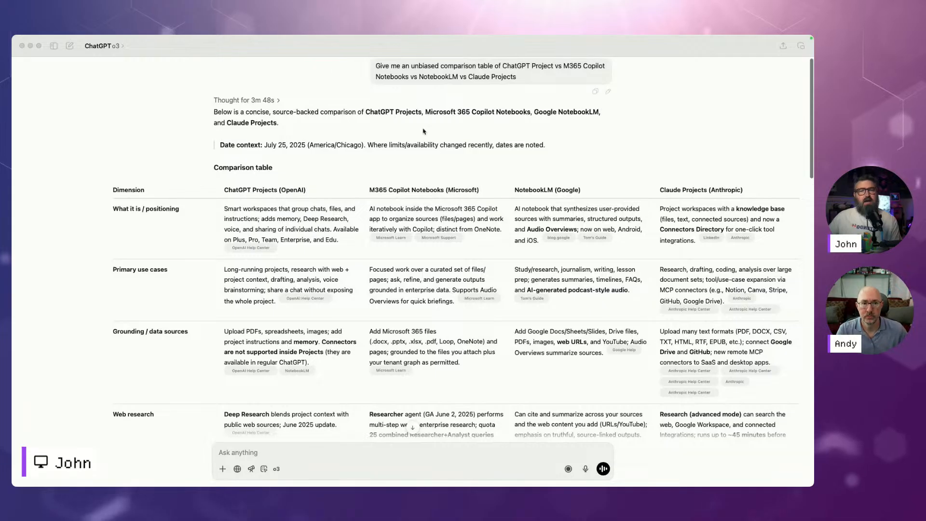
Step: Review the prompt requesting an unbiased comparison table of the four tools, and the thinking time shown above the answer
{"action": "scroll", "coordinate": [413, 72], "scroll_direction": "up", "scroll_amount": 1}
{"action": "left_click", "coordinate": [414, 72]}
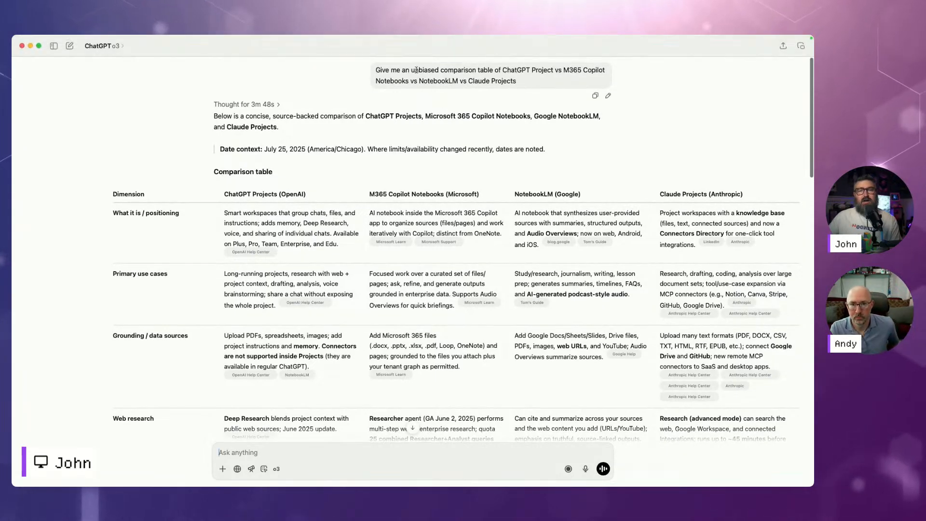
{"action": "left_click_drag", "start_coordinate": [439, 72], "coordinate": [412, 71]}
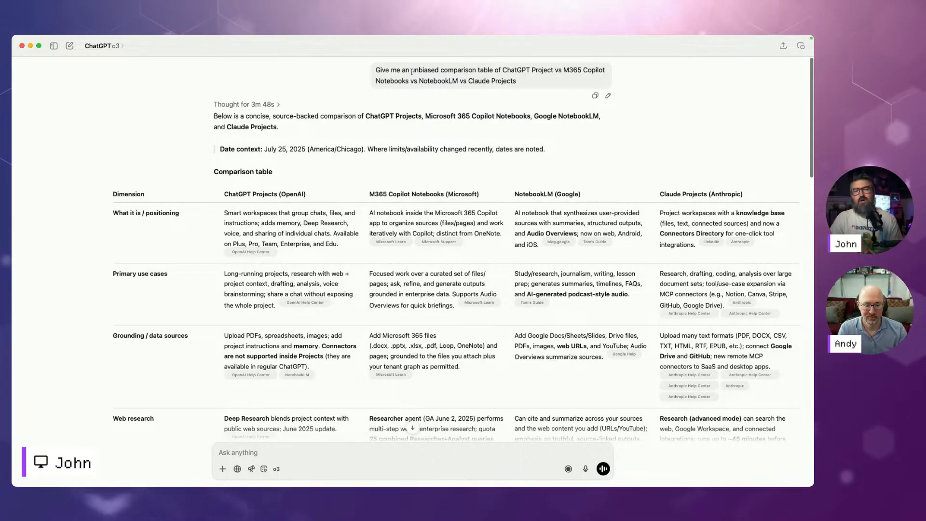
{"action": "scroll", "coordinate": [372, 217], "scroll_direction": "down", "scroll_amount": 1}
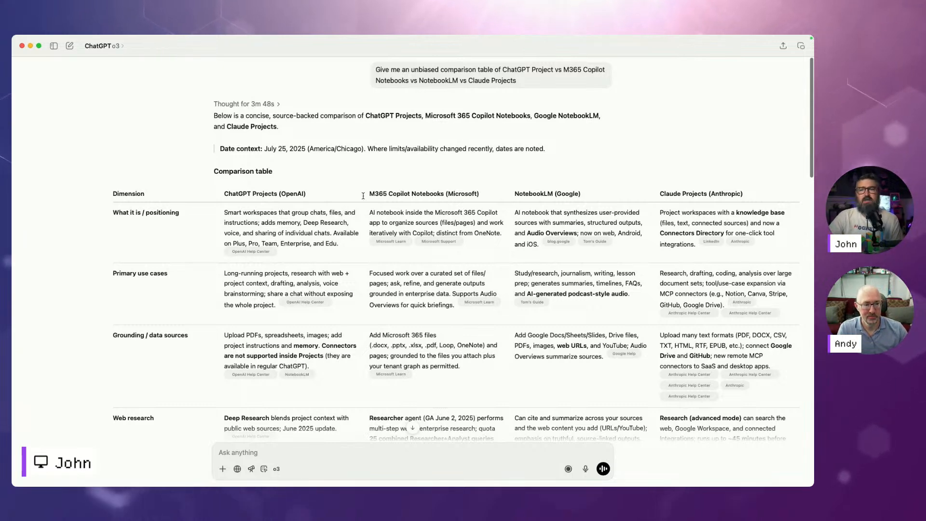
{"action": "scroll", "coordinate": [363, 195], "scroll_direction": "up", "scroll_amount": 1}
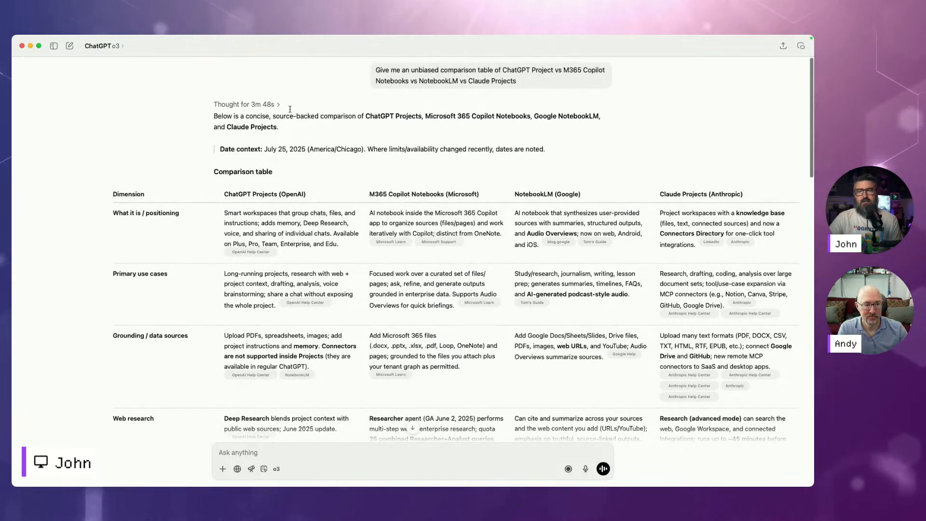
{"action": "key", "text": "F1"}
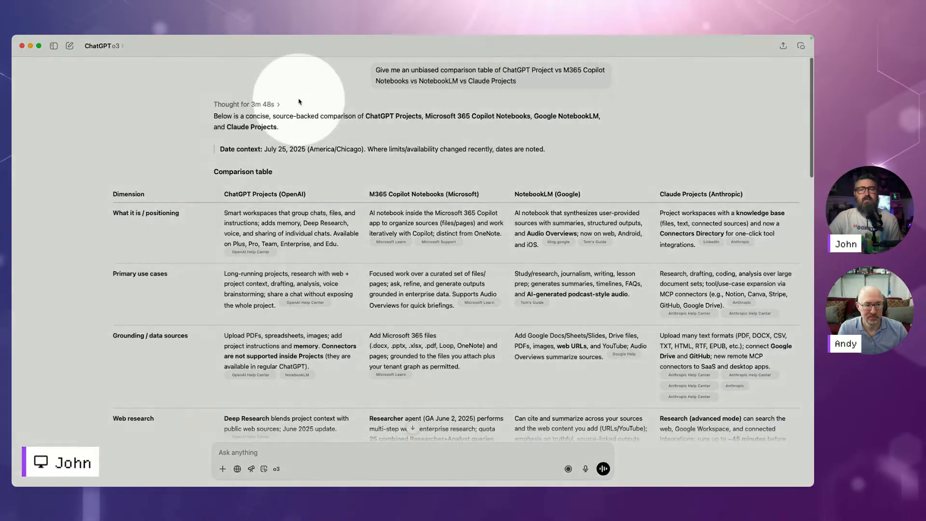
{"action": "key", "text": "F1"}
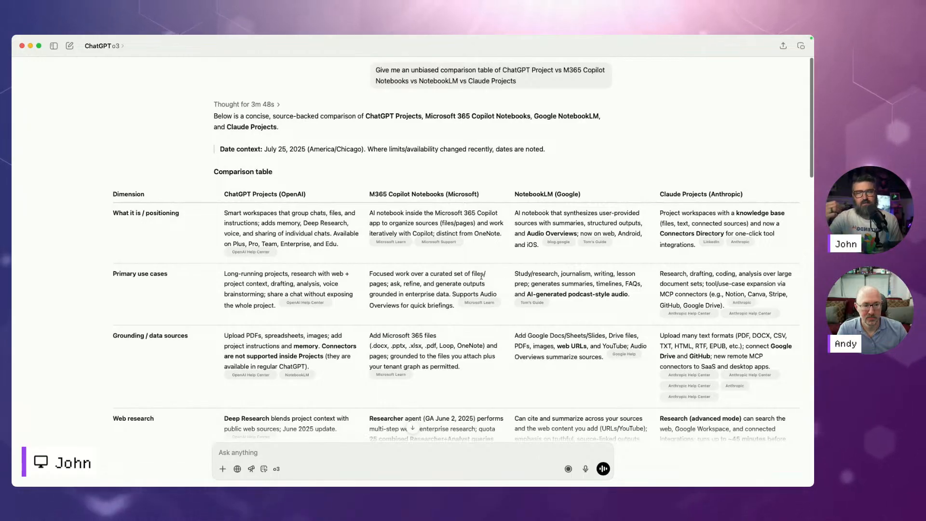
Step: Read the "What it is / positioning" entries for ChatGPT Projects and M365 Copilot Notebooks, highlighting the text of each
{"action": "scroll", "coordinate": [481, 276], "scroll_direction": "down", "scroll_amount": 5}
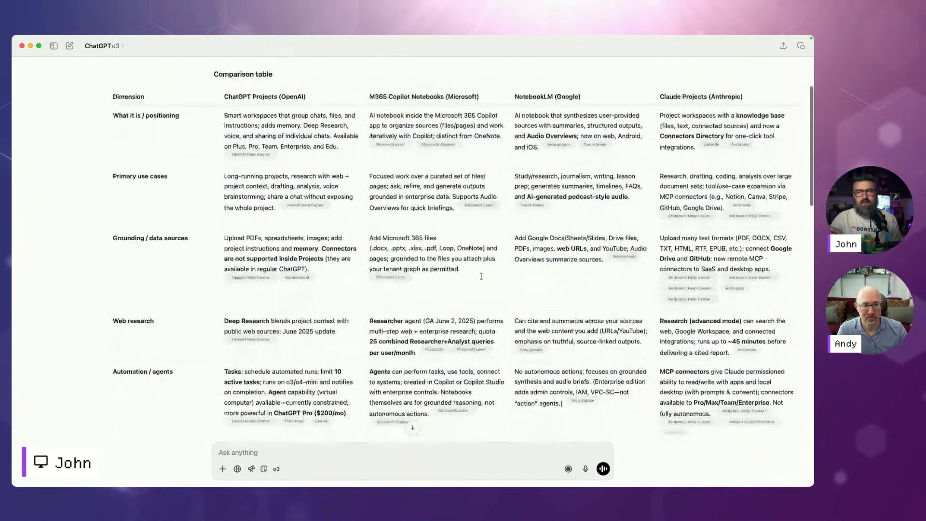
{"action": "scroll", "coordinate": [481, 276], "scroll_direction": "up", "scroll_amount": 4}
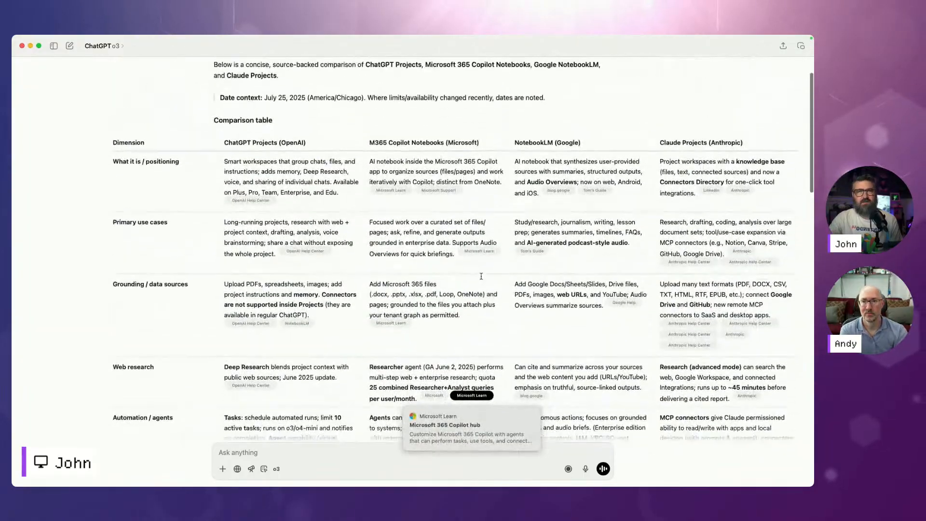
{"action": "scroll", "coordinate": [481, 277], "scroll_direction": "up", "scroll_amount": 2}
{"action": "scroll", "coordinate": [481, 277], "scroll_direction": "down", "scroll_amount": 4}
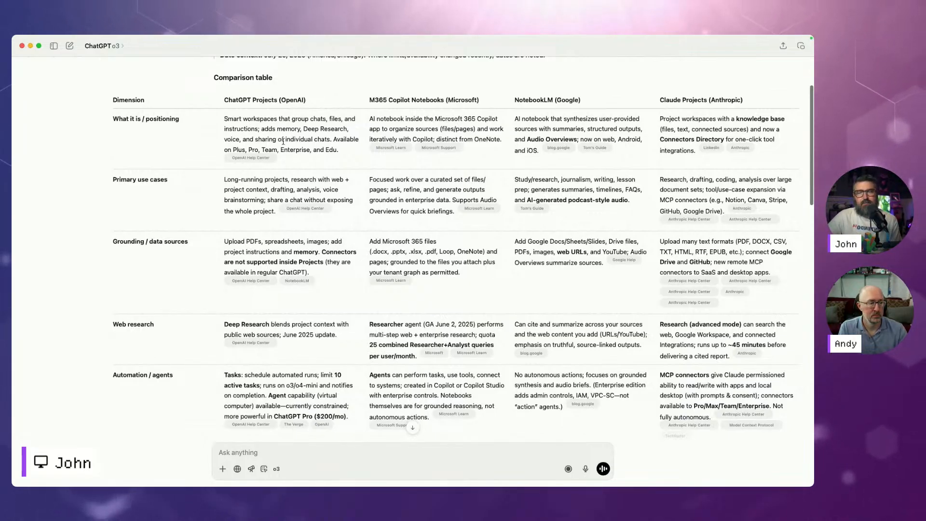
{"action": "left_click_drag", "start_coordinate": [224, 119], "coordinate": [314, 140]}
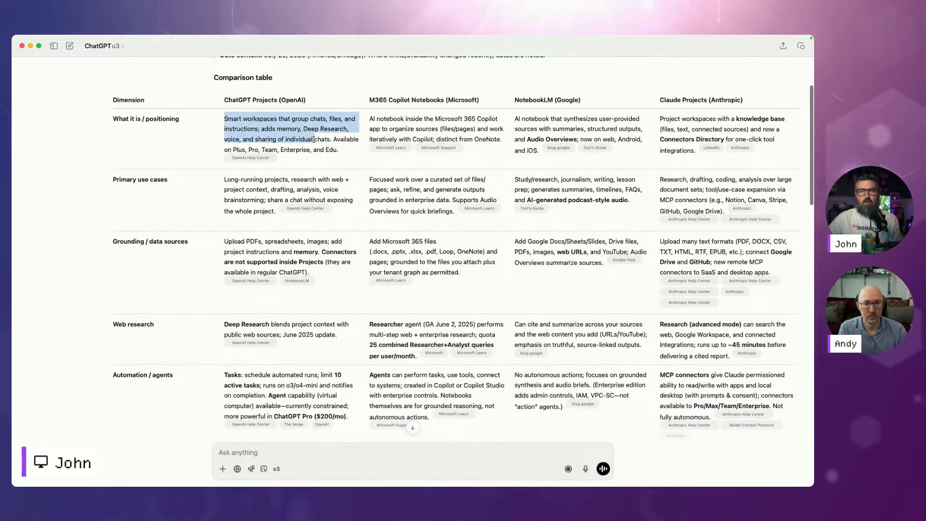
{"action": "left_click_drag", "start_coordinate": [381, 118], "coordinate": [481, 135]}
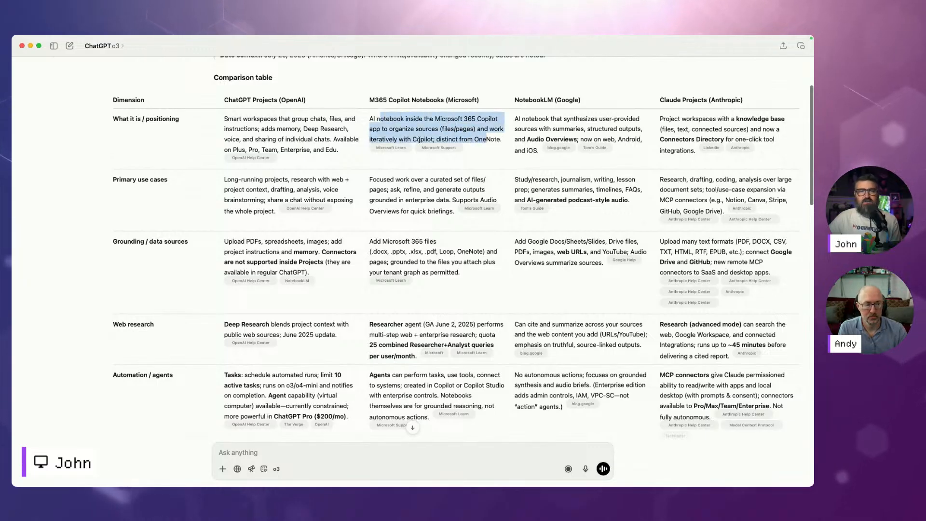
{"action": "left_click", "coordinate": [478, 144]}
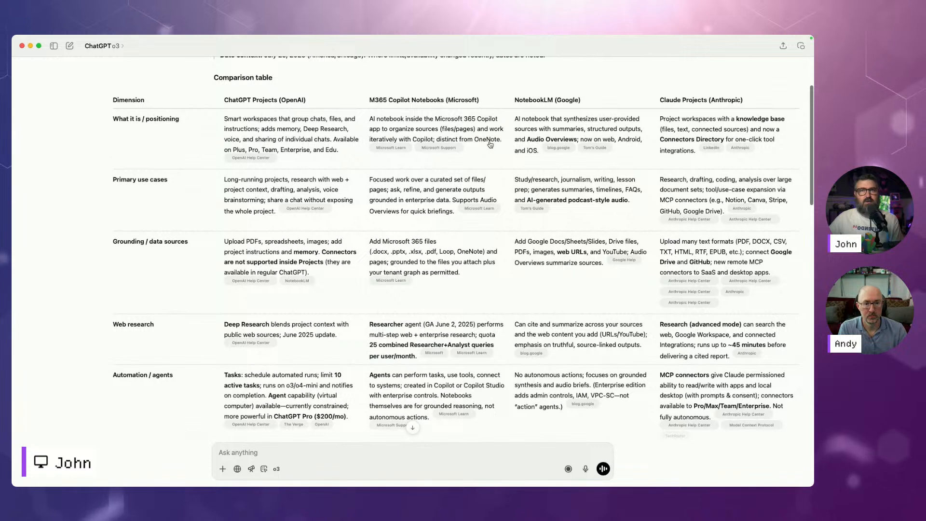
{"action": "mouse_move", "coordinate": [498, 206]}
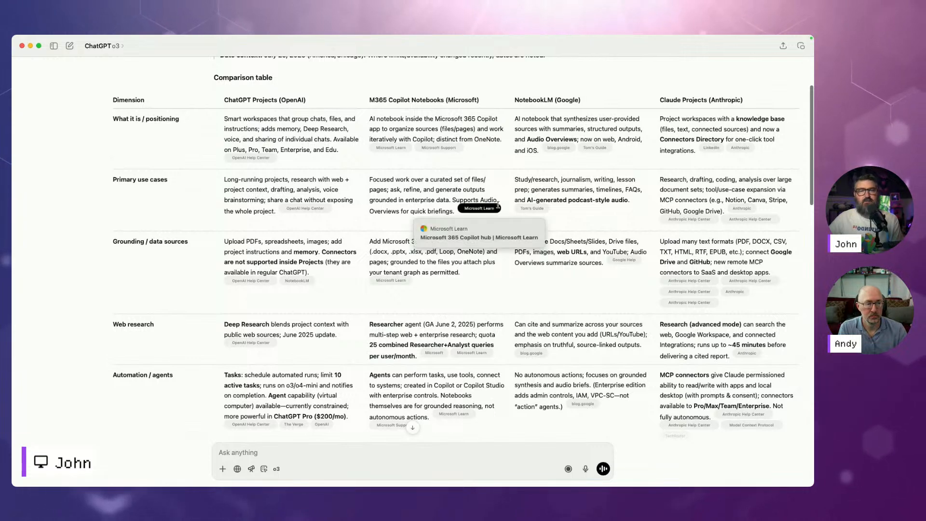
Step: Read the "What it is / positioning" entries for NotebookLM and Claude Projects, highlighting the Audio Overviews and Connectors Directory passages
{"action": "left_click_drag", "start_coordinate": [516, 118], "coordinate": [635, 137]}
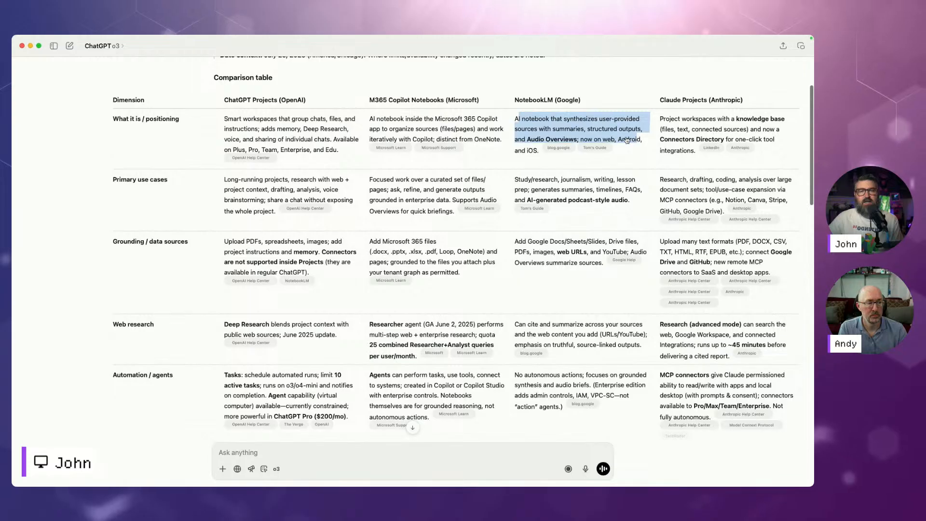
{"action": "left_click_drag", "start_coordinate": [515, 139], "coordinate": [533, 143]}
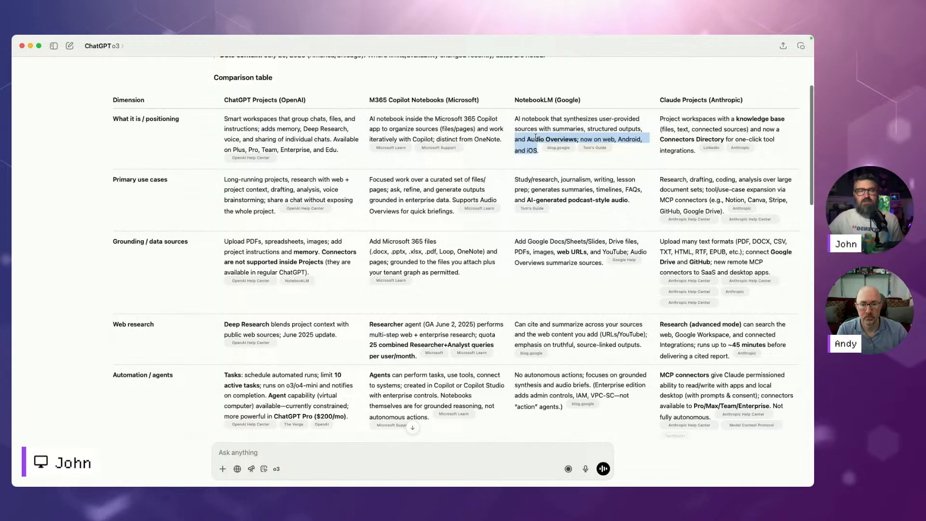
{"action": "left_click", "coordinate": [662, 121]}
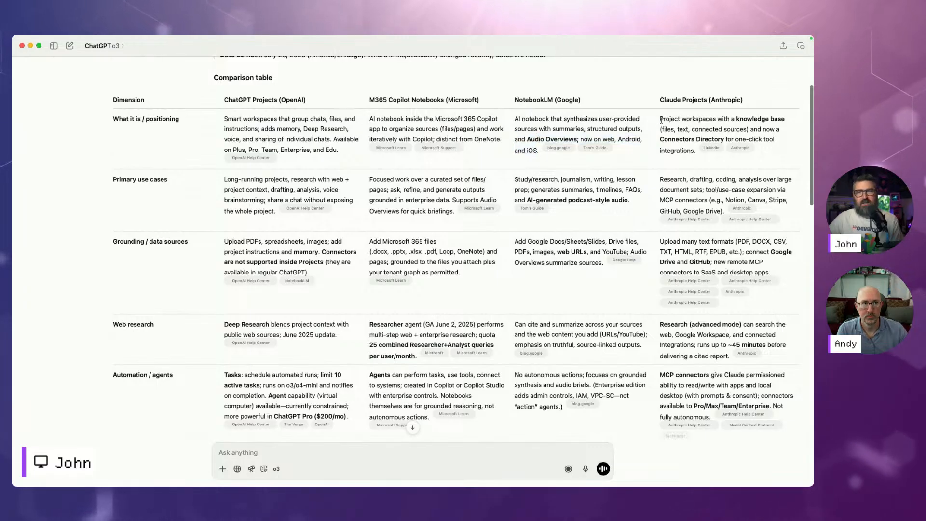
{"action": "mouse_move", "coordinate": [661, 120]}
{"action": "left_mouse_down"}
{"action": "mouse_move", "coordinate": [777, 129]}
{"action": "mouse_move", "coordinate": [724, 140]}
{"action": "mouse_move", "coordinate": [676, 131]}
{"action": "mouse_move", "coordinate": [676, 119]}
{"action": "left_mouse_up"}
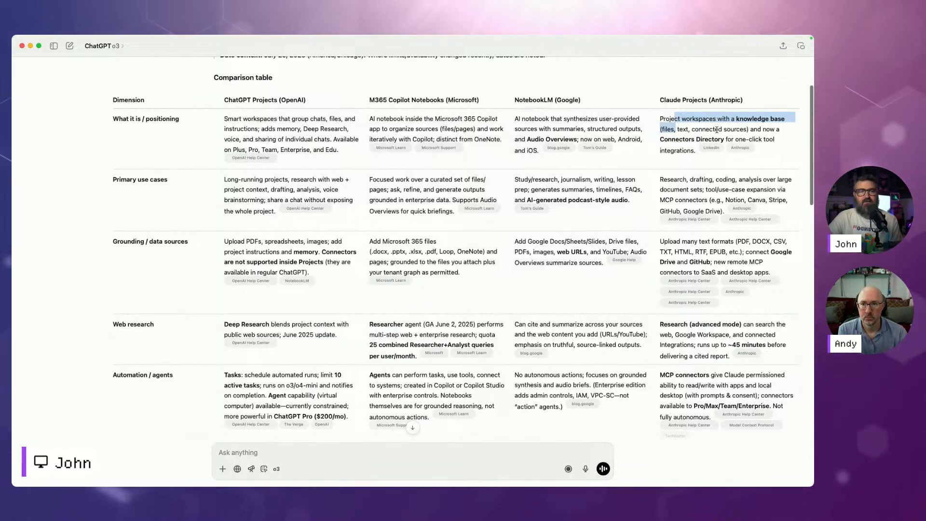
{"action": "left_click_drag", "start_coordinate": [718, 129], "coordinate": [775, 140]}
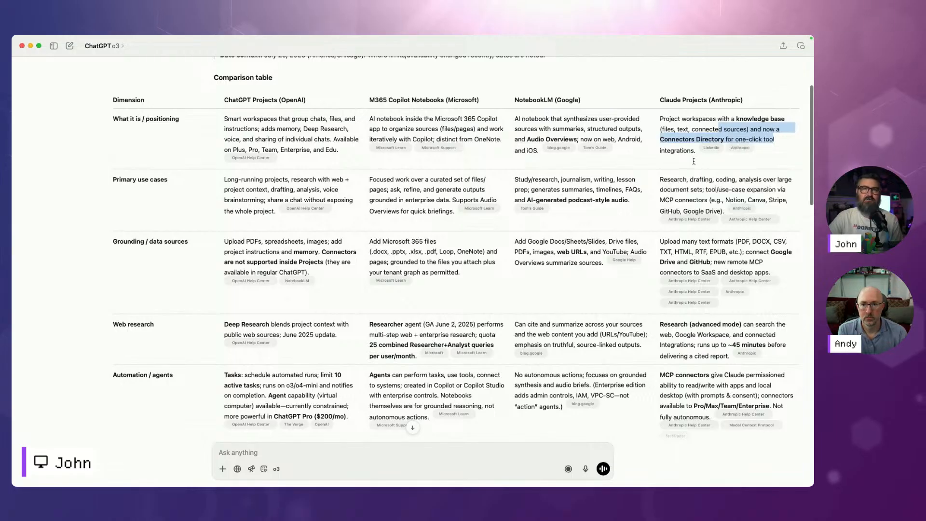
{"action": "left_click", "coordinate": [60, 157]}
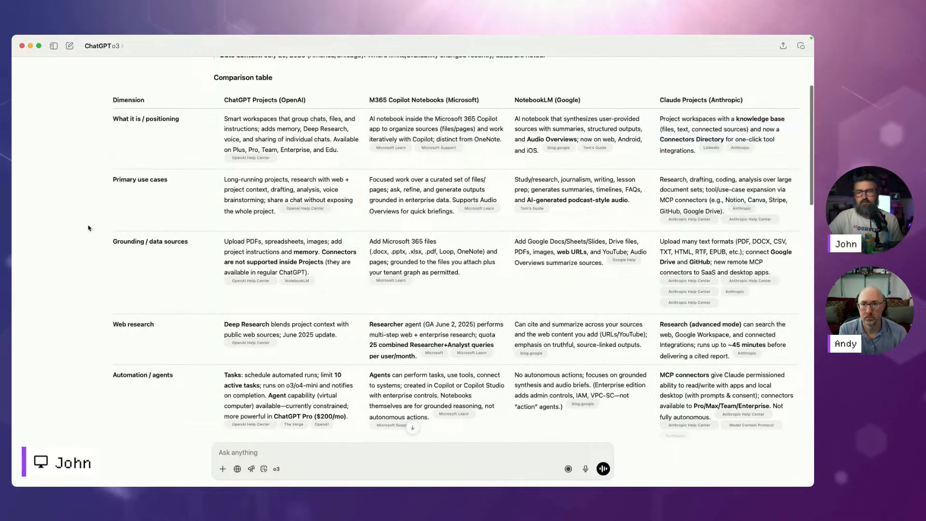
Step: Examine the "Grounding / data sources" entries for ChatGPT Projects and M365 Copilot Notebooks, highlighting the memory, connector and Microsoft 365 file passages
{"action": "scroll", "coordinate": [88, 228], "scroll_direction": "down", "scroll_amount": 5}
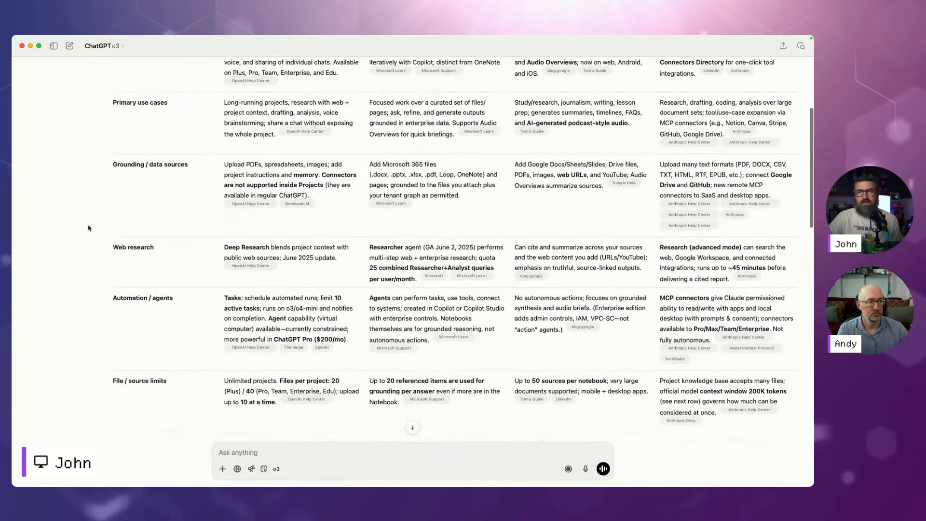
{"action": "scroll", "coordinate": [89, 229], "scroll_direction": "down", "scroll_amount": 4}
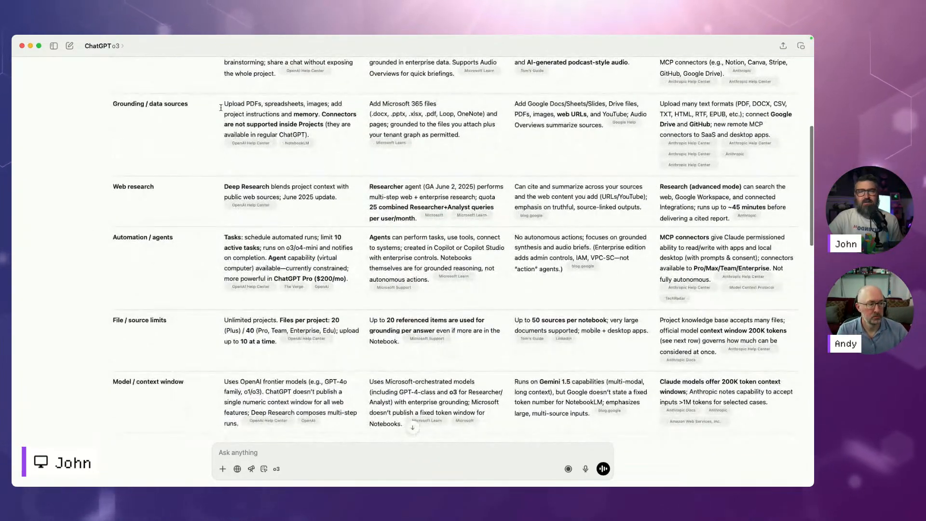
{"action": "left_click_drag", "start_coordinate": [221, 108], "coordinate": [334, 131]}
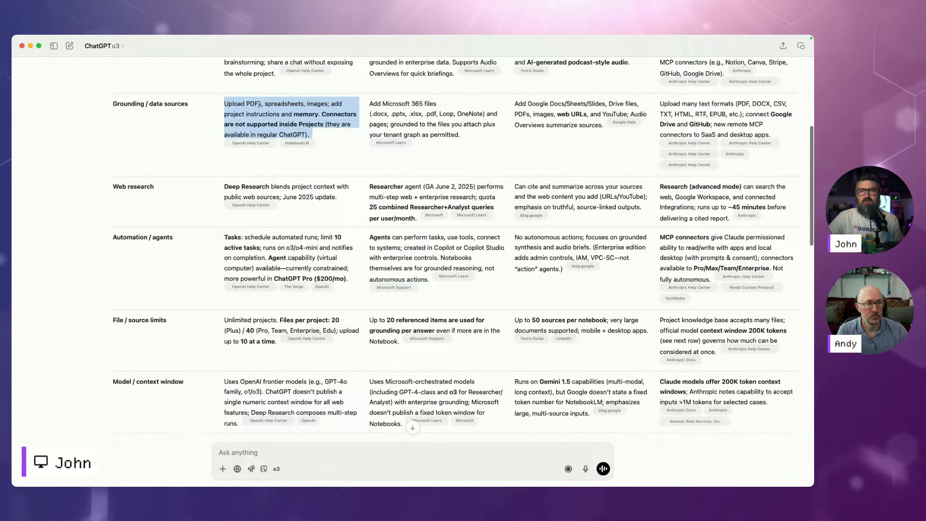
{"action": "left_click", "coordinate": [315, 114]}
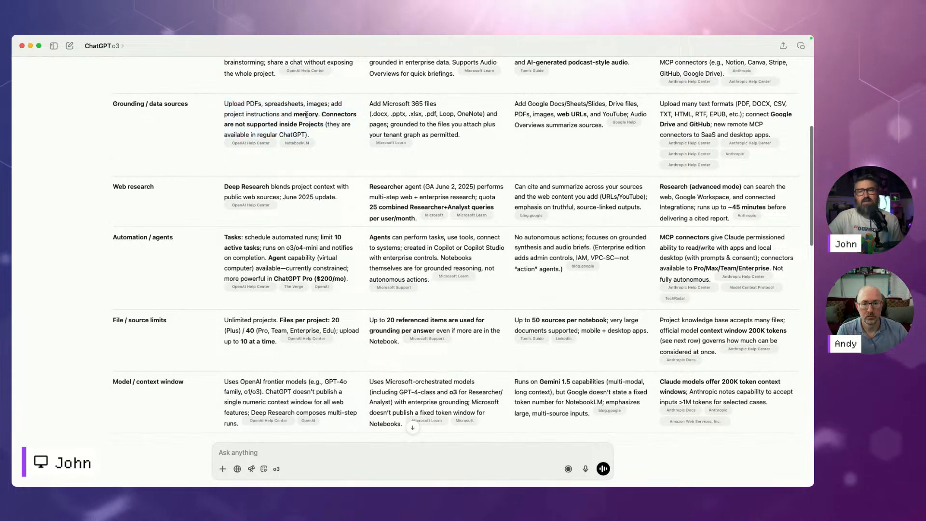
{"action": "left_click_drag", "start_coordinate": [314, 114], "coordinate": [278, 115]}
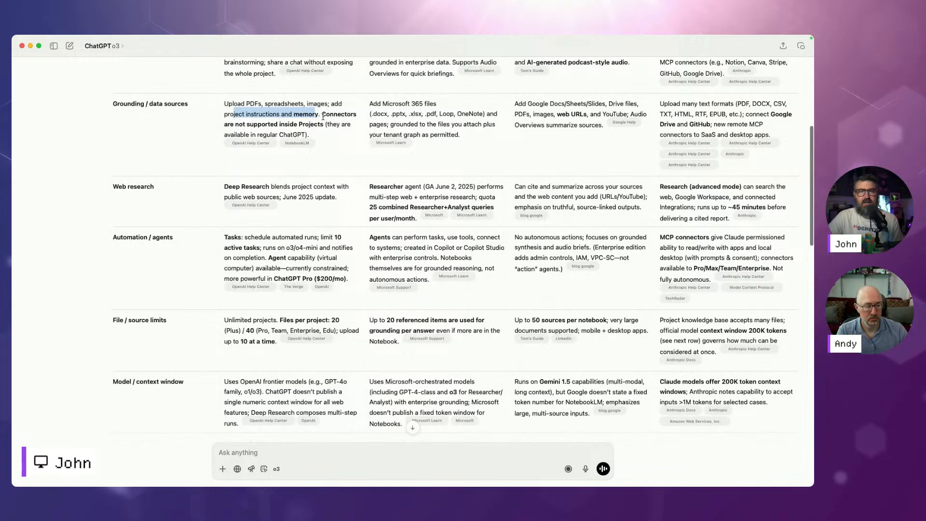
{"action": "left_click_drag", "start_coordinate": [322, 114], "coordinate": [325, 132]}
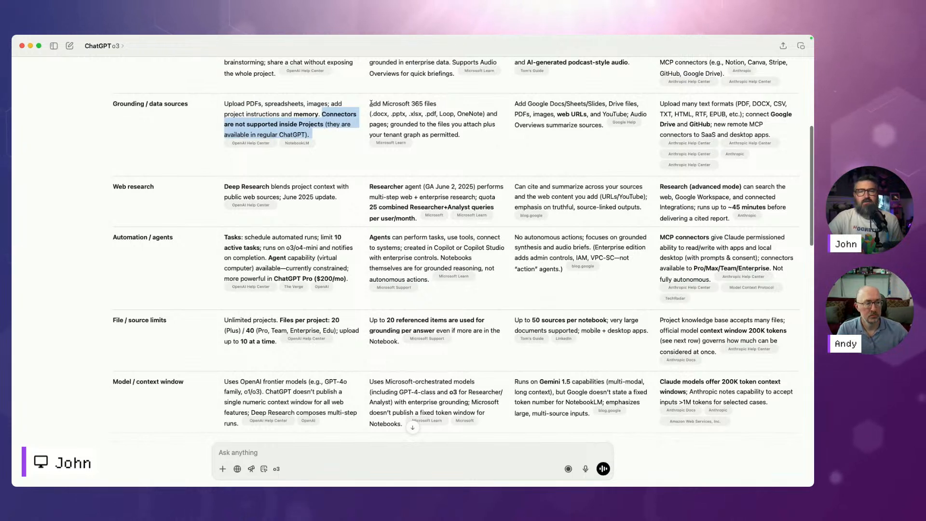
{"action": "left_click_drag", "start_coordinate": [372, 103], "coordinate": [460, 135]}
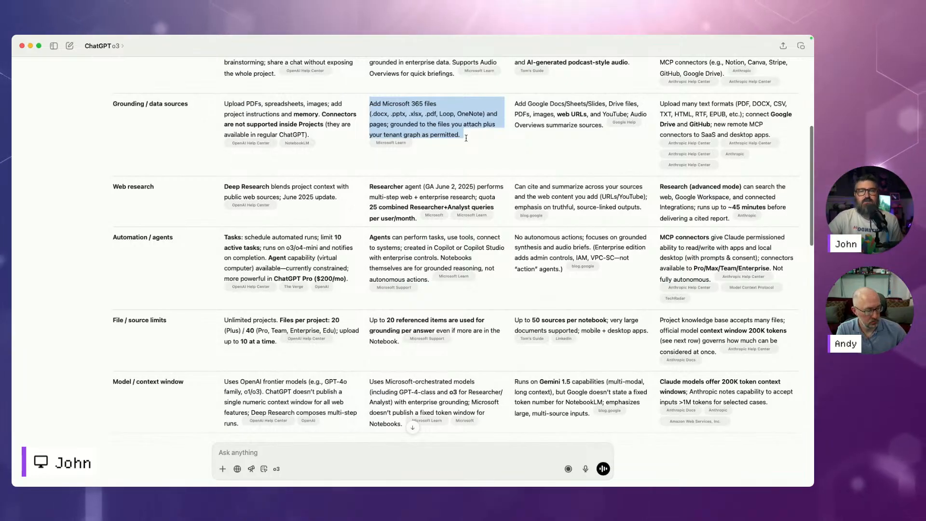
Step: Examine the "Grounding / data sources" entries for NotebookLM and Claude Projects, highlighting the web URLs and YouTube and the Google Drive passages
{"action": "left_click", "coordinate": [517, 103]}
{"action": "left_click_drag", "start_coordinate": [517, 103], "coordinate": [630, 128]}
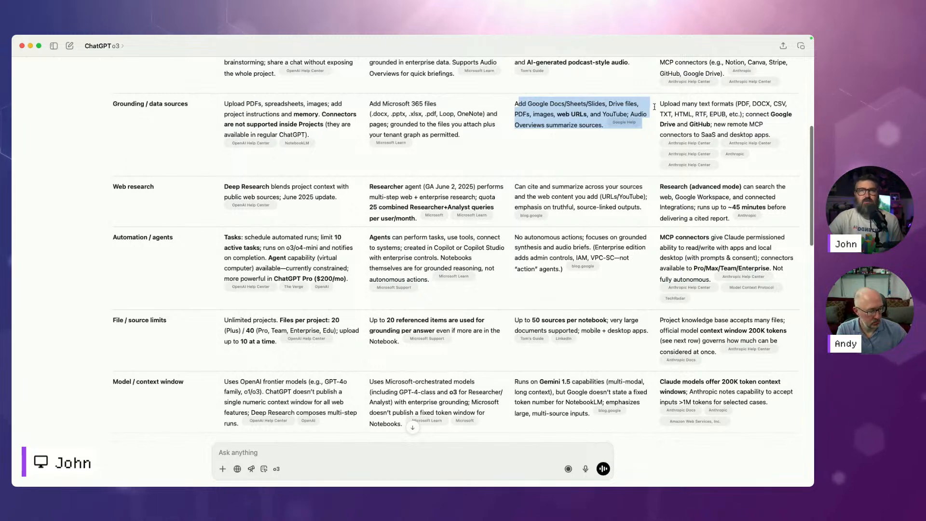
{"action": "left_click", "coordinate": [558, 114]}
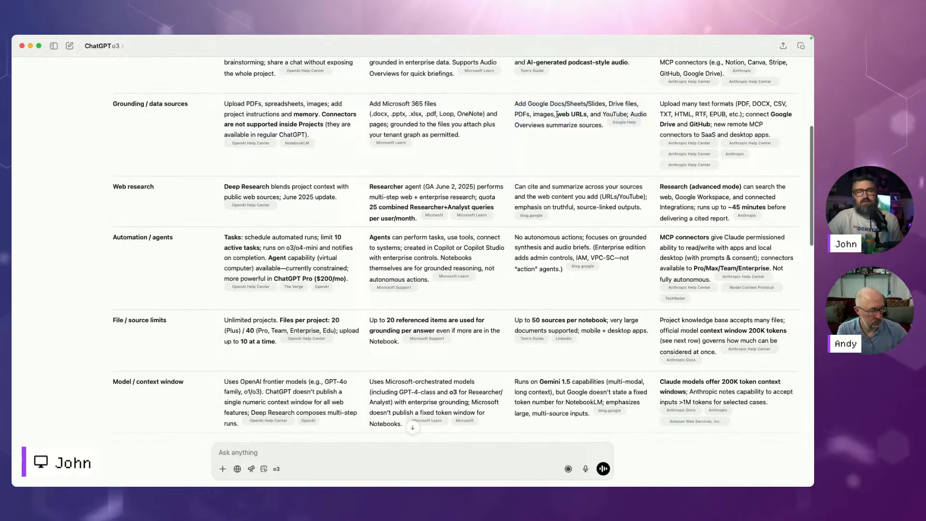
{"action": "left_click_drag", "start_coordinate": [557, 115], "coordinate": [626, 116]}
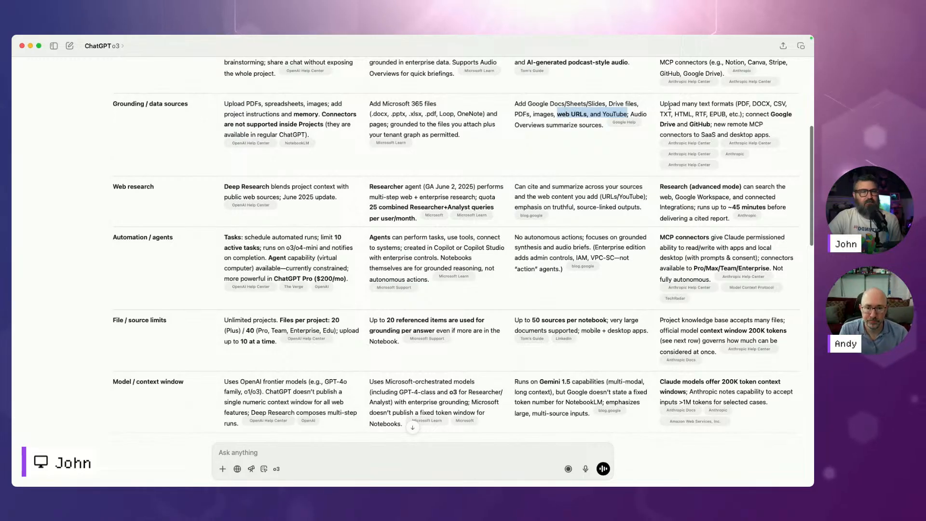
{"action": "left_click_drag", "start_coordinate": [663, 103], "coordinate": [767, 123]}
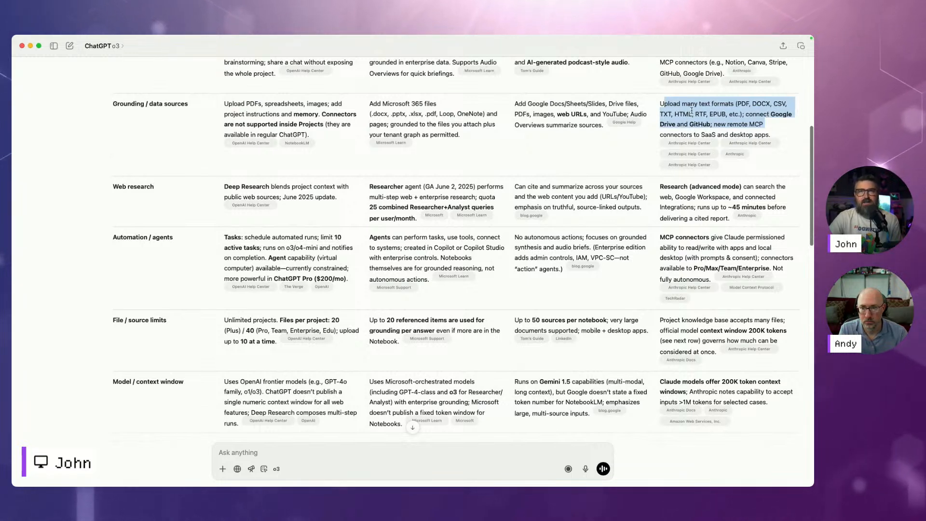
{"action": "left_click", "coordinate": [755, 114]}
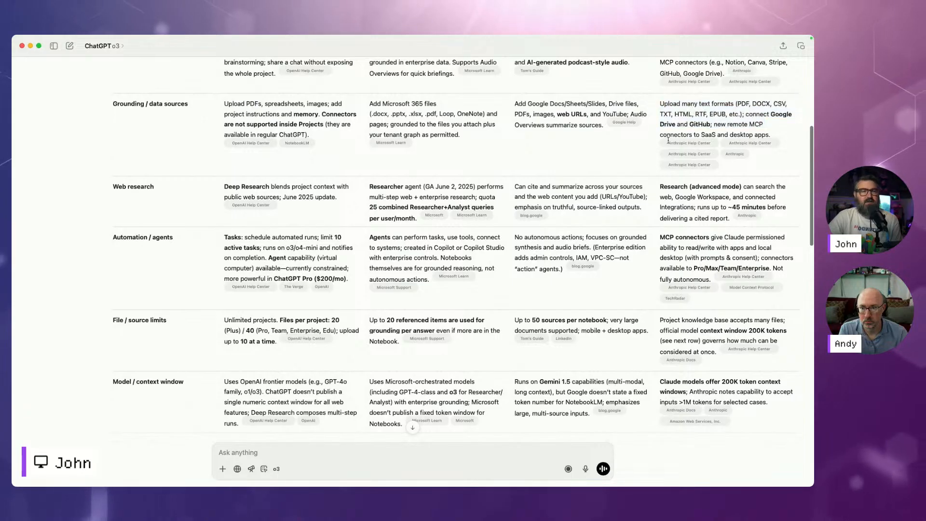
{"action": "left_click_drag", "start_coordinate": [764, 115], "coordinate": [680, 124]}
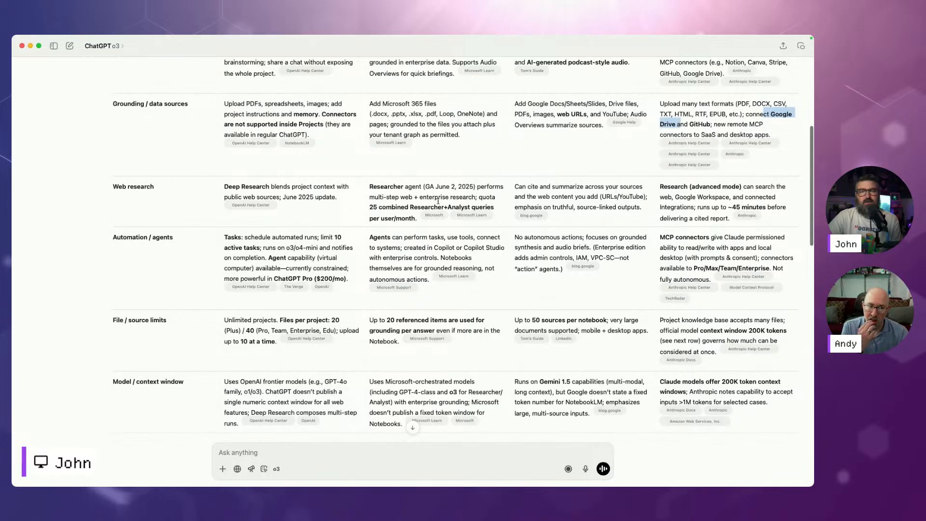
{"action": "left_click", "coordinate": [632, 154]}
{"action": "scroll", "coordinate": [340, 188], "scroll_direction": "down", "scroll_amount": 1}
{"action": "scroll", "coordinate": [340, 189], "scroll_direction": "up", "scroll_amount": 5}
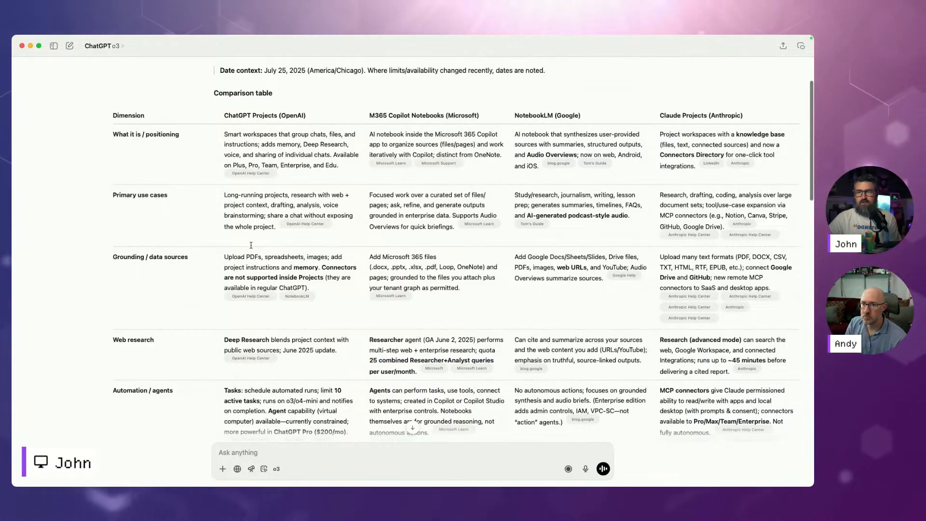
{"action": "scroll", "coordinate": [251, 245], "scroll_direction": "down", "scroll_amount": 3}
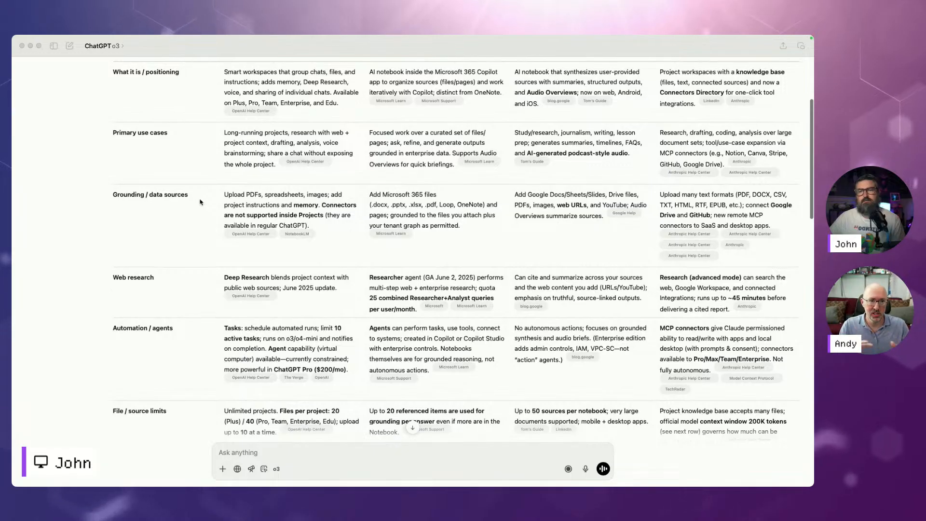
{"action": "scroll", "coordinate": [201, 202], "scroll_direction": "up", "scroll_amount": 1}
{"action": "scroll", "coordinate": [200, 202], "scroll_direction": "down", "scroll_amount": 1}
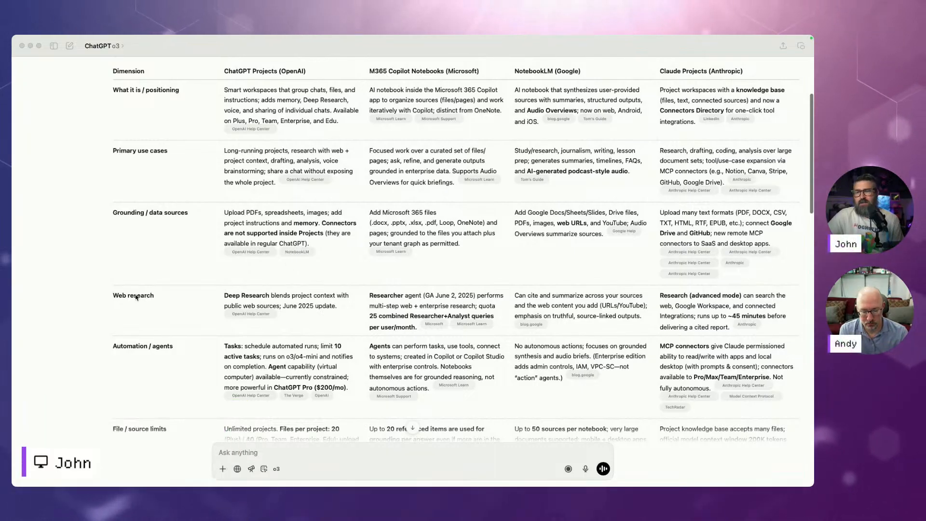
Step: Read the "Web research" and "Automation / agents" rows of the comparison table, highlighting both rows across all products
{"action": "scroll", "coordinate": [109, 221], "scroll_direction": "down", "scroll_amount": 5}
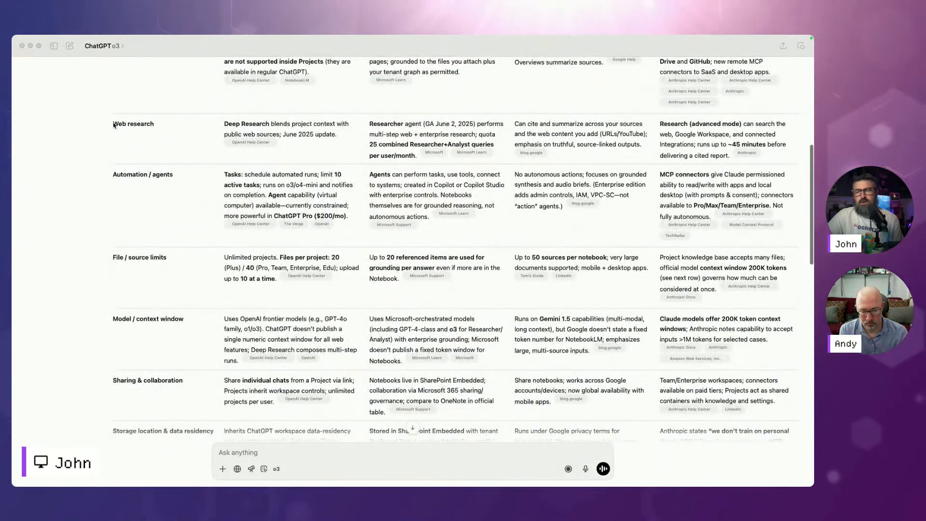
{"action": "left_click", "coordinate": [226, 135]}
{"action": "left_click_drag", "start_coordinate": [112, 124], "coordinate": [782, 230]}
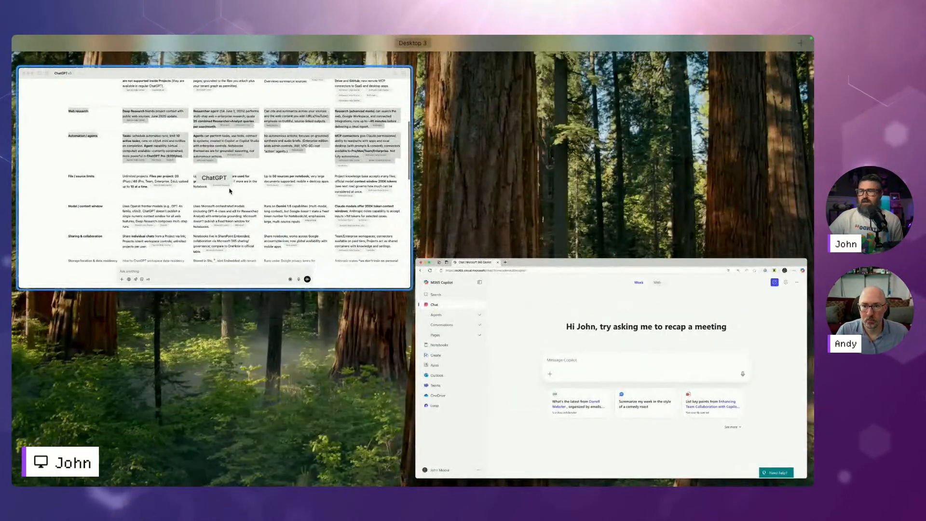
Step: Open the Fishing project in ChatGPT, turn on web search for its message box and check the available attachment options
{"action": "left_click", "coordinate": [230, 191]}
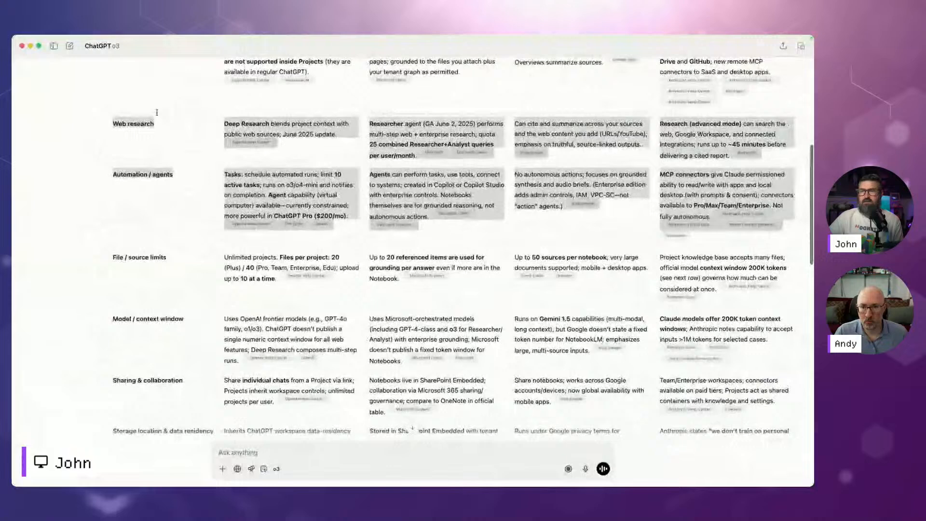
{"action": "left_click", "coordinate": [54, 46]}
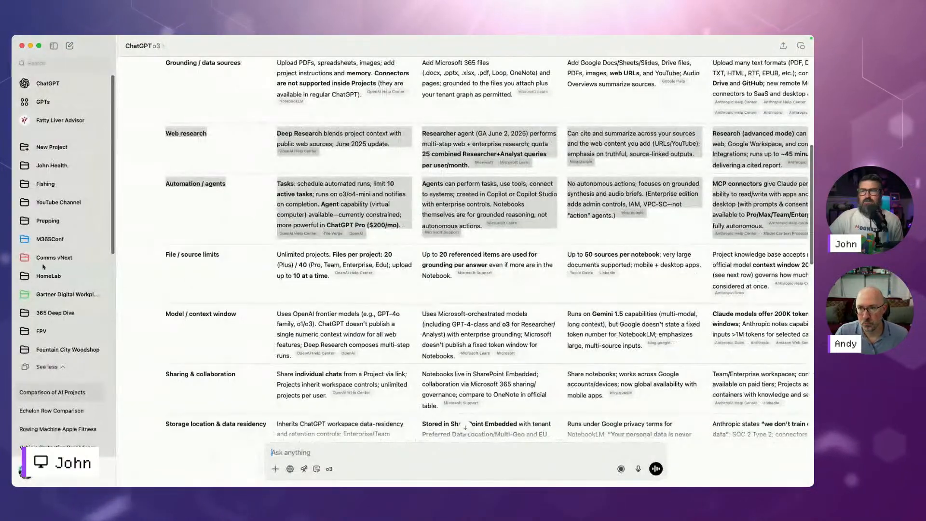
{"action": "left_click", "coordinate": [48, 184]}
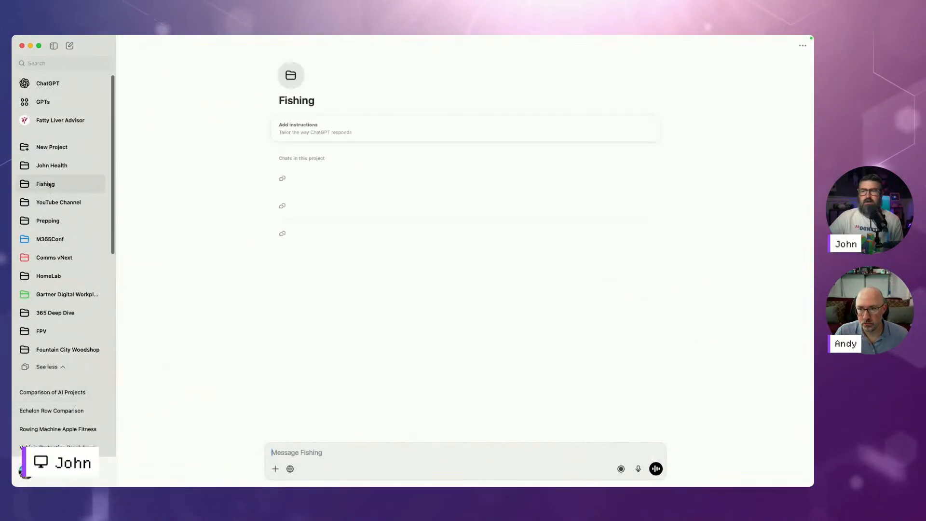
{"action": "left_click", "coordinate": [290, 469]}
{"action": "left_click", "coordinate": [275, 469]}
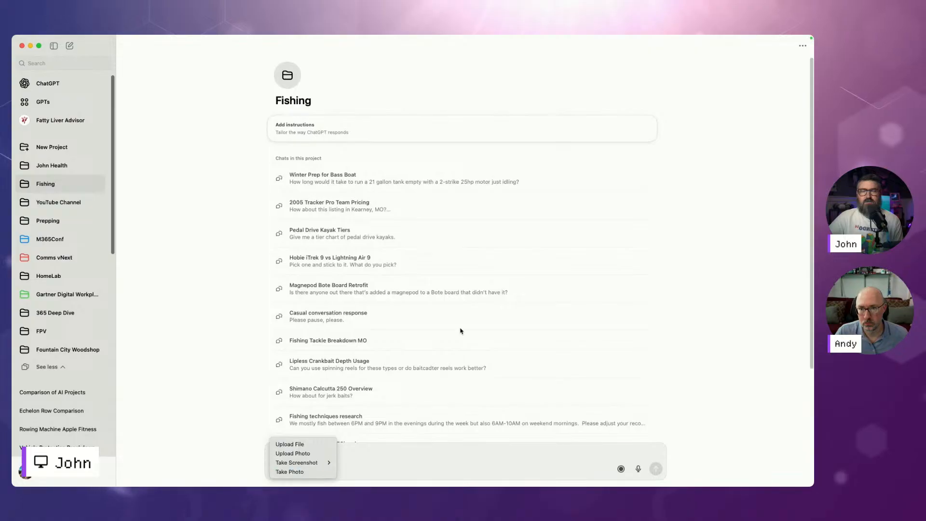
{"action": "left_click", "coordinate": [217, 203]}
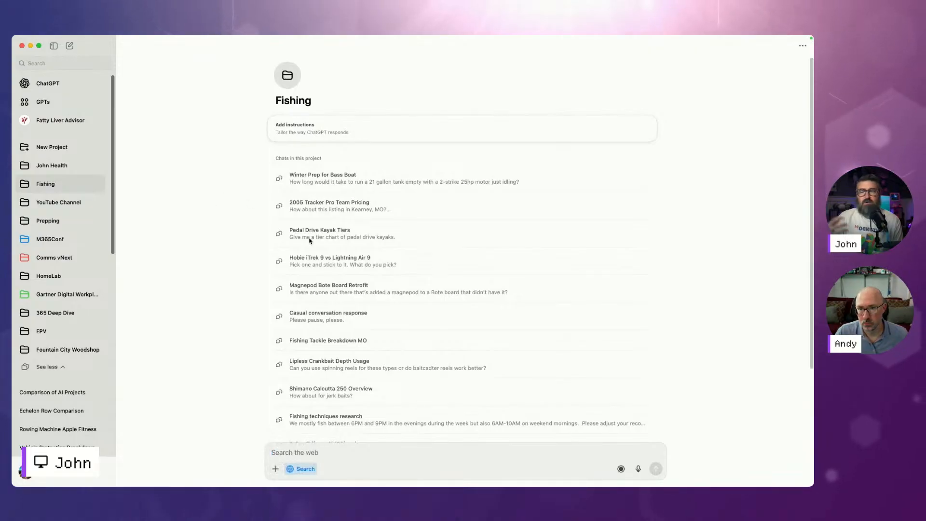
Step: Switch to M365 Copilot in the browser and open the HomeLab notebook
{"action": "key", "text": "ctrl+Up"}
{"action": "left_click", "coordinate": [184, 215]}
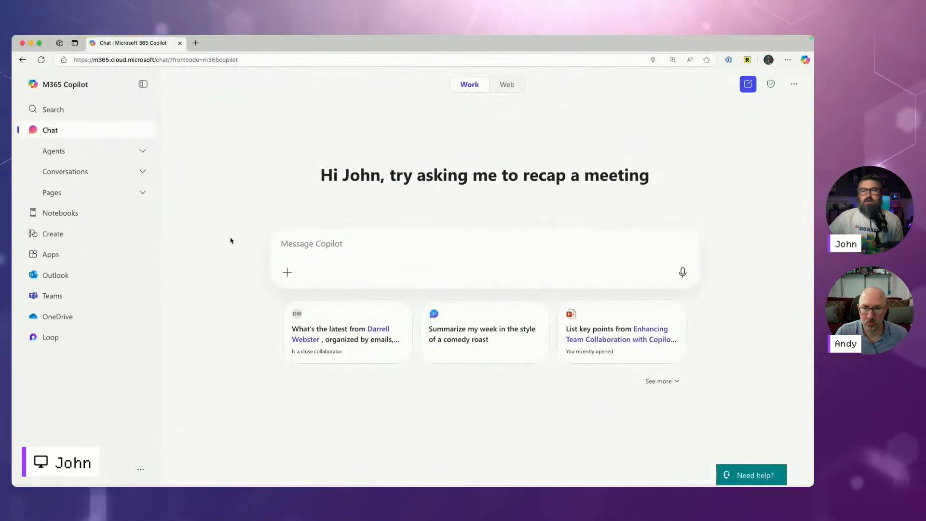
{"action": "left_click", "coordinate": [58, 213]}
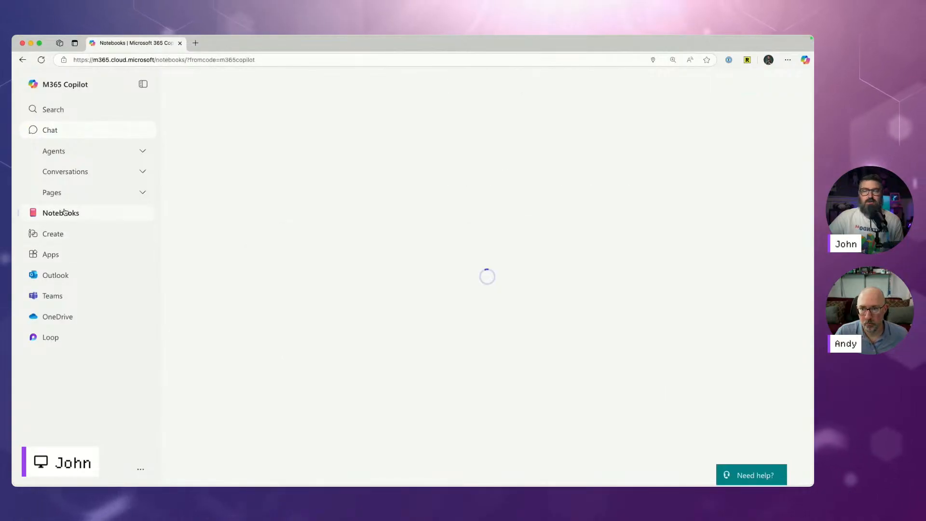
{"action": "left_click", "coordinate": [270, 329]}
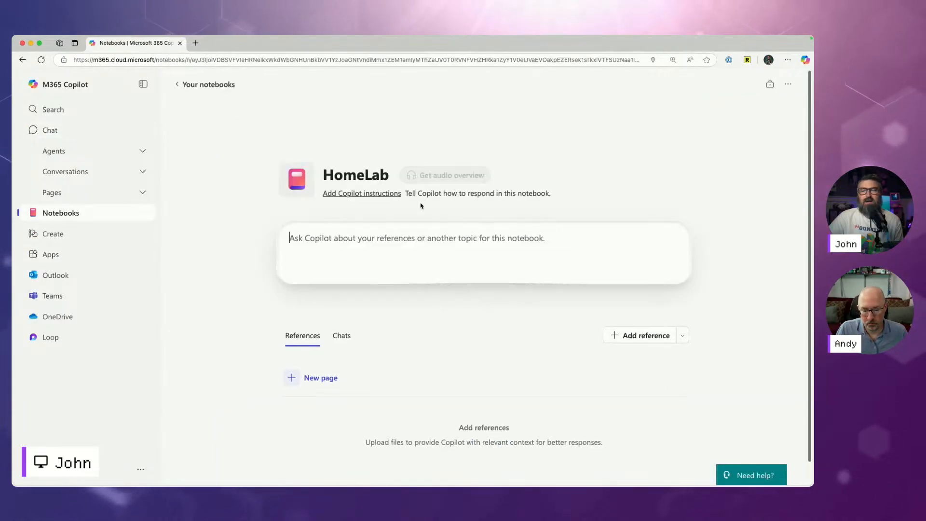
Step: Open the notebook's "Transitioning to Docker Swarm with NFS Storage" chat and check which additions its message box offers
{"action": "left_click", "coordinate": [341, 336]}
{"action": "scroll", "coordinate": [340, 331], "scroll_direction": "down", "scroll_amount": 3}
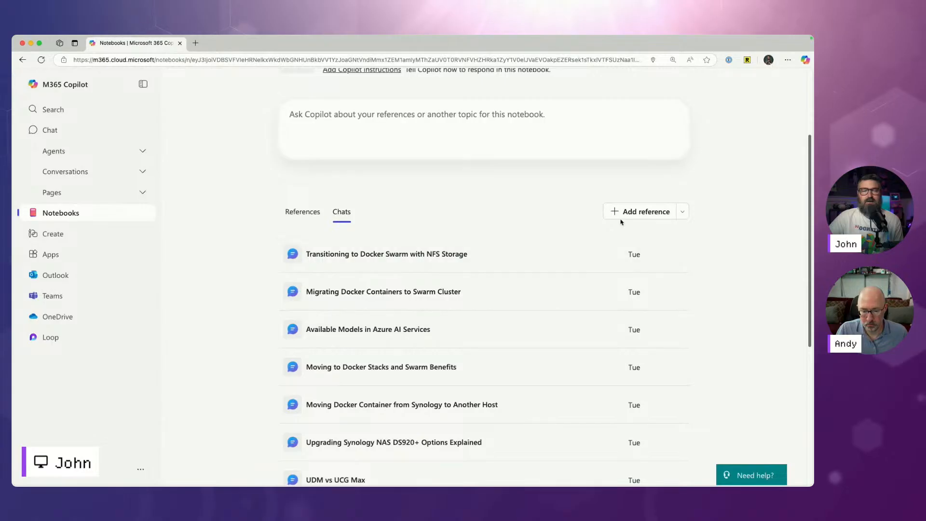
{"action": "left_click", "coordinate": [333, 266]}
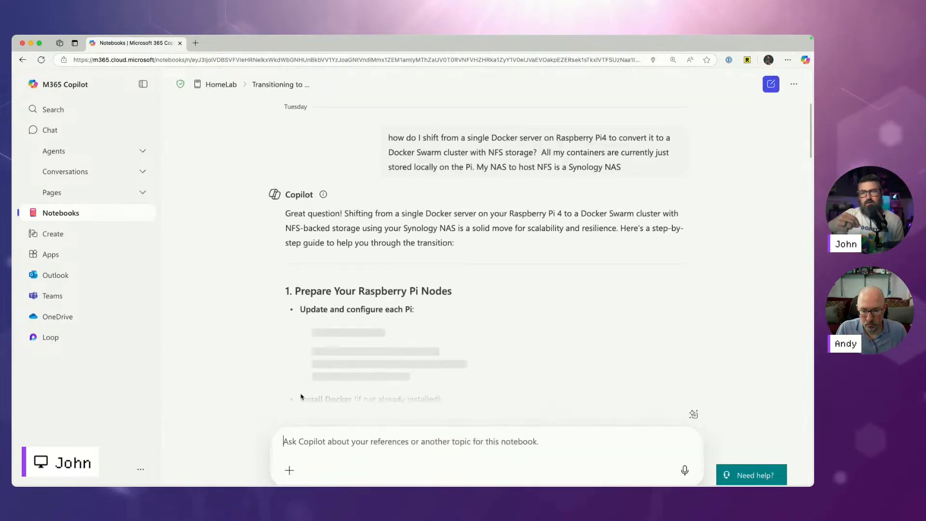
{"action": "left_click", "coordinate": [291, 469]}
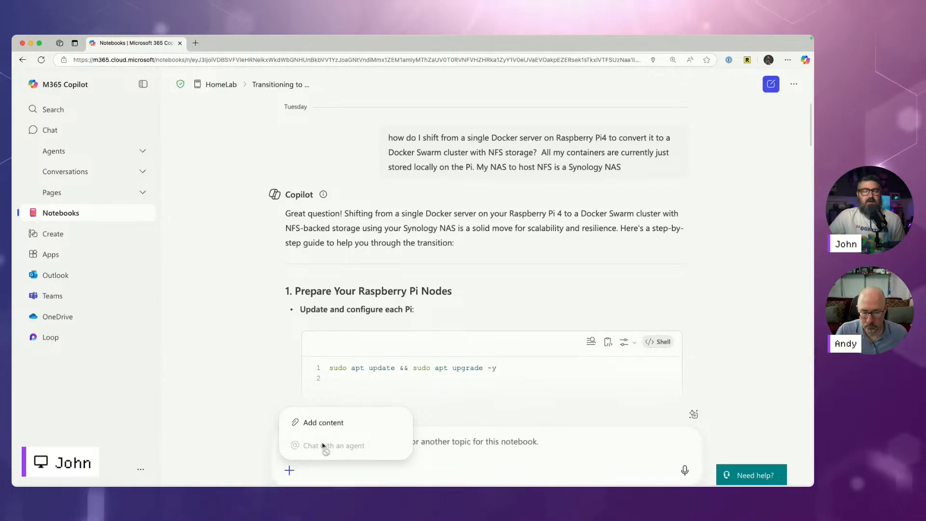
Step: Switch back to ChatGPT's "Comparison of AI Projects" chat and highlight the "Web research" and "Automation / agents" rows
{"action": "key", "text": "ctrl+Up"}
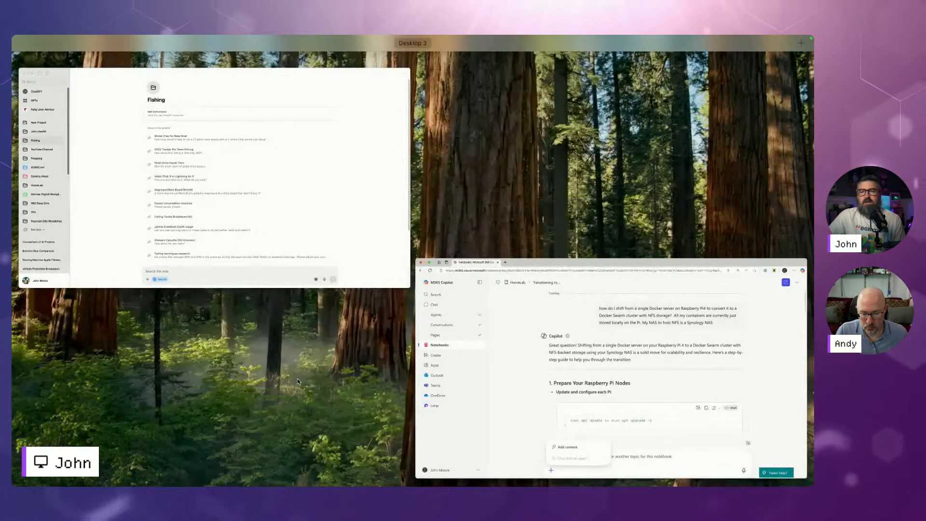
{"action": "left_click", "coordinate": [270, 272]}
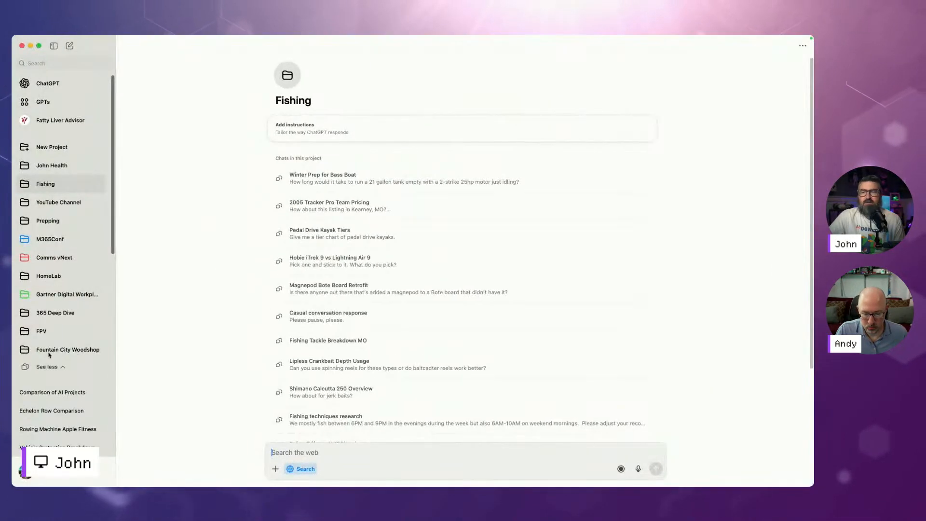
{"action": "left_click", "coordinate": [50, 395]}
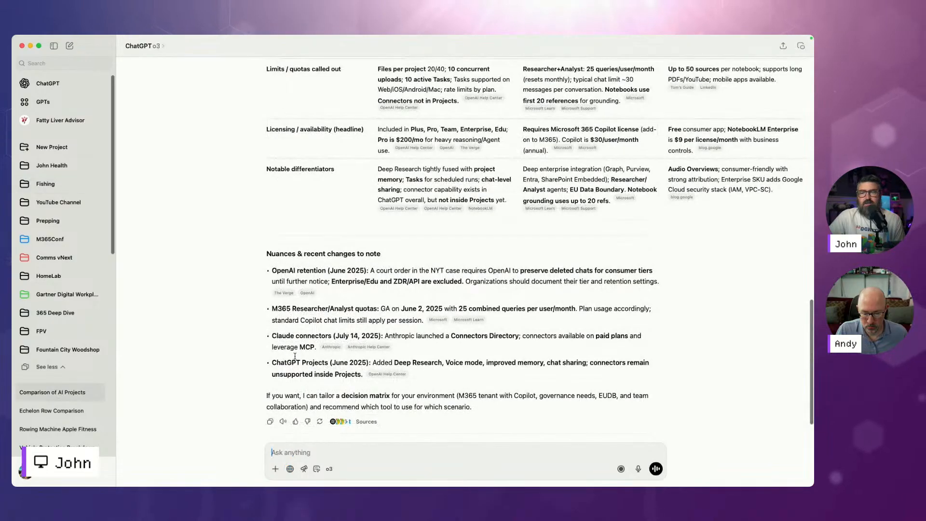
{"action": "scroll", "coordinate": [295, 356], "scroll_direction": "up", "scroll_amount": 4}
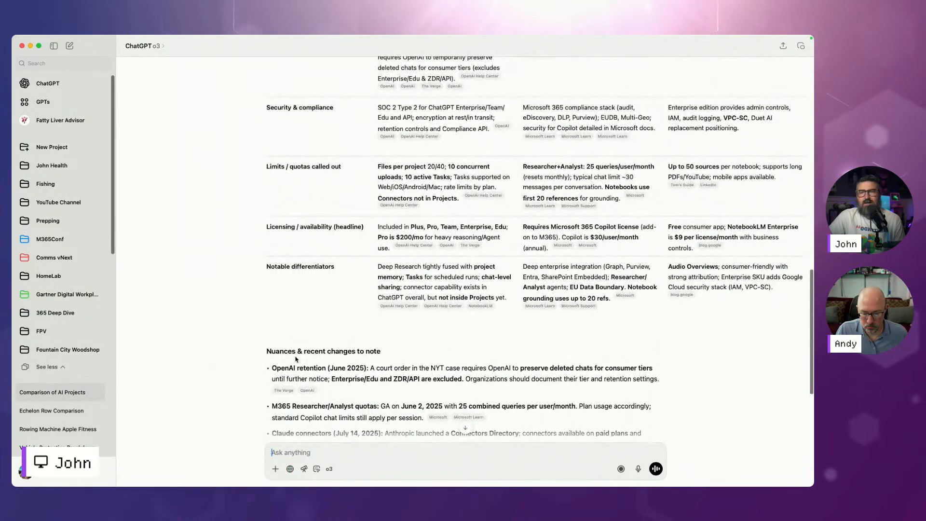
{"action": "scroll", "coordinate": [296, 359], "scroll_direction": "up", "scroll_amount": 10}
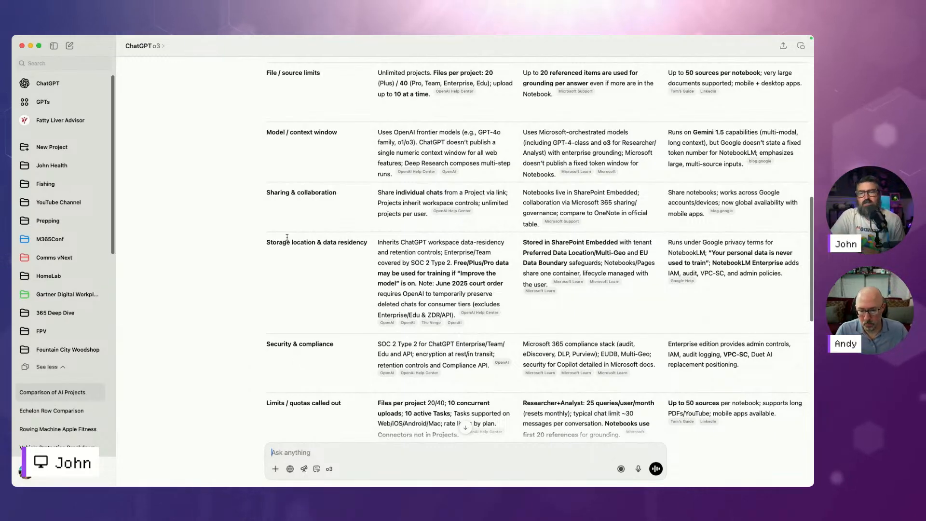
{"action": "scroll", "coordinate": [292, 262], "scroll_direction": "up", "scroll_amount": 3}
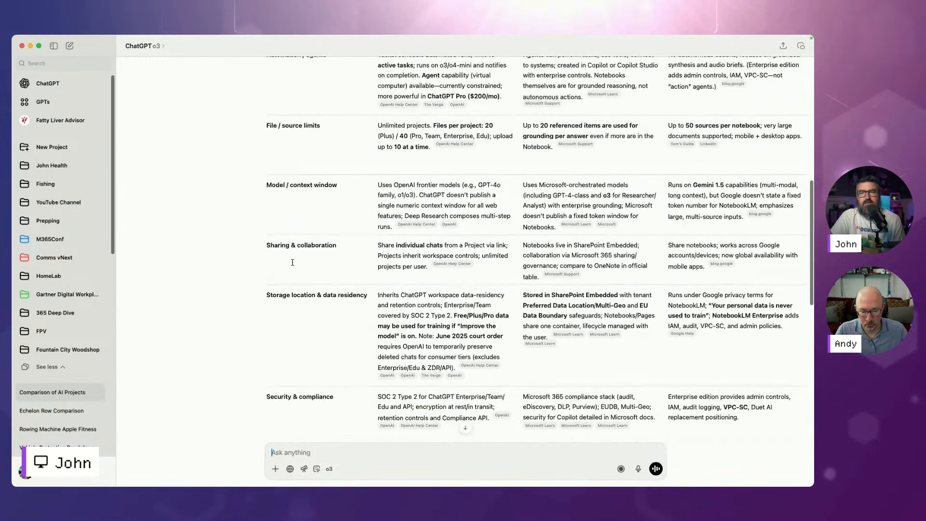
{"action": "scroll", "coordinate": [293, 262], "scroll_direction": "up", "scroll_amount": 4}
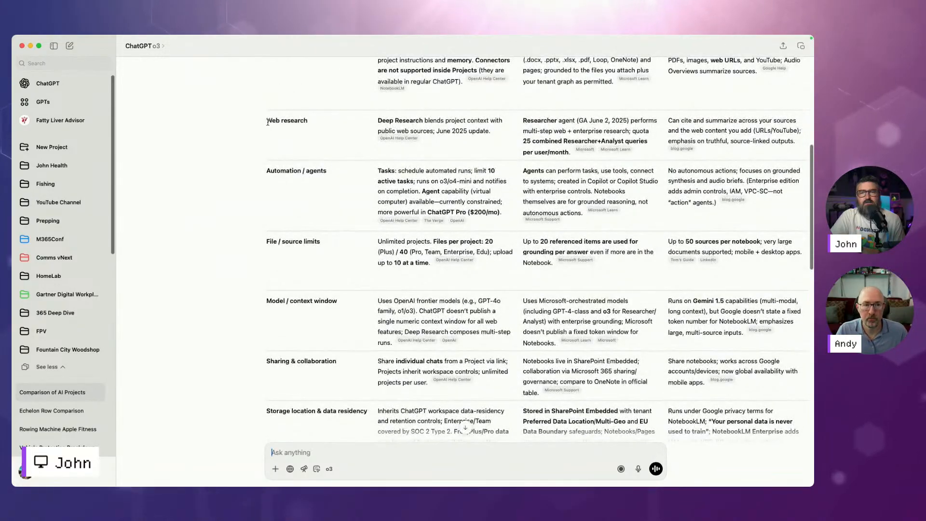
{"action": "left_click_drag", "start_coordinate": [267, 123], "coordinate": [708, 218]}
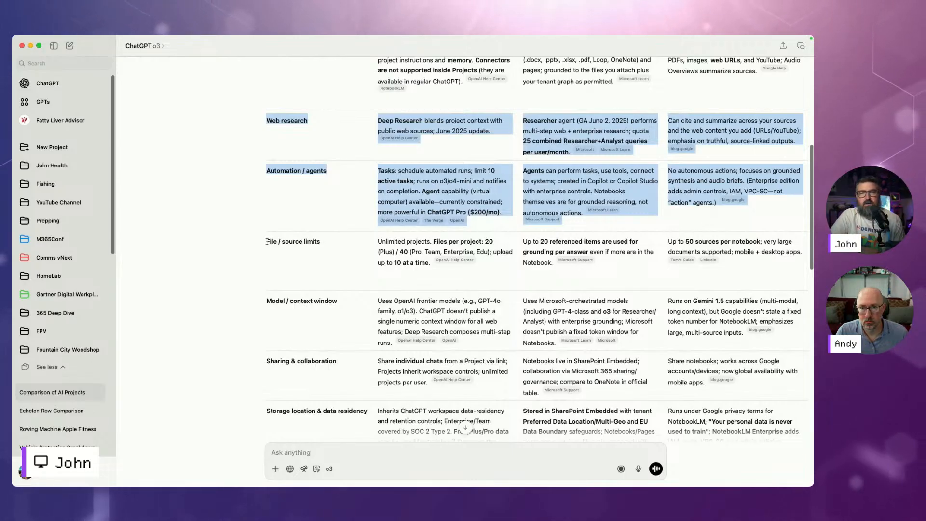
Step: Examine the "File / source limits" row, highlighting the ChatGPT Projects files-per-project limit and the M365 Copilot Notebooks entry
{"action": "left_click_drag", "start_coordinate": [267, 241], "coordinate": [728, 262]}
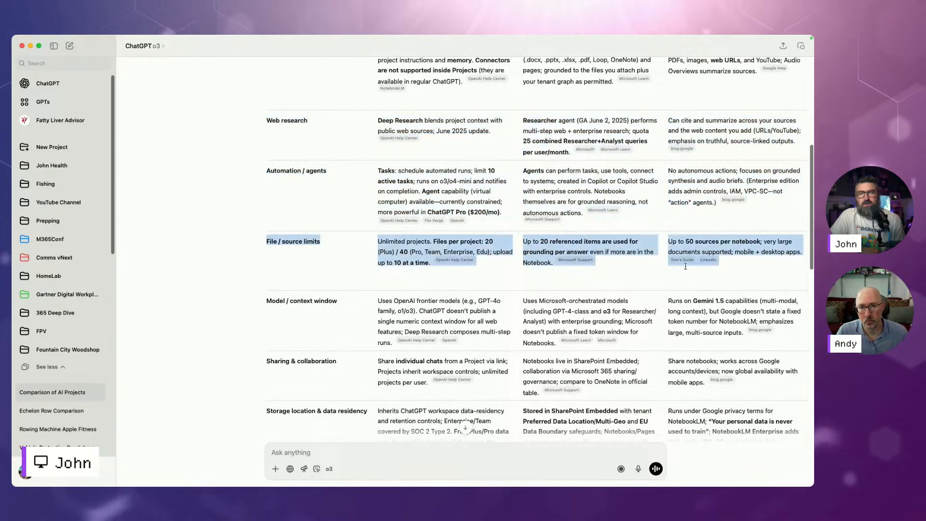
{"action": "scroll", "coordinate": [420, 252], "scroll_direction": "right", "scroll_amount": 1}
{"action": "scroll", "coordinate": [419, 252], "scroll_direction": "right", "scroll_amount": 4}
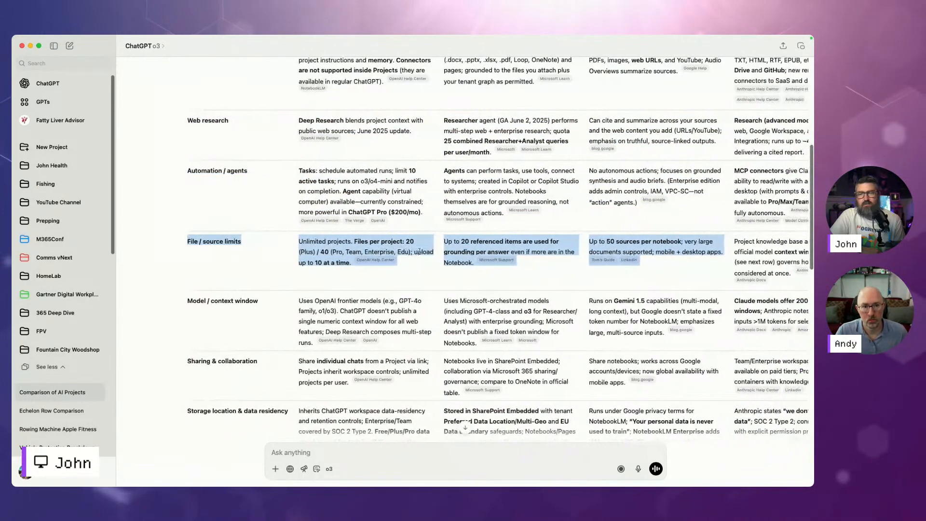
{"action": "scroll", "coordinate": [420, 252], "scroll_direction": "right", "scroll_amount": 1}
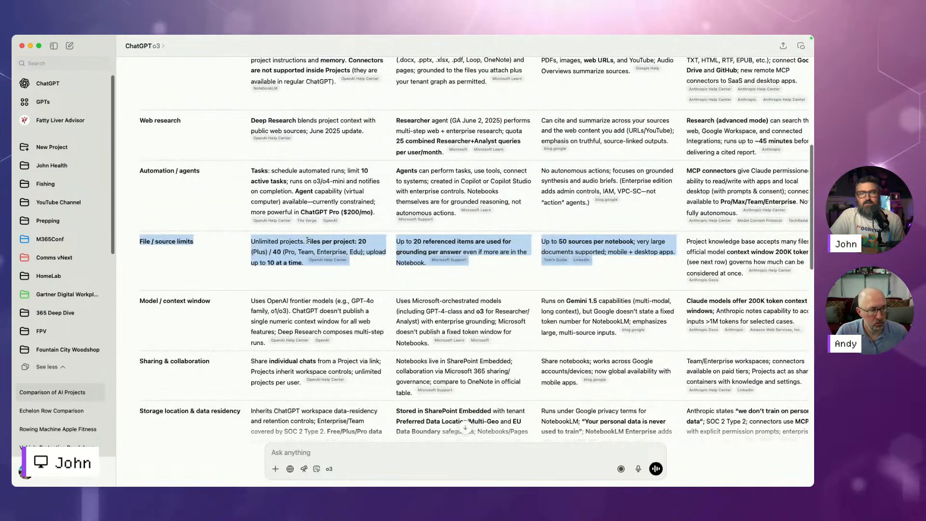
{"action": "left_click_drag", "start_coordinate": [307, 241], "coordinate": [368, 241]}
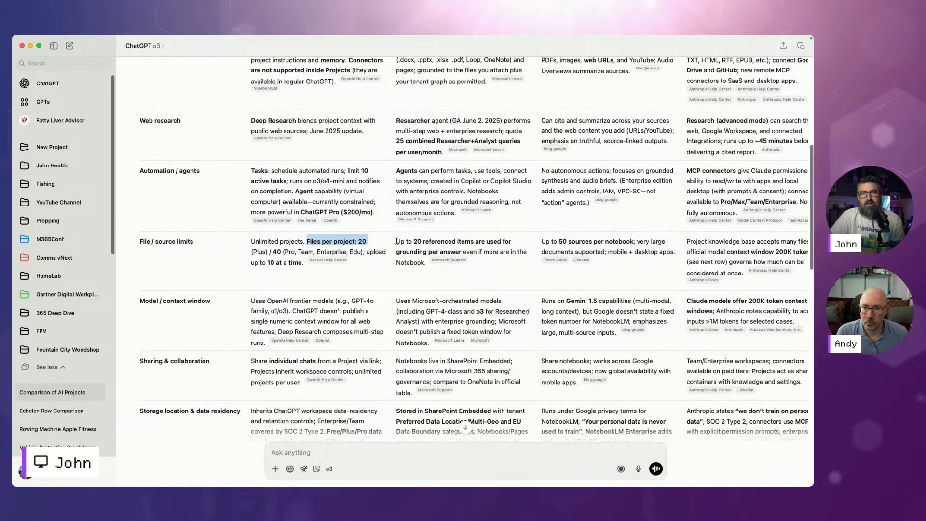
{"action": "left_click_drag", "start_coordinate": [396, 242], "coordinate": [419, 275]}
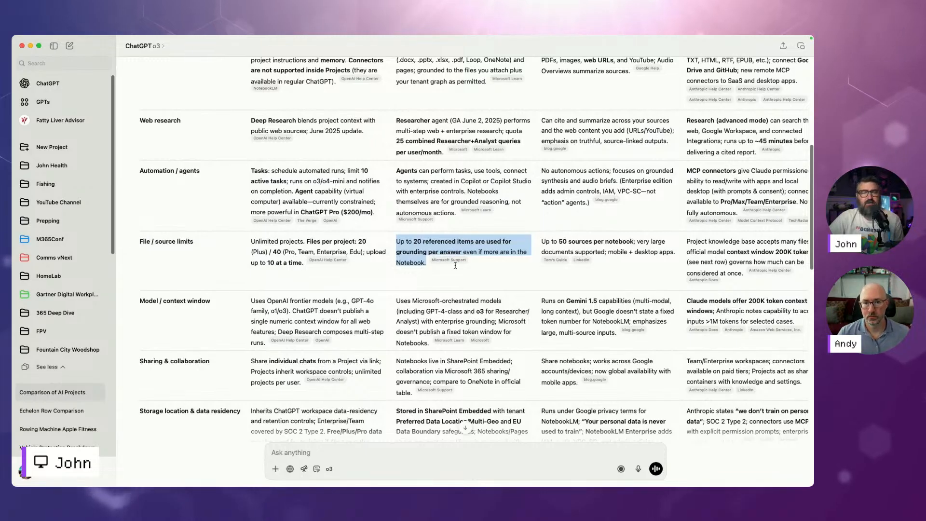
Step: Read the "Web research" entry for M365 Copilot Notebooks, highlighting the Researcher agent and its query quota, and clear the highlight
{"action": "mouse_move", "coordinate": [460, 261]}
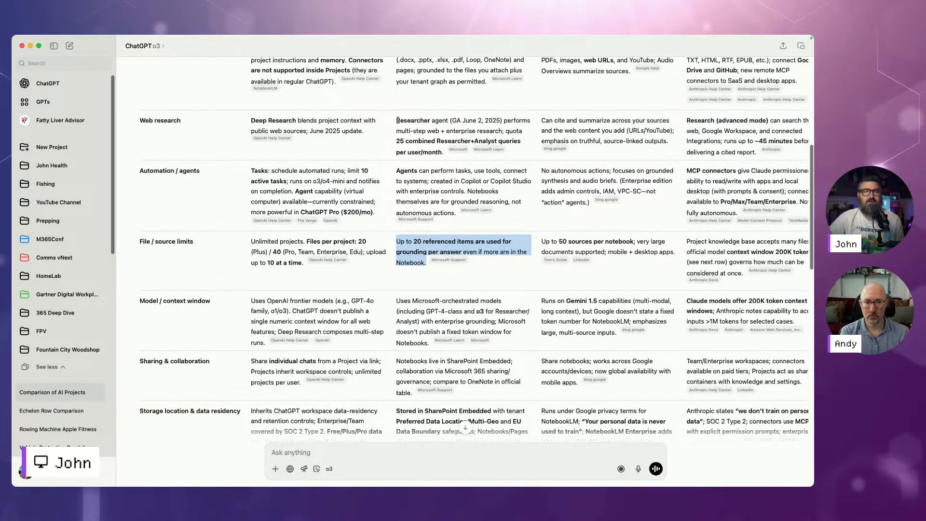
{"action": "left_click_drag", "start_coordinate": [398, 120], "coordinate": [462, 154]}
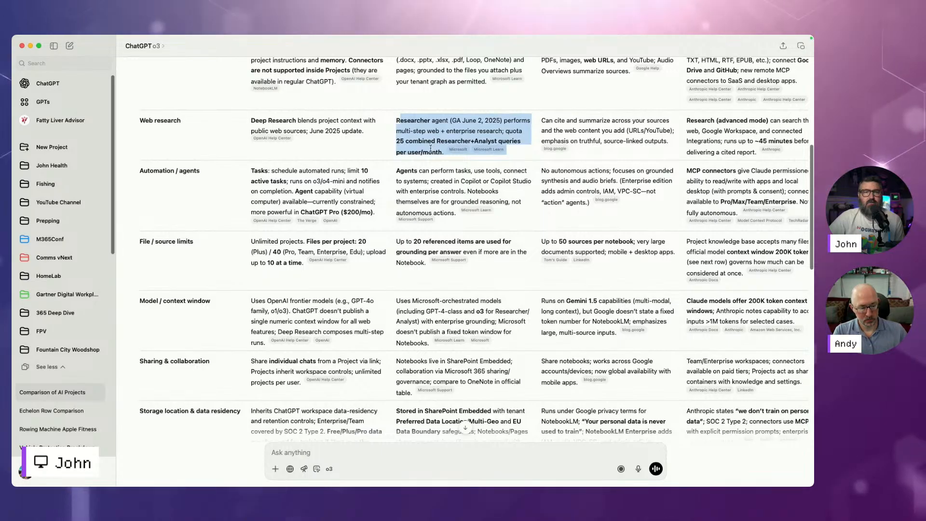
{"action": "left_click", "coordinate": [425, 186]}
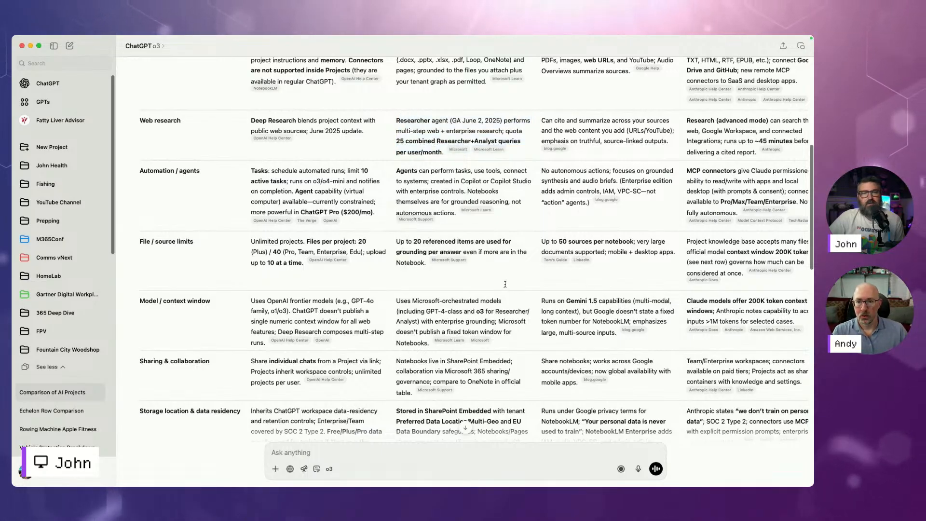
Step: Read the "File / source limits" entries for NotebookLM and Claude Projects, highlighting both and the Claude context window passage
{"action": "scroll", "coordinate": [513, 265], "scroll_direction": "right", "scroll_amount": 3}
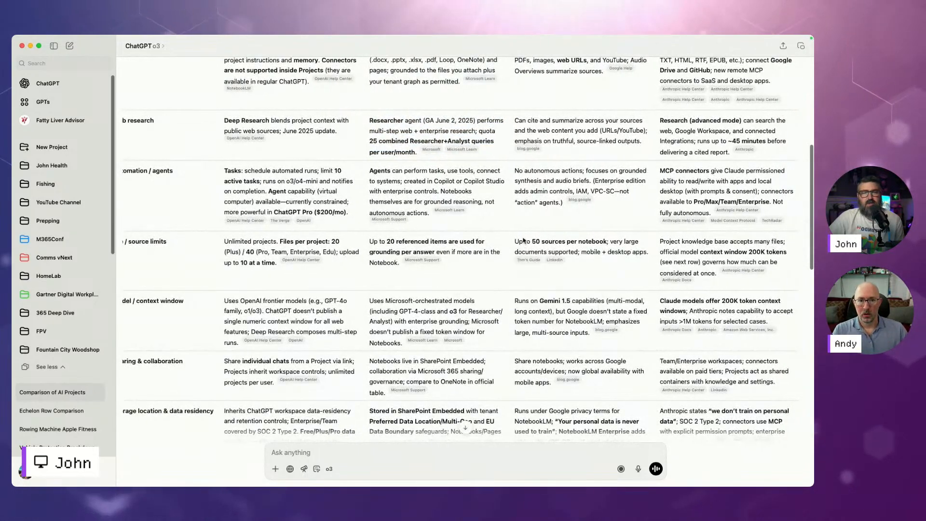
{"action": "left_click_drag", "start_coordinate": [515, 242], "coordinate": [731, 280]}
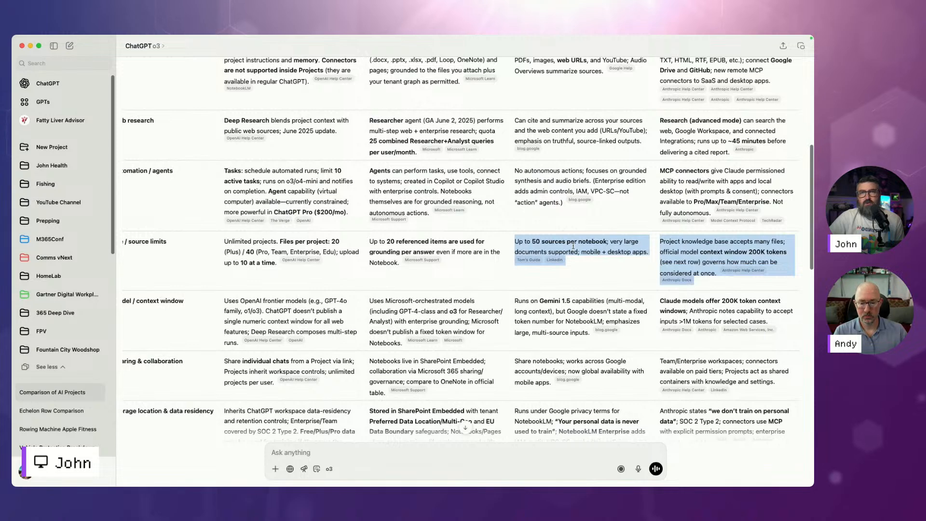
{"action": "left_click", "coordinate": [700, 245]}
{"action": "left_click_drag", "start_coordinate": [701, 245], "coordinate": [738, 254]}
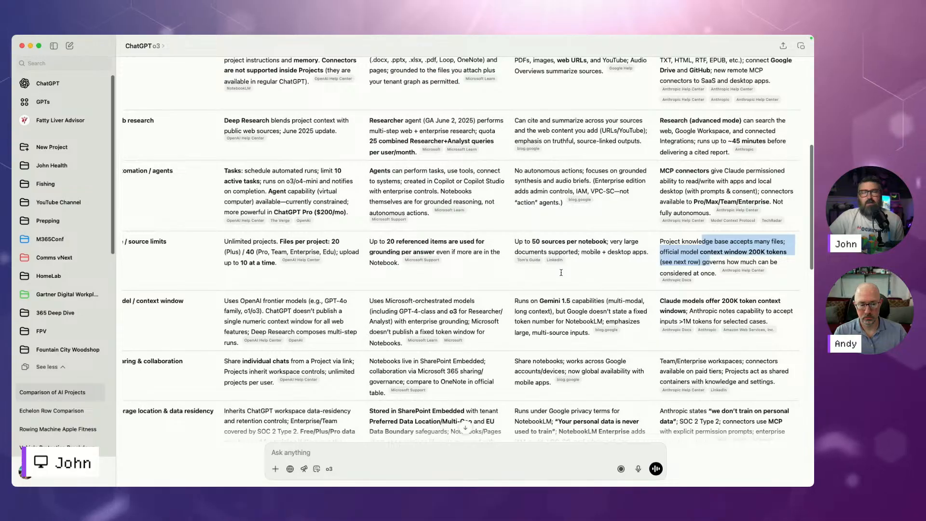
Step: Read the "Model / context window" row of the comparison table and highlight the whole "Sharing & collaboration" row
{"action": "scroll", "coordinate": [561, 273], "scroll_direction": "down", "scroll_amount": 2}
{"action": "scroll", "coordinate": [562, 273], "scroll_direction": "down", "scroll_amount": 1}
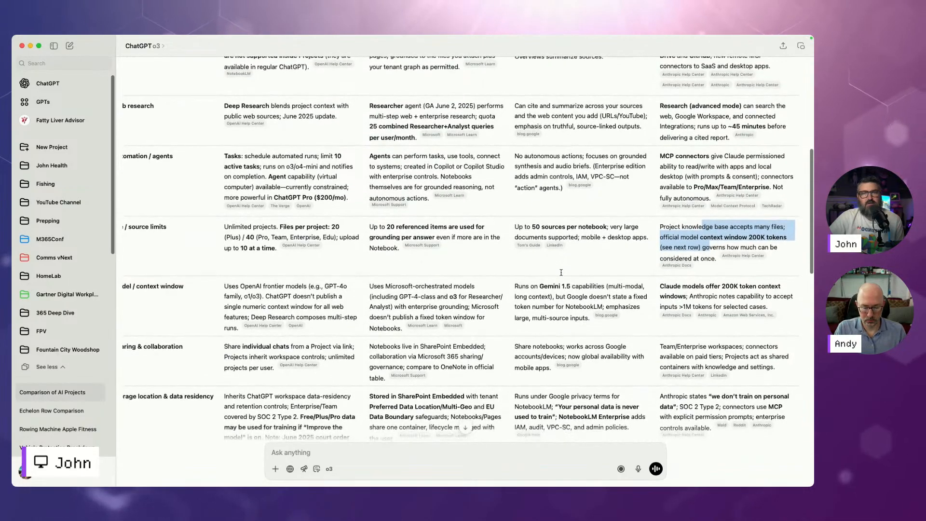
{"action": "scroll", "coordinate": [561, 273], "scroll_direction": "left", "scroll_amount": 3}
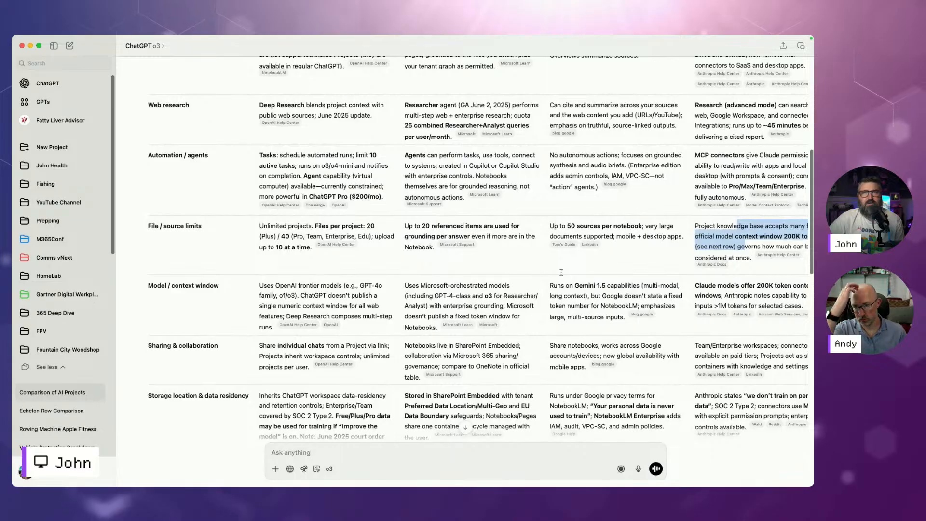
{"action": "scroll", "coordinate": [561, 273], "scroll_direction": "down", "scroll_amount": 2}
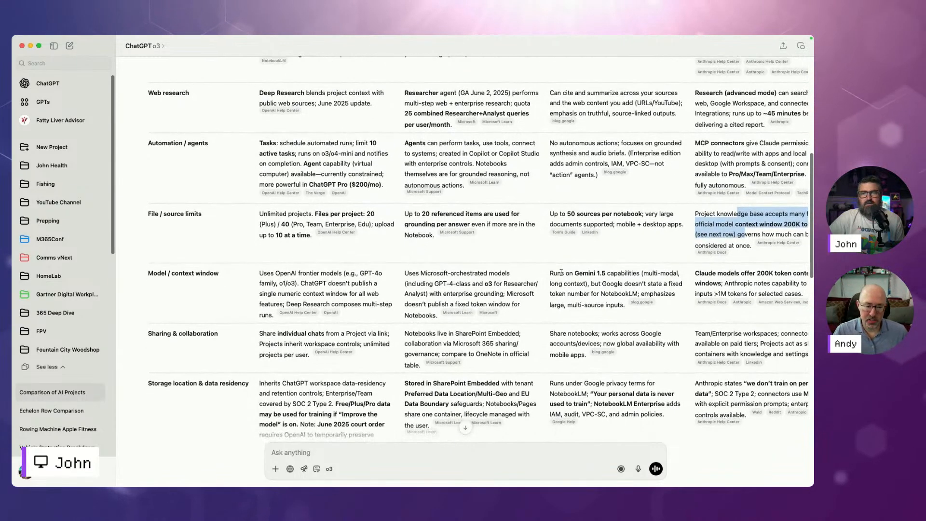
{"action": "scroll", "coordinate": [561, 273], "scroll_direction": "down", "scroll_amount": 5}
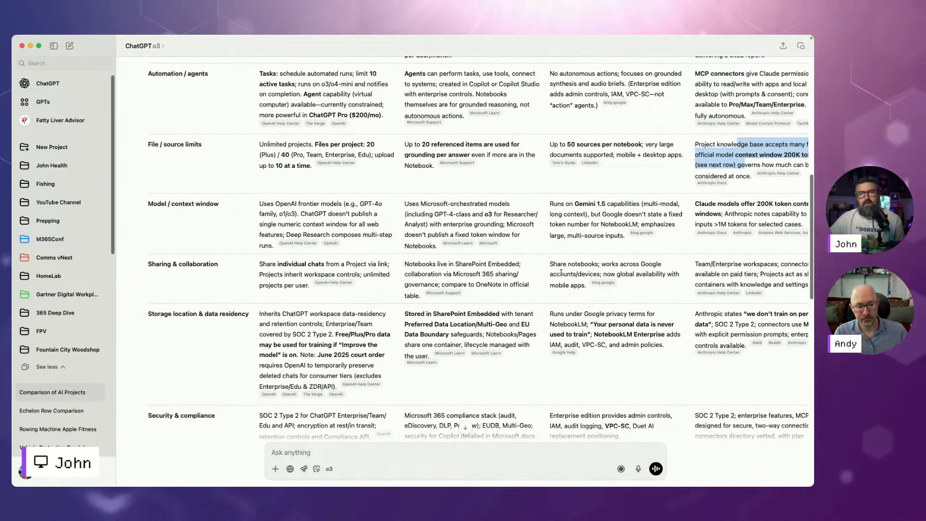
{"action": "scroll", "coordinate": [337, 232], "scroll_direction": "down", "scroll_amount": 1}
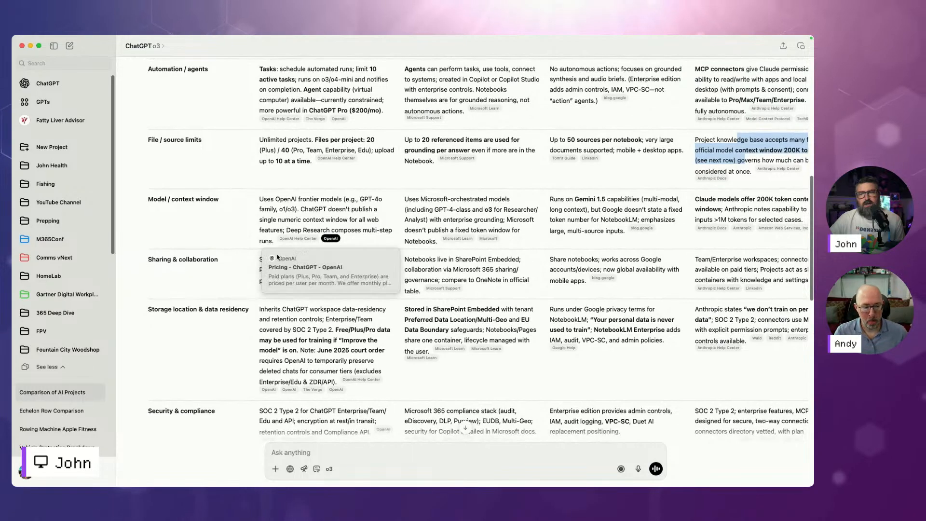
{"action": "left_click_drag", "start_coordinate": [146, 261], "coordinate": [777, 294]}
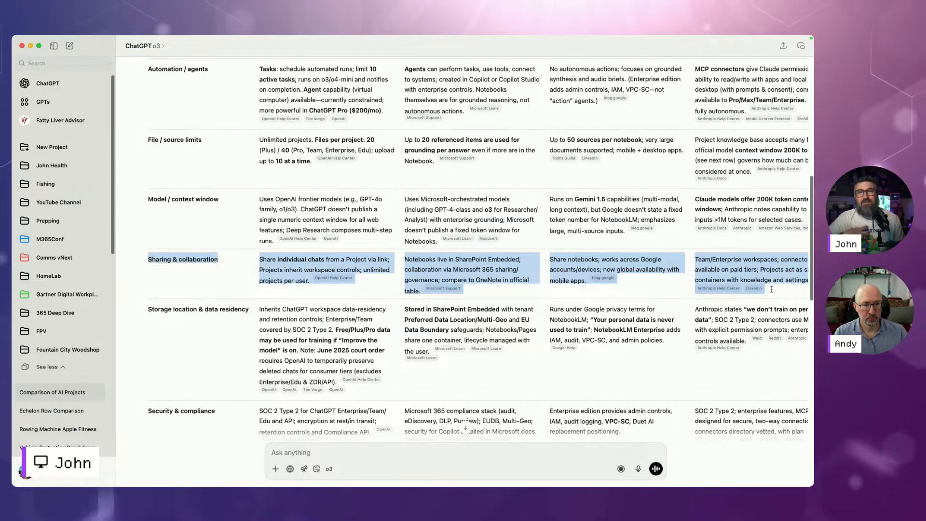
{"action": "mouse_move", "coordinate": [758, 290]}
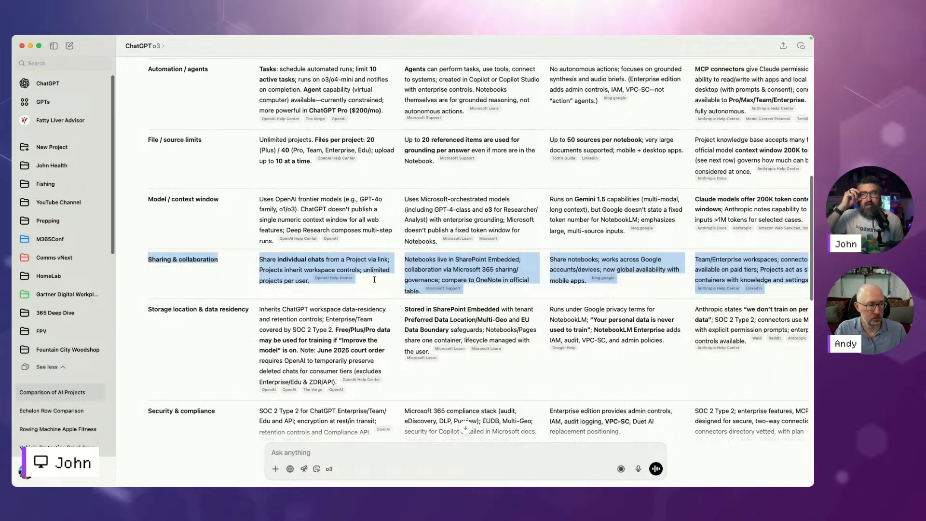
Step: Check the "Pirate Coffee Shop Assets" chat in the M365Conf project and return to the "Comparison of AI Projects" chat
{"action": "left_click", "coordinate": [68, 239]}
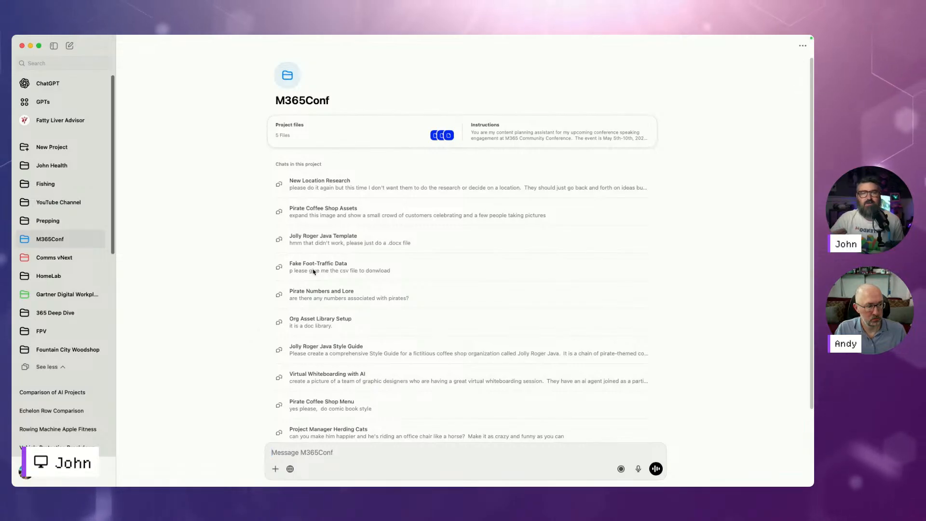
{"action": "left_click", "coordinate": [340, 220]}
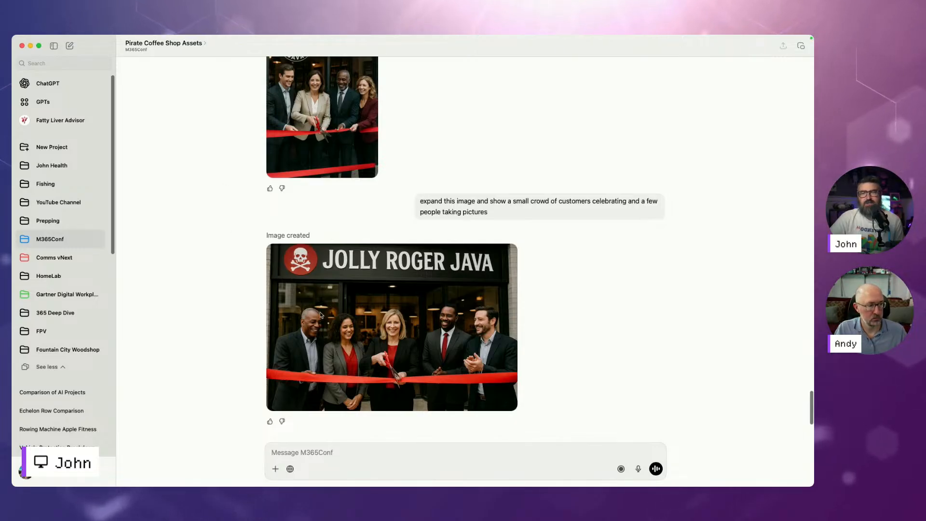
{"action": "scroll", "coordinate": [326, 309], "scroll_direction": "up", "scroll_amount": 5}
{"action": "scroll", "coordinate": [327, 313], "scroll_direction": "down", "scroll_amount": 5}
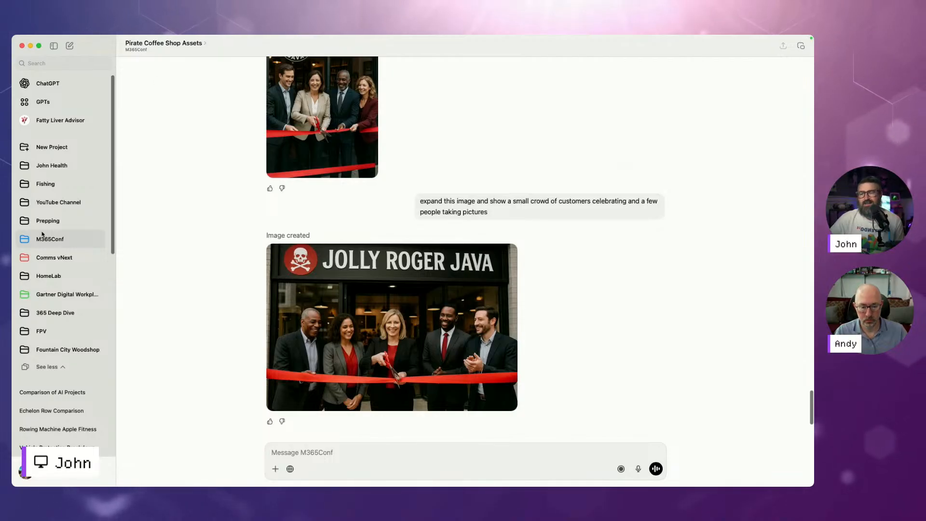
{"action": "left_click", "coordinate": [81, 393]}
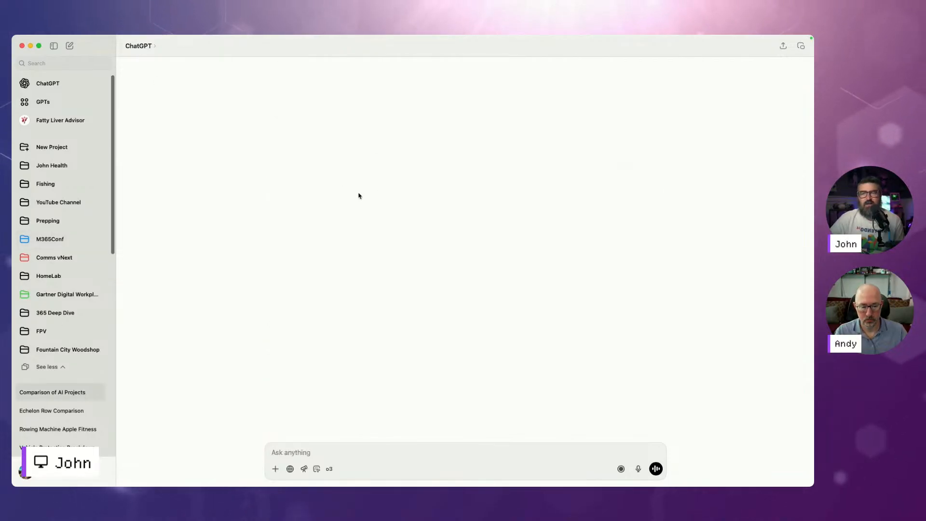
Step: Switch to M365 Copilot, go to the list of notebooks and view the options available for the HomeLab notebook
{"action": "key", "text": "ctrl+Up"}
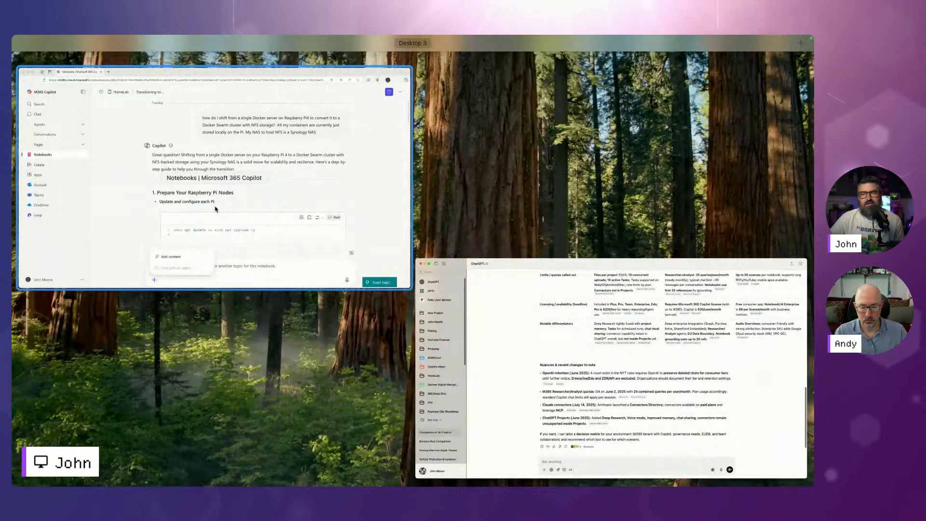
{"action": "left_click", "coordinate": [215, 209]}
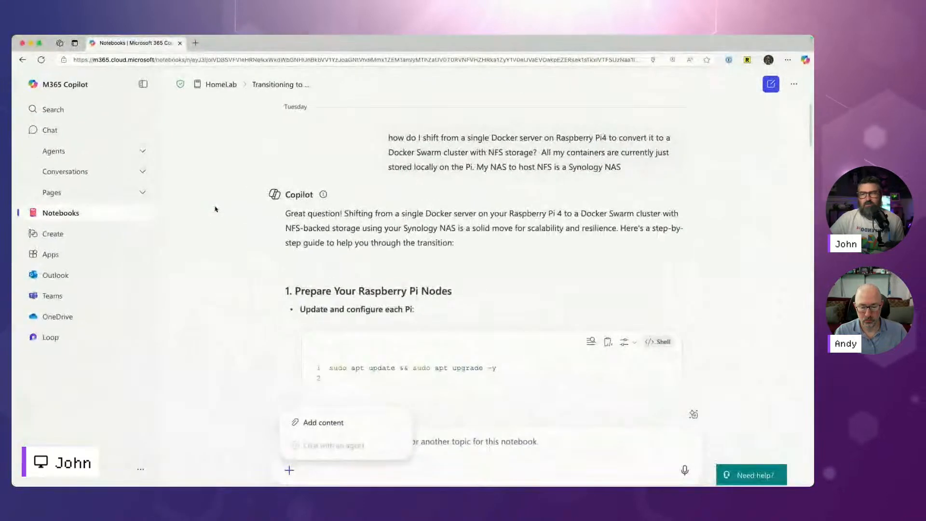
{"action": "left_click", "coordinate": [85, 215]}
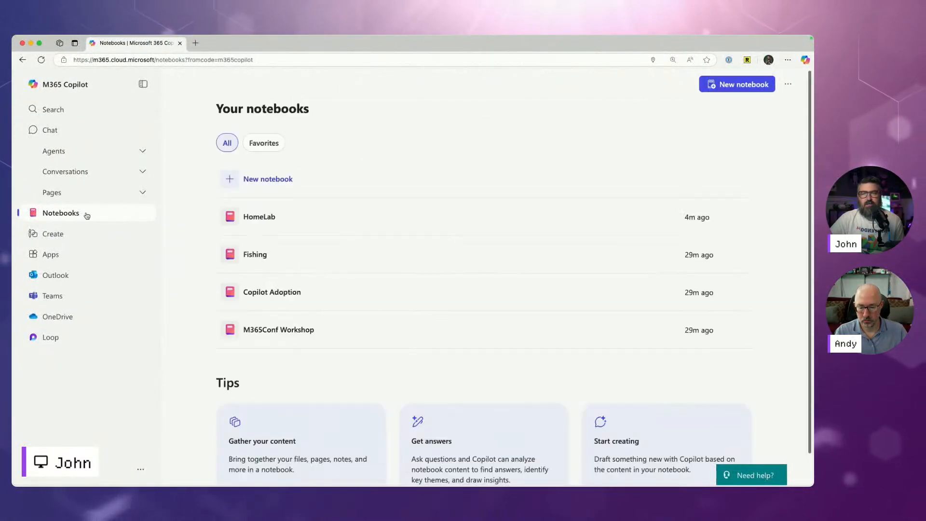
{"action": "left_click", "coordinate": [677, 216]}
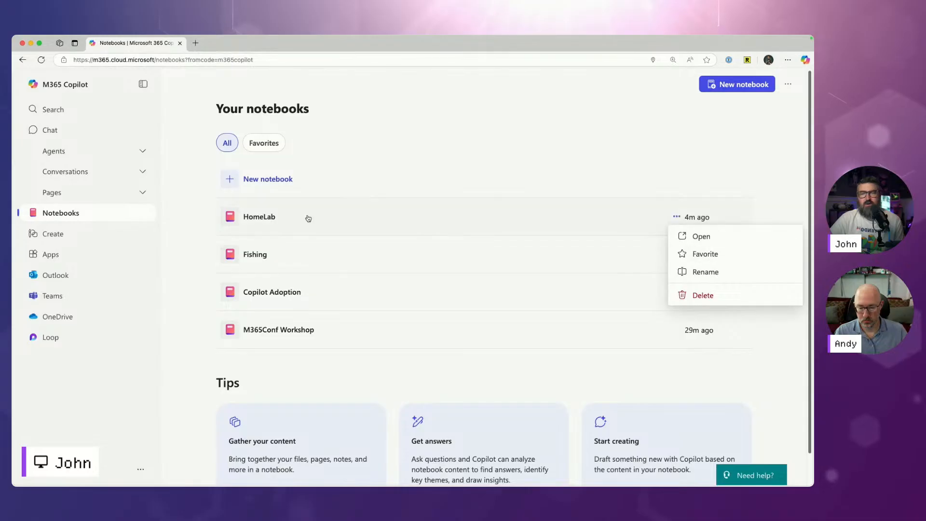
Step: Open the "Transitioning to Docker Swarm with NFS Storage" chat in the HomeLab notebook and go to the end of its response
{"action": "left_click", "coordinate": [255, 217]}
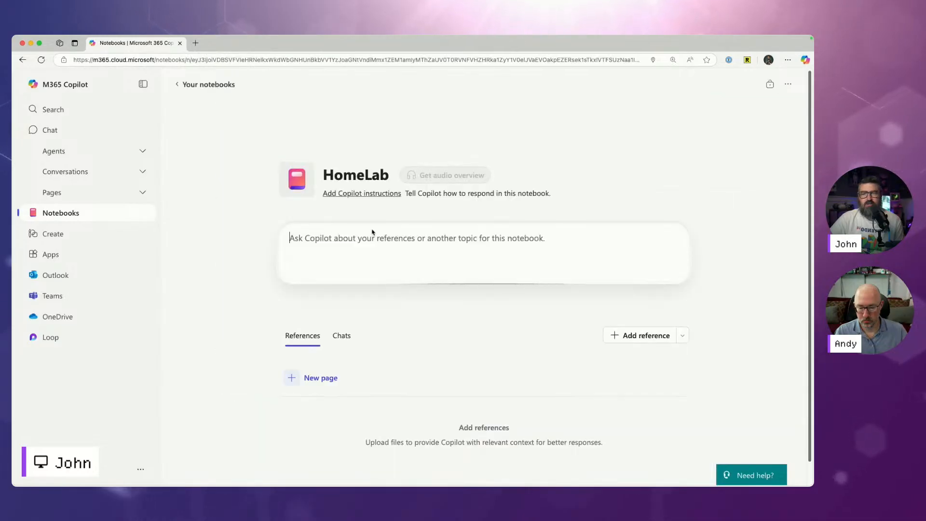
{"action": "left_click", "coordinate": [345, 334]}
{"action": "scroll", "coordinate": [359, 289], "scroll_direction": "down", "scroll_amount": 5}
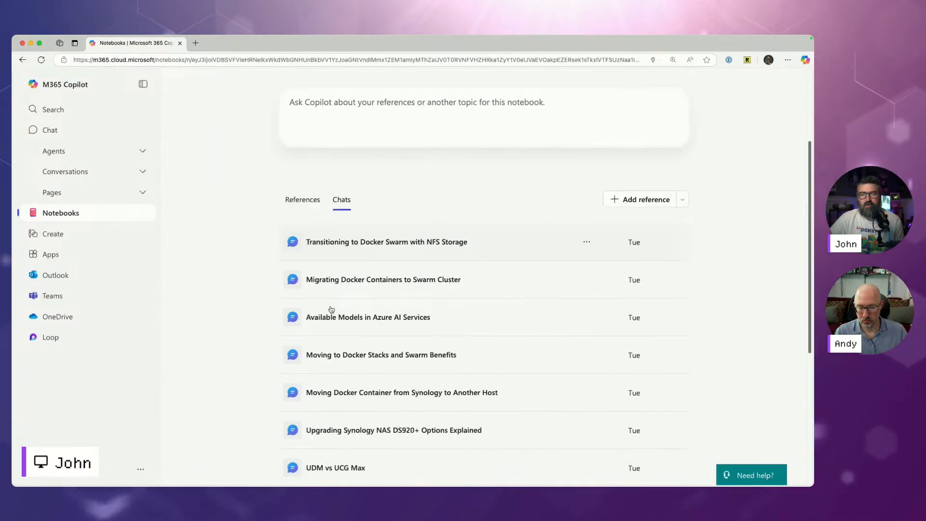
{"action": "left_click", "coordinate": [354, 186]}
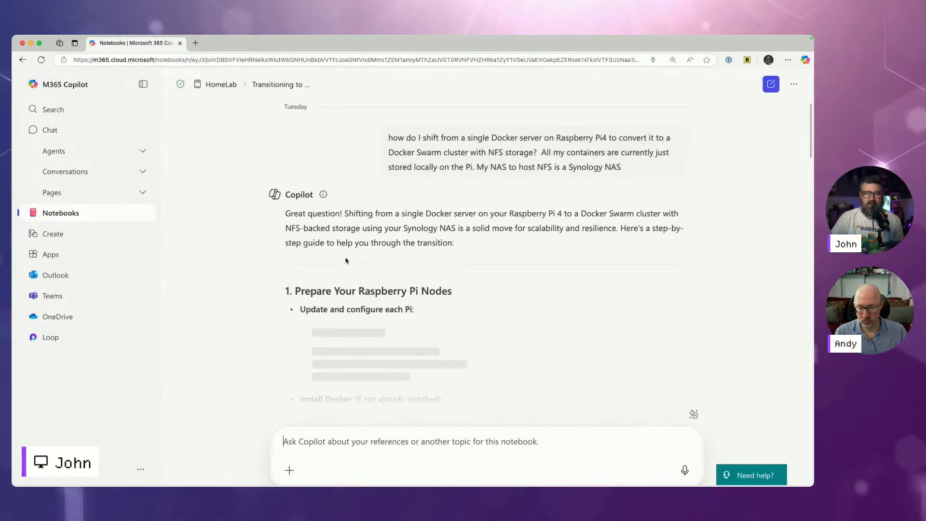
{"action": "scroll", "coordinate": [488, 236], "scroll_direction": "down", "scroll_amount": 10}
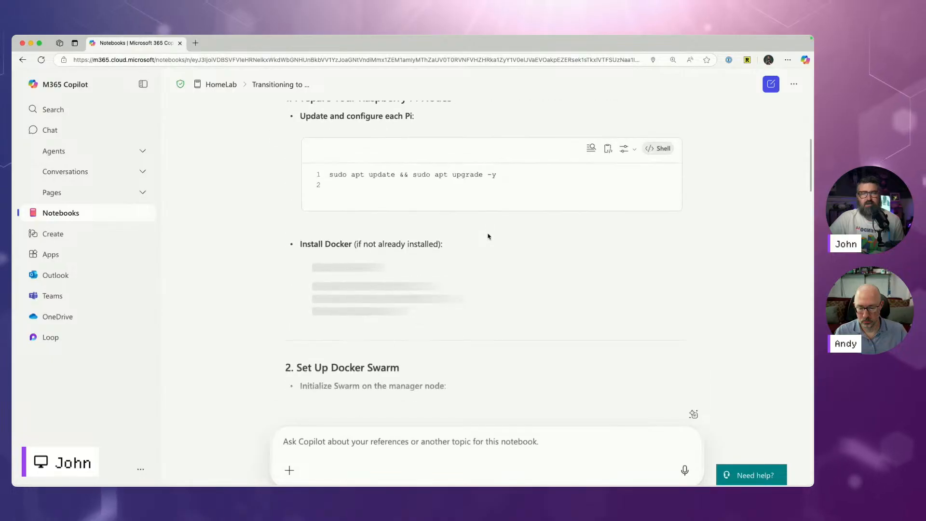
{"action": "scroll", "coordinate": [487, 236], "scroll_direction": "down", "scroll_amount": 15}
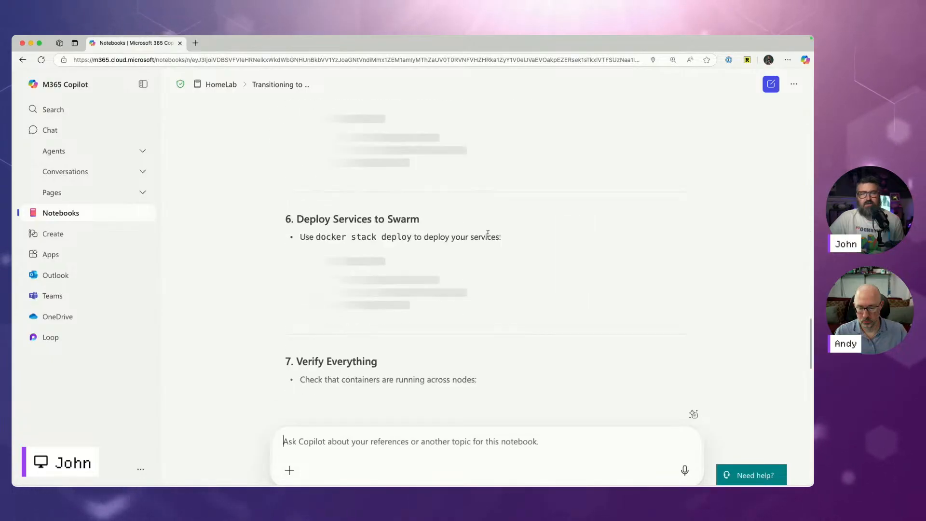
{"action": "scroll", "coordinate": [488, 235], "scroll_direction": "down", "scroll_amount": 6}
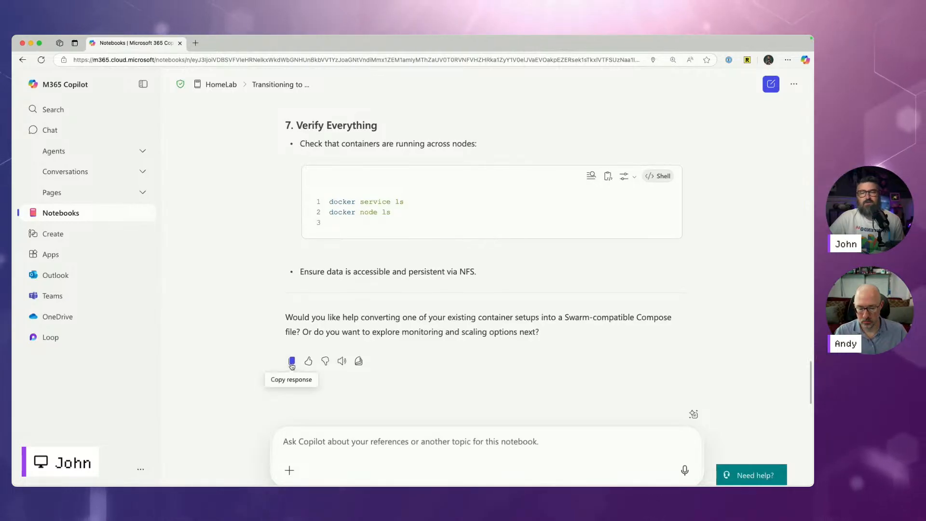
Step: Open the Docker Swarm response for editing in Pages, view the page's sharing options, and close it to return to the notebooks list
{"action": "left_click", "coordinate": [360, 363]}
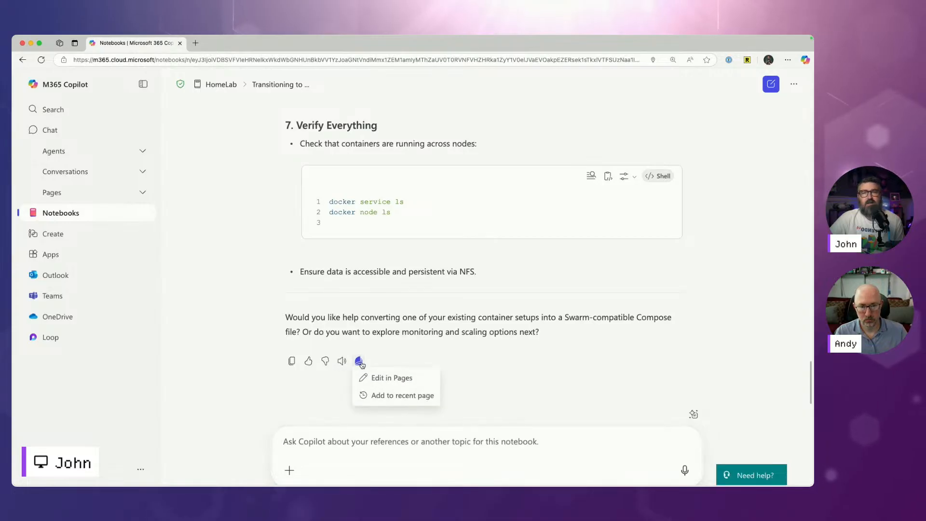
{"action": "left_click", "coordinate": [367, 379]}
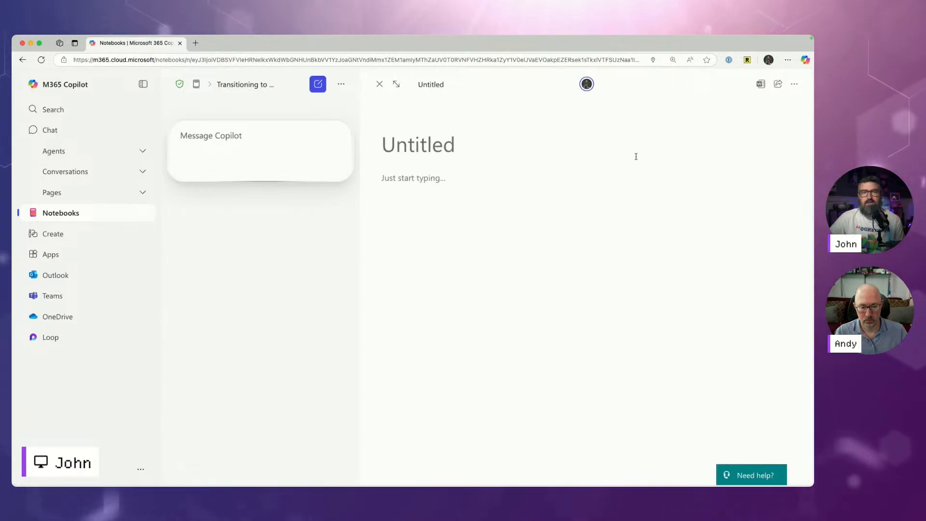
{"action": "left_click", "coordinate": [776, 85]}
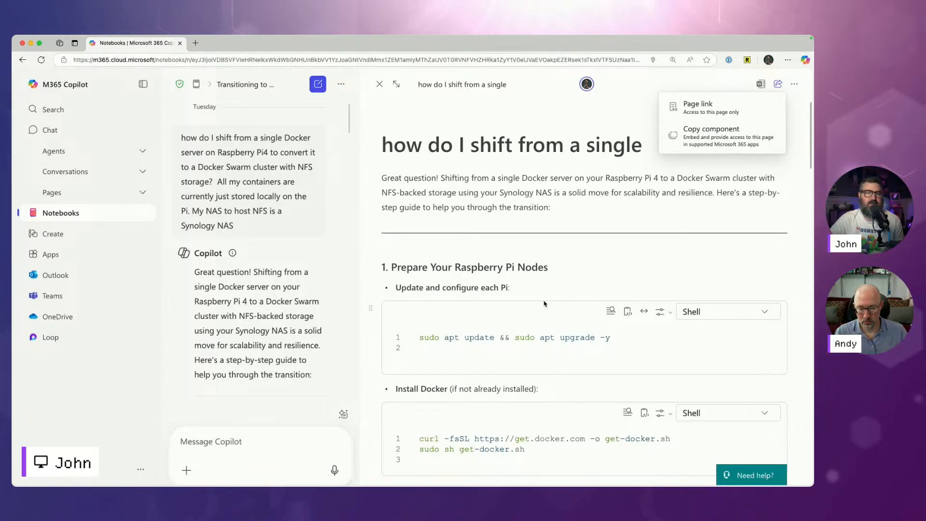
{"action": "left_click", "coordinate": [380, 84]}
{"action": "left_click", "coordinate": [107, 215]}
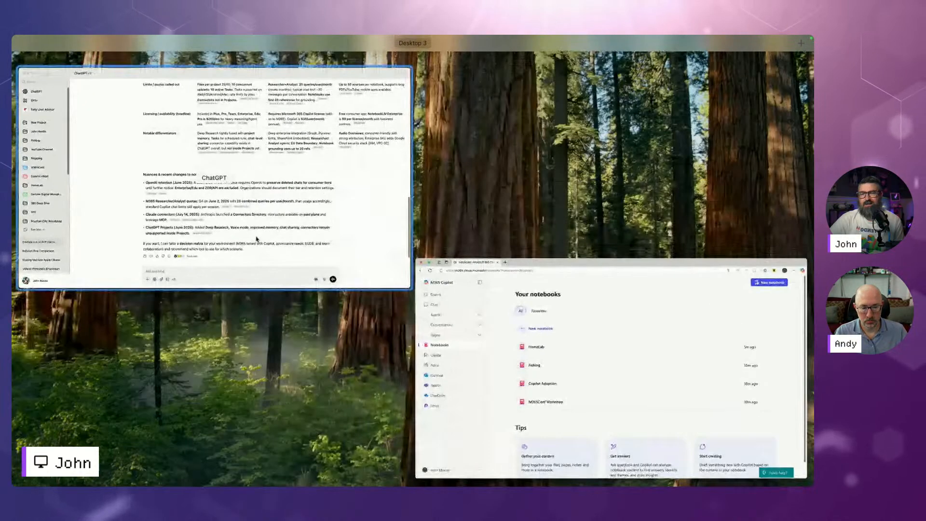
Step: Switch back to ChatGPT's comparison table and highlight the "Sharing & collaboration" entries for ChatGPT Projects and M365 Copilot Notebooks
{"action": "scroll", "coordinate": [358, 205], "scroll_direction": "up", "scroll_amount": 5}
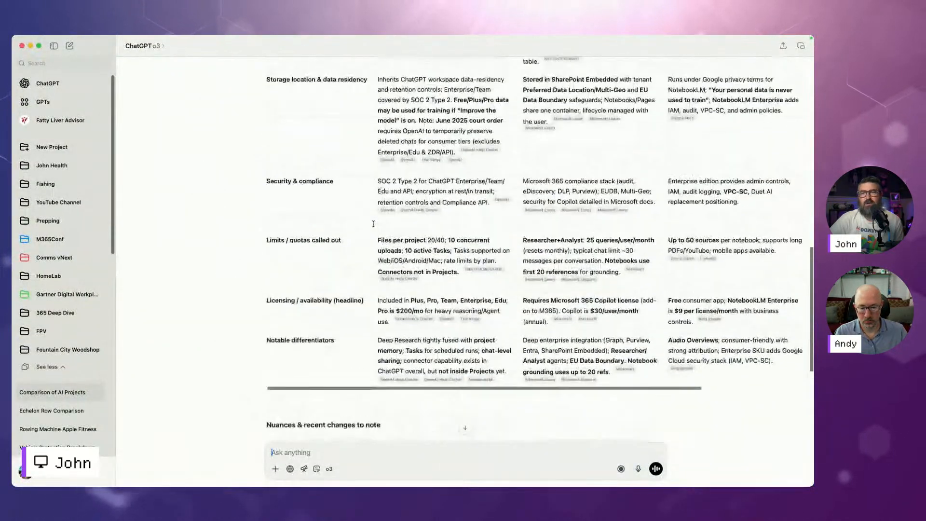
{"action": "scroll", "coordinate": [357, 205], "scroll_direction": "up", "scroll_amount": 3}
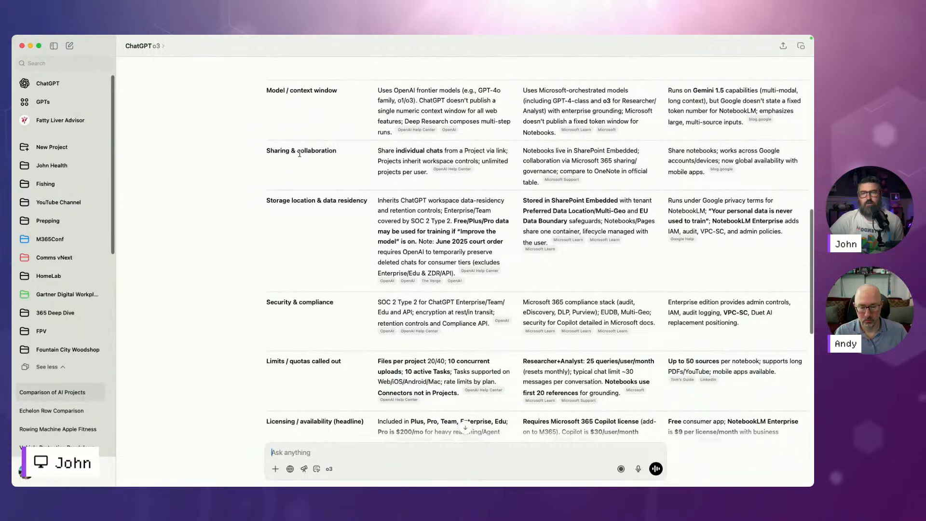
{"action": "left_click_drag", "start_coordinate": [376, 151], "coordinate": [571, 170]}
{"action": "scroll", "coordinate": [554, 223], "scroll_direction": "right", "scroll_amount": 5}
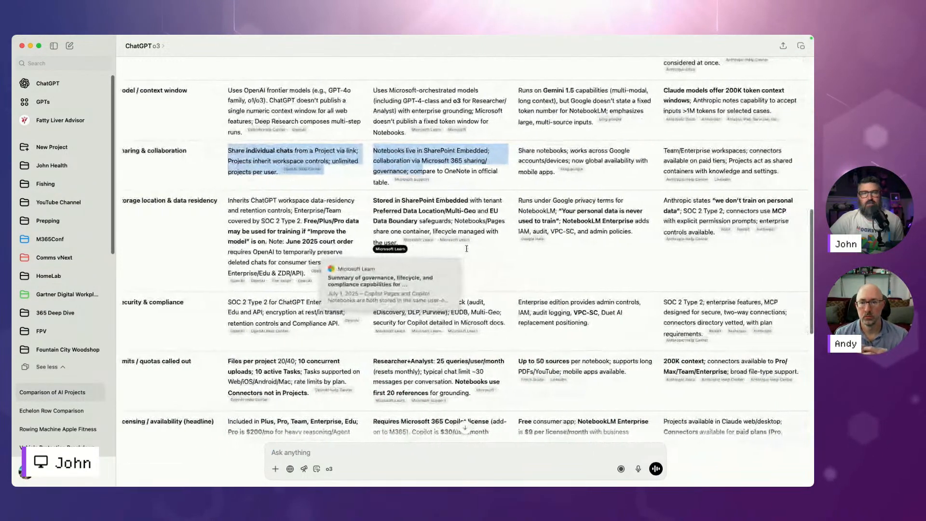
Step: Read the "Sharing & collaboration" entries for NotebookLM and Claude Projects, highlighting each in turn
{"action": "left_click_drag", "start_coordinate": [516, 152], "coordinate": [592, 176]}
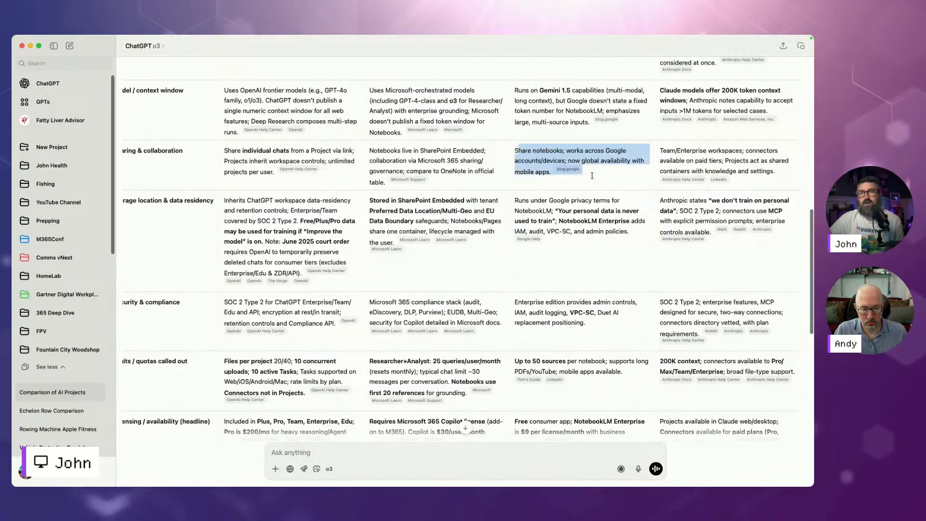
{"action": "left_click", "coordinate": [593, 175]}
{"action": "left_click_drag", "start_coordinate": [606, 174], "coordinate": [514, 151]}
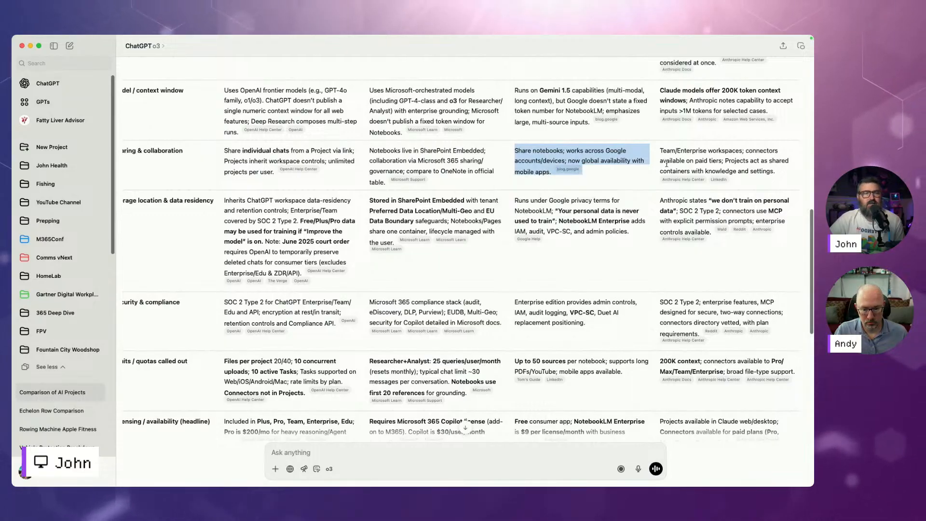
{"action": "left_click_drag", "start_coordinate": [661, 151], "coordinate": [784, 173]}
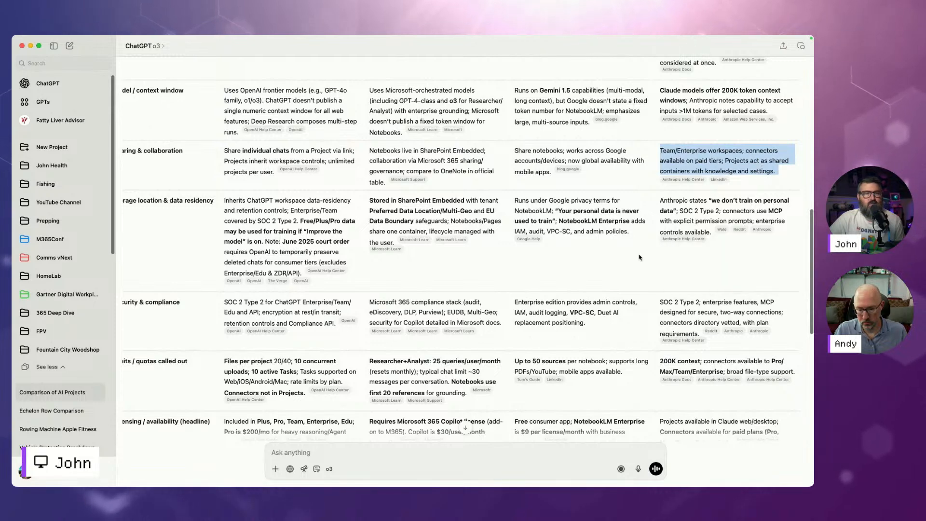
Step: Read the "Storage location & data residency" row, highlighting its four product entries and specifically the M365 Copilot Notebooks entry
{"action": "scroll", "coordinate": [639, 254], "scroll_direction": "down", "scroll_amount": 3}
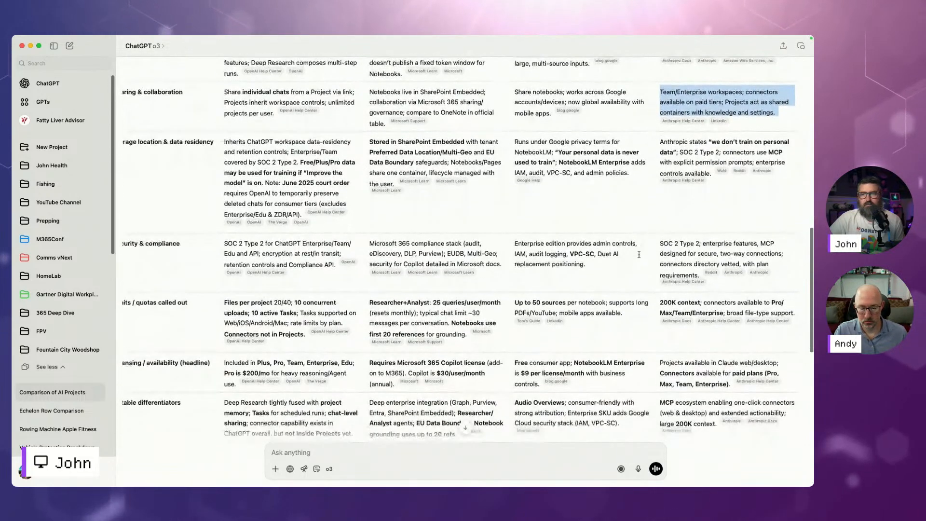
{"action": "scroll", "coordinate": [318, 211], "scroll_direction": "left", "scroll_amount": 3}
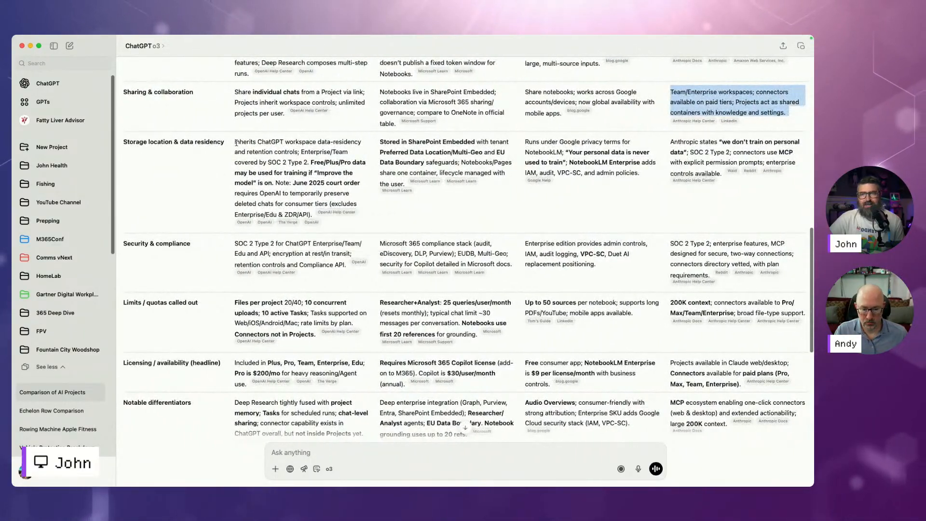
{"action": "left_click_drag", "start_coordinate": [235, 141], "coordinate": [712, 189]}
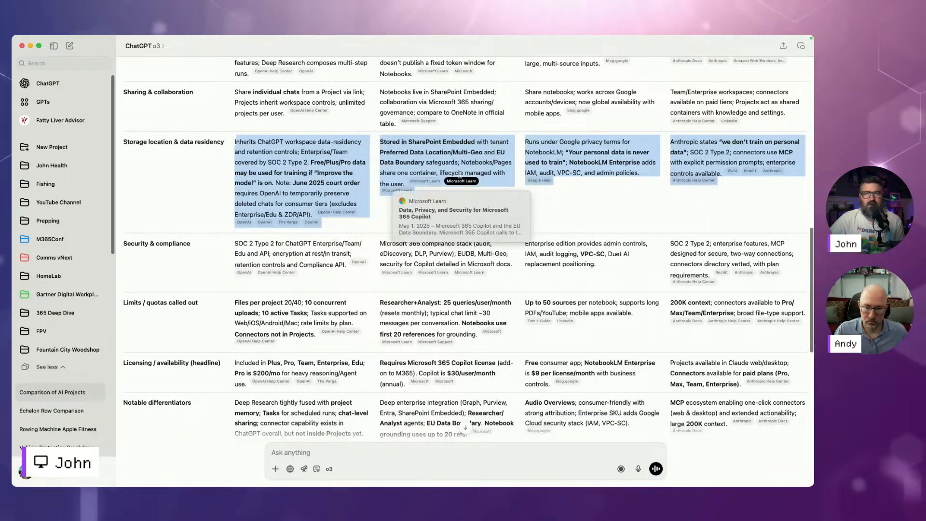
{"action": "left_click", "coordinate": [386, 143]}
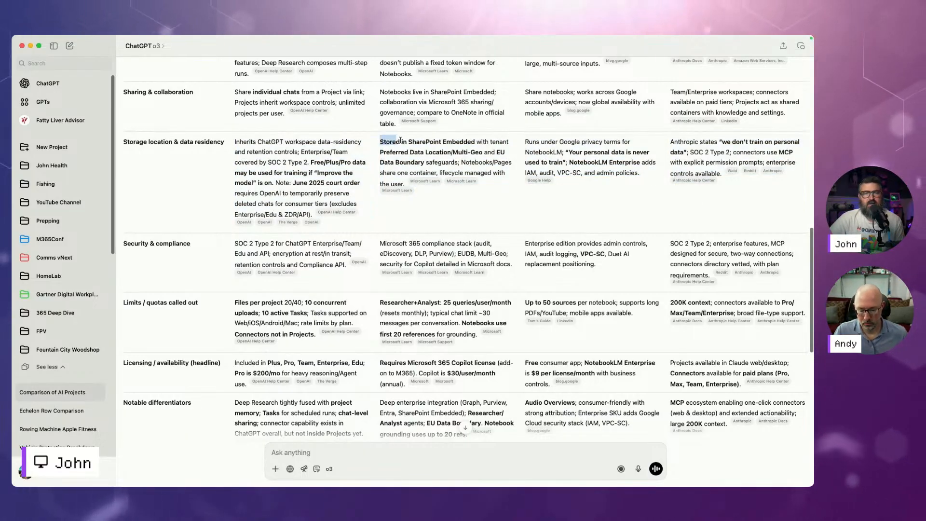
{"action": "left_click_drag", "start_coordinate": [387, 143], "coordinate": [505, 178]}
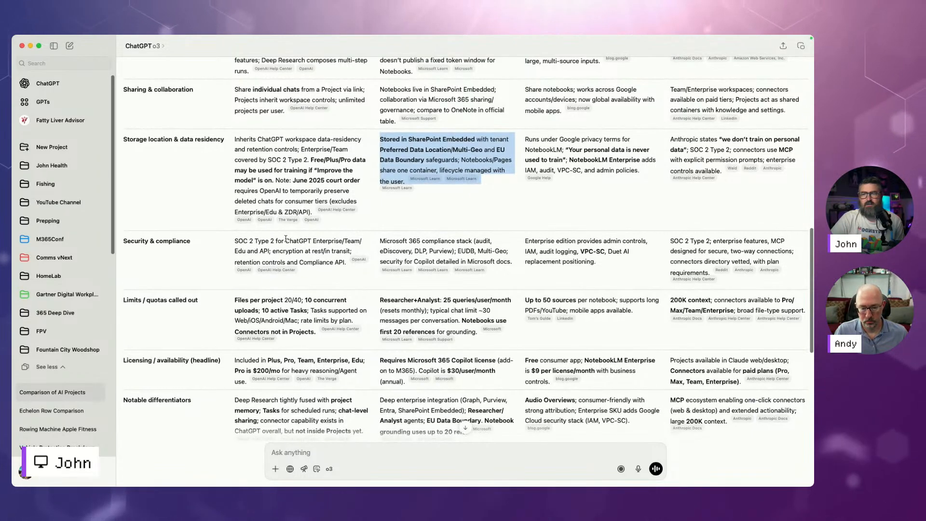
Step: Highlight the note on Free/Plus/Pro data being used for training, and check the "Improve the model for everyone" option in ChatGPT's Data Controls settings
{"action": "scroll", "coordinate": [289, 231], "scroll_direction": "down", "scroll_amount": 2}
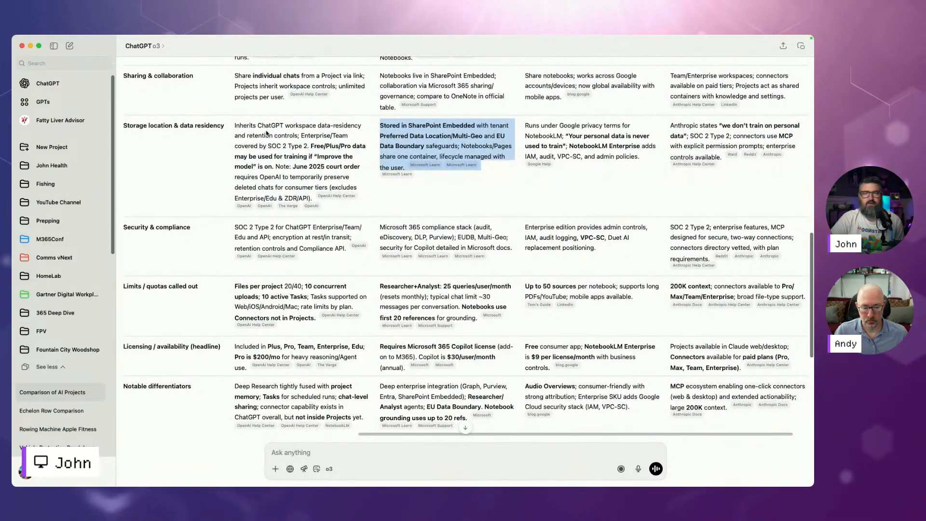
{"action": "left_click_drag", "start_coordinate": [311, 146], "coordinate": [297, 165]}
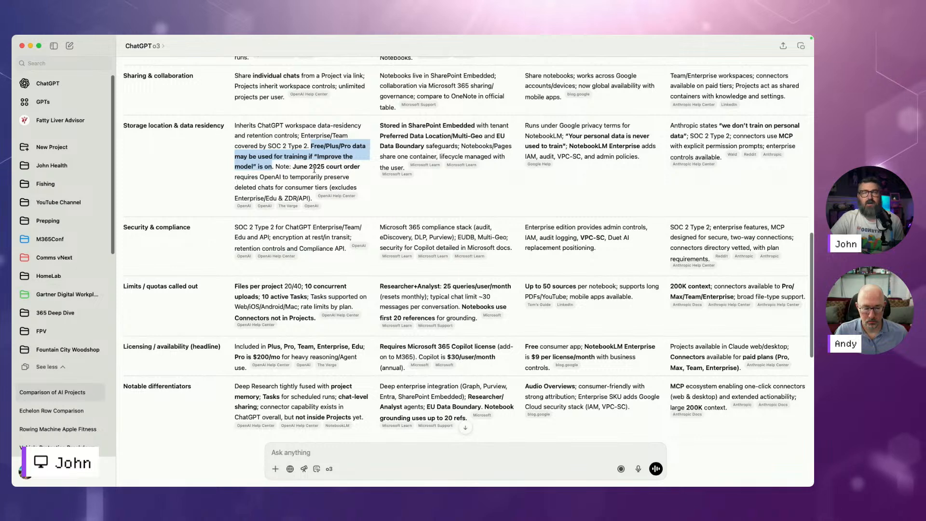
{"action": "left_click", "coordinate": [34, 476]}
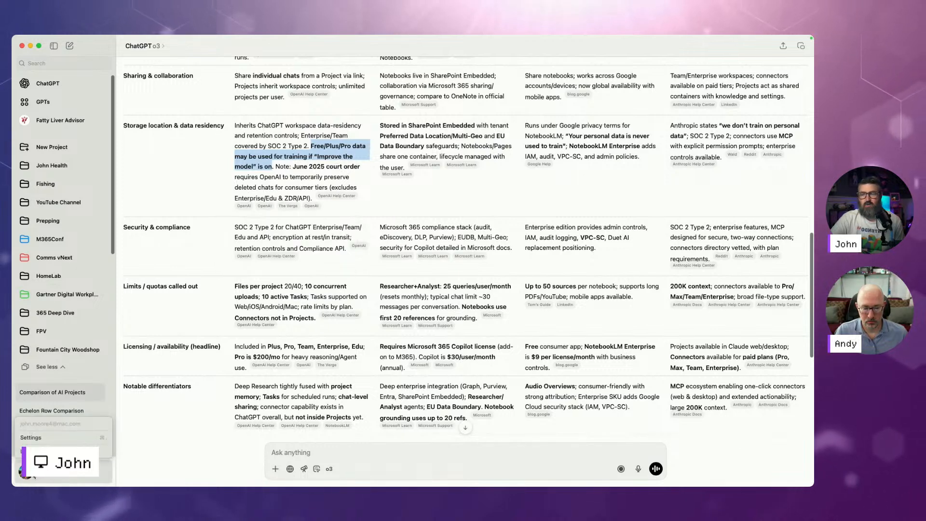
{"action": "left_click", "coordinate": [48, 438]}
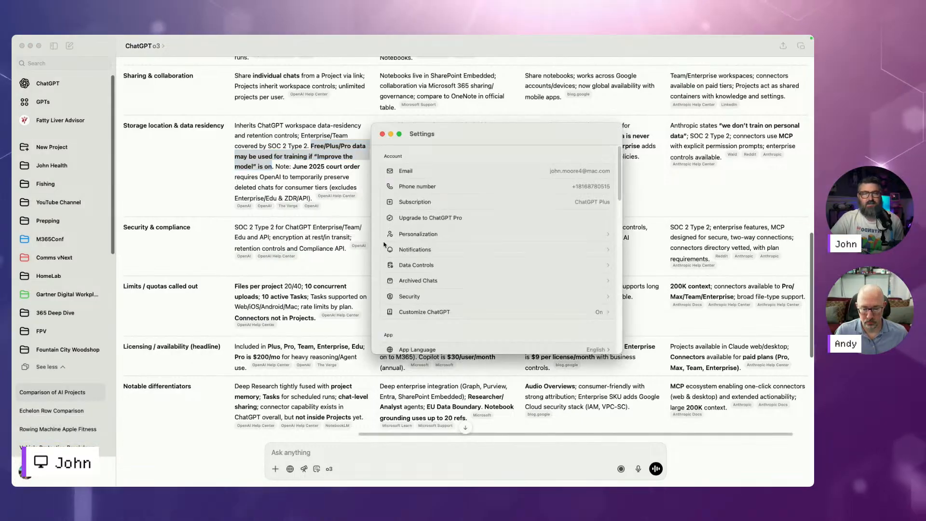
{"action": "left_click", "coordinate": [427, 265]}
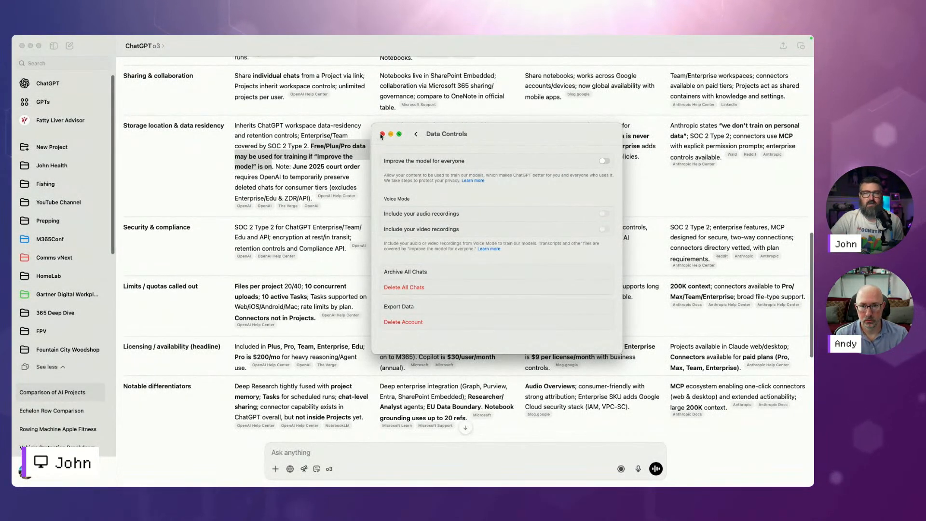
{"action": "left_click", "coordinate": [382, 134]}
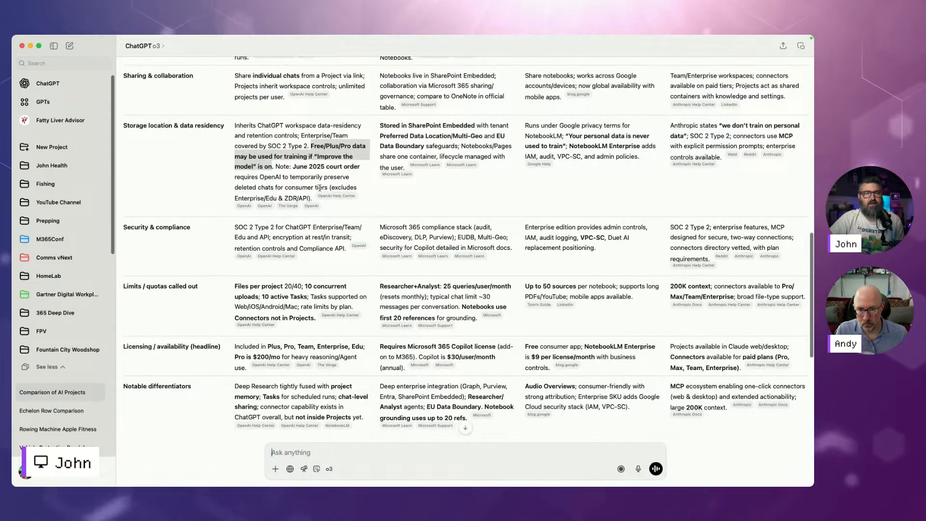
Step: Highlight the statements about not training on personal data in the NotebookLM and Claude Projects storage entries
{"action": "mouse_move", "coordinate": [553, 166]}
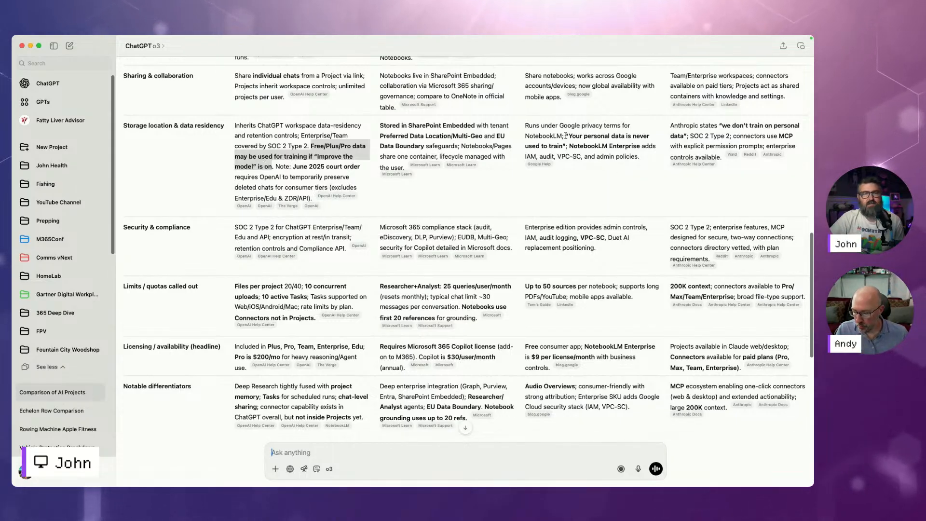
{"action": "left_click_drag", "start_coordinate": [566, 136], "coordinate": [638, 156]}
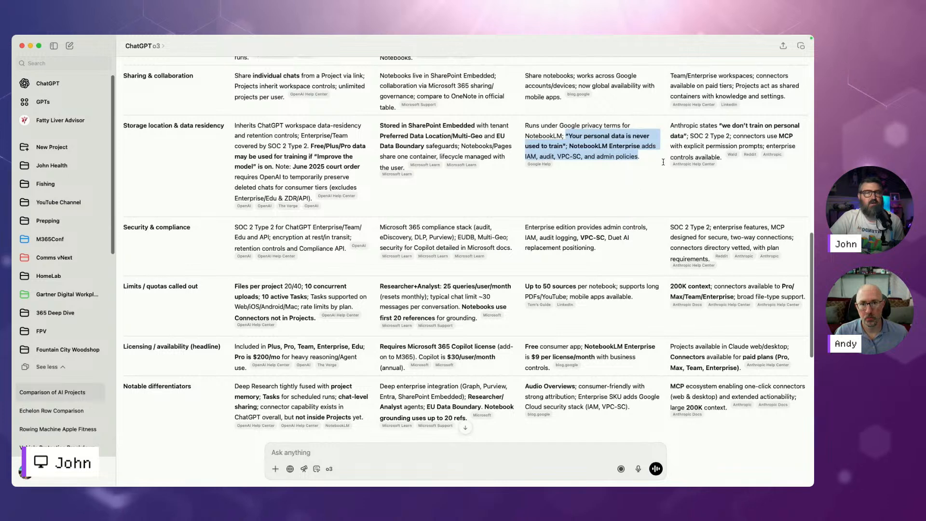
{"action": "left_click_drag", "start_coordinate": [716, 126], "coordinate": [716, 133]}
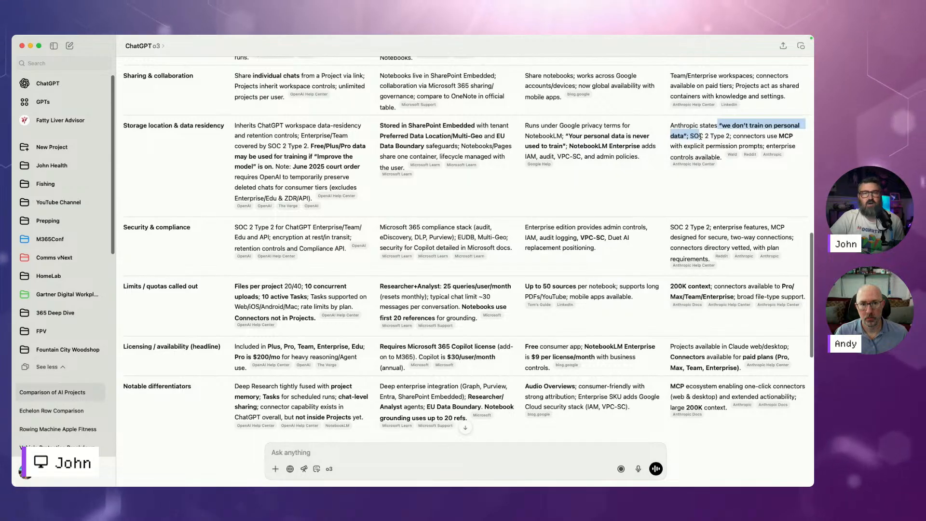
Step: Compare the M365, NotebookLM and Claude storage and residency entries against the ChatGPT Projects entry by highlighting each group
{"action": "scroll", "coordinate": [415, 181], "scroll_direction": "down", "scroll_amount": 1}
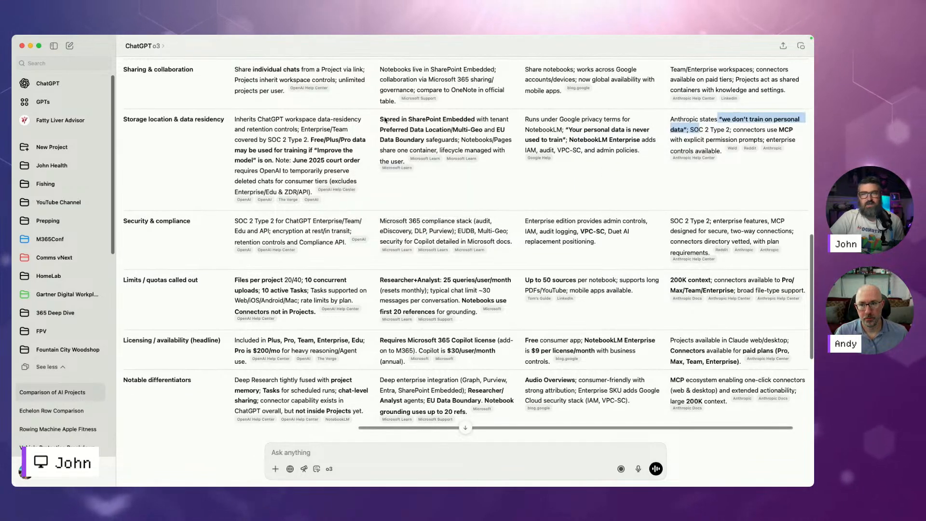
{"action": "left_click_drag", "start_coordinate": [380, 119], "coordinate": [727, 162]}
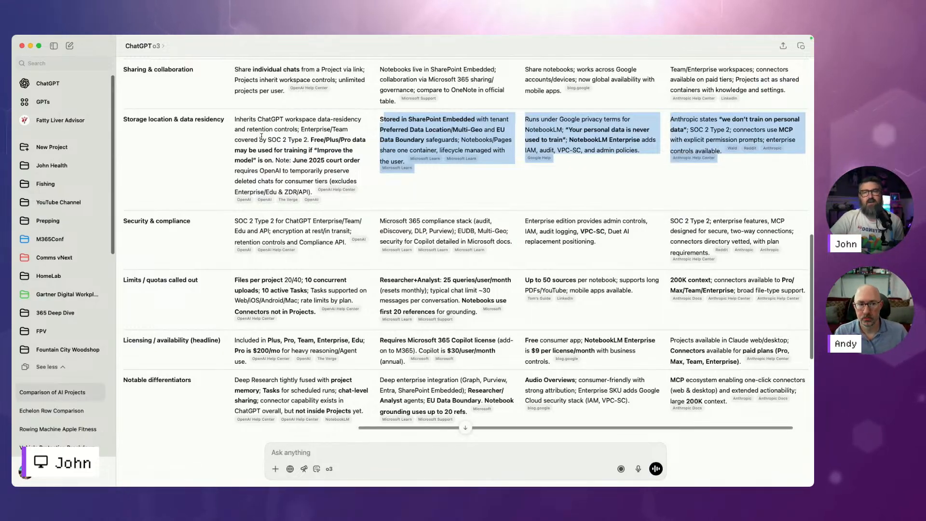
{"action": "left_click_drag", "start_coordinate": [242, 127], "coordinate": [302, 179]}
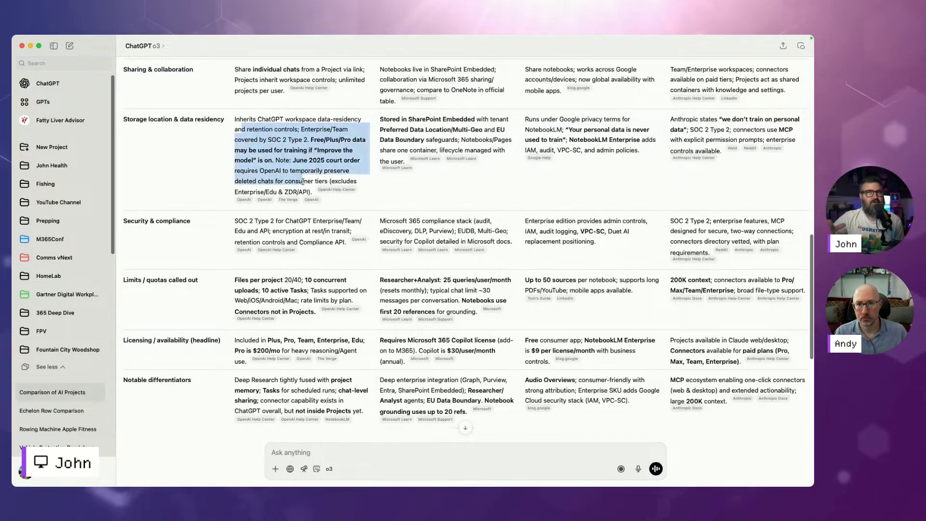
{"action": "left_click", "coordinate": [300, 160]}
Step: Move on to the "Security & compliance" row and highlight its entries across all four products
{"action": "scroll", "coordinate": [321, 274], "scroll_direction": "down", "scroll_amount": 1}
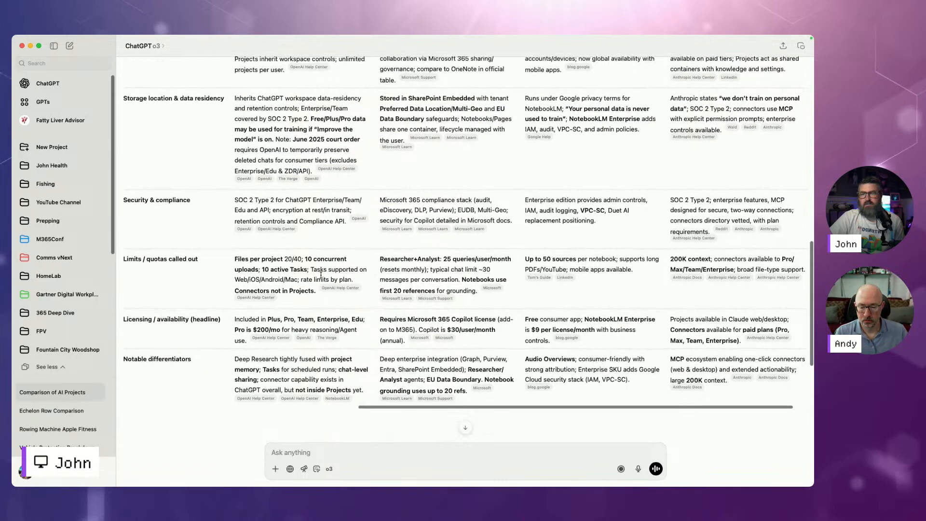
{"action": "scroll", "coordinate": [321, 275], "scroll_direction": "down", "scroll_amount": 3}
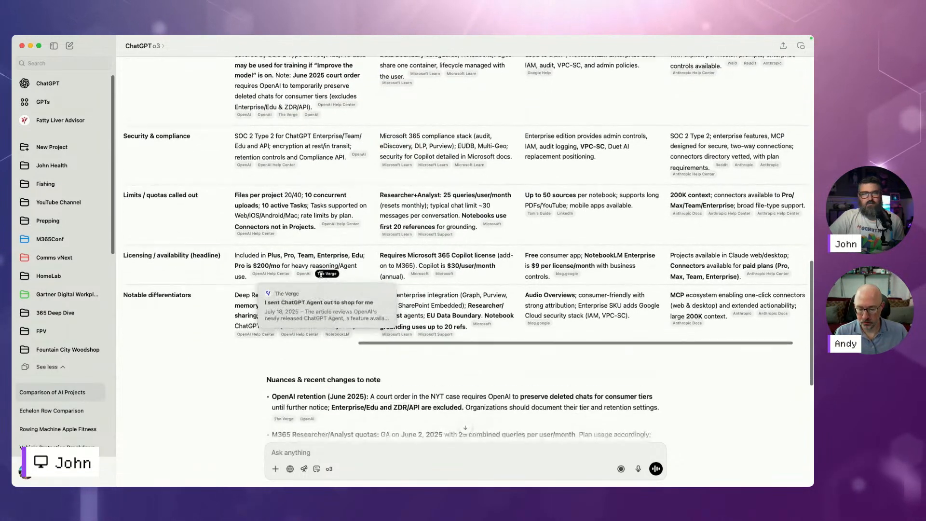
{"action": "scroll", "coordinate": [321, 275], "scroll_direction": "down", "scroll_amount": 1}
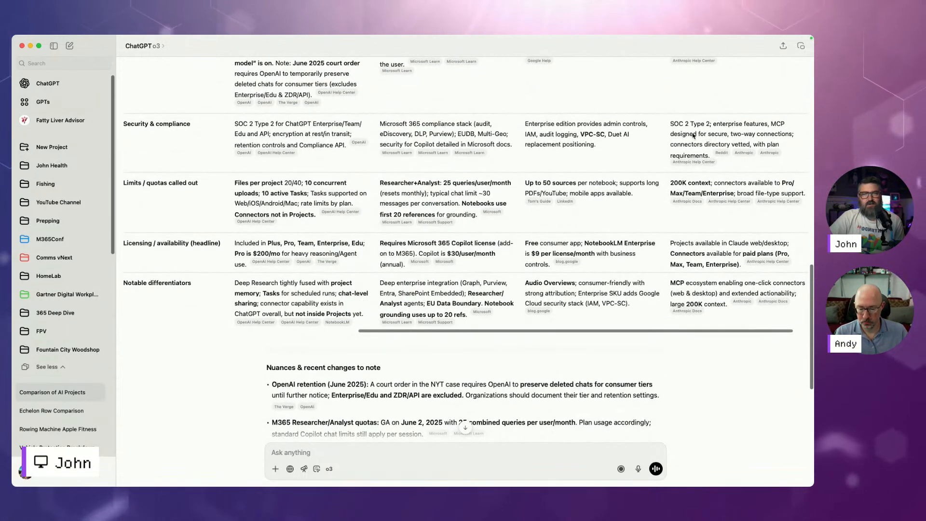
{"action": "left_click_drag", "start_coordinate": [141, 123], "coordinate": [719, 164]}
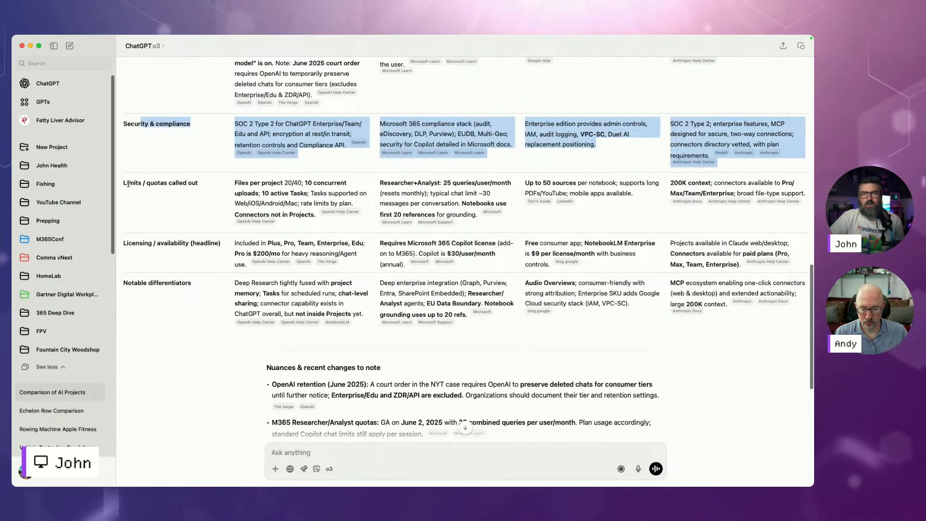
Step: Read the "Limits / quotas called out" row, highlighting the key limits for ChatGPT, M365 Copilot, NotebookLM and Claude in turn
{"action": "left_click_drag", "start_coordinate": [236, 183], "coordinate": [302, 184]}
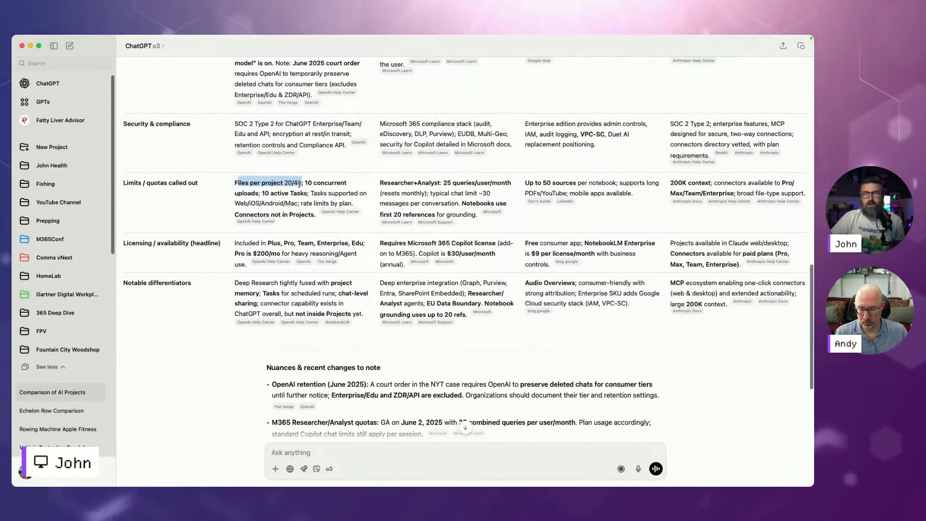
{"action": "left_click_drag", "start_coordinate": [305, 183], "coordinate": [259, 194]}
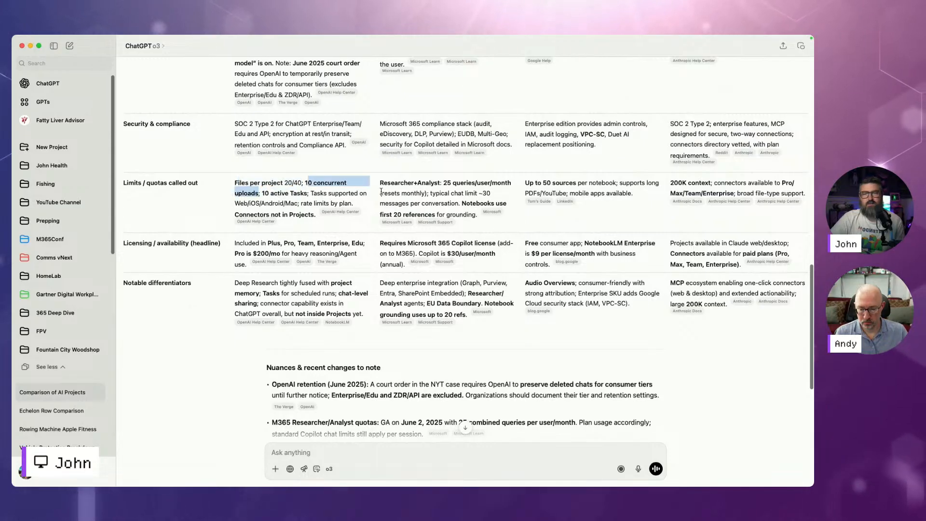
{"action": "left_click_drag", "start_coordinate": [381, 183], "coordinate": [462, 202]}
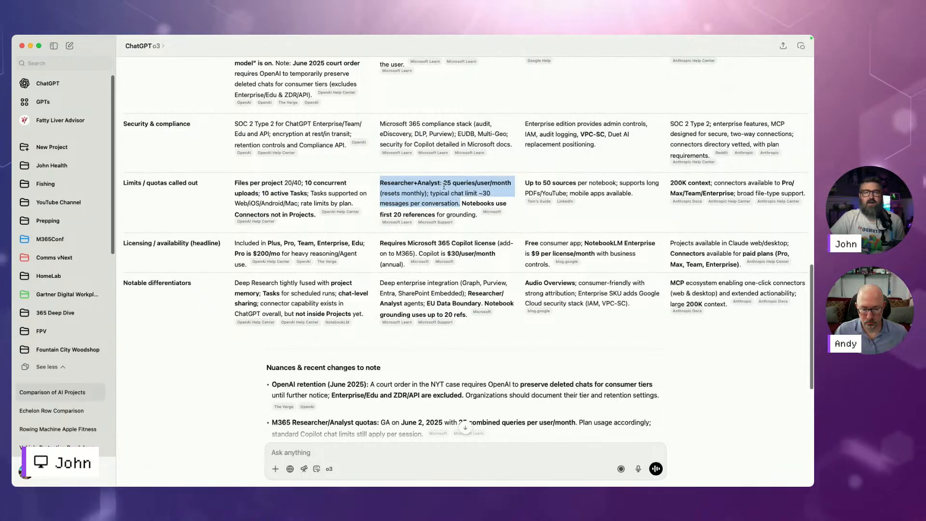
{"action": "left_click", "coordinate": [465, 206]}
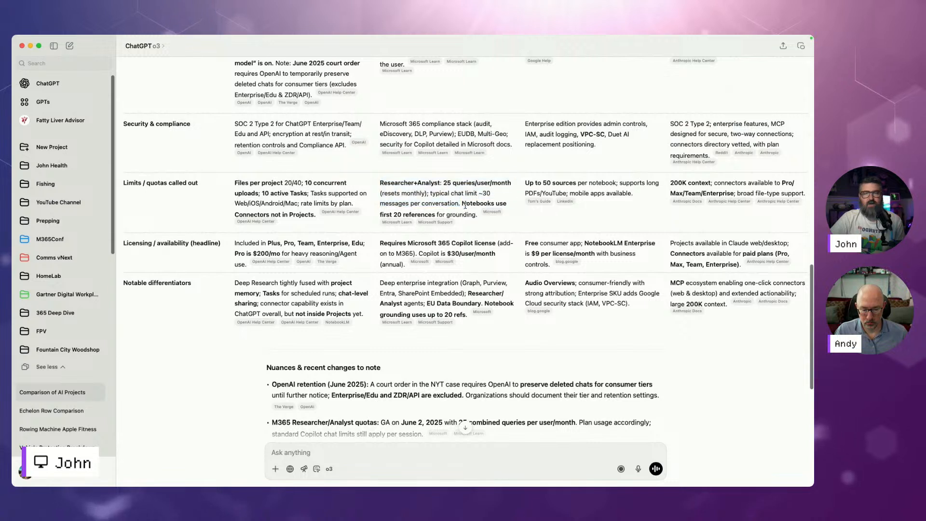
{"action": "left_click_drag", "start_coordinate": [465, 206], "coordinate": [480, 213]}
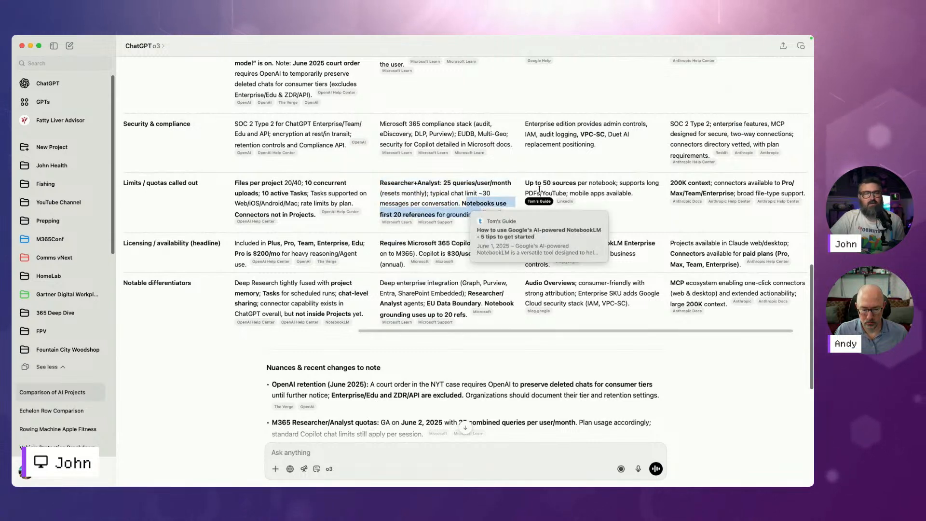
{"action": "left_click_drag", "start_coordinate": [537, 182], "coordinate": [618, 194]}
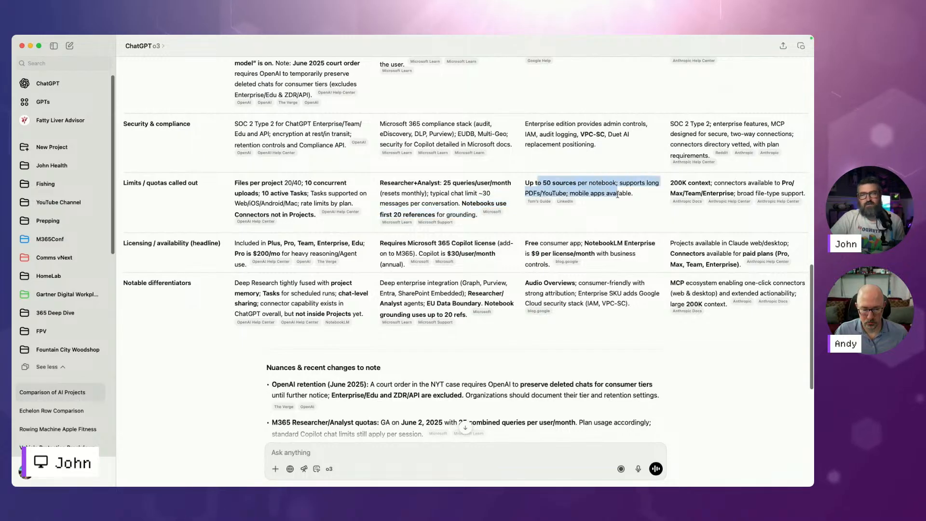
{"action": "left_click_drag", "start_coordinate": [699, 184], "coordinate": [733, 191]}
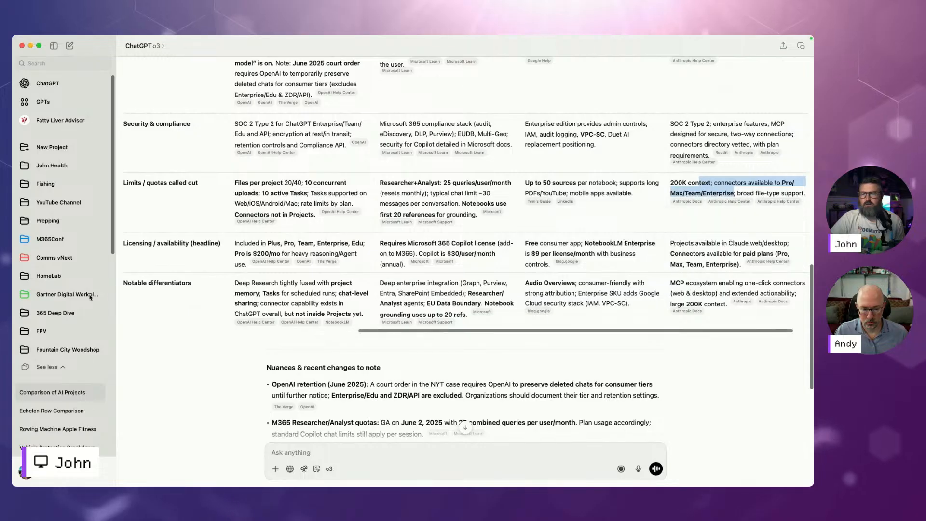
Step: Highlight the Researcher/Analyst agents, EU Data Boundary and enterprise integration points in the M365 "Notable differentiators" entry, and return toward the table's start
{"action": "left_click", "coordinate": [191, 280]}
{"action": "scroll", "coordinate": [192, 282], "scroll_direction": "down", "scroll_amount": 5}
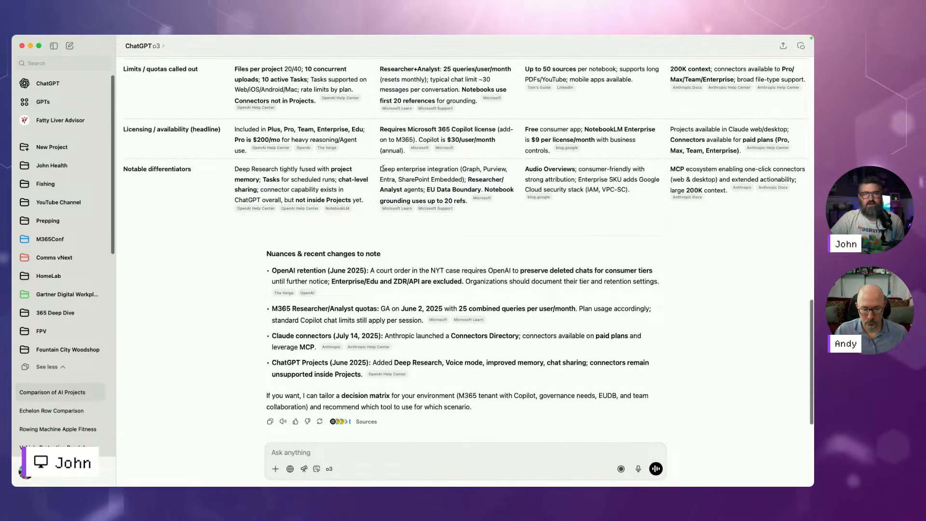
{"action": "left_click_drag", "start_coordinate": [468, 181], "coordinate": [417, 190]}
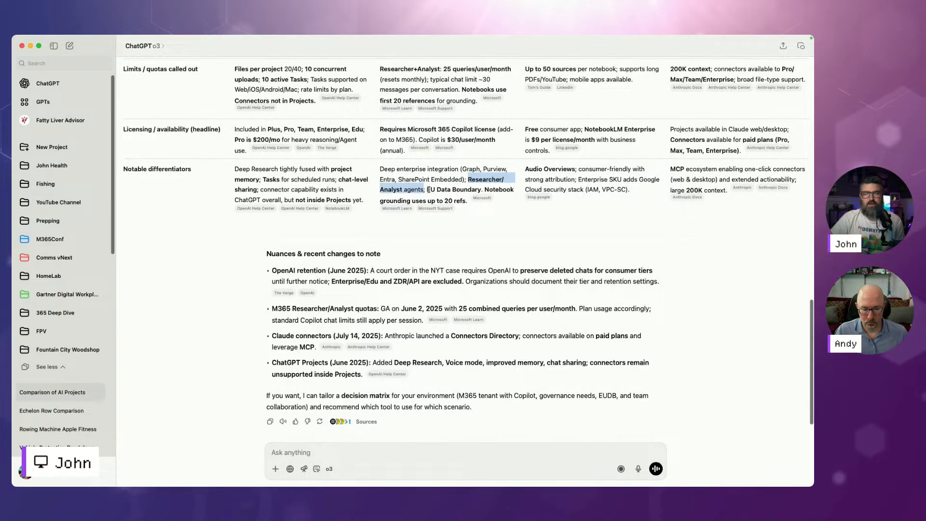
{"action": "left_click_drag", "start_coordinate": [428, 190], "coordinate": [481, 189]}
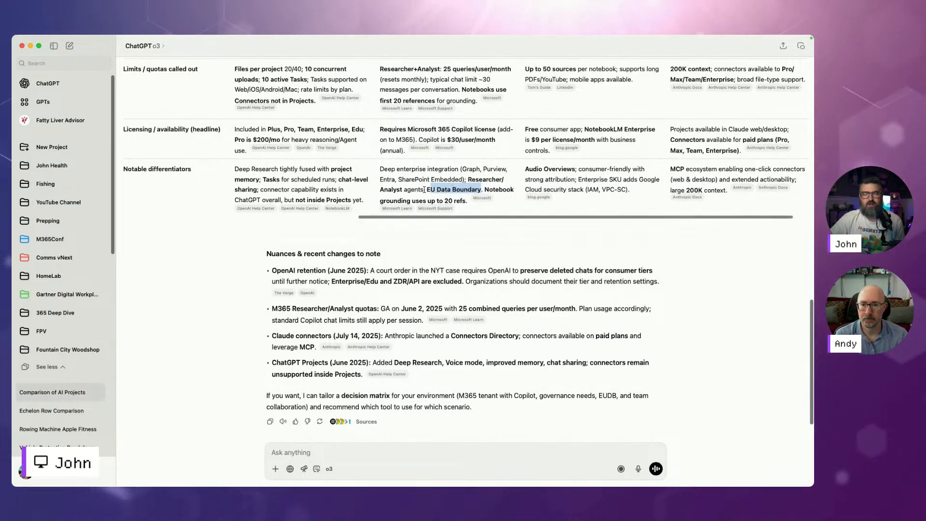
{"action": "left_click_drag", "start_coordinate": [414, 168], "coordinate": [426, 201]}
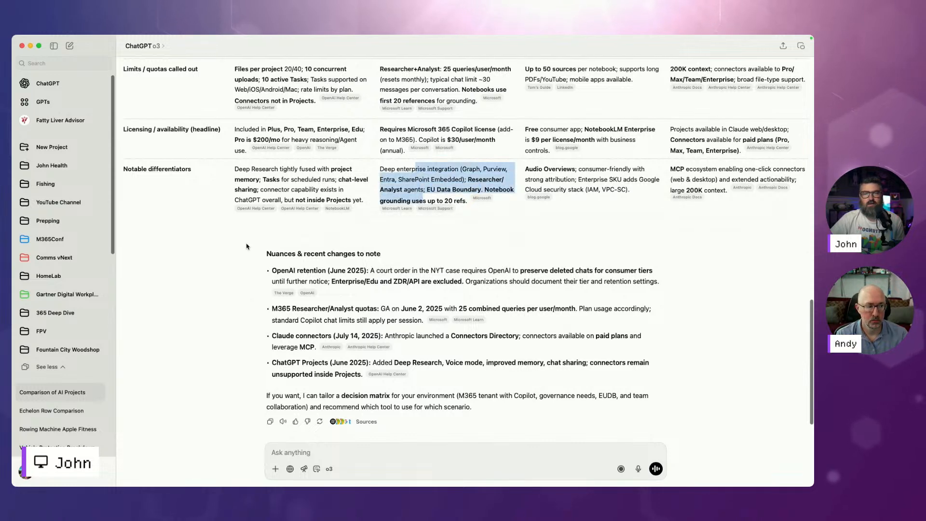
{"action": "scroll", "coordinate": [391, 256], "scroll_direction": "up", "scroll_amount": 10}
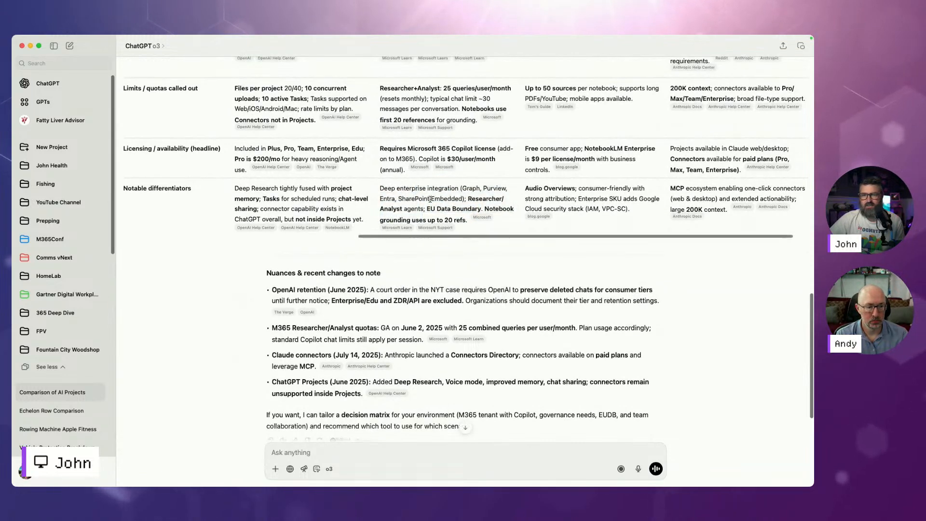
{"action": "scroll", "coordinate": [403, 242], "scroll_direction": "up", "scroll_amount": 10}
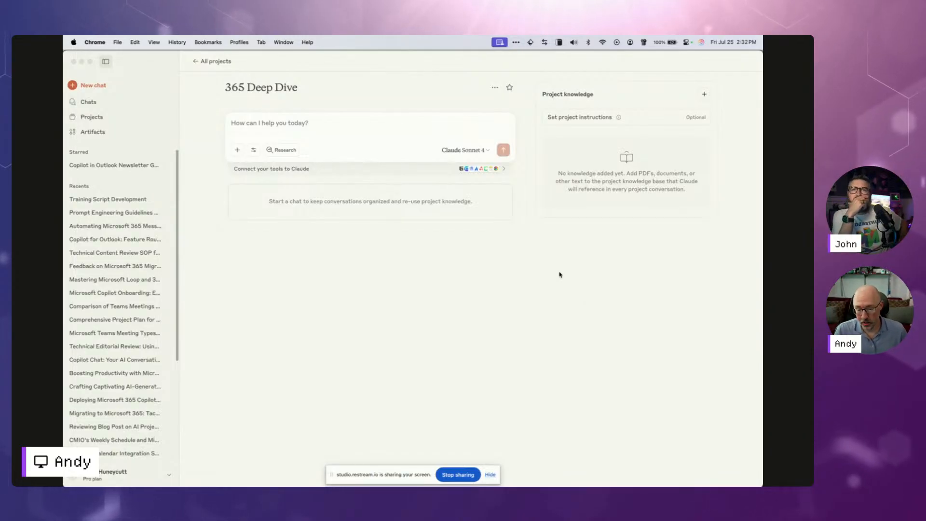
Step: Open the full chat history in Claude from the 365 Deep Dive project
{"action": "left_click", "coordinate": [96, 104]}
{"action": "left_click", "coordinate": [96, 104]}
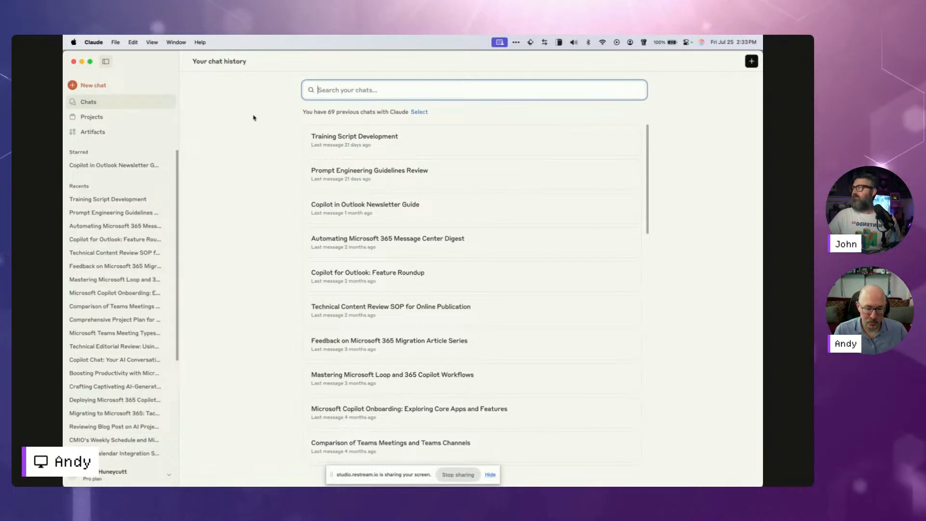
Step: Start a blank Claude chat, hide the screen-sharing notice, and switch to the Chrome window with the Gemini note-taking report
{"action": "left_click", "coordinate": [102, 91]}
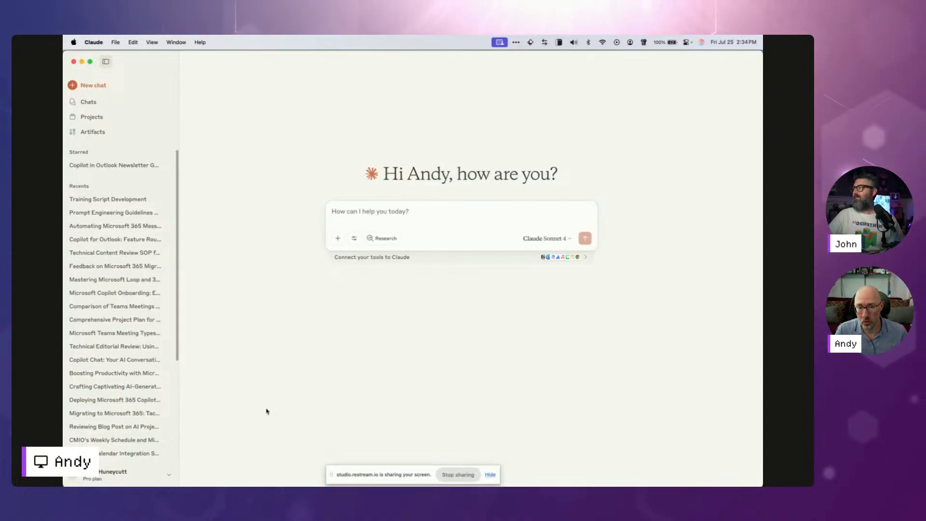
{"action": "left_click", "coordinate": [491, 476]}
{"action": "key", "text": "ctrl+Up"}
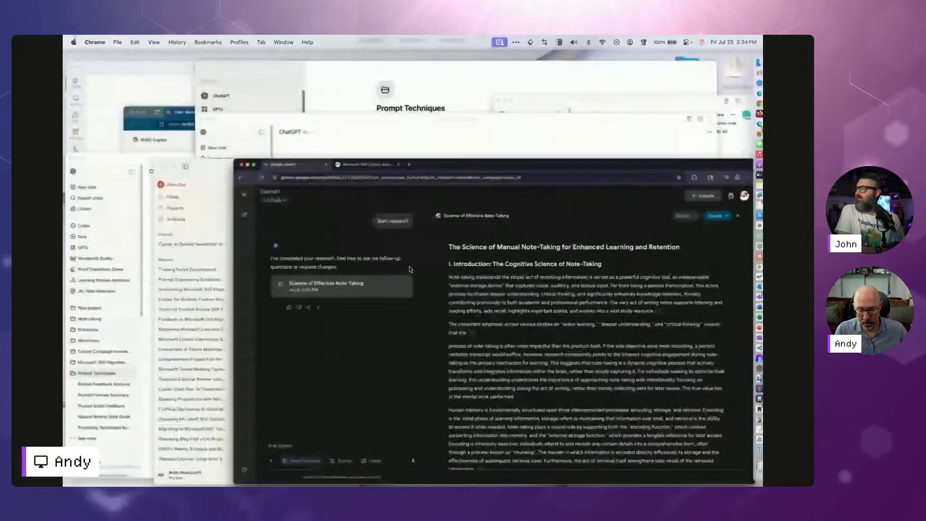
{"action": "left_click", "coordinate": [469, 420]}
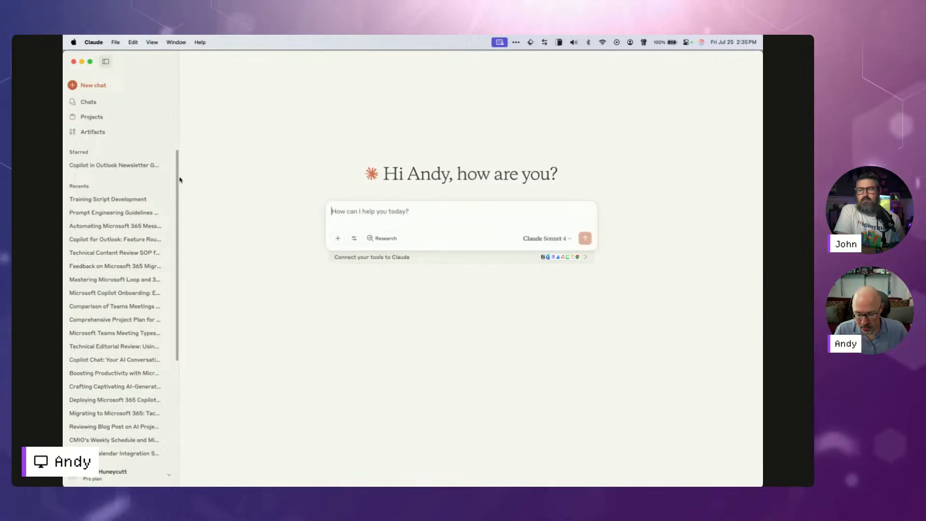
Step: Open the "Microsoft Teams Meeting Types and Features" chat in Claude, check its title options, and highlight the first prompt's opening sentence
{"action": "left_click", "coordinate": [115, 332]}
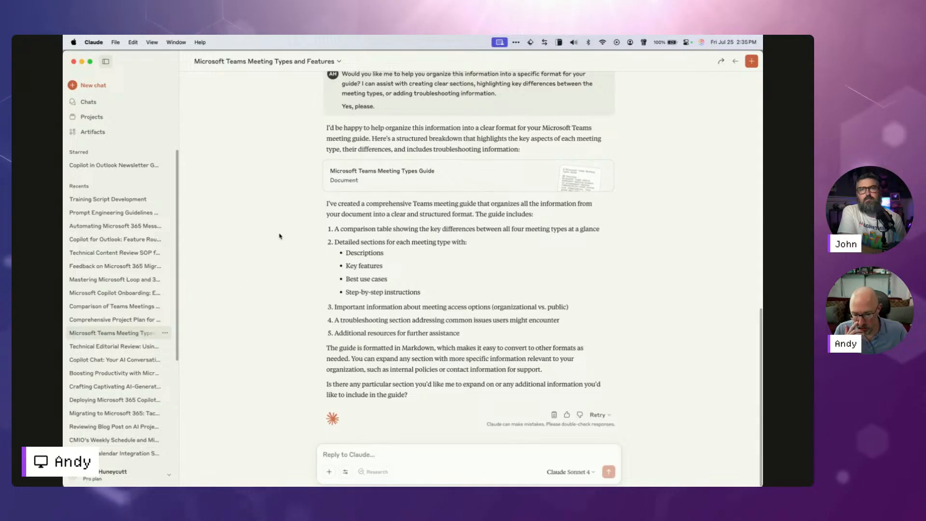
{"action": "left_click", "coordinate": [339, 62]}
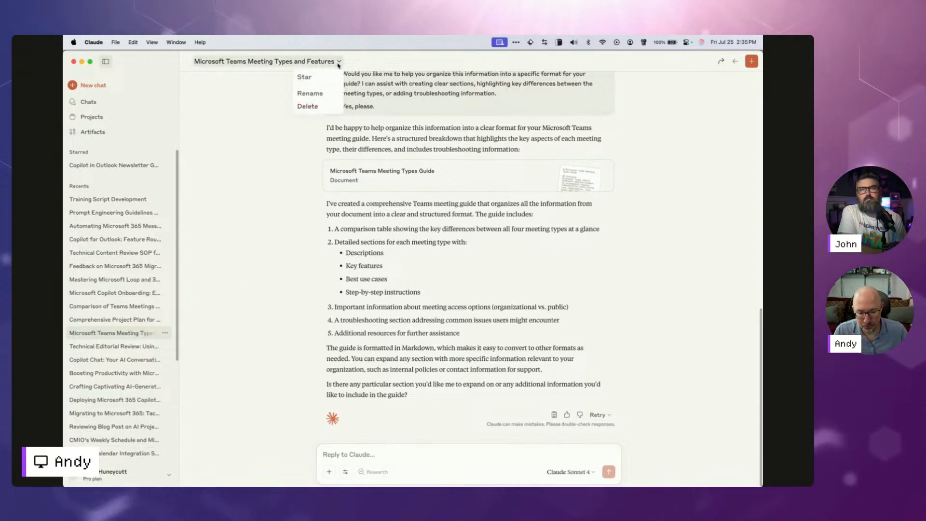
{"action": "left_click", "coordinate": [316, 222]}
{"action": "scroll", "coordinate": [317, 222], "scroll_direction": "up", "scroll_amount": 15}
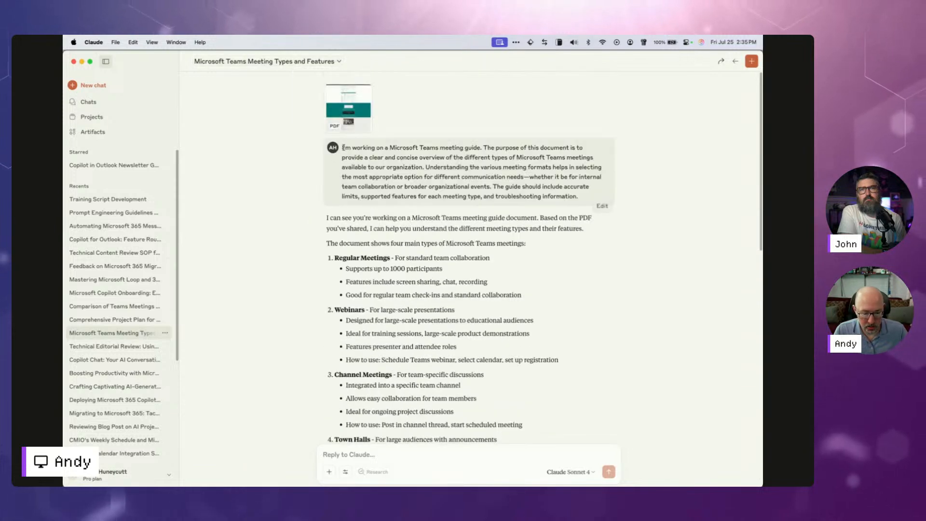
{"action": "left_click_drag", "start_coordinate": [342, 147], "coordinate": [480, 148]}
{"action": "scroll", "coordinate": [373, 197], "scroll_direction": "down", "scroll_amount": 3}
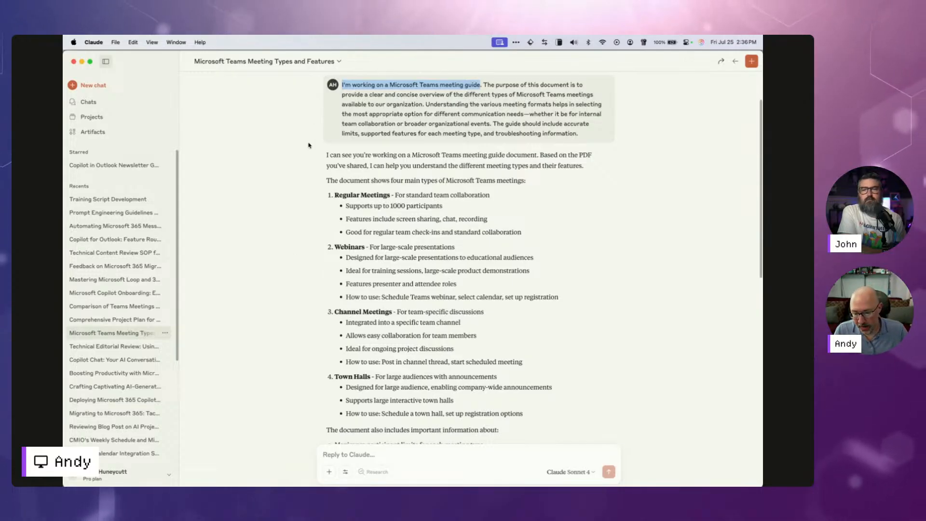
Step: Open the 365 Deep Dive project and check which sources can be added to its project knowledge
{"action": "left_click", "coordinate": [97, 117]}
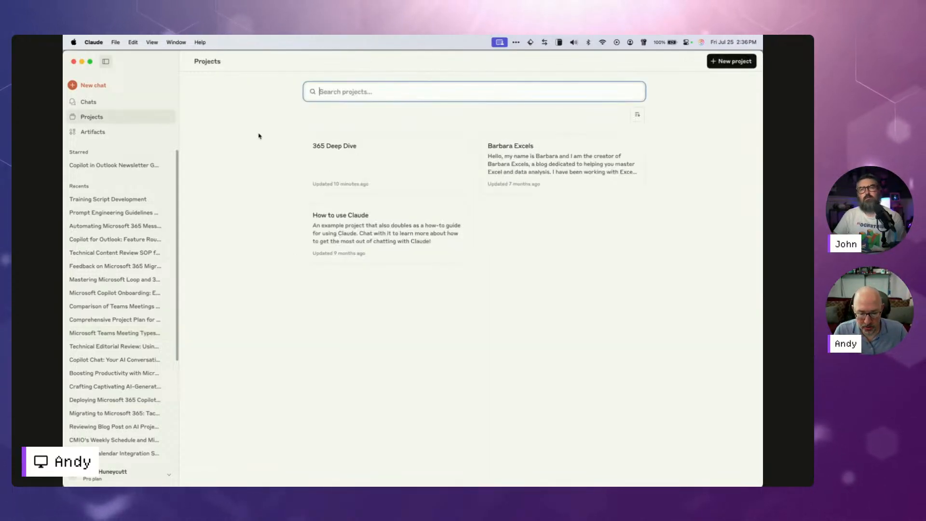
{"action": "left_click", "coordinate": [368, 165]}
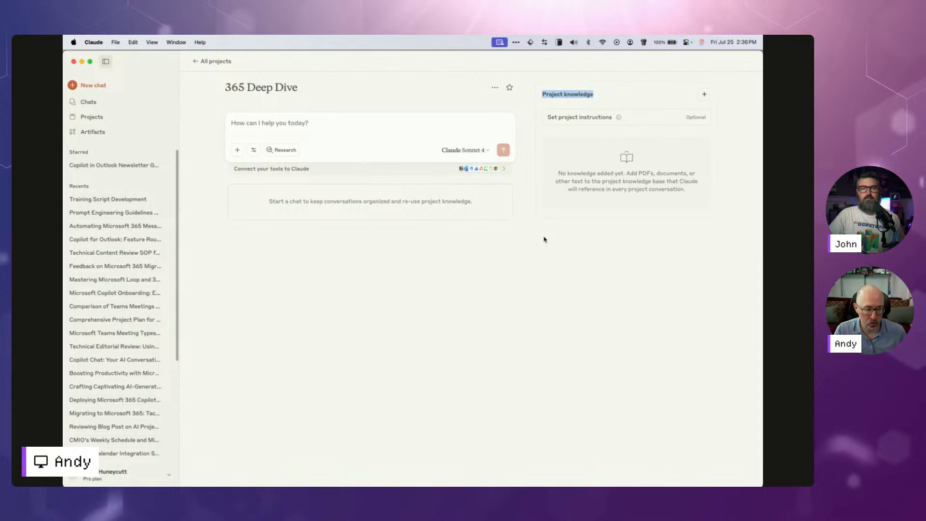
{"action": "left_click", "coordinate": [704, 96]}
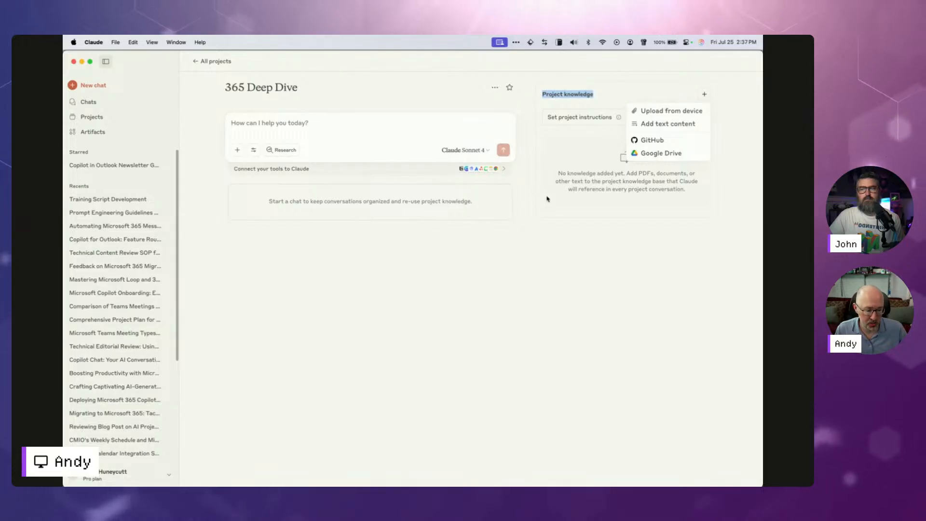
{"action": "left_click", "coordinate": [601, 265]}
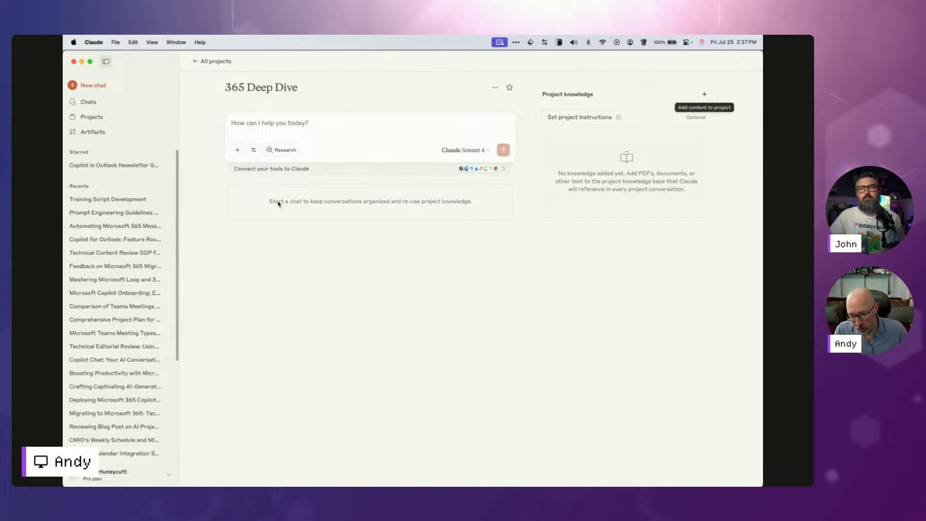
Step: Compare the project chat's attachment options with the project knowledge sources, and review the search tools and connectors
{"action": "left_click", "coordinate": [235, 152]}
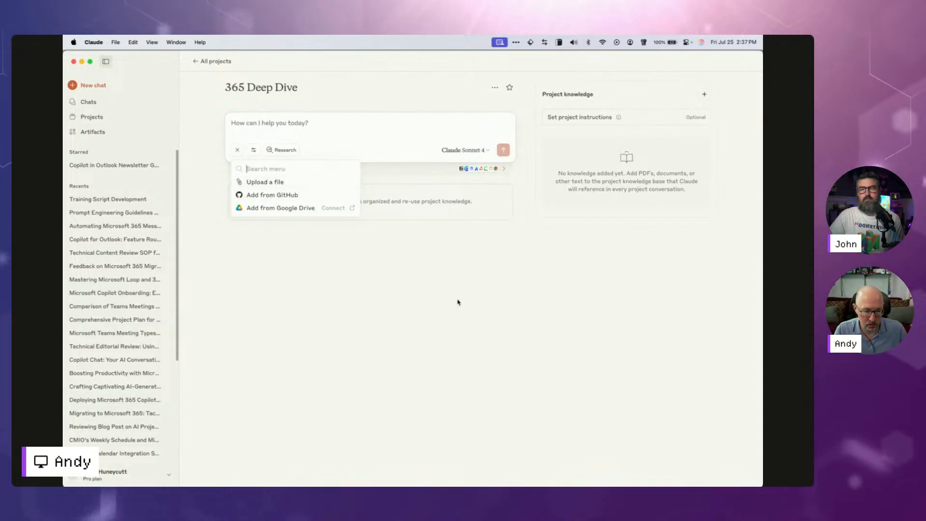
{"action": "left_click", "coordinate": [579, 296]}
{"action": "left_click", "coordinate": [705, 94]}
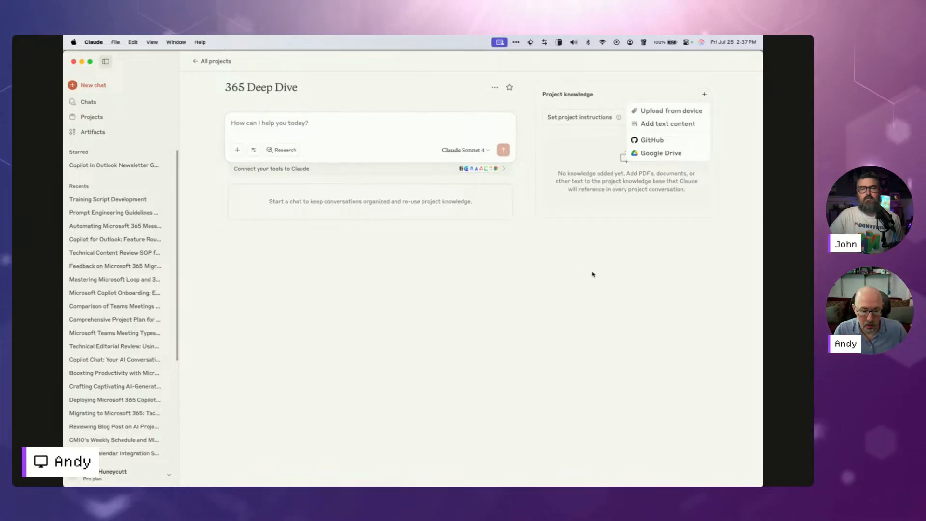
{"action": "left_click", "coordinate": [252, 152]}
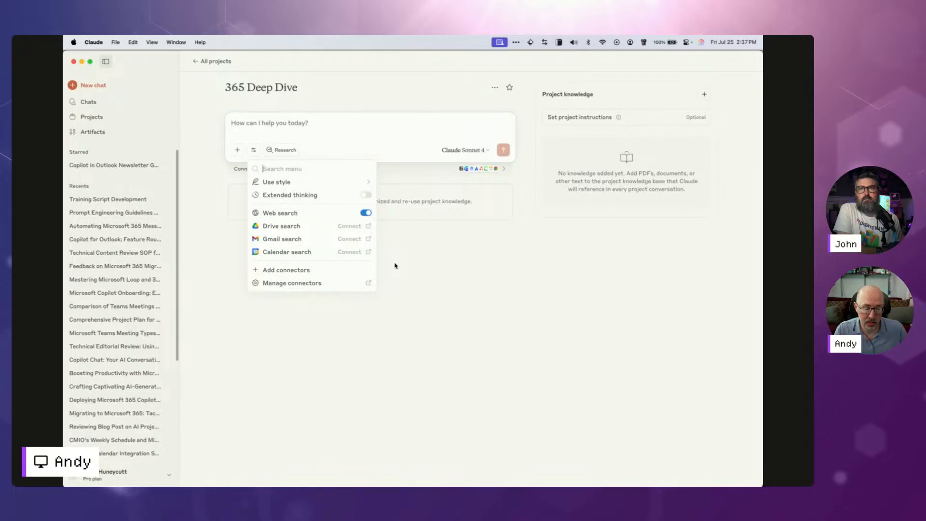
{"action": "left_click", "coordinate": [432, 266]}
Step: Turn on Research for the project's chat and view the selectable Claude models, including the additional ones
{"action": "left_click", "coordinate": [294, 155]}
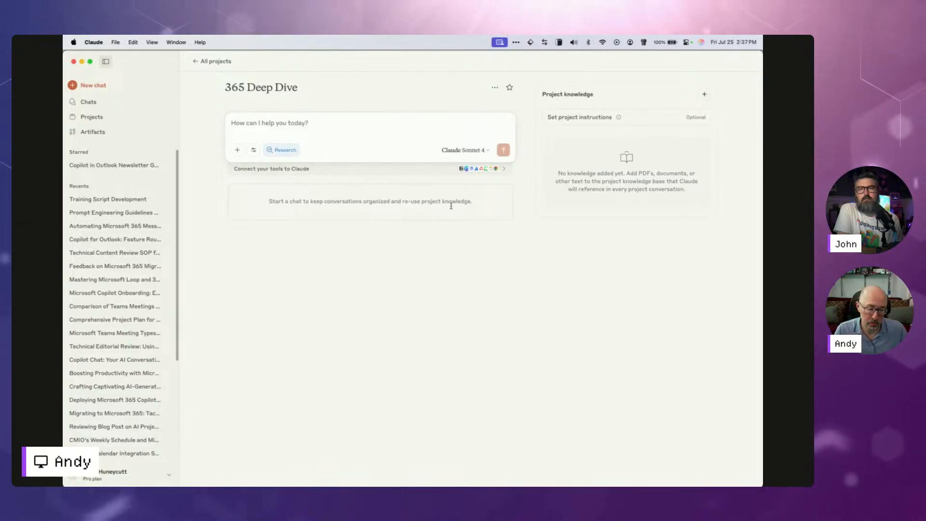
{"action": "left_click", "coordinate": [485, 151]}
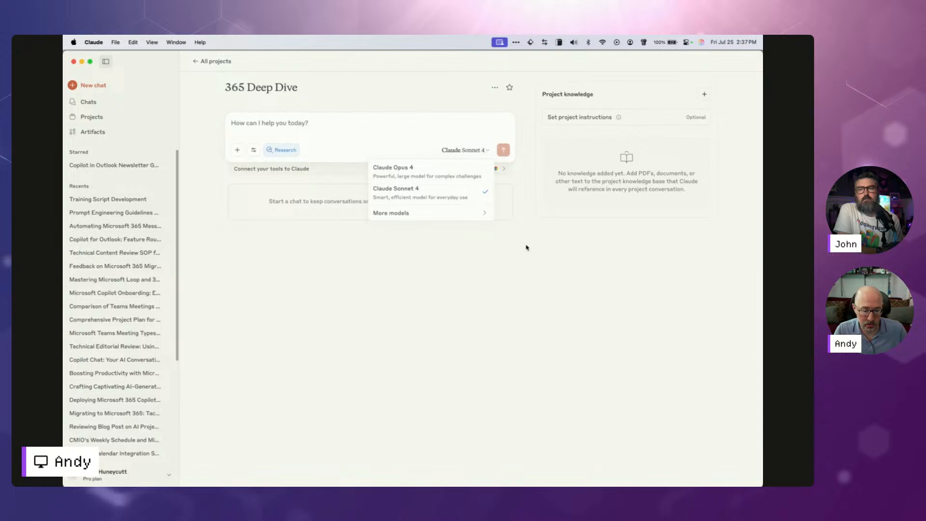
{"action": "mouse_move", "coordinate": [485, 219]}
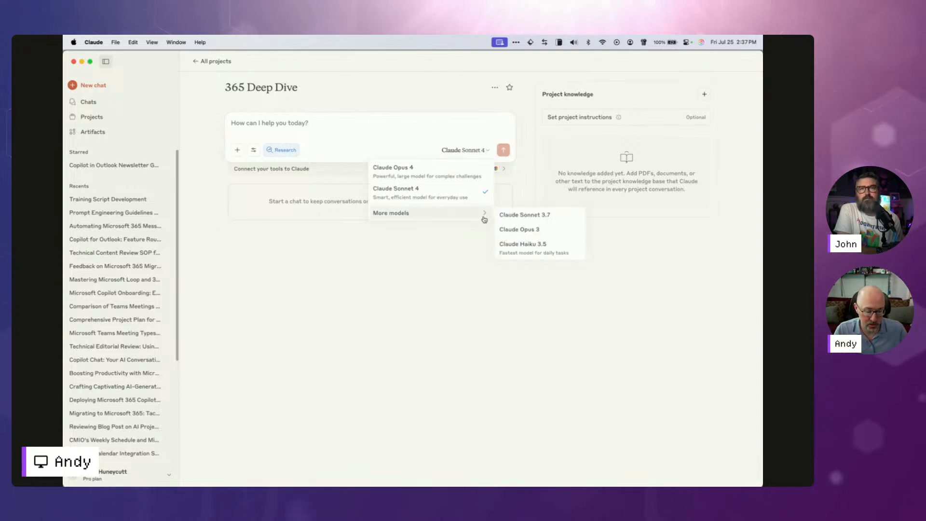
{"action": "left_click", "coordinate": [501, 297]}
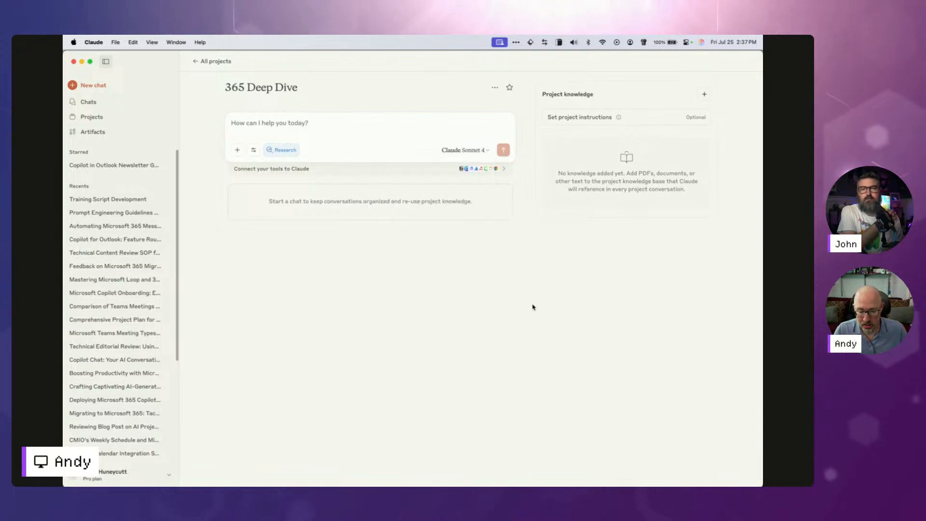
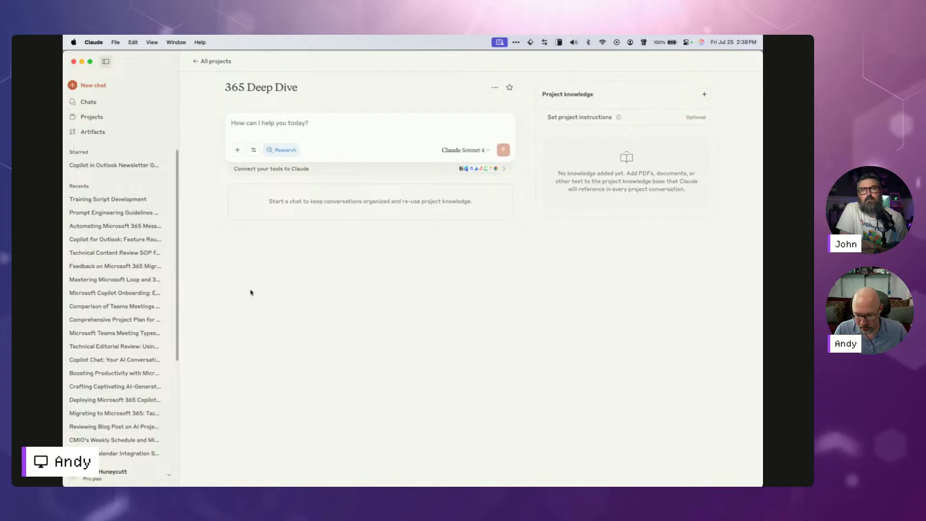
Step: Reopen the "Microsoft Teams Meeting Types and Features" chat and read it from the attached PDF and first prompt through the final reply
{"action": "left_click", "coordinate": [103, 334]}
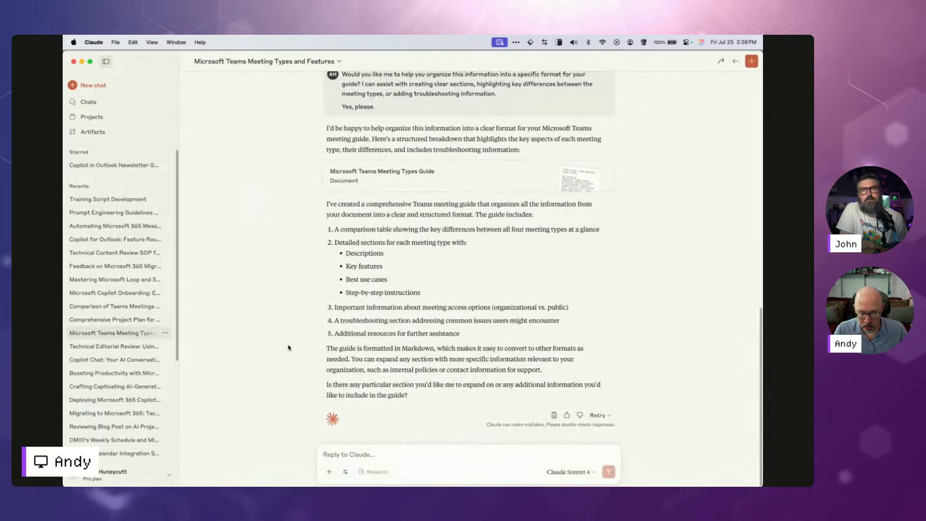
{"action": "scroll", "coordinate": [288, 348], "scroll_direction": "up", "scroll_amount": 15}
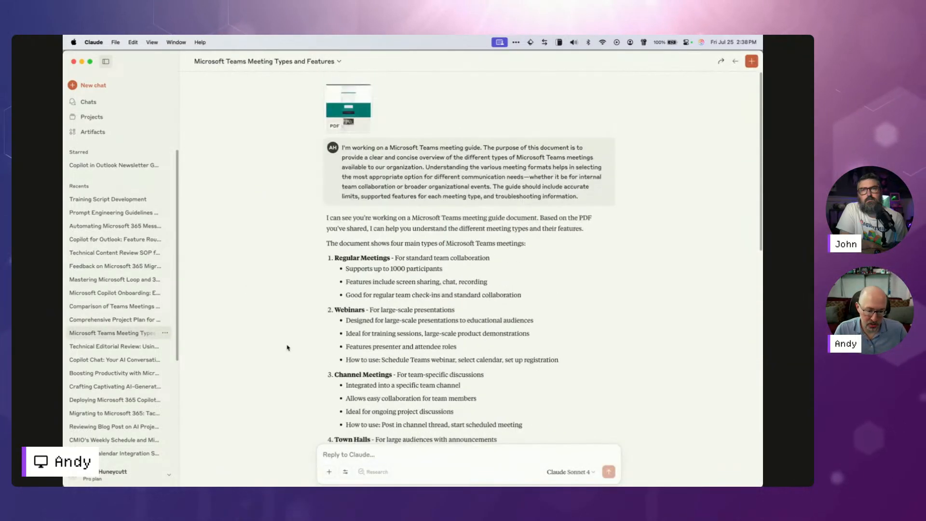
{"action": "scroll", "coordinate": [288, 348], "scroll_direction": "down", "scroll_amount": 1}
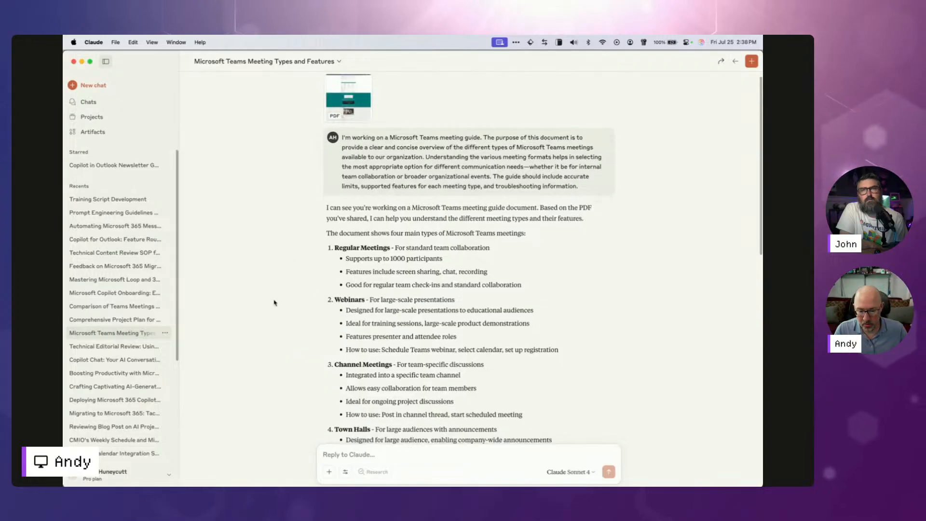
{"action": "scroll", "coordinate": [275, 303], "scroll_direction": "down", "scroll_amount": 4}
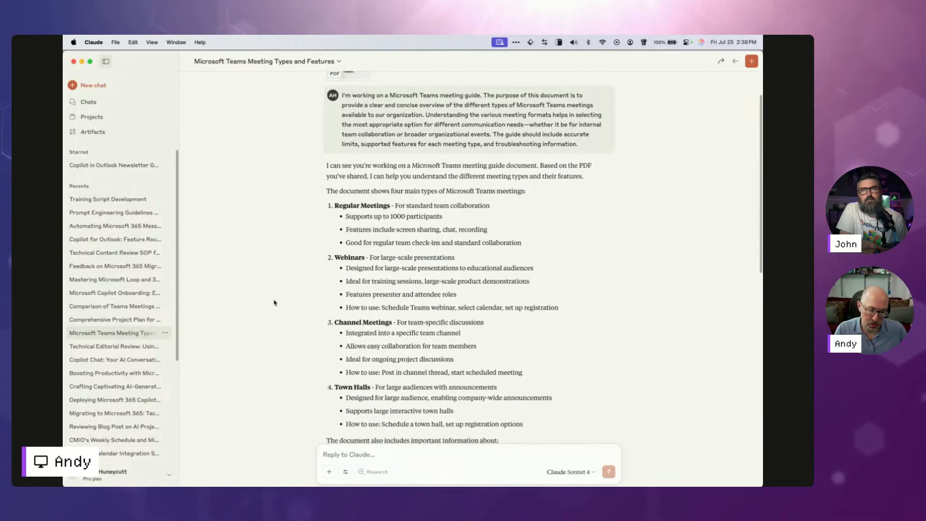
{"action": "scroll", "coordinate": [275, 302], "scroll_direction": "down", "scroll_amount": 1}
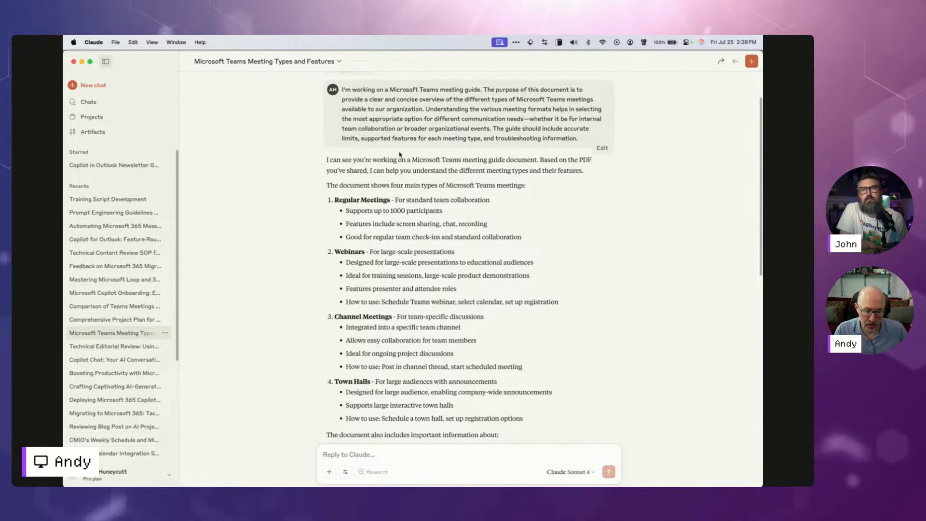
{"action": "scroll", "coordinate": [357, 188], "scroll_direction": "down", "scroll_amount": 20}
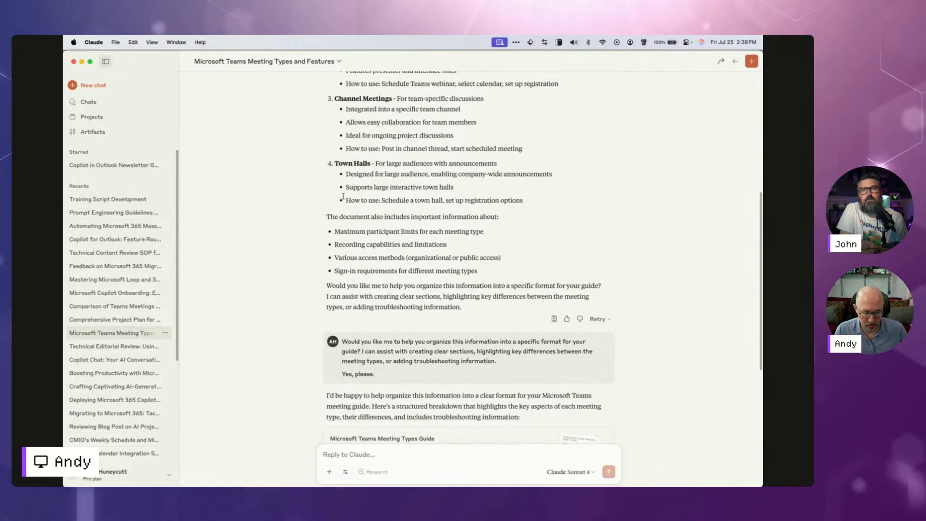
{"action": "scroll", "coordinate": [344, 193], "scroll_direction": "down", "scroll_amount": 2}
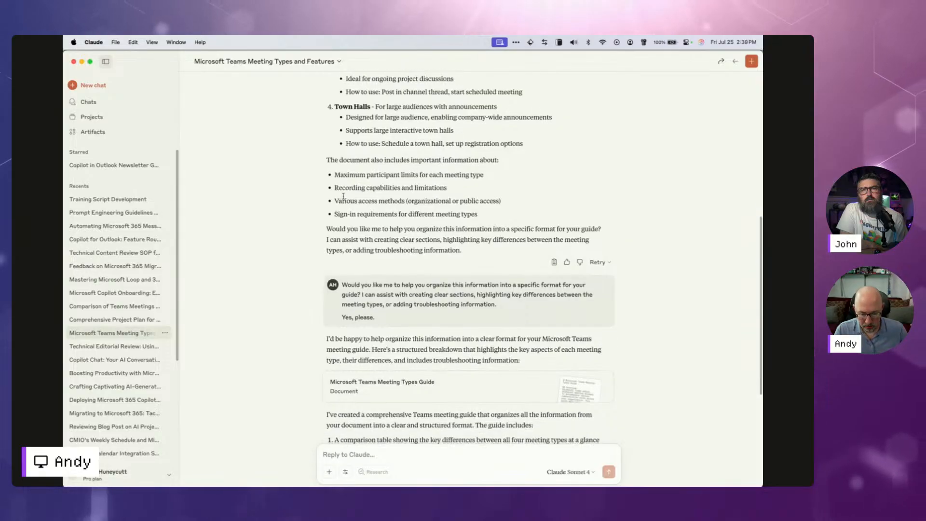
{"action": "scroll", "coordinate": [345, 263], "scroll_direction": "down", "scroll_amount": 15}
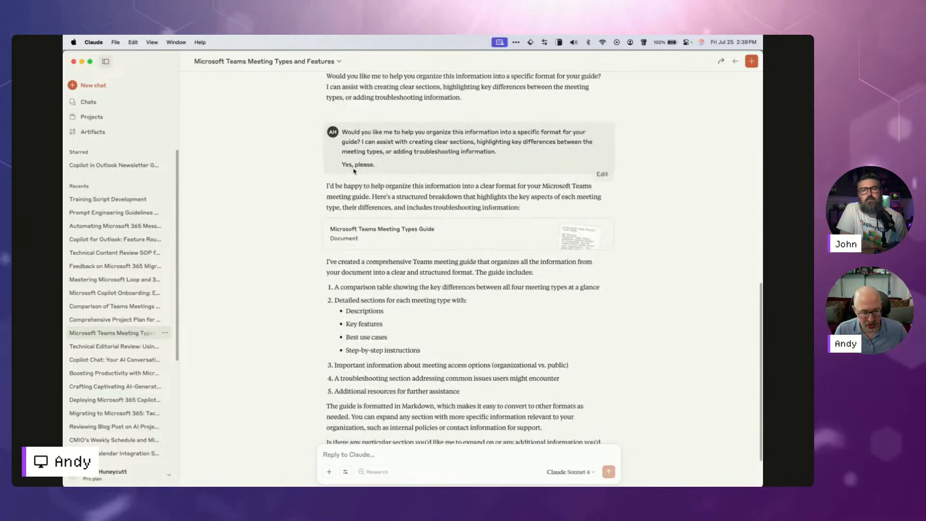
{"action": "scroll", "coordinate": [345, 263], "scroll_direction": "down", "scroll_amount": 4}
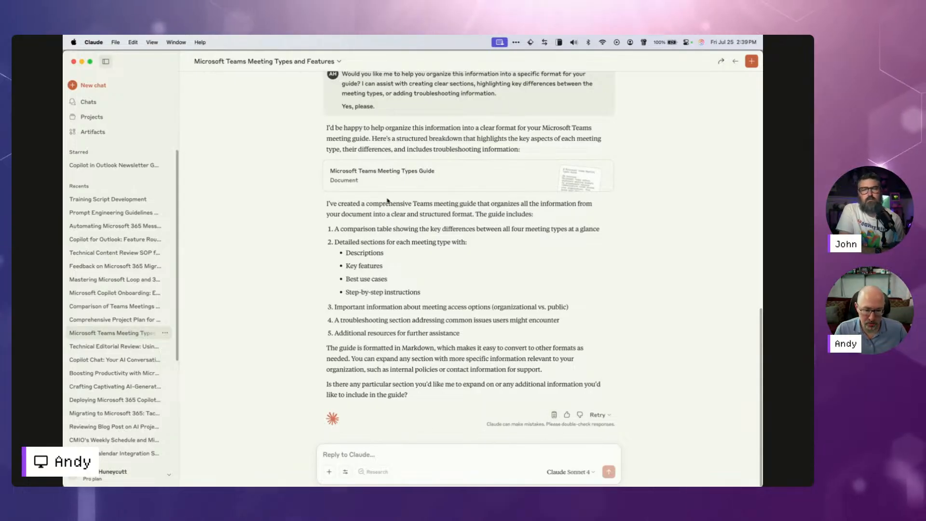
Step: Check the Teams meeting chat's title options and its sharing settings, closing them without sharing the chat
{"action": "left_click", "coordinate": [340, 61]}
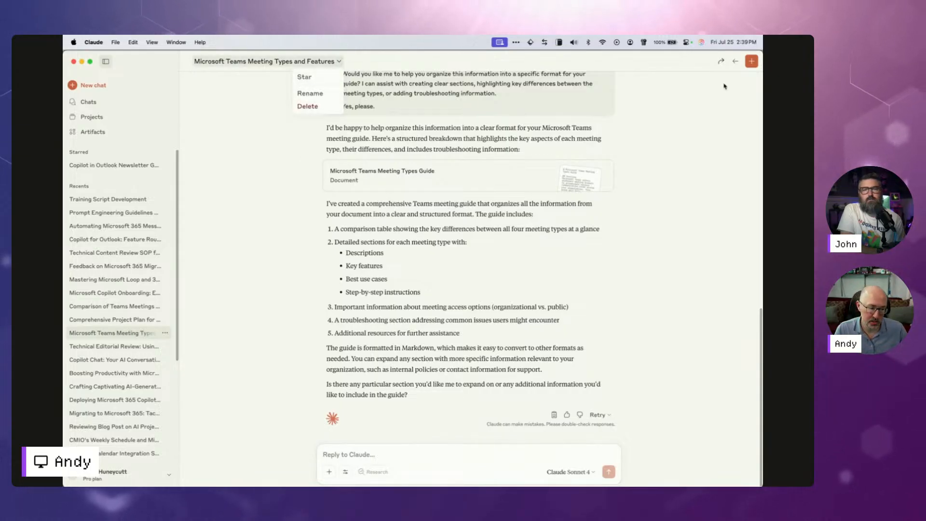
{"action": "left_click", "coordinate": [726, 113]}
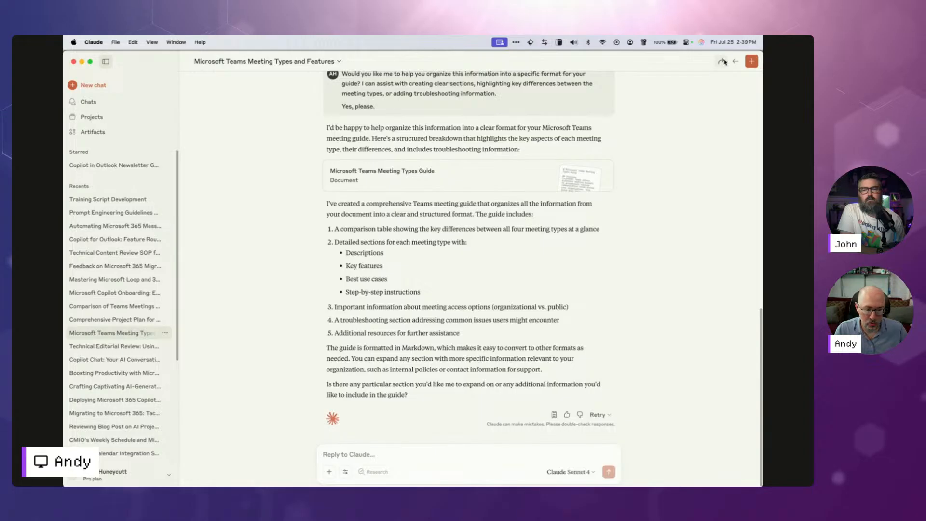
{"action": "left_click", "coordinate": [723, 62]}
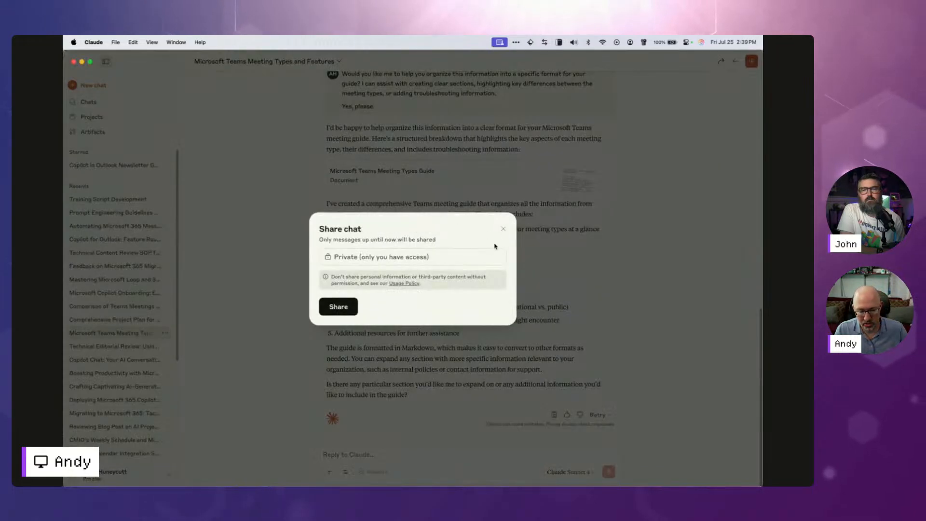
{"action": "left_click", "coordinate": [506, 230]}
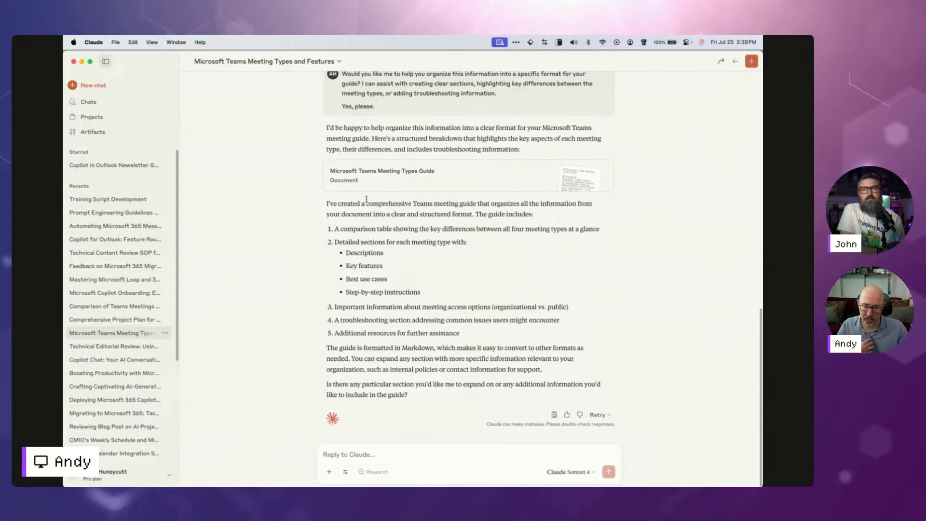
Step: Review the opening prompt and first reply of the Teams meeting chat, and switch to the Prompt Techniques project in the ChatGPT desktop app
{"action": "scroll", "coordinate": [367, 198], "scroll_direction": "up", "scroll_amount": 15}
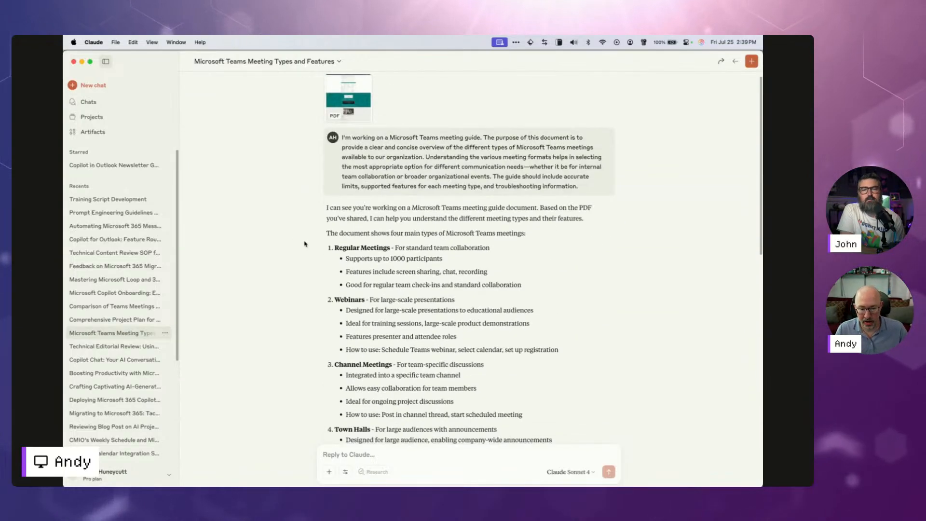
{"action": "scroll", "coordinate": [305, 244], "scroll_direction": "down", "scroll_amount": 3}
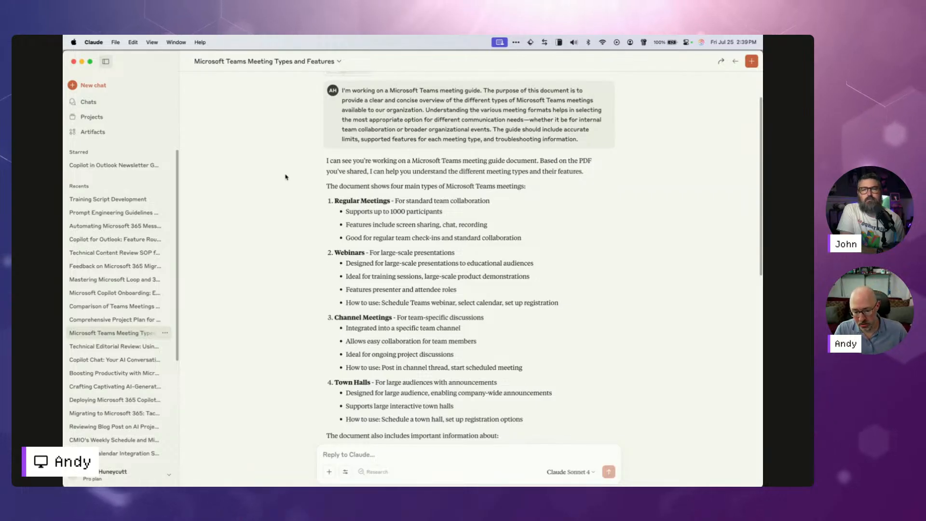
{"action": "key", "text": "ctrl+Up"}
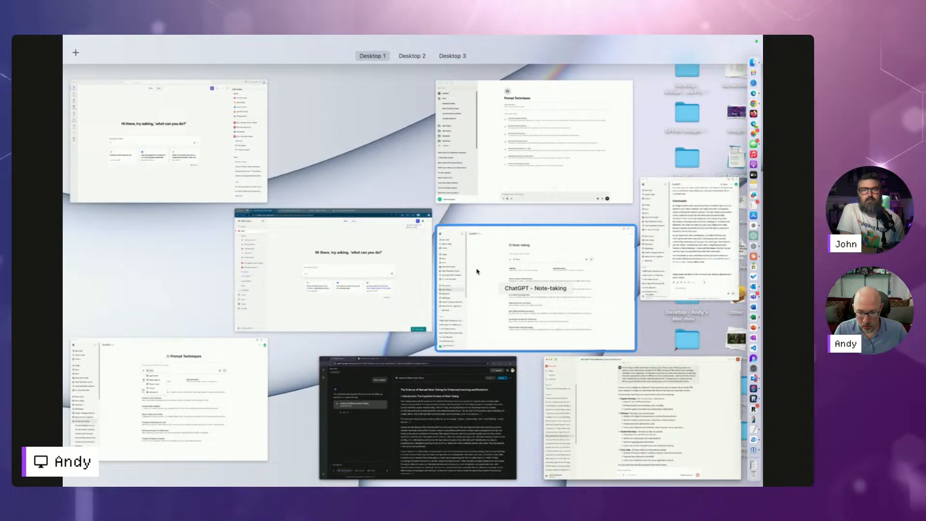
{"action": "left_click", "coordinate": [476, 157]}
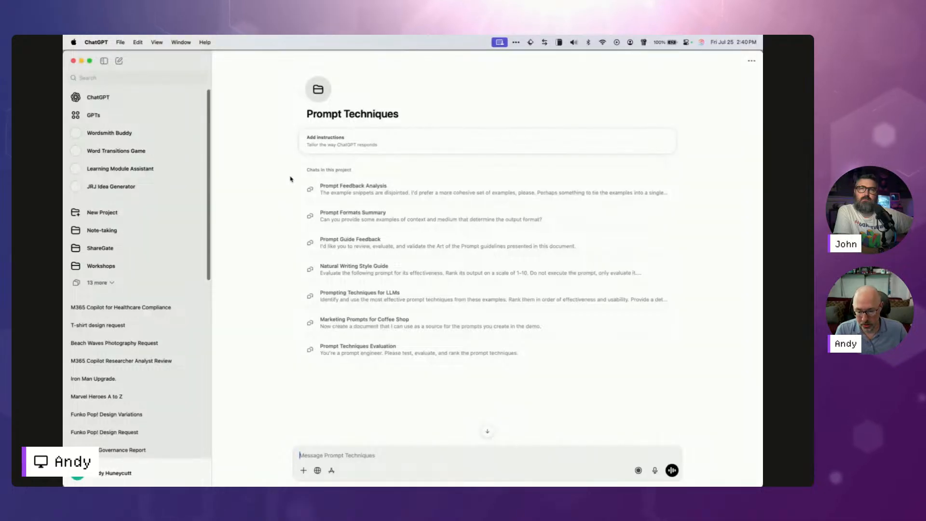
Step: Arrange the Prompt Techniques window beside the Note-taking project's ChatGPT window, leaving both sidebars visible for comparison
{"action": "left_click_drag", "start_coordinate": [275, 60], "coordinate": [63, 149]}
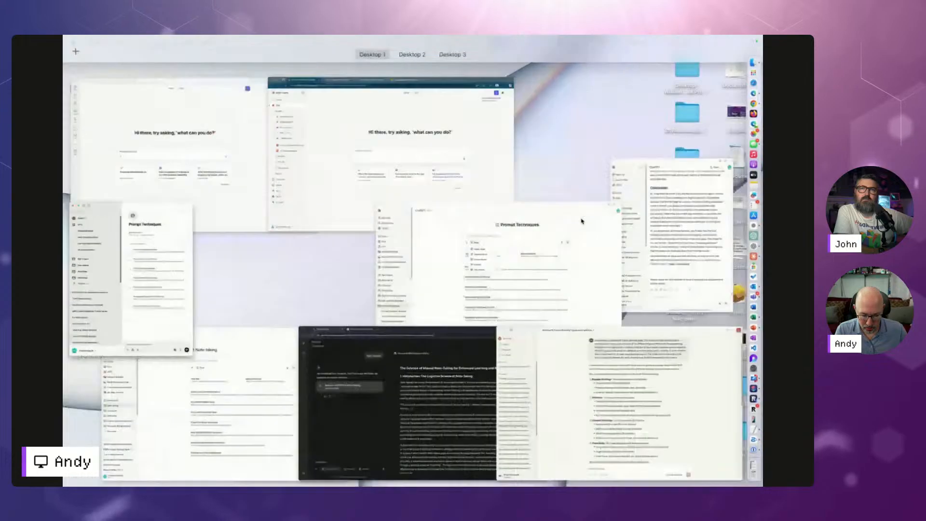
{"action": "key", "text": "ctrl+Up"}
{"action": "left_click", "coordinate": [253, 385]}
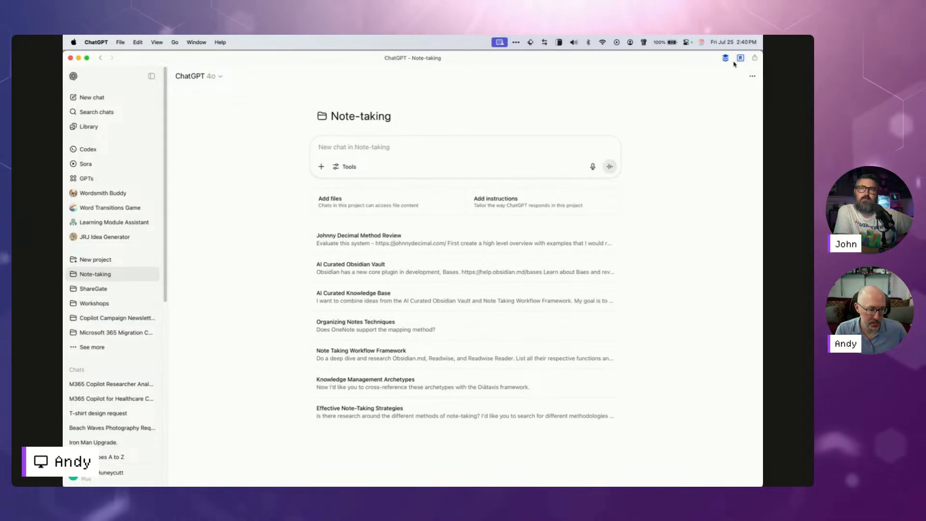
{"action": "left_click_drag", "start_coordinate": [619, 59], "coordinate": [763, 118]}
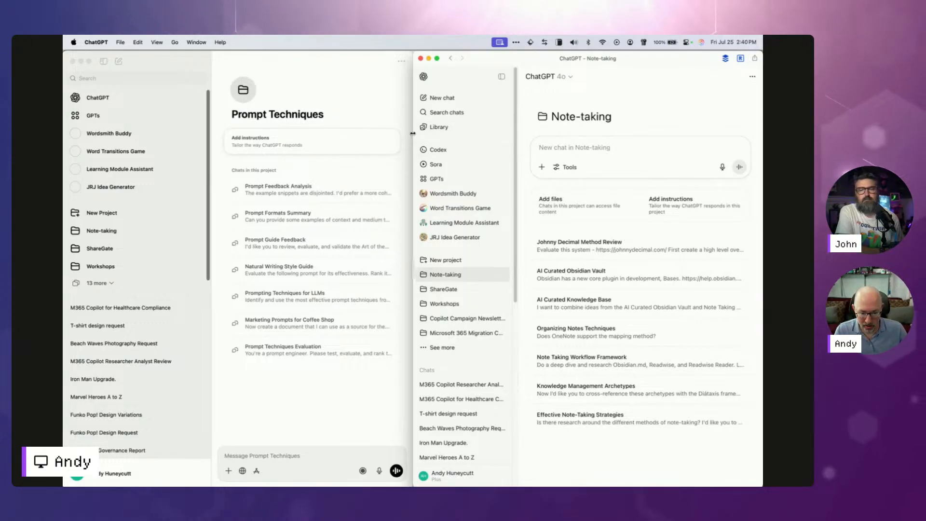
{"action": "left_click_drag", "start_coordinate": [413, 133], "coordinate": [212, 143]}
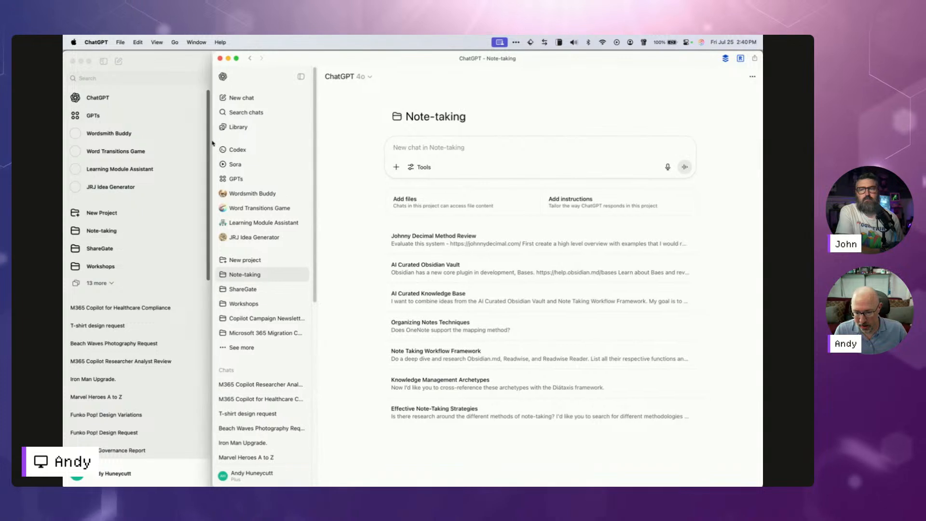
Step: Compare the Prompt Techniques window with the Note-taking window, and widen Note-taking until it covers most of the other window
{"action": "left_click", "coordinate": [182, 61]}
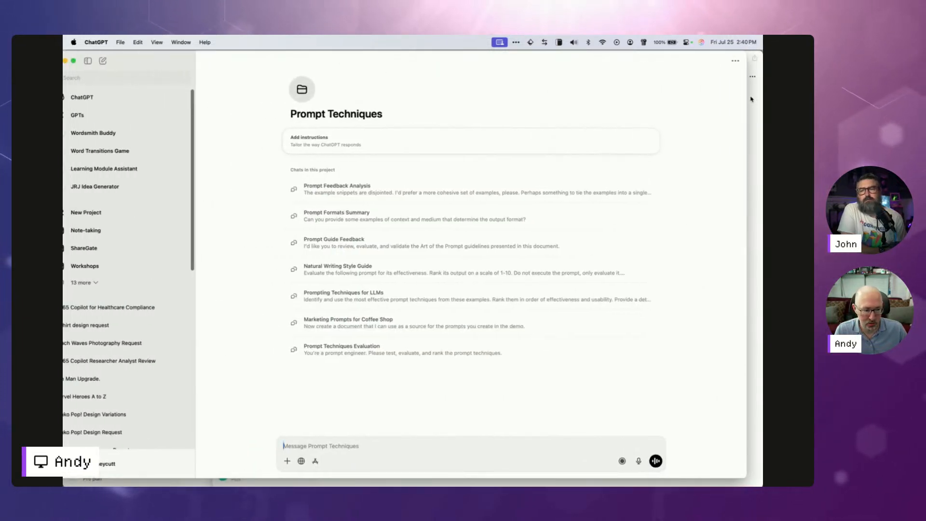
{"action": "left_click_drag", "start_coordinate": [751, 99], "coordinate": [572, 91]}
{"action": "mouse_move", "coordinate": [483, 59]}
{"action": "left_mouse_down"}
{"action": "mouse_move", "coordinate": [521, 62]}
{"action": "mouse_move", "coordinate": [499, 60]}
{"action": "left_mouse_up"}
{"action": "left_click", "coordinate": [651, 82]}
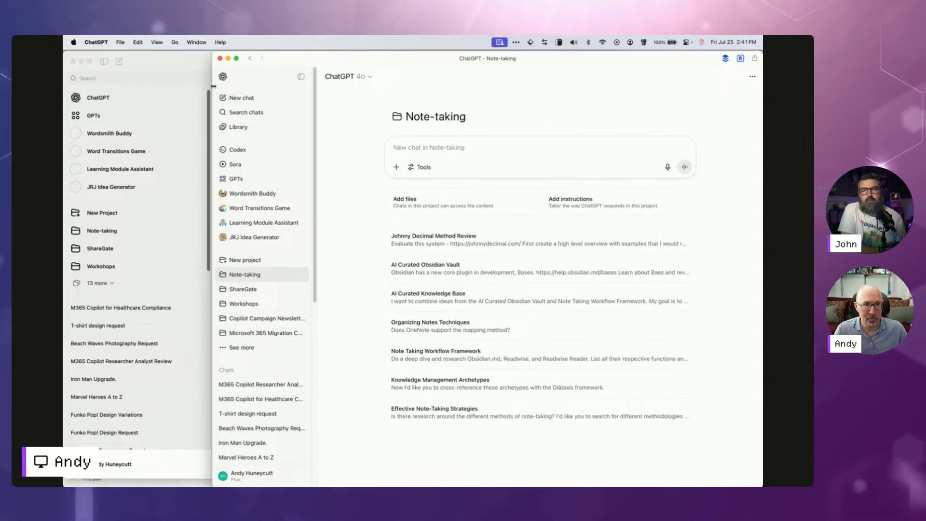
{"action": "left_click_drag", "start_coordinate": [213, 86], "coordinate": [149, 78]}
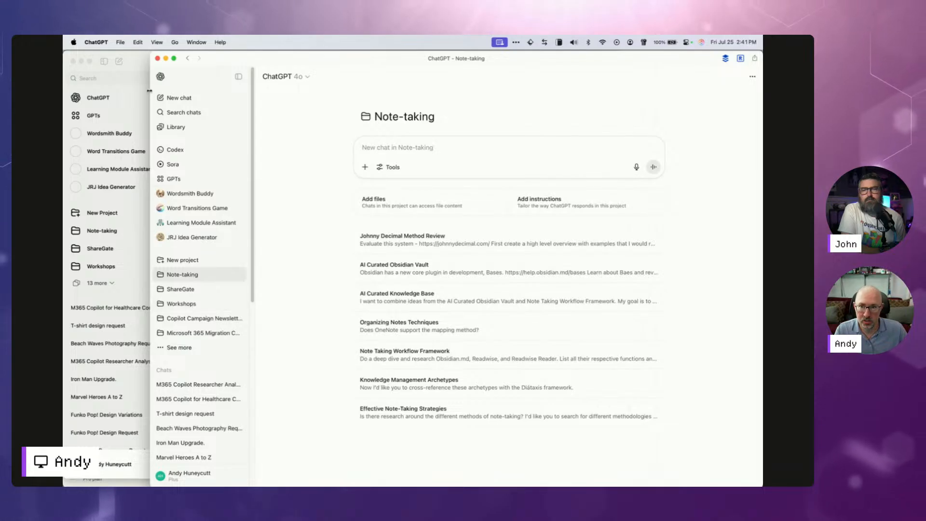
{"action": "left_click_drag", "start_coordinate": [150, 92], "coordinate": [84, 92]}
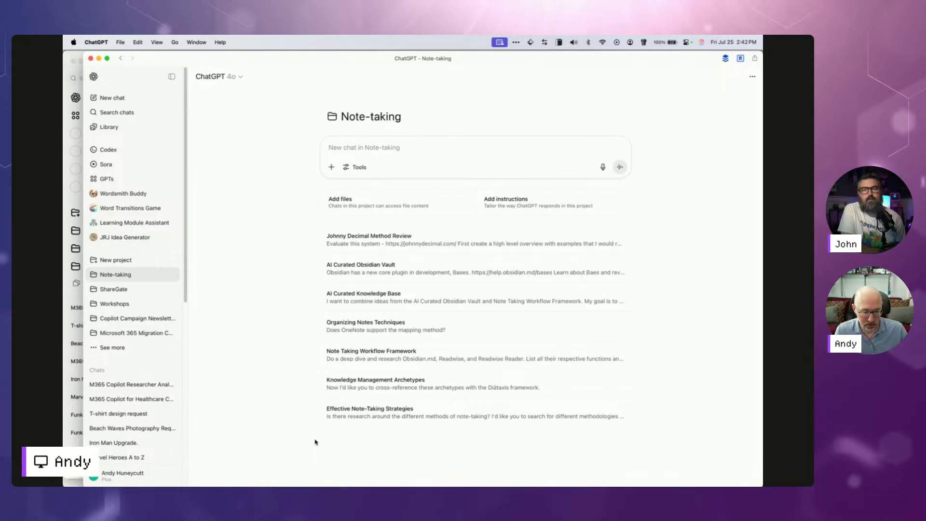
Step: Check the Note-taking project's file area and its custom instructions prompt, closing both without adding anything
{"action": "left_click", "coordinate": [367, 206]}
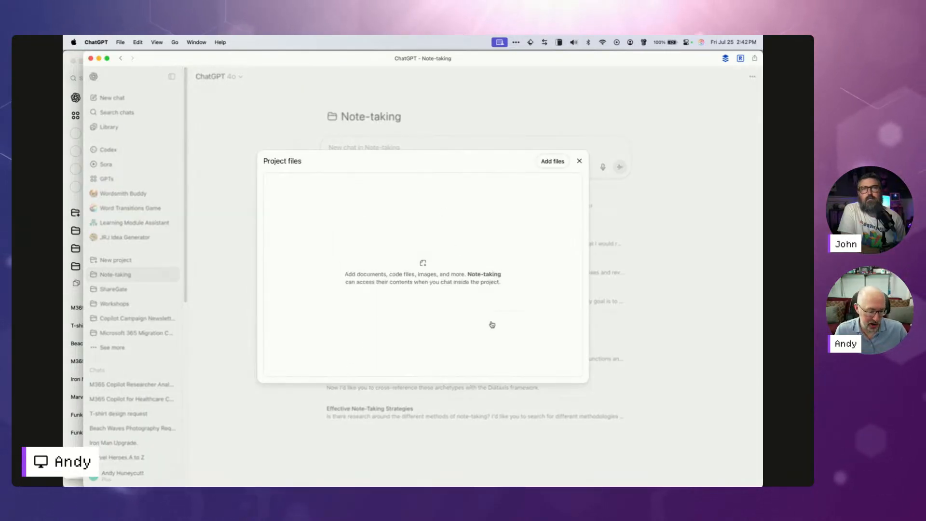
{"action": "left_click", "coordinate": [579, 161]}
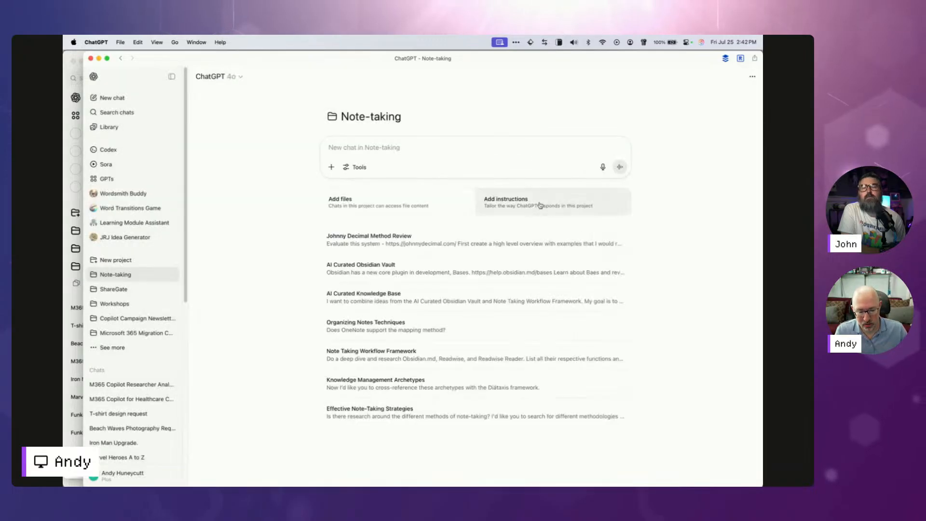
{"action": "left_click", "coordinate": [539, 212]}
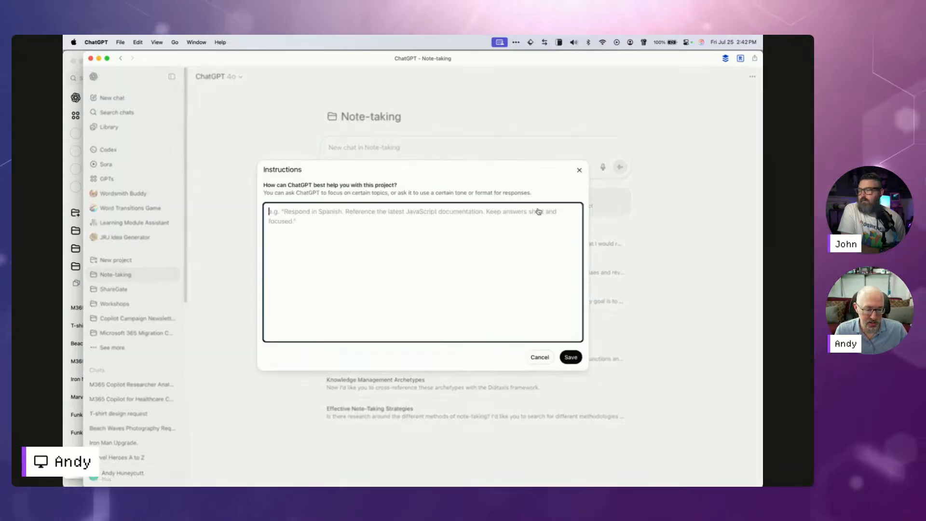
{"action": "triple_click", "coordinate": [520, 188]}
{"action": "left_click_drag", "start_coordinate": [521, 188], "coordinate": [274, 177]}
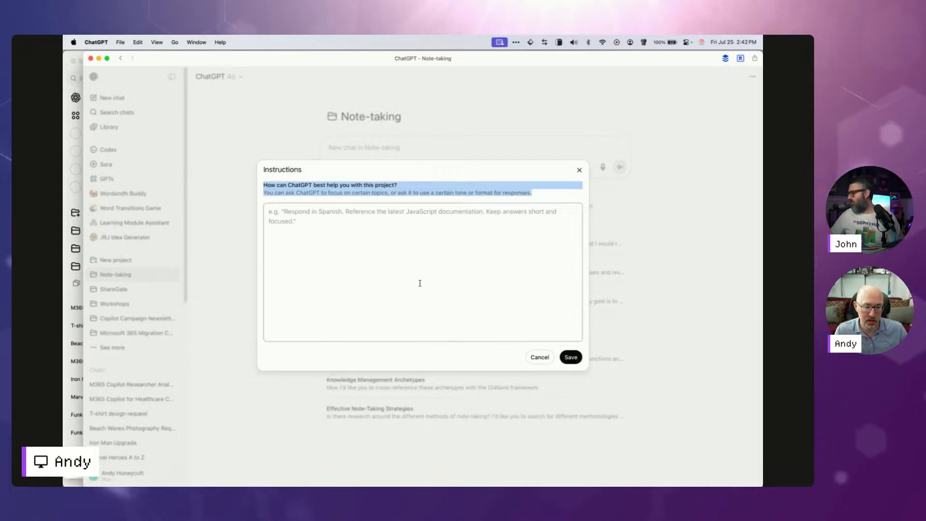
{"action": "left_click", "coordinate": [541, 358]}
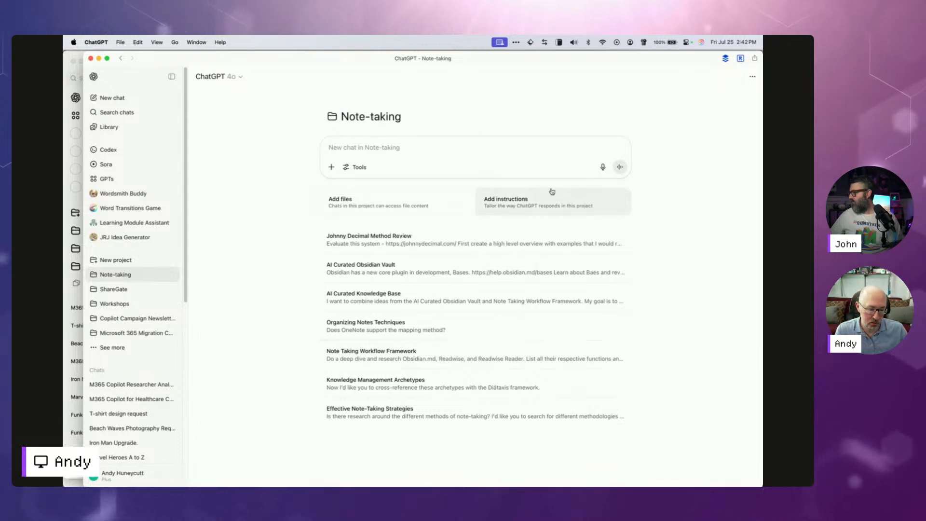
Step: View the models selectable for the Note-taking project, including the additional ones, without changing the current model
{"action": "left_click_drag", "start_coordinate": [402, 116], "coordinate": [331, 118]}
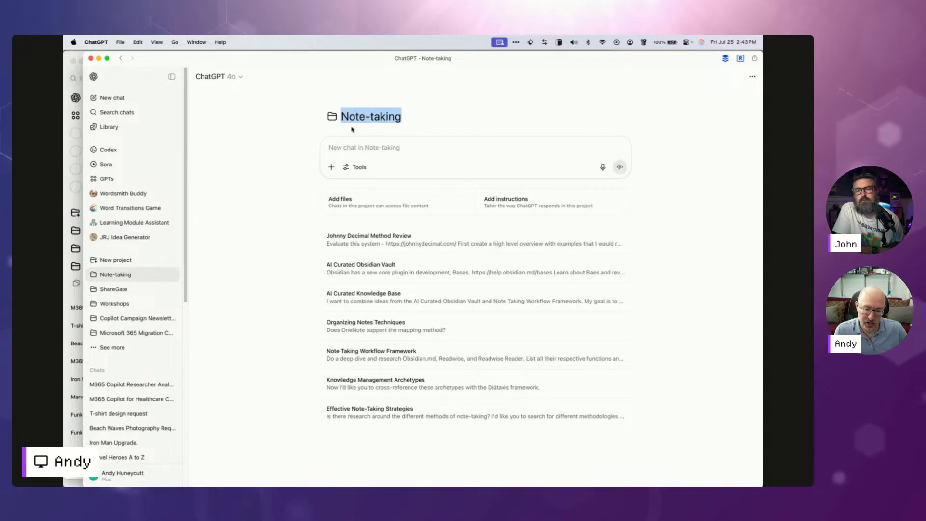
{"action": "left_click", "coordinate": [283, 166]}
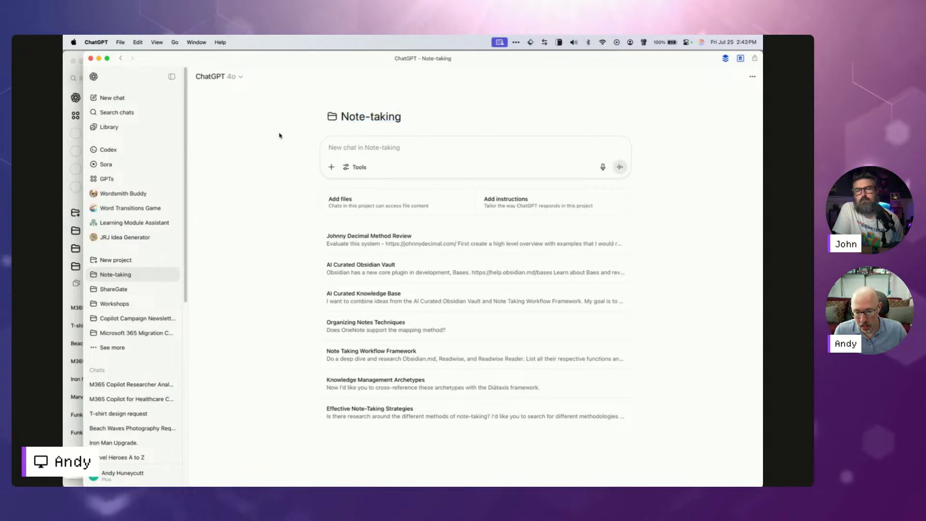
{"action": "left_click", "coordinate": [234, 78]}
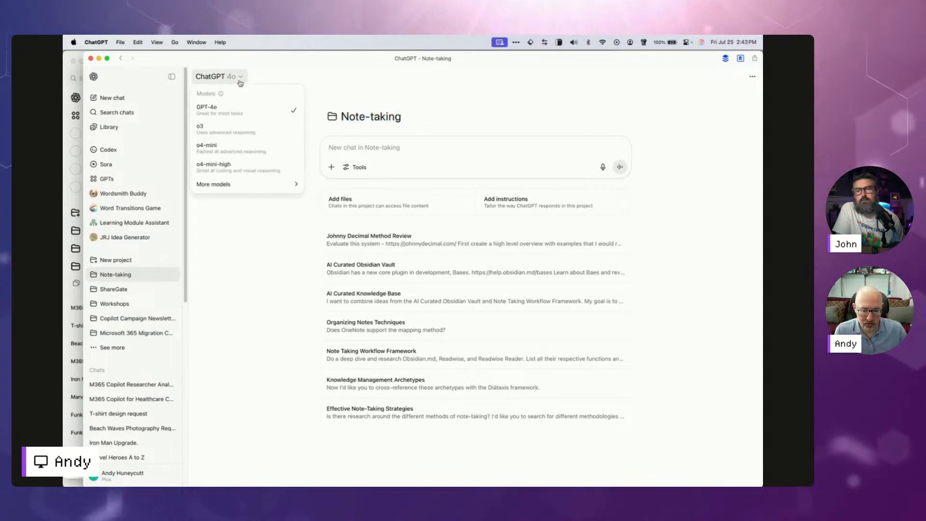
{"action": "mouse_move", "coordinate": [268, 183]}
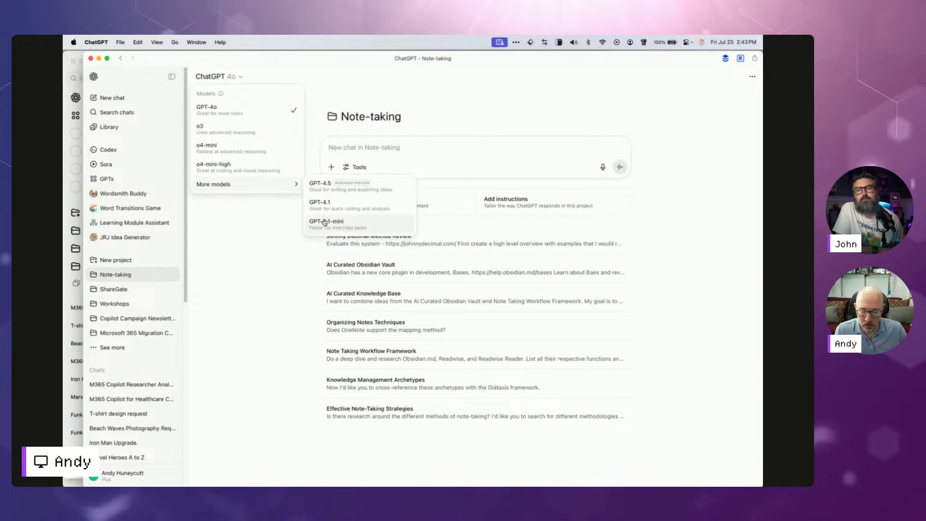
{"action": "left_click", "coordinate": [318, 97]}
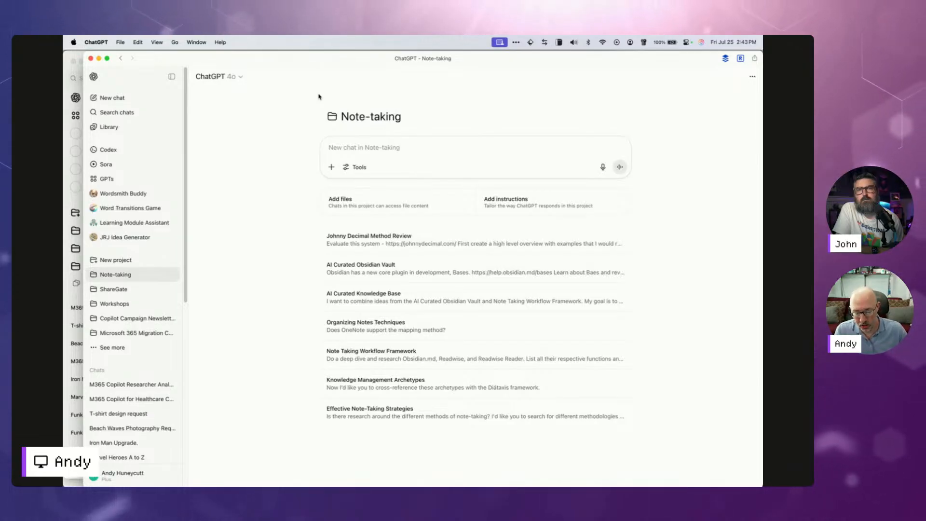
Step: Switch to Gemini in Chrome and look over the "Science of Effective Note-Taking" research chat and report
{"action": "key", "text": "ctrl+Up"}
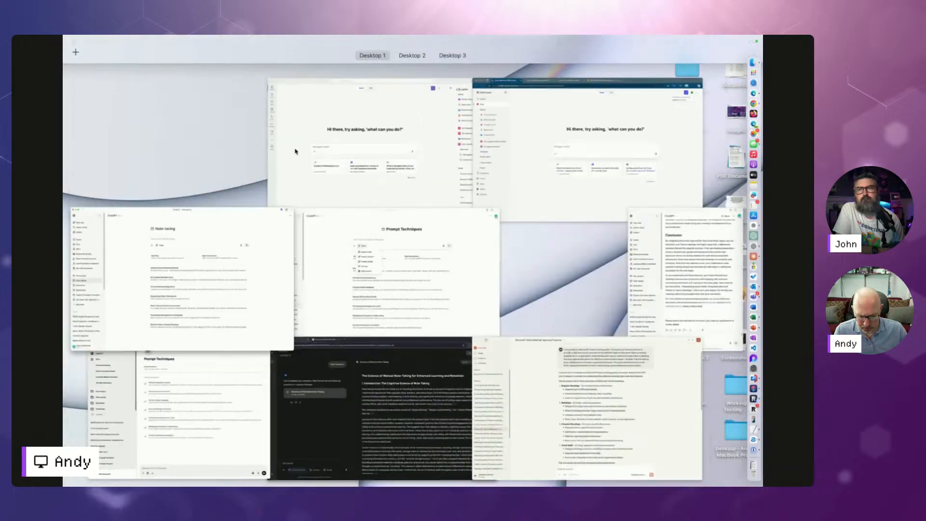
{"action": "left_click", "coordinate": [381, 435]}
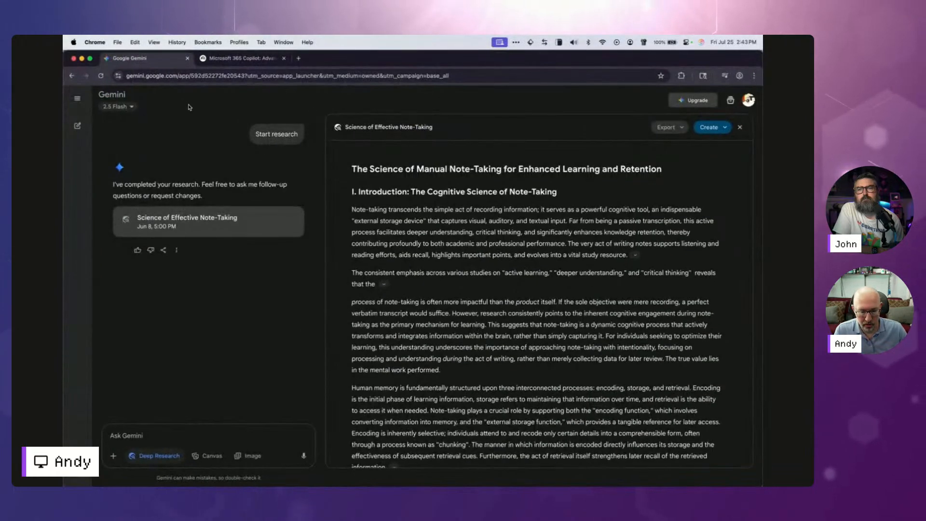
{"action": "mouse_move", "coordinate": [77, 98]}
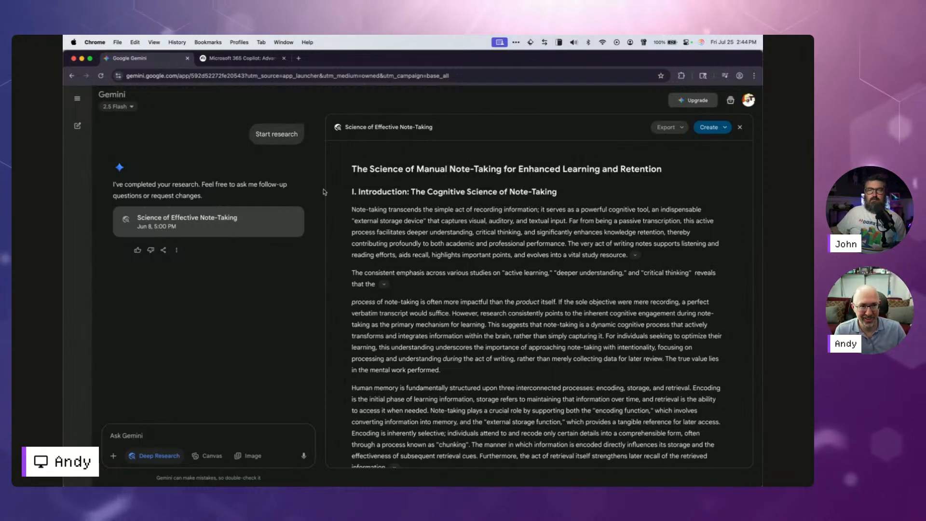
Step: Switch back to the ChatGPT window showing Note-taking and open the Mini Golf project from the additional projects
{"action": "key", "text": "ctrl+Up"}
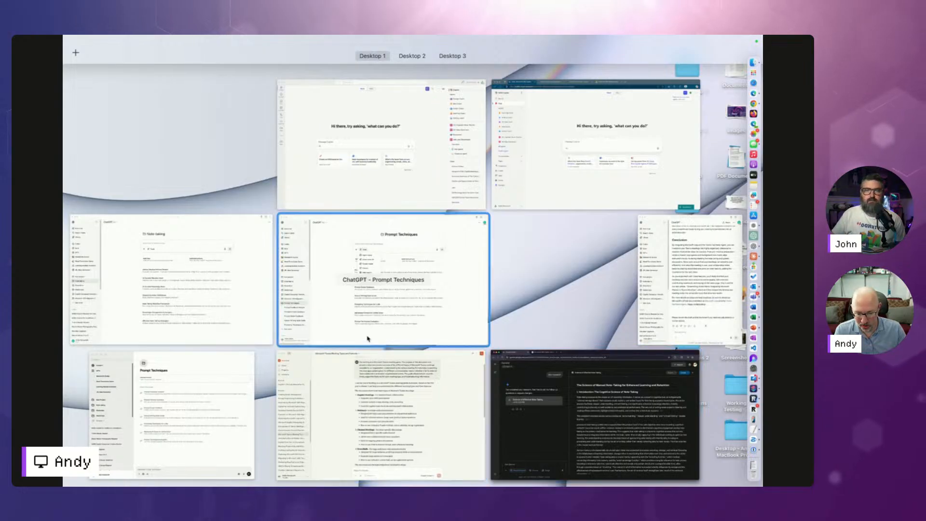
{"action": "left_click", "coordinate": [221, 314]}
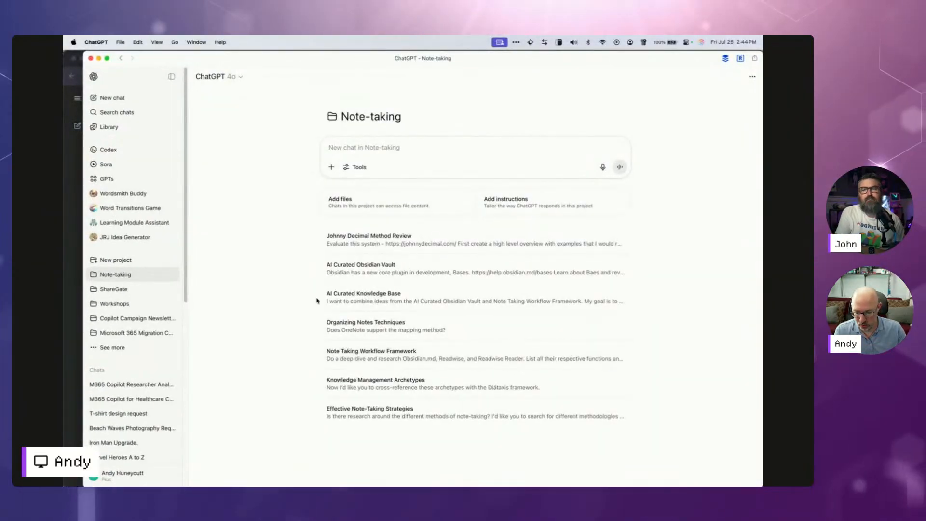
{"action": "left_click", "coordinate": [108, 348]}
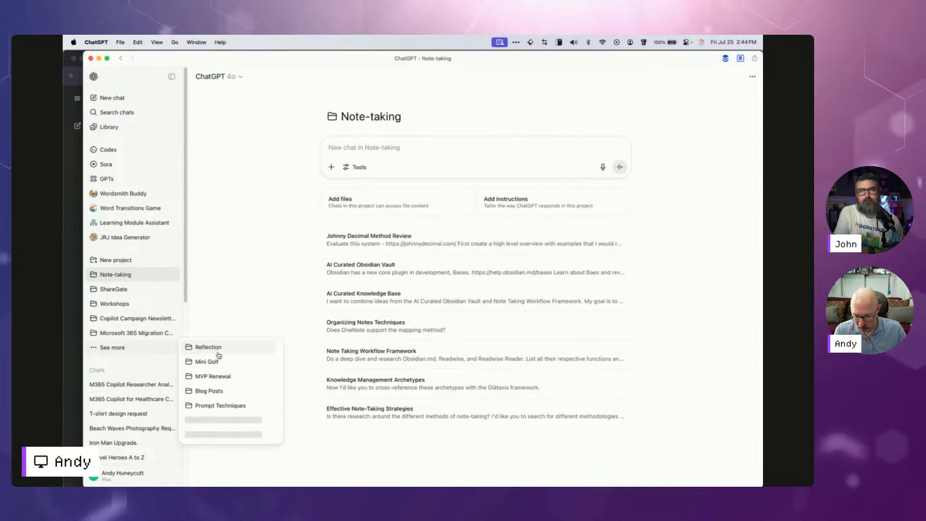
{"action": "left_click", "coordinate": [235, 368]}
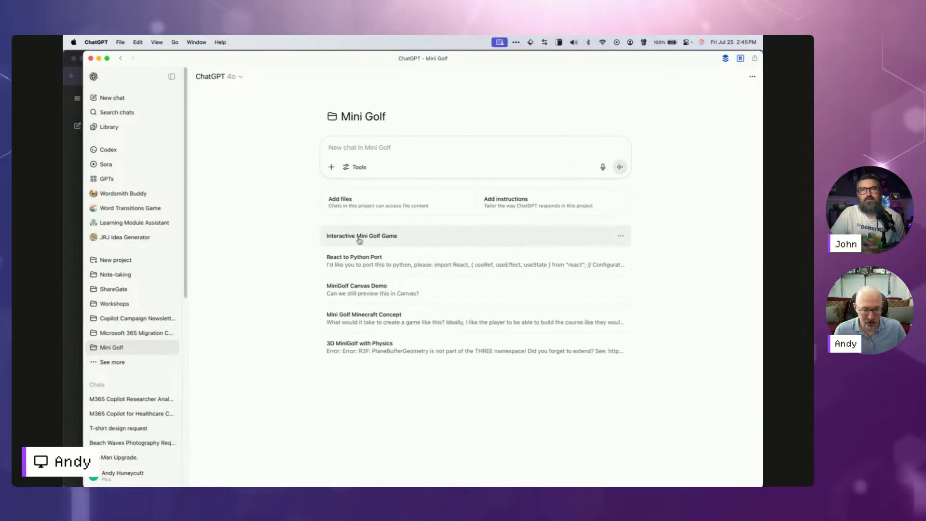
Step: Open the "Interactive Mini Golf Game" chat and read from its first prompt to the code for the movable obstacle
{"action": "left_click", "coordinate": [359, 237]}
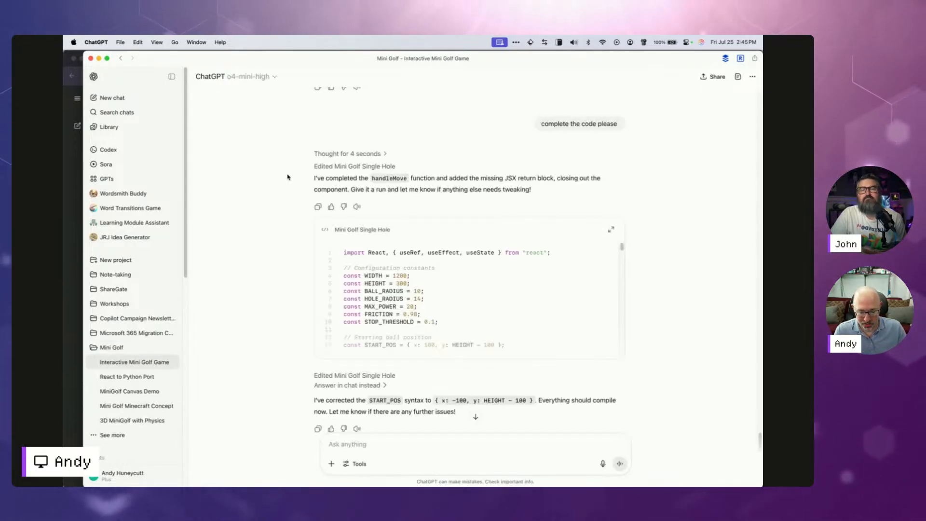
{"action": "scroll", "coordinate": [290, 225], "scroll_direction": "up", "scroll_amount": 1}
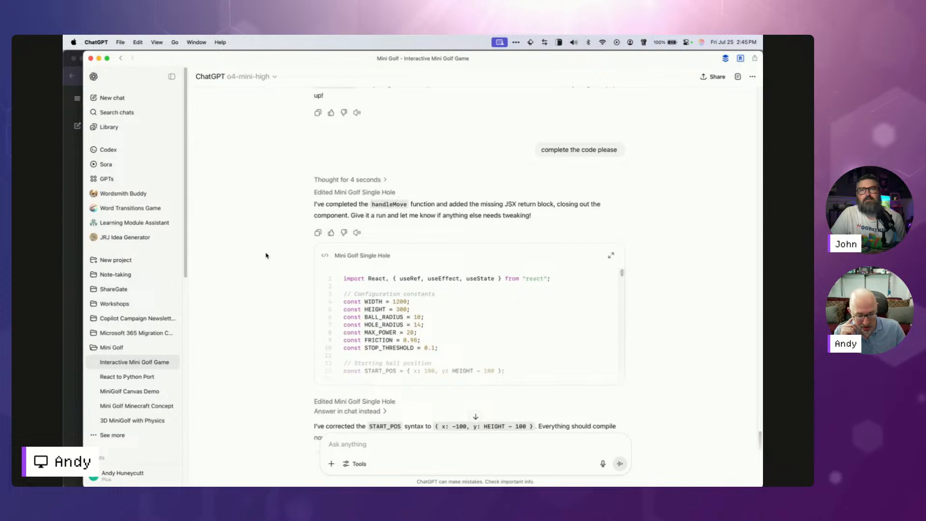
{"action": "scroll", "coordinate": [266, 255], "scroll_direction": "down", "scroll_amount": 15}
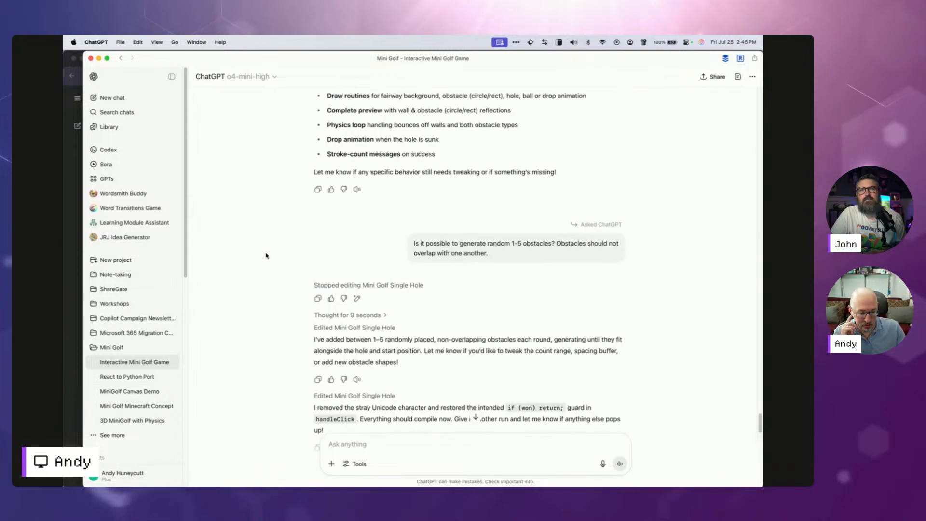
{"action": "scroll", "coordinate": [267, 256], "scroll_direction": "up", "scroll_amount": 20}
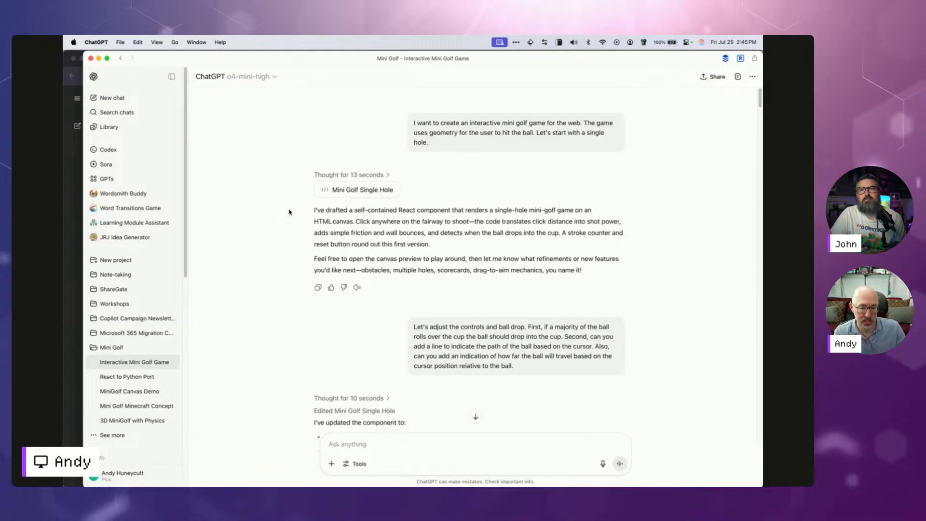
{"action": "scroll", "coordinate": [290, 213], "scroll_direction": "down", "scroll_amount": 5}
{"action": "scroll", "coordinate": [289, 212], "scroll_direction": "down", "scroll_amount": 15}
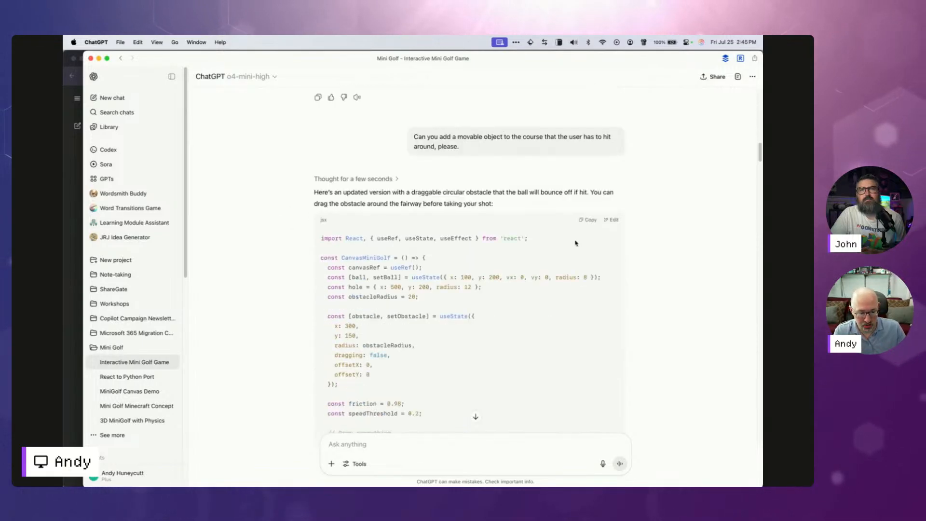
{"action": "scroll", "coordinate": [577, 236], "scroll_direction": "down", "scroll_amount": 3}
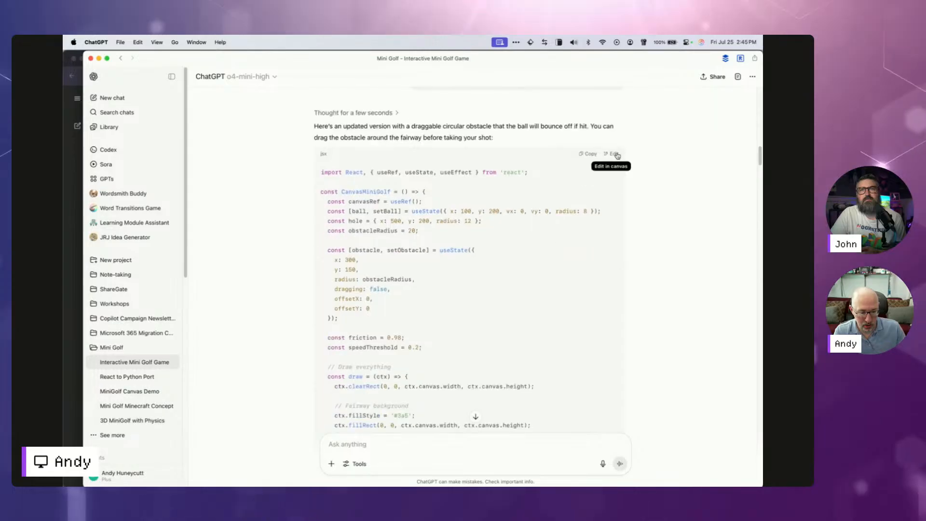
Step: Open the movable-obstacle code in canvas, run its preview, shoot the ball toward the hole and stop the preview
{"action": "left_click", "coordinate": [612, 153]}
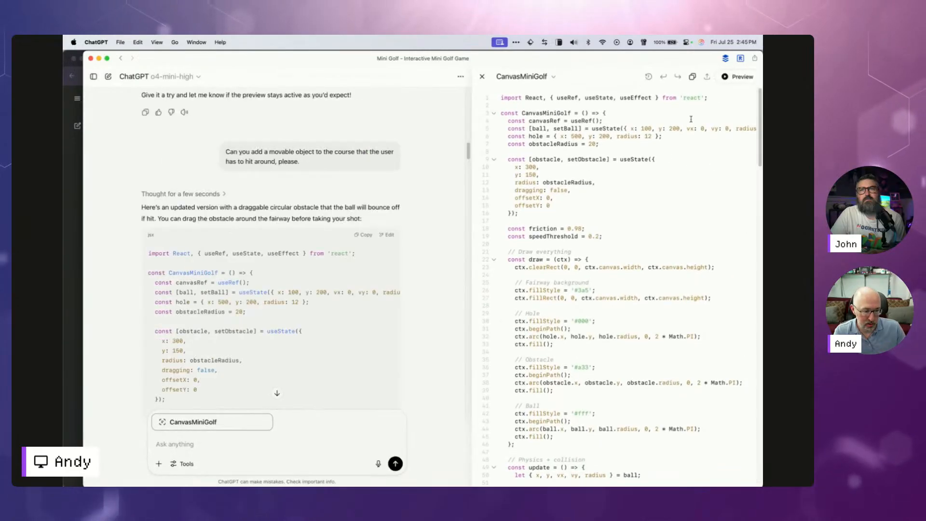
{"action": "left_click", "coordinate": [734, 76]}
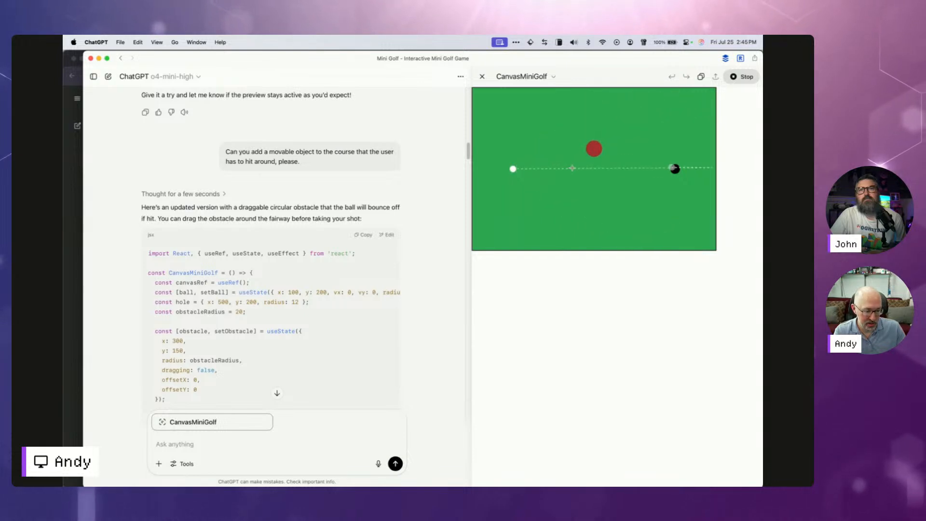
{"action": "left_click", "coordinate": [573, 168]}
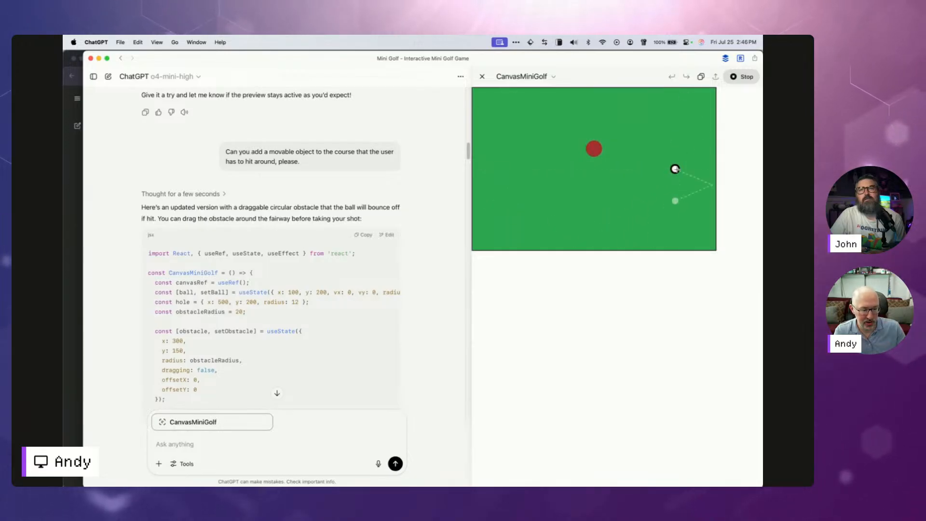
{"action": "left_click", "coordinate": [734, 78]}
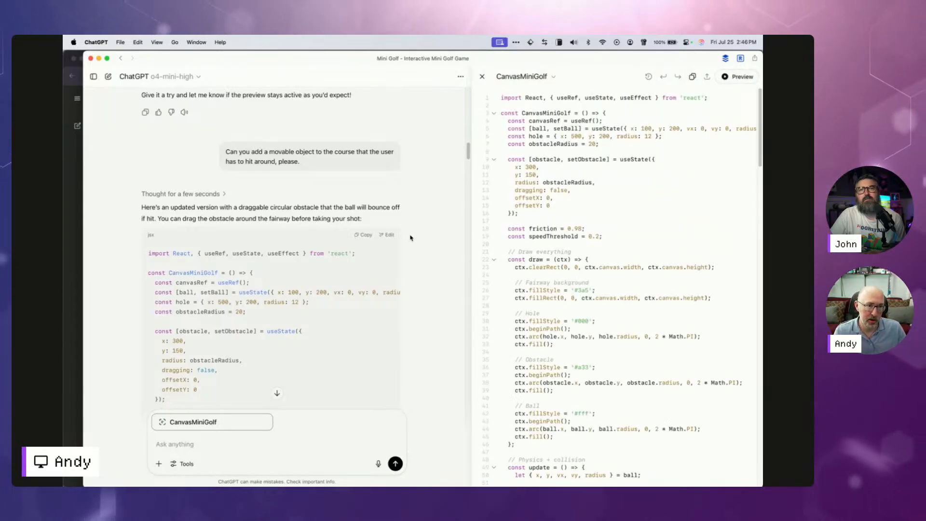
Step: Start and stop the CanvasMiniGolf preview once more, close the canvas and look back over the chat's earlier prompts
{"action": "scroll", "coordinate": [411, 237], "scroll_direction": "down", "scroll_amount": 2}
{"action": "scroll", "coordinate": [413, 237], "scroll_direction": "down", "scroll_amount": 2}
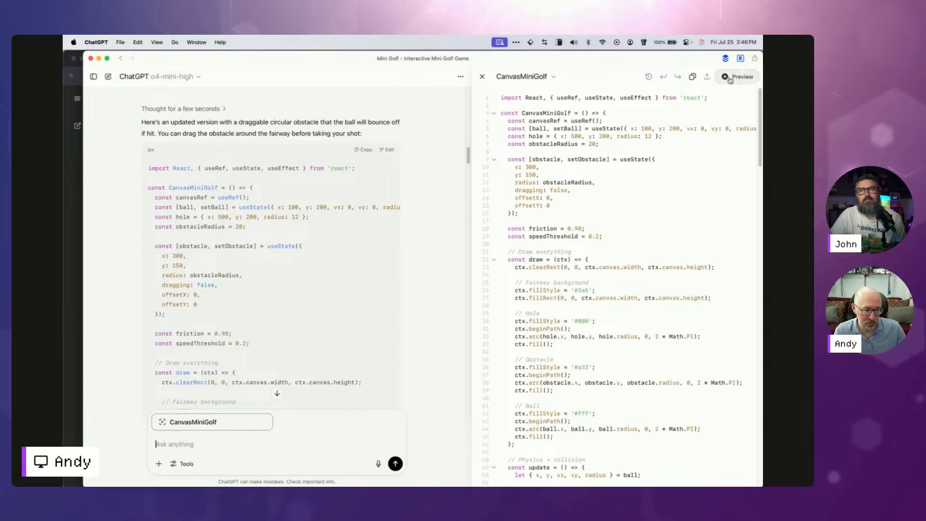
{"action": "left_click", "coordinate": [730, 78]}
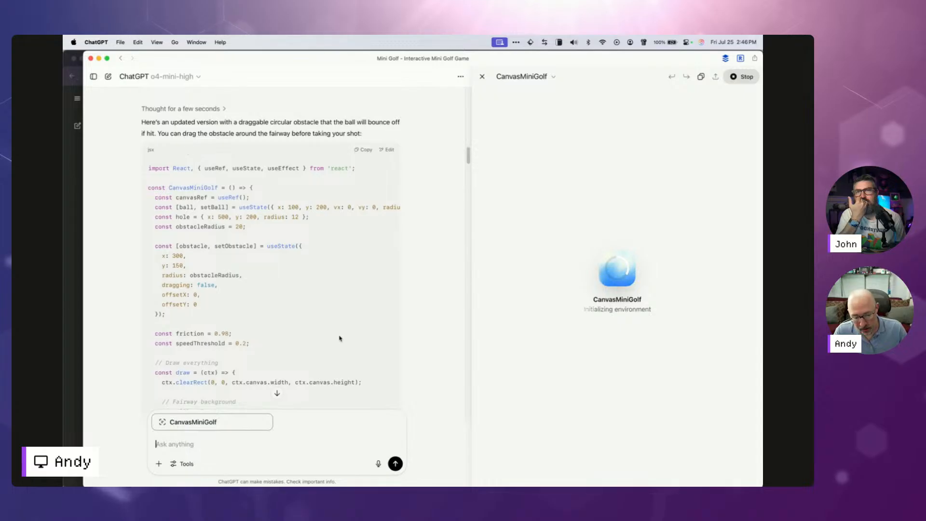
{"action": "left_click", "coordinate": [731, 77]}
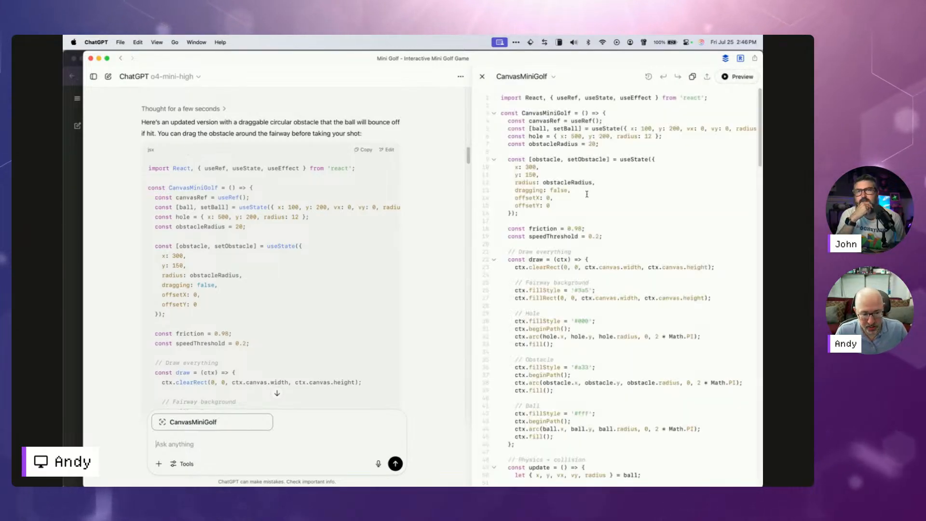
{"action": "left_click", "coordinate": [482, 77]}
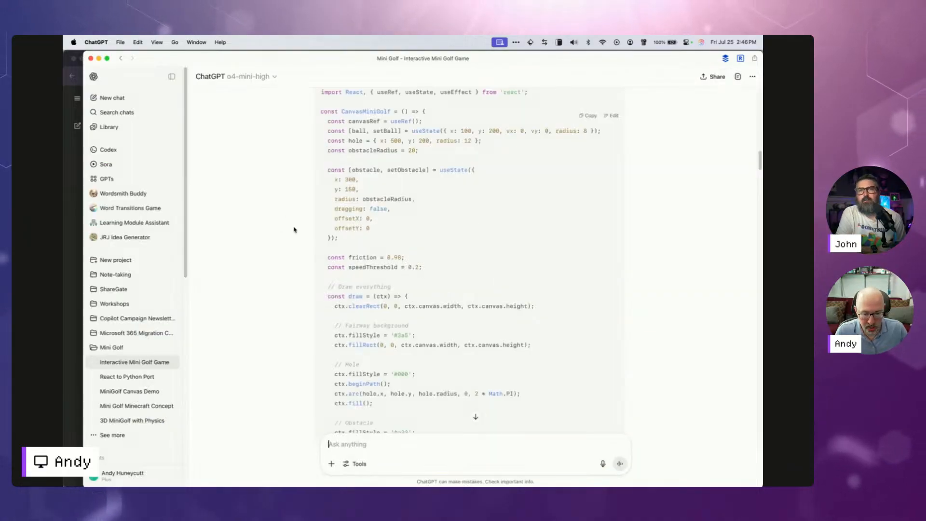
{"action": "scroll", "coordinate": [300, 231], "scroll_direction": "up", "scroll_amount": 5}
{"action": "scroll", "coordinate": [300, 230], "scroll_direction": "up", "scroll_amount": 10}
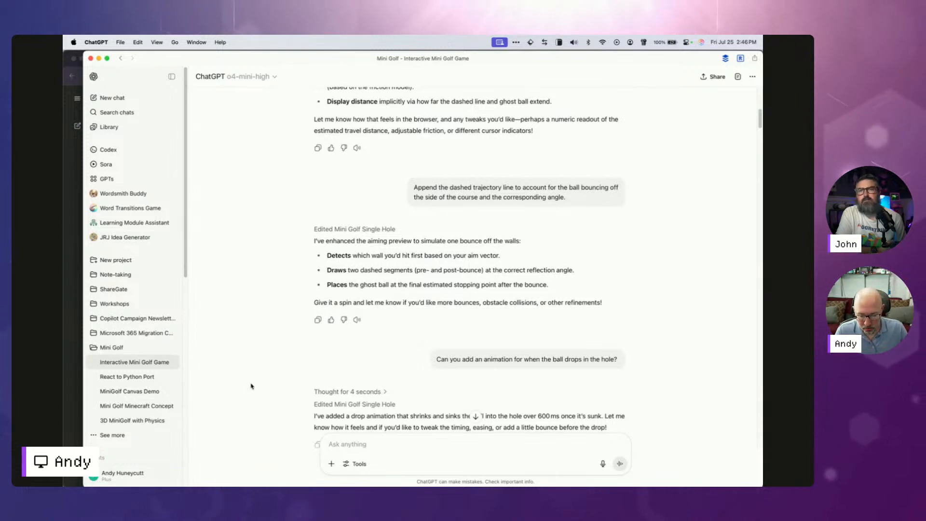
Step: Open the MiniGolf Canvas Demo chat, preview its MiniGolfCanvas.jsx code in canvas and dismiss the console
{"action": "left_click", "coordinate": [128, 391]}
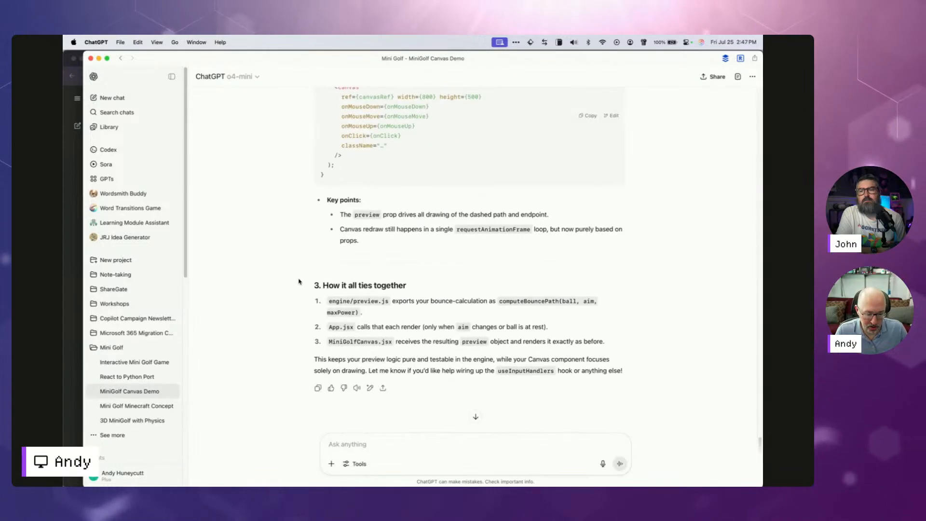
{"action": "scroll", "coordinate": [299, 281], "scroll_direction": "up", "scroll_amount": 10}
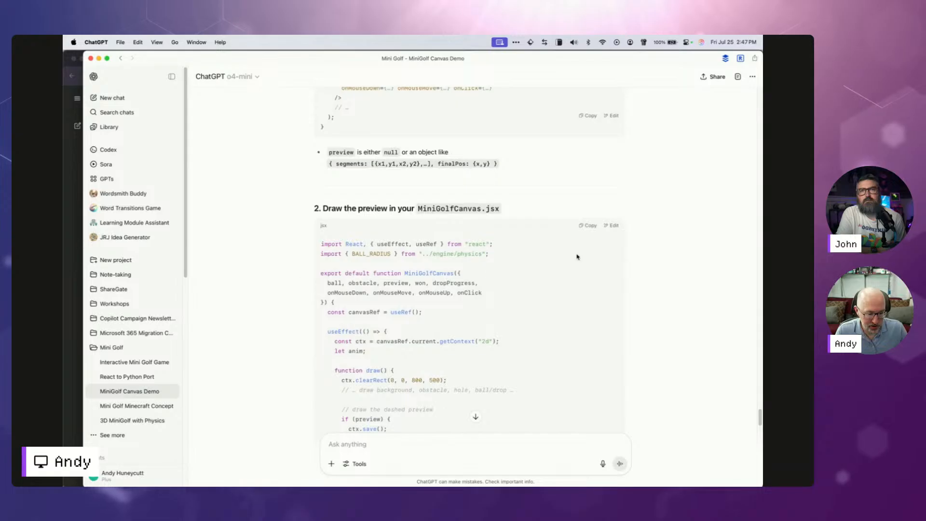
{"action": "left_click", "coordinate": [610, 226]}
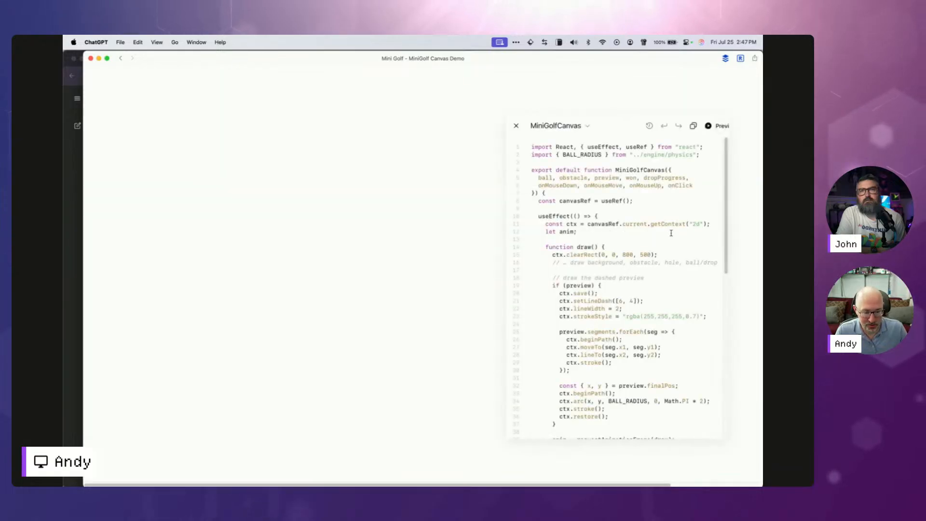
{"action": "left_click", "coordinate": [738, 76]}
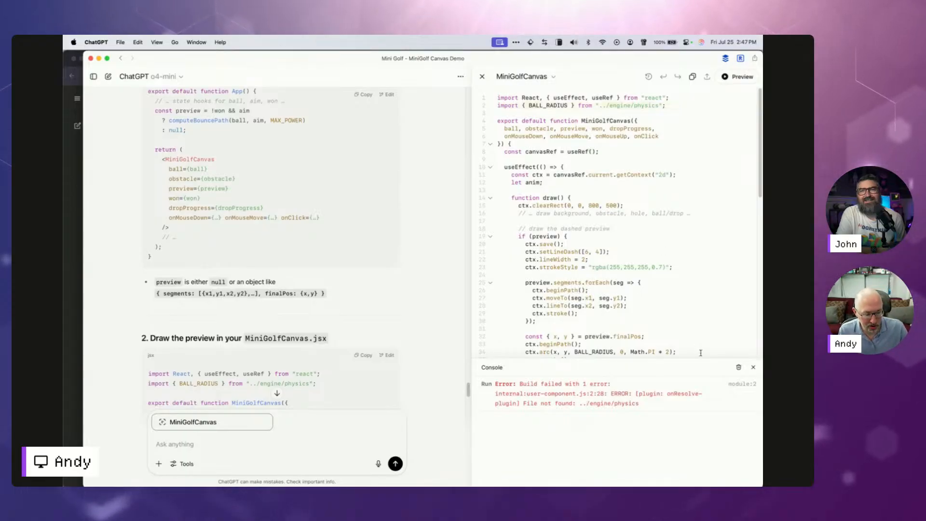
{"action": "left_click", "coordinate": [753, 367]}
Step: View the App.jsx code in canvas, close it and review the chat's answer about previewing the modular structure
{"action": "scroll", "coordinate": [262, 249], "scroll_direction": "up", "scroll_amount": 3}
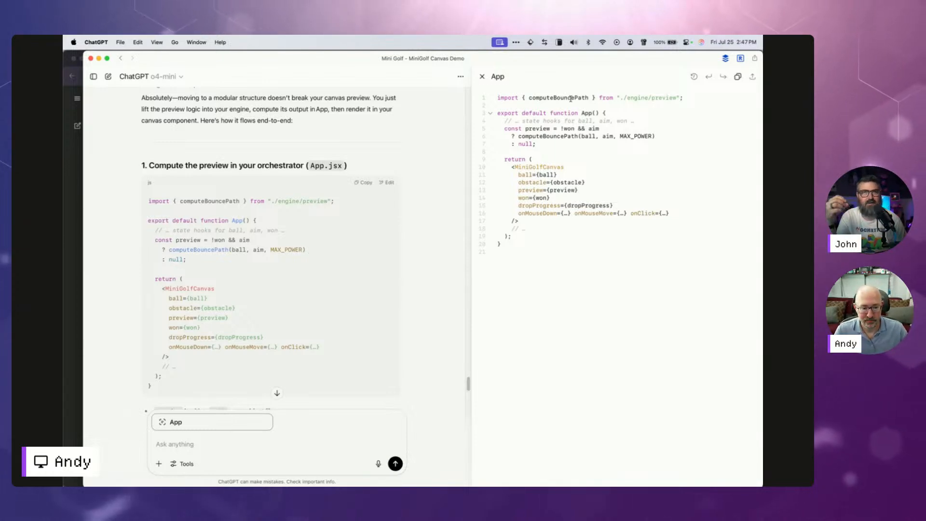
{"action": "left_click", "coordinate": [482, 76]}
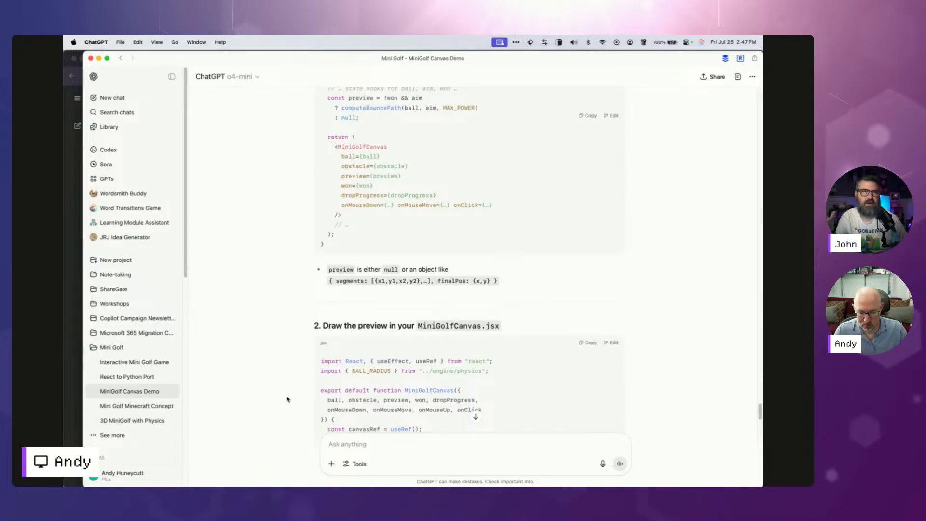
{"action": "scroll", "coordinate": [273, 365], "scroll_direction": "up", "scroll_amount": 5}
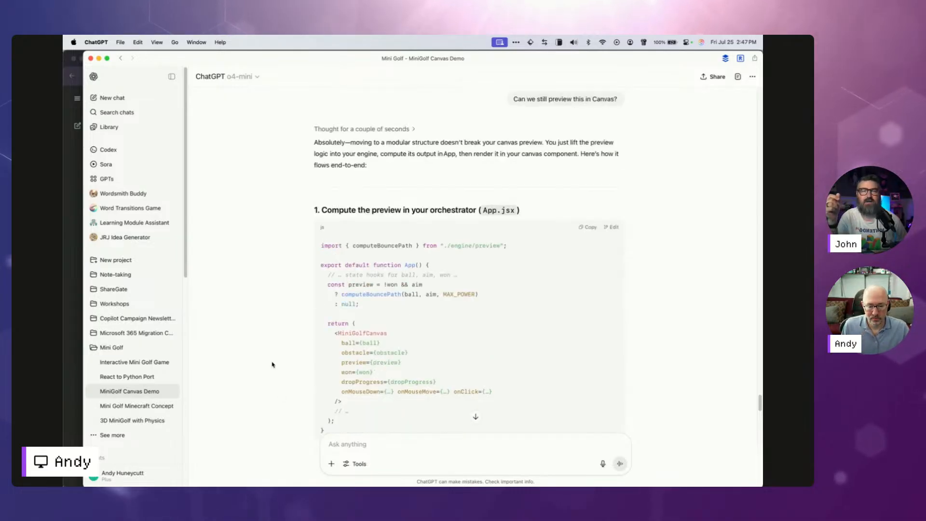
{"action": "scroll", "coordinate": [273, 364], "scroll_direction": "down", "scroll_amount": 2}
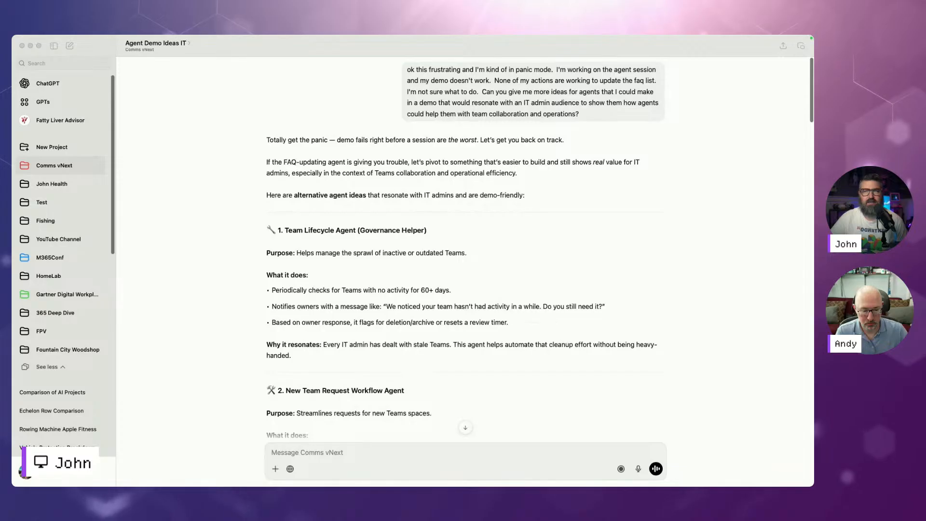
Step: Go from the Agent Demo Ideas IT chat to the Comms vNext project page and open the project's instructions
{"action": "left_click", "coordinate": [331, 167]}
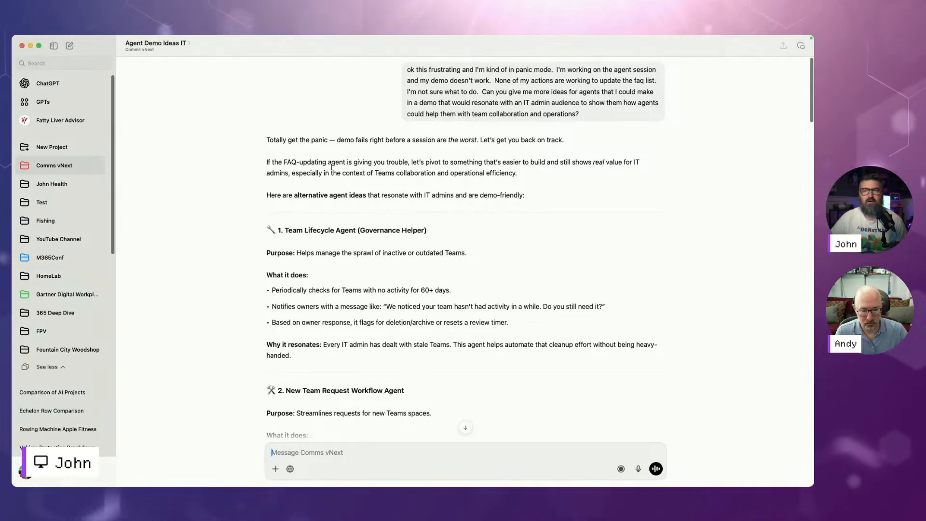
{"action": "left_click", "coordinate": [47, 169]}
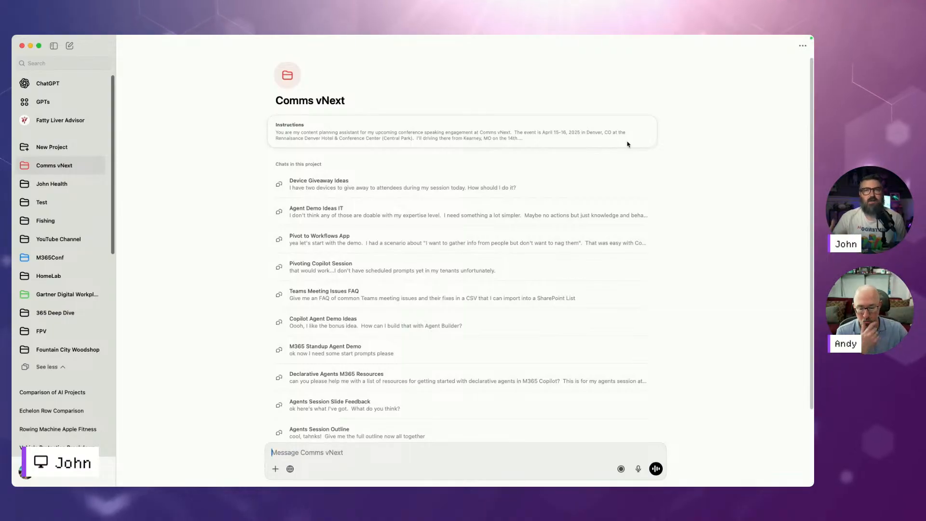
{"action": "left_click", "coordinate": [349, 137]}
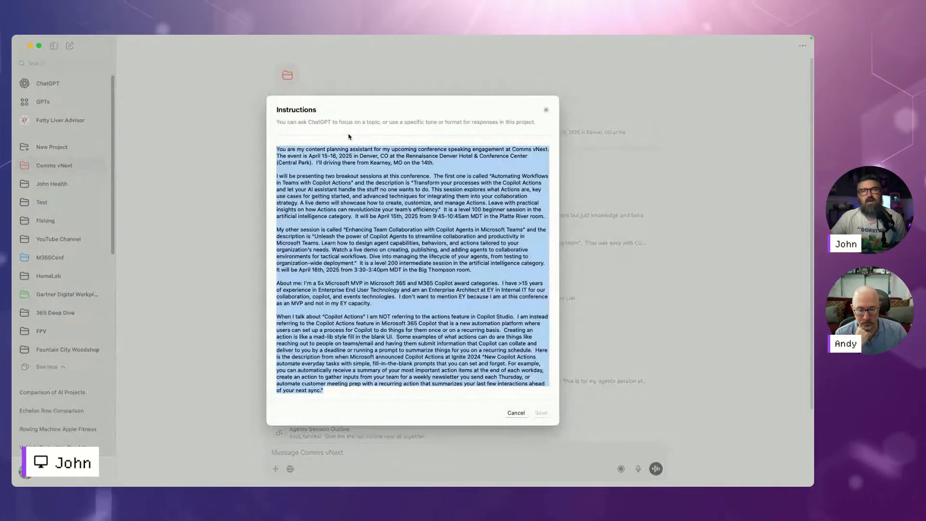
{"action": "left_click", "coordinate": [348, 154]}
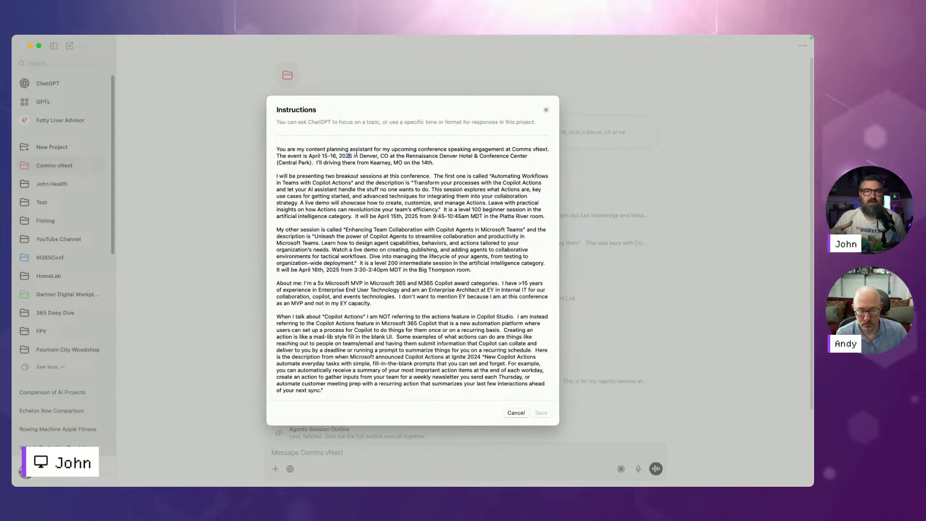
Step: Highlight the assistant role, first session description, About me paragraph and EY sentence in the instructions, closing them without saving
{"action": "left_click_drag", "start_coordinate": [373, 150], "coordinate": [284, 140]}
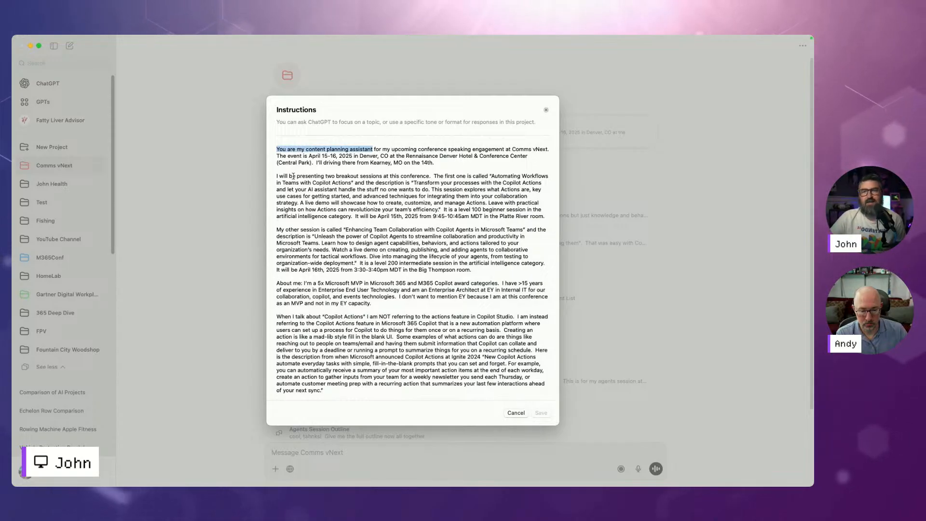
{"action": "left_click_drag", "start_coordinate": [295, 167], "coordinate": [443, 222]}
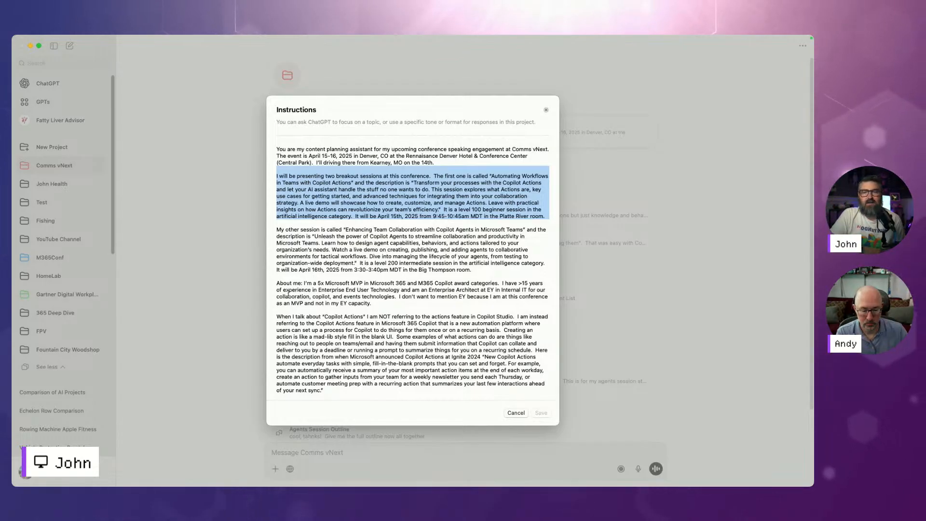
{"action": "left_click_drag", "start_coordinate": [278, 283], "coordinate": [383, 306]}
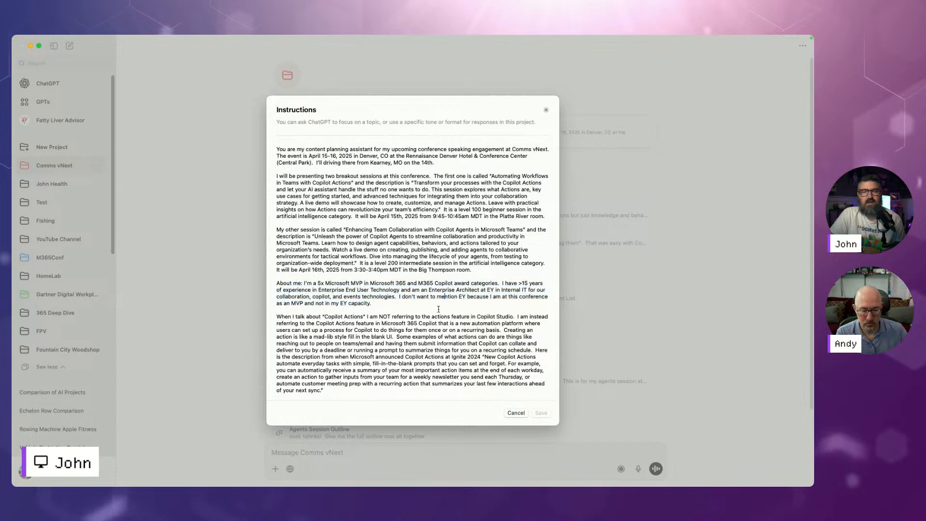
{"action": "left_click", "coordinate": [444, 296]}
{"action": "left_click_drag", "start_coordinate": [423, 307], "coordinate": [399, 297]}
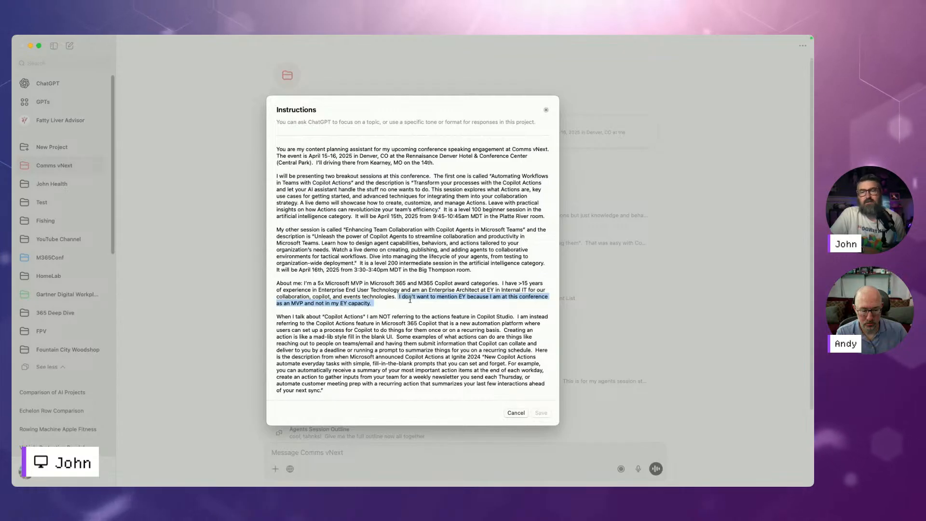
{"action": "left_click", "coordinate": [399, 310]}
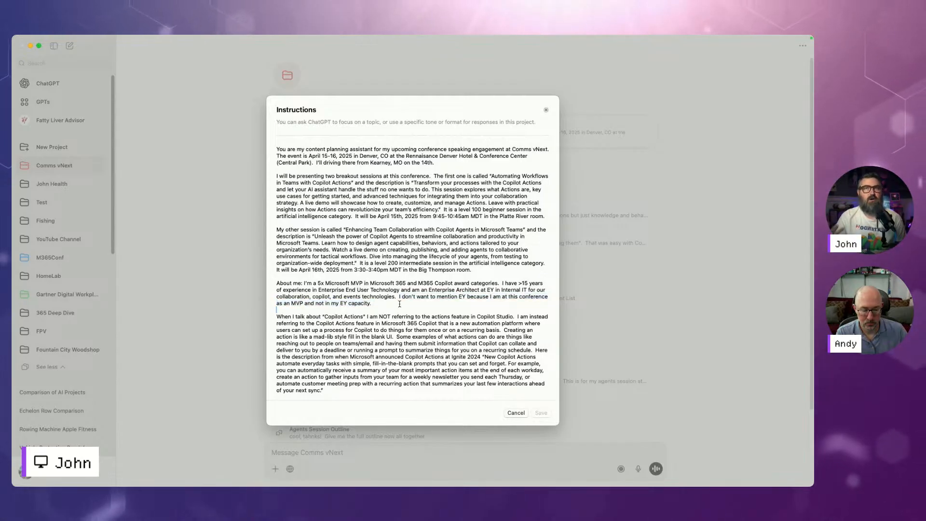
{"action": "left_click", "coordinate": [516, 414]}
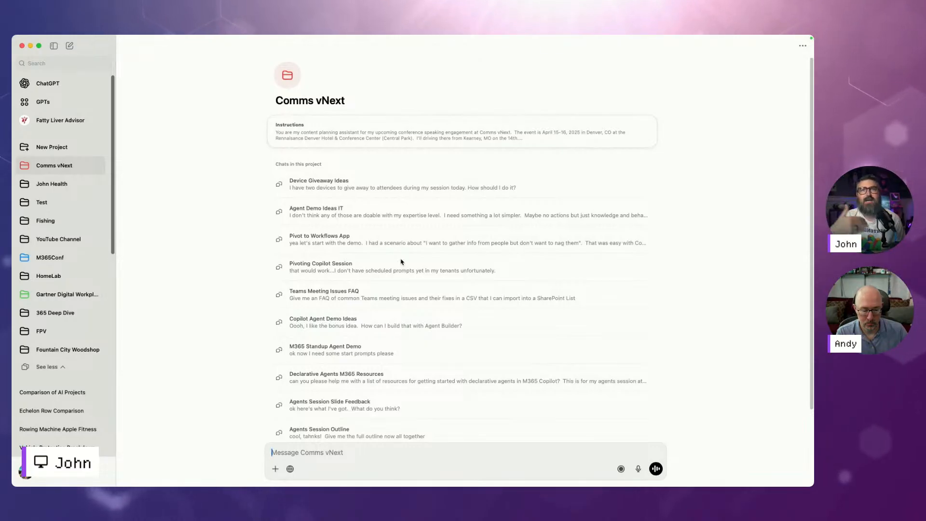
Step: Open the Declarative Agents M365 Resources chat in Comms vNext and read through its resource list from the opening prompt
{"action": "scroll", "coordinate": [400, 262], "scroll_direction": "down", "scroll_amount": 1}
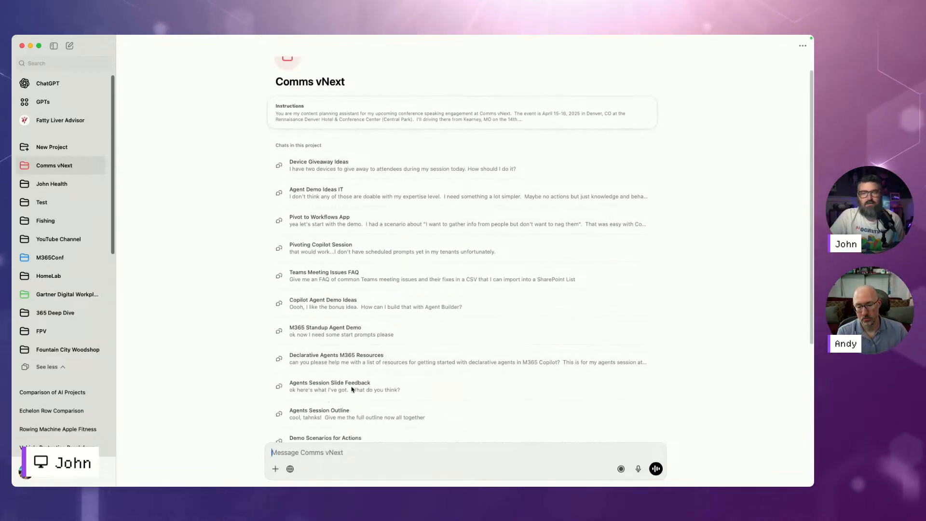
{"action": "left_click", "coordinate": [378, 357]}
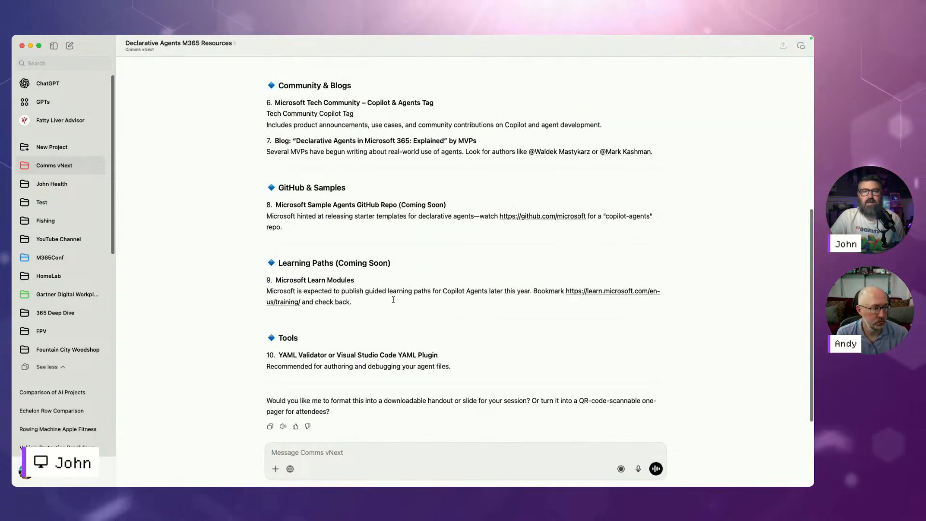
{"action": "scroll", "coordinate": [381, 328], "scroll_direction": "up", "scroll_amount": 6}
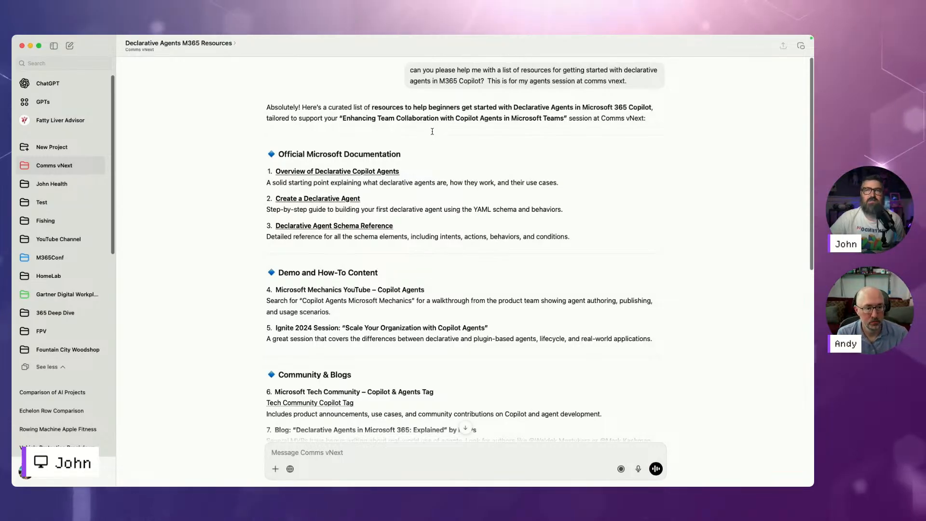
{"action": "left_click_drag", "start_coordinate": [432, 131], "coordinate": [453, 192]}
{"action": "scroll", "coordinate": [454, 192], "scroll_direction": "down", "scroll_amount": 10}
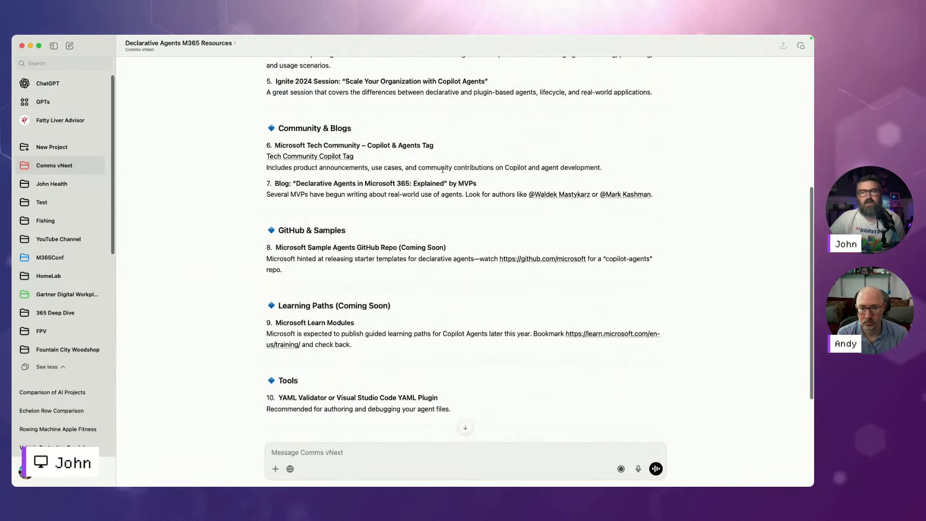
Step: Return to the Comms vNext project, look through its chats and open Agents Session Slide Feedback at its first prompt
{"action": "left_click", "coordinate": [71, 165]}
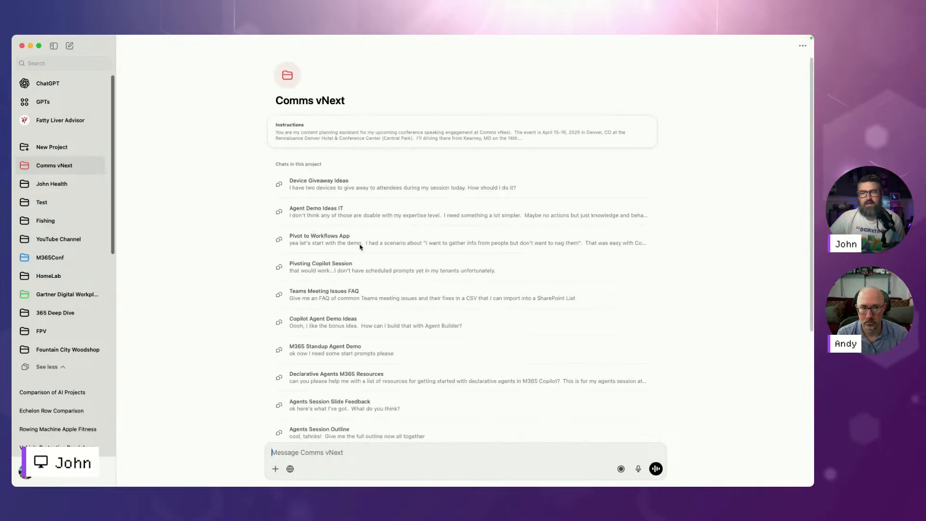
{"action": "scroll", "coordinate": [374, 296], "scroll_direction": "down", "scroll_amount": 4}
{"action": "scroll", "coordinate": [374, 319], "scroll_direction": "down", "scroll_amount": 3}
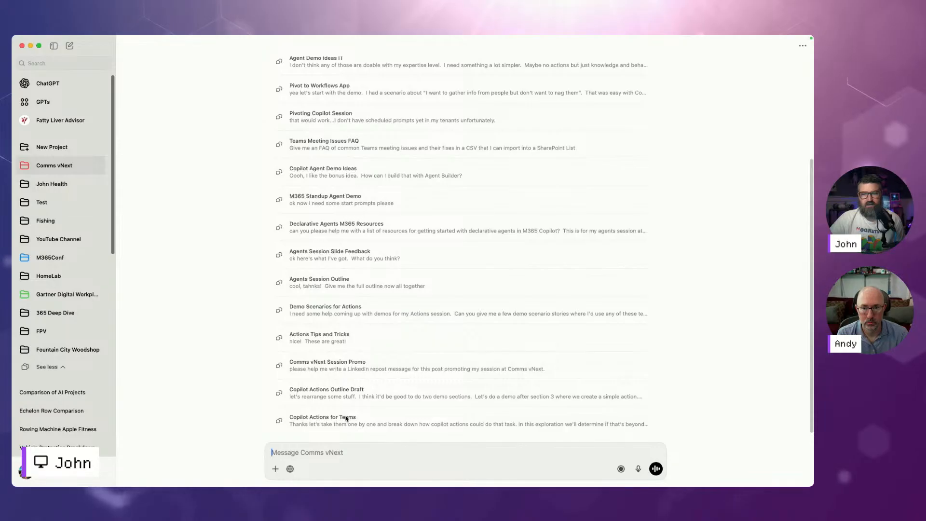
{"action": "left_click", "coordinate": [340, 255]}
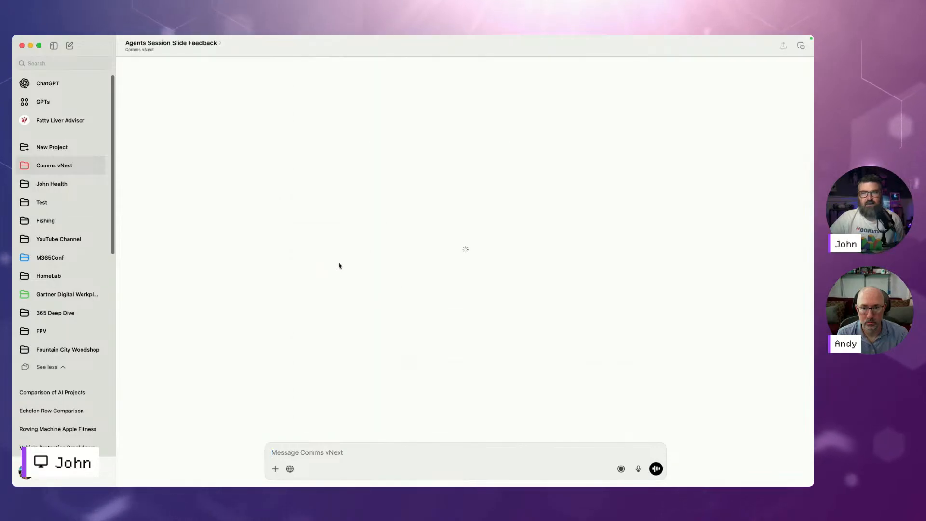
{"action": "scroll", "coordinate": [393, 281], "scroll_direction": "up", "scroll_amount": 20}
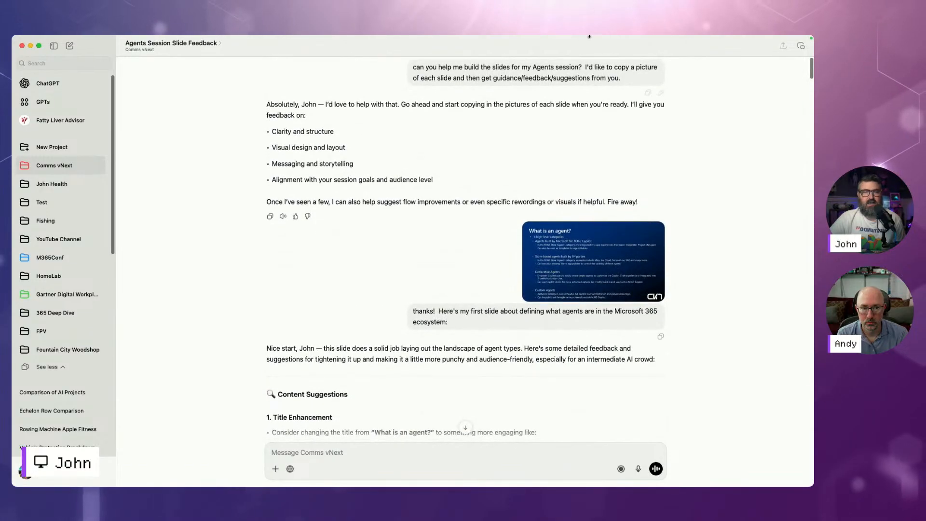
Step: Read the feedback on the "What is an agent?" slide, highlighting the opening request and design suggestions, down to the generated slide mock-up
{"action": "scroll", "coordinate": [516, 136], "scroll_direction": "down", "scroll_amount": 1}
{"action": "scroll", "coordinate": [516, 136], "scroll_direction": "down", "scroll_amount": 4}
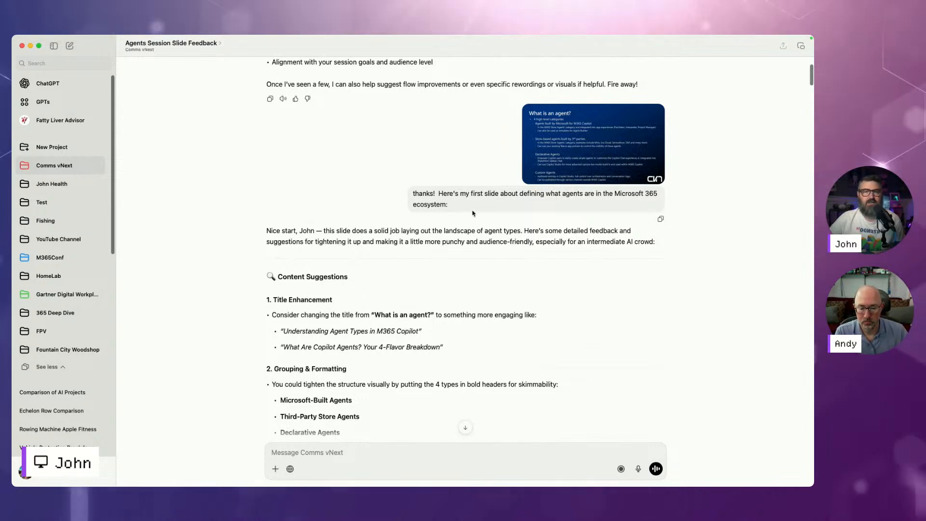
{"action": "left_click_drag", "start_coordinate": [446, 197], "coordinate": [451, 204]}
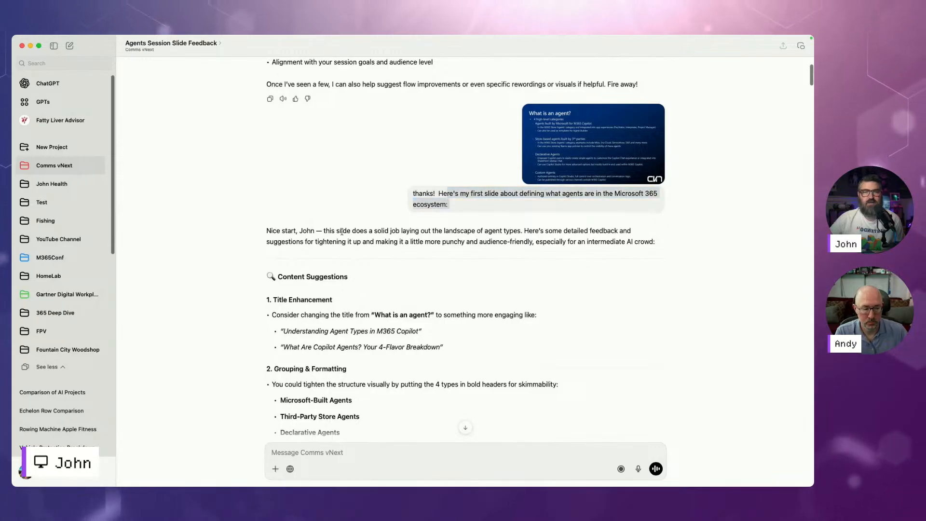
{"action": "scroll", "coordinate": [342, 232], "scroll_direction": "down", "scroll_amount": 3}
{"action": "scroll", "coordinate": [348, 232], "scroll_direction": "down", "scroll_amount": 7}
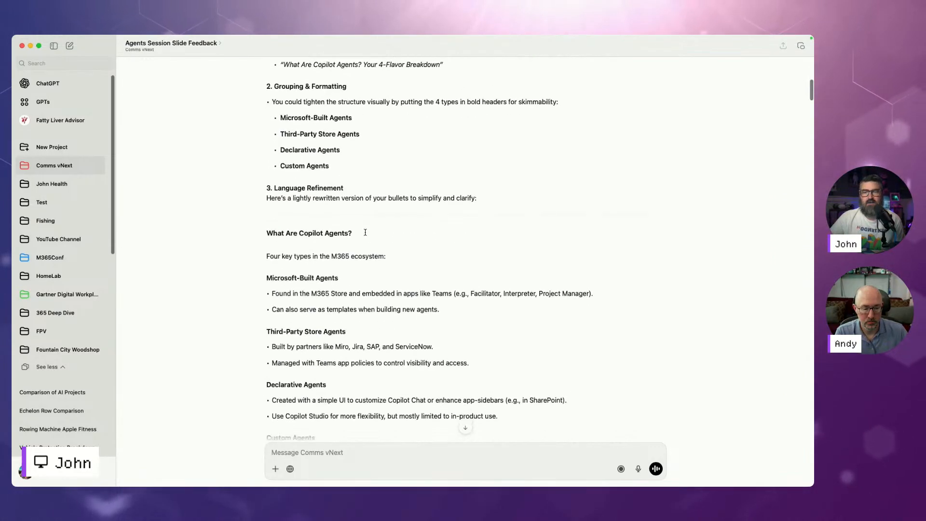
{"action": "scroll", "coordinate": [365, 233], "scroll_direction": "down", "scroll_amount": 2}
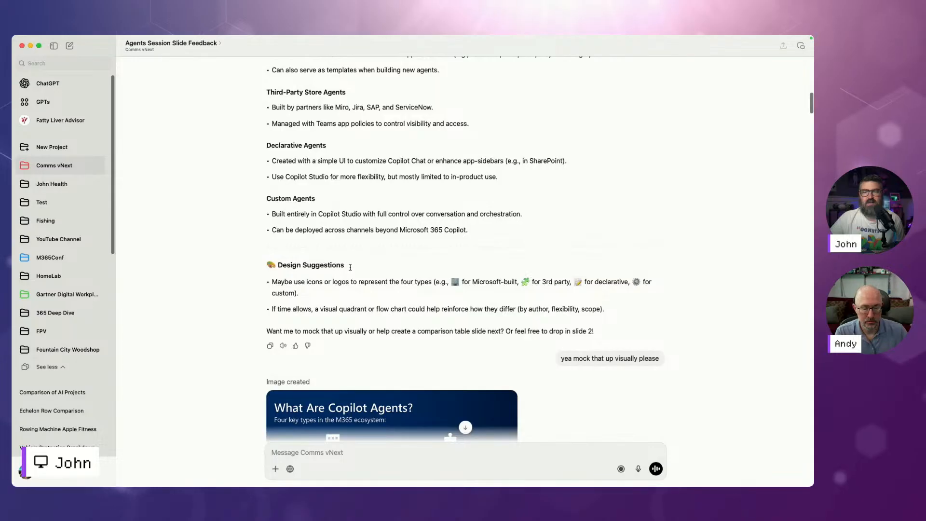
{"action": "left_click_drag", "start_coordinate": [613, 334], "coordinate": [496, 261]}
{"action": "scroll", "coordinate": [464, 301], "scroll_direction": "down", "scroll_amount": 4}
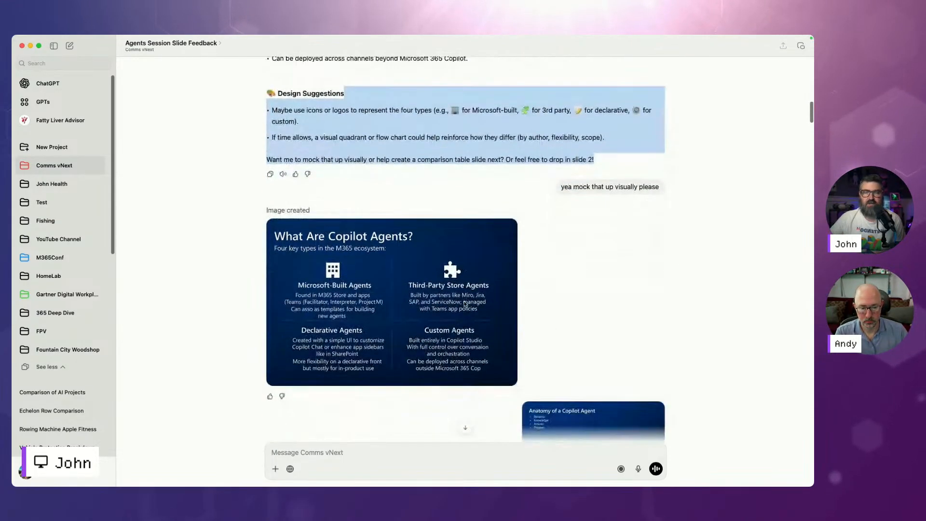
Step: Read through the "Anatomy of a Copilot Agent" slide exchange, from the content breakdown and layout options to the horizontal visual mock-up
{"action": "scroll", "coordinate": [398, 354], "scroll_direction": "down", "scroll_amount": 5}
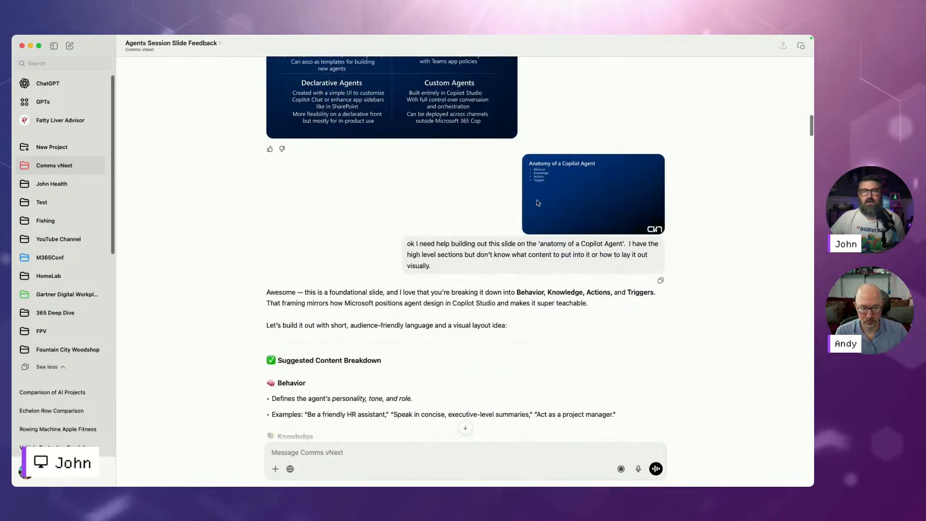
{"action": "scroll", "coordinate": [538, 193], "scroll_direction": "down", "scroll_amount": 2}
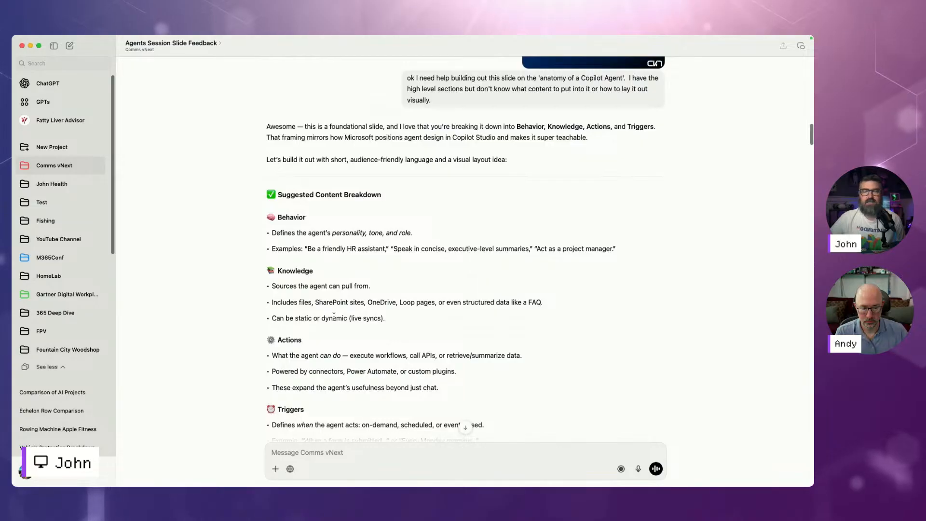
{"action": "scroll", "coordinate": [334, 319], "scroll_direction": "down", "scroll_amount": 5}
{"action": "scroll", "coordinate": [335, 318], "scroll_direction": "down", "scroll_amount": 20}
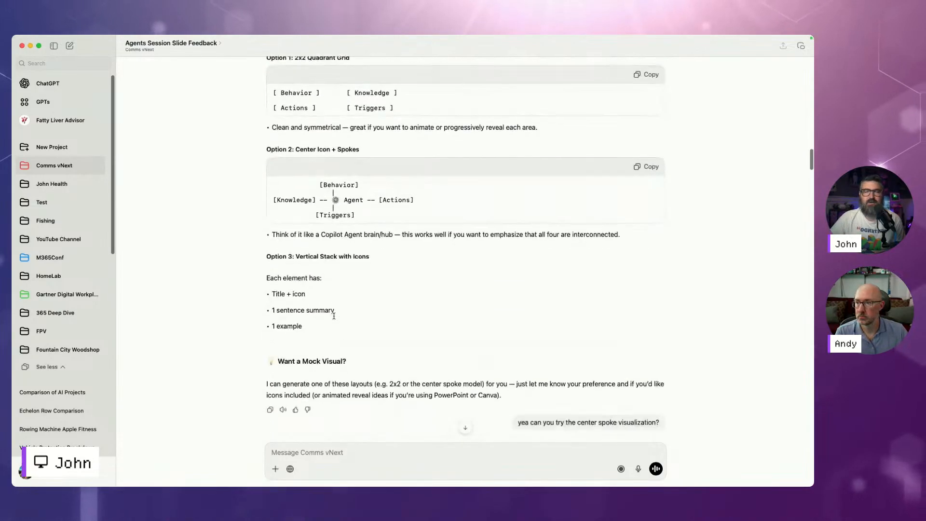
{"action": "scroll", "coordinate": [335, 319], "scroll_direction": "down", "scroll_amount": 13}
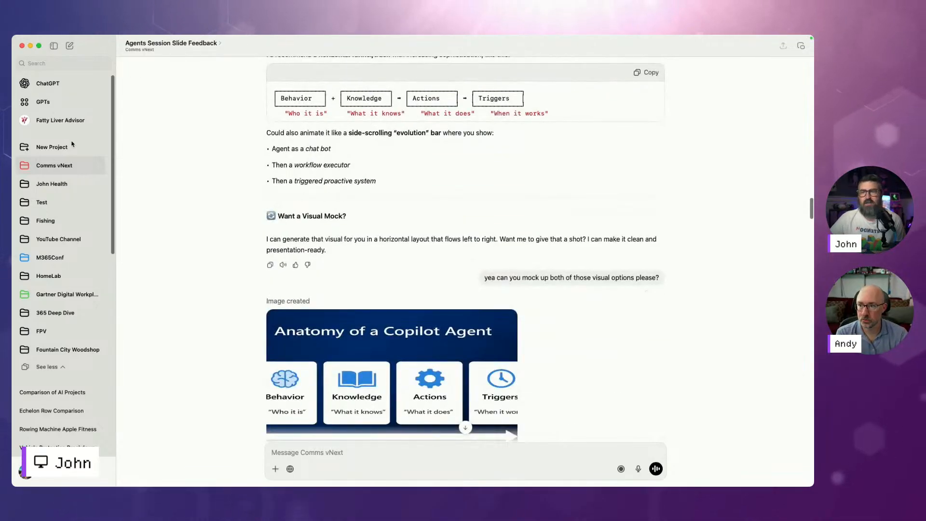
Step: Open the Pivoting Copilot Session chat in Comms vNext, preview its attached Message Center screenshot and highlight the opening prompt
{"action": "key", "text": "super+bracketleft"}
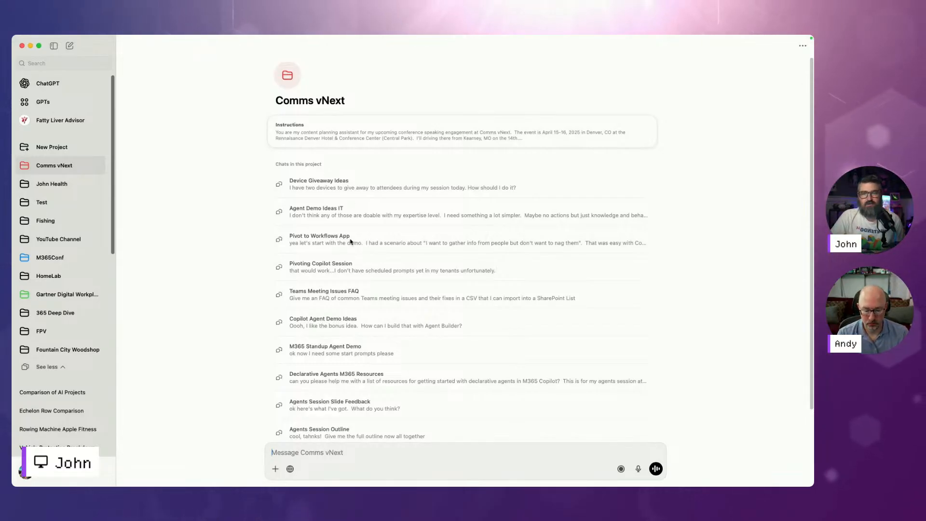
{"action": "left_click", "coordinate": [343, 270]}
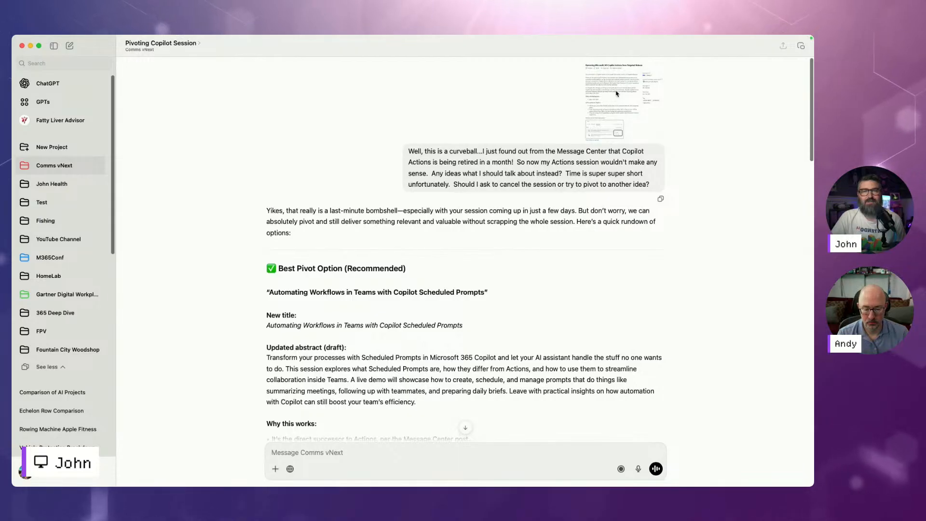
{"action": "left_click", "coordinate": [617, 93]}
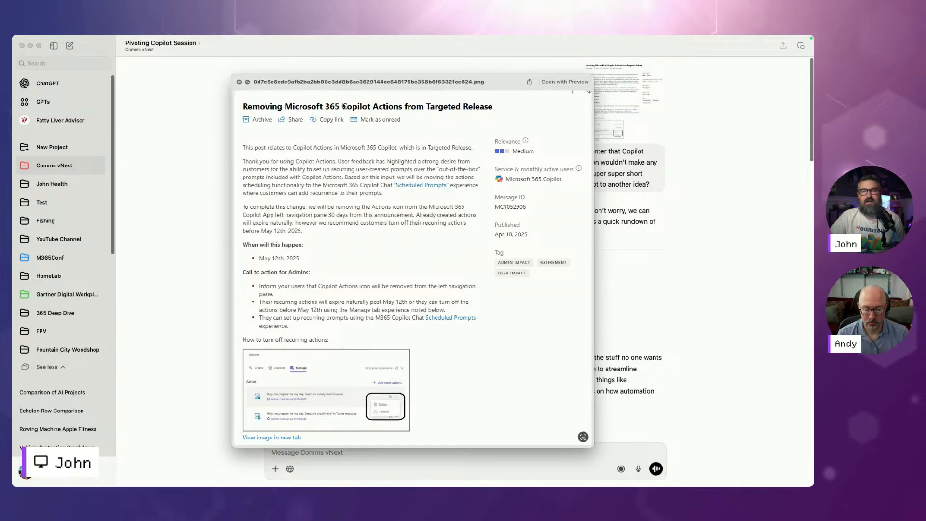
{"action": "key", "text": "Escape"}
{"action": "left_click_drag", "start_coordinate": [450, 151], "coordinate": [560, 180]}
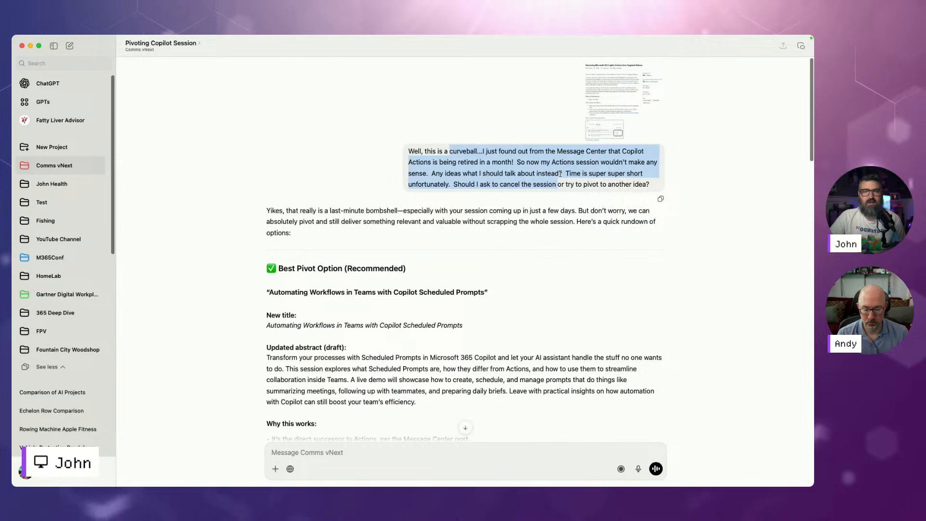
{"action": "left_click", "coordinate": [560, 174]}
Step: Read the suggested pivot, highlighting the recommended option and new title, and return to highlight the prompt about Copilot Actions being retired
{"action": "scroll", "coordinate": [510, 191], "scroll_direction": "down", "scroll_amount": 1}
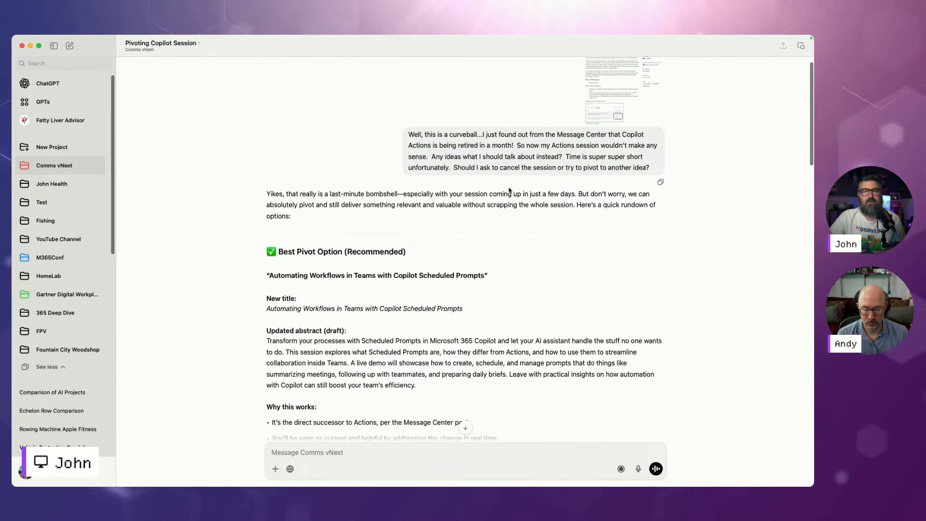
{"action": "scroll", "coordinate": [509, 190], "scroll_direction": "down", "scroll_amount": 5}
{"action": "left_click_drag", "start_coordinate": [290, 102], "coordinate": [479, 198]}
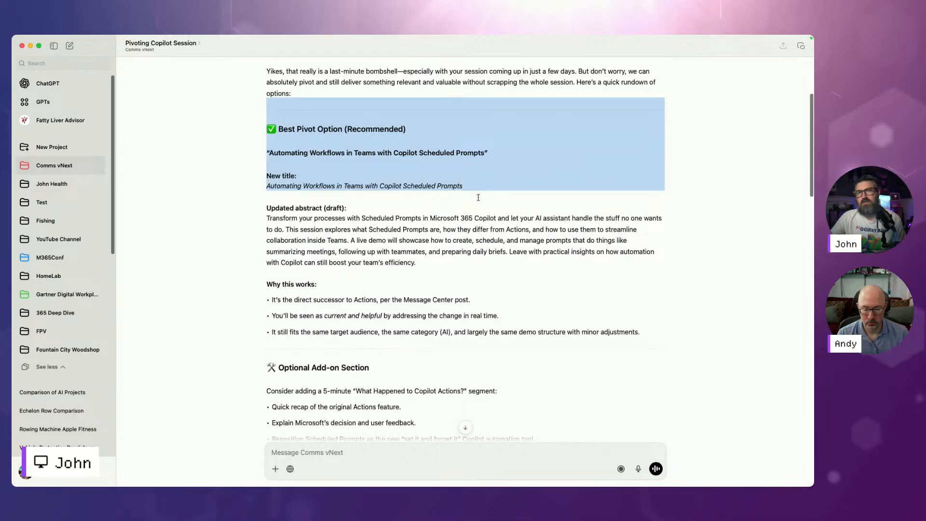
{"action": "scroll", "coordinate": [478, 197], "scroll_direction": "down", "scroll_amount": 3}
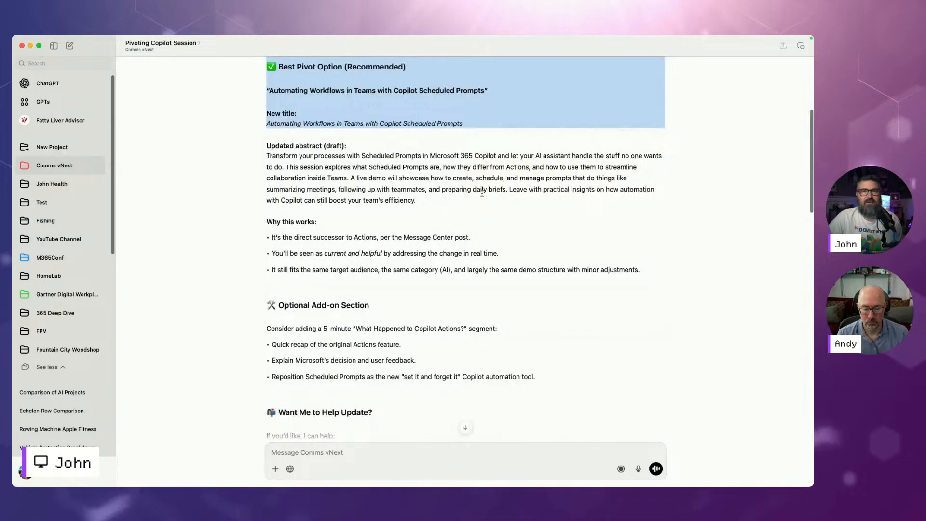
{"action": "left_click", "coordinate": [524, 188]}
{"action": "scroll", "coordinate": [524, 187], "scroll_direction": "up", "scroll_amount": 5}
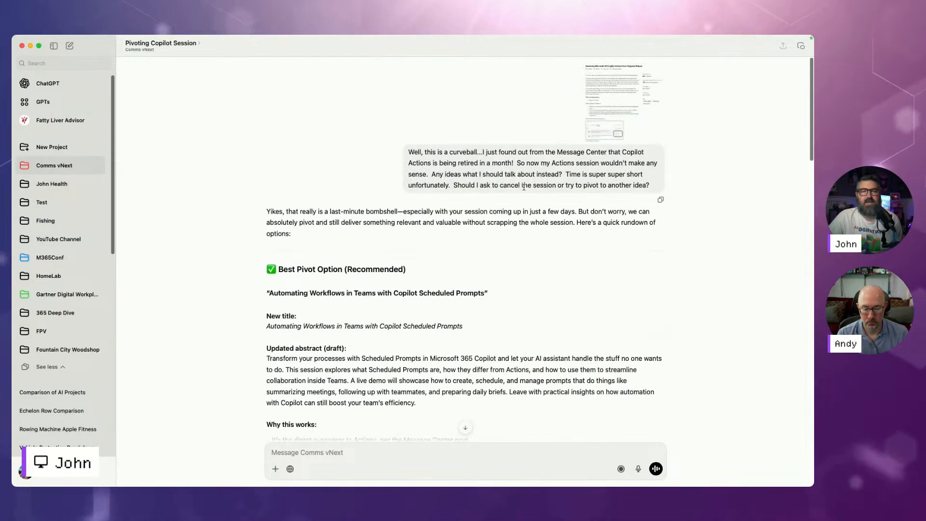
{"action": "left_click_drag", "start_coordinate": [534, 140], "coordinate": [598, 184]}
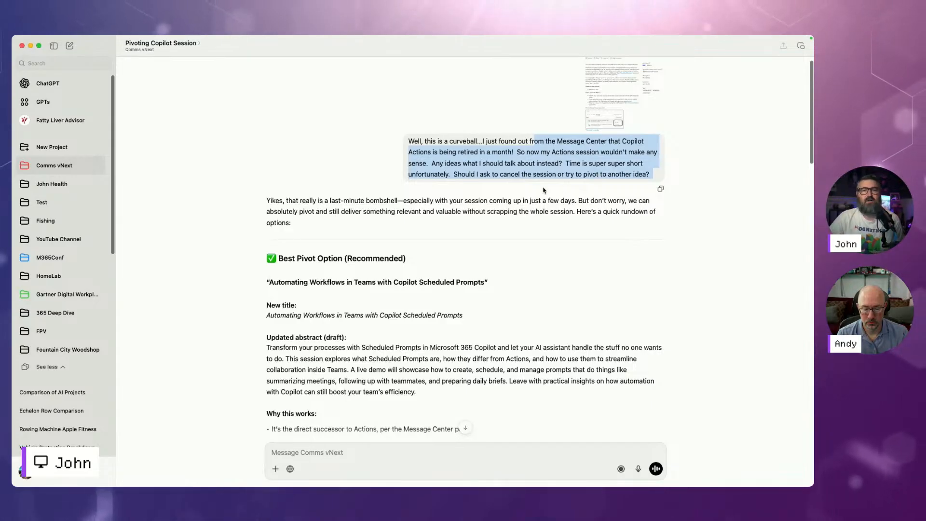
Step: Open the health project and view its list of lab report files, closing the list without changes
{"action": "mouse_move", "coordinate": [464, 37]}
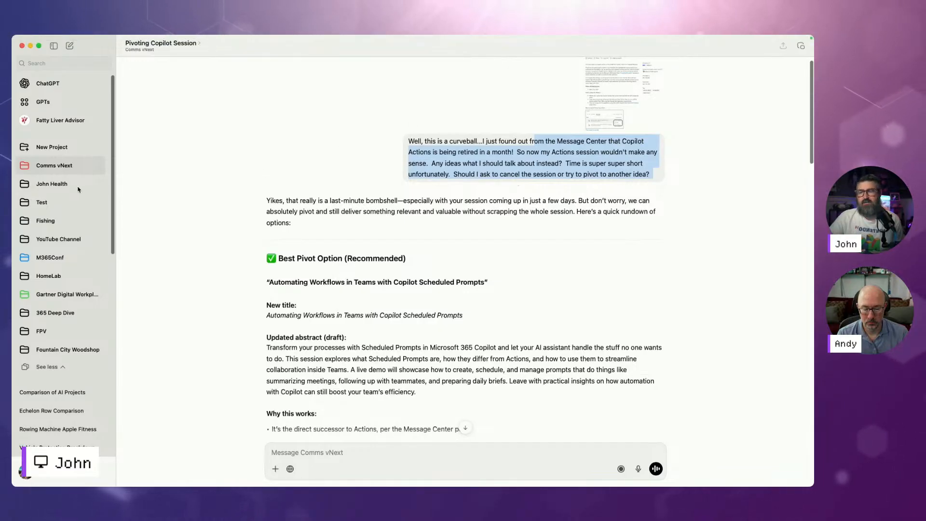
{"action": "left_click", "coordinate": [64, 185]}
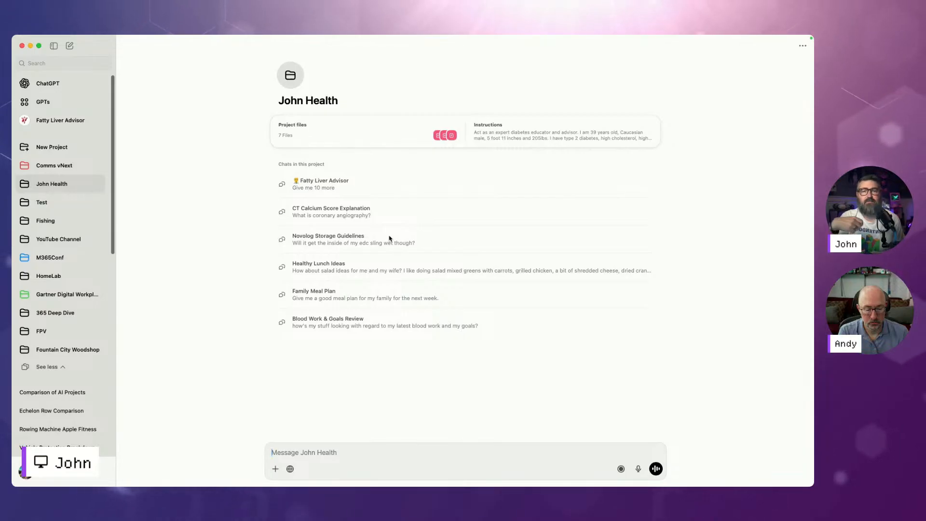
{"action": "left_click", "coordinate": [397, 140]}
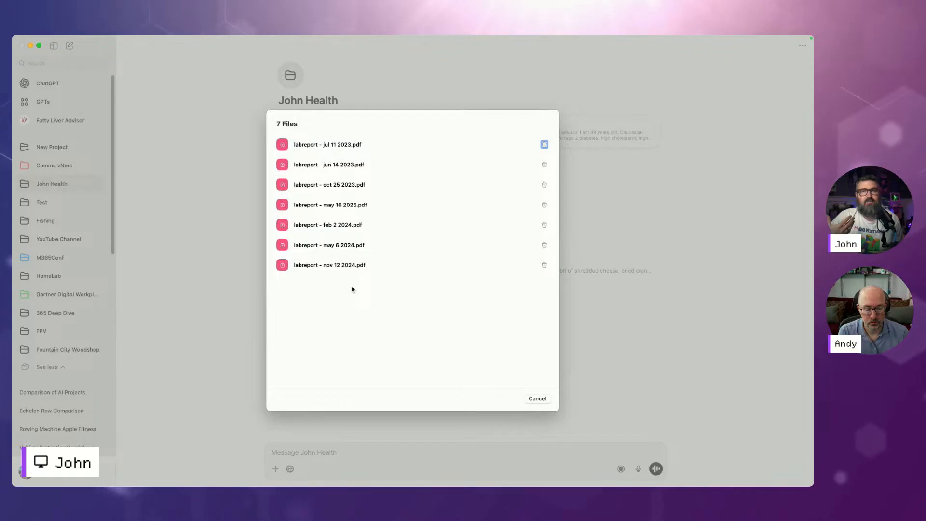
{"action": "left_click", "coordinate": [537, 399]}
Step: Open the health project's instructions and highlight the role, goals and diet situation sections, closing them without saving
{"action": "left_click", "coordinate": [502, 143]}
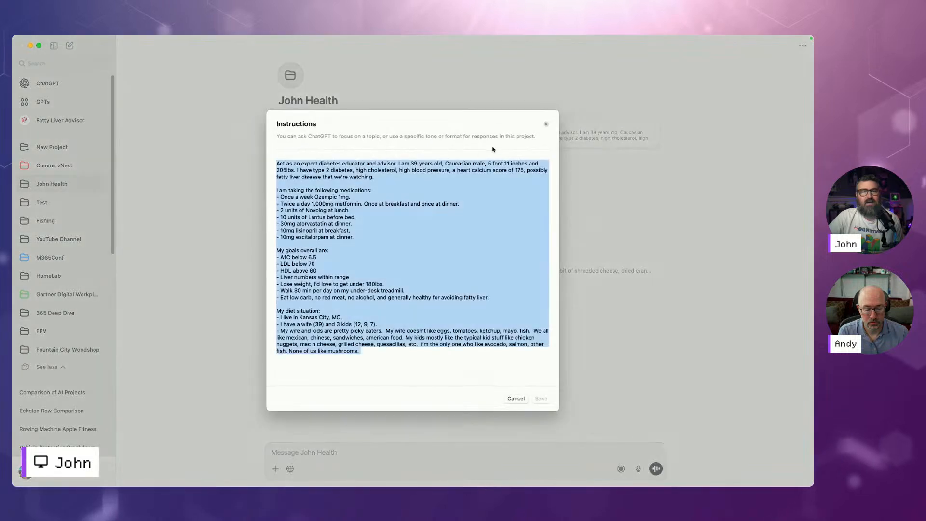
{"action": "left_click", "coordinate": [349, 197]}
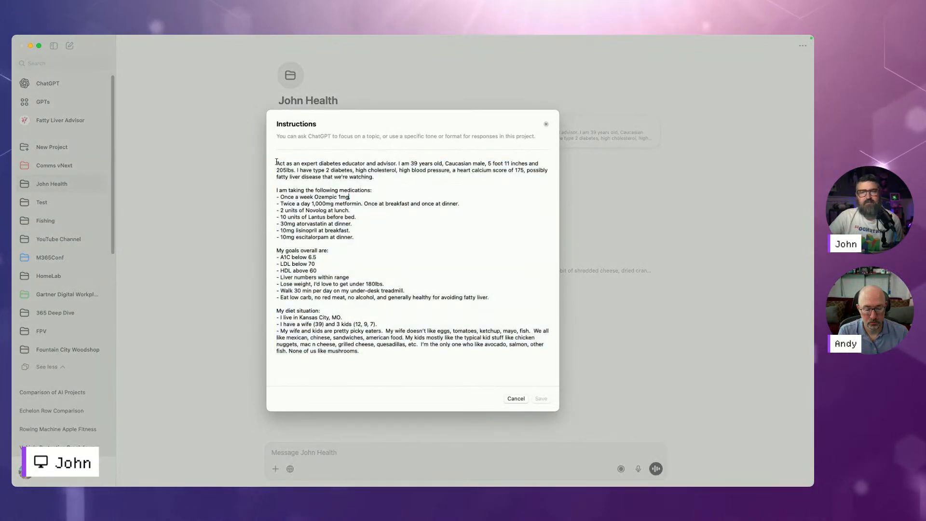
{"action": "left_click_drag", "start_coordinate": [276, 162], "coordinate": [424, 182]}
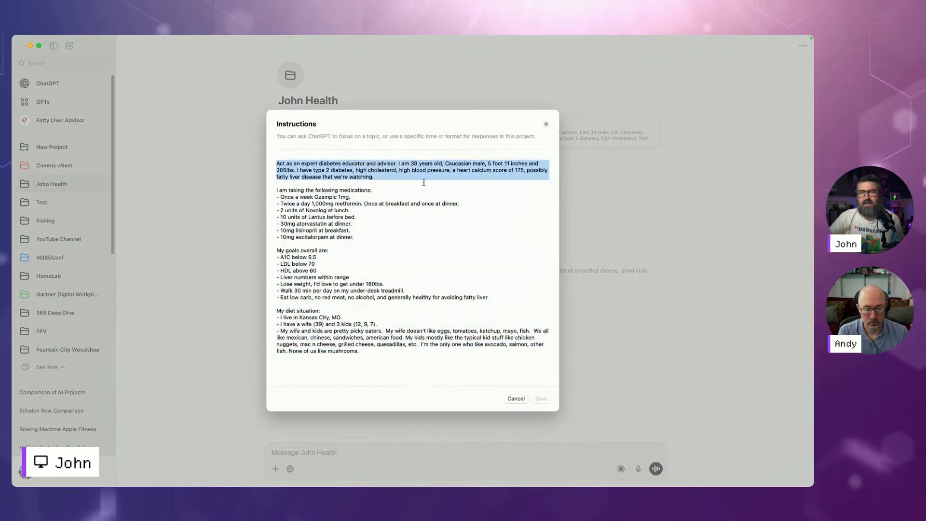
{"action": "left_click", "coordinate": [413, 187]}
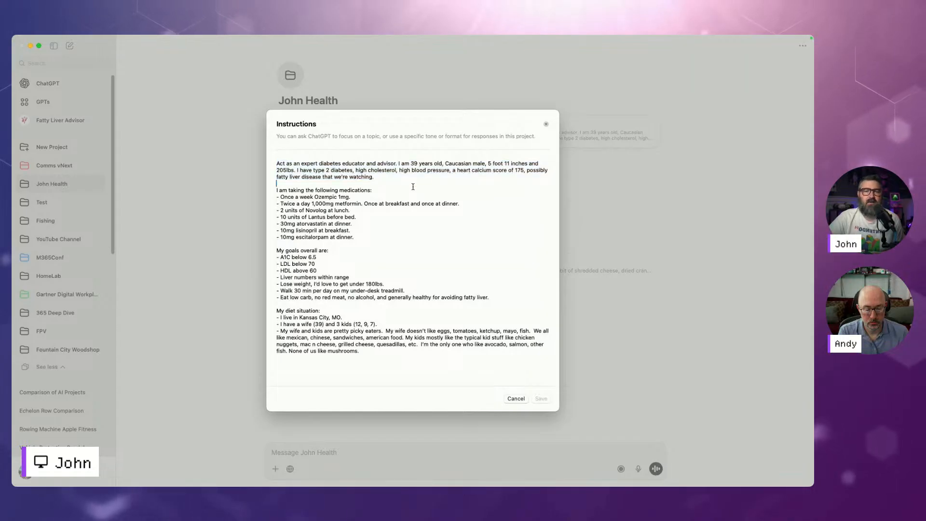
{"action": "left_click_drag", "start_coordinate": [413, 187], "coordinate": [398, 306]}
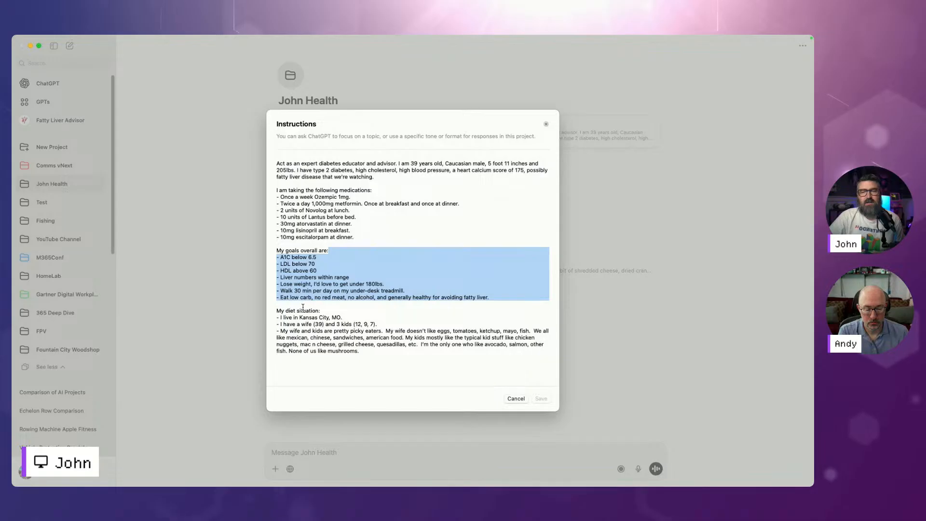
{"action": "left_click_drag", "start_coordinate": [303, 310], "coordinate": [460, 371]}
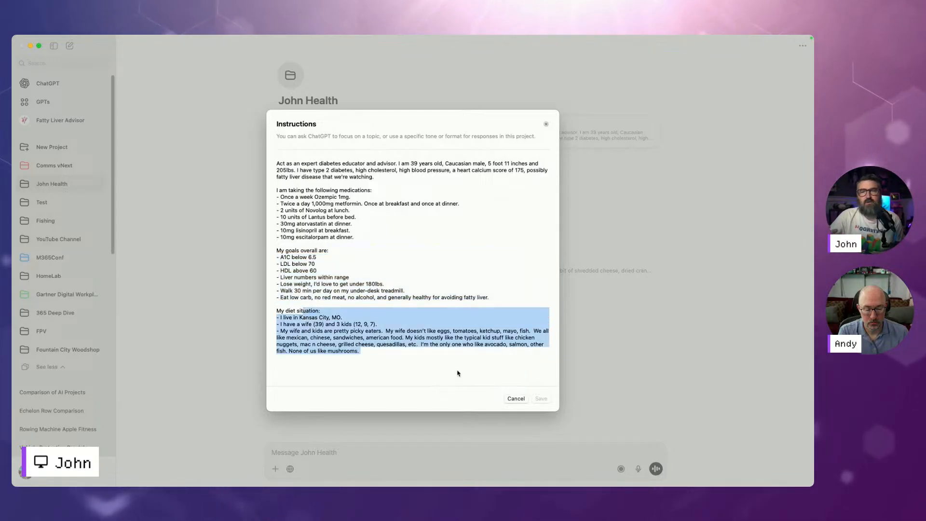
{"action": "triple_click", "coordinate": [330, 317]}
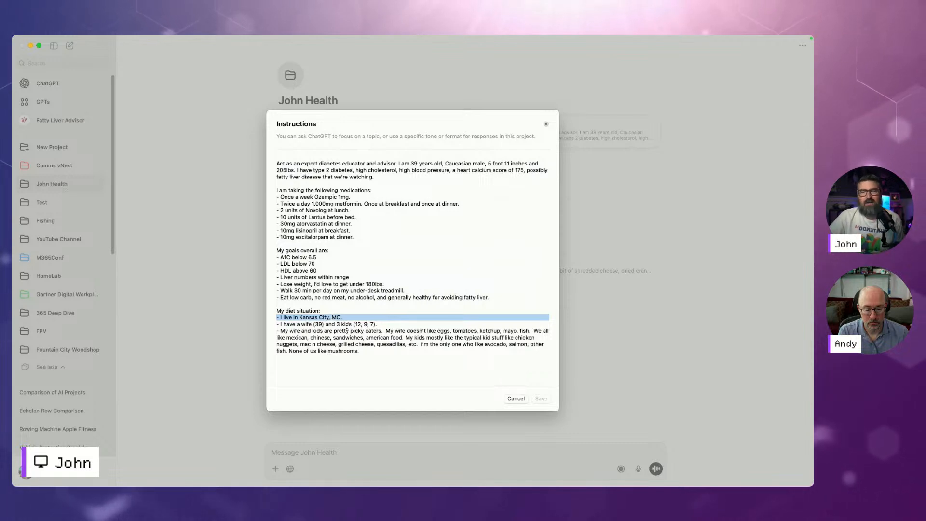
{"action": "left_click_drag", "start_coordinate": [347, 328], "coordinate": [377, 348]}
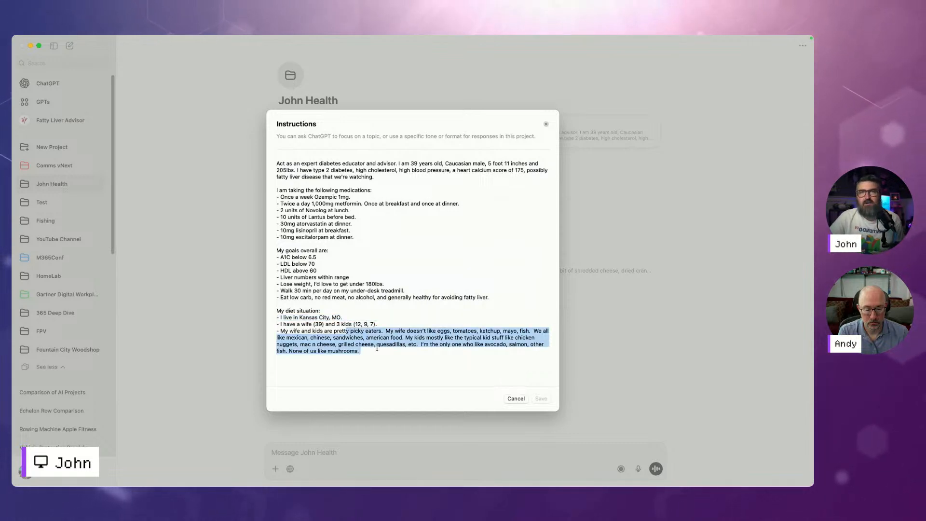
{"action": "left_click", "coordinate": [377, 348]}
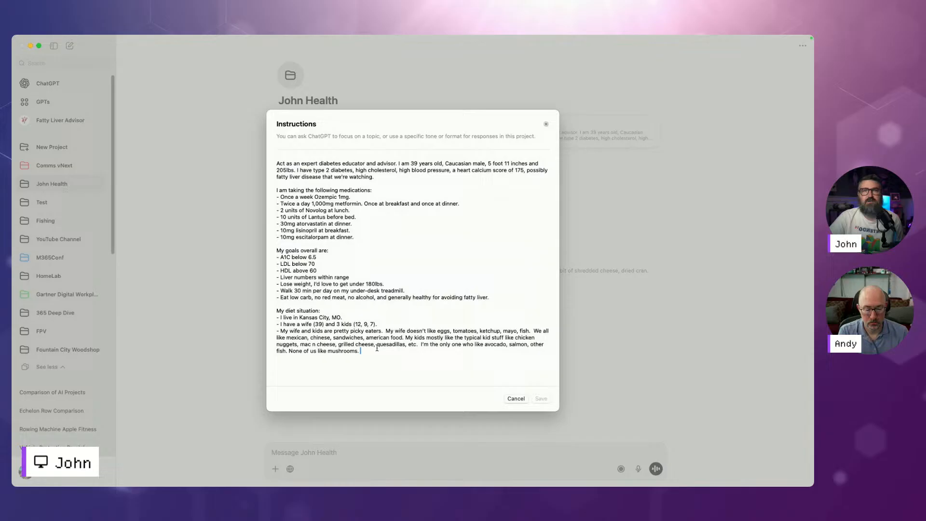
{"action": "left_click", "coordinate": [547, 125]}
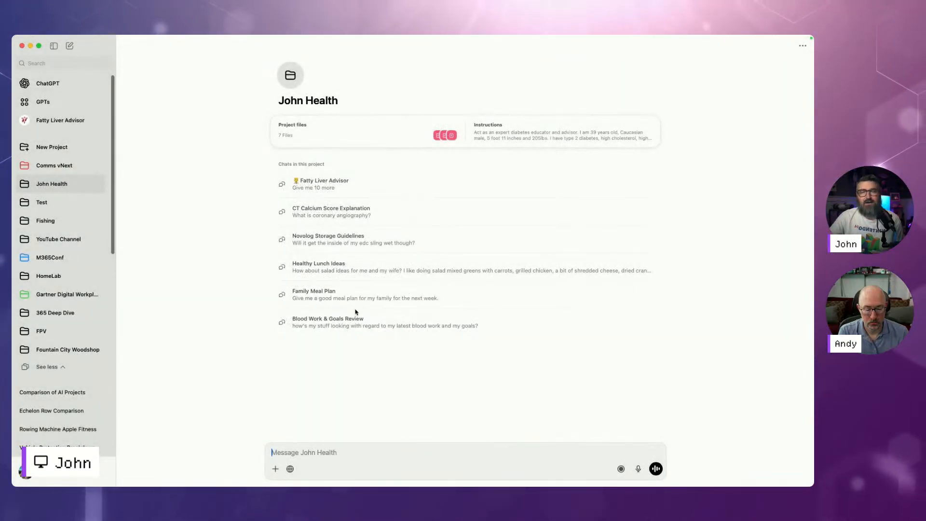
Step: Open the Blood Work & Goals Review chat in the health project and highlight its prompt and the A1C goal section
{"action": "left_click", "coordinate": [356, 316]}
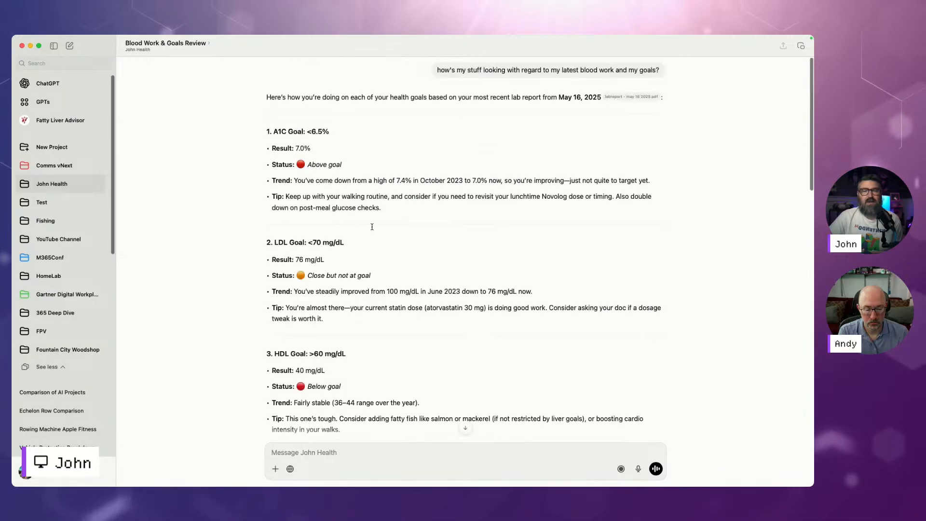
{"action": "left_click_drag", "start_coordinate": [438, 71], "coordinate": [579, 86]}
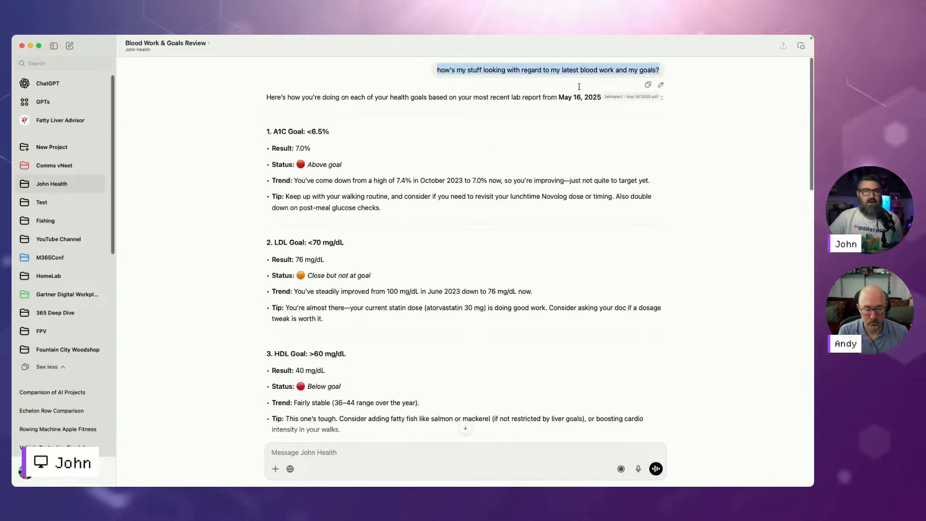
{"action": "left_click", "coordinate": [481, 75]}
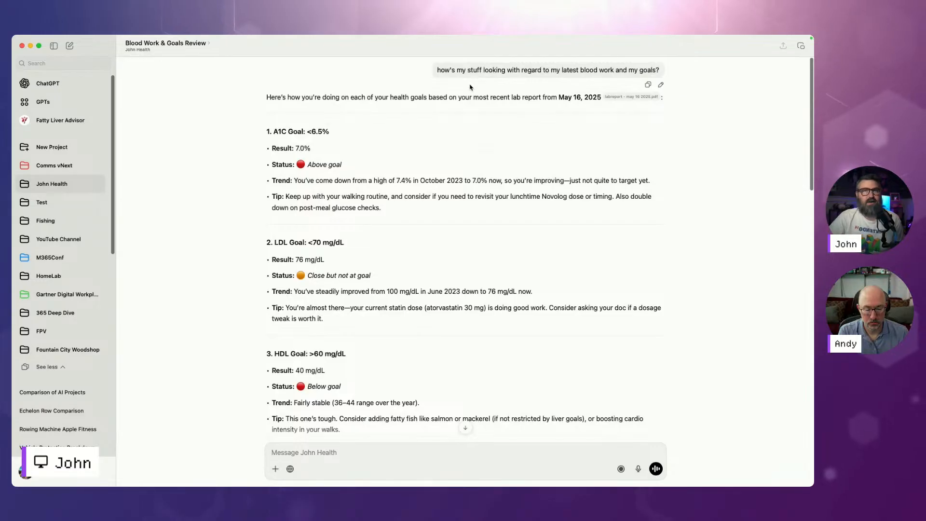
{"action": "scroll", "coordinate": [282, 125], "scroll_direction": "down", "scroll_amount": 1}
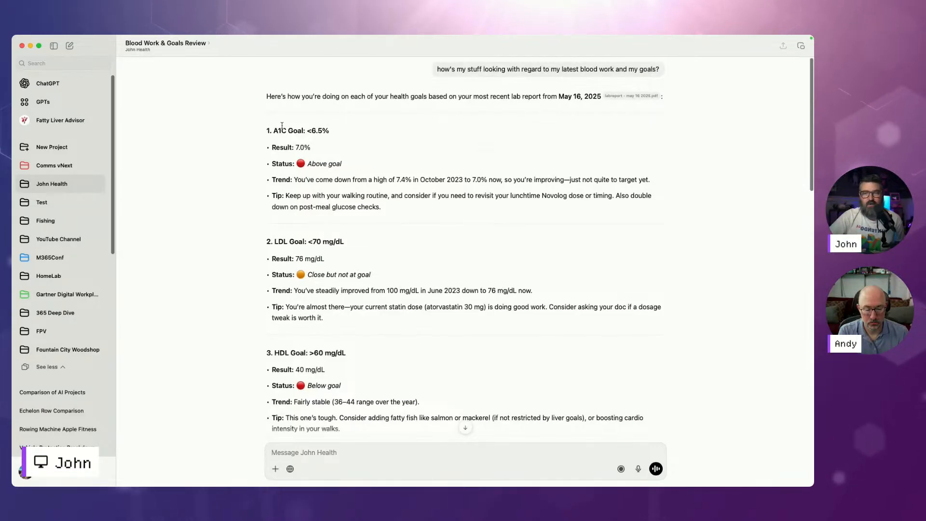
{"action": "left_click_drag", "start_coordinate": [259, 116], "coordinate": [411, 213]}
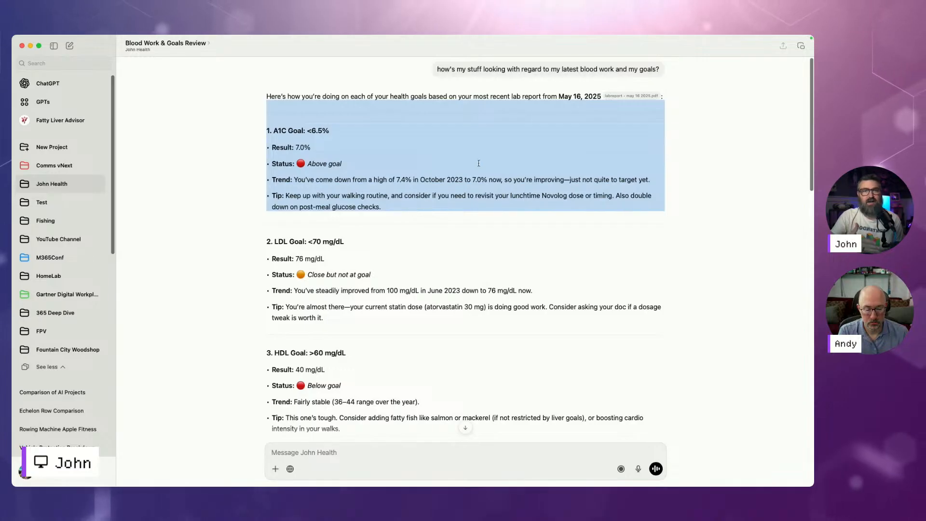
{"action": "left_click", "coordinate": [560, 98]}
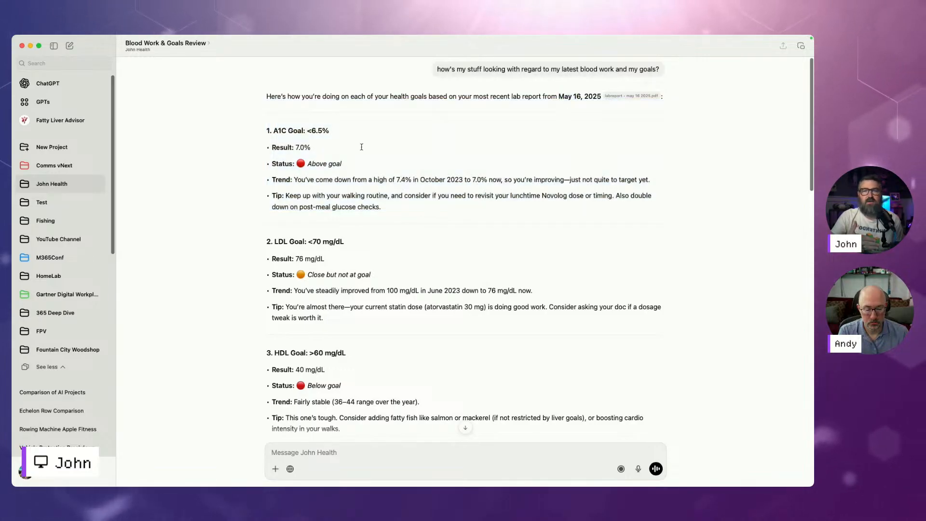
Step: Highlight all goal rows of the Summary Table at the end of the blood work review, and clear the highlight
{"action": "scroll", "coordinate": [356, 149], "scroll_direction": "down", "scroll_amount": 1}
{"action": "scroll", "coordinate": [316, 141], "scroll_direction": "down", "scroll_amount": 20}
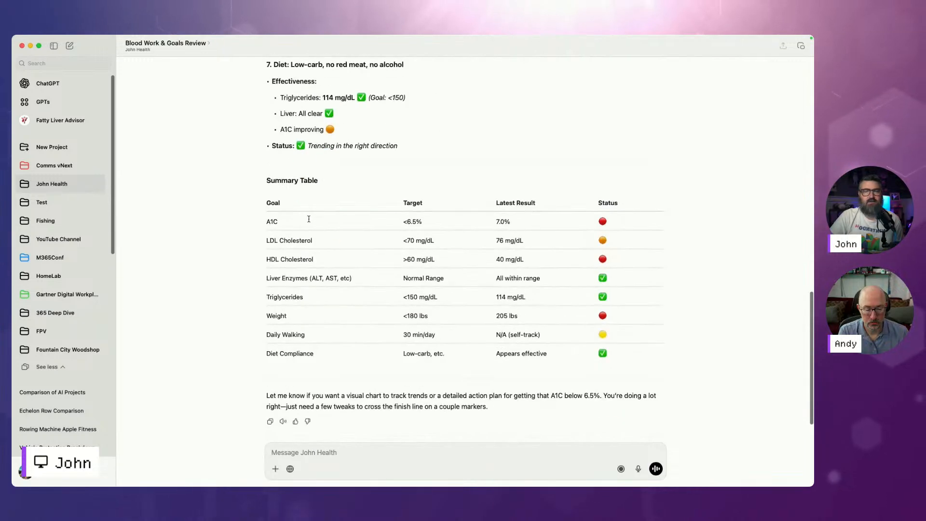
{"action": "left_click_drag", "start_coordinate": [277, 223], "coordinate": [611, 296]}
{"action": "left_click_drag", "start_coordinate": [610, 317], "coordinate": [611, 355]}
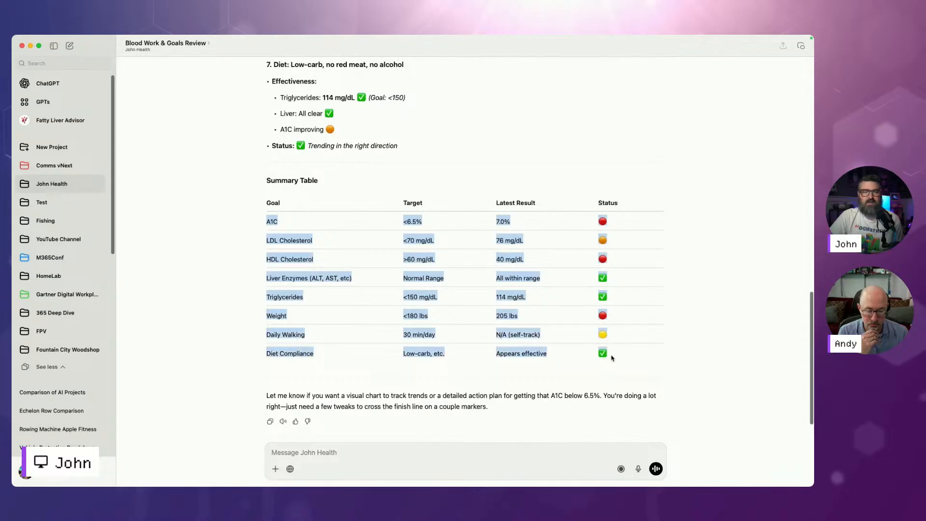
{"action": "left_click", "coordinate": [632, 337]}
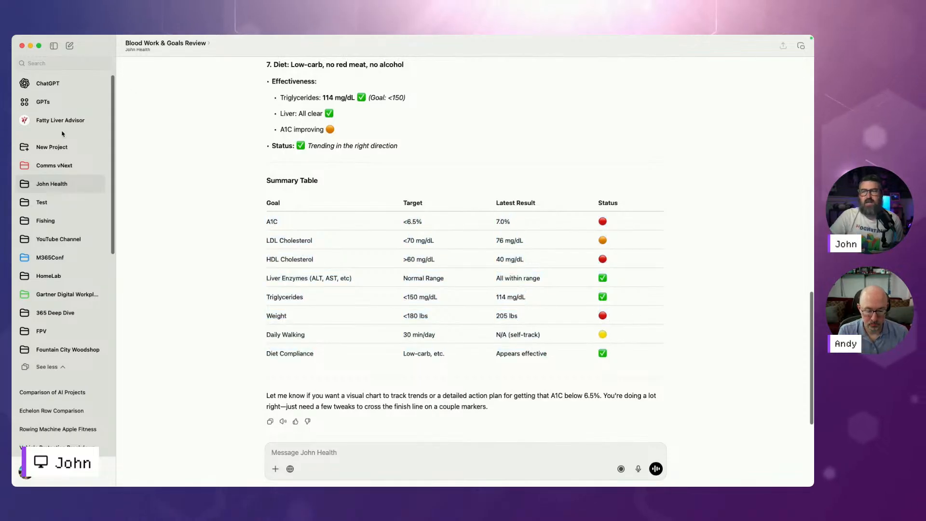
Step: Open the health project's Healthy Lunch Ideas chat and highlight the start of the reply that cites the lab results
{"action": "left_click", "coordinate": [53, 184]}
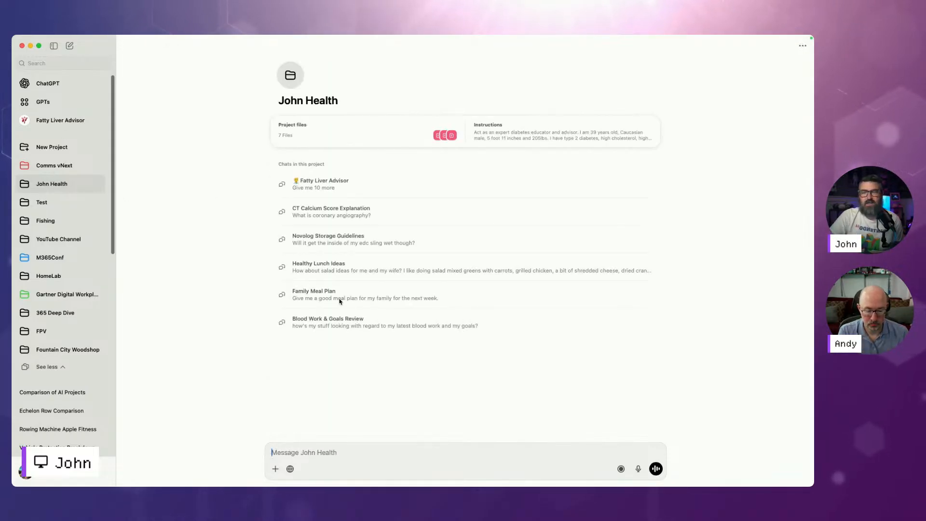
{"action": "left_click", "coordinate": [319, 272]}
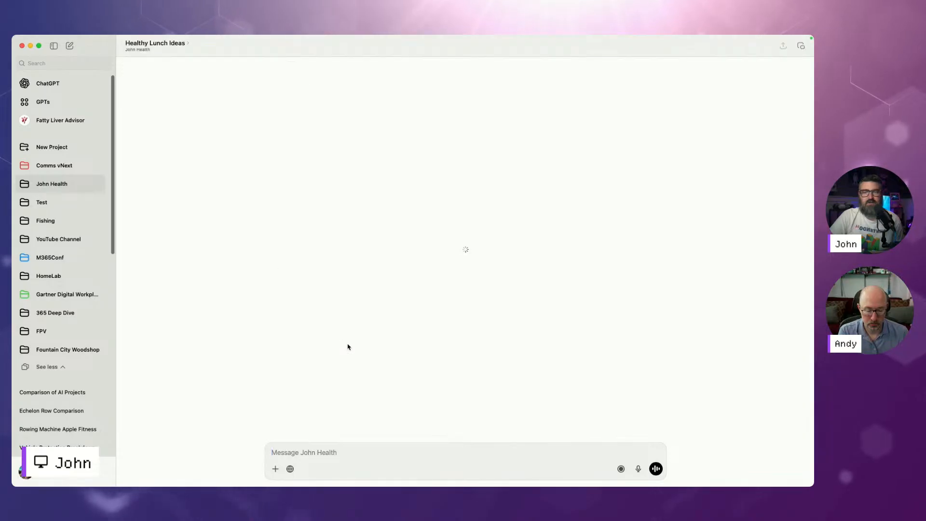
{"action": "scroll", "coordinate": [365, 290], "scroll_direction": "up", "scroll_amount": 15}
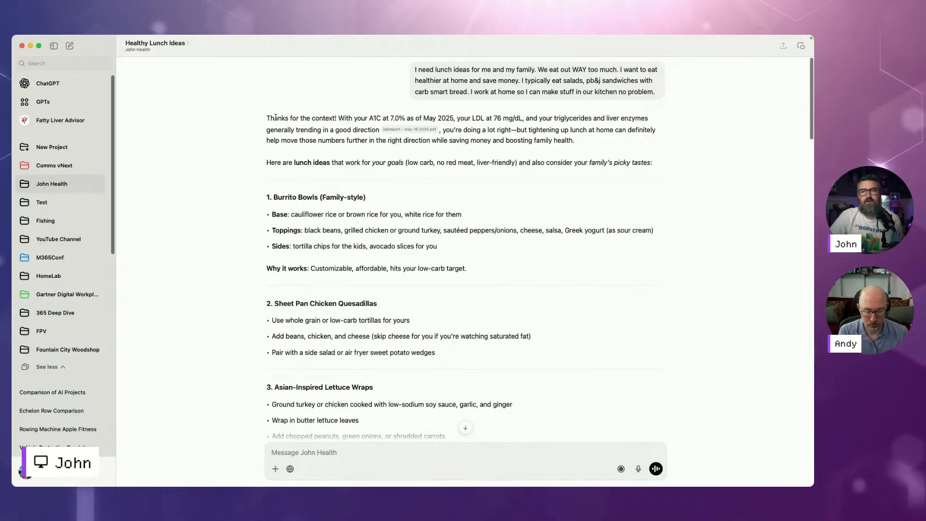
{"action": "left_click_drag", "start_coordinate": [276, 112], "coordinate": [501, 126]}
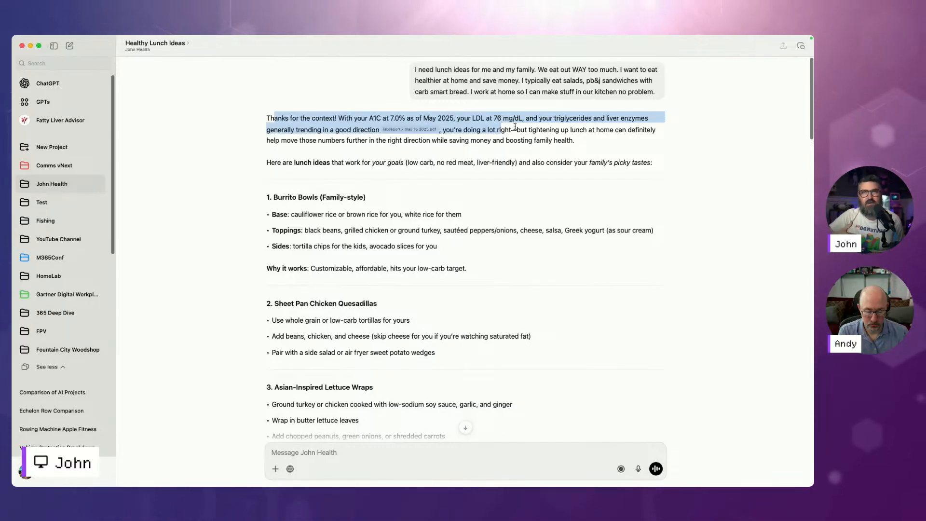
{"action": "left_click", "coordinate": [475, 154]}
Step: Highlight the lunch suggestions from the burrito bowls through the lettuce wraps, and return to the health project's overview
{"action": "scroll", "coordinate": [474, 179], "scroll_direction": "down", "scroll_amount": 3}
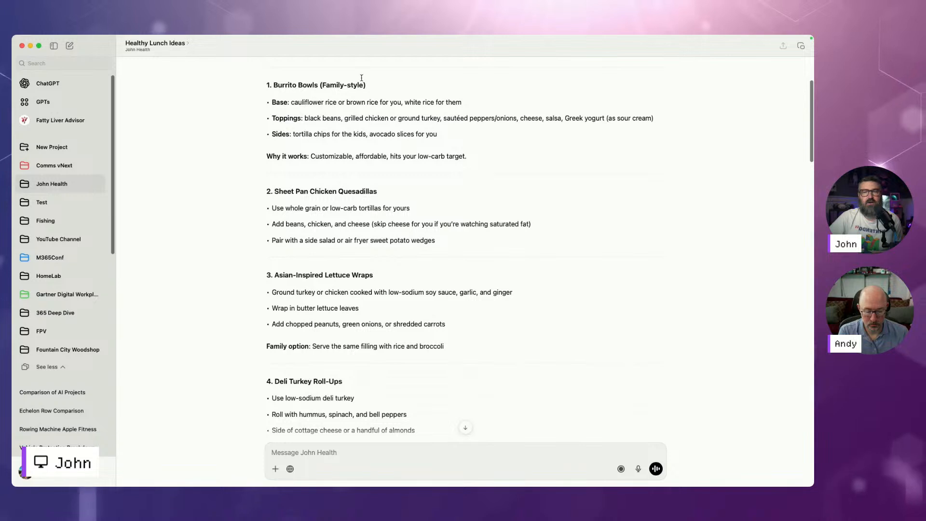
{"action": "left_click_drag", "start_coordinate": [362, 78], "coordinate": [415, 148]}
{"action": "left_click_drag", "start_coordinate": [463, 176], "coordinate": [467, 356]}
{"action": "left_click", "coordinate": [466, 355]}
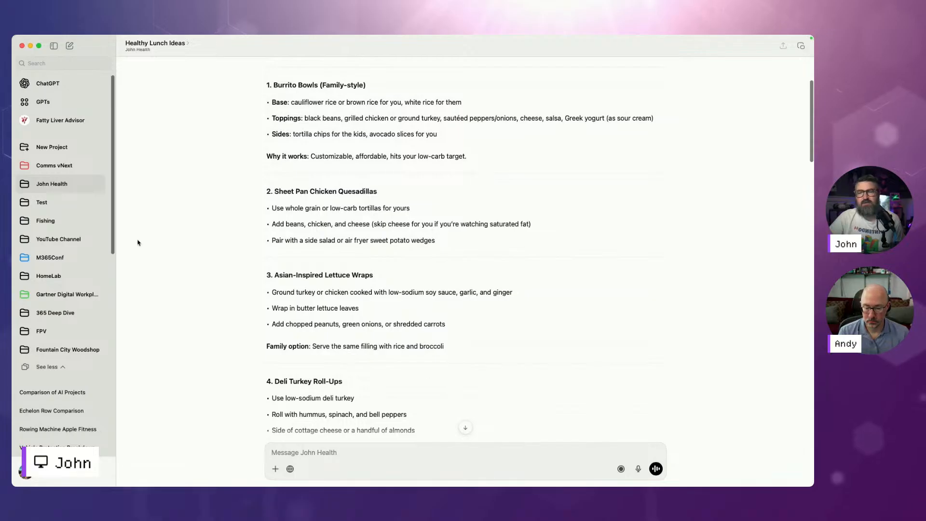
{"action": "left_click", "coordinate": [71, 184]}
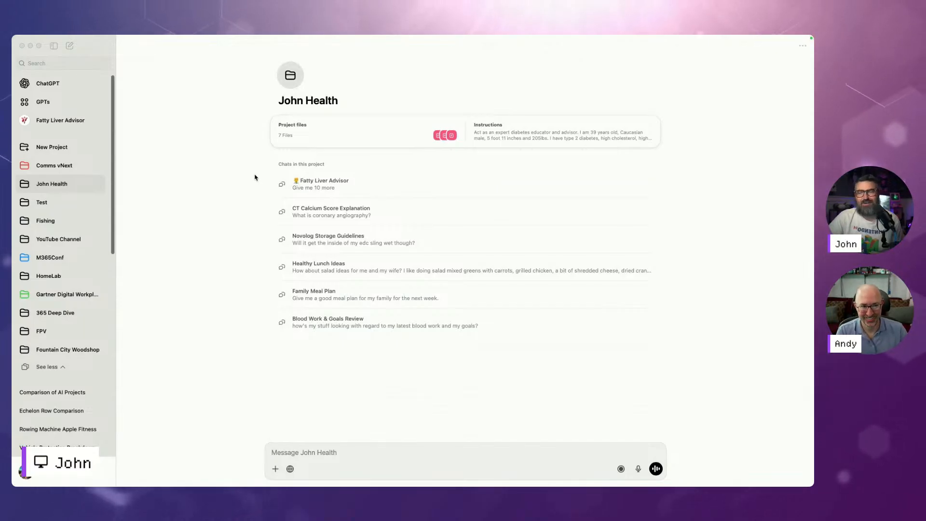
{"action": "left_click", "coordinate": [228, 181]}
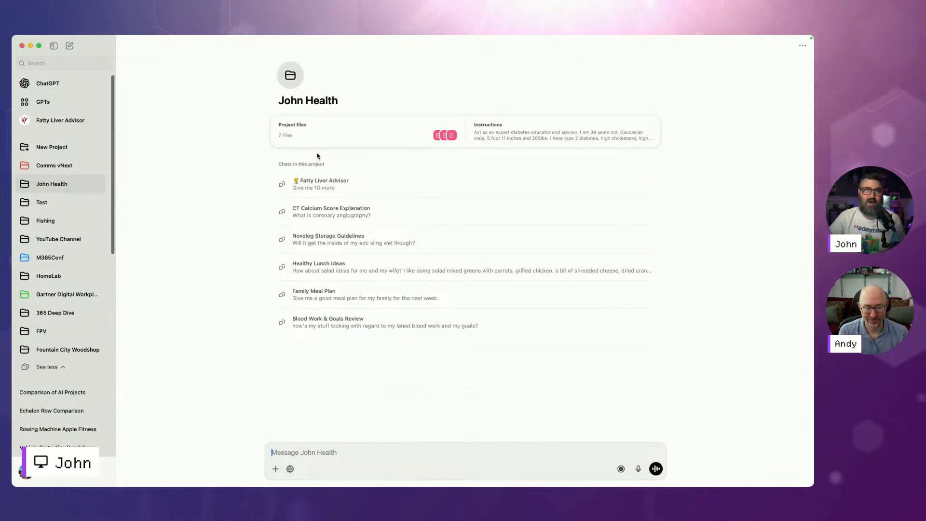
Step: Switch to M365 Copilot Notebooks, open the M365Conf Workshop notebook and look through its list of references
{"action": "key", "text": "ctrl+Up"}
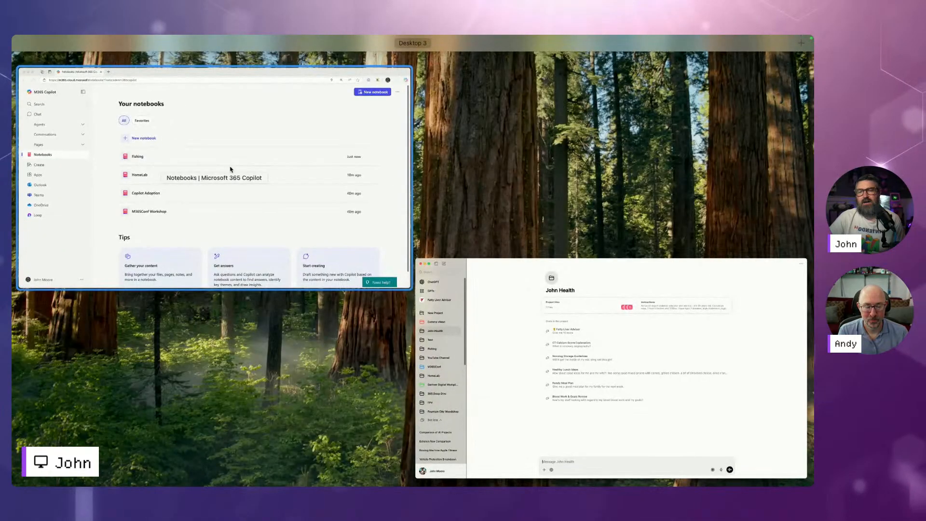
{"action": "left_click", "coordinate": [230, 169]}
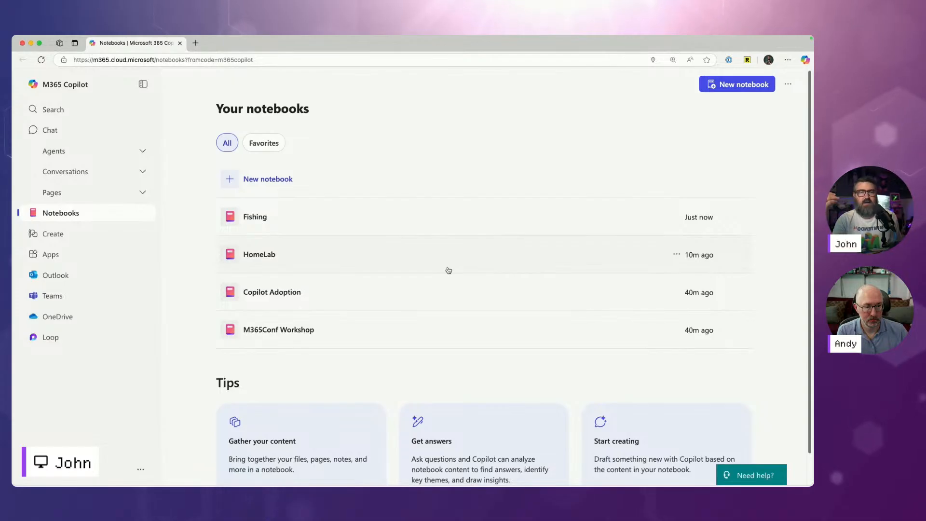
{"action": "left_click", "coordinate": [258, 331]}
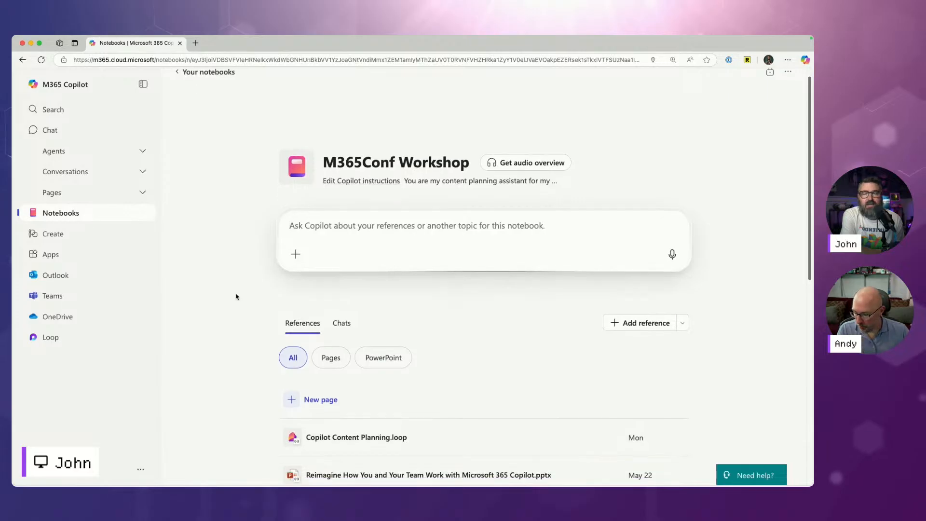
{"action": "scroll", "coordinate": [236, 294], "scroll_direction": "down", "scroll_amount": 8}
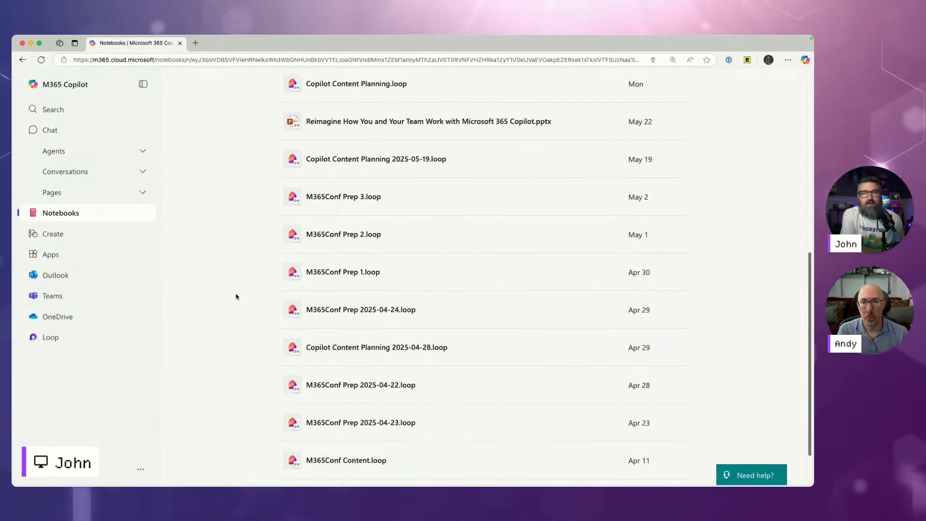
{"action": "scroll", "coordinate": [236, 297], "scroll_direction": "up", "scroll_amount": 5}
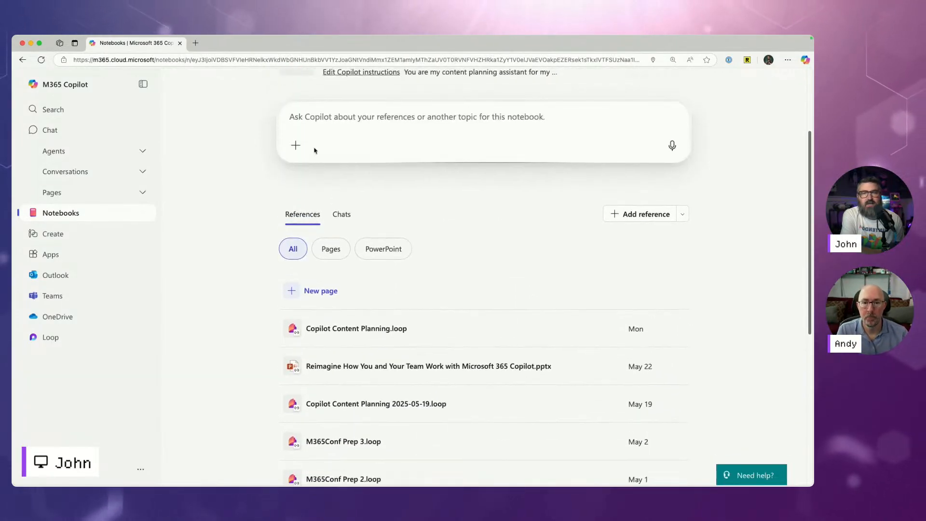
Step: Open the notebook's Copilot instructions, highlight the breakout session and workshop descriptions, read to the About me section and close without saving
{"action": "left_click", "coordinate": [362, 72]}
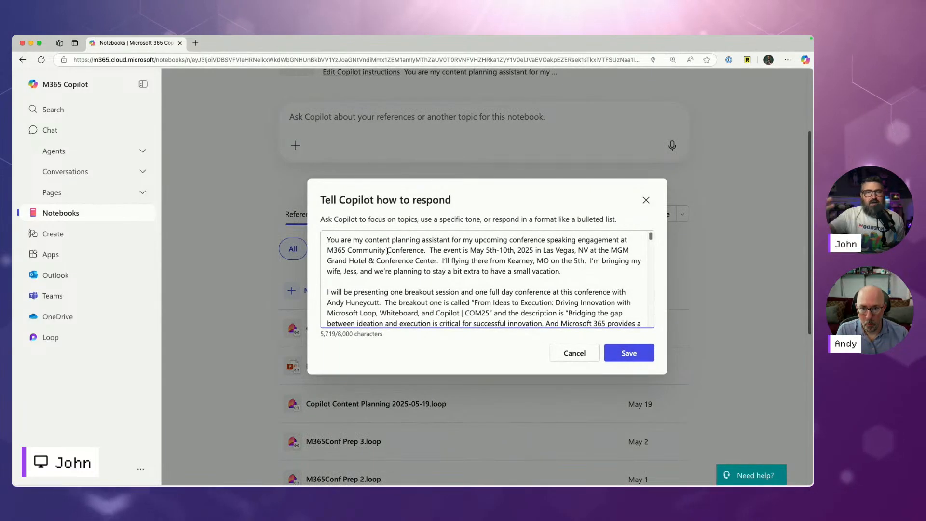
{"action": "left_click_drag", "start_coordinate": [361, 293], "coordinate": [543, 300]}
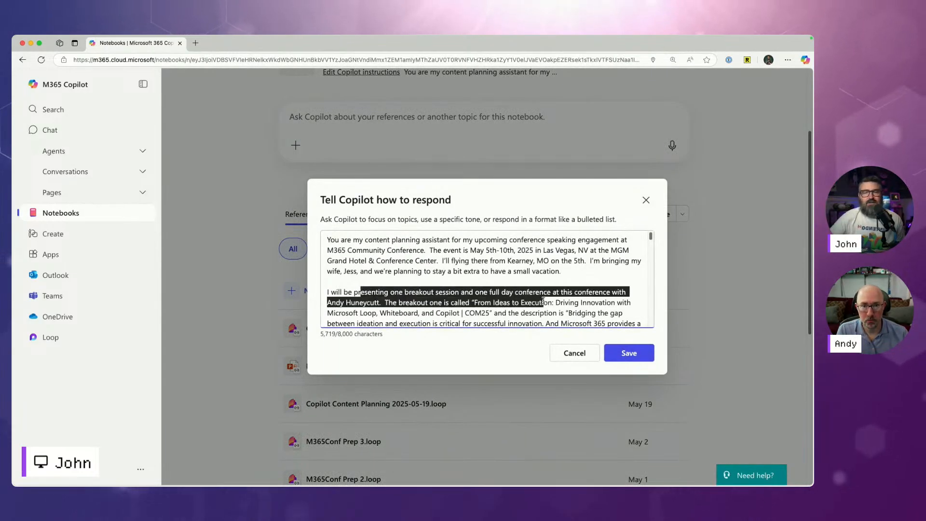
{"action": "scroll", "coordinate": [543, 300], "scroll_direction": "down", "scroll_amount": 4}
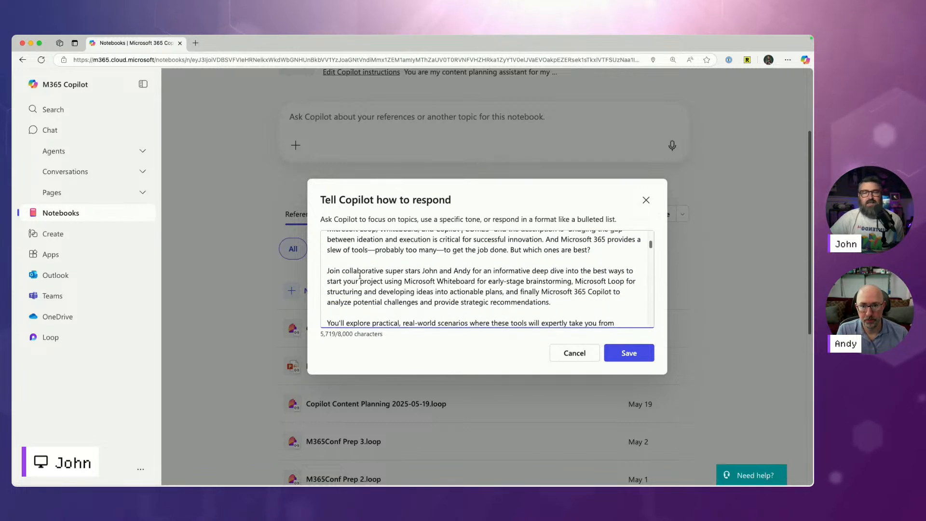
{"action": "scroll", "coordinate": [424, 295], "scroll_direction": "down", "scroll_amount": 5}
{"action": "scroll", "coordinate": [351, 260], "scroll_direction": "down", "scroll_amount": 3}
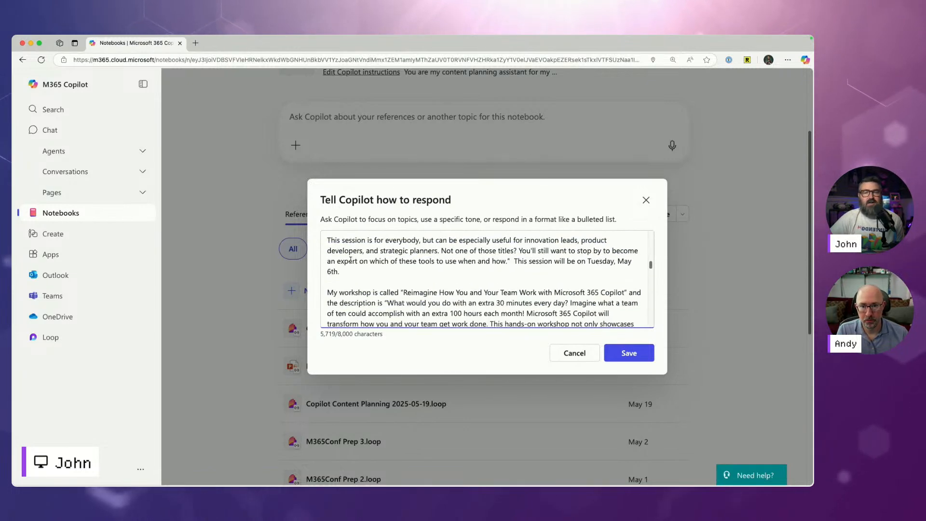
{"action": "left_click_drag", "start_coordinate": [381, 291], "coordinate": [468, 305]}
{"action": "scroll", "coordinate": [469, 306], "scroll_direction": "down", "scroll_amount": 4}
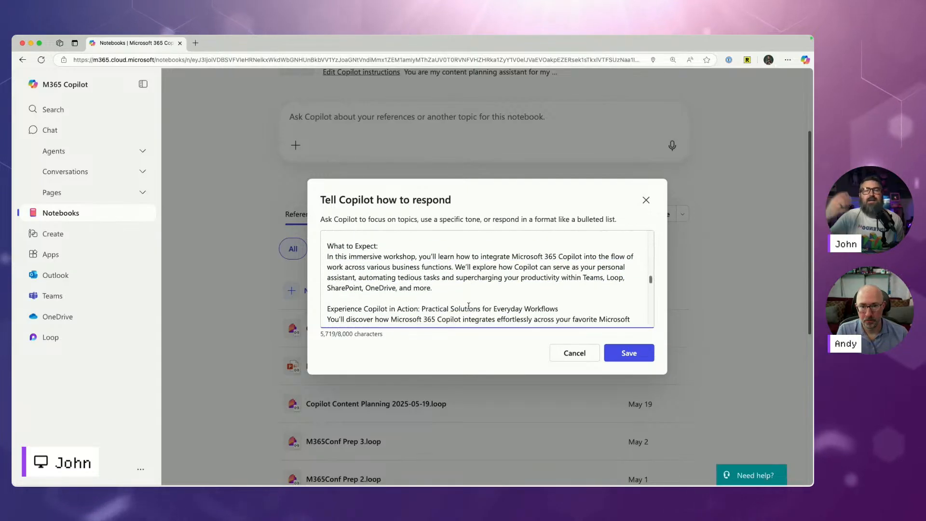
{"action": "scroll", "coordinate": [469, 306], "scroll_direction": "down", "scroll_amount": 2}
{"action": "scroll", "coordinate": [469, 306], "scroll_direction": "down", "scroll_amount": 3}
{"action": "scroll", "coordinate": [468, 303], "scroll_direction": "down", "scroll_amount": 5}
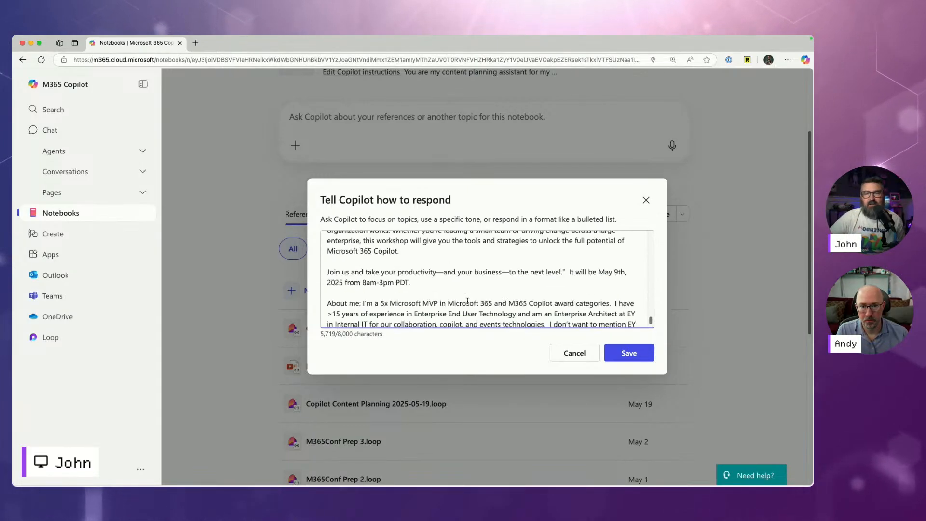
{"action": "left_click", "coordinate": [258, 300]}
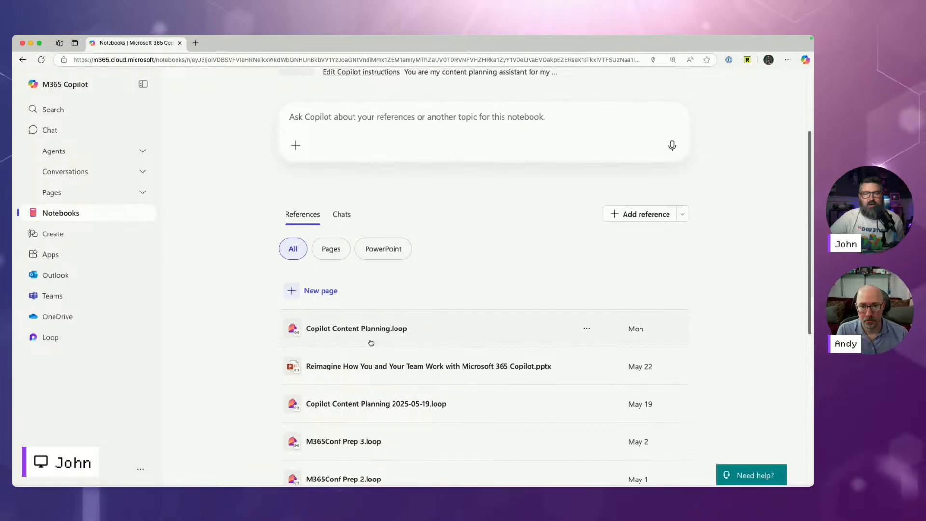
Step: Browse the files available to add as notebook references, search them for "planning" and cancel without adding any
{"action": "scroll", "coordinate": [444, 365], "scroll_direction": "down", "scroll_amount": 4}
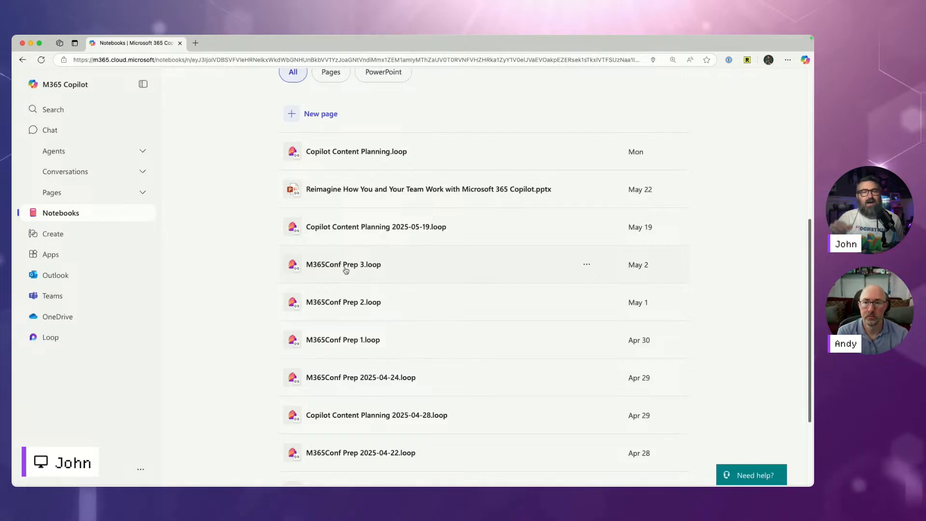
{"action": "scroll", "coordinate": [346, 270], "scroll_direction": "up", "scroll_amount": 6}
{"action": "scroll", "coordinate": [466, 333], "scroll_direction": "down", "scroll_amount": 3}
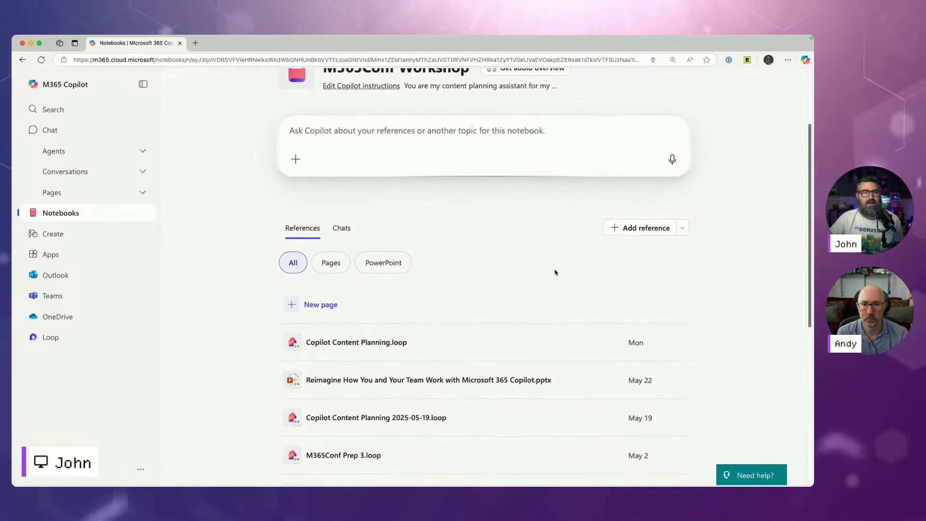
{"action": "left_click", "coordinate": [640, 228]}
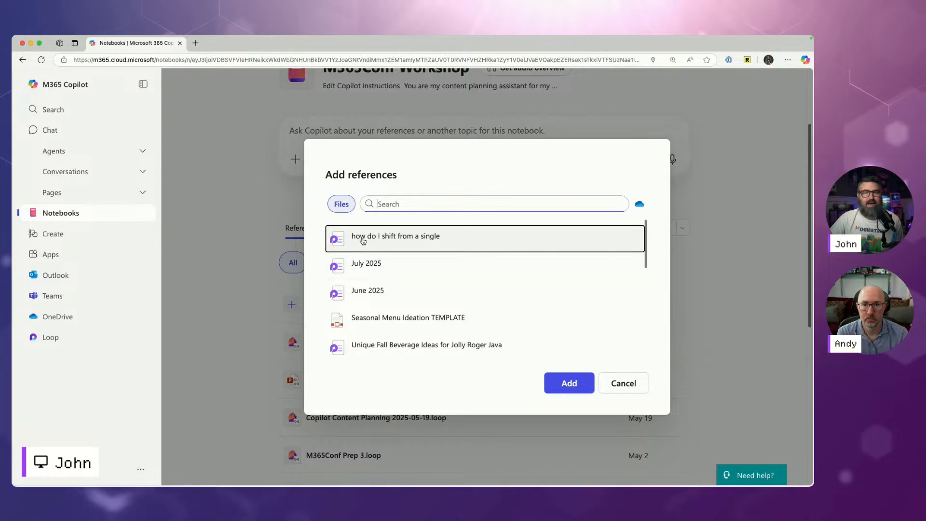
{"action": "scroll", "coordinate": [389, 304], "scroll_direction": "down", "scroll_amount": 2}
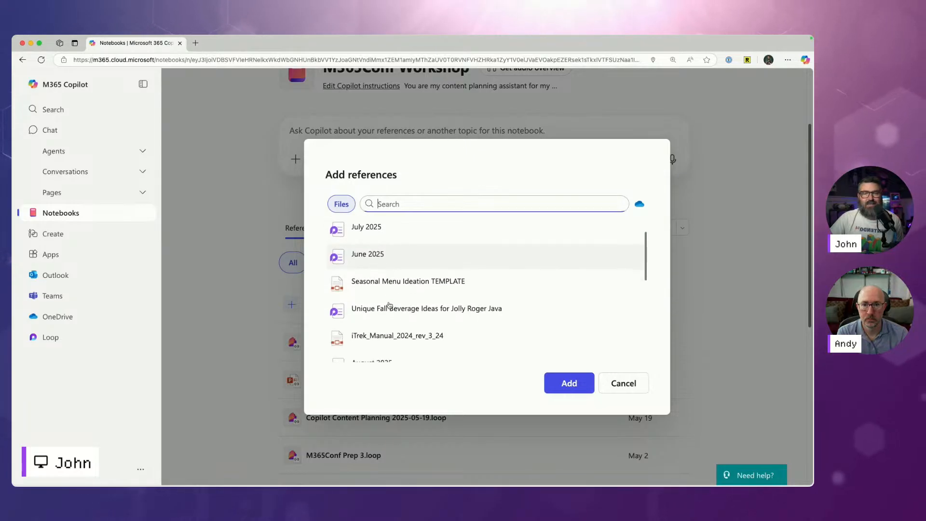
{"action": "scroll", "coordinate": [388, 305], "scroll_direction": "down", "scroll_amount": 2}
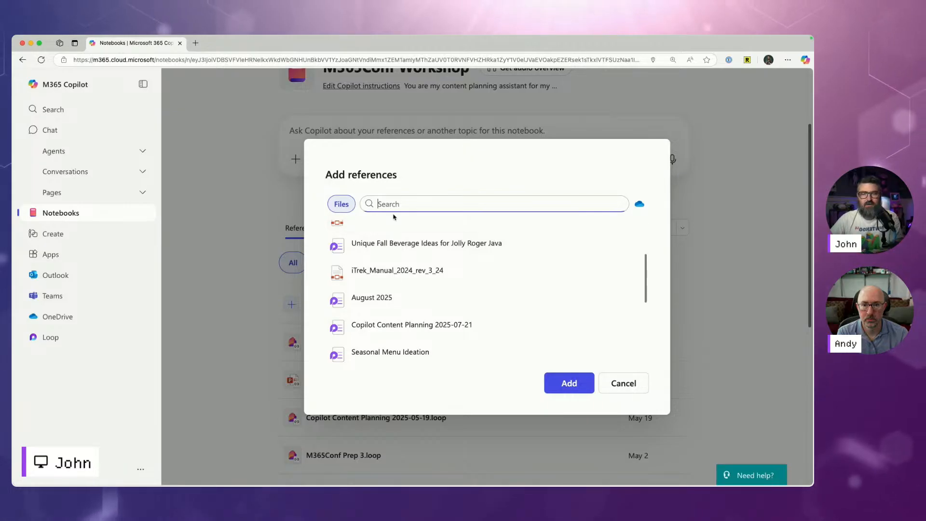
{"action": "type", "text": "planning"}
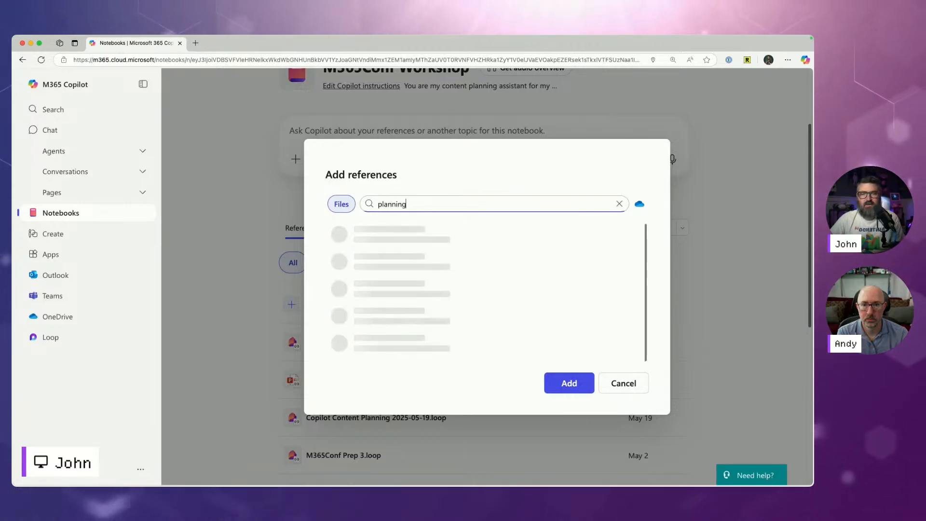
{"action": "scroll", "coordinate": [436, 300], "scroll_direction": "down", "scroll_amount": 1}
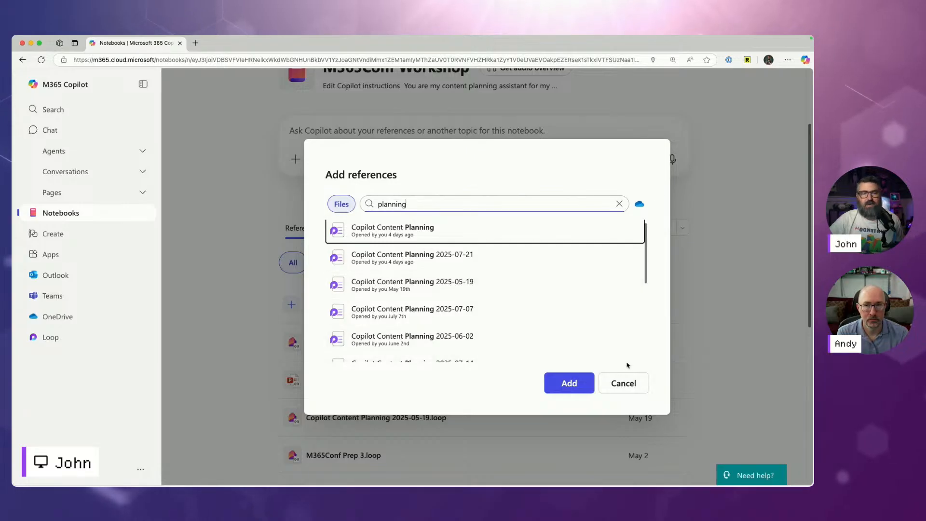
{"action": "left_click", "coordinate": [623, 383]}
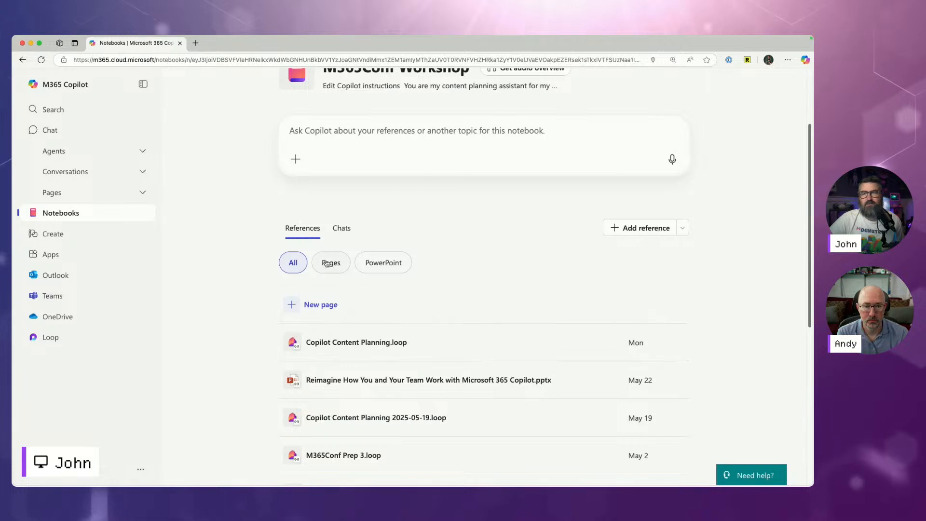
Step: Filter the notebook's references to PowerPoint files and spotlight the Reimagine How You and Your Team Work with Microsoft 365 Copilot presentation
{"action": "left_click", "coordinate": [383, 262]}
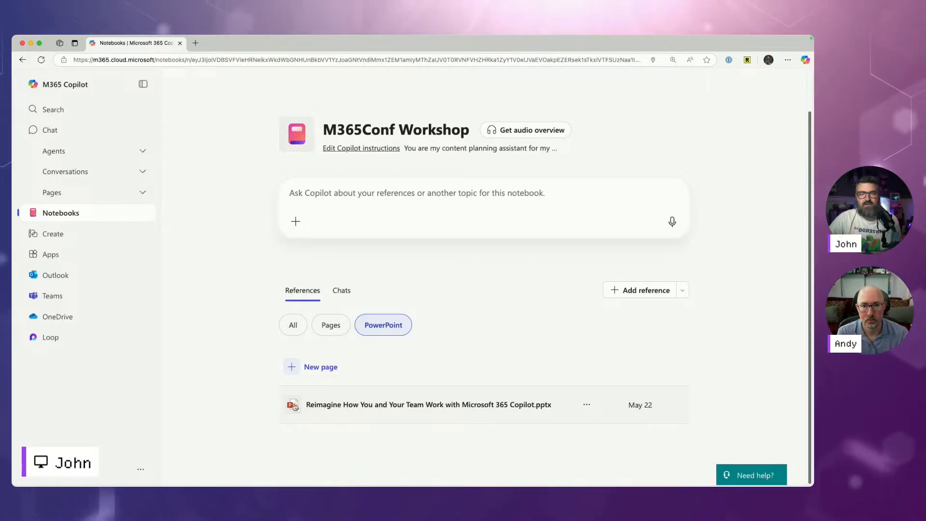
{"action": "key", "text": "F1"}
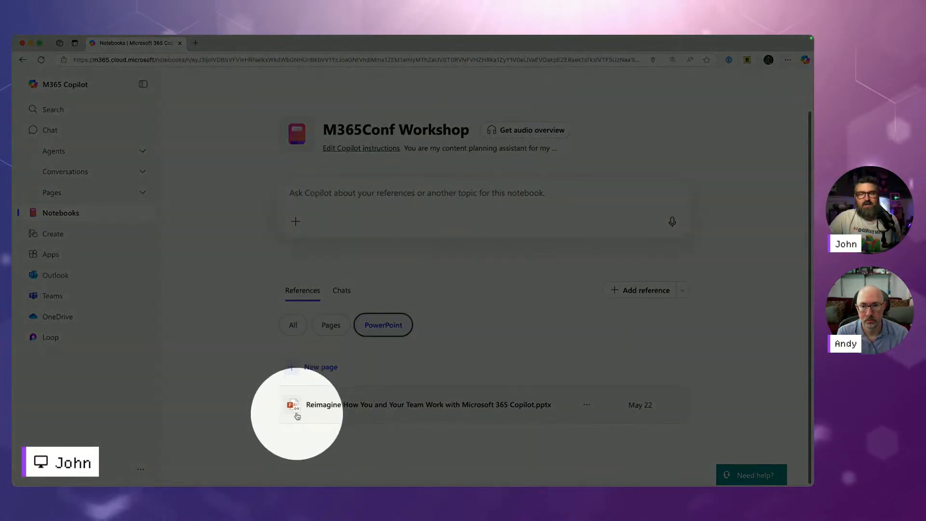
{"action": "key", "text": "F1"}
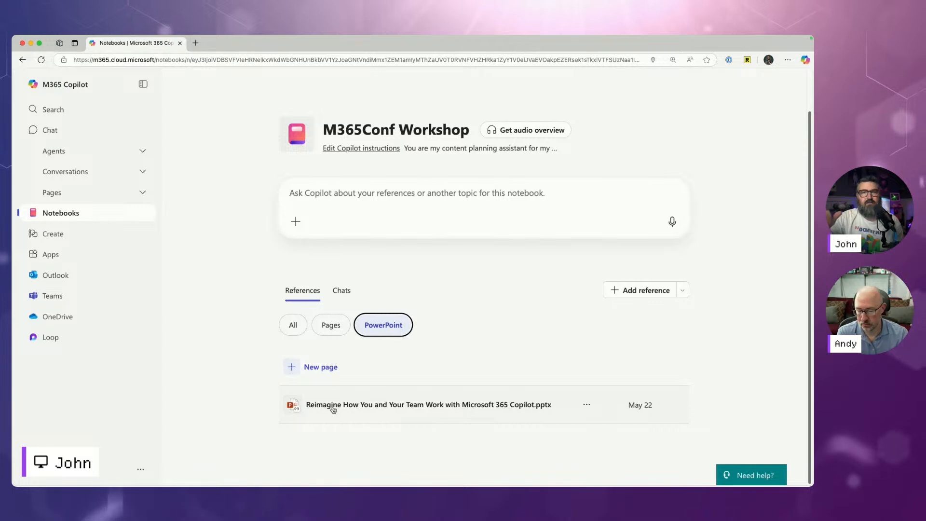
Step: Open the notebook's Microsoft 365 Copilot Workshop Summary chat and highlight the "summarize our workshop" prompt and the reply's opening sentence
{"action": "left_click", "coordinate": [341, 291]}
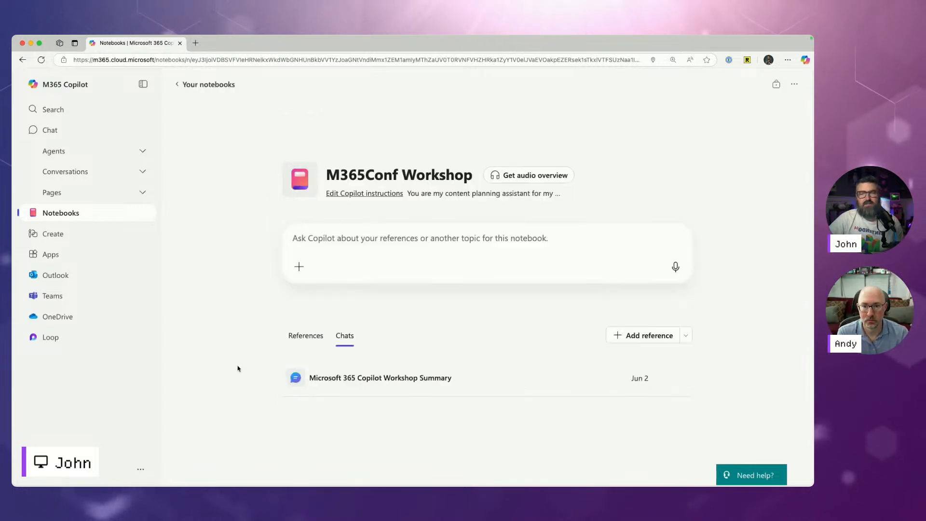
{"action": "left_click", "coordinate": [326, 387]}
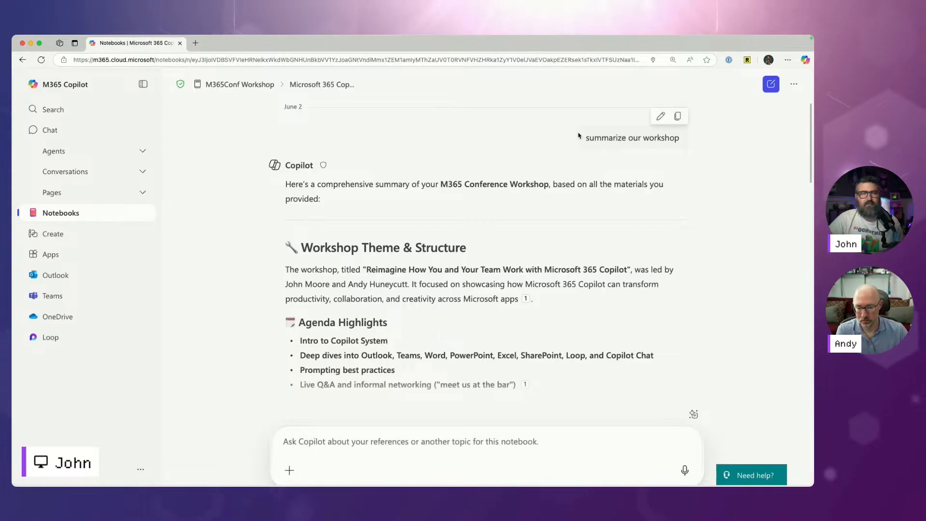
{"action": "left_click_drag", "start_coordinate": [585, 137], "coordinate": [681, 151]}
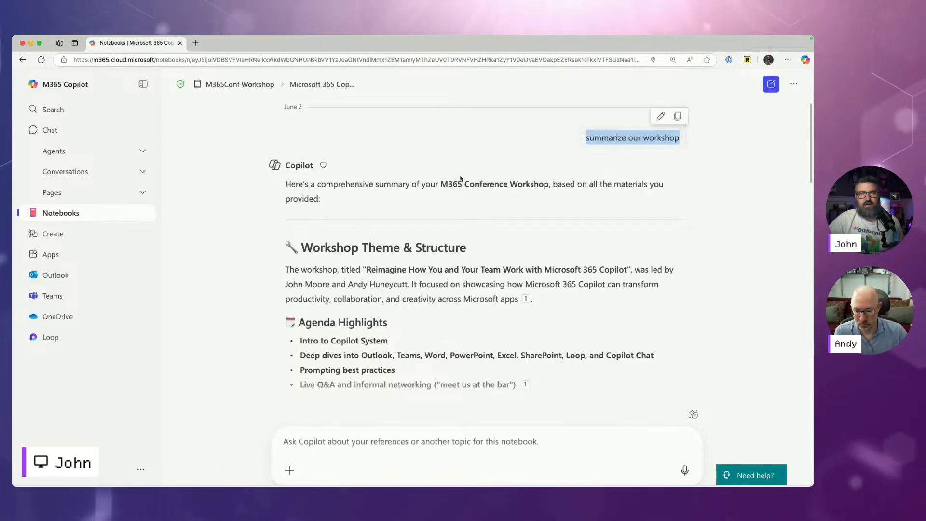
{"action": "left_click_drag", "start_coordinate": [285, 184], "coordinate": [459, 206]}
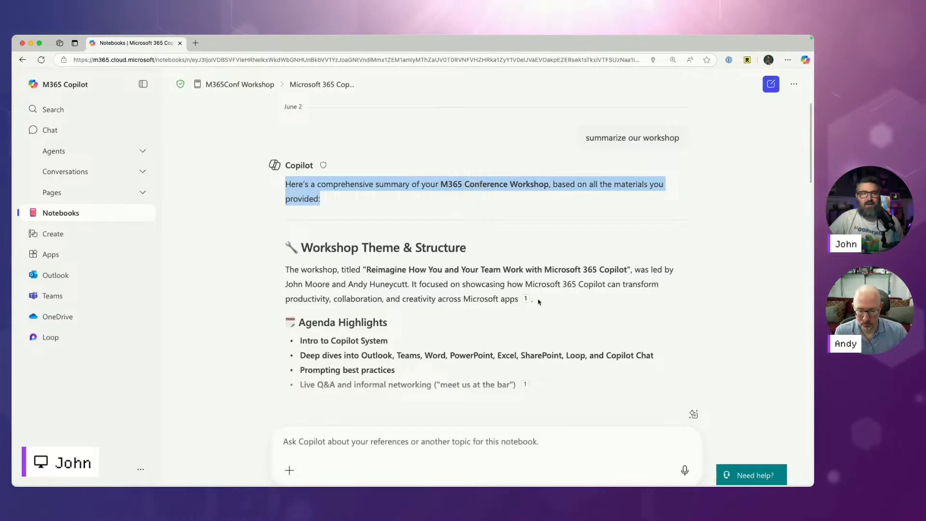
Step: Preview the source cited at the end of the Workshop Theme & Structure paragraph and spotlight its PowerPoint file
{"action": "mouse_move", "coordinate": [528, 302]}
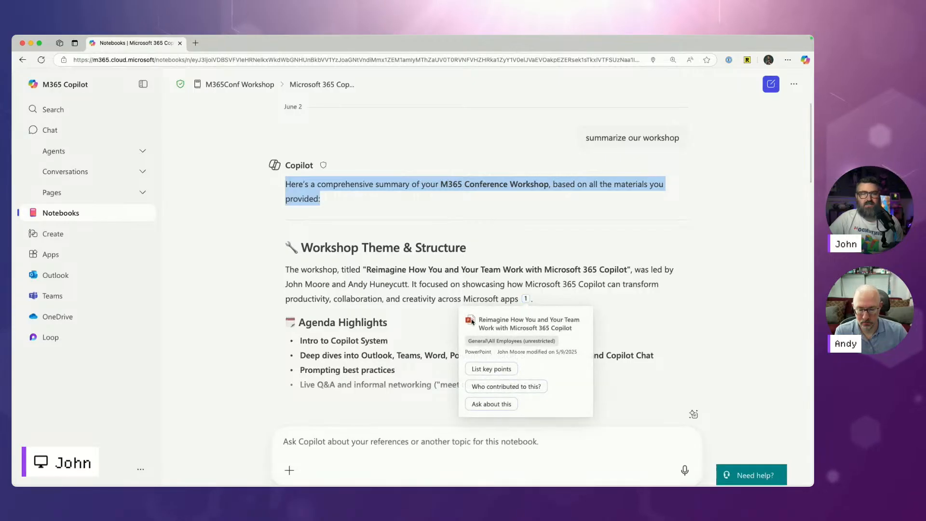
{"action": "key", "text": "F1"}
{"action": "key", "text": "F1"}
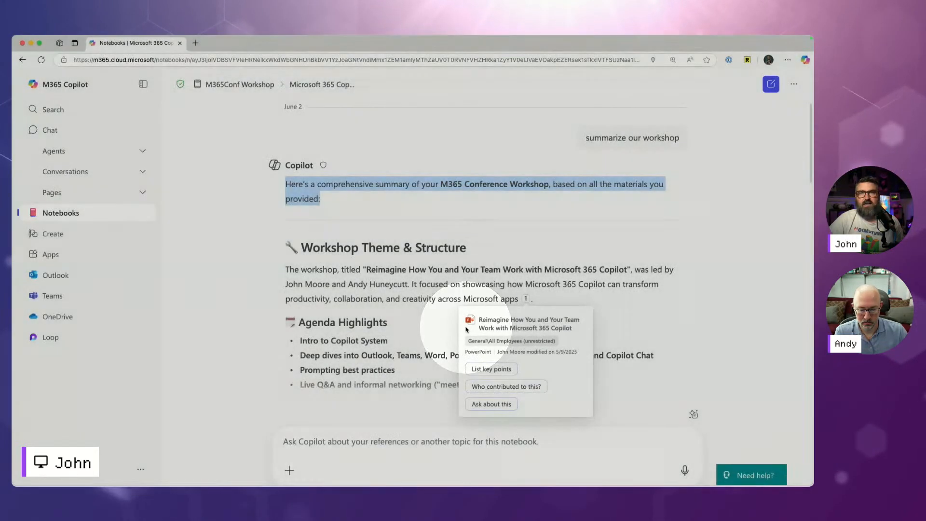
Step: Read through Copilot's M365 Conference Workshop summary down to its follow-up items and source references
{"action": "scroll", "coordinate": [406, 261], "scroll_direction": "down", "scroll_amount": 5}
{"action": "scroll", "coordinate": [406, 262], "scroll_direction": "down", "scroll_amount": 9}
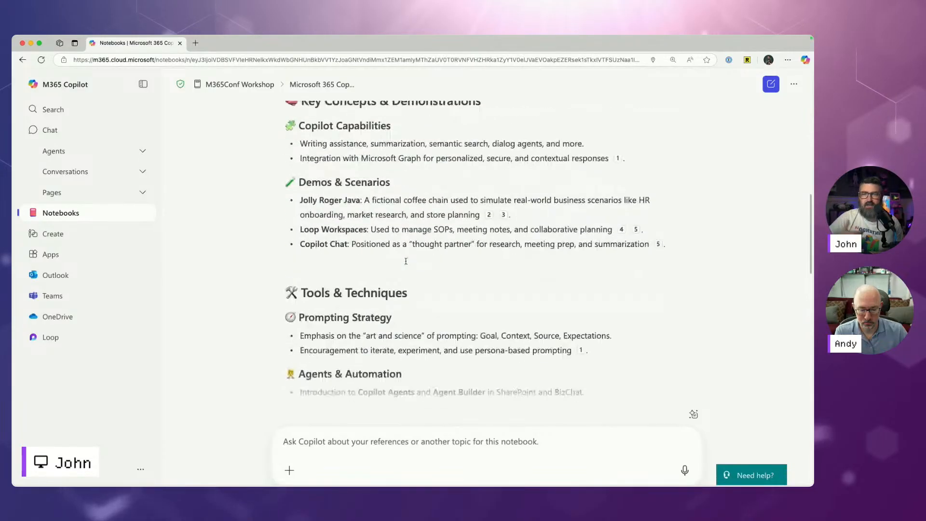
{"action": "scroll", "coordinate": [379, 155], "scroll_direction": "down", "scroll_amount": 3}
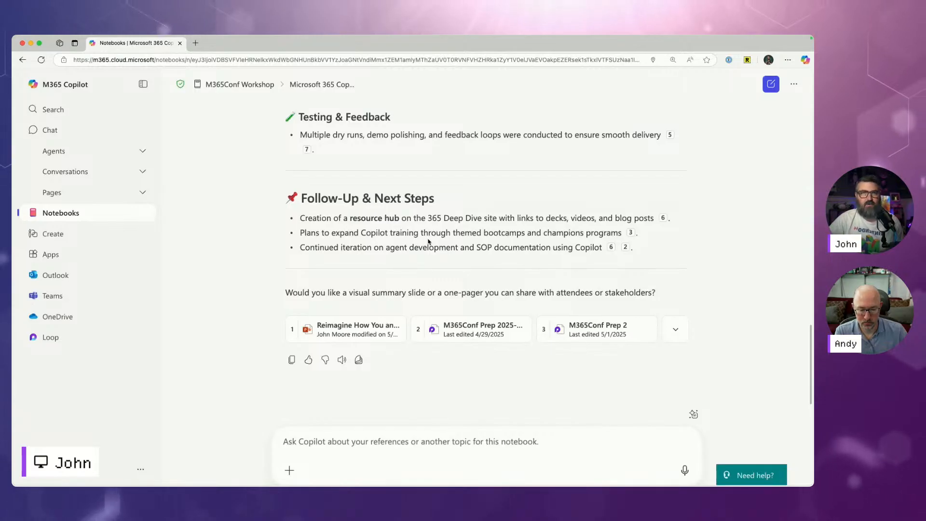
{"action": "scroll", "coordinate": [429, 242], "scroll_direction": "up", "scroll_amount": 20}
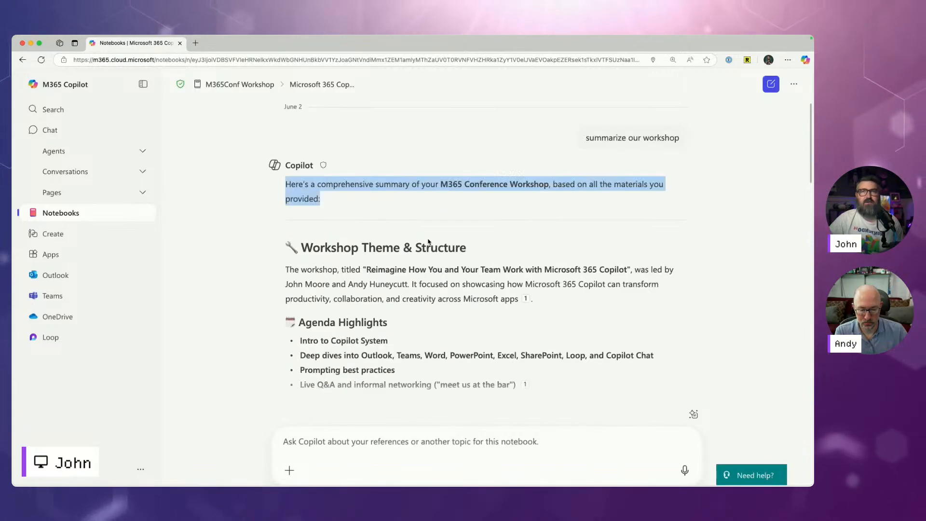
{"action": "left_click", "coordinate": [469, 176]}
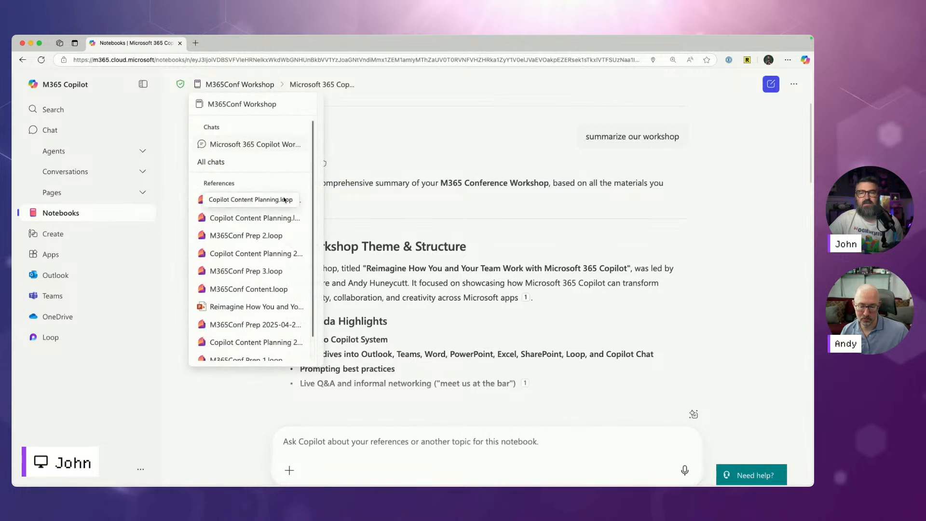
Step: Leave the workshop chat and open the Fishing notebook from the list of notebooks
{"action": "left_click", "coordinate": [213, 104]}
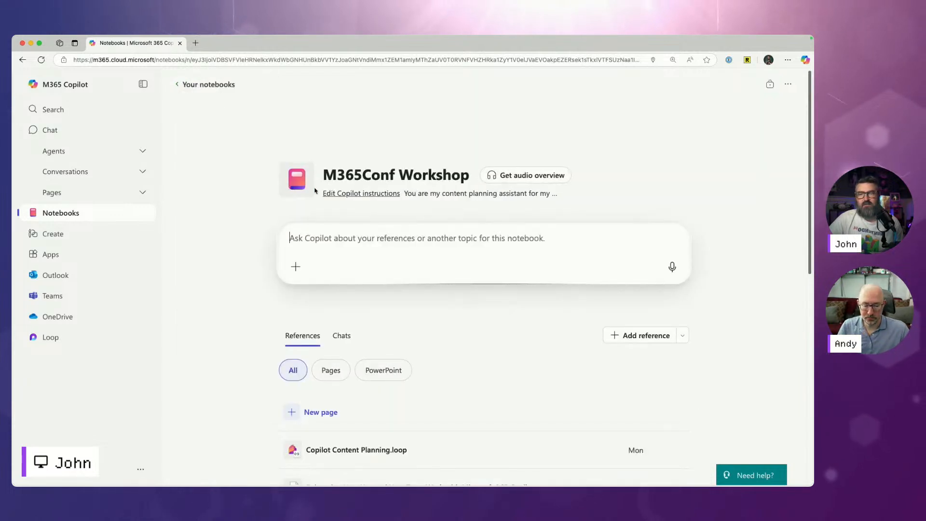
{"action": "left_click", "coordinate": [48, 212]}
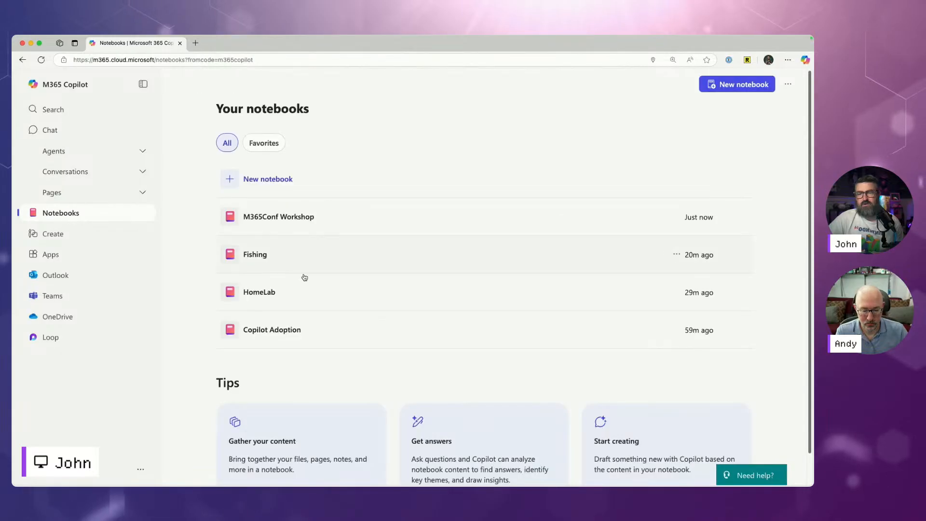
{"action": "left_click", "coordinate": [257, 260]}
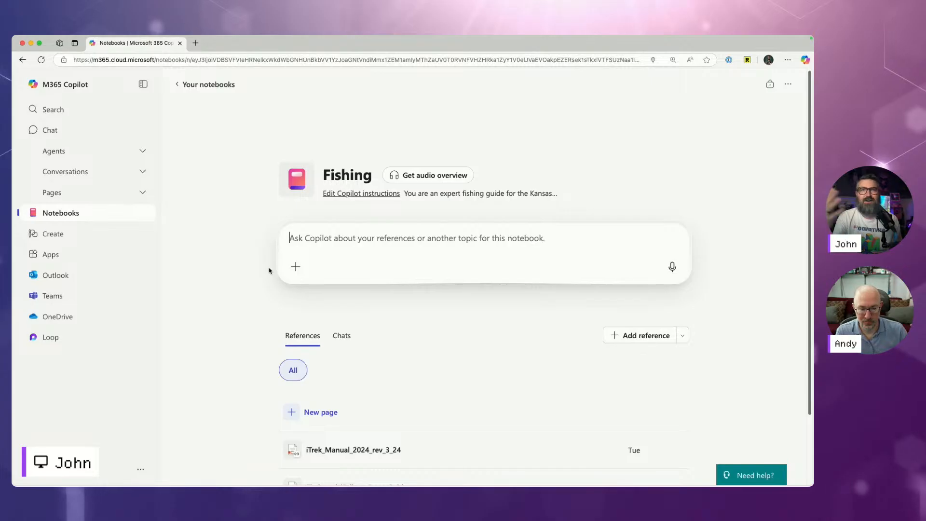
Step: Review the iTrek manual and parts guide among the Fishing notebook's references
{"action": "scroll", "coordinate": [299, 333], "scroll_direction": "down", "scroll_amount": 2}
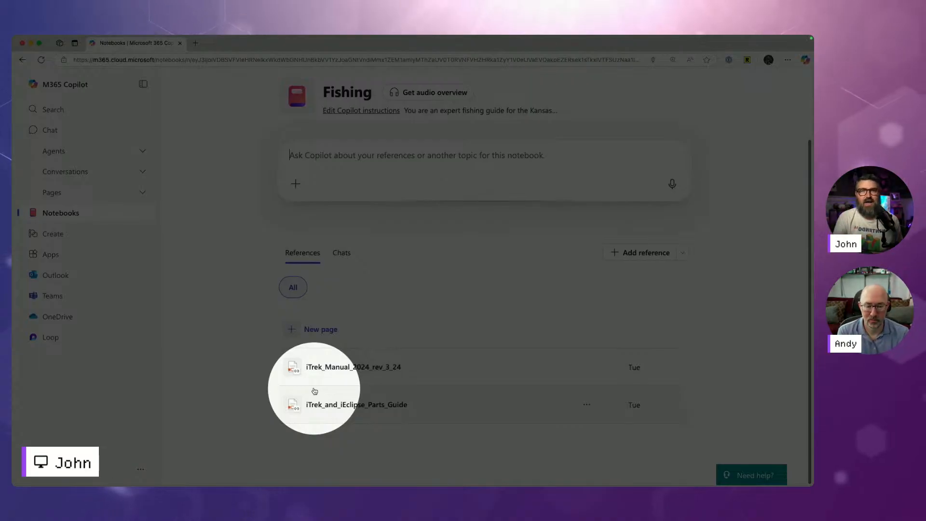
{"action": "key", "text": "F1"}
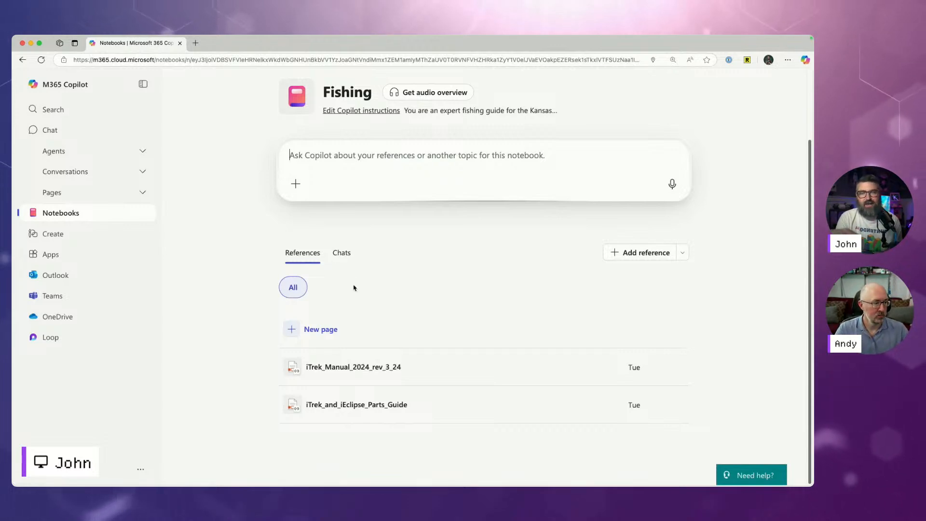
{"action": "key", "text": "F1"}
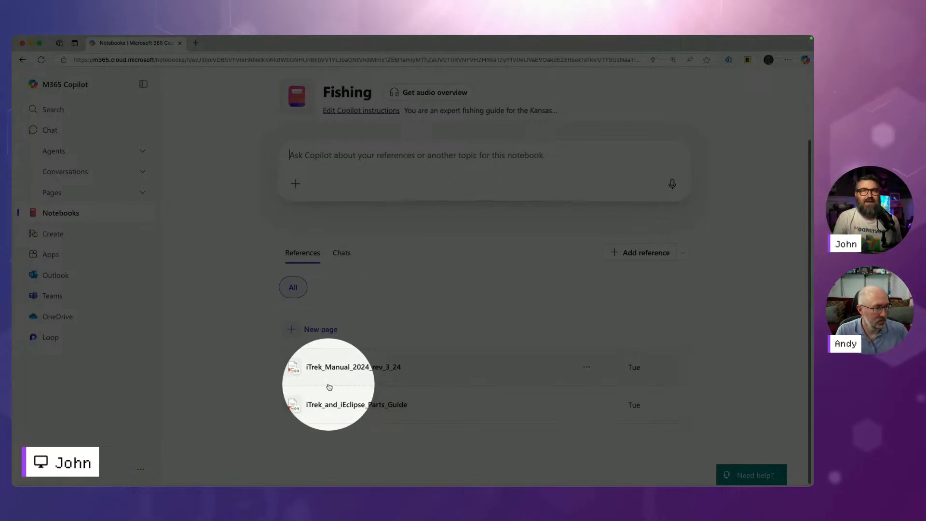
{"action": "key", "text": "F1"}
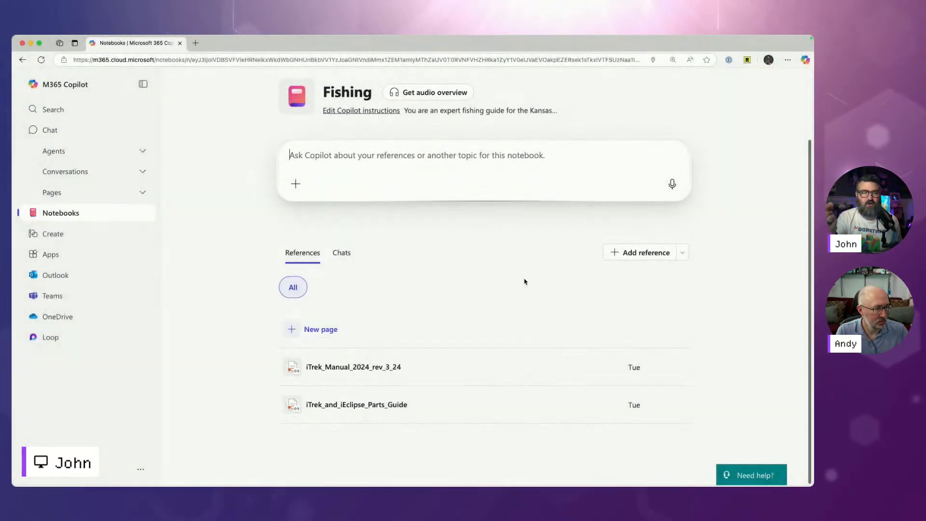
{"action": "left_click", "coordinate": [682, 256]}
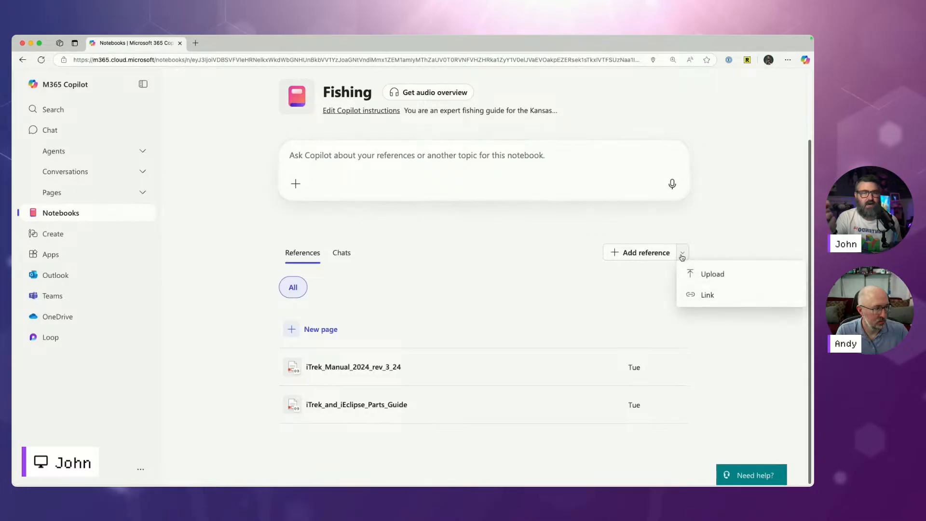
{"action": "left_click", "coordinate": [686, 251]}
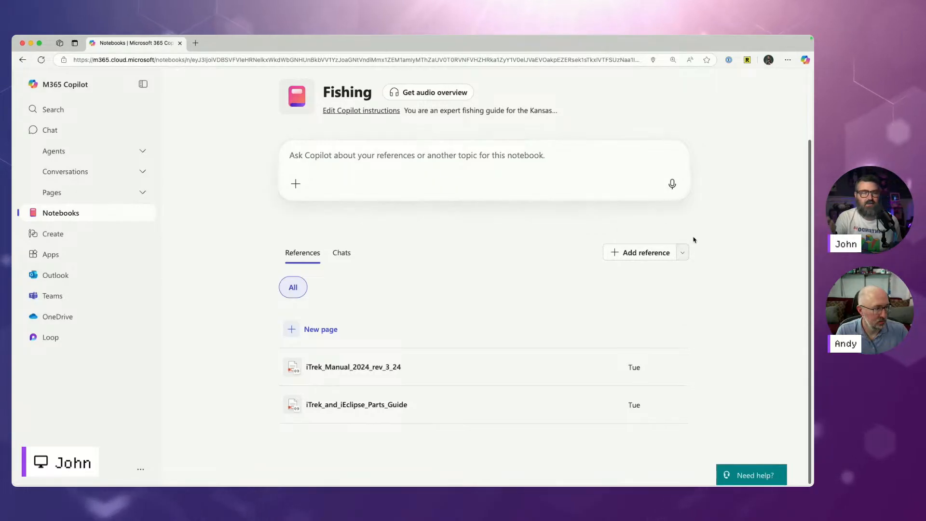
{"action": "left_click", "coordinate": [685, 256]}
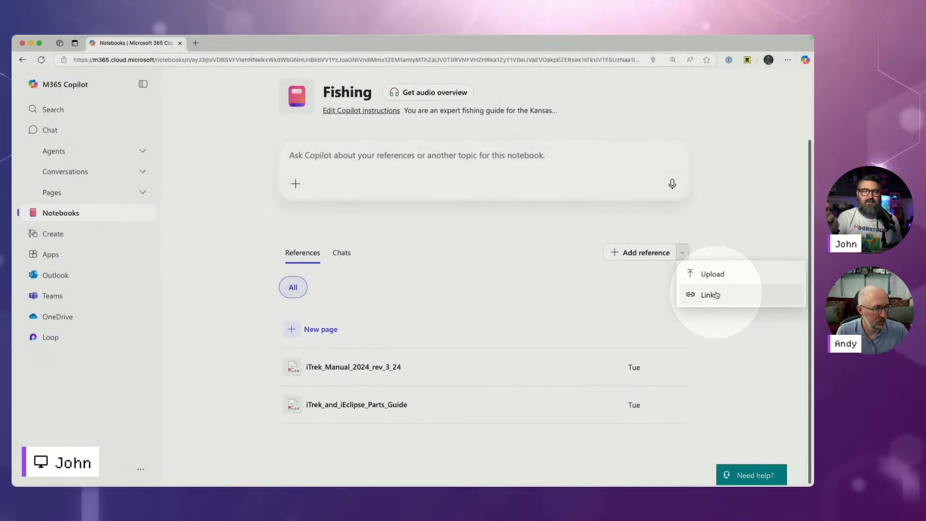
{"action": "left_click", "coordinate": [709, 295]}
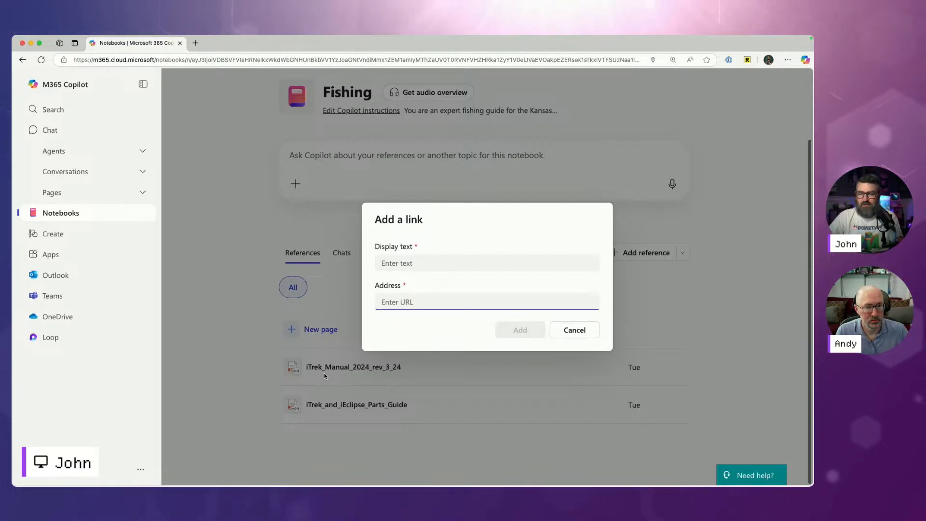
{"action": "type", "text": "https://mic"}
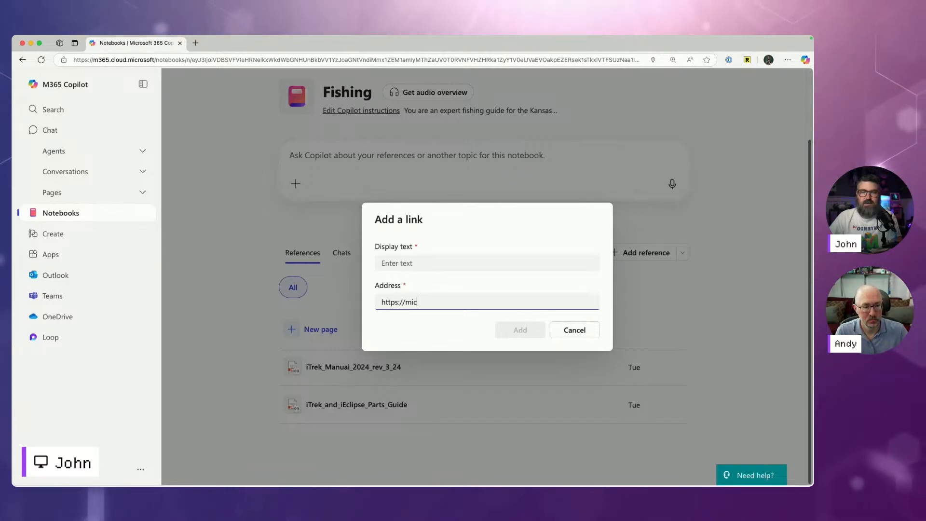
{"action": "type", "text": "rosoft.com"}
{"action": "key", "text": "Tab"}
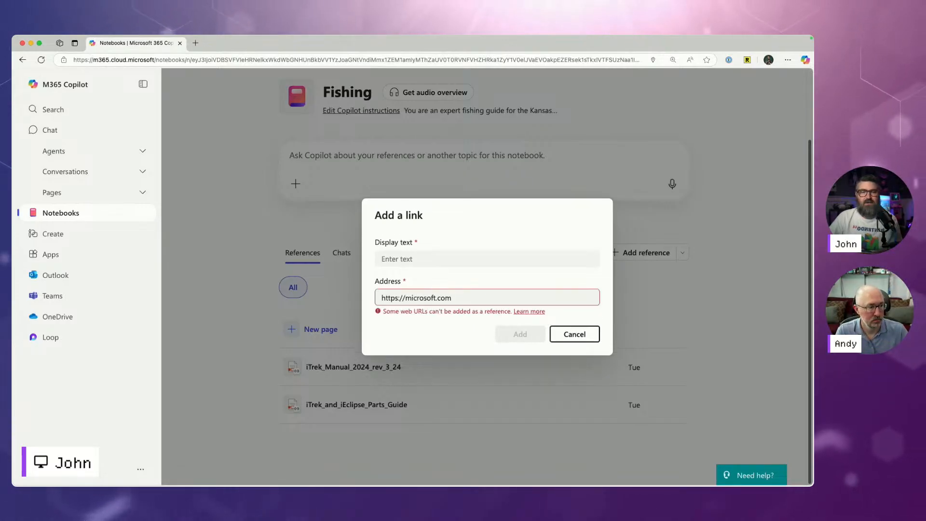
{"action": "key", "text": "F1"}
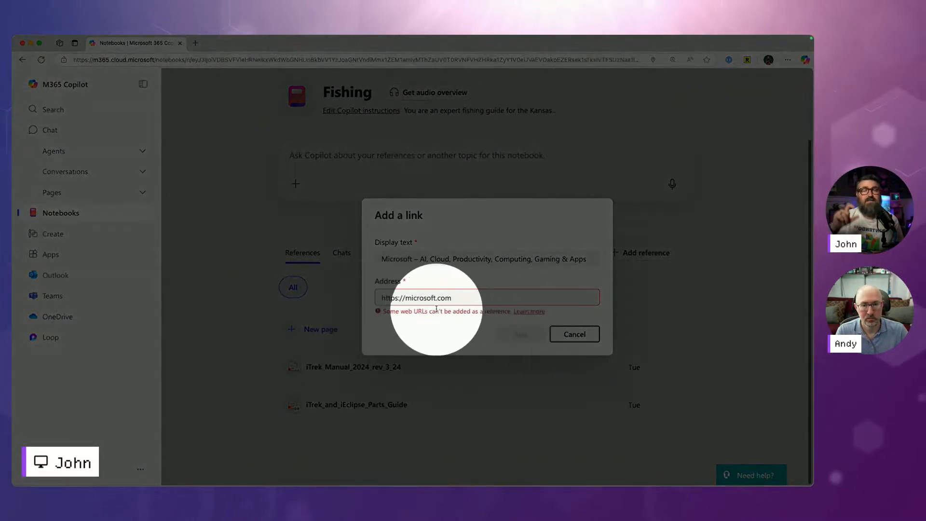
{"action": "key", "text": "F1"}
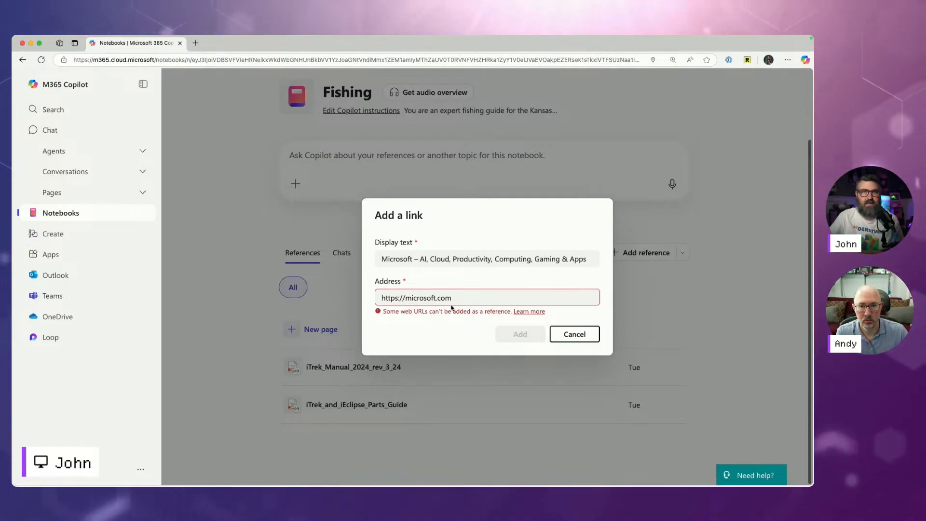
{"action": "left_click", "coordinate": [569, 336]}
Step: Show the Fishing notebook's chats and look through the whole list
{"action": "left_click", "coordinate": [348, 255]}
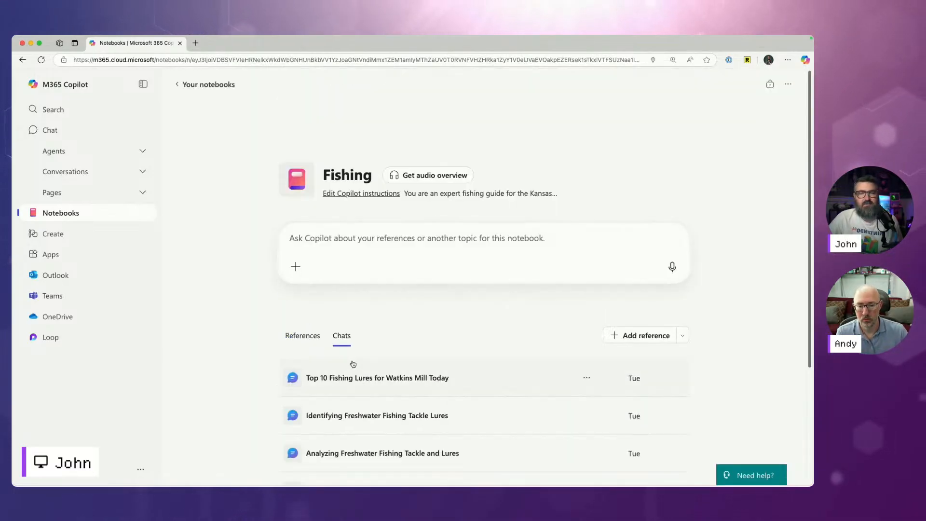
{"action": "scroll", "coordinate": [354, 362], "scroll_direction": "down", "scroll_amount": 3}
{"action": "scroll", "coordinate": [422, 234], "scroll_direction": "up", "scroll_amount": 6}
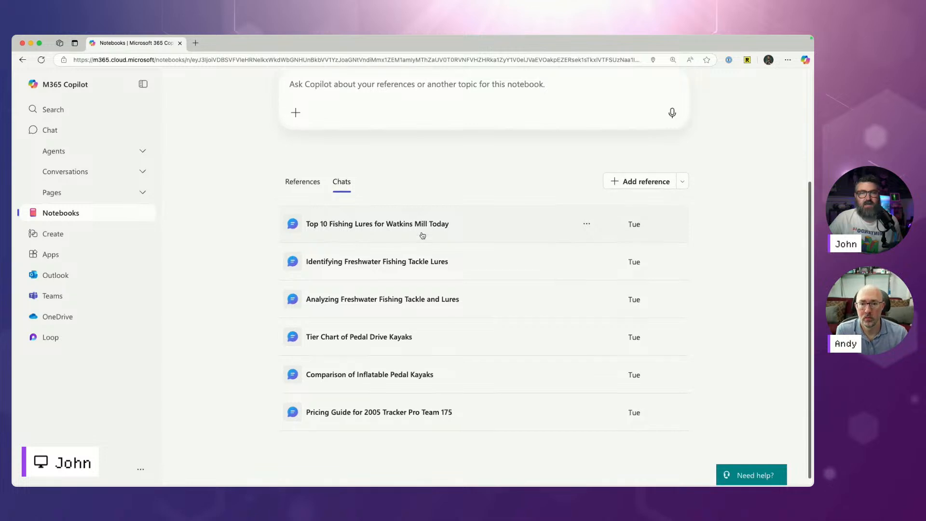
Step: Review the Fishing notebook's Copilot instructions on lakes, response style and family details, and close them without saving
{"action": "left_click", "coordinate": [387, 195]}
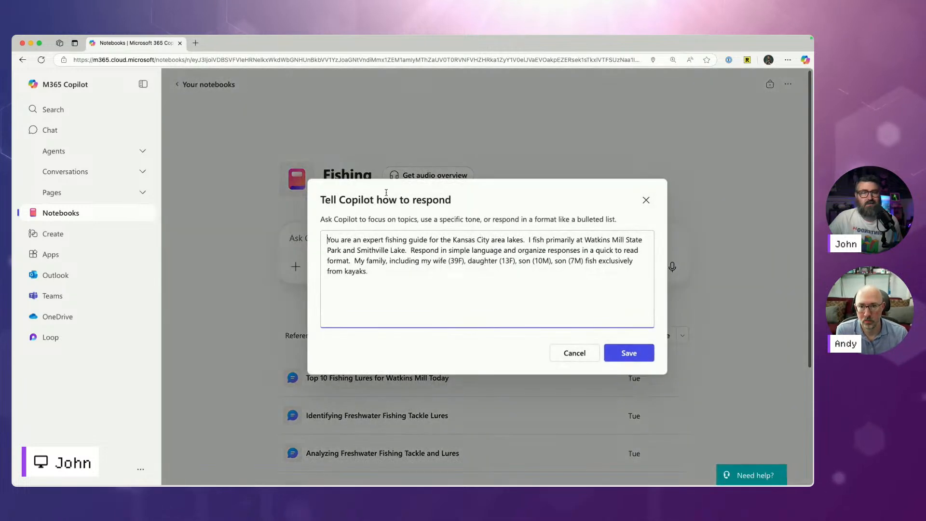
{"action": "left_click_drag", "start_coordinate": [523, 238], "coordinate": [610, 250]}
{"action": "left_click_drag", "start_coordinate": [405, 265], "coordinate": [437, 269]}
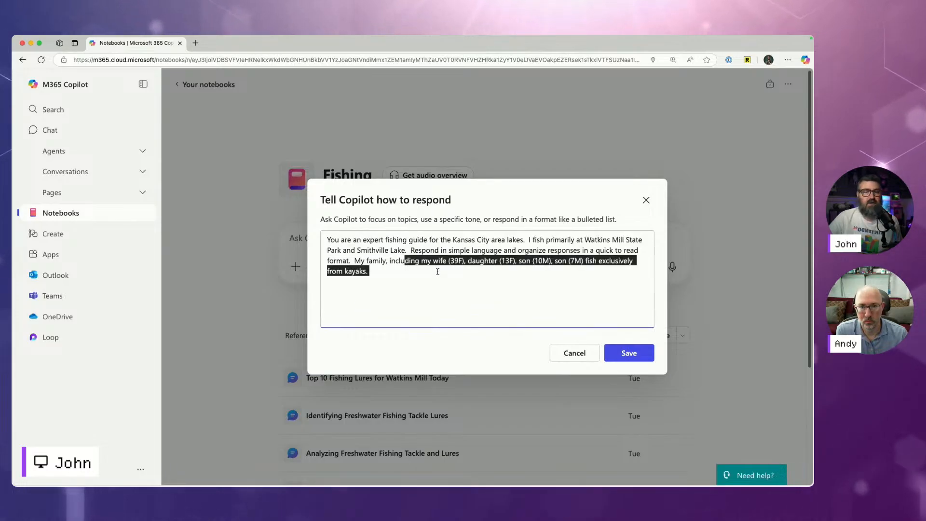
{"action": "left_click", "coordinate": [555, 273]}
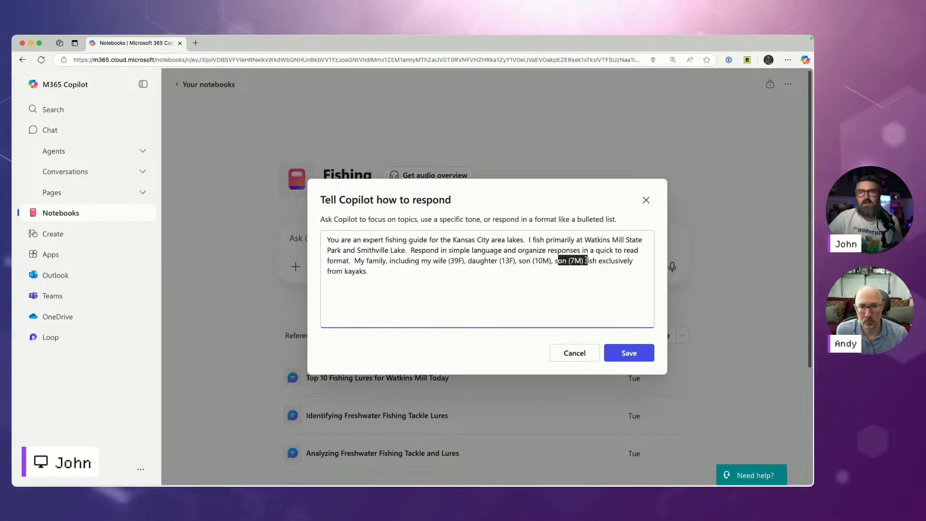
{"action": "left_click", "coordinate": [575, 353]}
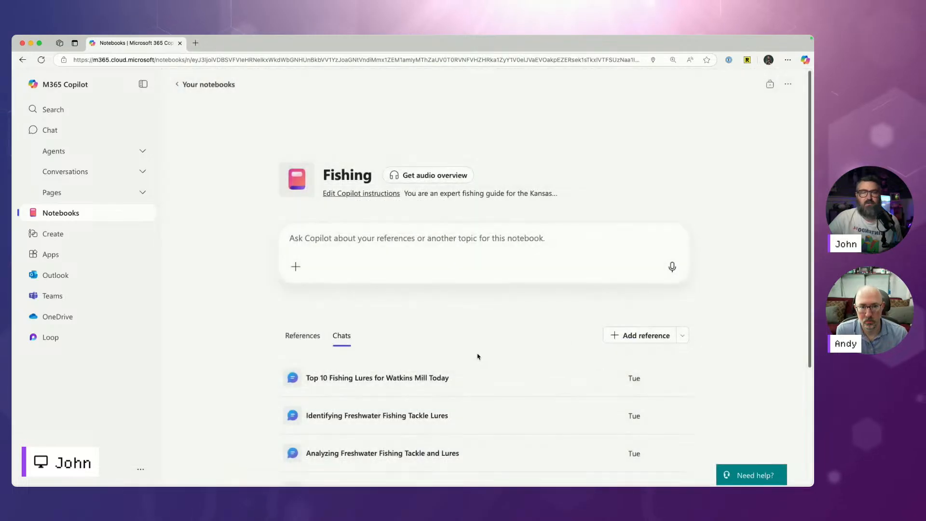
Step: Open the chat about the top 10 fishing lures for Watkins Mill and read its prompt and answers
{"action": "left_click", "coordinate": [434, 379]}
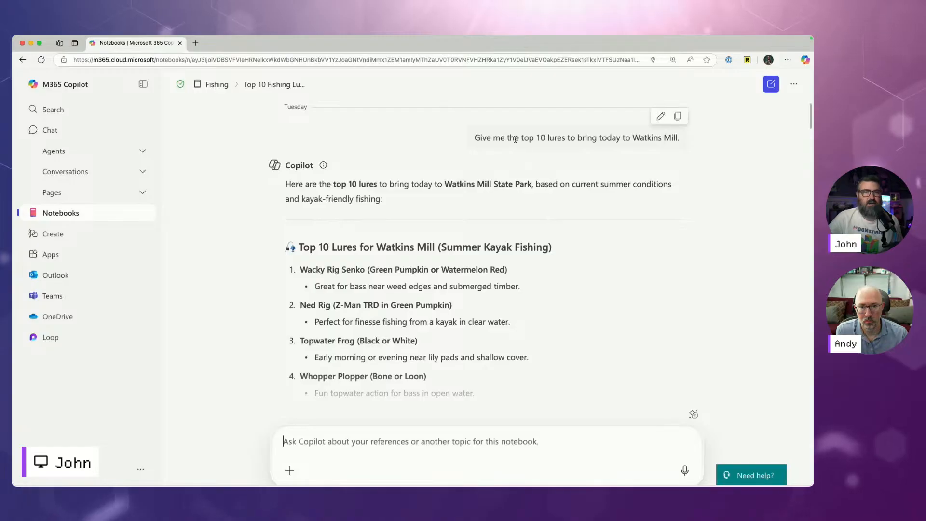
{"action": "left_click_drag", "start_coordinate": [515, 139], "coordinate": [656, 147]}
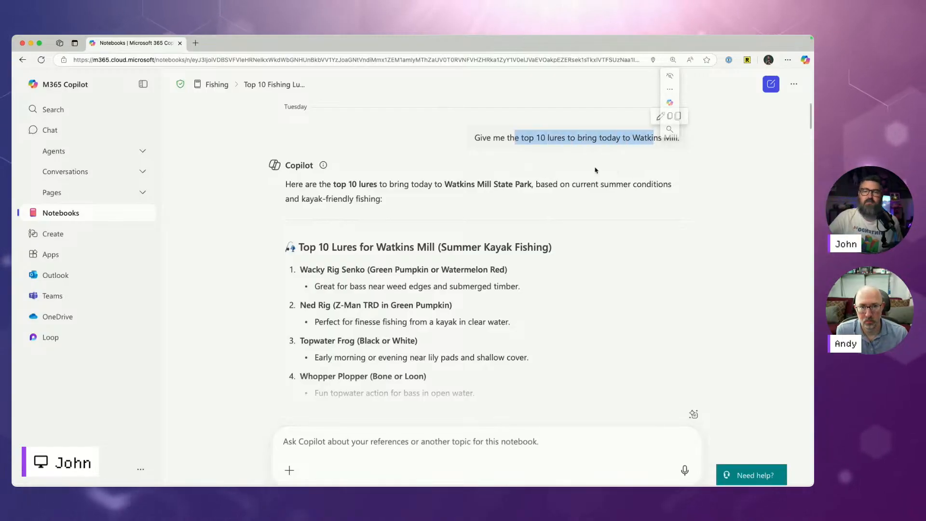
{"action": "left_click_drag", "start_coordinate": [333, 179], "coordinate": [421, 200]}
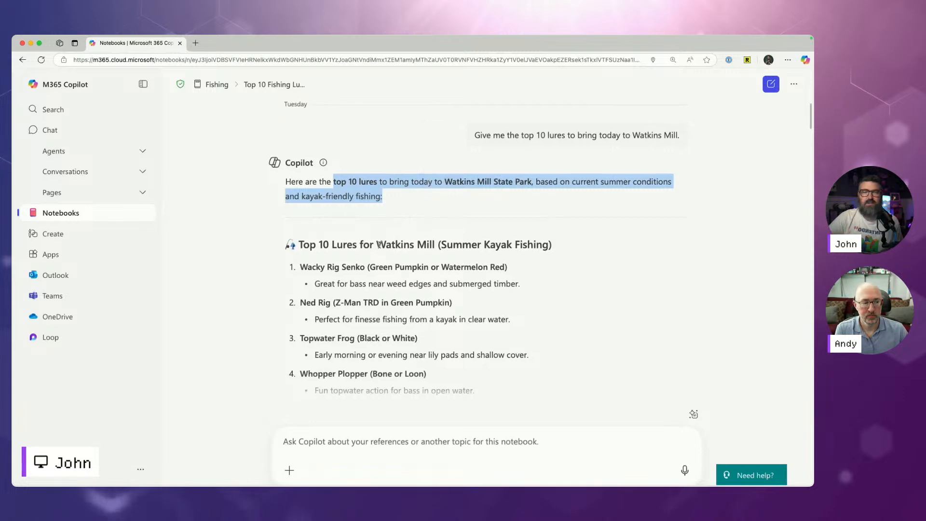
{"action": "scroll", "coordinate": [376, 251], "scroll_direction": "down", "scroll_amount": 4}
{"action": "scroll", "coordinate": [374, 388], "scroll_direction": "down", "scroll_amount": 20}
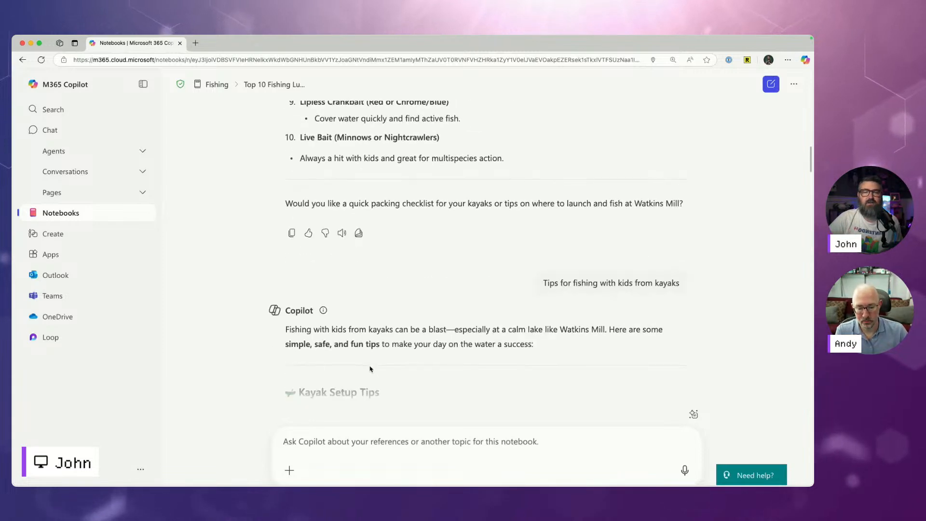
{"action": "scroll", "coordinate": [370, 369], "scroll_direction": "up", "scroll_amount": 20}
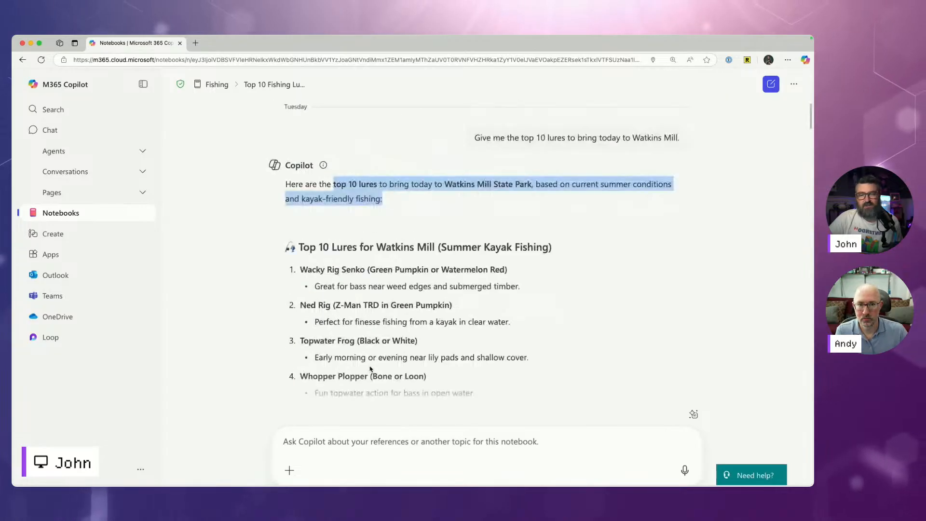
Step: Return to the Fishing notebook's main page and look through its list of chats
{"action": "left_click", "coordinate": [289, 470]}
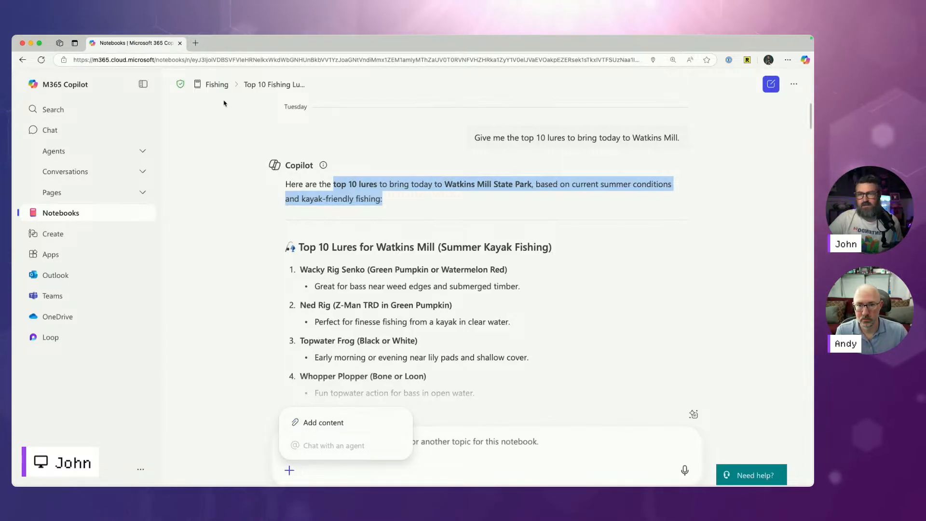
{"action": "left_click", "coordinate": [215, 85]}
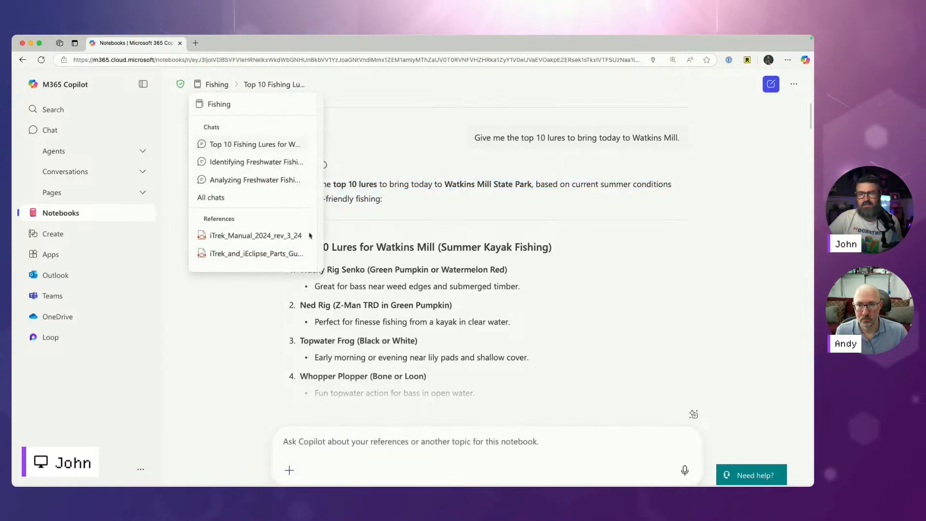
{"action": "left_click", "coordinate": [227, 110]}
{"action": "left_click", "coordinate": [342, 336]}
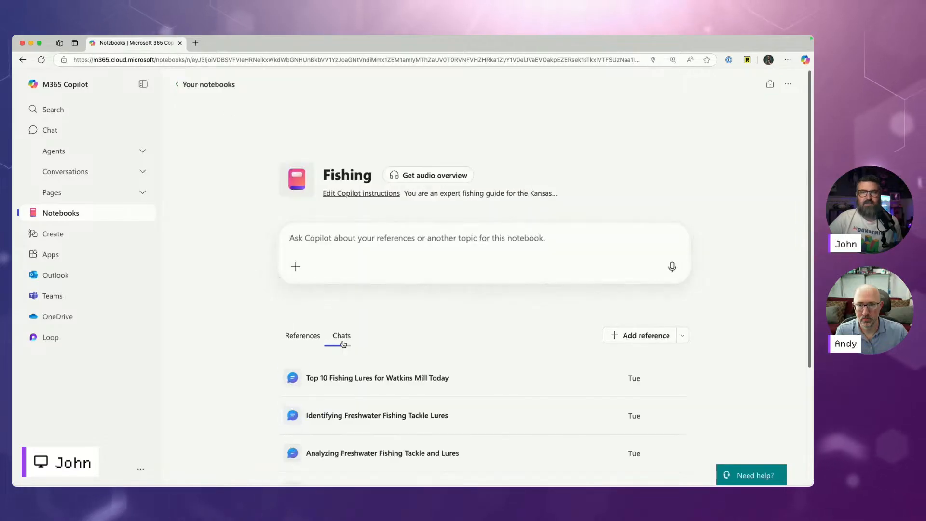
{"action": "scroll", "coordinate": [274, 371], "scroll_direction": "down", "scroll_amount": 3}
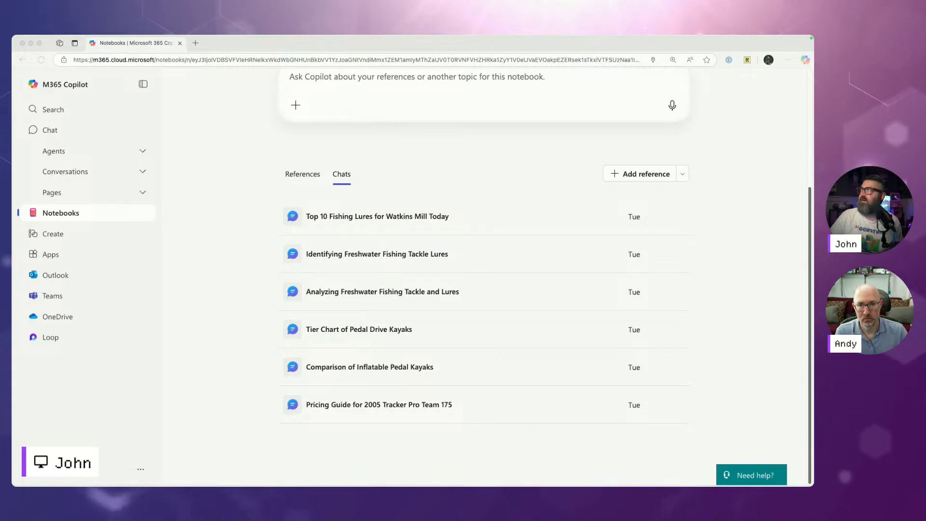
Step: Bring the tackle box photo IMG_3065.jpeg into view over the notebook
{"action": "left_click_drag", "start_coordinate": [12, 50], "coordinate": [567, 72]}
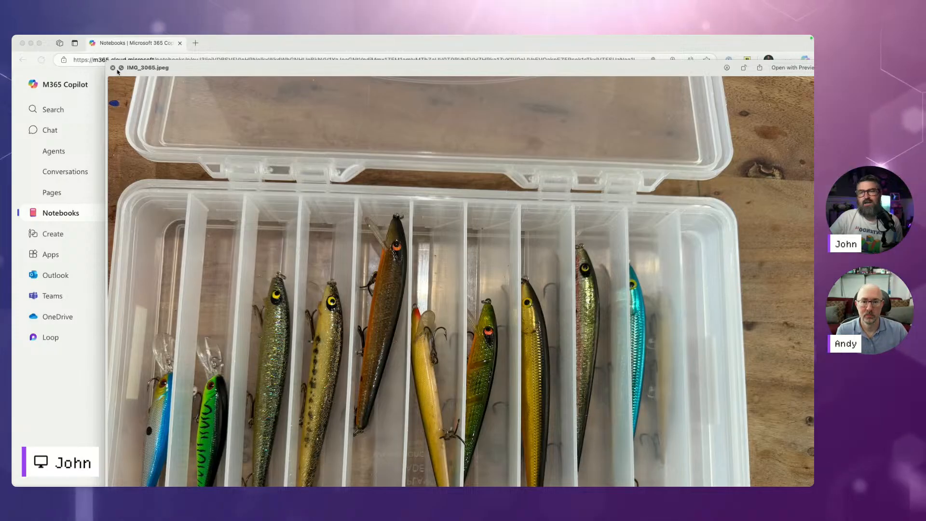
Step: Close the photo, open the notebook chat Analyzing Freshwater Fishing Tackle and Lures, and read its prompts and answers about uploading pictures
{"action": "key", "text": "Escape"}
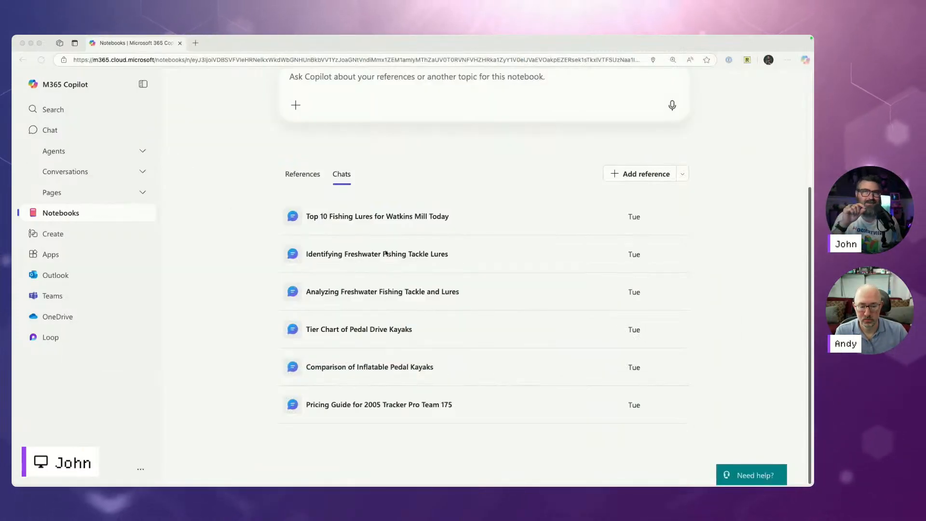
{"action": "left_click", "coordinate": [389, 294]}
{"action": "left_click", "coordinate": [415, 294]}
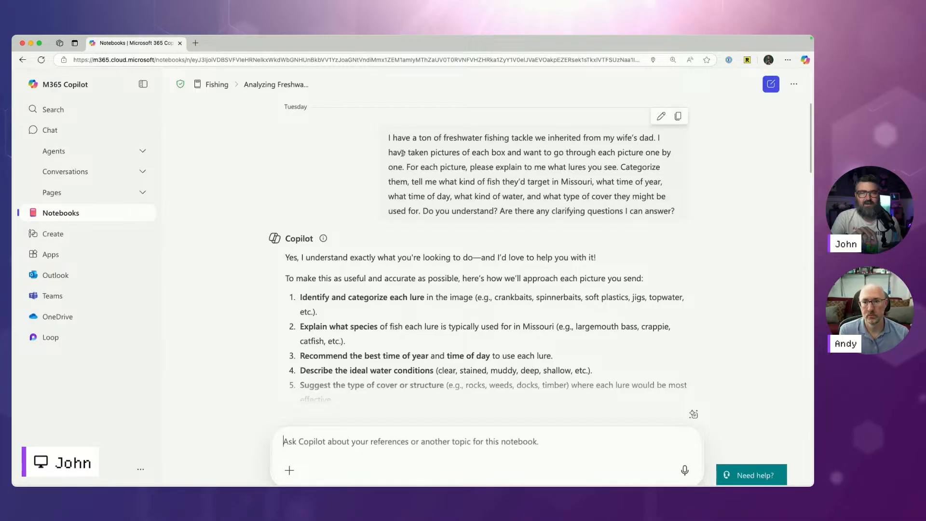
{"action": "left_click_drag", "start_coordinate": [426, 132], "coordinate": [524, 218]}
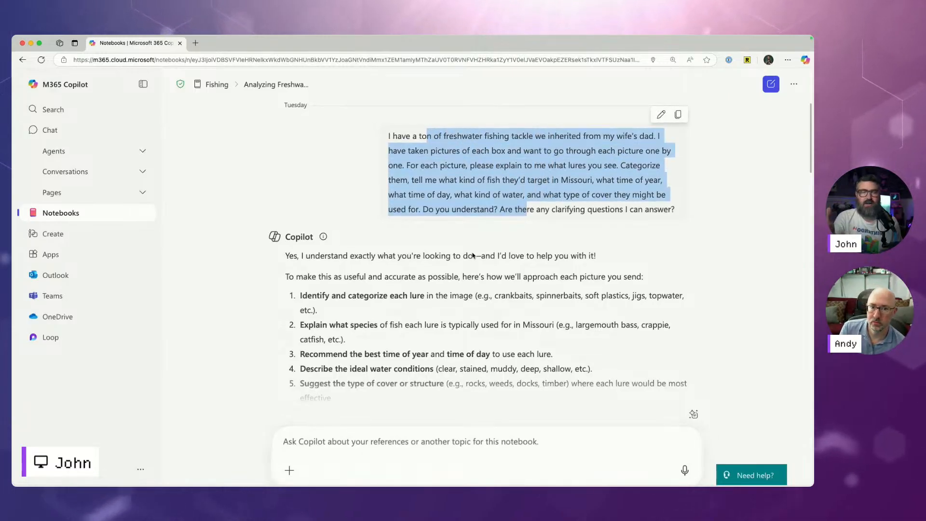
{"action": "scroll", "coordinate": [485, 241], "scroll_direction": "down", "scroll_amount": 3}
{"action": "left_click_drag", "start_coordinate": [365, 153], "coordinate": [456, 314]}
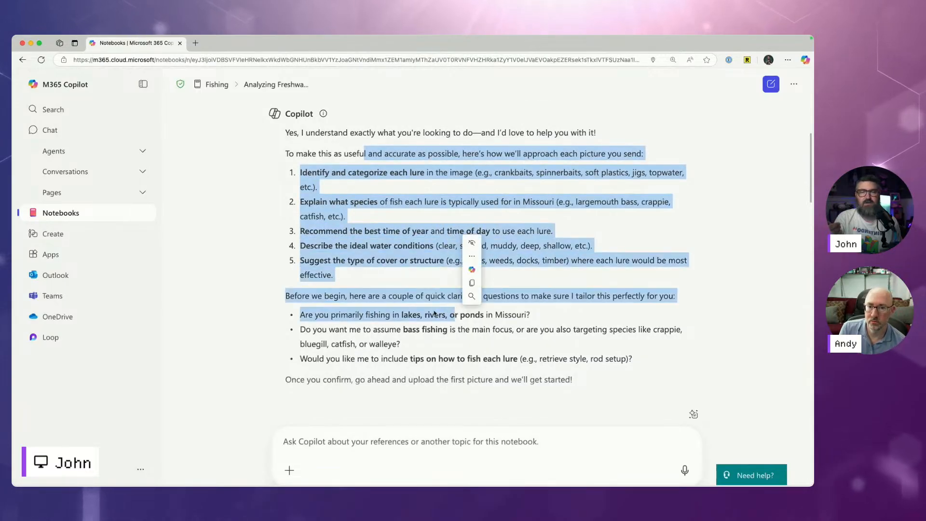
{"action": "scroll", "coordinate": [435, 312], "scroll_direction": "down", "scroll_amount": 5}
{"action": "scroll", "coordinate": [404, 310], "scroll_direction": "down", "scroll_amount": 14}
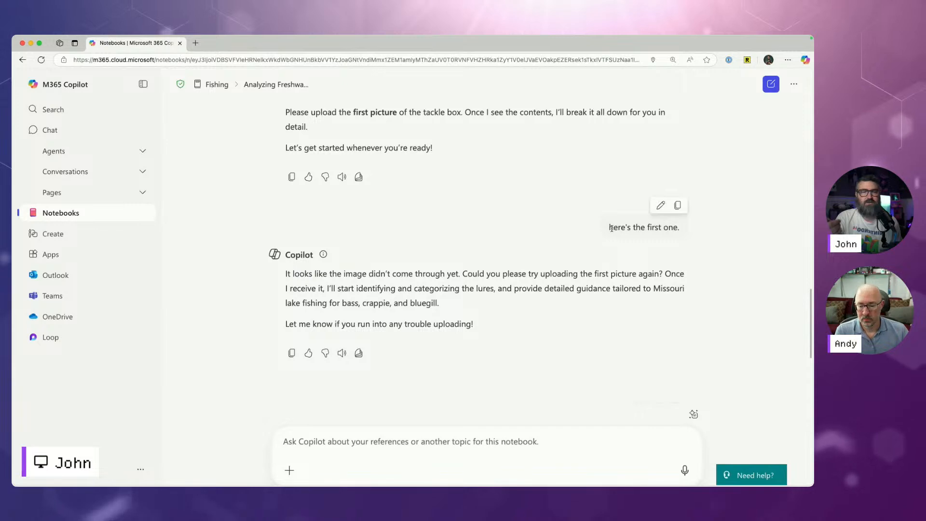
{"action": "left_click_drag", "start_coordinate": [613, 227], "coordinate": [669, 228]}
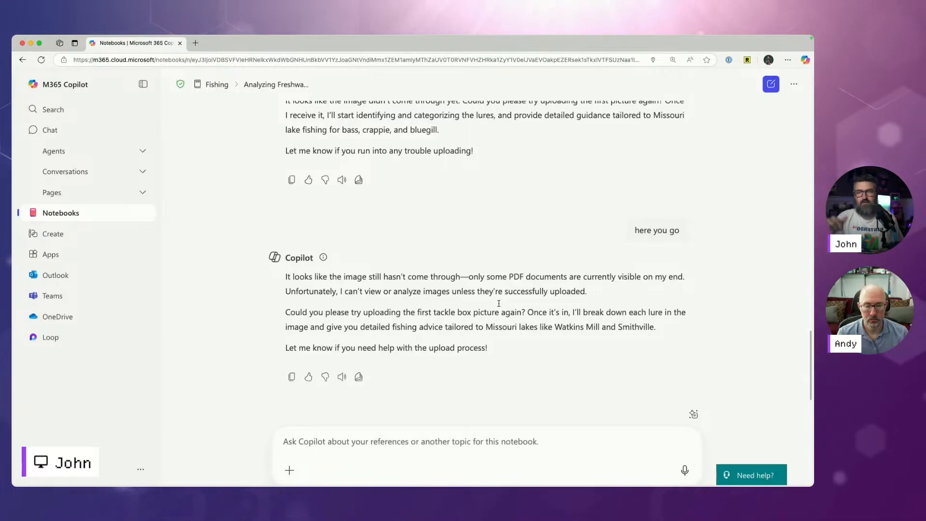
Step: Open the full list of Copilot conversations and look through it as far as the fishing chats
{"action": "left_click", "coordinate": [87, 179]}
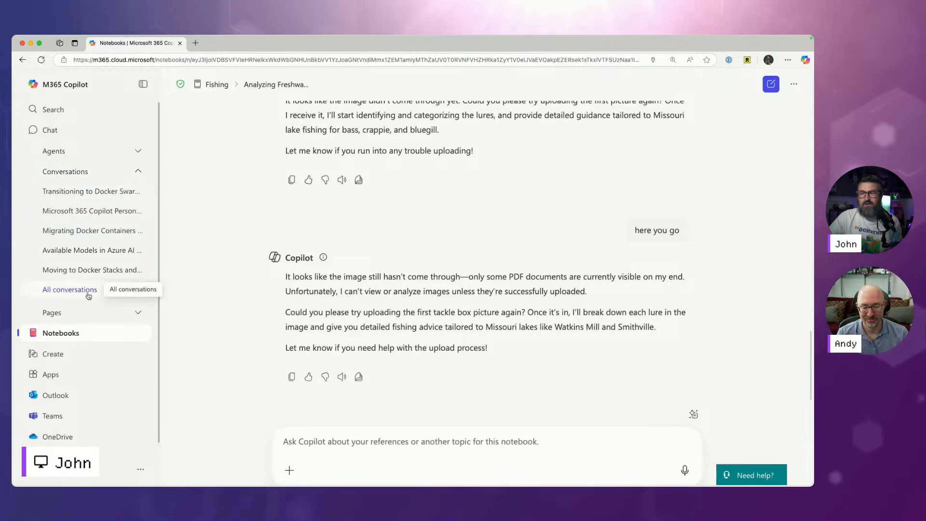
{"action": "left_click", "coordinate": [96, 294]}
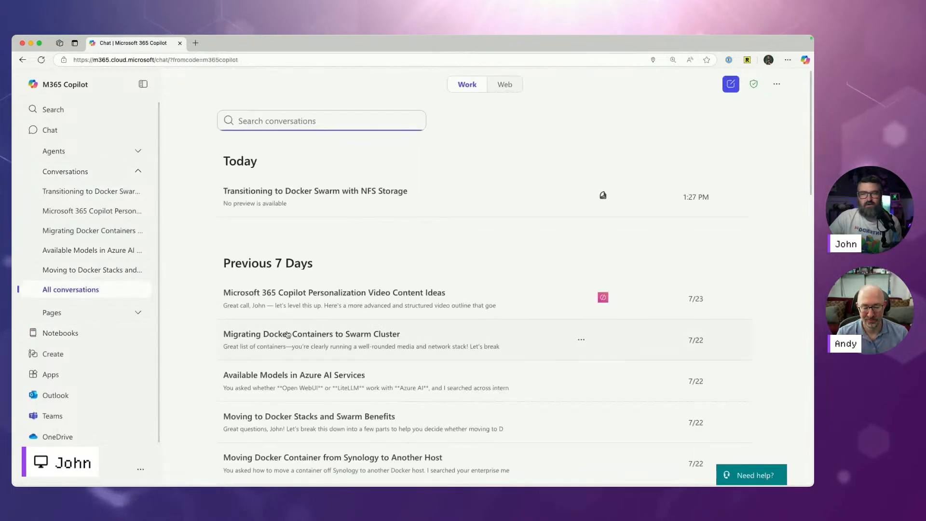
{"action": "scroll", "coordinate": [287, 333], "scroll_direction": "down", "scroll_amount": 5}
{"action": "scroll", "coordinate": [287, 334], "scroll_direction": "down", "scroll_amount": 1}
{"action": "scroll", "coordinate": [288, 334], "scroll_direction": "down", "scroll_amount": 5}
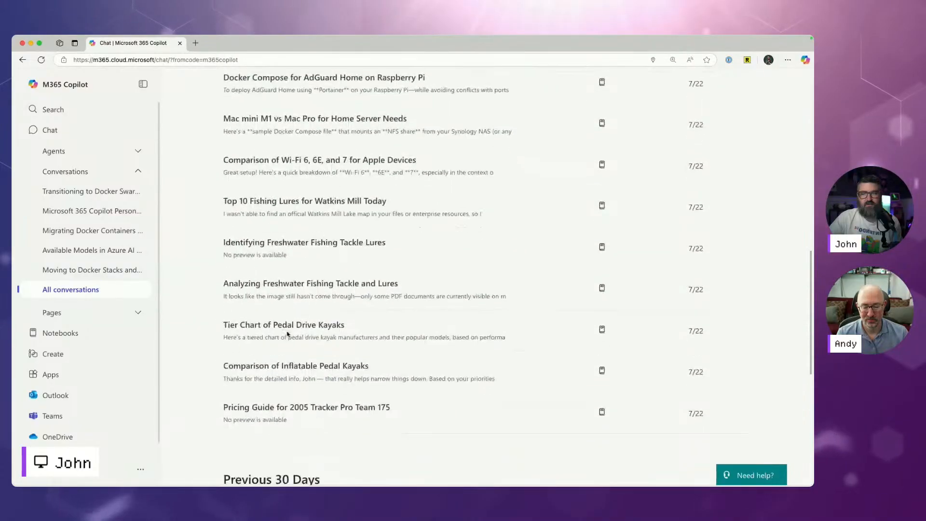
Step: Open the Analyzing Freshwater Fishing Tackle and Lures conversation from the full list and read its exchanges about the picture upload
{"action": "left_click", "coordinate": [303, 266]}
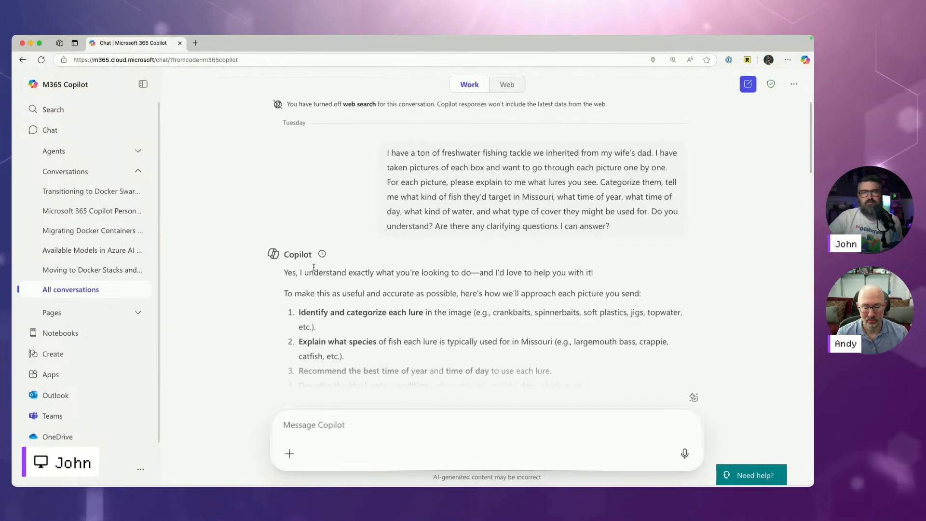
{"action": "scroll", "coordinate": [424, 241], "scroll_direction": "down", "scroll_amount": 15}
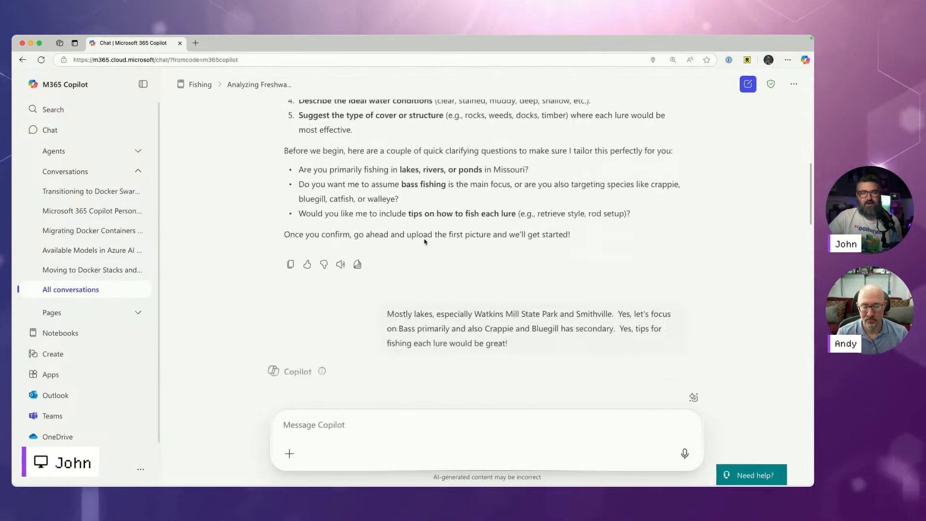
{"action": "scroll", "coordinate": [424, 241], "scroll_direction": "down", "scroll_amount": 10}
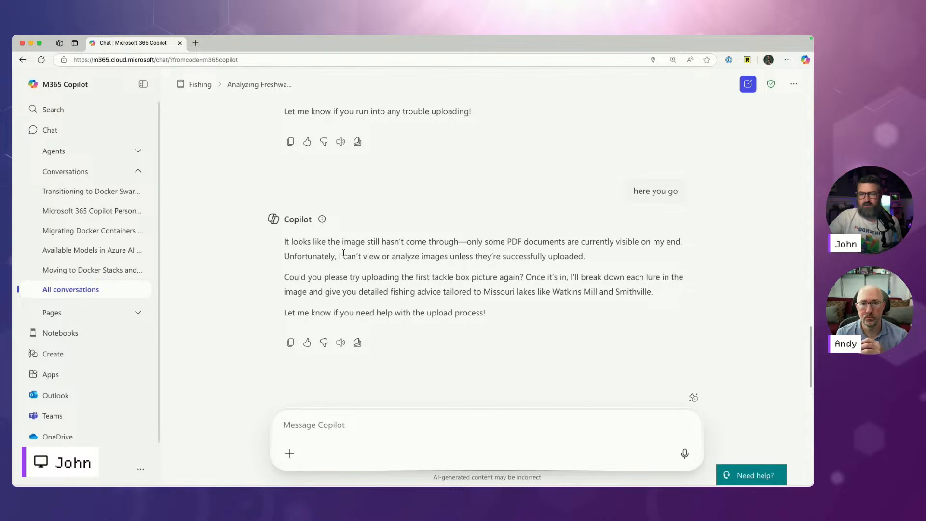
{"action": "scroll", "coordinate": [343, 254], "scroll_direction": "up", "scroll_amount": 3}
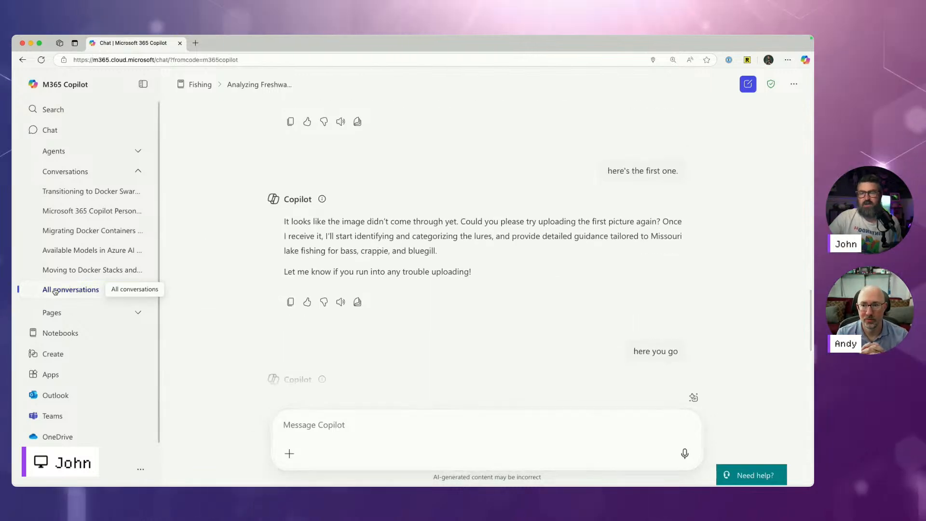
Step: Return to all conversations, view the options for the Transitioning to Docker Swarm conversation, and dismiss them without choosing any
{"action": "left_click", "coordinate": [97, 289]}
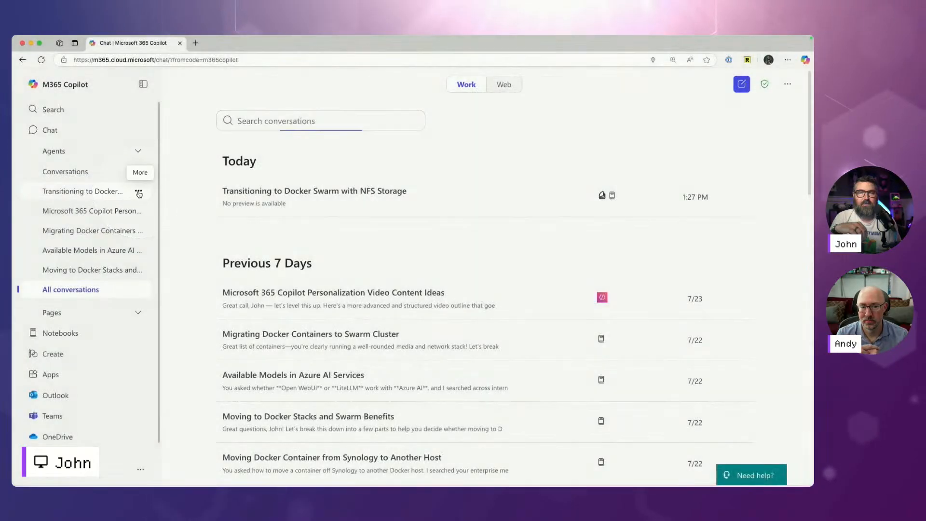
{"action": "left_click", "coordinate": [139, 193]}
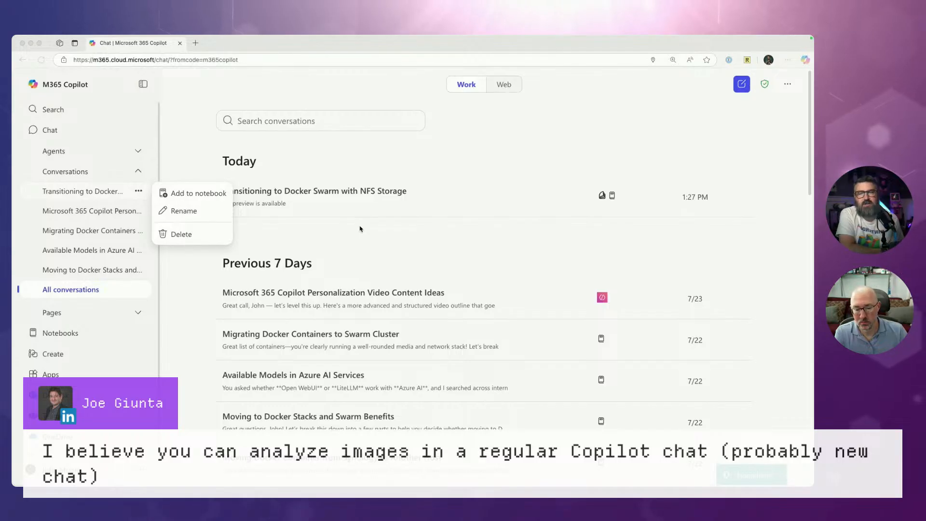
{"action": "left_click", "coordinate": [198, 296]}
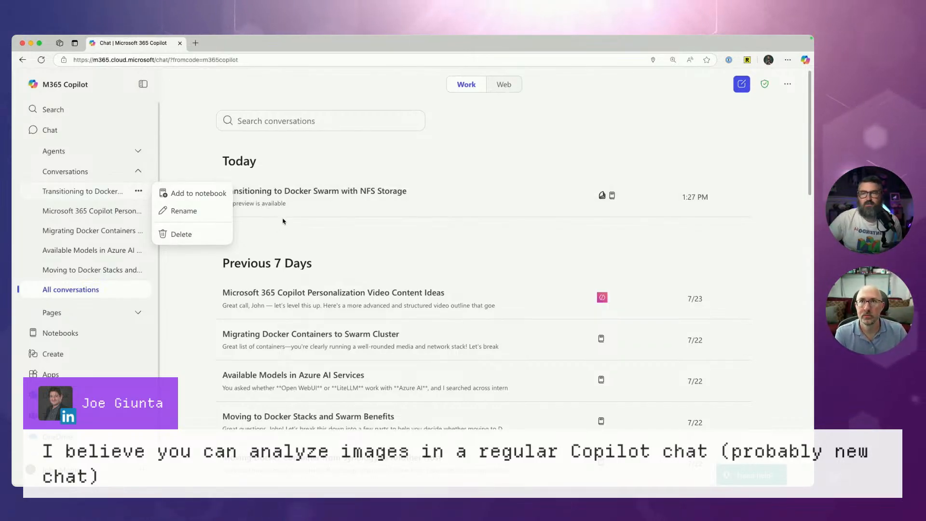
{"action": "left_click", "coordinate": [283, 221]}
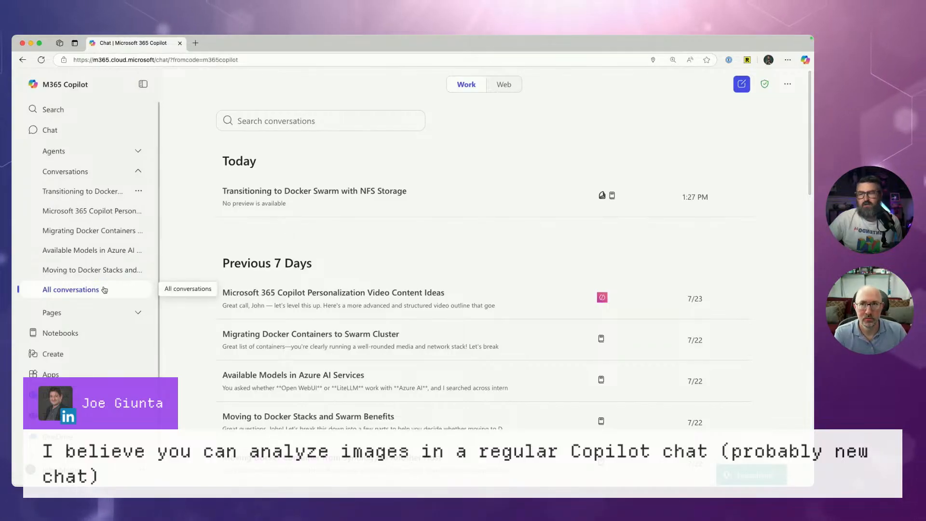
Step: Open the HomeLab notebook and look through its list of chats
{"action": "left_click", "coordinate": [73, 336]}
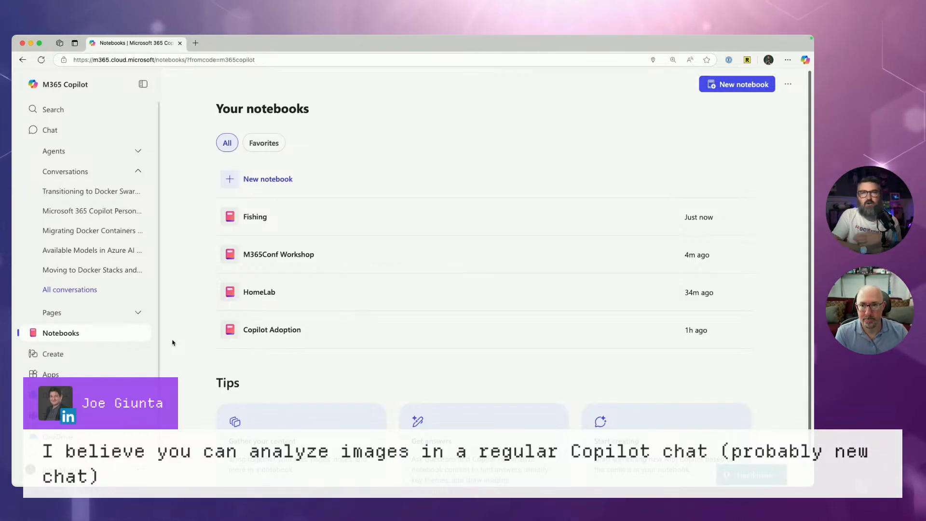
{"action": "left_click", "coordinate": [257, 293]}
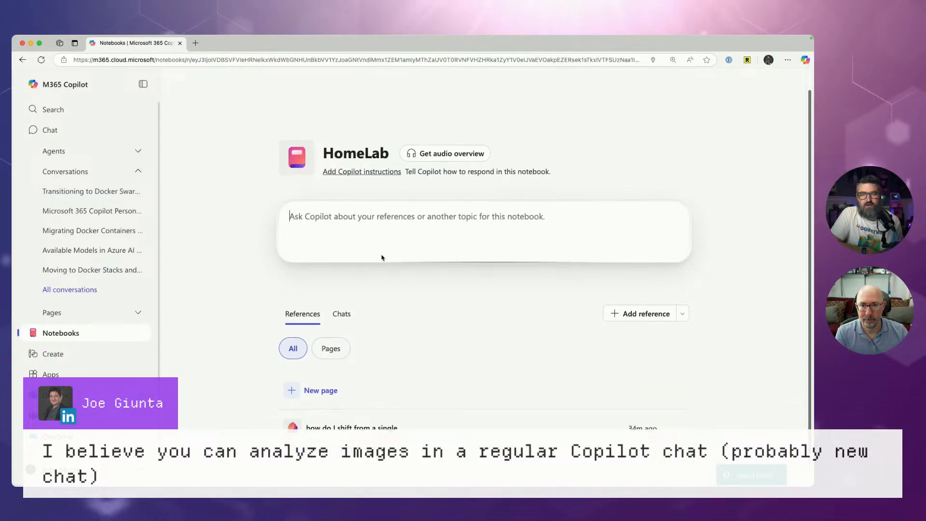
{"action": "scroll", "coordinate": [394, 227], "scroll_direction": "down", "scroll_amount": 3}
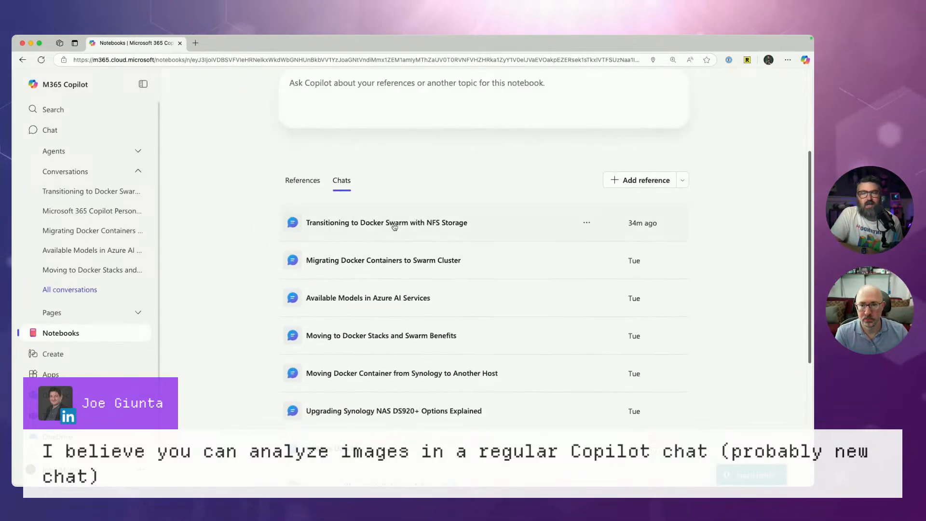
{"action": "scroll", "coordinate": [405, 324], "scroll_direction": "down", "scroll_amount": 2}
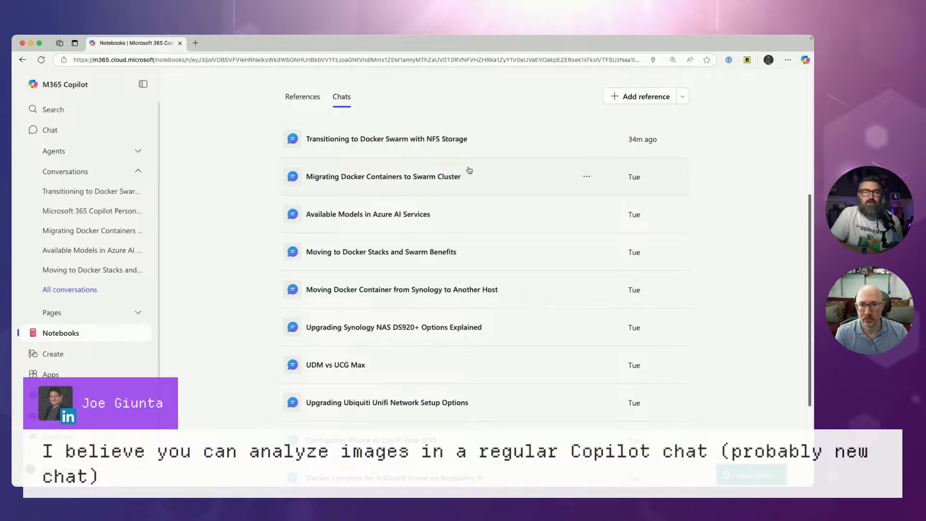
{"action": "scroll", "coordinate": [509, 214], "scroll_direction": "down", "scroll_amount": 1}
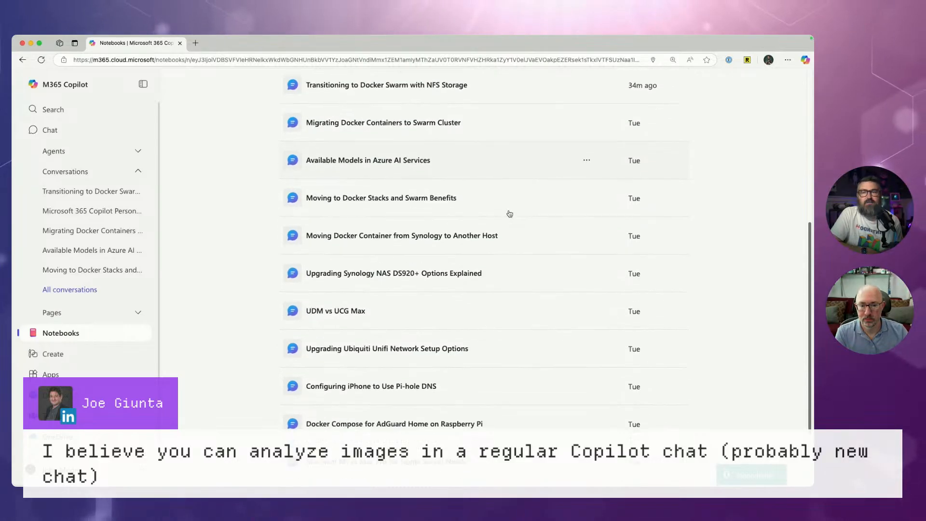
{"action": "scroll", "coordinate": [509, 213], "scroll_direction": "down", "scroll_amount": 2}
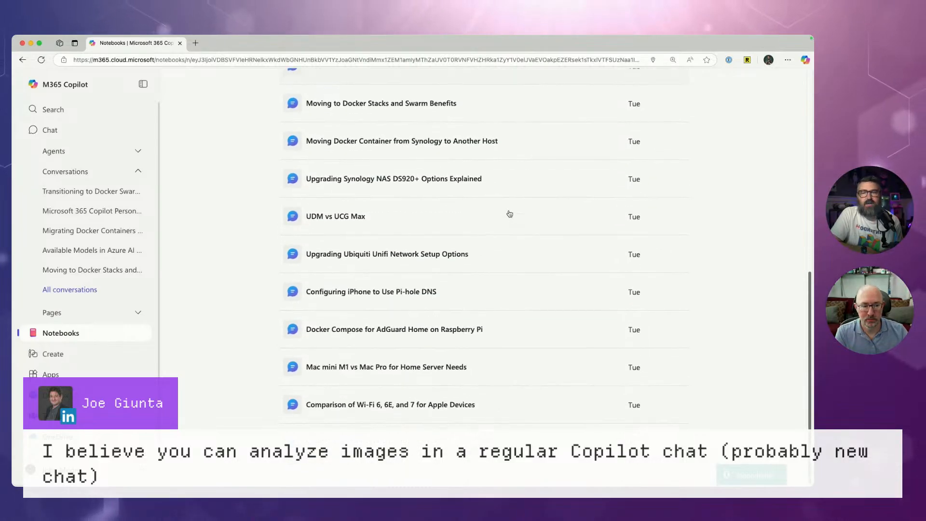
Step: Open the chat Mac mini M1 vs Mac Pro for Home Server Needs and read its prompt and answer
{"action": "left_click", "coordinate": [373, 369]}
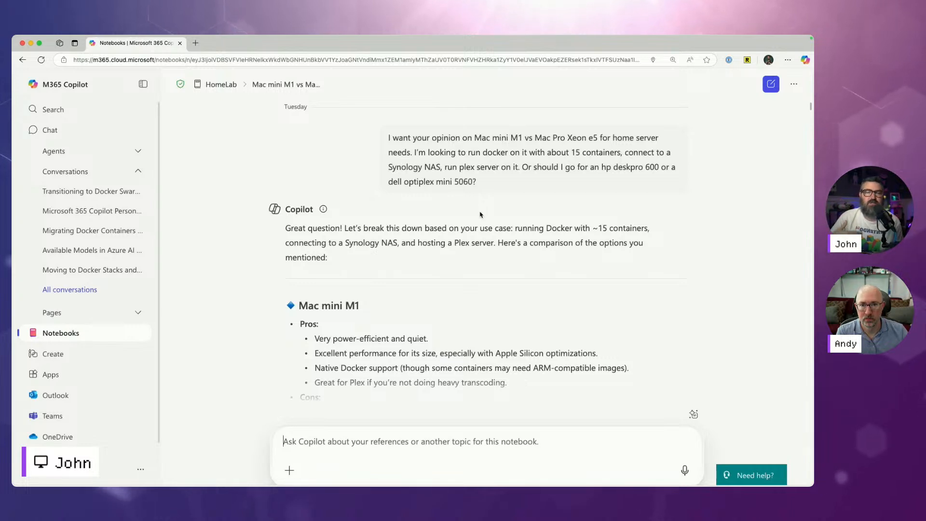
{"action": "scroll", "coordinate": [484, 207], "scroll_direction": "down", "scroll_amount": 10}
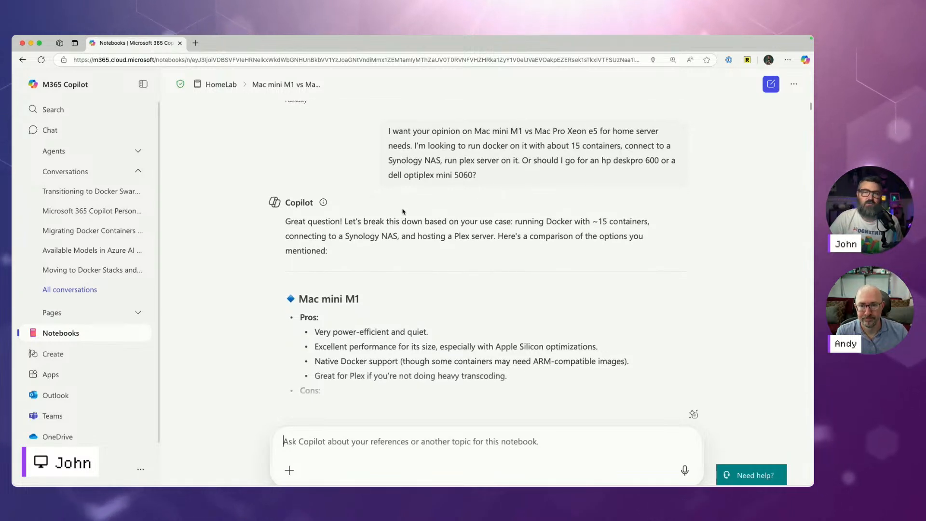
{"action": "scroll", "coordinate": [372, 253], "scroll_direction": "up", "scroll_amount": 10}
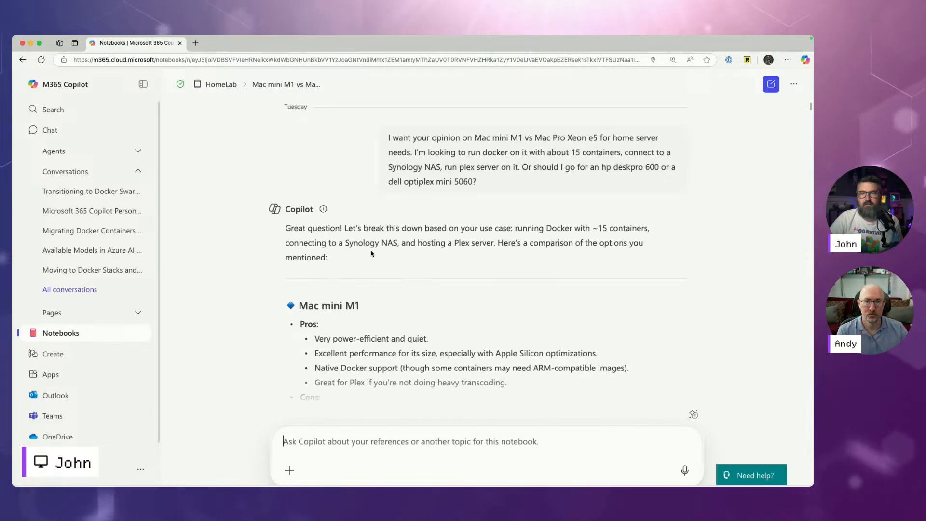
{"action": "left_click", "coordinate": [794, 84]}
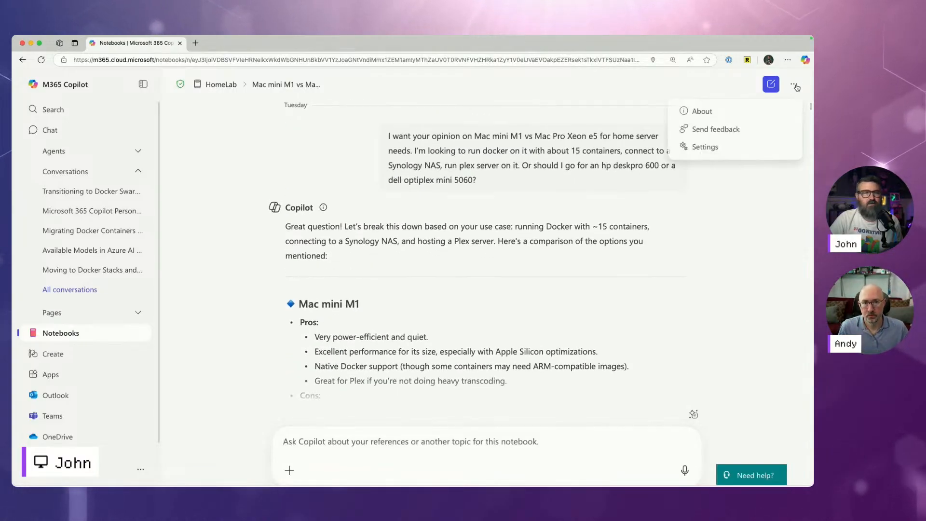
{"action": "left_click", "coordinate": [706, 148]}
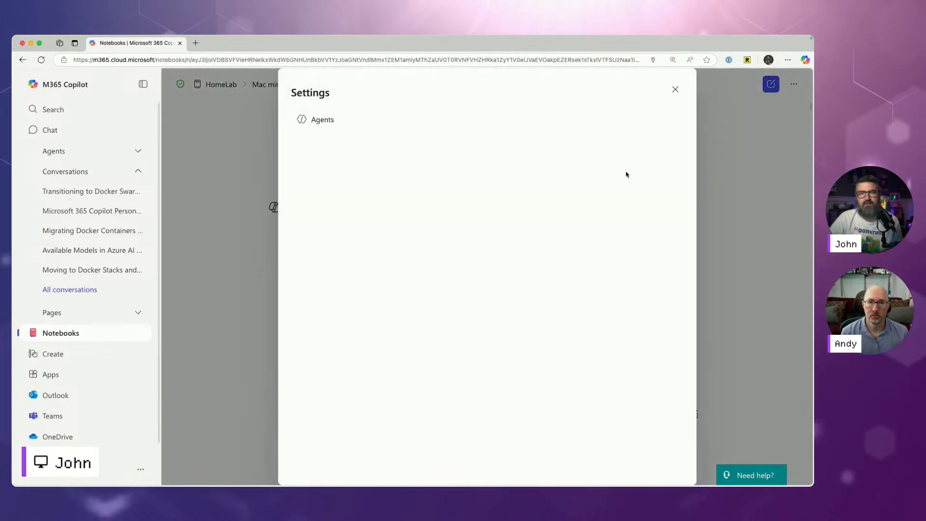
{"action": "left_click", "coordinate": [674, 90]}
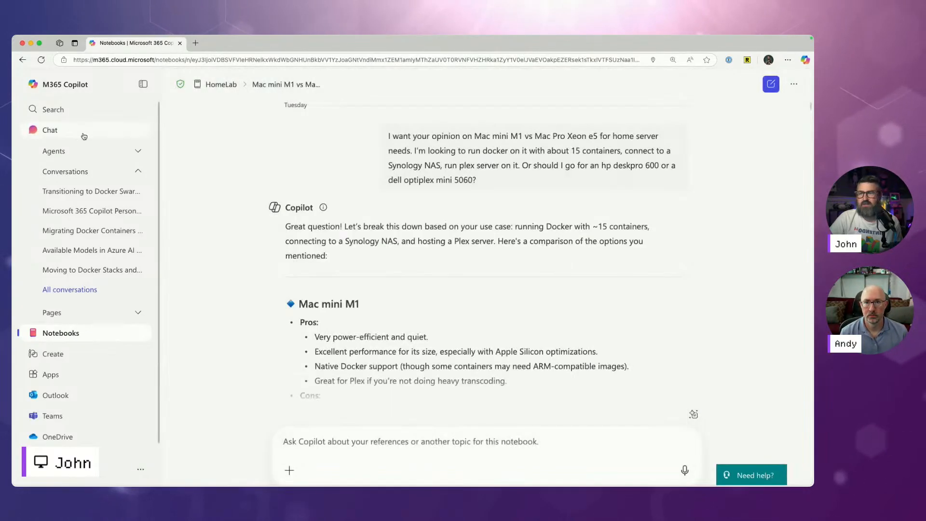
Step: Go to the main Copilot chat, review the saved Copilot Memory entries in the personalization settings, and close the settings
{"action": "left_click", "coordinate": [68, 133]}
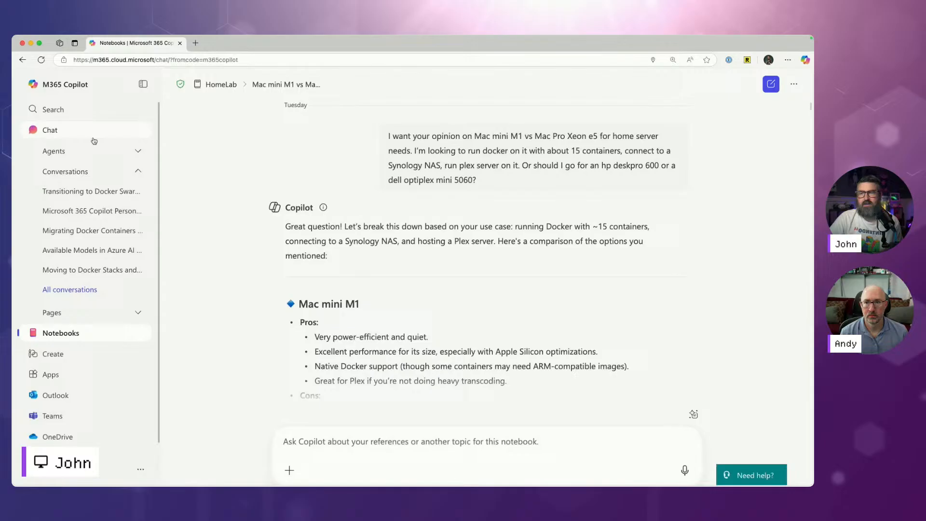
{"action": "left_click", "coordinate": [794, 84]}
{"action": "left_click", "coordinate": [728, 180]}
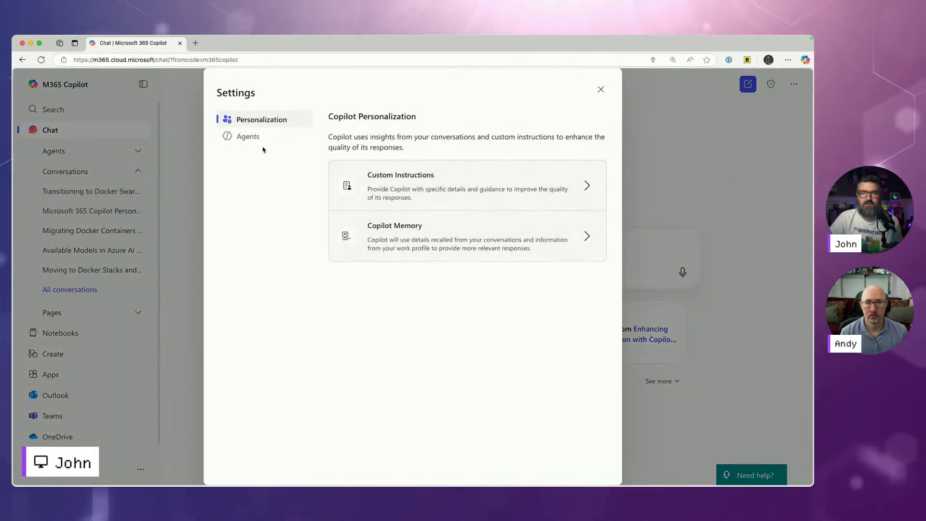
{"action": "left_click", "coordinate": [393, 229]}
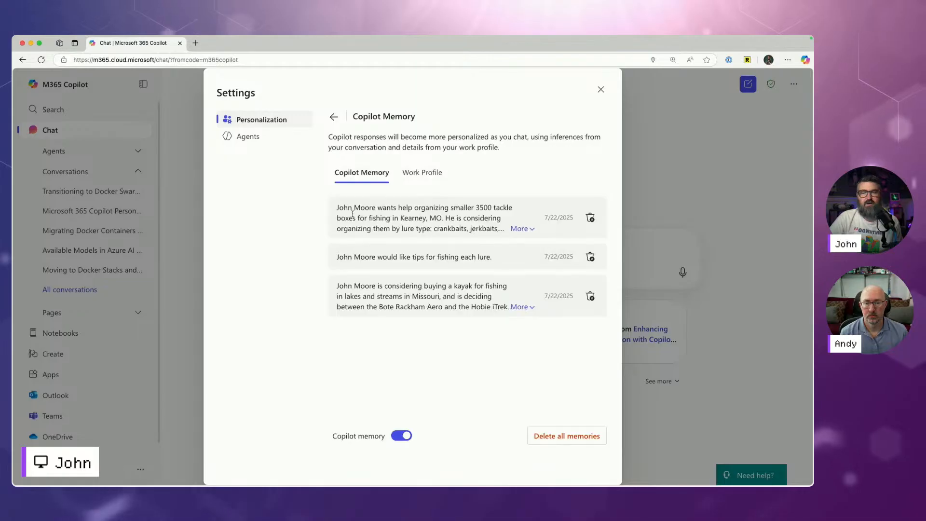
{"action": "key", "text": "F1"}
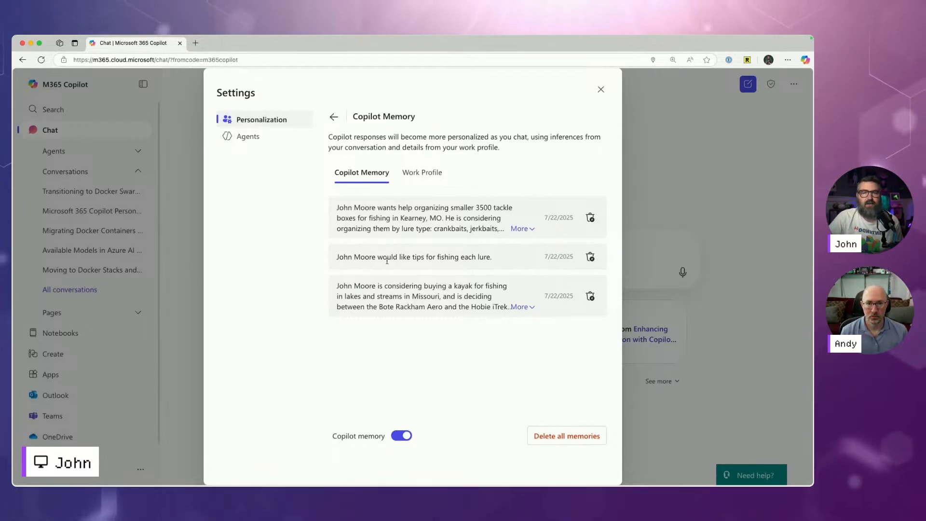
{"action": "left_click", "coordinate": [601, 91]}
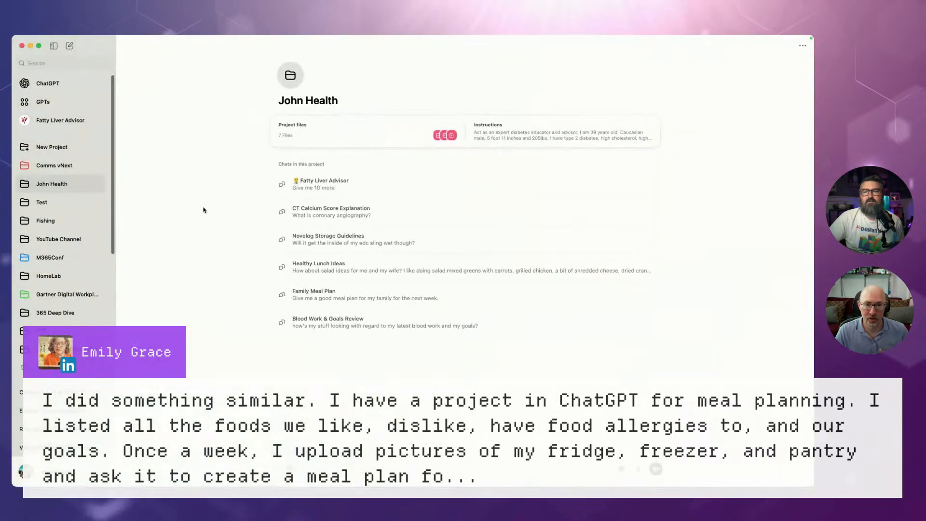
Step: Switch to ChatGPT and open the instructions of the personal health project
{"action": "left_click", "coordinate": [539, 142]}
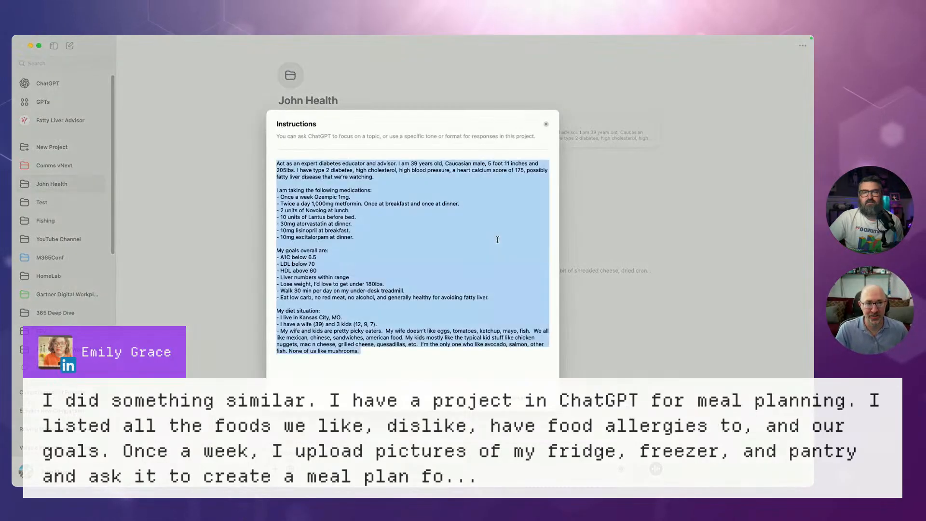
Step: Copy the My diet situation section from the project instructions and close the instructions
{"action": "left_click", "coordinate": [437, 270]}
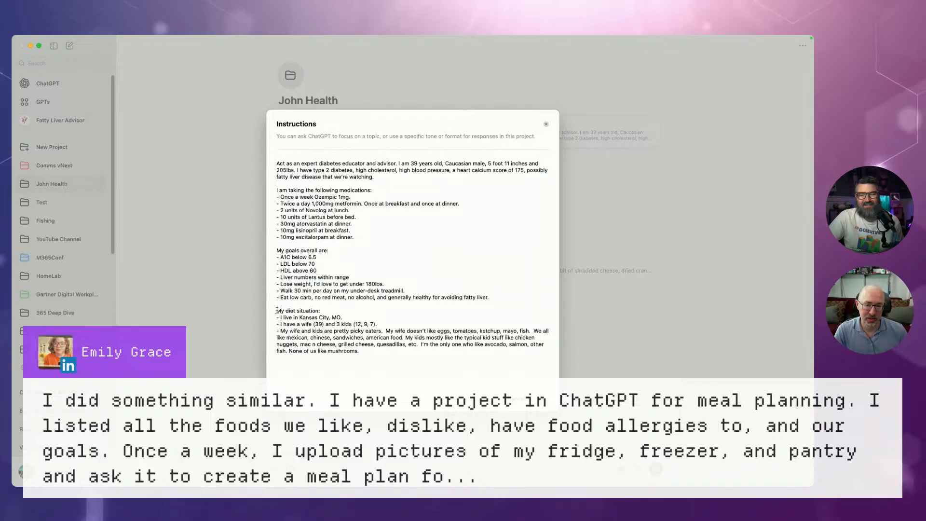
{"action": "left_click_drag", "start_coordinate": [277, 310], "coordinate": [373, 351]}
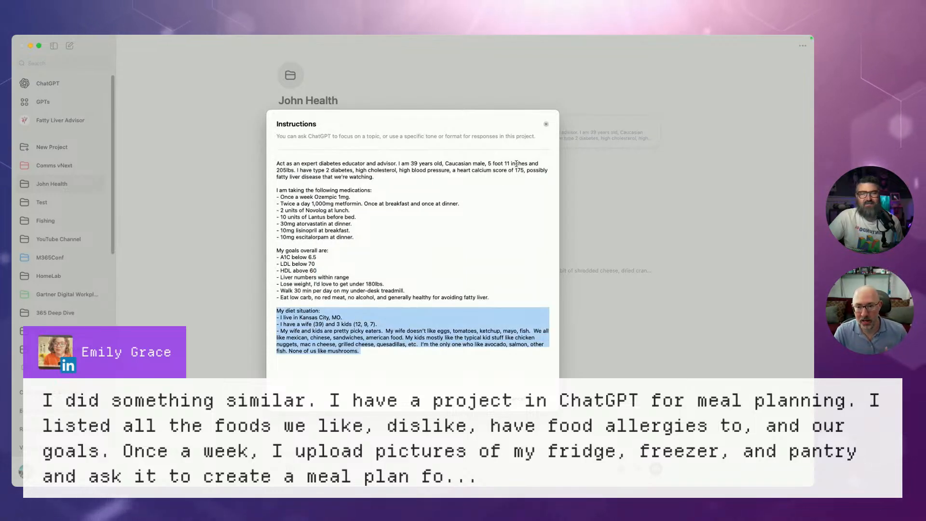
{"action": "left_click", "coordinate": [546, 126]}
Step: Switch back to the Microsoft 365 Copilot browser window and look at the list of notebooks
{"action": "key", "text": "ctrl+Up"}
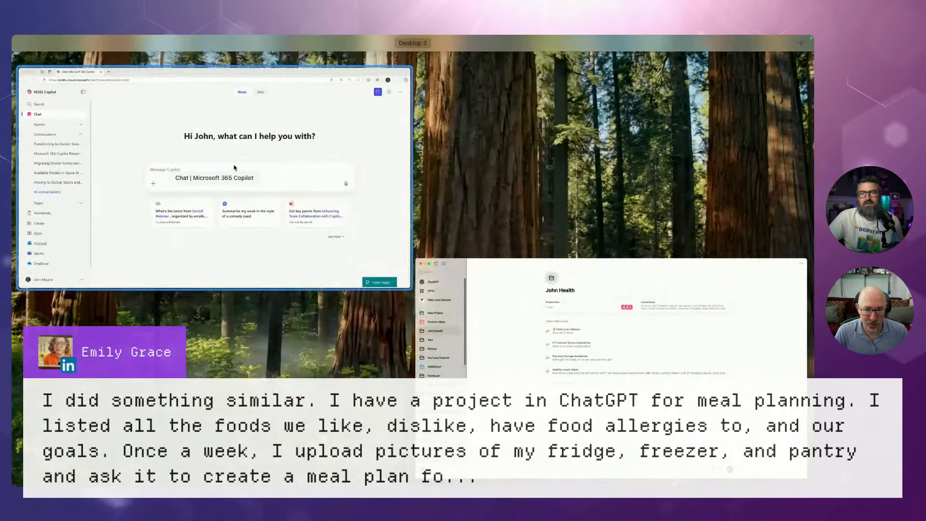
{"action": "left_click", "coordinate": [234, 169]}
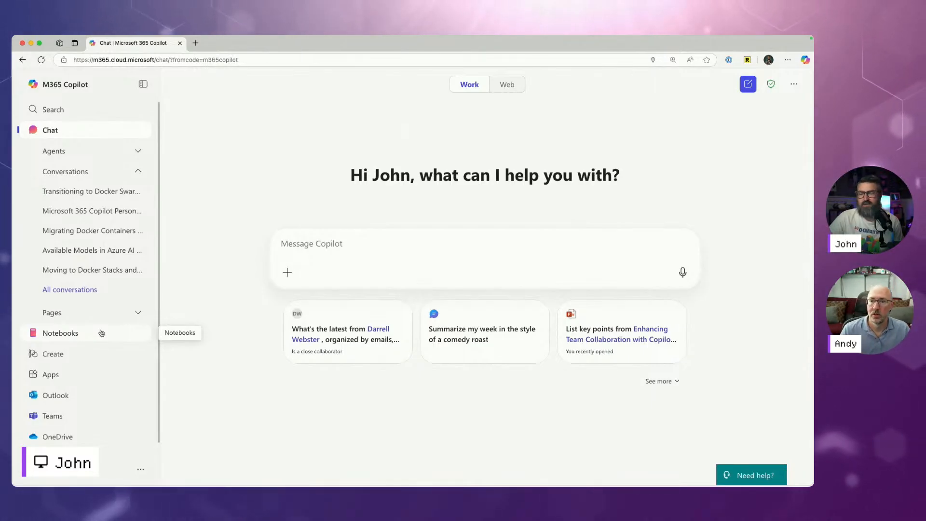
{"action": "left_click", "coordinate": [101, 333]}
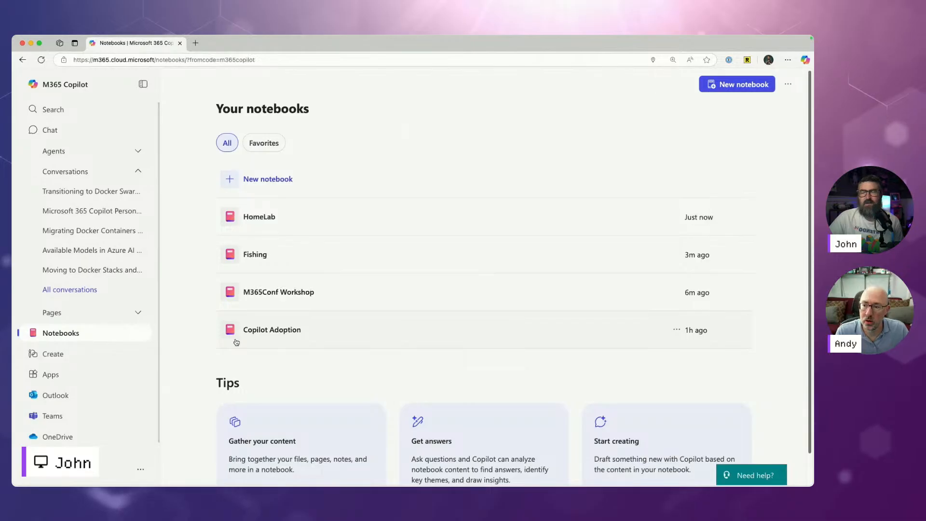
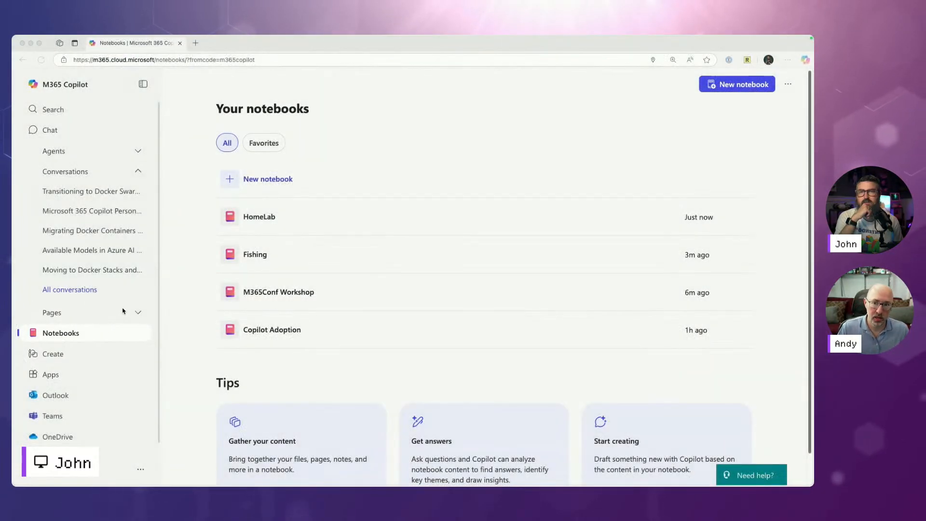
Step: Go to the main Copilot chat, paste the copied diet situation into the message, and review the text
{"action": "left_click", "coordinate": [55, 132]}
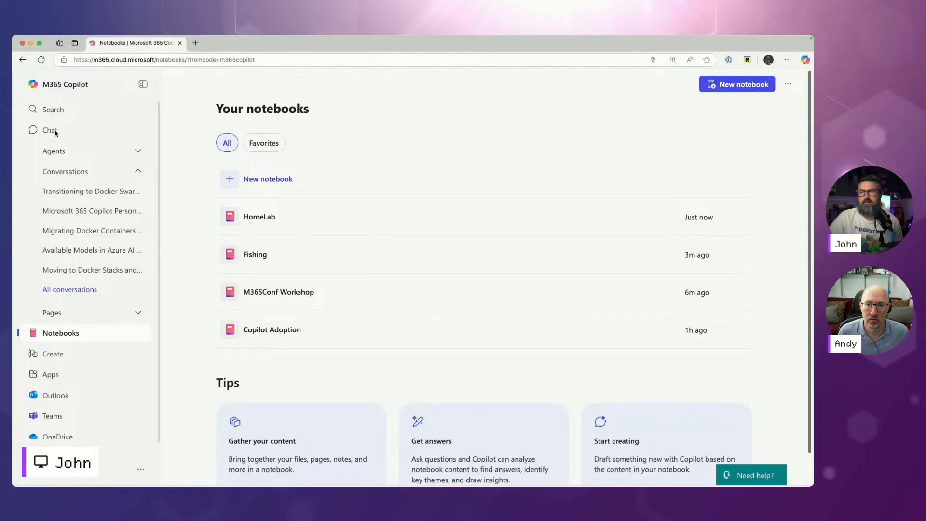
{"action": "left_click", "coordinate": [307, 247]}
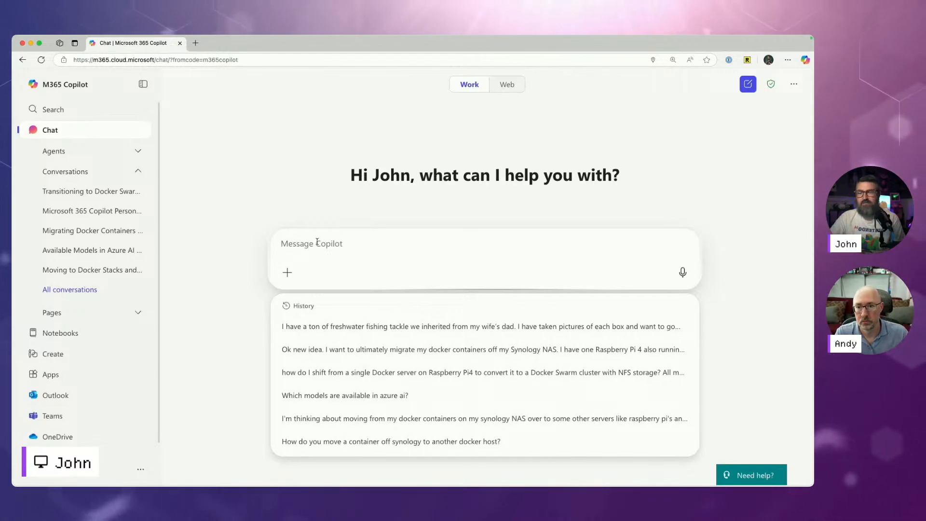
{"action": "key", "text": "super+v"}
{"action": "scroll", "coordinate": [311, 255], "scroll_direction": "up", "scroll_amount": 10}
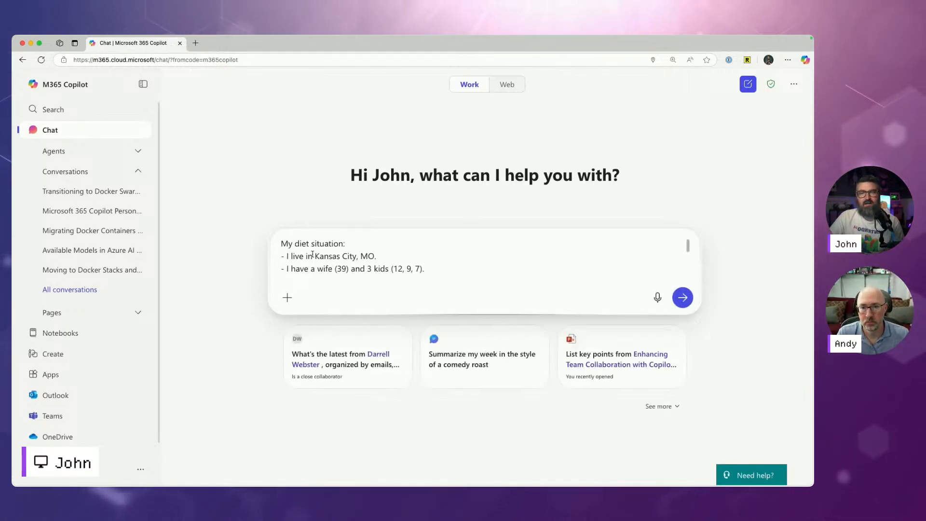
{"action": "scroll", "coordinate": [295, 244], "scroll_direction": "down", "scroll_amount": 2}
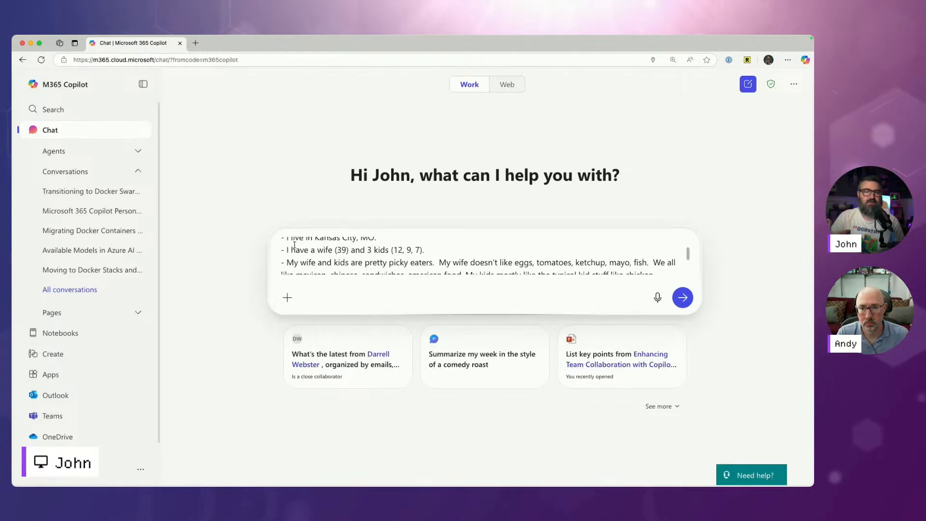
{"action": "scroll", "coordinate": [436, 258], "scroll_direction": "down", "scroll_amount": 1}
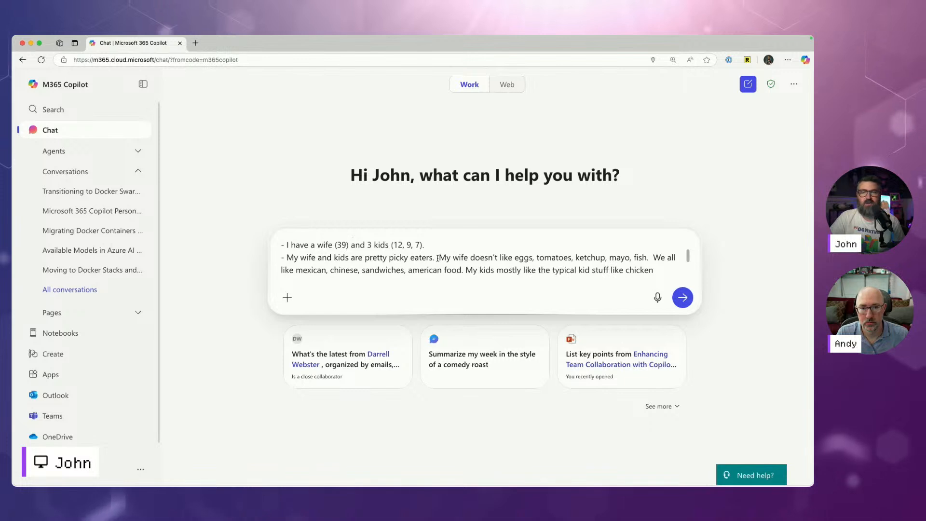
{"action": "scroll", "coordinate": [348, 263], "scroll_direction": "down", "scroll_amount": 1}
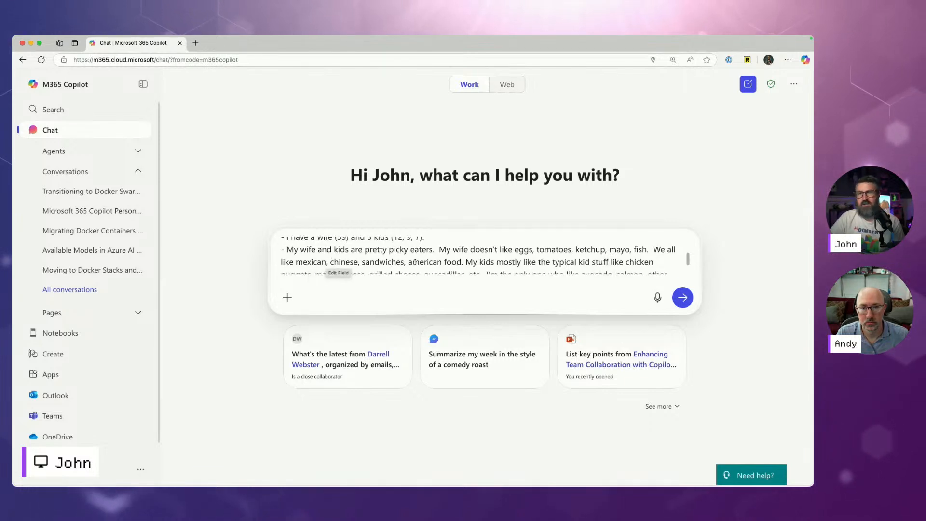
{"action": "scroll", "coordinate": [472, 263], "scroll_direction": "down", "scroll_amount": 3}
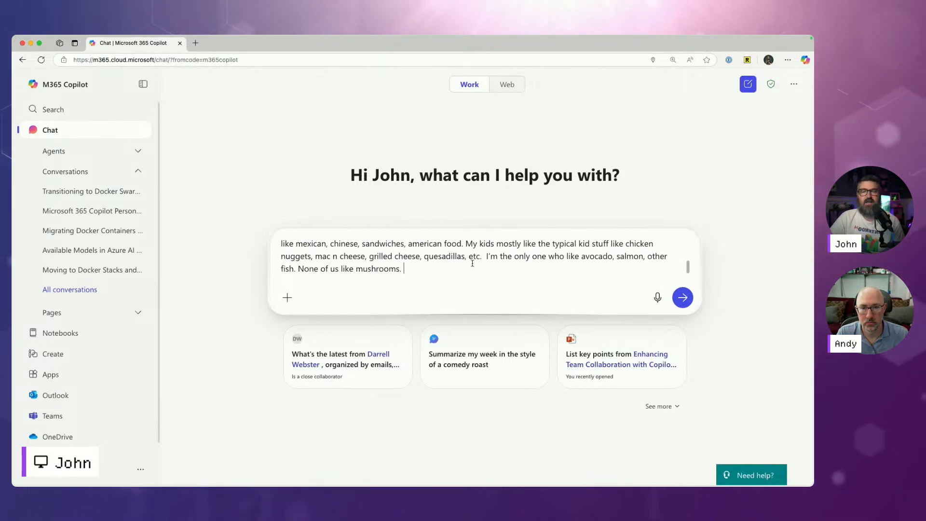
Step: Add the request "Give me a M-F meal plan based on this info." below the diet text and send the prompt
{"action": "key", "text": "shift+Return"}
{"action": "key", "text": "shift+Return"}
{"action": "type", "text": "Give me a M-F meal"}
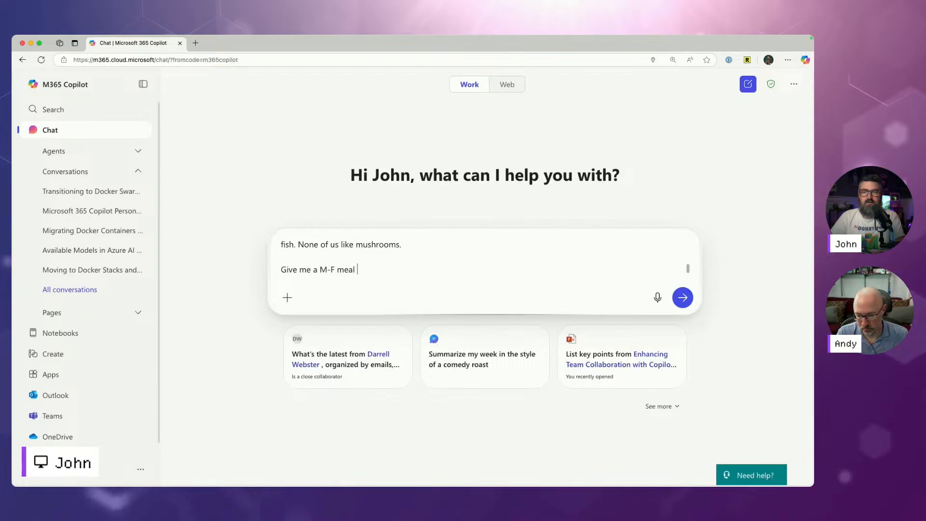
{"action": "type", "text": "plan base"}
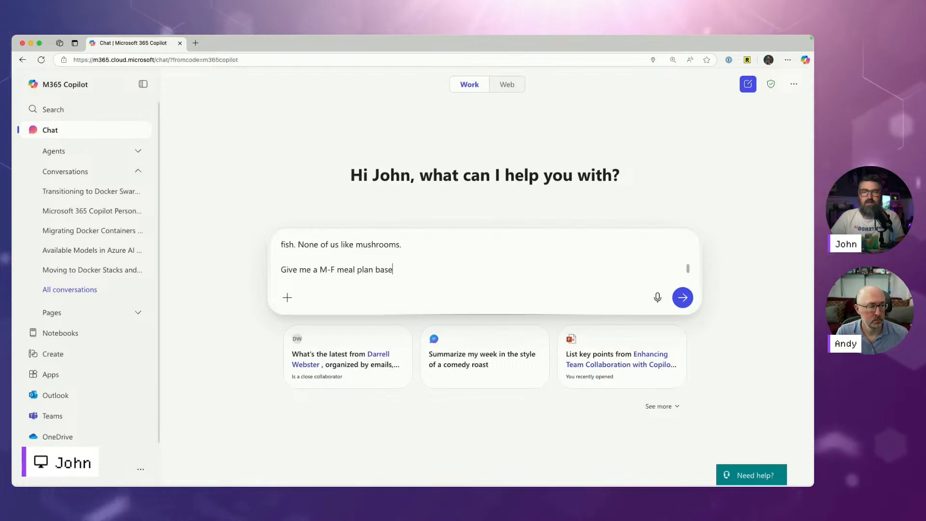
{"action": "type", "text": "d on this info."}
{"action": "key", "text": "Return"}
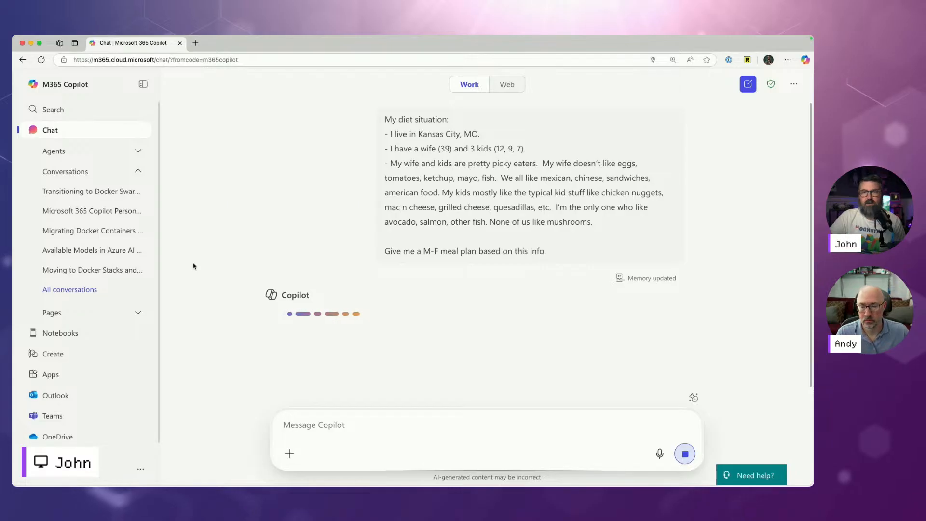
Step: Read the details of the Memory updated notice under the sent prompt
{"action": "mouse_move", "coordinate": [633, 278]}
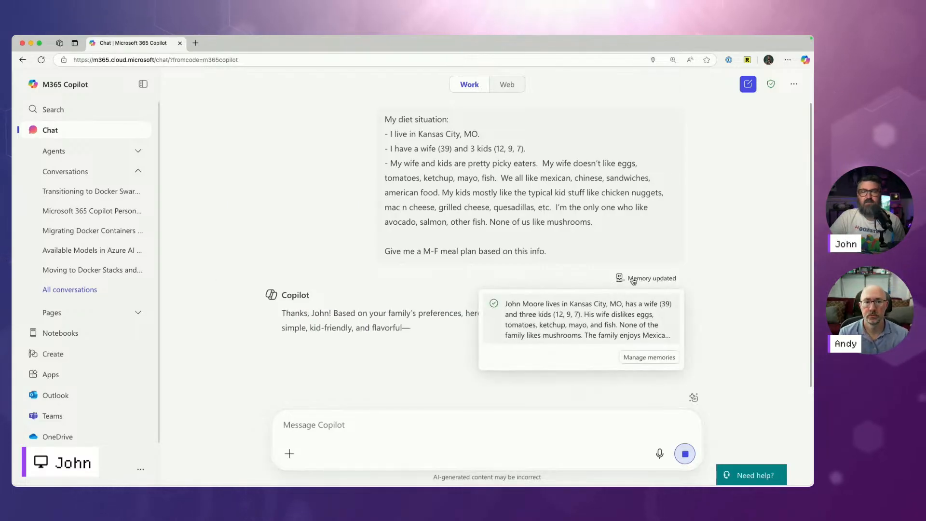
{"action": "key", "text": "F1"}
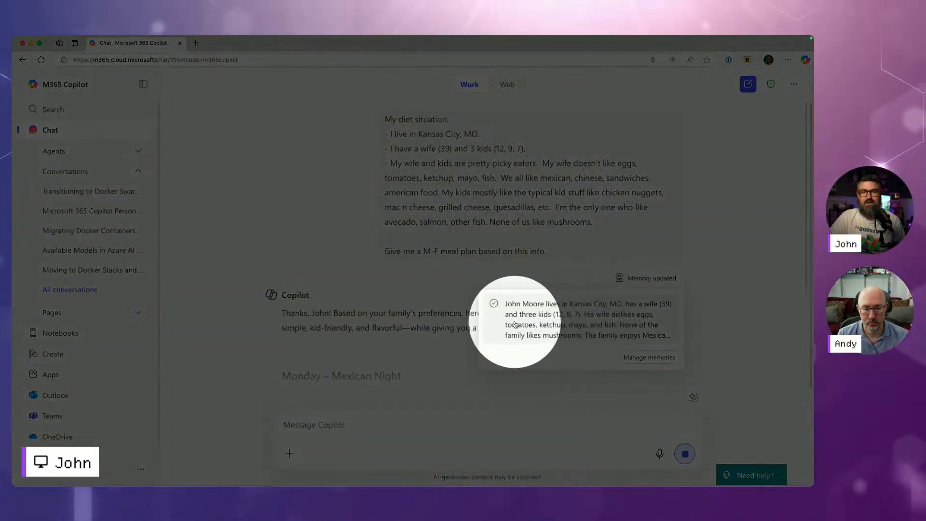
{"action": "key", "text": "F1"}
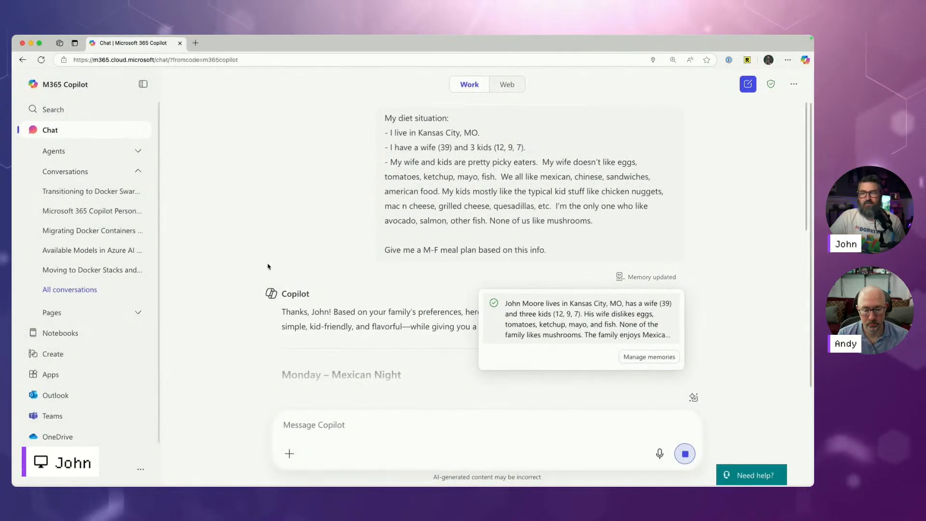
Step: Read through the Monday to Friday meal plan answer, checking the optional items and notes for each day
{"action": "scroll", "coordinate": [268, 267], "scroll_direction": "down", "scroll_amount": 4}
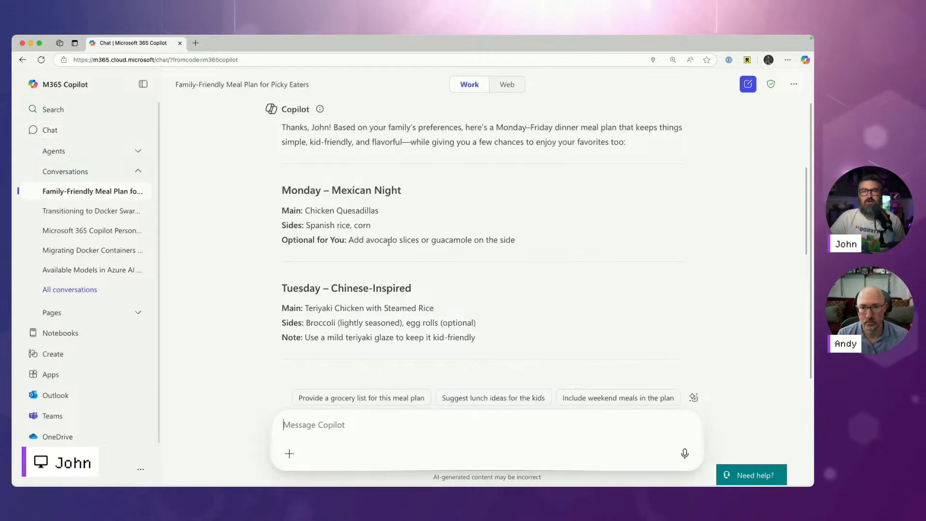
{"action": "left_click_drag", "start_coordinate": [467, 241], "coordinate": [388, 241]}
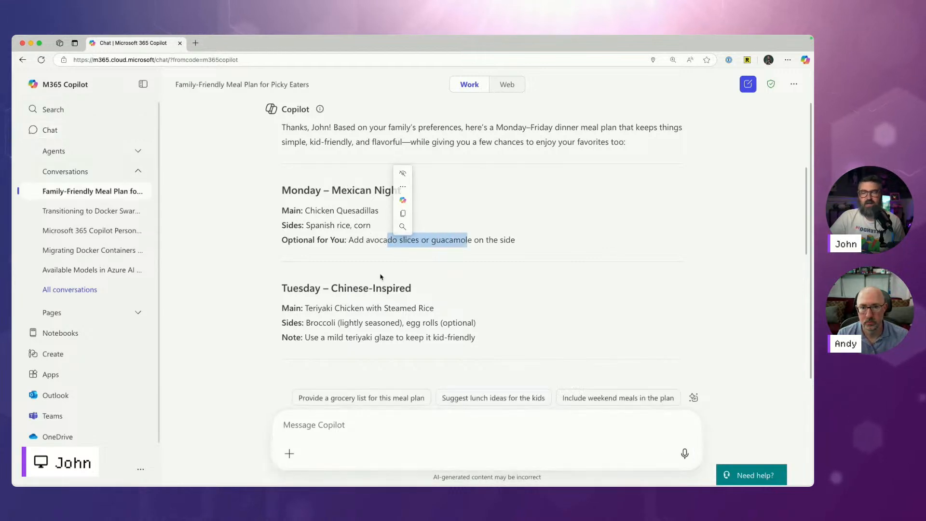
{"action": "left_click", "coordinate": [343, 341]}
{"action": "left_click_drag", "start_coordinate": [323, 339], "coordinate": [436, 345]}
{"action": "scroll", "coordinate": [482, 341], "scroll_direction": "down", "scroll_amount": 10}
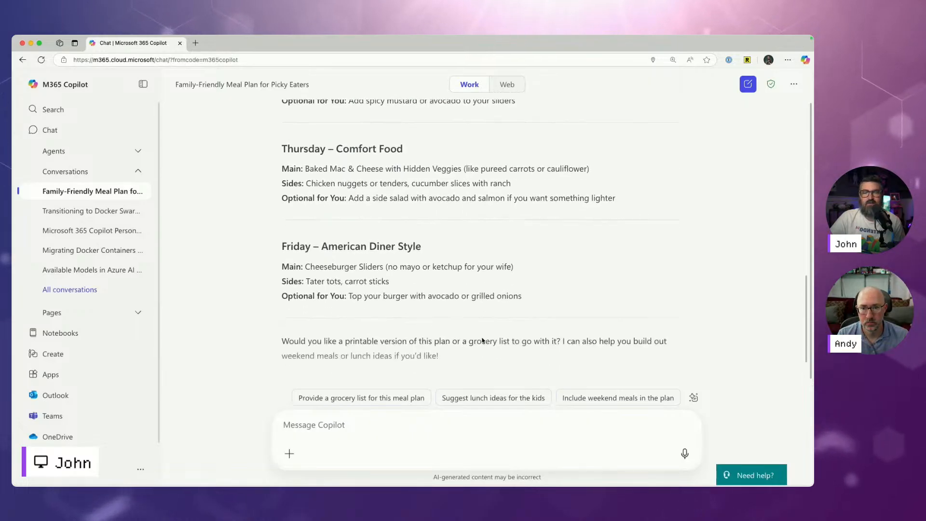
{"action": "scroll", "coordinate": [482, 341], "scroll_direction": "up", "scroll_amount": 10}
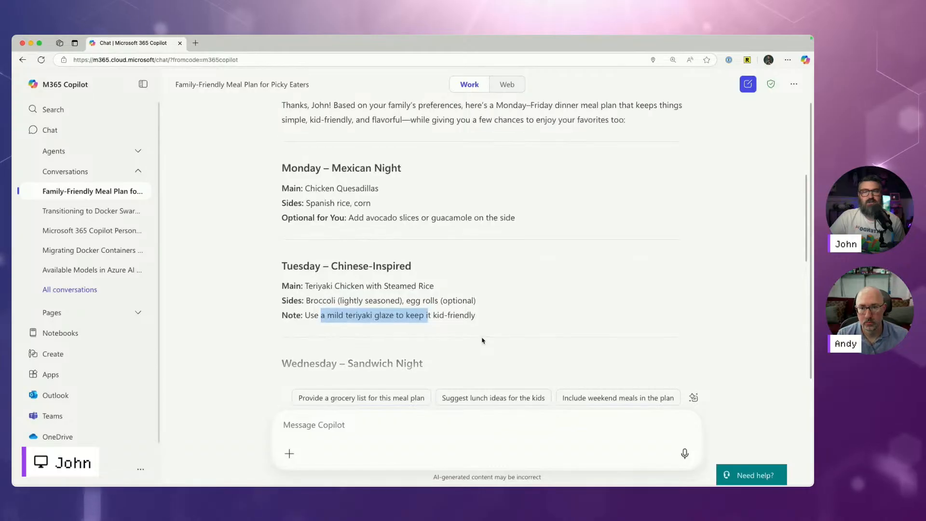
{"action": "scroll", "coordinate": [483, 341], "scroll_direction": "down", "scroll_amount": 10}
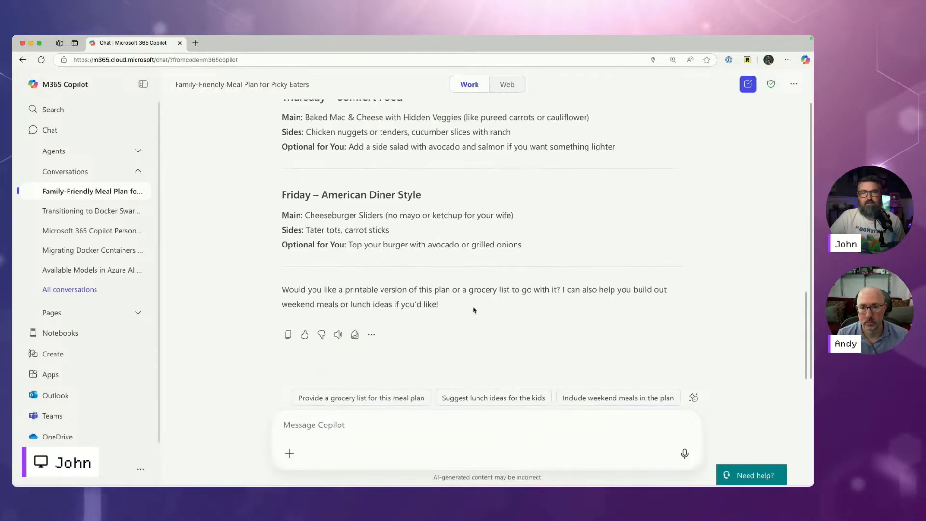
{"action": "scroll", "coordinate": [475, 318], "scroll_direction": "up", "scroll_amount": 15}
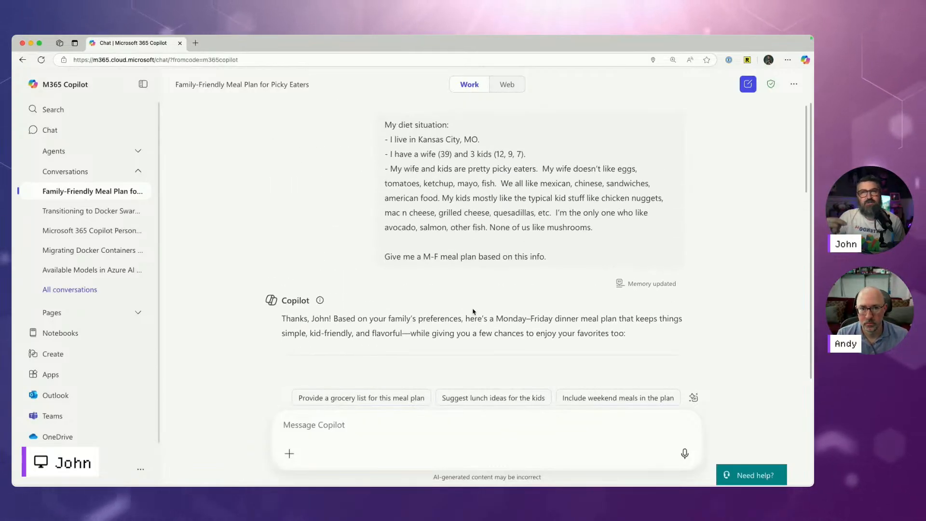
Step: Search the web for "reddit fridge detective" in a new browser tab and open the Fridge Detective subreddit
{"action": "left_click", "coordinate": [195, 44]}
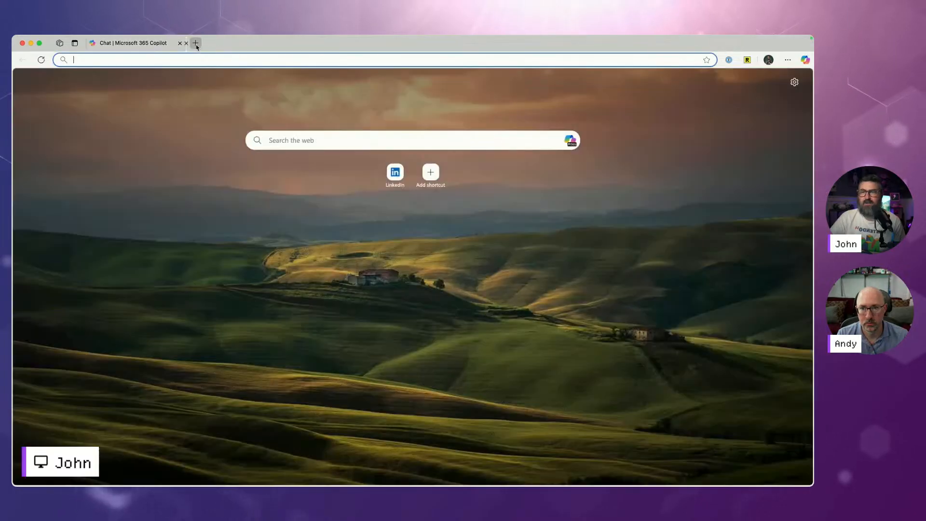
{"action": "type", "text": "reddit "}
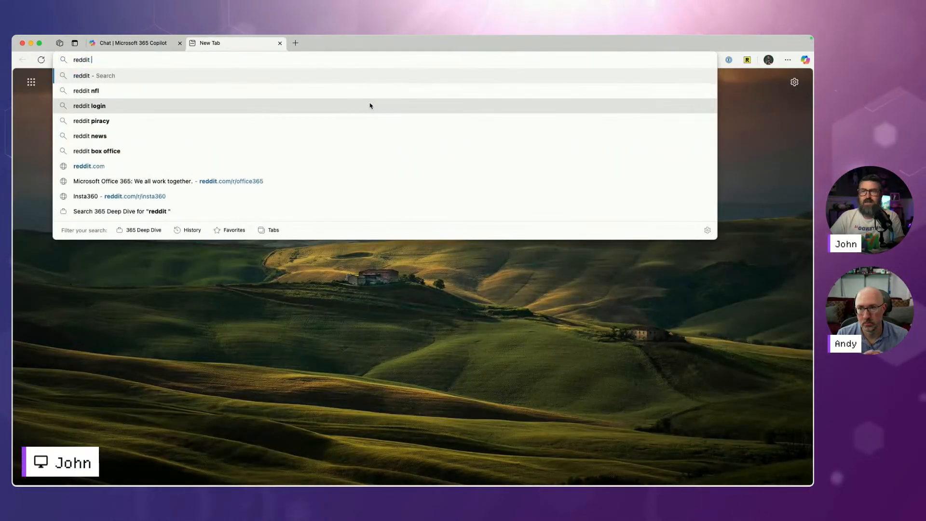
{"action": "type", "text": "fridge detect"}
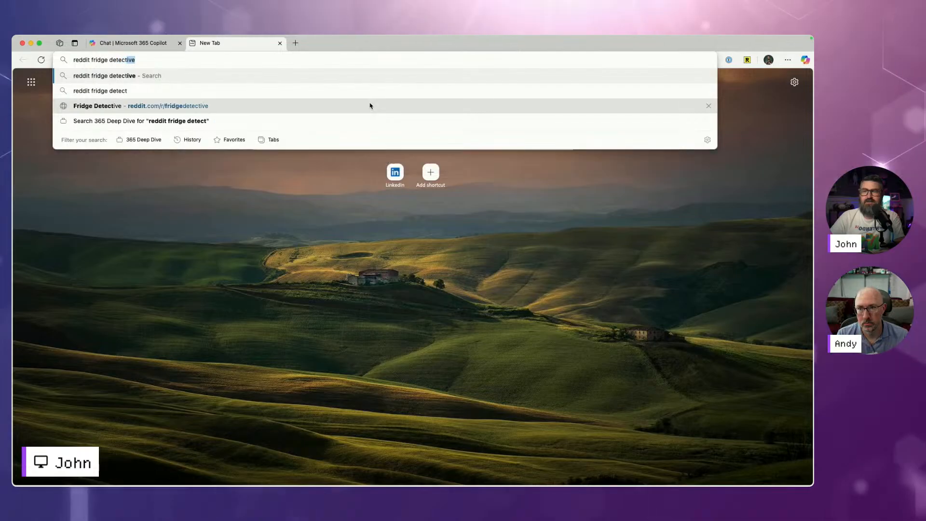
{"action": "key", "text": "Return"}
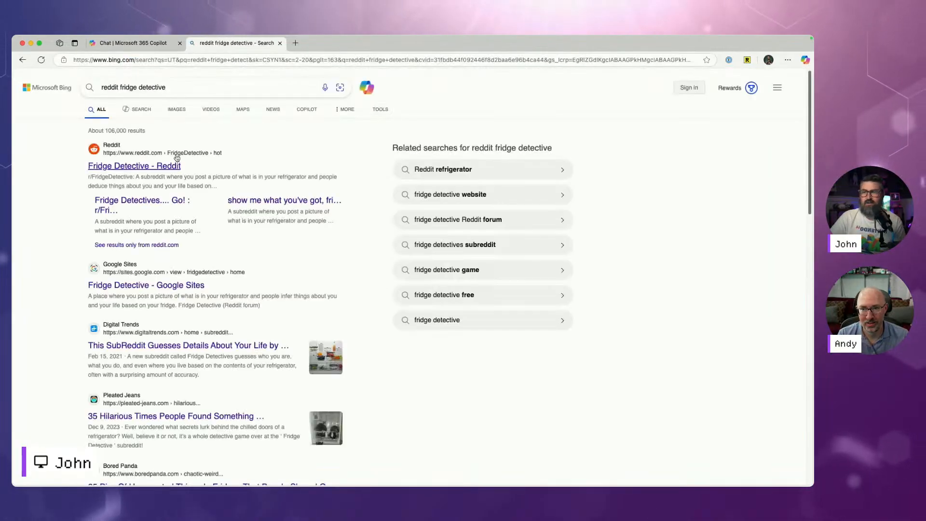
{"action": "left_click", "coordinate": [140, 166]}
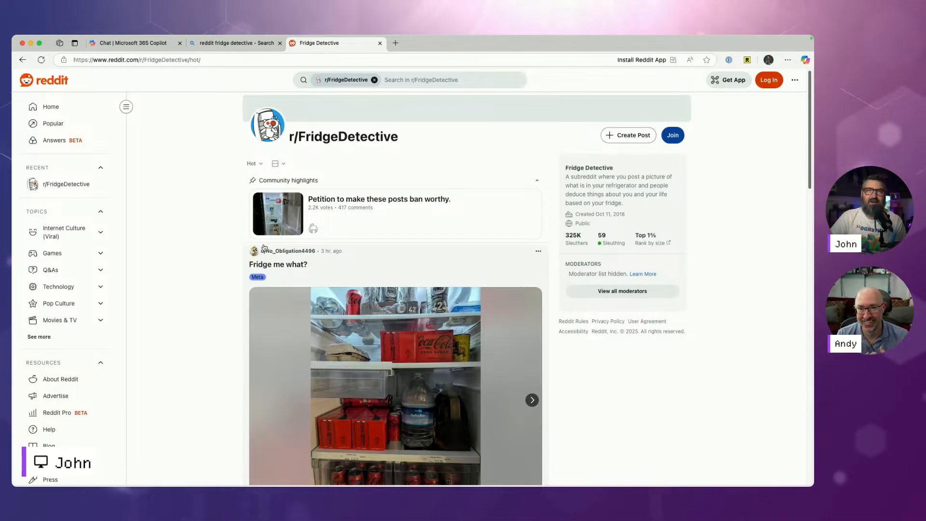
Step: Save the open-fridge photo from the "We have 4 fridges and I never thought about it" post to the Downloads folder
{"action": "scroll", "coordinate": [357, 243], "scroll_direction": "down", "scroll_amount": 5}
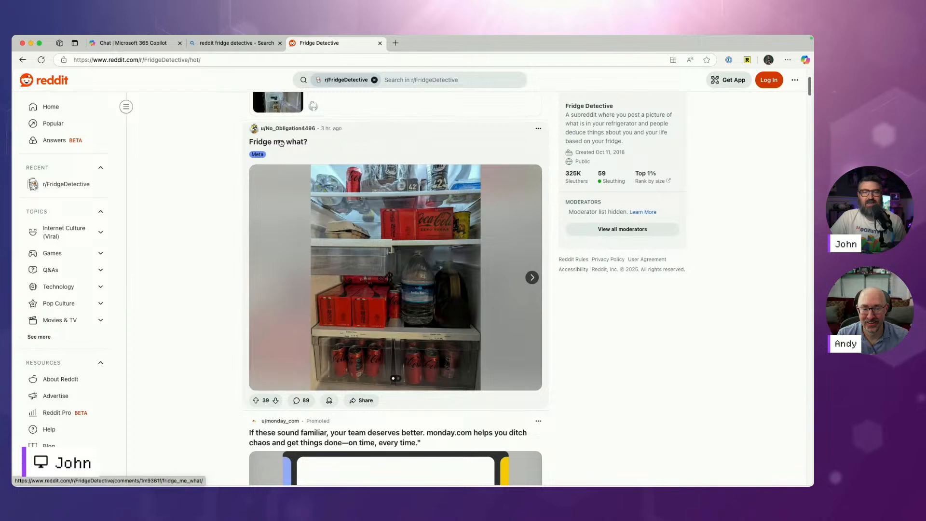
{"action": "left_click", "coordinate": [532, 278]}
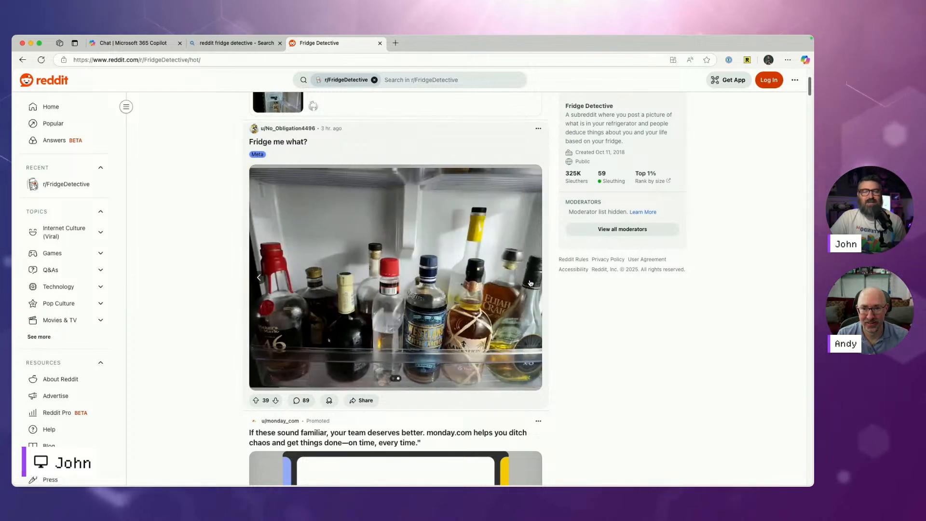
{"action": "scroll", "coordinate": [508, 297], "scroll_direction": "down", "scroll_amount": 12}
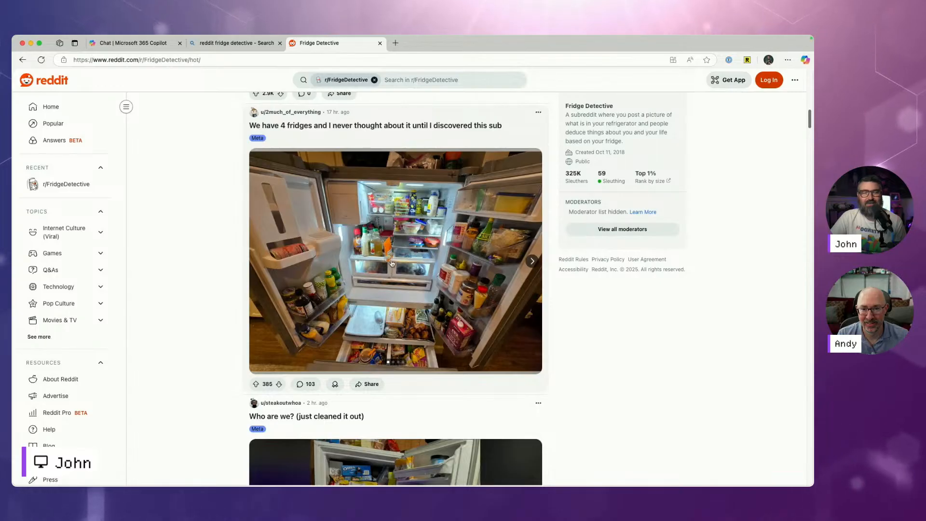
{"action": "right_click", "coordinate": [434, 249]}
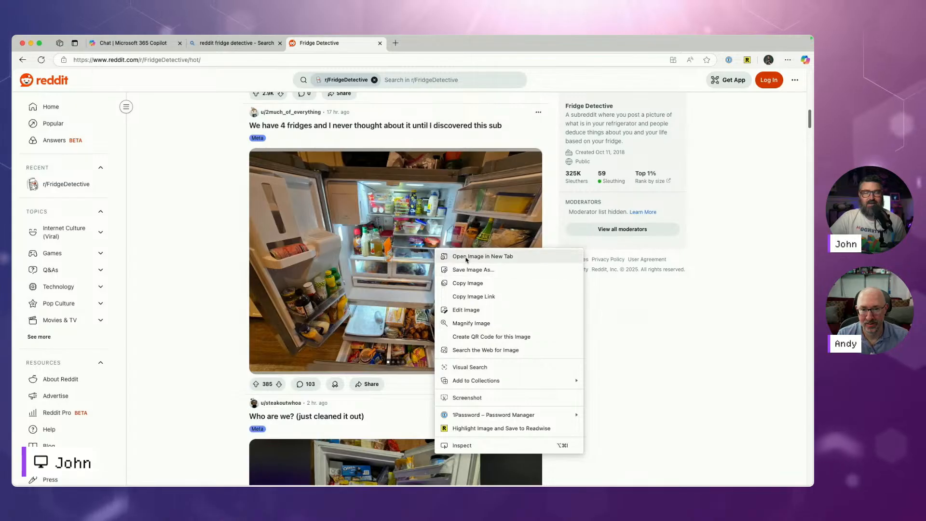
{"action": "left_click", "coordinate": [458, 271]}
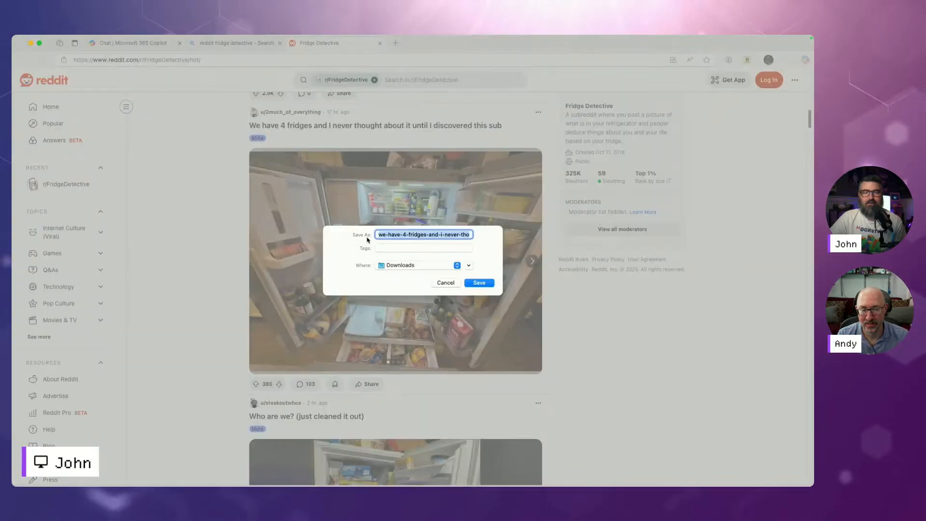
{"action": "left_click", "coordinate": [485, 287]}
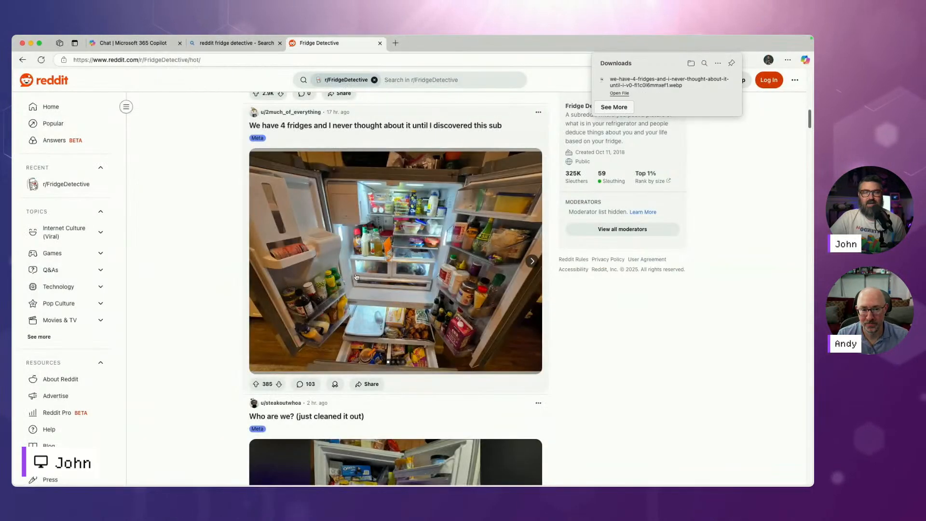
Step: Back in the Copilot chat, write "look at this image of my fridge and adjust the meal plan for what you see in my fridge currently."
{"action": "left_click", "coordinate": [151, 46]}
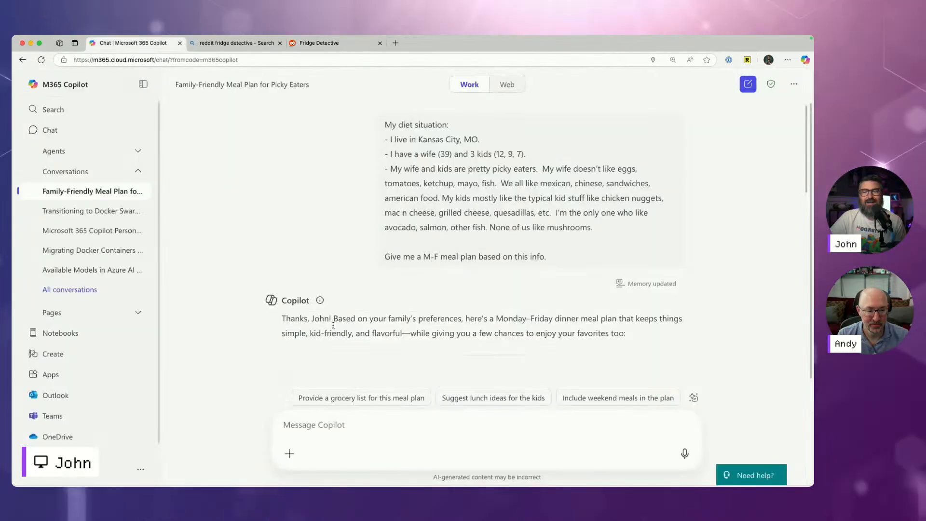
{"action": "scroll", "coordinate": [330, 161], "scroll_direction": "down", "scroll_amount": 15}
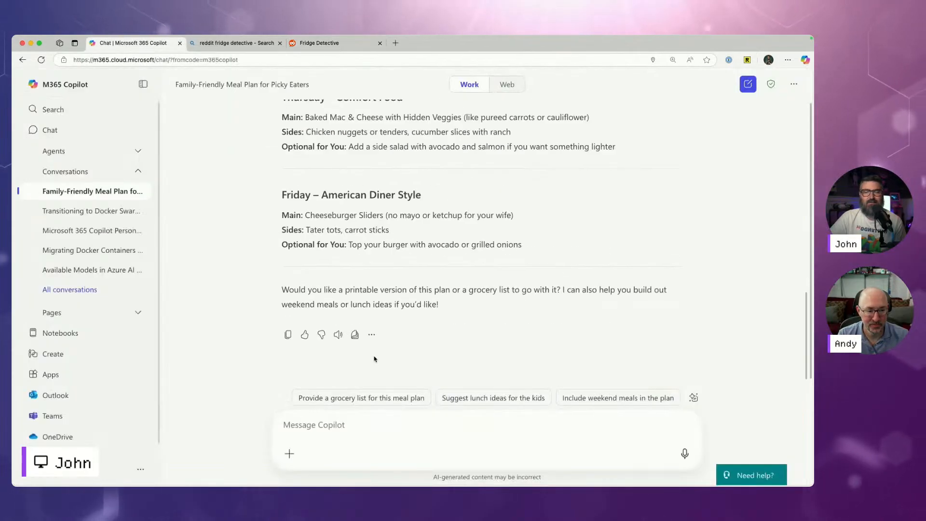
{"action": "left_click", "coordinate": [338, 422]}
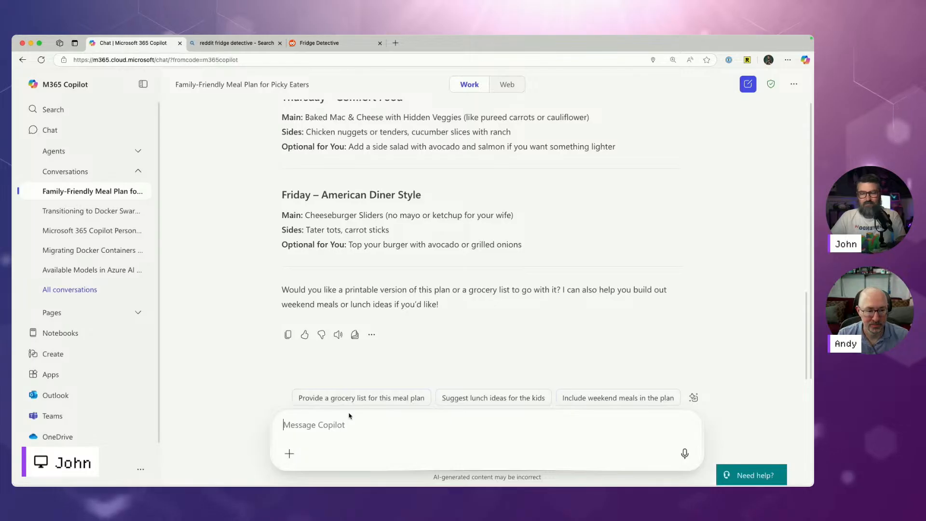
{"action": "type", "text": "loo"}
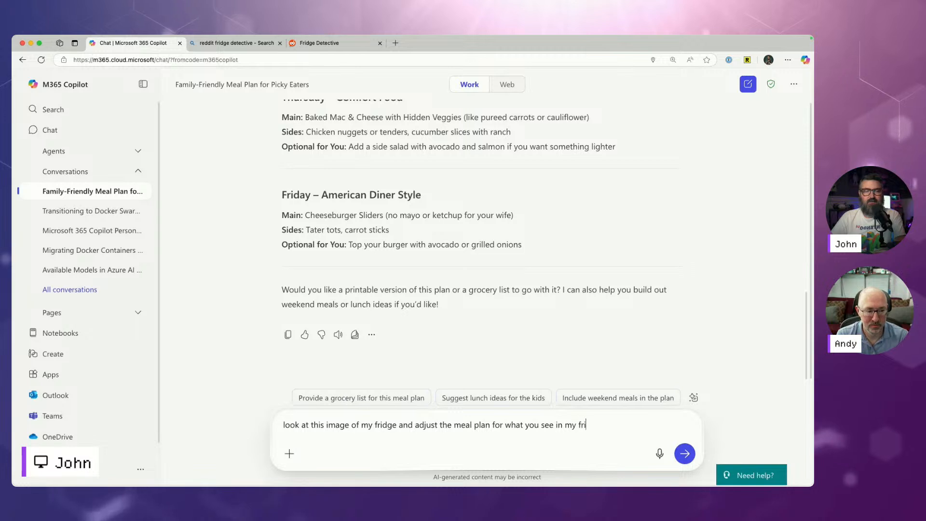
{"action": "type", "text": "currently."}
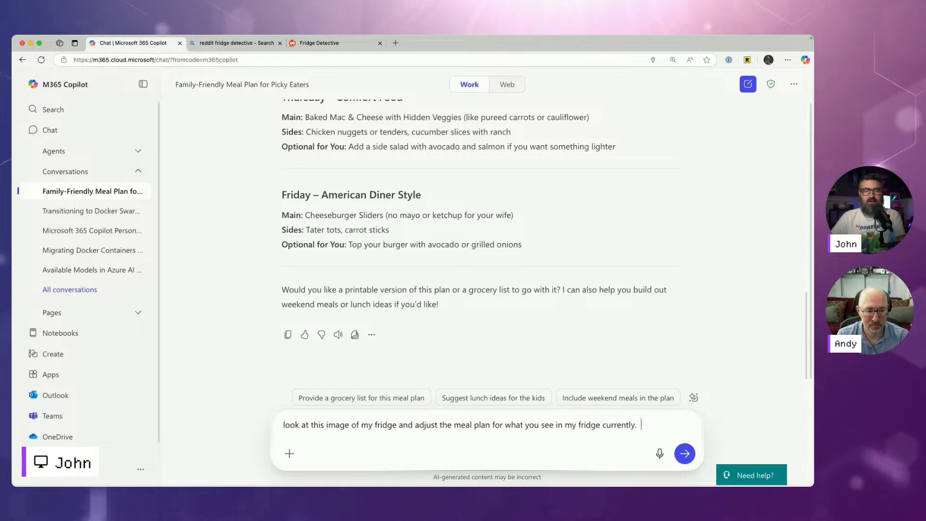
Step: Extend the prompt with "Also give me a shopping list for the stuff you don't see that I need to buy."
{"action": "type", "text": "  Also give me a gro"}
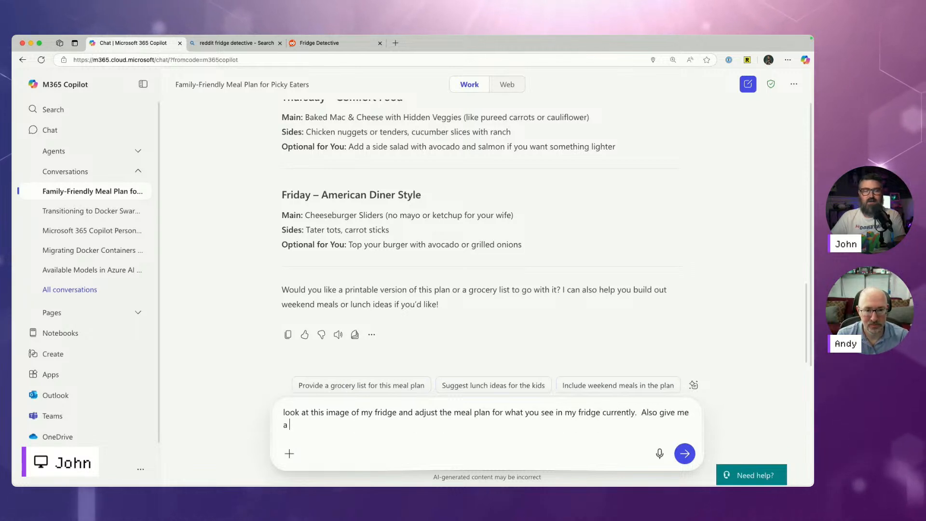
{"action": "key", "text": "BackSpace"}
{"action": "key", "text": "BackSpace"}
{"action": "key", "text": "BackSpace"}
{"action": "type", "text": "shopping list"}
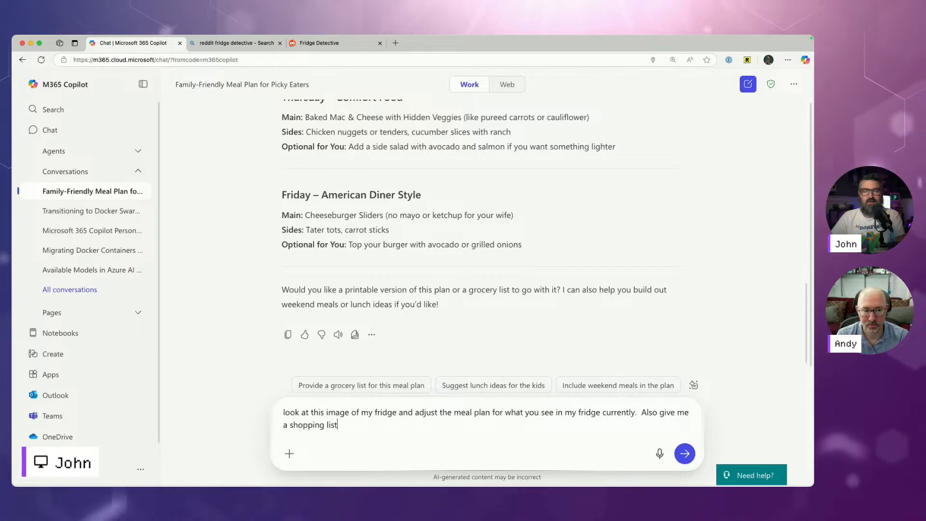
{"action": "type", "text": " for this"}
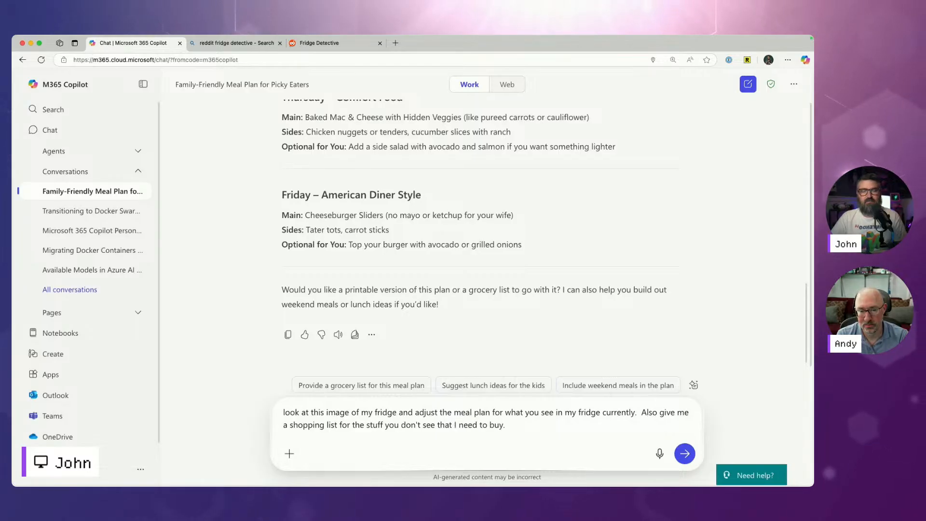
Step: Attach the saved we-have-4-fridges .webp image from Downloads to the message and send the prompt
{"action": "left_click", "coordinate": [289, 454]}
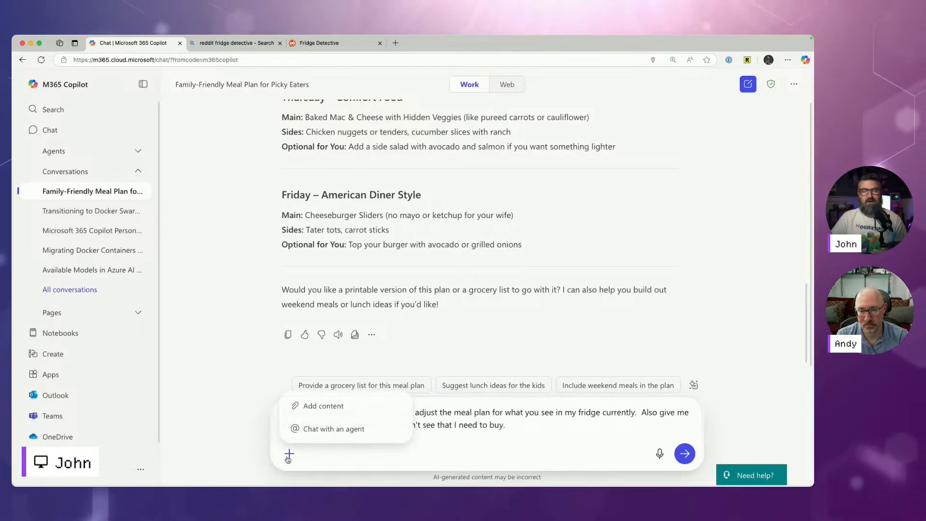
{"action": "left_click", "coordinate": [311, 407]}
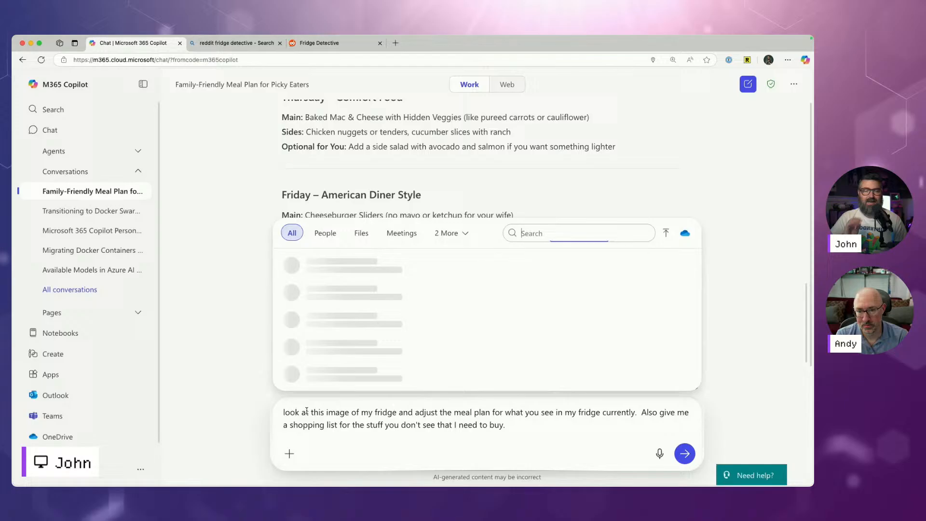
{"action": "left_click", "coordinate": [665, 235]}
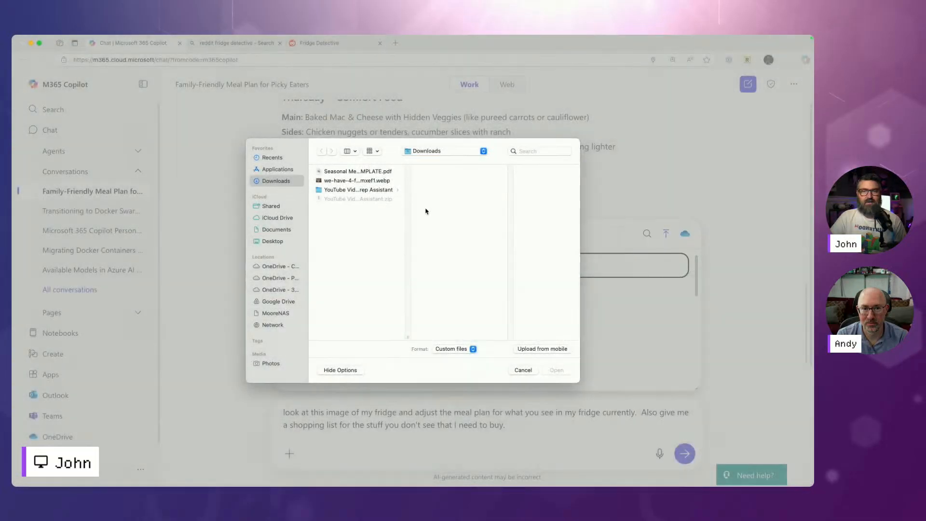
{"action": "left_click", "coordinate": [354, 182]}
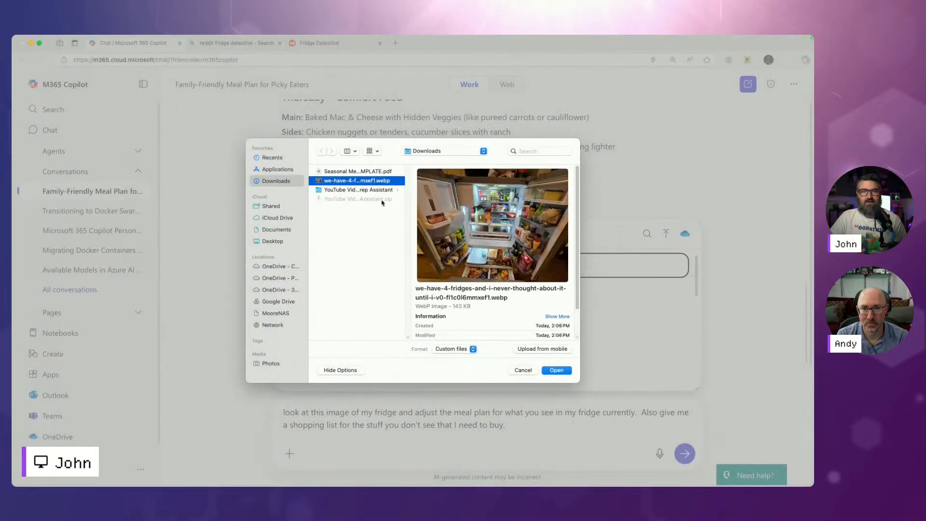
{"action": "left_click", "coordinate": [556, 371]}
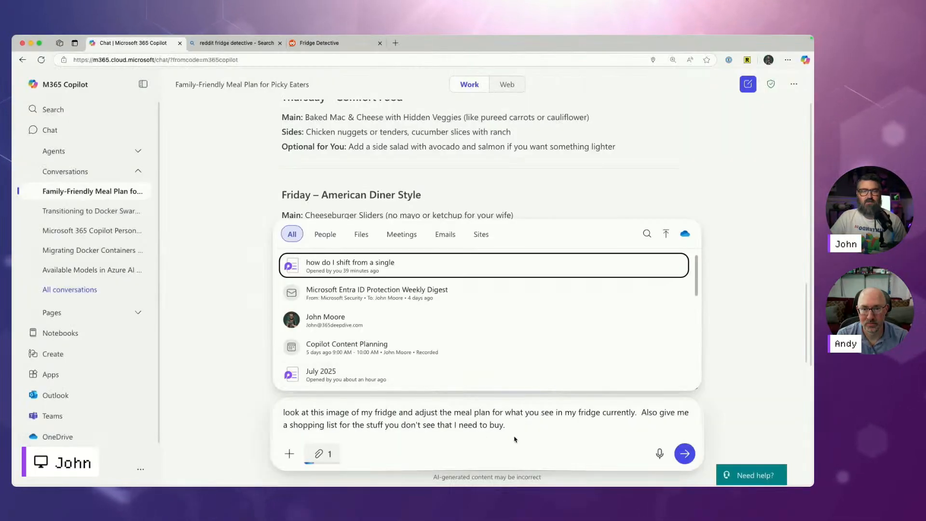
{"action": "left_click", "coordinate": [686, 455]}
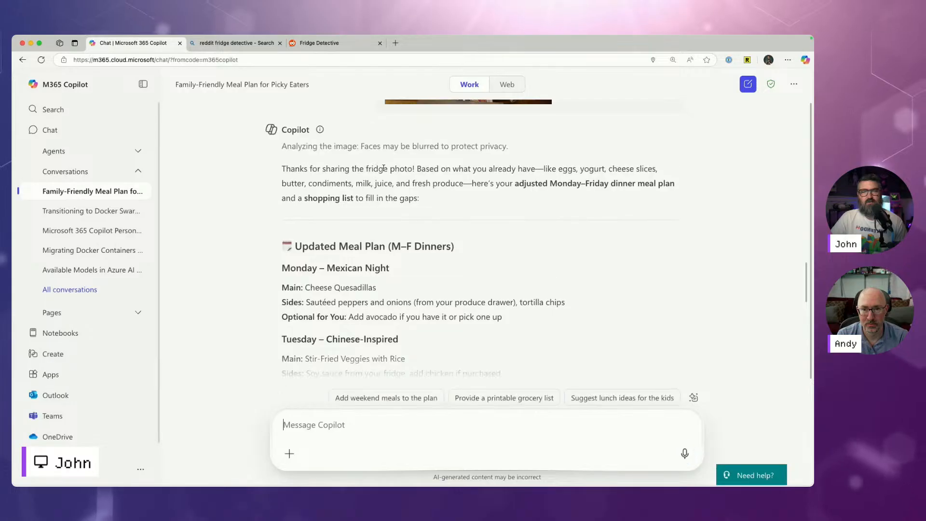
Step: Compare the sent fridge photo with the updated Monday to Friday meal plan and read through the shopping list items
{"action": "scroll", "coordinate": [467, 195], "scroll_direction": "up", "scroll_amount": 3}
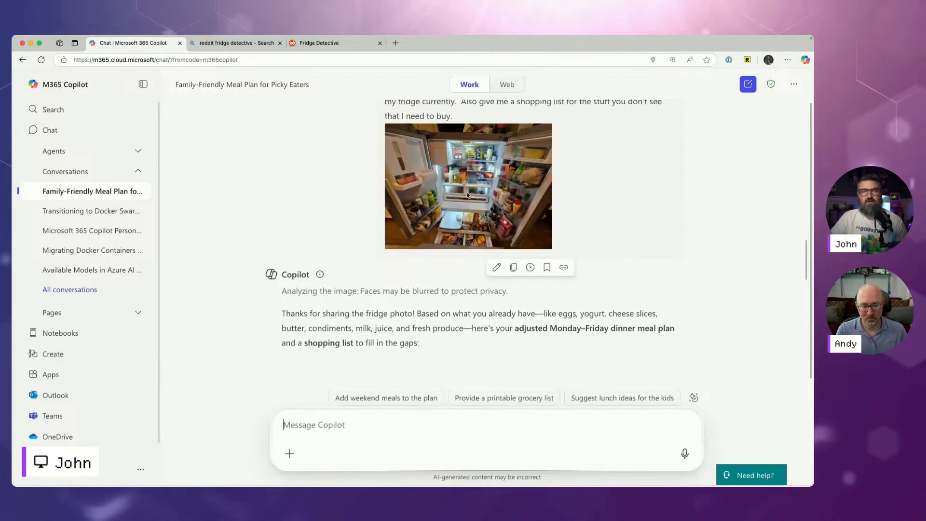
{"action": "scroll", "coordinate": [468, 195], "scroll_direction": "down", "scroll_amount": 5}
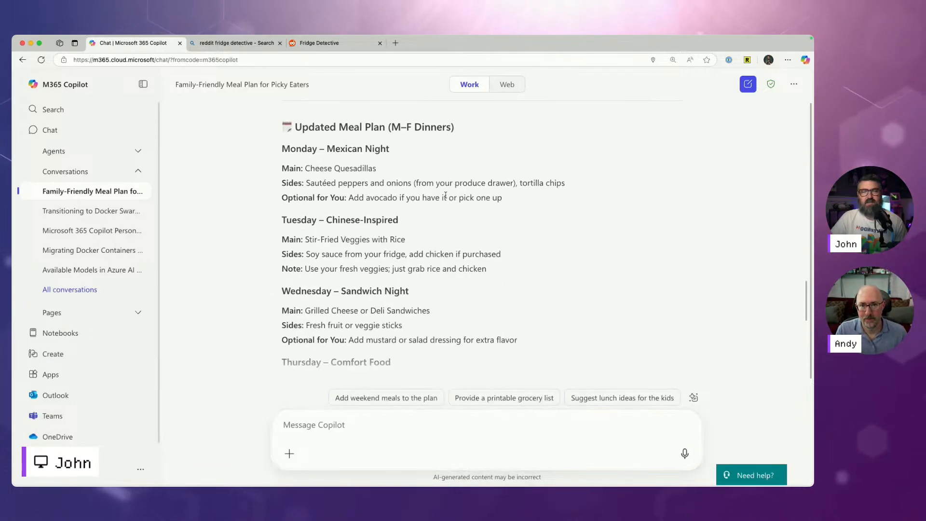
{"action": "scroll", "coordinate": [445, 195], "scroll_direction": "up", "scroll_amount": 5}
{"action": "scroll", "coordinate": [471, 176], "scroll_direction": "down", "scroll_amount": 5}
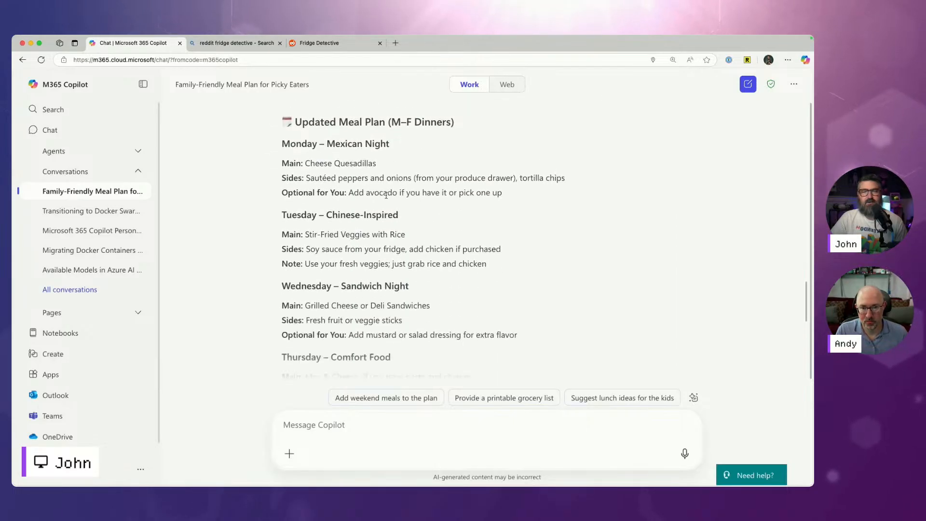
{"action": "scroll", "coordinate": [393, 206], "scroll_direction": "down", "scroll_amount": 1}
{"action": "scroll", "coordinate": [390, 278], "scroll_direction": "down", "scroll_amount": 8}
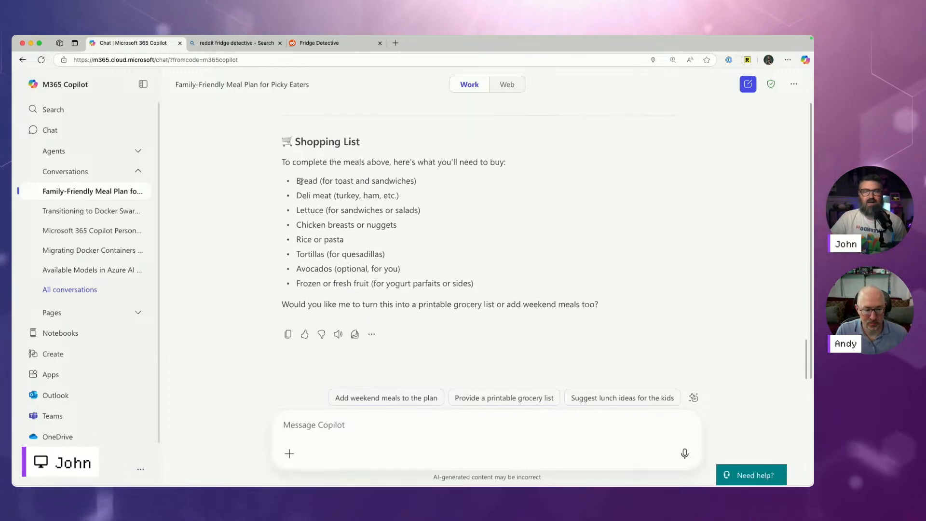
{"action": "left_click_drag", "start_coordinate": [297, 181], "coordinate": [475, 285]}
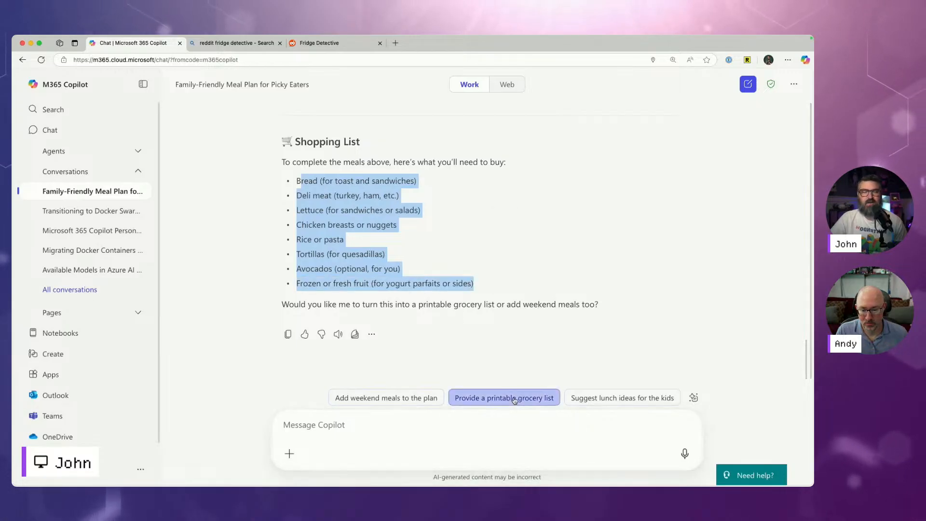
Step: Ask Copilot to provide a printable grocery list, and view the downloaded grocery_list.pdf before closing it
{"action": "left_click", "coordinate": [504, 398]}
{"action": "left_click", "coordinate": [677, 447]}
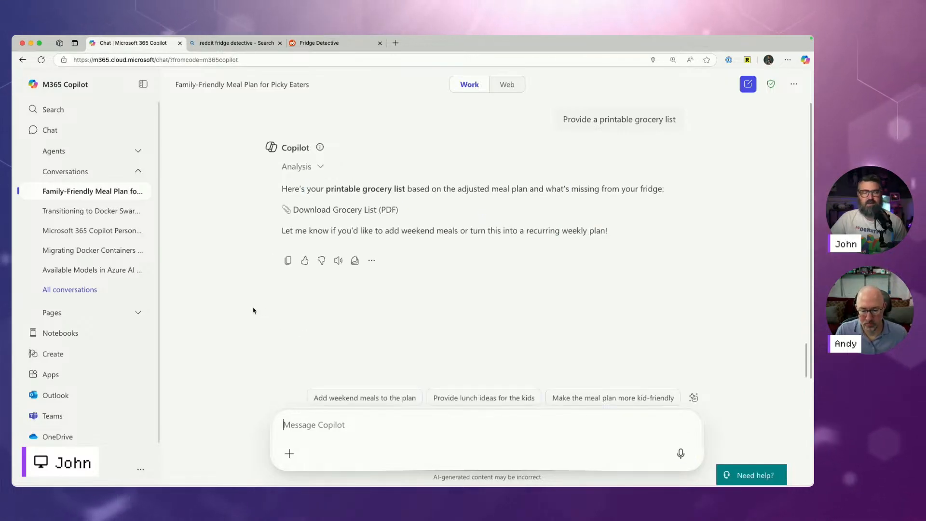
{"action": "left_click", "coordinate": [361, 211]}
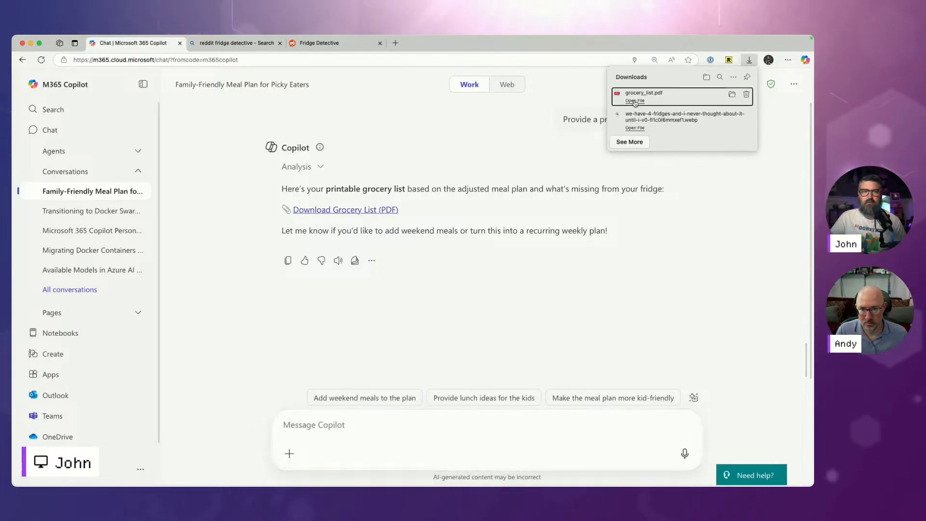
{"action": "left_click", "coordinate": [635, 101]}
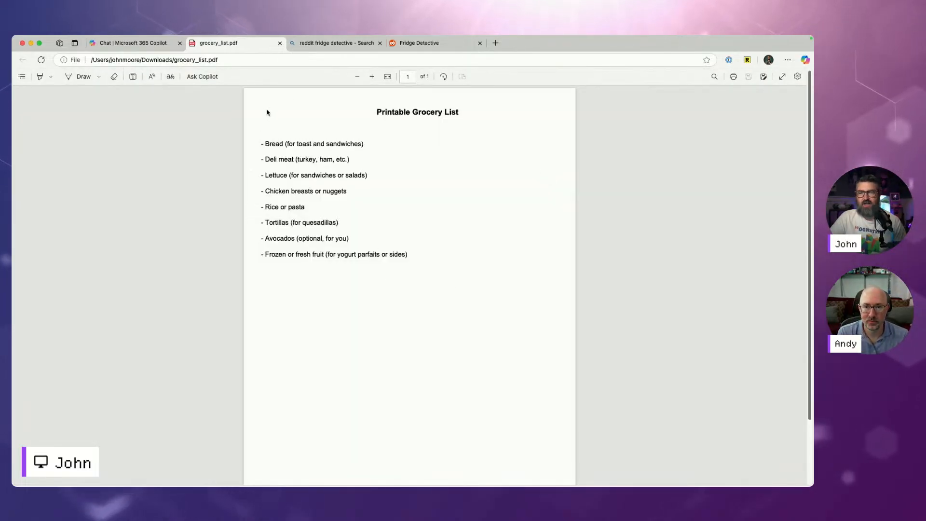
{"action": "left_click", "coordinate": [280, 43]}
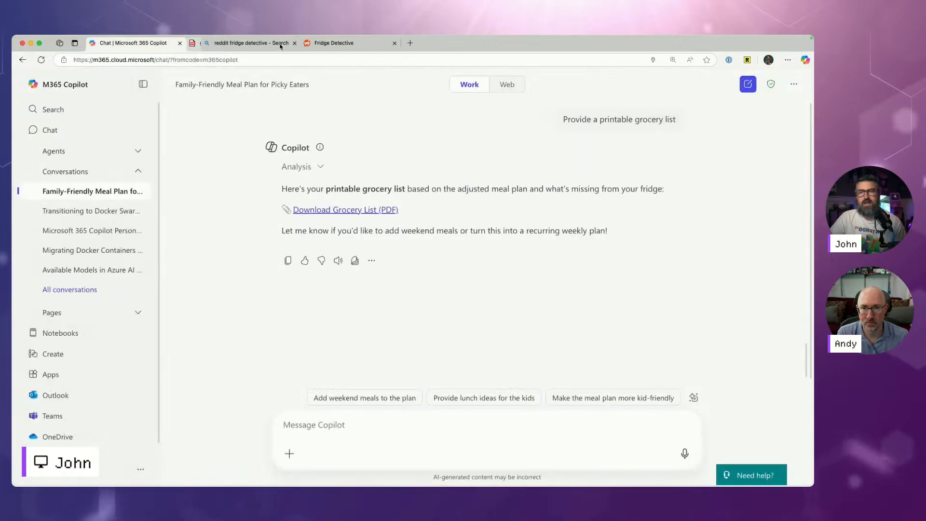
Step: Look back over the conversation, from the original diet prompt to the fridge-based meal plan and the shopping list
{"action": "scroll", "coordinate": [370, 265], "scroll_direction": "up", "scroll_amount": 15}
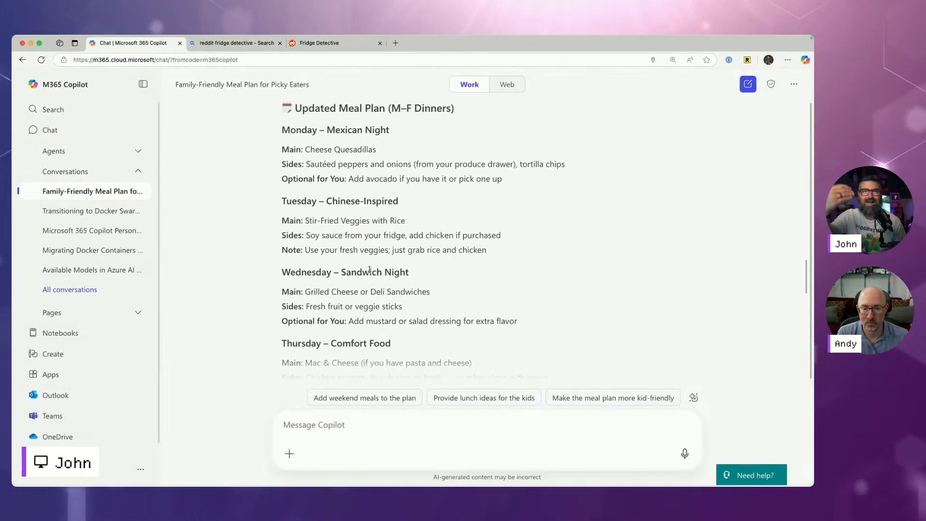
{"action": "scroll", "coordinate": [370, 270], "scroll_direction": "down", "scroll_amount": 15}
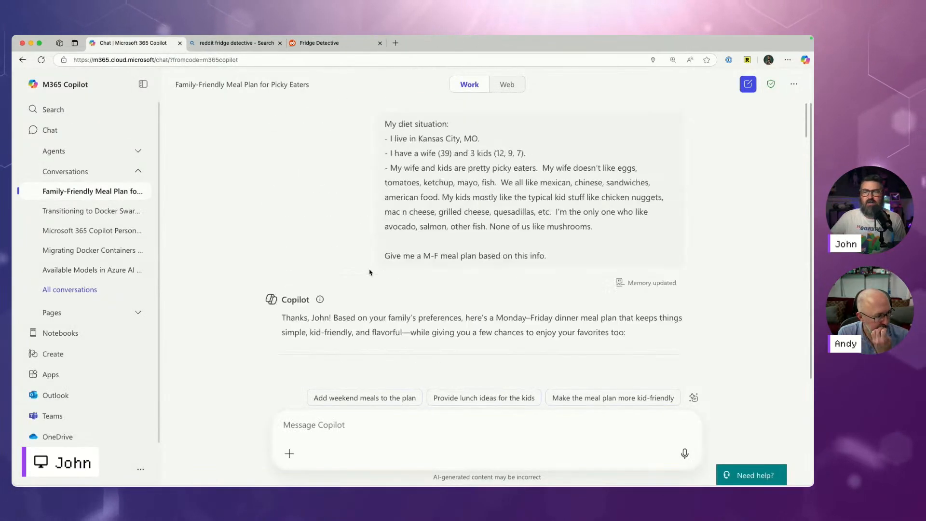
{"action": "scroll", "coordinate": [370, 273], "scroll_direction": "up", "scroll_amount": 10}
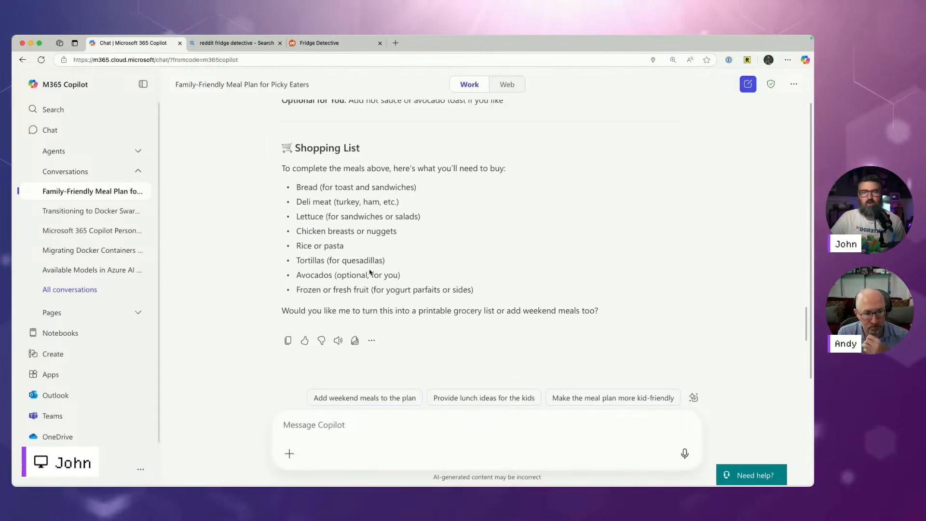
{"action": "scroll", "coordinate": [370, 273], "scroll_direction": "up", "scroll_amount": 3}
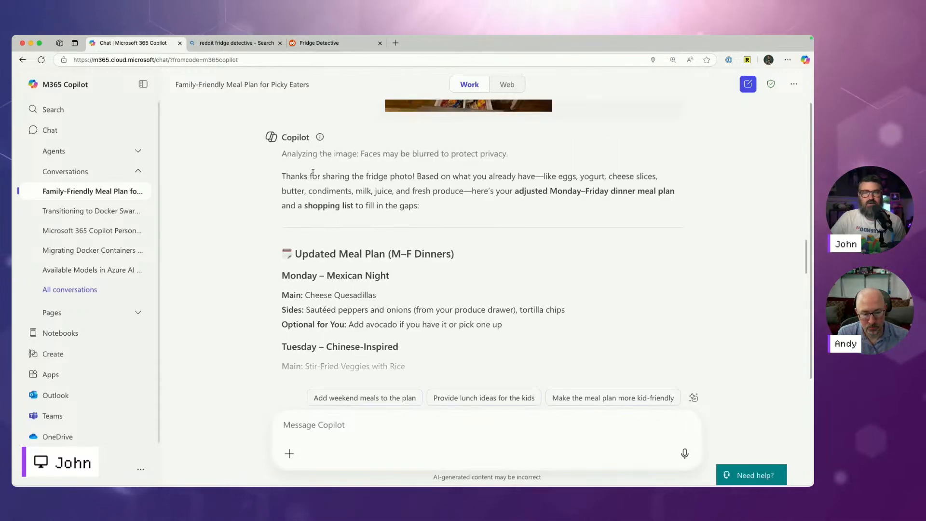
{"action": "left_click_drag", "start_coordinate": [313, 173], "coordinate": [399, 347]}
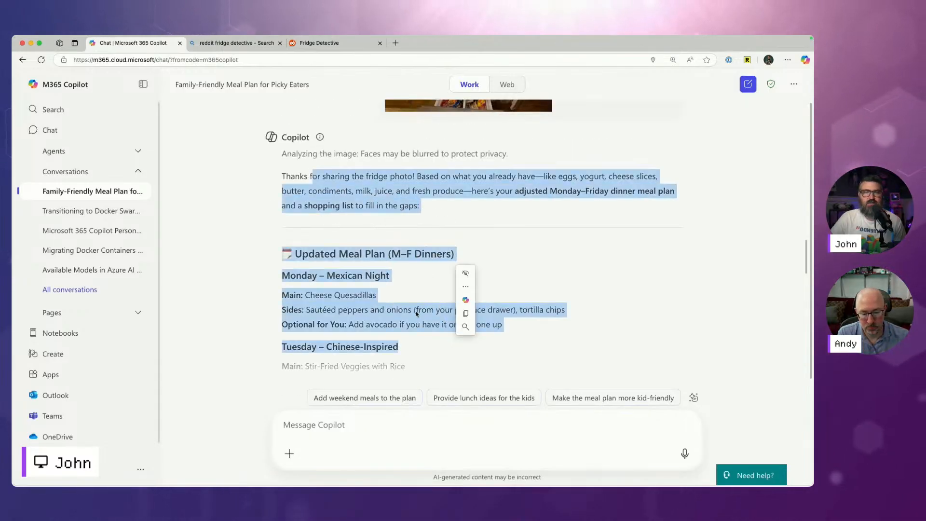
{"action": "scroll", "coordinate": [387, 271], "scroll_direction": "down", "scroll_amount": 3}
{"action": "scroll", "coordinate": [387, 272], "scroll_direction": "up", "scroll_amount": 1}
{"action": "left_click", "coordinate": [387, 272]}
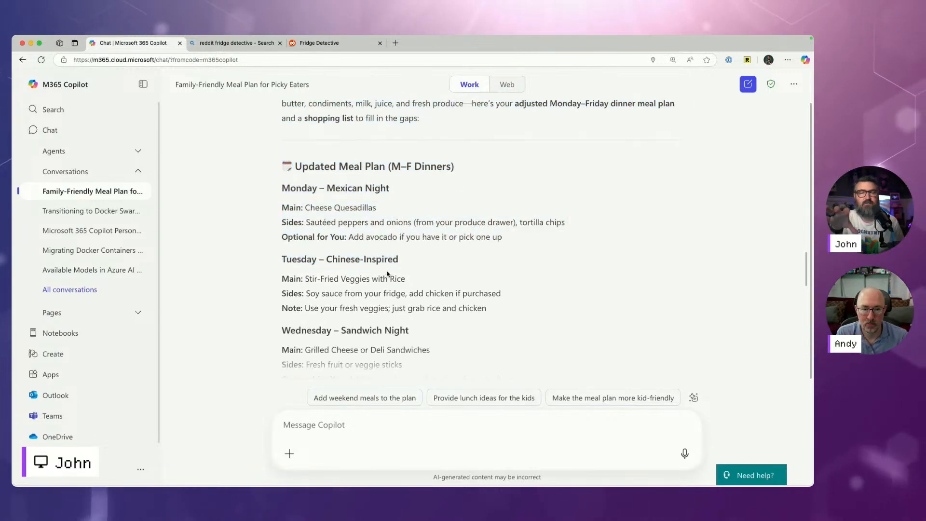
Step: Open the Copilot response with the updated meal plan and shopping list for editing in Pages
{"action": "scroll", "coordinate": [357, 275], "scroll_direction": "down", "scroll_amount": 5}
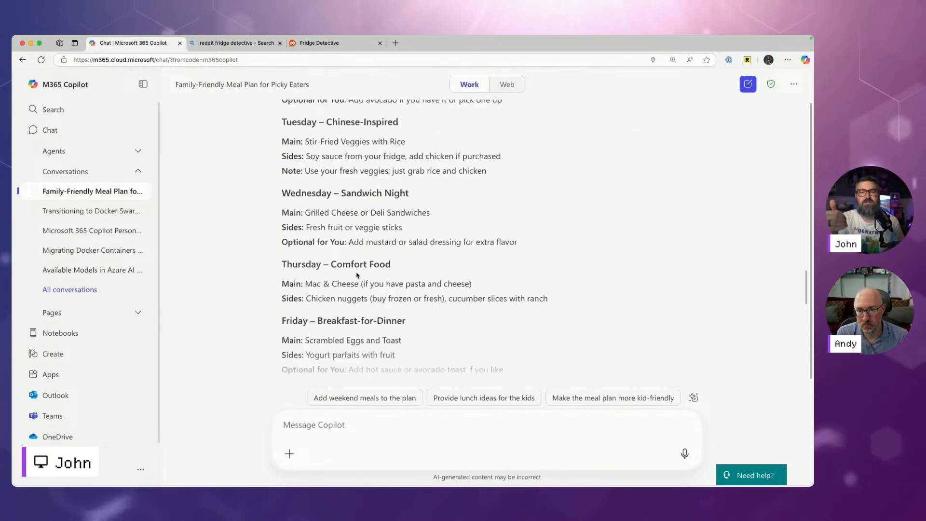
{"action": "scroll", "coordinate": [357, 275], "scroll_direction": "down", "scroll_amount": 4}
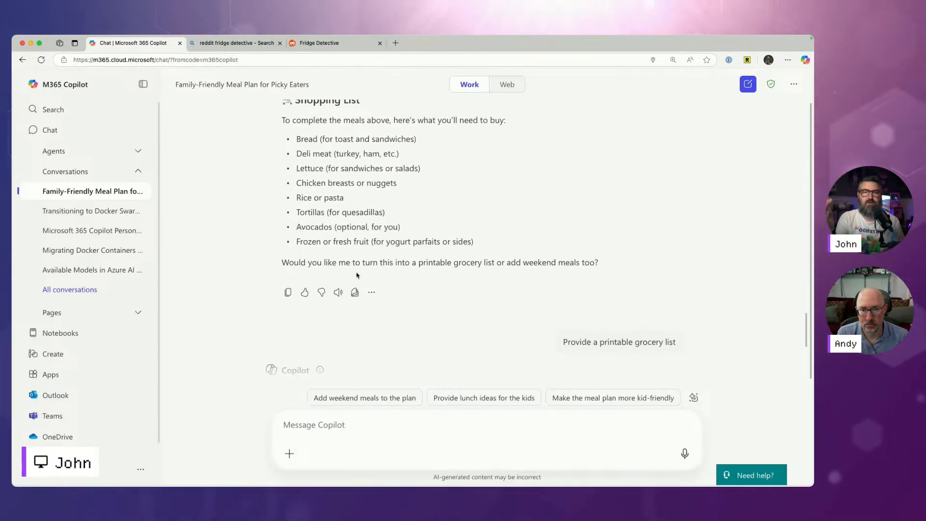
{"action": "key", "text": "F1"}
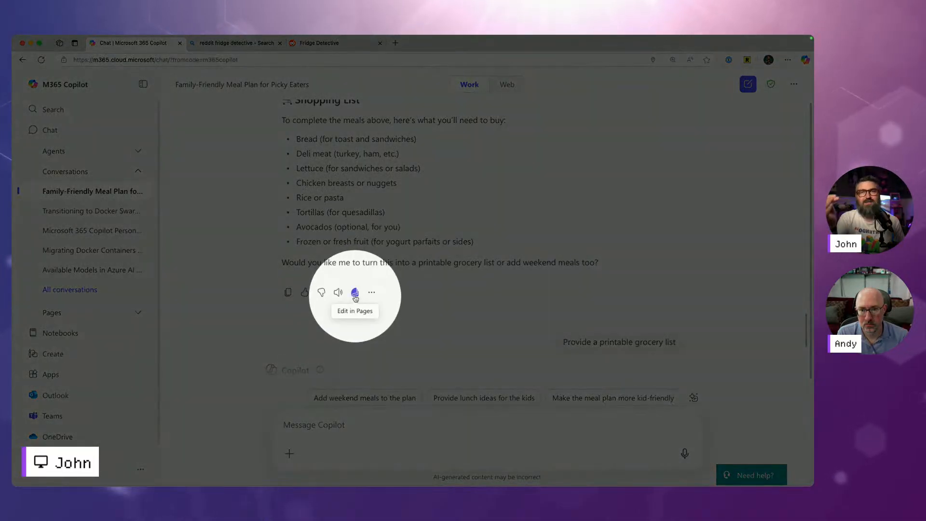
{"action": "key", "text": "F1"}
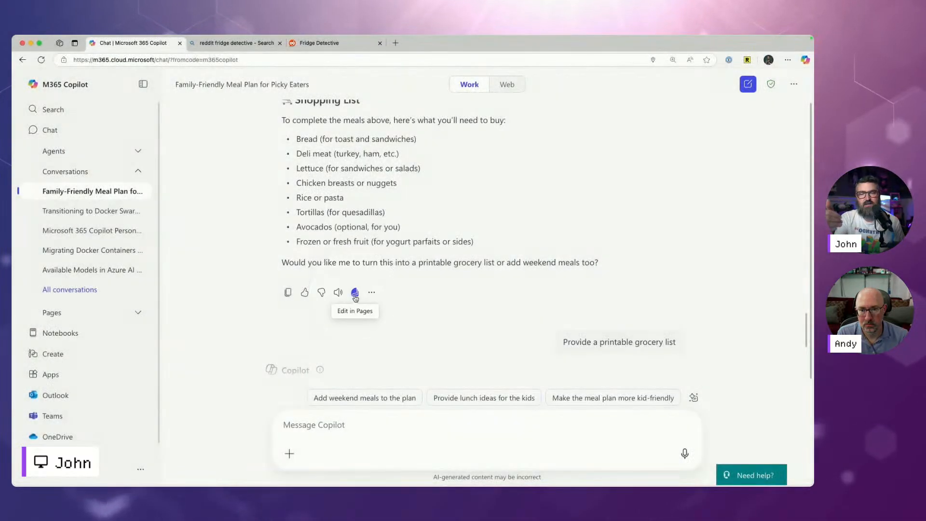
{"action": "left_click", "coordinate": [355, 293]}
{"action": "left_click", "coordinate": [376, 313]}
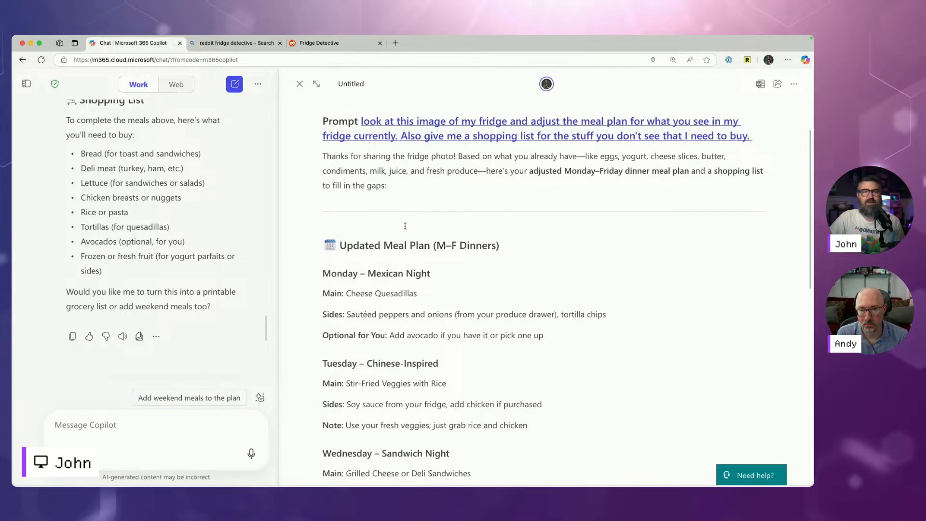
Step: Create a page link for the meal plan page and restrict it to people you choose, adding the collaborator by name
{"action": "left_click", "coordinate": [778, 84]}
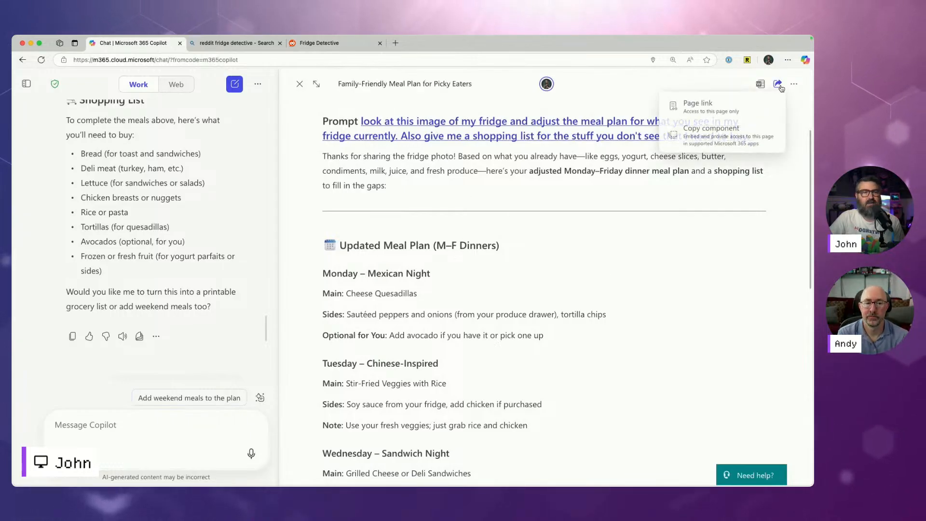
{"action": "left_click", "coordinate": [704, 107]}
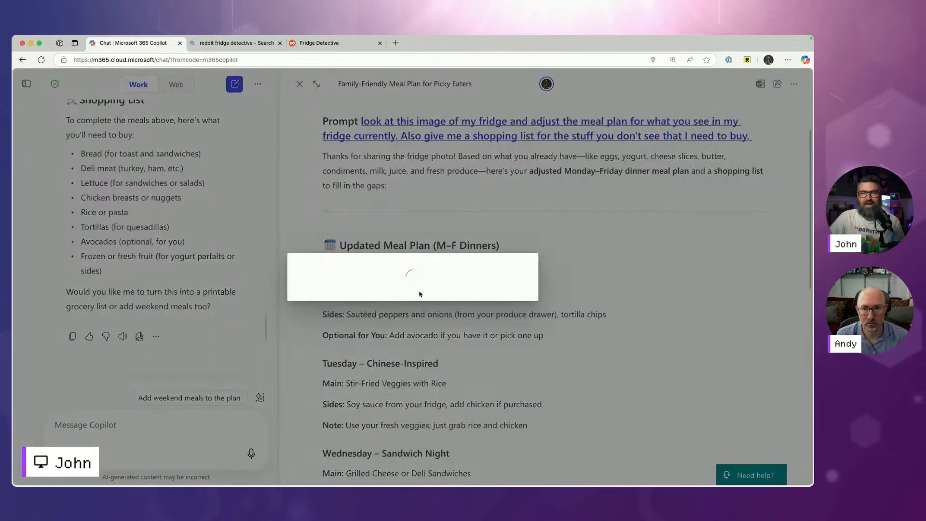
{"action": "left_click", "coordinate": [510, 281]}
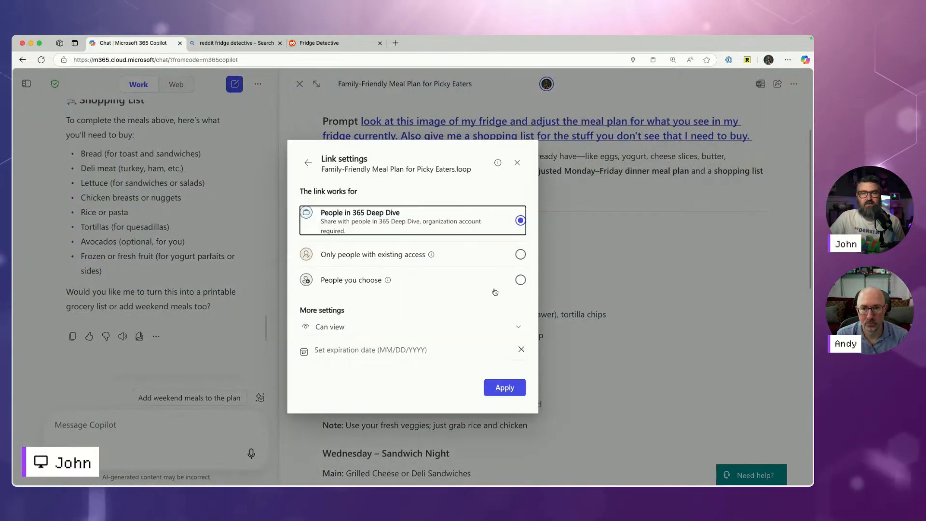
{"action": "left_click", "coordinate": [383, 279]}
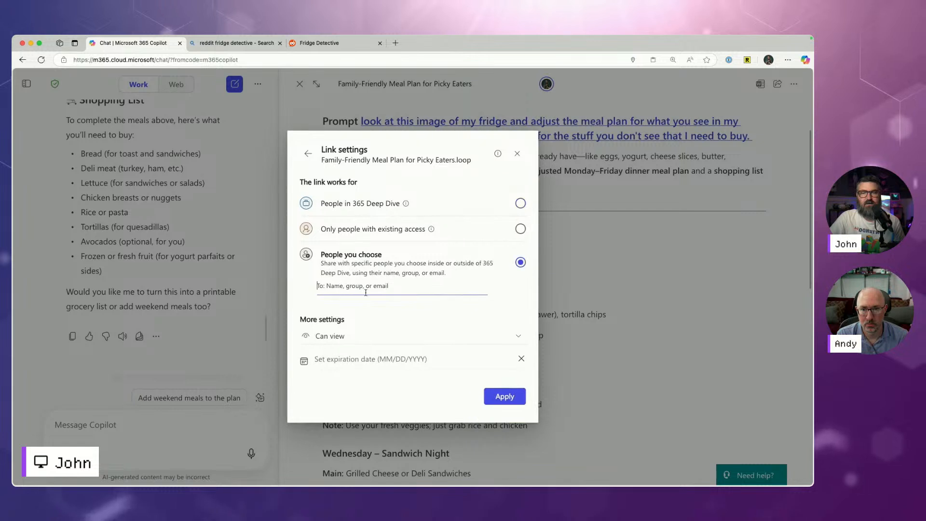
{"action": "type", "text": "Andy"}
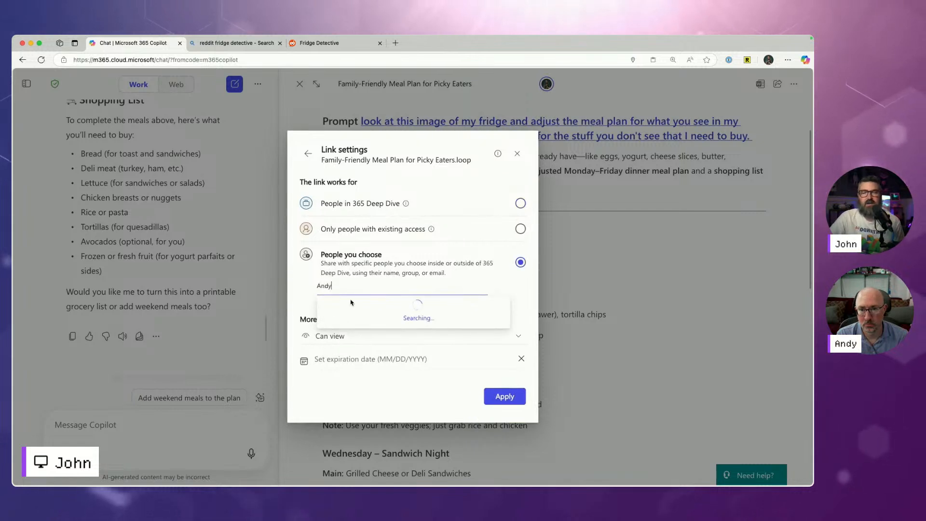
{"action": "left_click", "coordinate": [355, 307]}
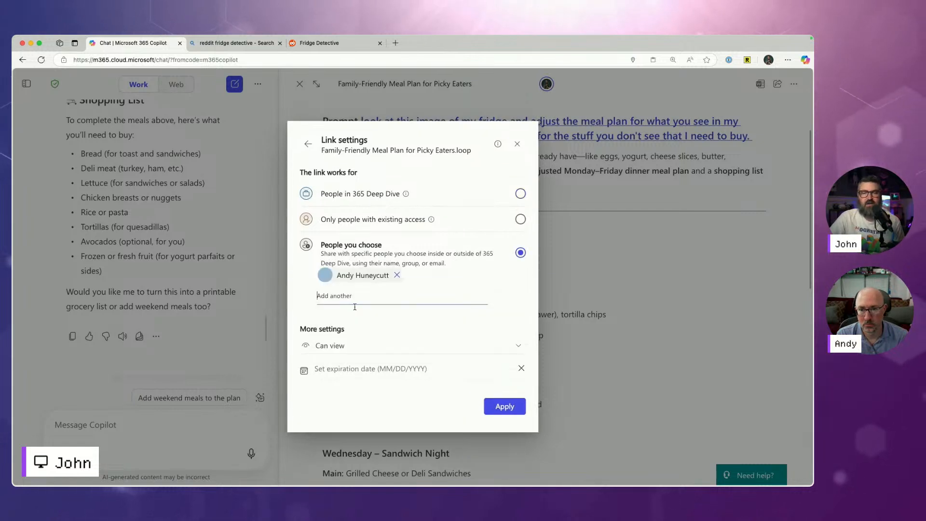
Step: Give the page link "Can edit" permission, apply the link settings and close the link confirmation
{"action": "left_click", "coordinate": [332, 348]}
{"action": "left_click", "coordinate": [346, 369]}
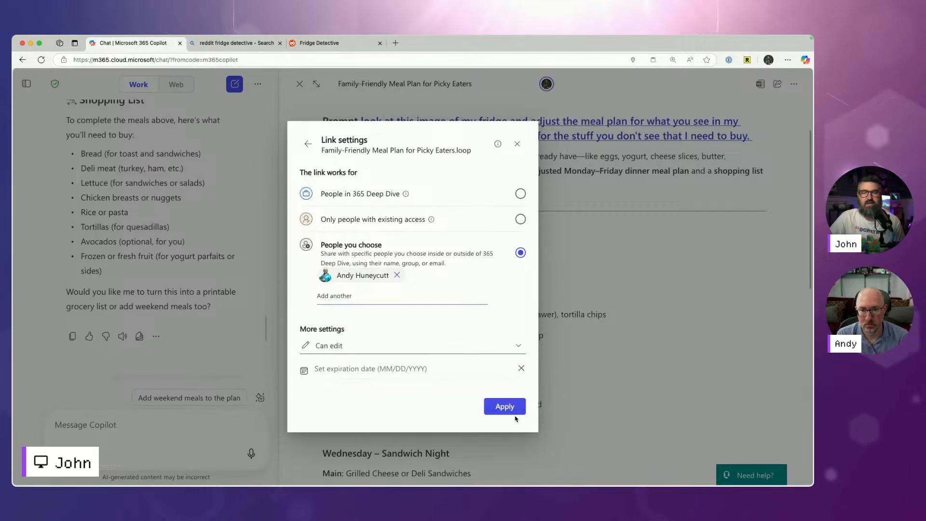
{"action": "left_click", "coordinate": [517, 408]}
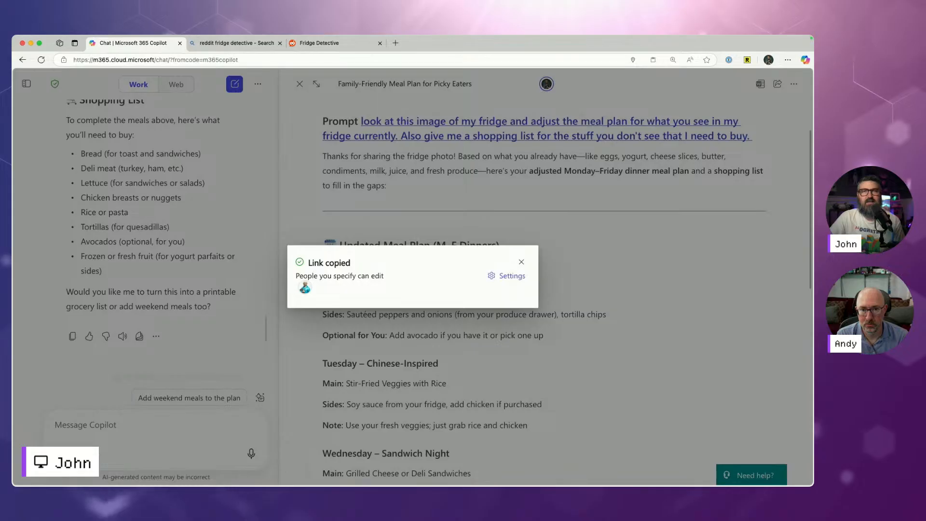
{"action": "key", "text": "super+Tab"}
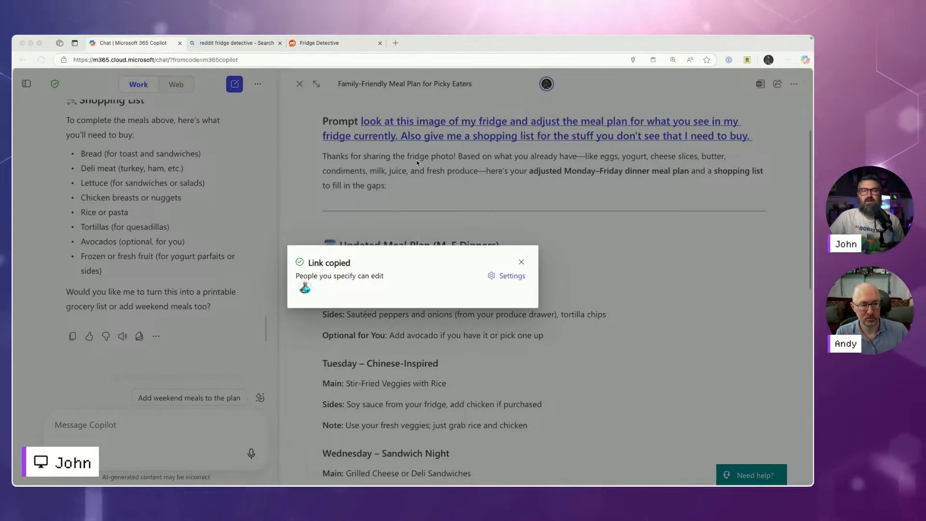
{"action": "left_click", "coordinate": [522, 262]}
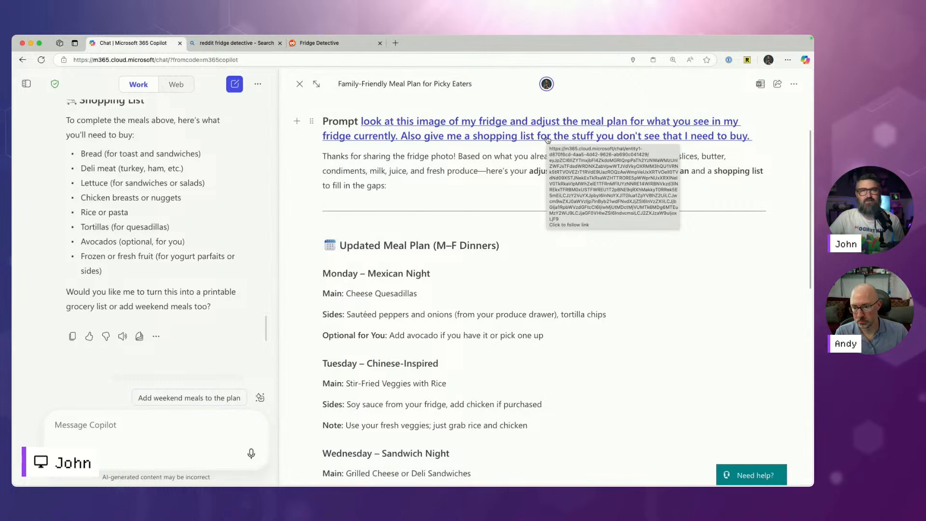
Step: Replace Monday's "Optional for You" text with "Buy Guac at the store."
{"action": "scroll", "coordinate": [473, 195], "scroll_direction": "down", "scroll_amount": 5}
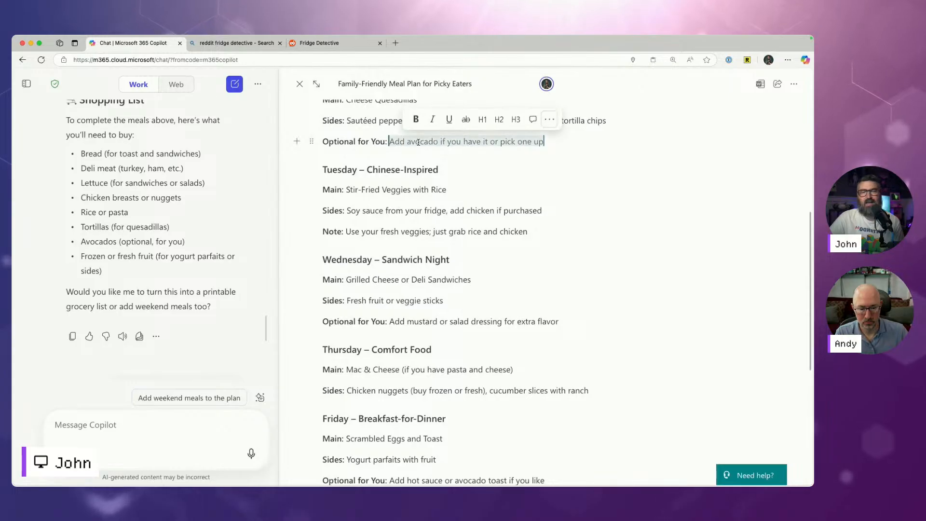
{"action": "left_click_drag", "start_coordinate": [550, 144], "coordinate": [389, 141]}
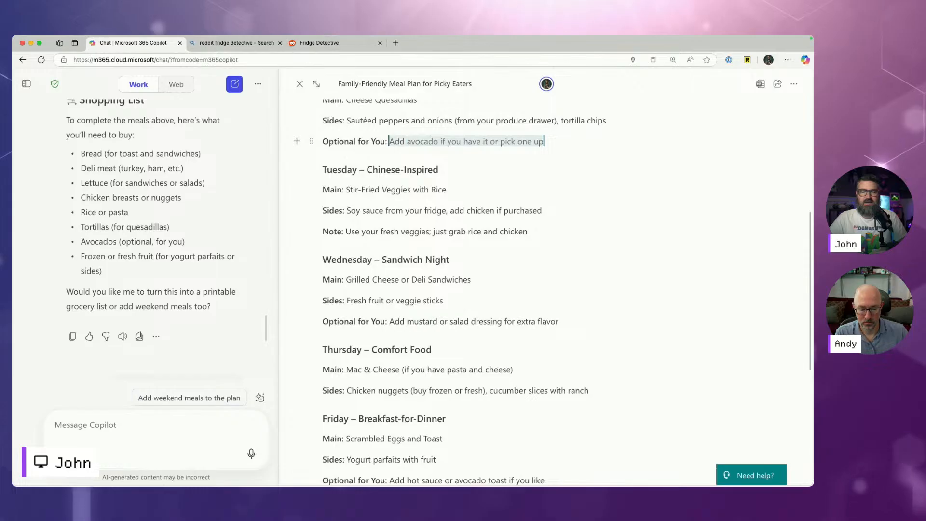
{"action": "type", "text": "Buy"}
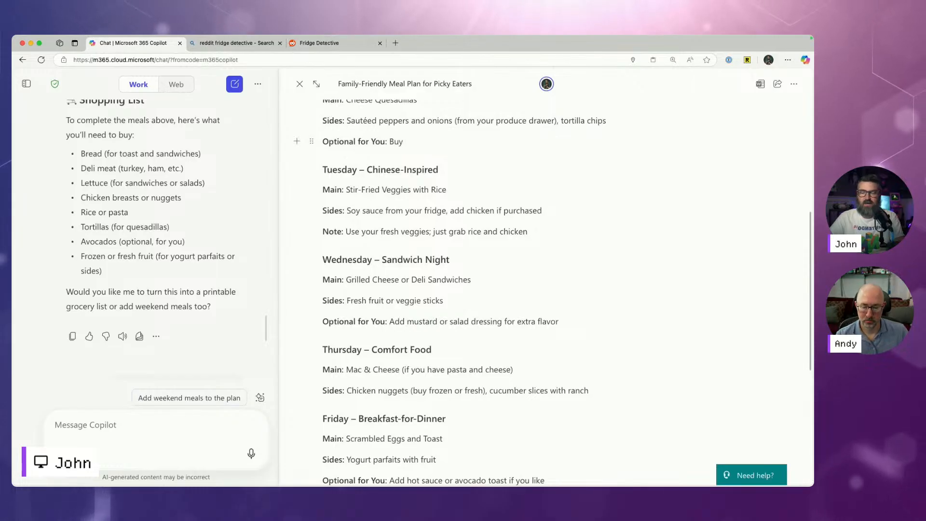
{"action": "type", "text": " Gua"}
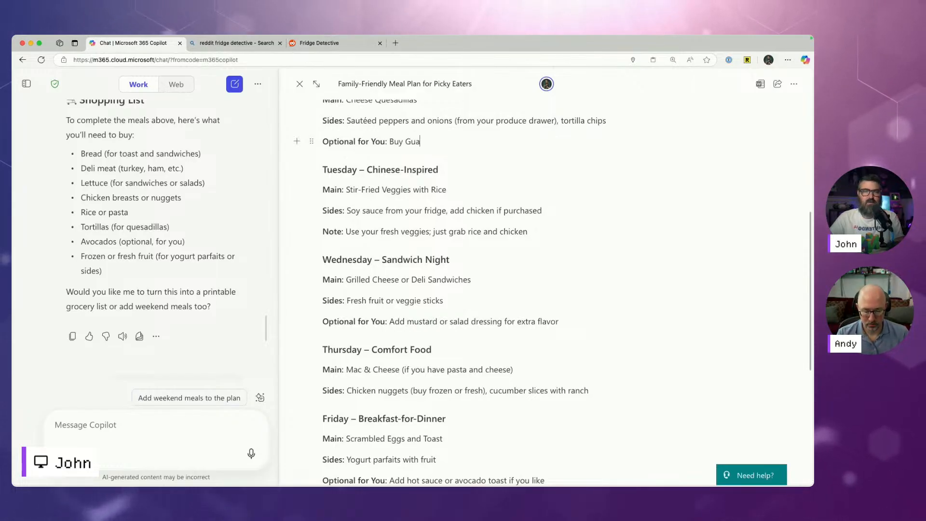
{"action": "type", "text": "c at the store."}
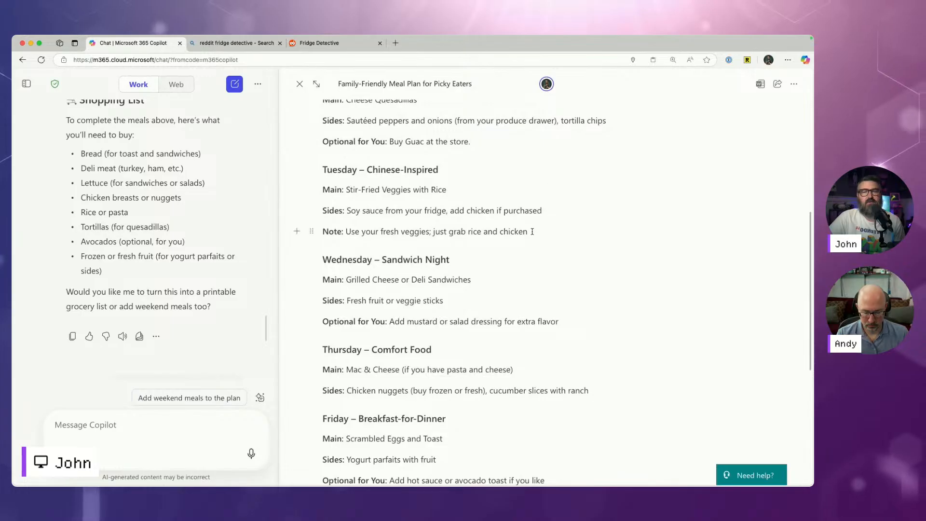
Step: Look over the page's dinner entries, highlighting Tuesday's note, Thursday's meal and the whole Monday to Friday meal plan
{"action": "left_click_drag", "start_coordinate": [531, 231], "coordinate": [407, 231]}
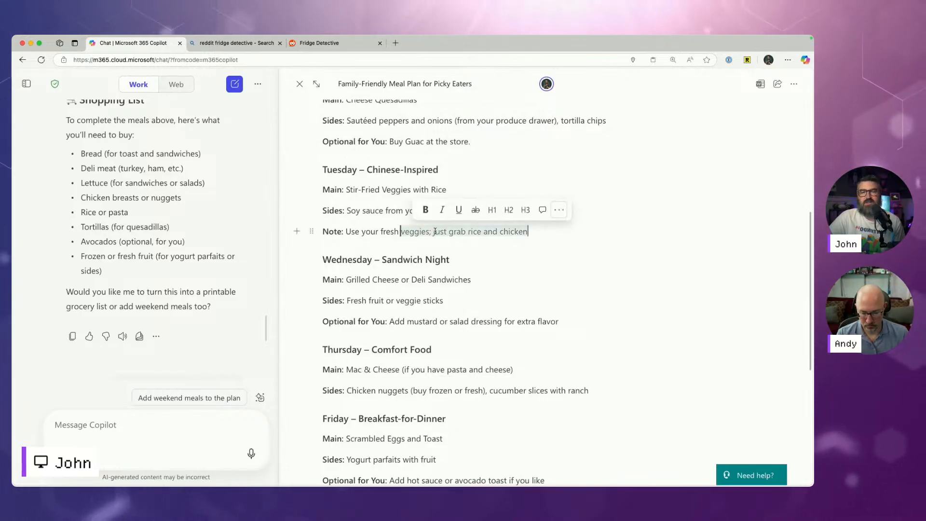
{"action": "left_click", "coordinate": [435, 232]}
{"action": "scroll", "coordinate": [543, 219], "scroll_direction": "down", "scroll_amount": 4}
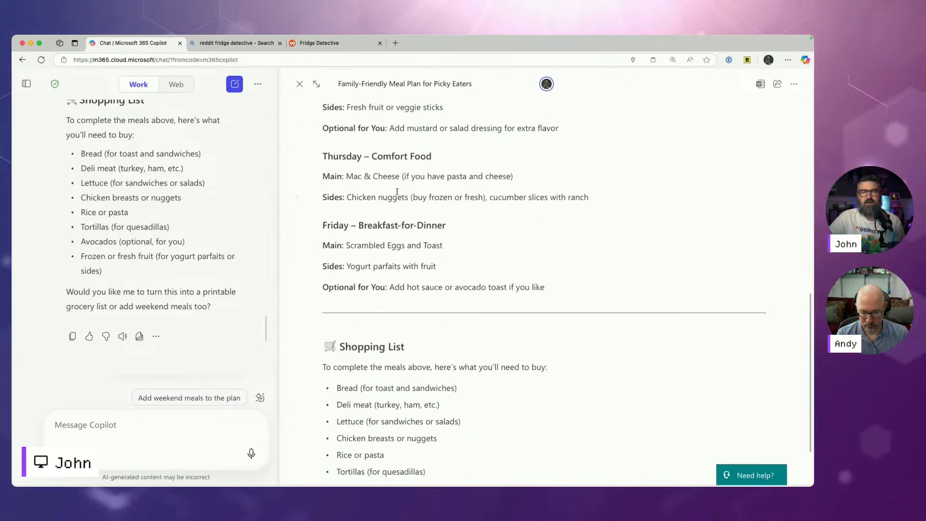
{"action": "left_click_drag", "start_coordinate": [422, 159], "coordinate": [531, 196]}
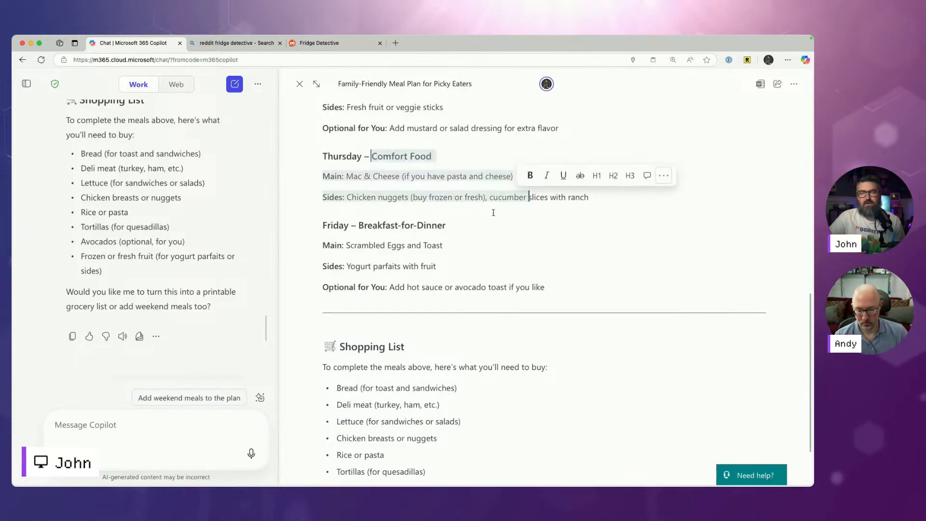
{"action": "left_click", "coordinate": [492, 209]}
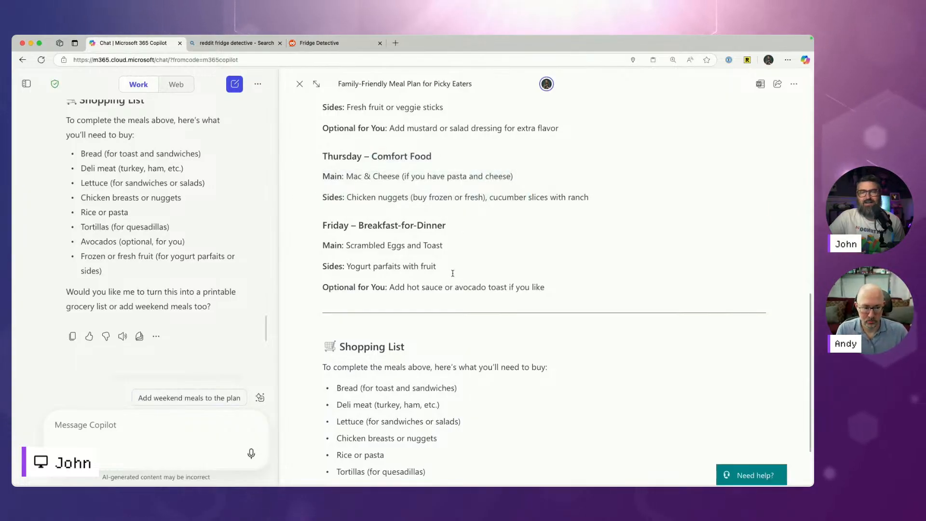
{"action": "left_click_drag", "start_coordinate": [558, 287], "coordinate": [328, 334]}
{"action": "scroll", "coordinate": [331, 317], "scroll_direction": "down", "scroll_amount": 3}
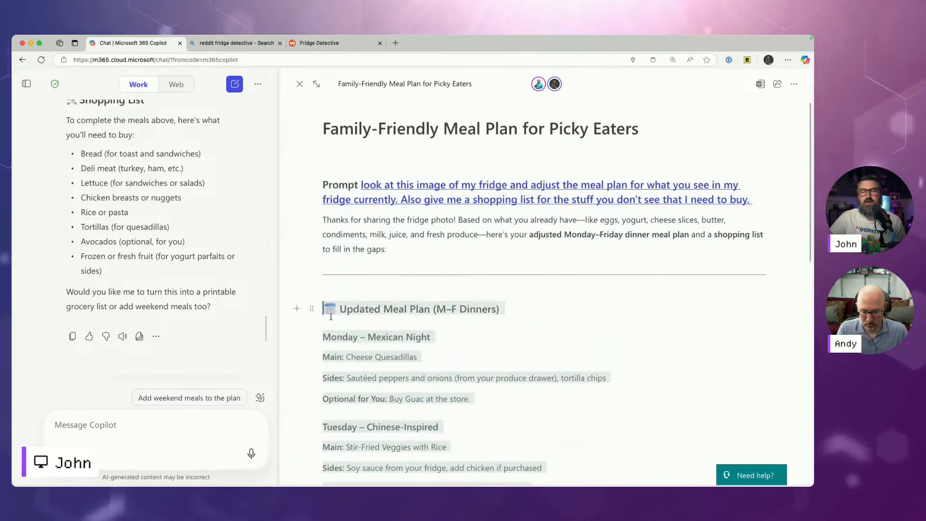
{"action": "left_click", "coordinate": [424, 354]}
Step: Convert all the bulleted Shopping List items, from Bread to Frozen or fresh fruit, into a checklist
{"action": "scroll", "coordinate": [423, 353], "scroll_direction": "down", "scroll_amount": 5}
{"action": "scroll", "coordinate": [424, 353], "scroll_direction": "down", "scroll_amount": 2}
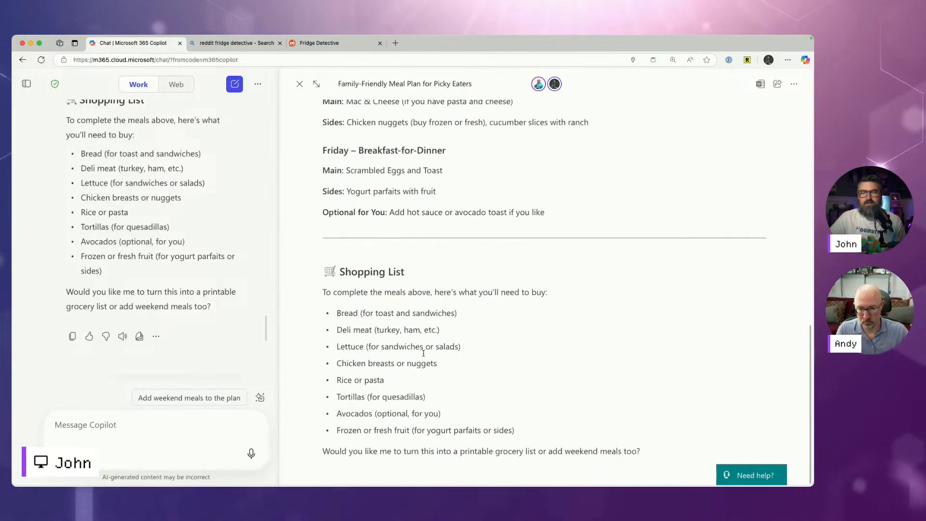
{"action": "left_click_drag", "start_coordinate": [337, 313], "coordinate": [520, 430]}
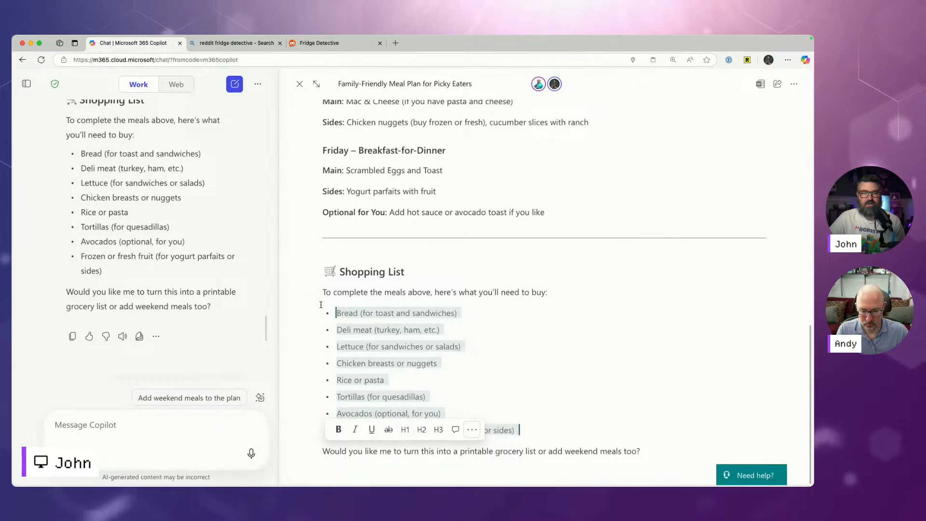
{"action": "left_click", "coordinate": [473, 430]}
{"action": "mouse_move", "coordinate": [411, 371]}
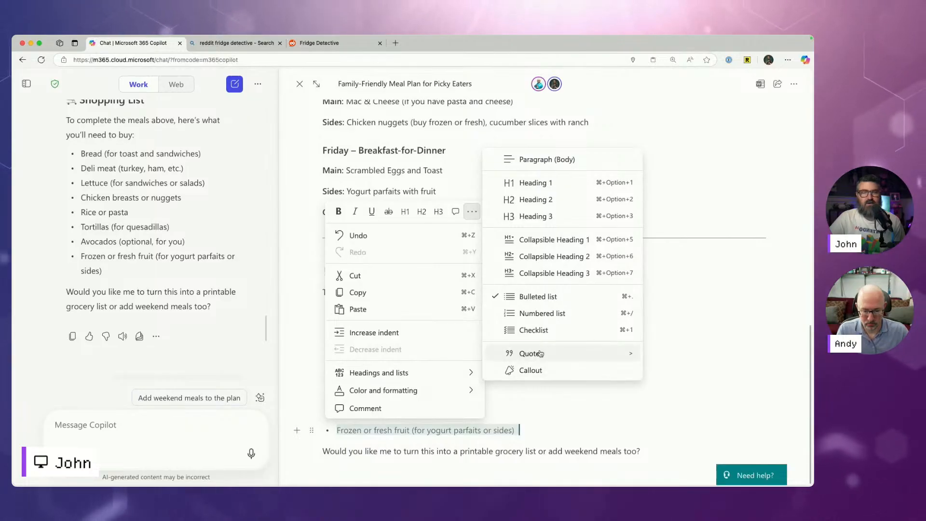
{"action": "left_click", "coordinate": [534, 330]}
Step: Try out the checklist by ticking and unticking the Bread and Deli meat items
{"action": "left_click", "coordinate": [327, 313]}
{"action": "left_click", "coordinate": [327, 329]}
{"action": "left_click", "coordinate": [327, 313]}
{"action": "left_click", "coordinate": [327, 329]}
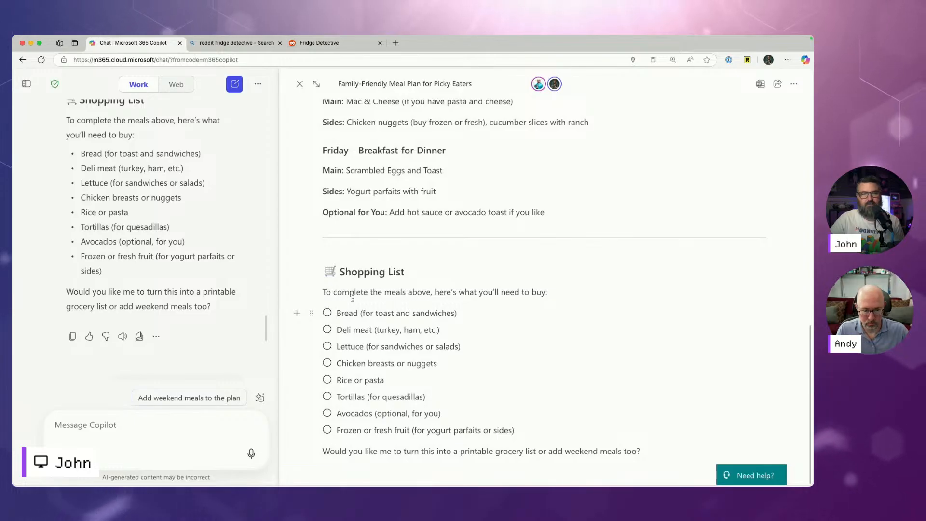
Step: Review the Shopping List checklist and the page up to its title, and check the page's sharing options
{"action": "left_click_drag", "start_coordinate": [323, 292], "coordinate": [541, 430]}
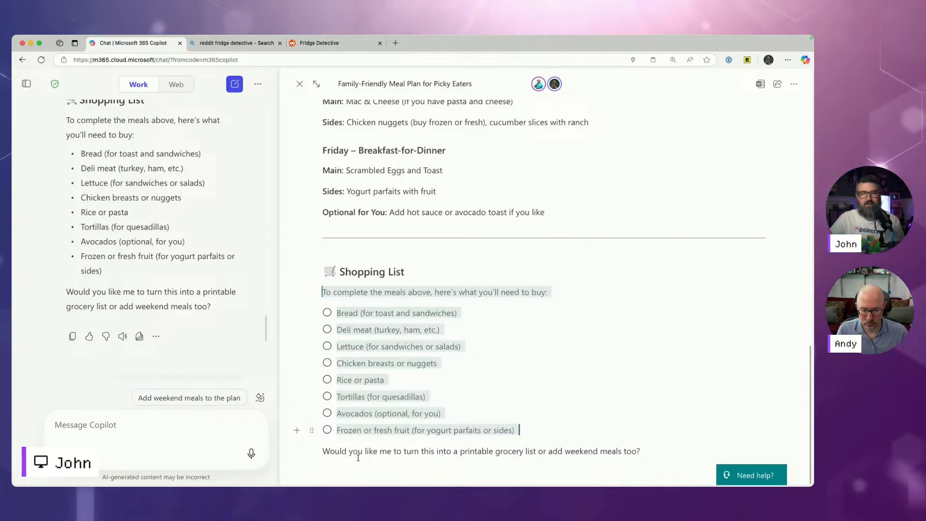
{"action": "scroll", "coordinate": [518, 437], "scroll_direction": "up", "scroll_amount": 3}
{"action": "scroll", "coordinate": [512, 415], "scroll_direction": "down", "scroll_amount": 3}
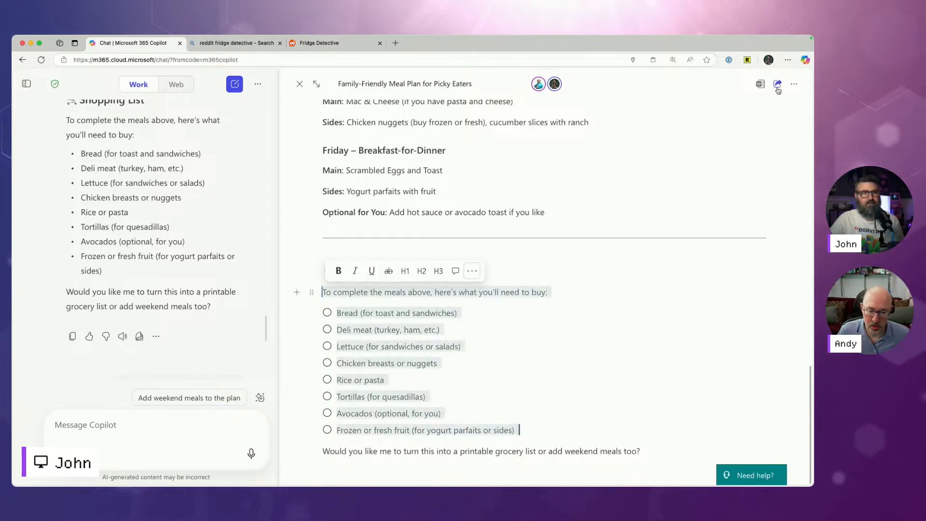
{"action": "left_click", "coordinate": [454, 345]}
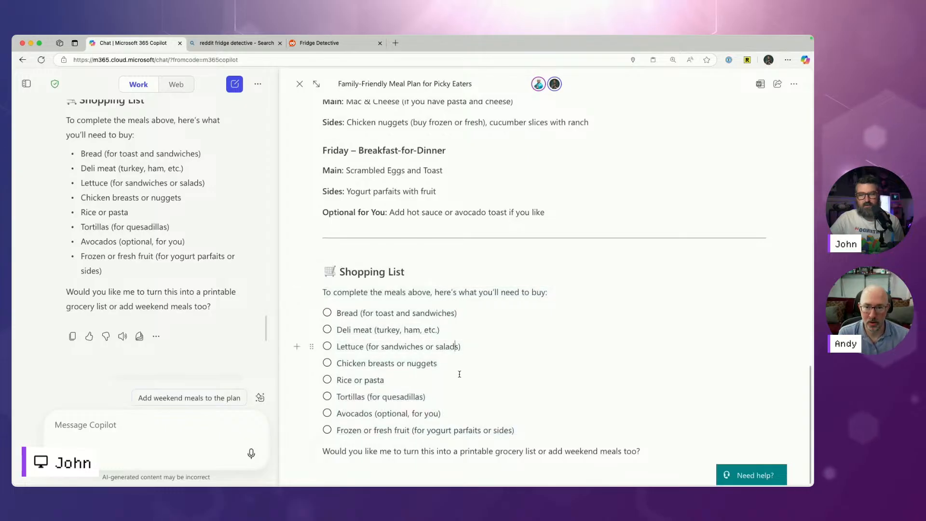
{"action": "scroll", "coordinate": [459, 372], "scroll_direction": "up", "scroll_amount": 15}
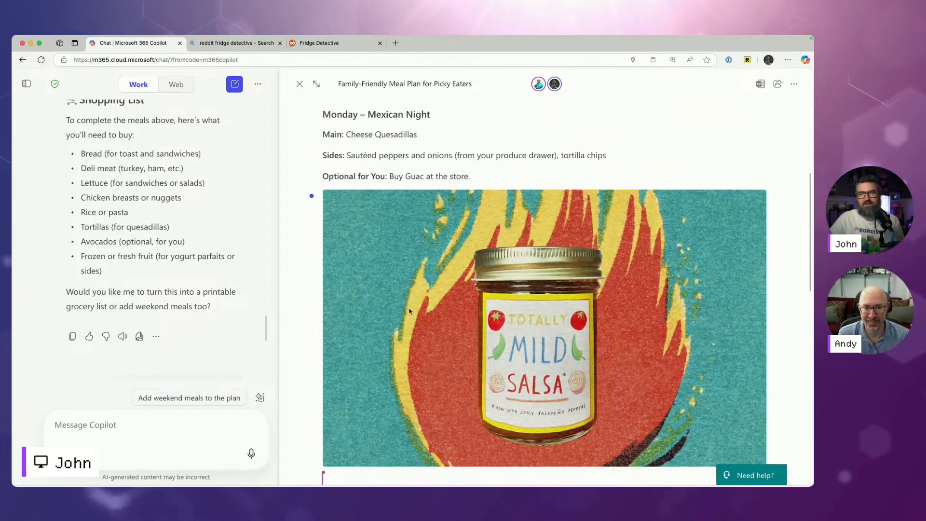
{"action": "scroll", "coordinate": [410, 312], "scroll_direction": "up", "scroll_amount": 5}
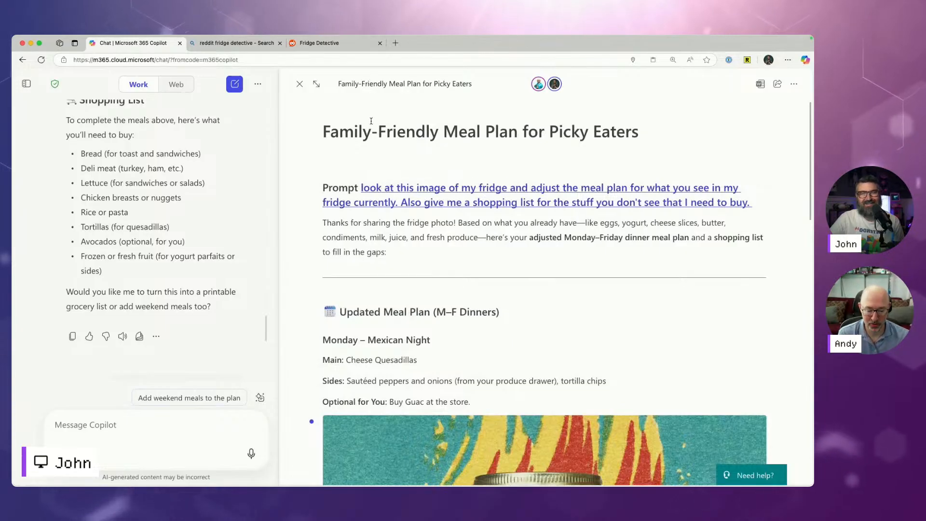
{"action": "left_click", "coordinate": [780, 85]}
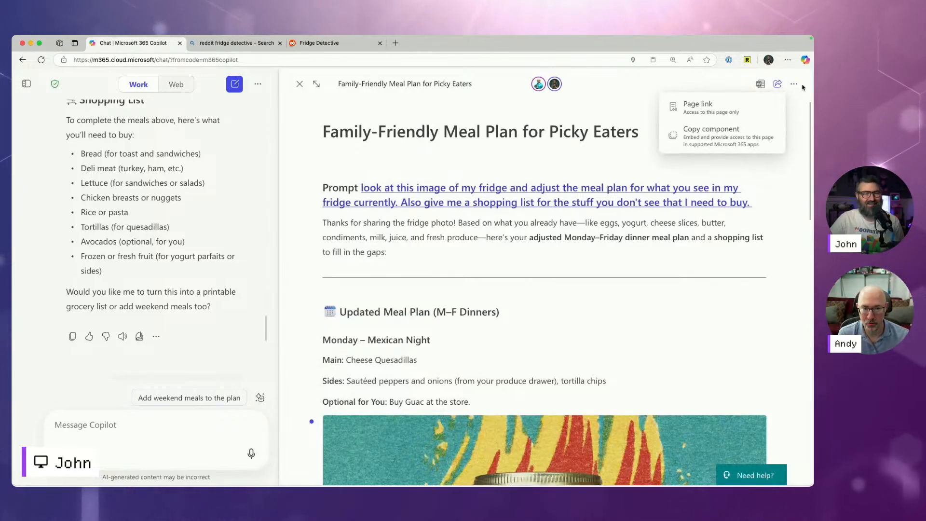
{"action": "left_click", "coordinate": [795, 84]}
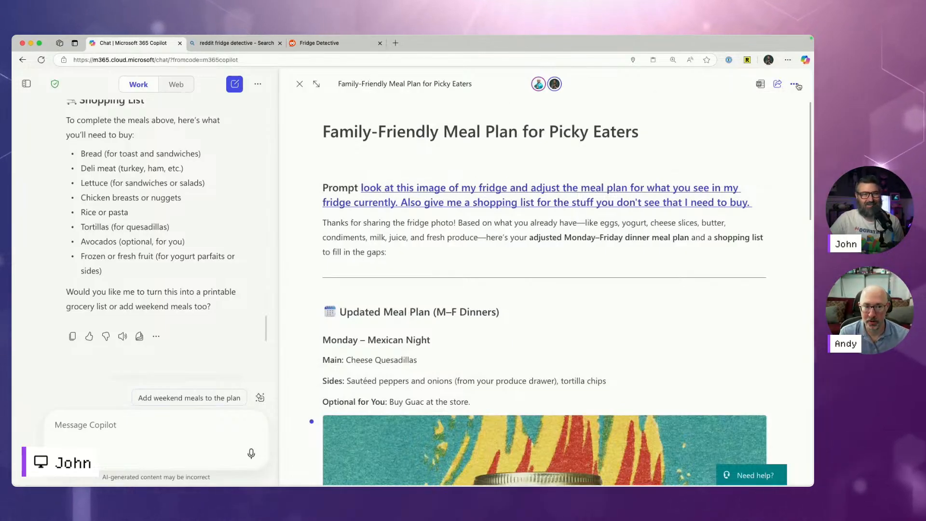
{"action": "left_click", "coordinate": [499, 100]}
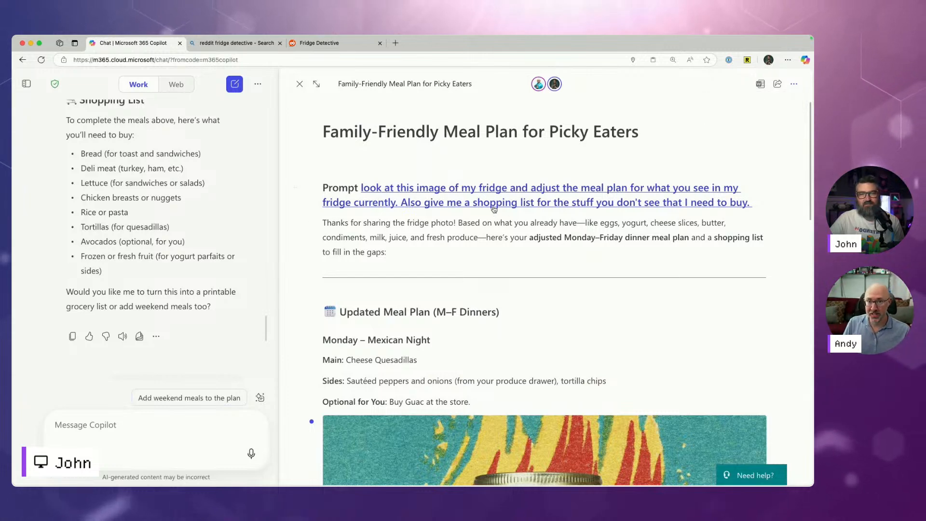
Step: Inspect the additional formatting options available for the Shopping List items, from Bread to Frozen or fresh fruit
{"action": "scroll", "coordinate": [496, 219], "scroll_direction": "down", "scroll_amount": 15}
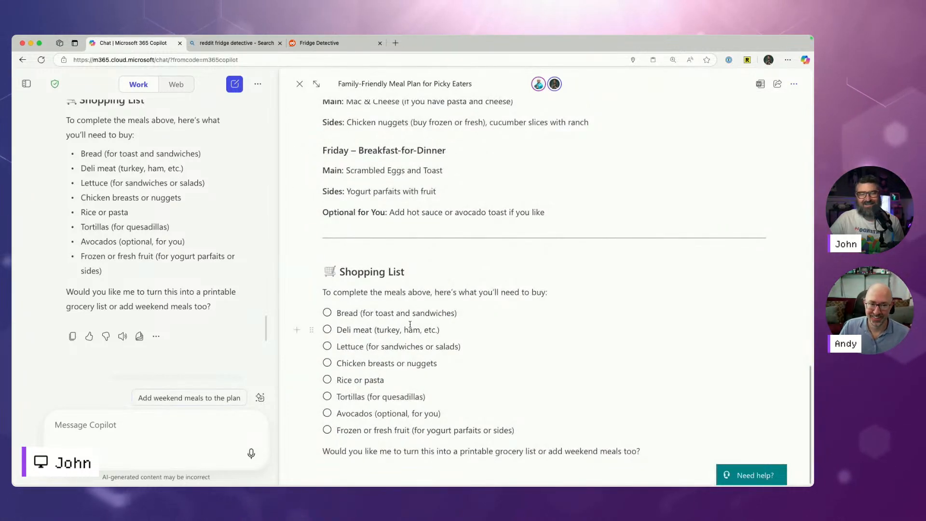
{"action": "left_click_drag", "start_coordinate": [337, 312], "coordinate": [511, 431]}
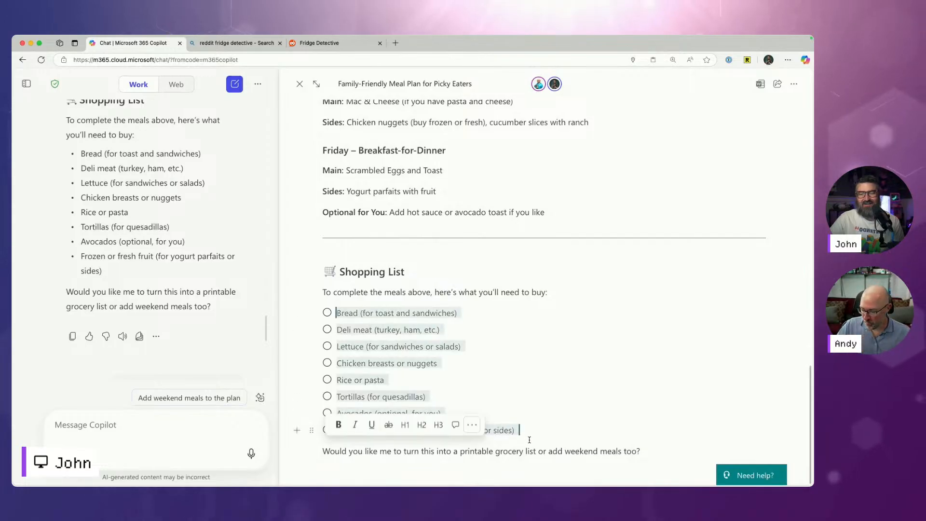
{"action": "left_click", "coordinate": [472, 430]}
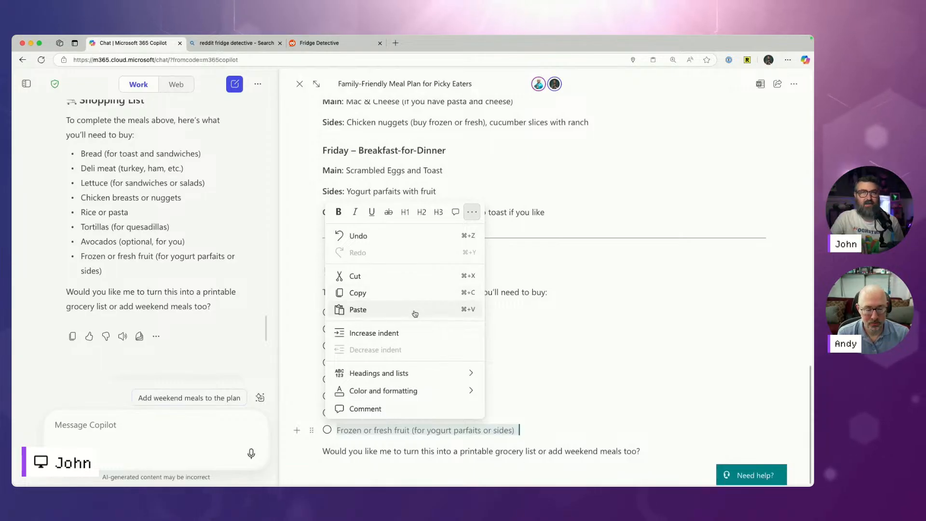
{"action": "left_click", "coordinate": [544, 344]}
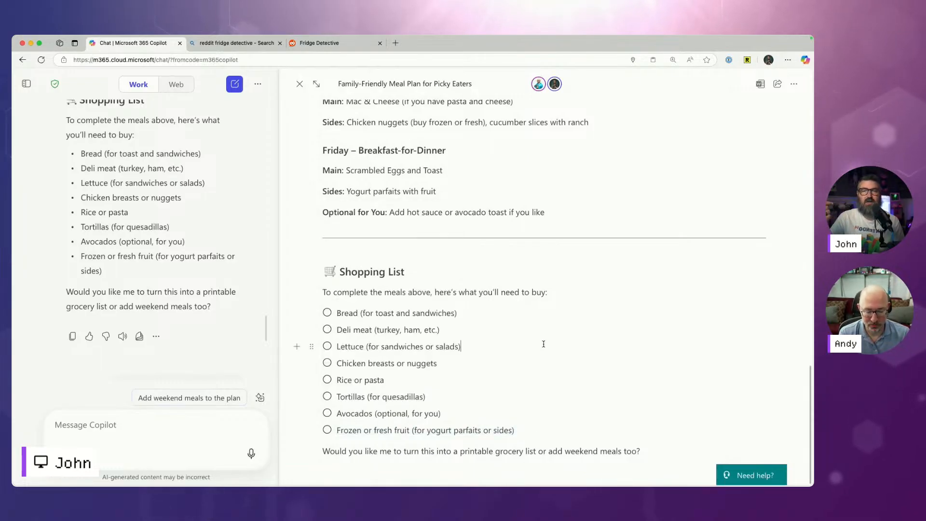
Step: Switch to Microsoft Loop at loop.cloud.microsoft in a new browser tab and open the recent Family-Friendly Meal Plan for Picky Eaters page
{"action": "key", "text": "super+t"}
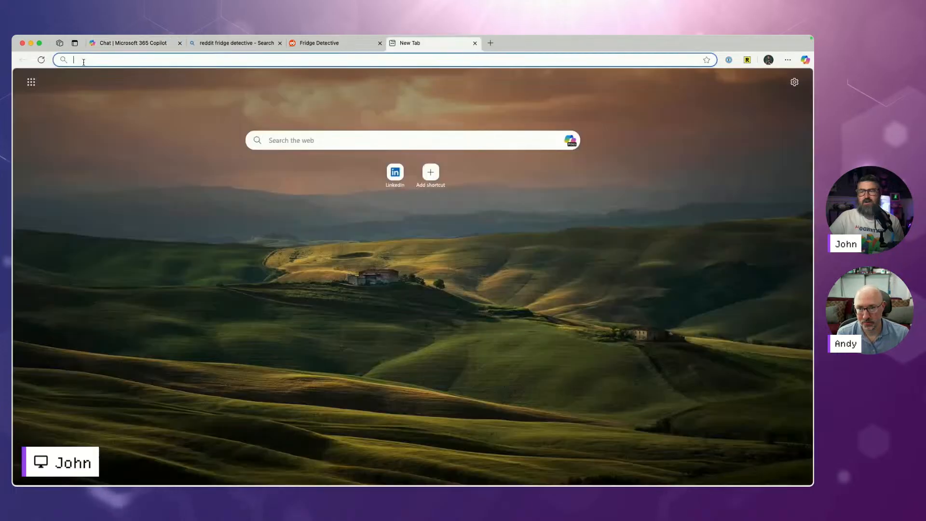
{"action": "type", "text": "loop.cloud.microsoft"}
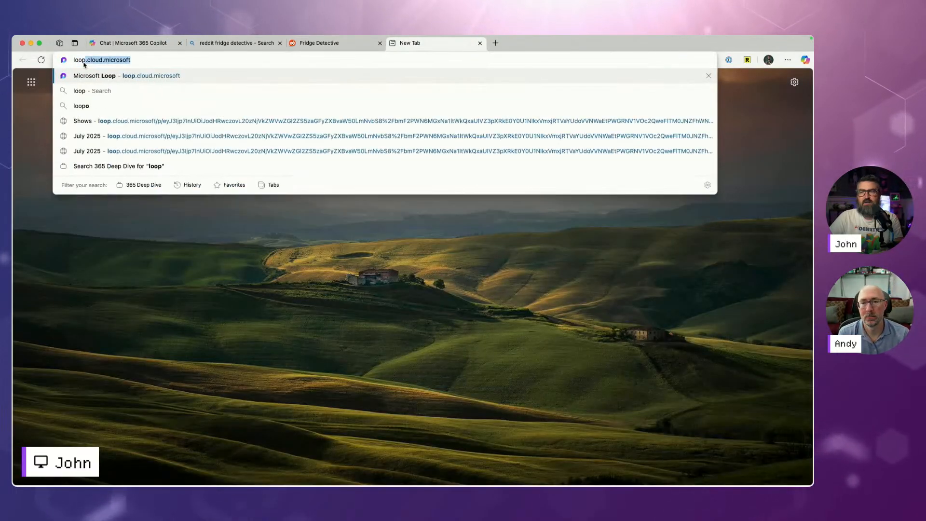
{"action": "key", "text": "Return"}
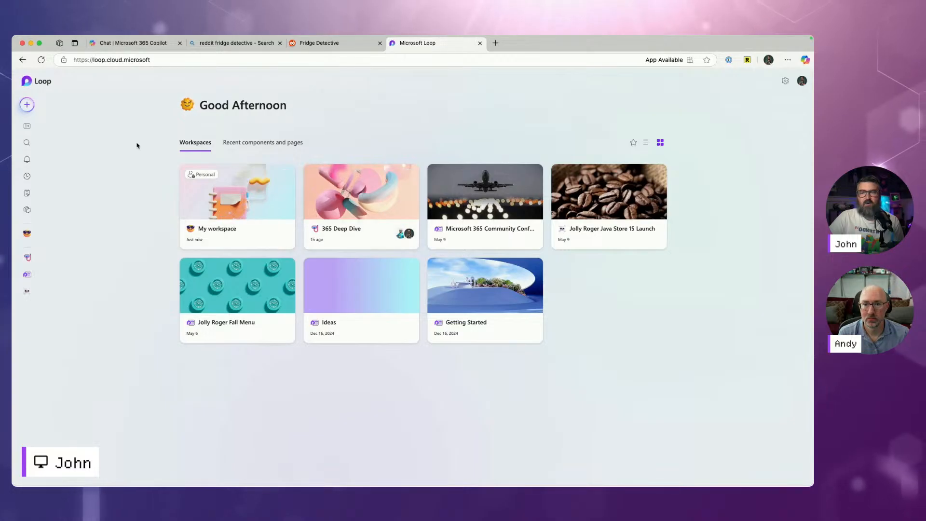
{"action": "left_click", "coordinate": [27, 127]}
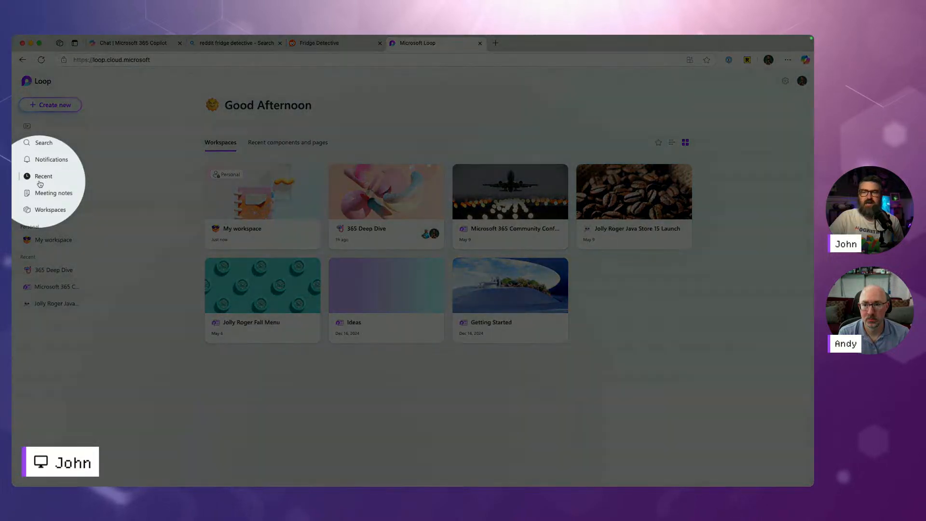
{"action": "left_click", "coordinate": [46, 179]}
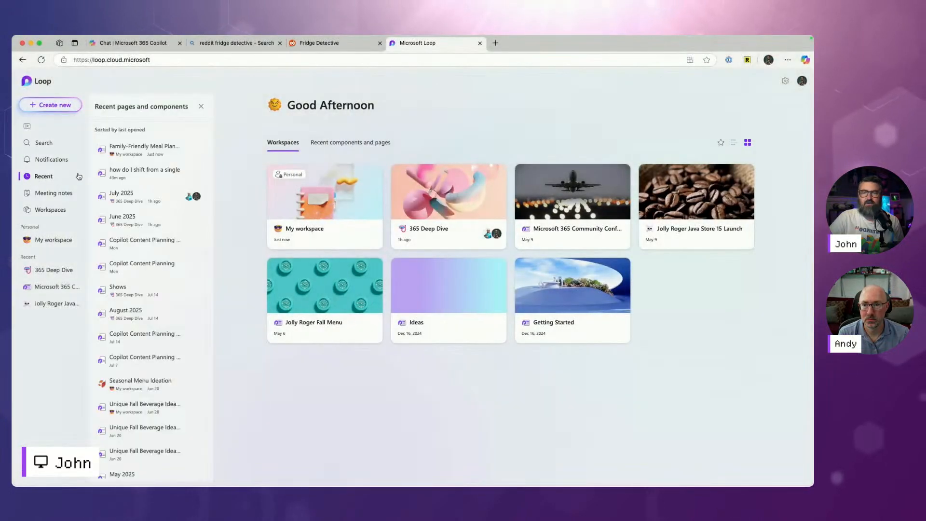
{"action": "left_click", "coordinate": [153, 153]}
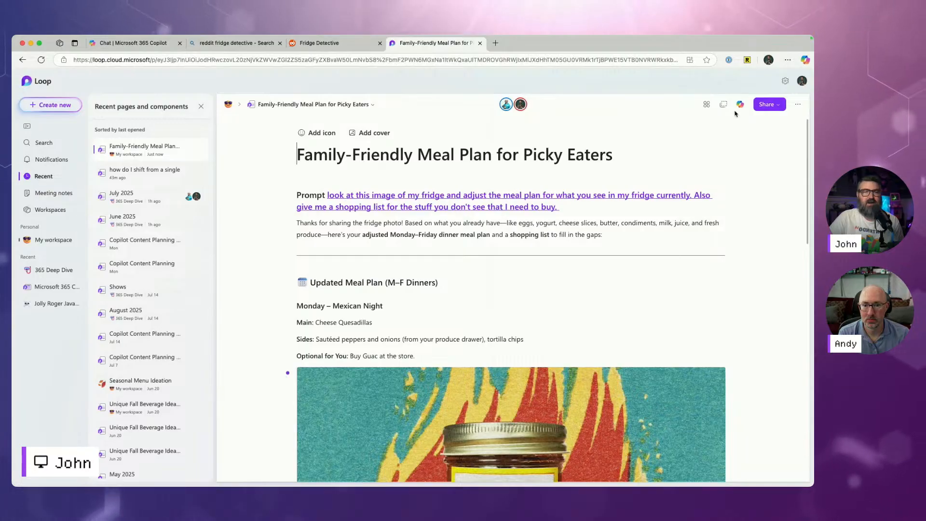
Step: Have Copilot rewrite the Shopping List items using the prompt "Organize this list by Grocery Aisle."
{"action": "scroll", "coordinate": [568, 206], "scroll_direction": "down", "scroll_amount": 15}
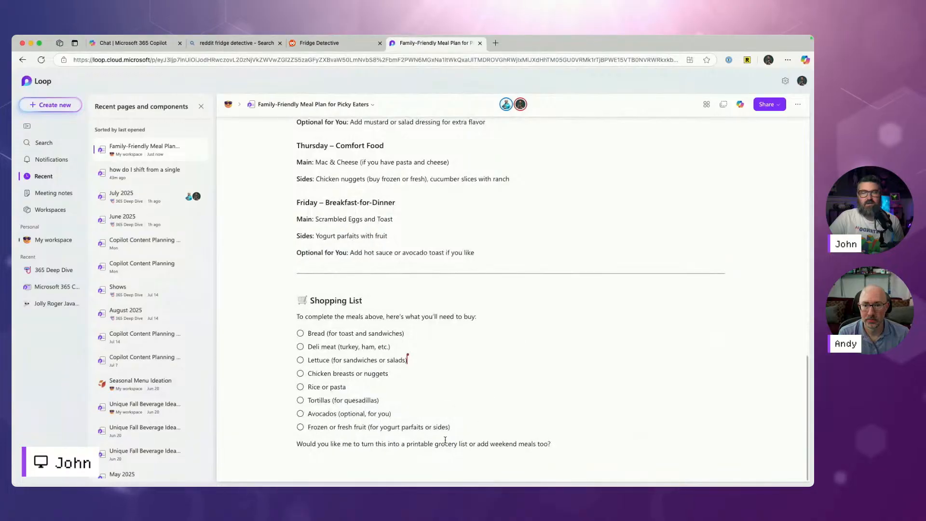
{"action": "left_click_drag", "start_coordinate": [461, 429], "coordinate": [301, 334]}
{"action": "left_click", "coordinate": [320, 317]}
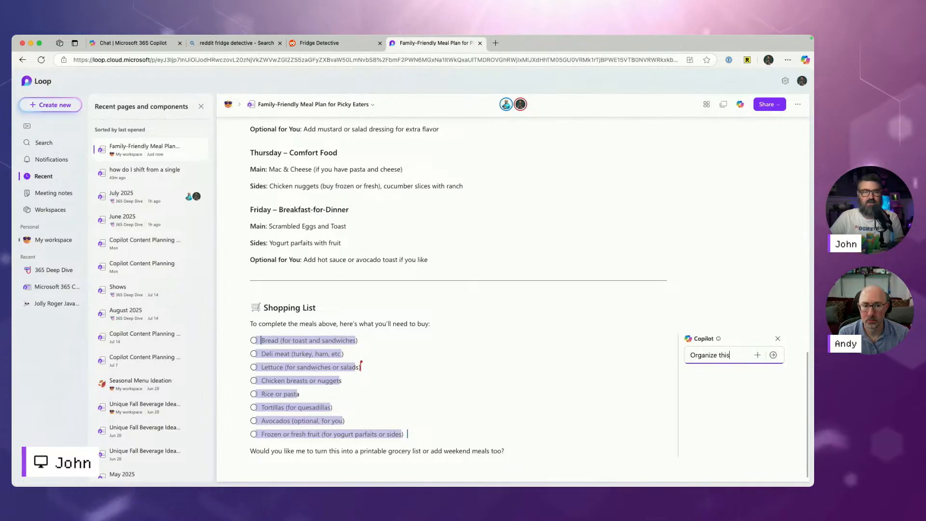
{"action": "type", "text": "Organize this list by G"}
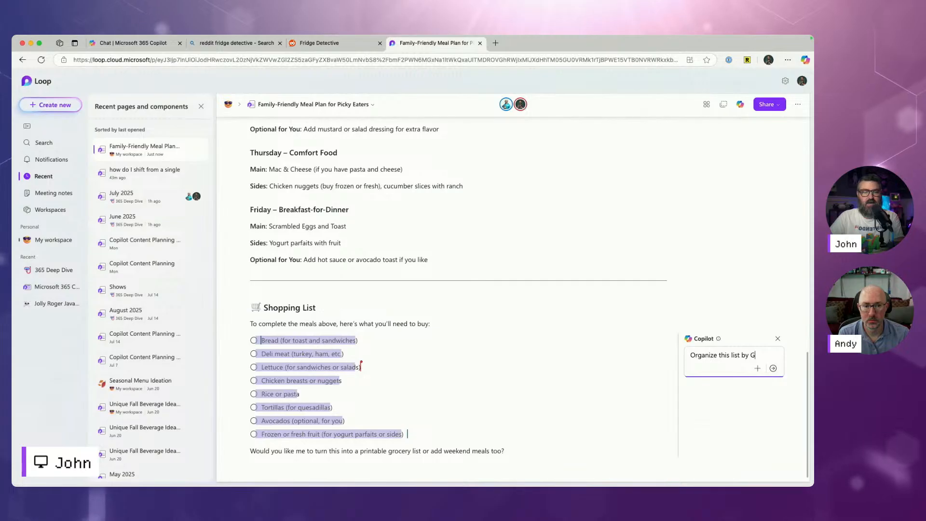
{"action": "type", "text": "rocery Aisle."}
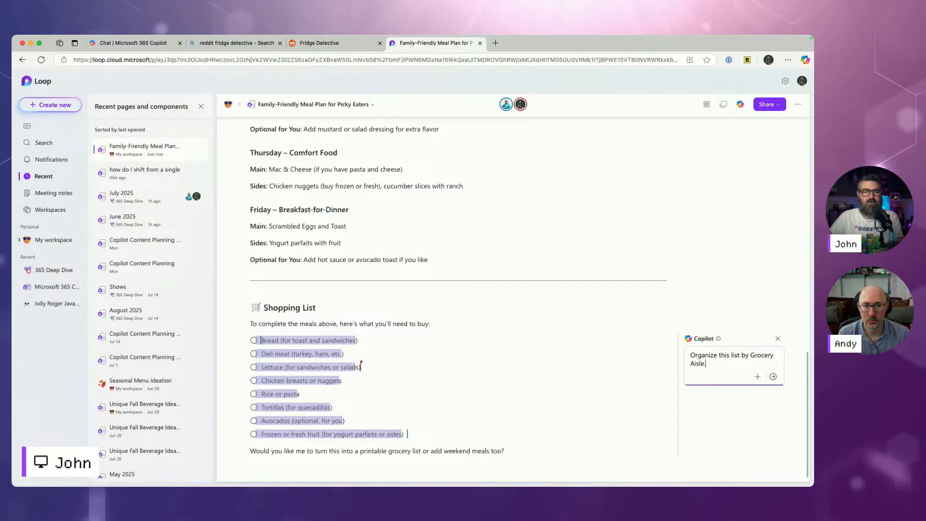
{"action": "key", "text": "Return"}
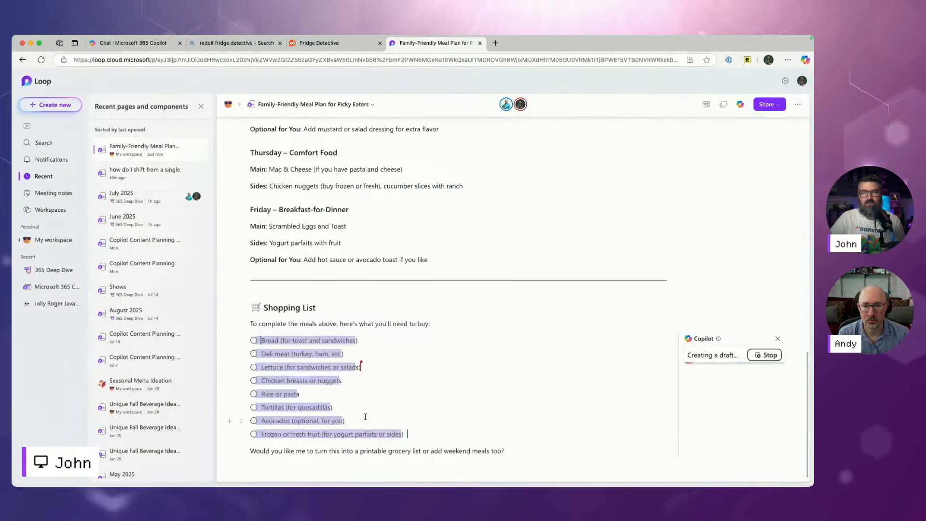
{"action": "scroll", "coordinate": [366, 417], "scroll_direction": "down", "scroll_amount": 1}
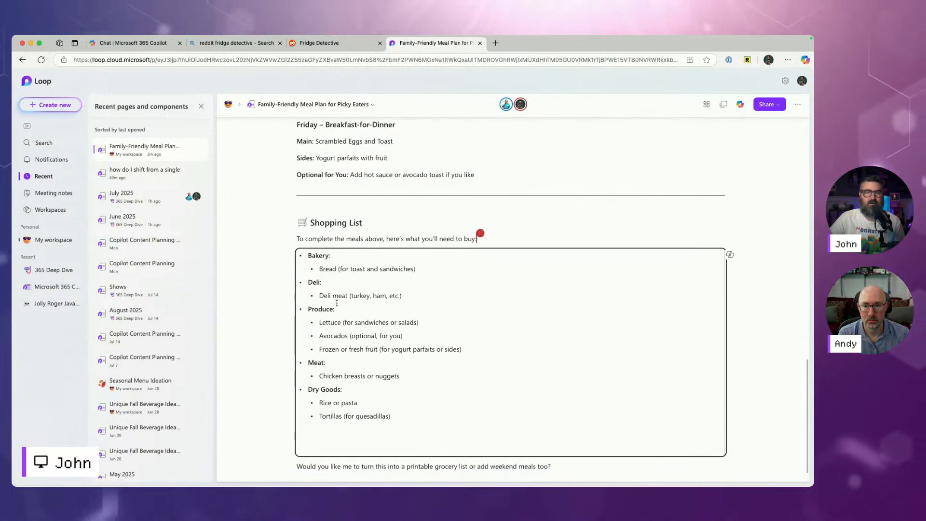
Step: Convert the aisle-grouped Shopping List, from Bakery to Tortillas, into a checklist
{"action": "left_click_drag", "start_coordinate": [405, 422], "coordinate": [309, 257]}
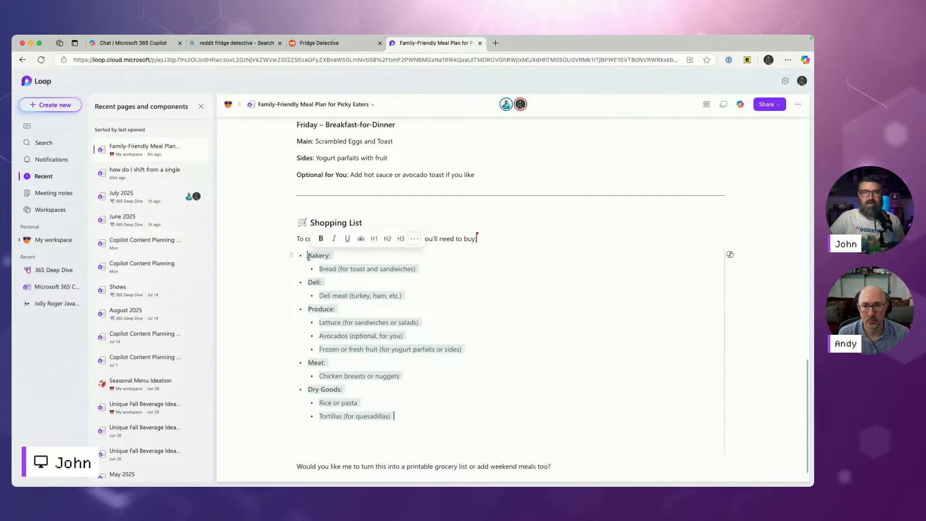
{"action": "left_click", "coordinate": [414, 239]}
{"action": "mouse_move", "coordinate": [367, 367]}
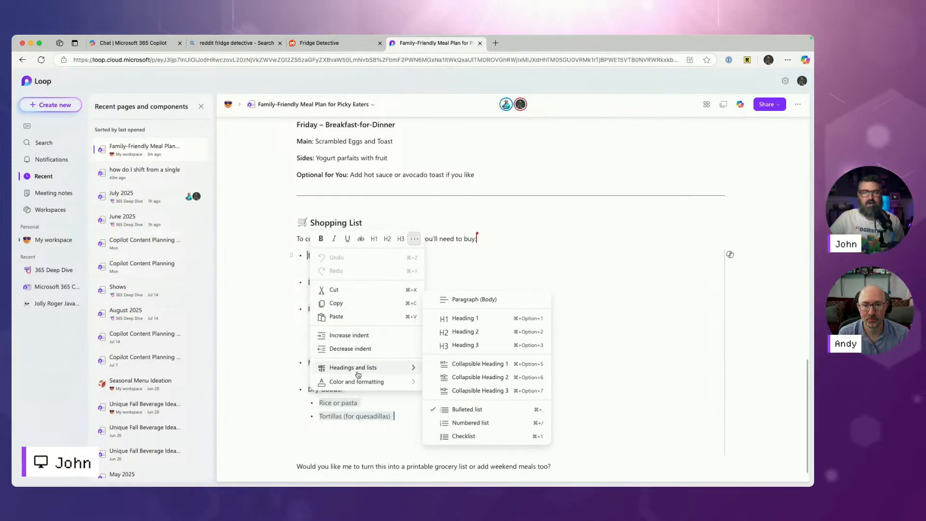
{"action": "left_click", "coordinate": [472, 437]}
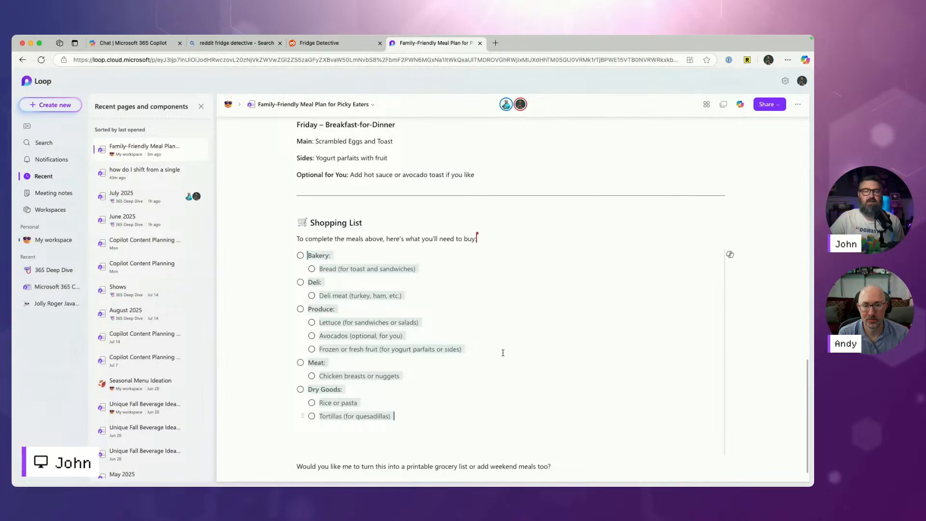
{"action": "left_click", "coordinate": [312, 255]}
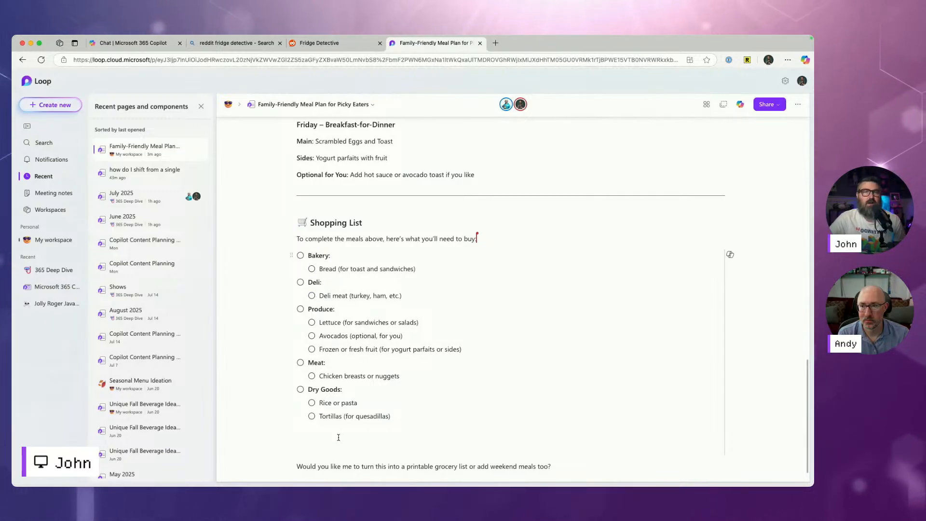
Step: Switch back to Microsoft 365 Copilot and review the page's updated Shopping List, the meal plan and the original chat prompt
{"action": "left_click", "coordinate": [143, 43]}
{"action": "scroll", "coordinate": [434, 376], "scroll_direction": "down", "scroll_amount": 5}
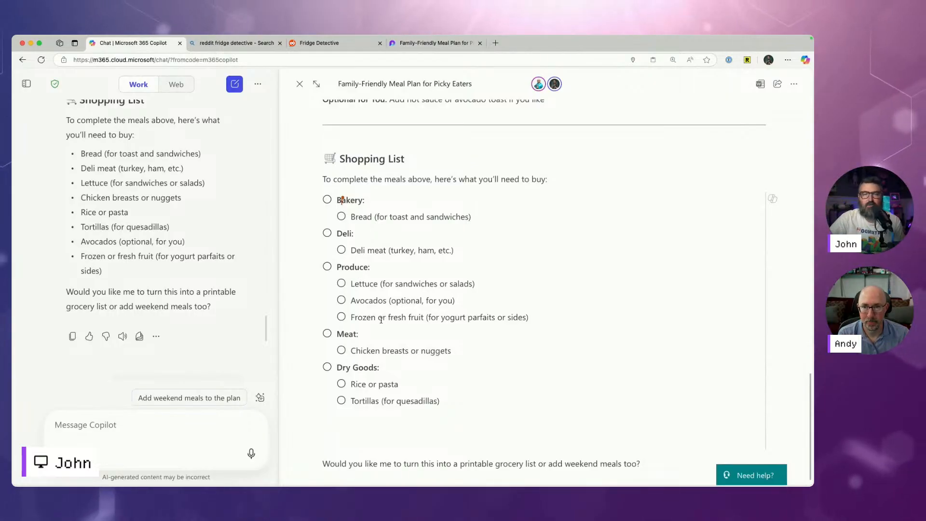
{"action": "scroll", "coordinate": [381, 320], "scroll_direction": "up", "scroll_amount": 15}
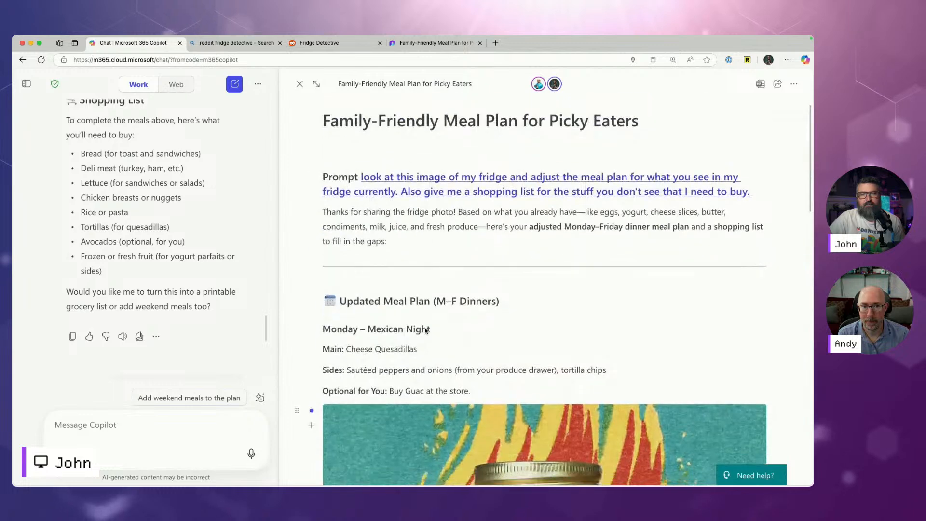
{"action": "scroll", "coordinate": [426, 330], "scroll_direction": "down", "scroll_amount": 15}
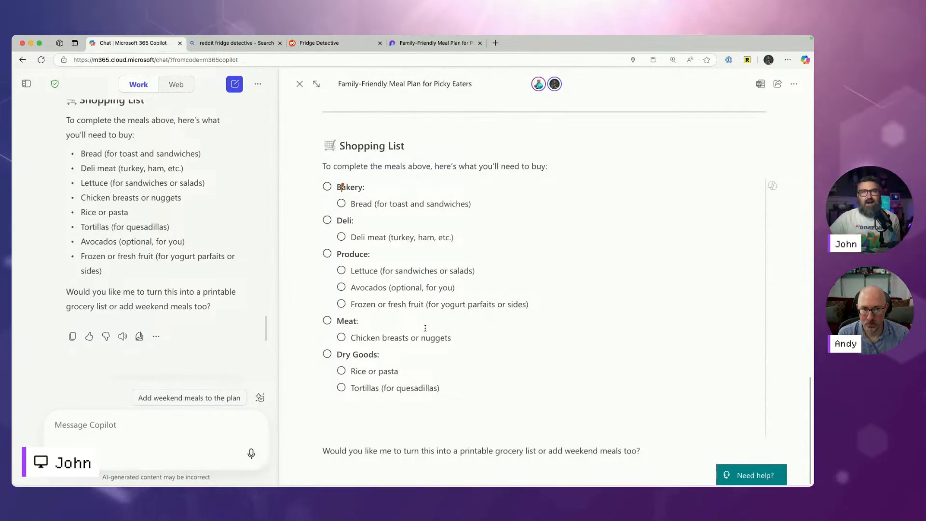
{"action": "scroll", "coordinate": [185, 285], "scroll_direction": "up", "scroll_amount": 15}
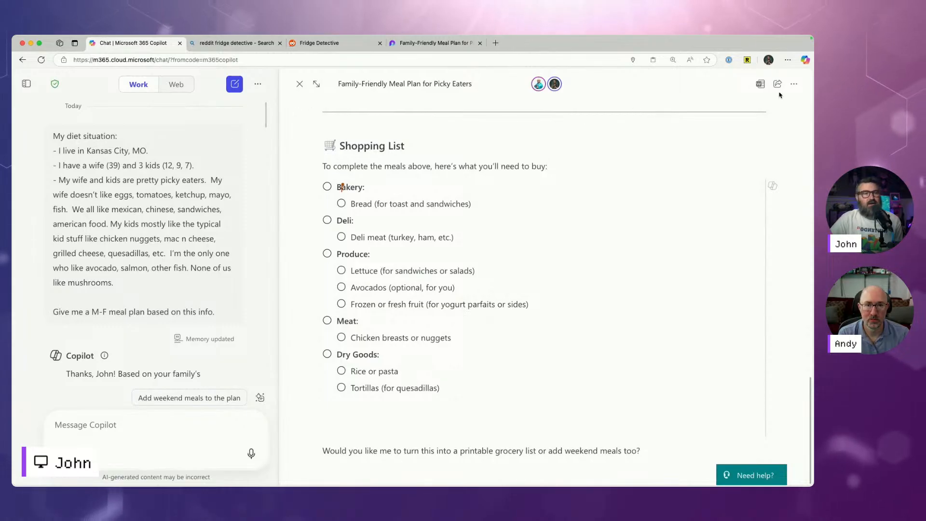
Step: Look at the notebooks offered for adding the page, and close the page without adding it to return to the full chat
{"action": "left_click", "coordinate": [794, 84]}
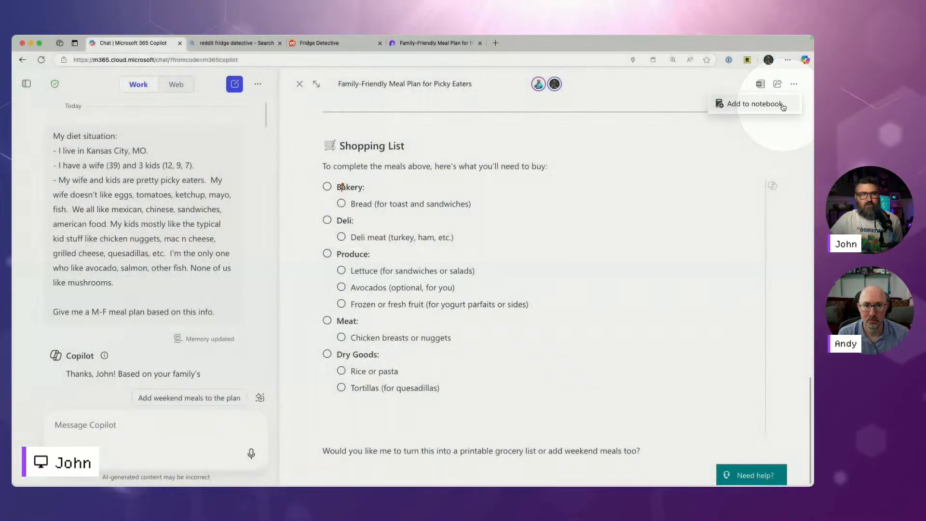
{"action": "left_click", "coordinate": [764, 105]}
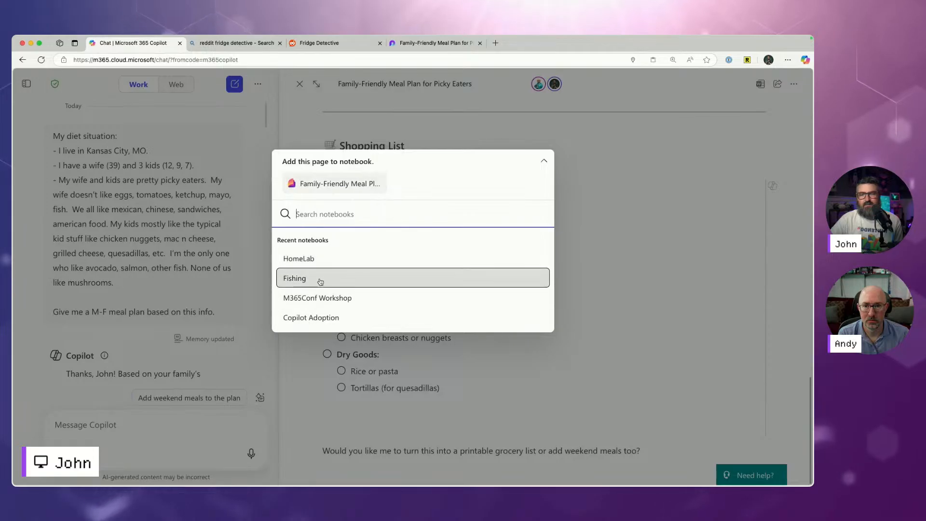
{"action": "left_click", "coordinate": [544, 161]}
{"action": "left_click", "coordinate": [301, 86]}
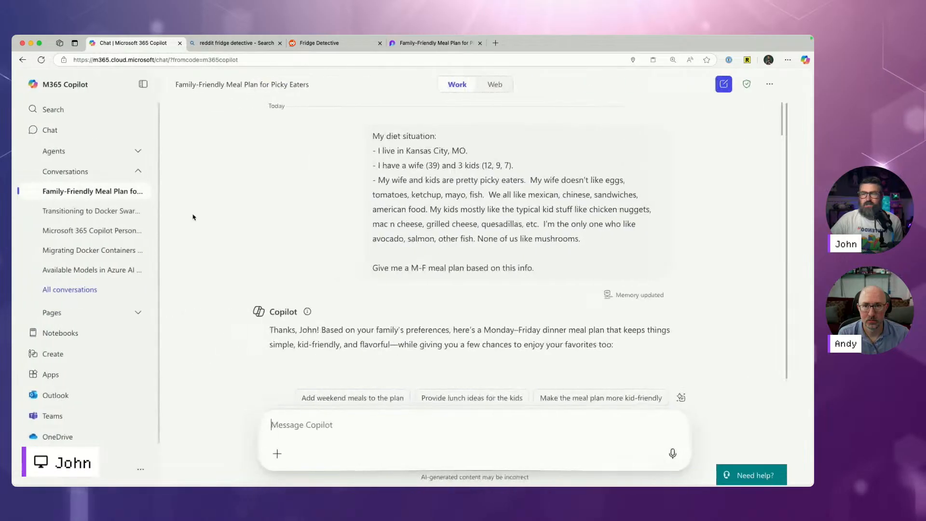
Step: Start a new Copilot notebook and enter Family Meal Planning as its name
{"action": "left_click", "coordinate": [73, 335]}
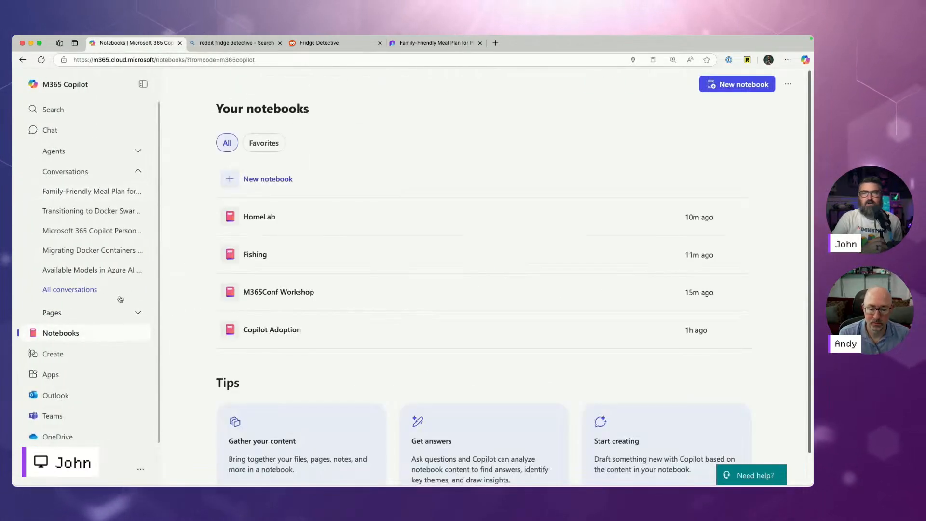
{"action": "left_click", "coordinate": [254, 183]}
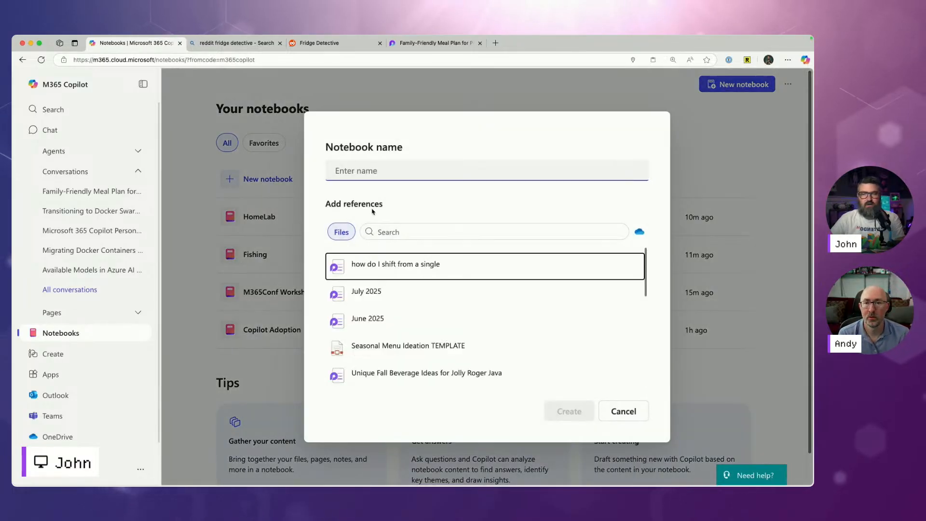
{"action": "type", "text": "Family Meal Planning"}
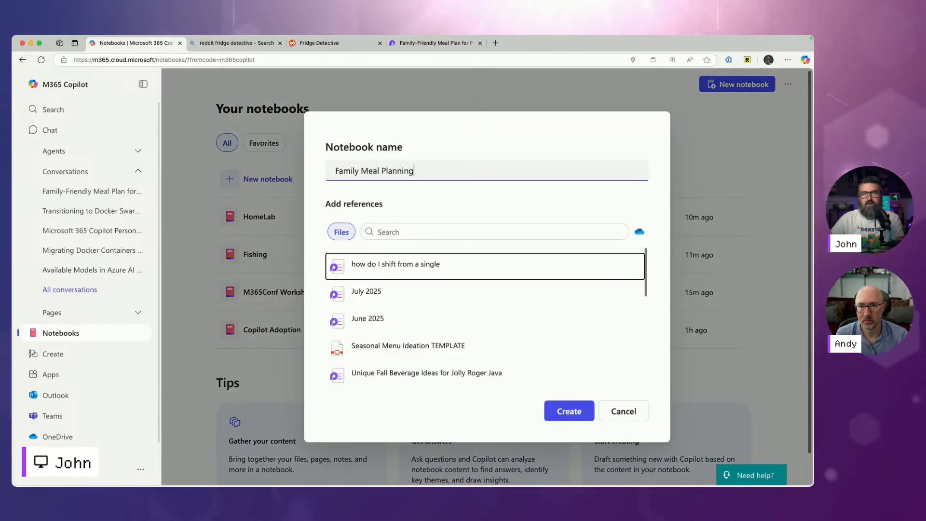
Step: Insert a food emoji found with the search "plate" in front of the name Family Meal Planning and create the notebook
{"action": "left_click", "coordinate": [336, 171]}
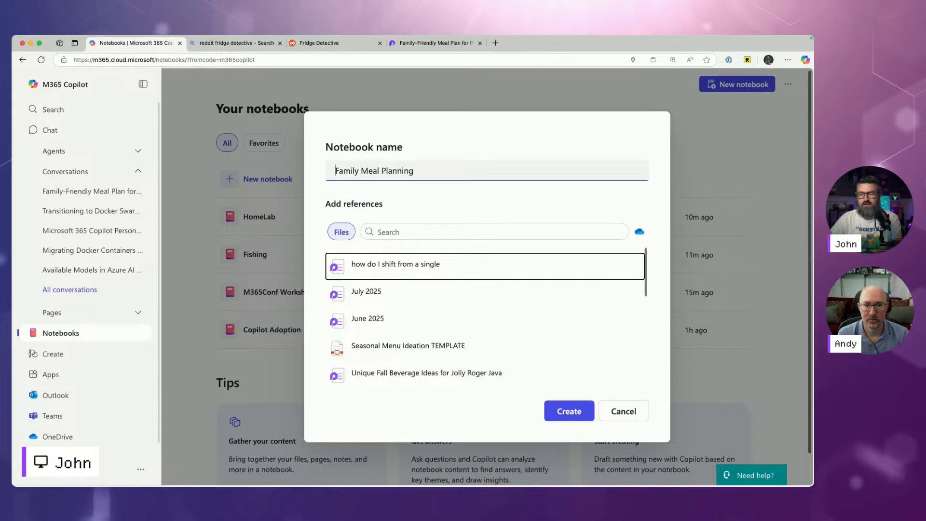
{"action": "key", "text": "ctrl+super+space"}
{"action": "type", "text": "mail"}
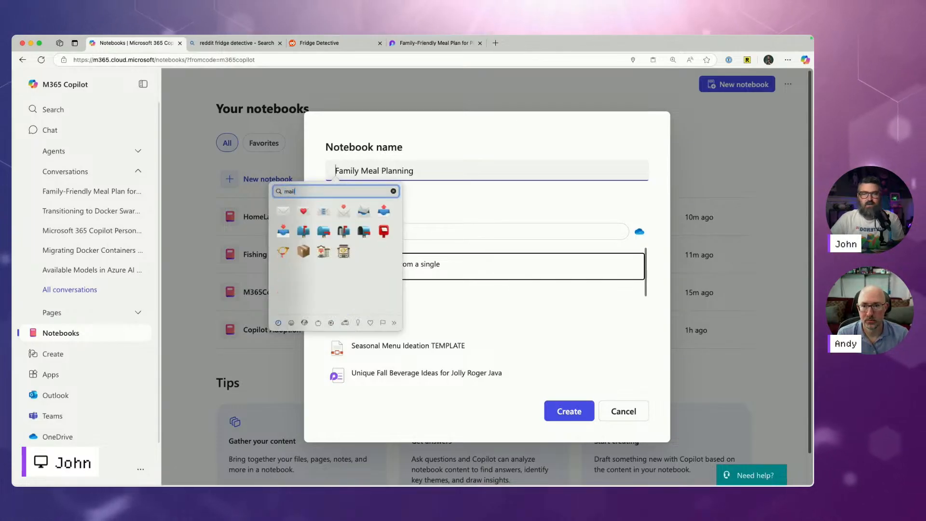
{"action": "key", "text": "BackSpace"}
{"action": "key", "text": "BackSpace"}
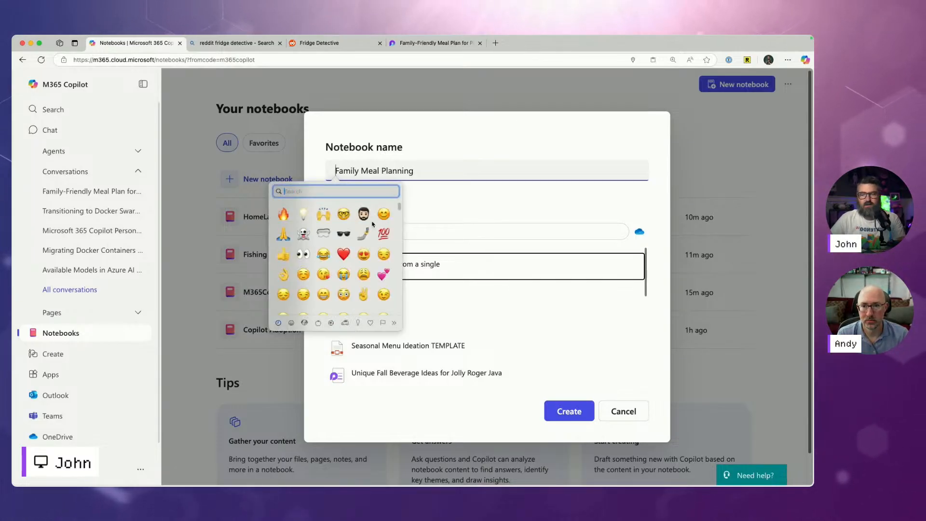
{"action": "type", "text": "palte"}
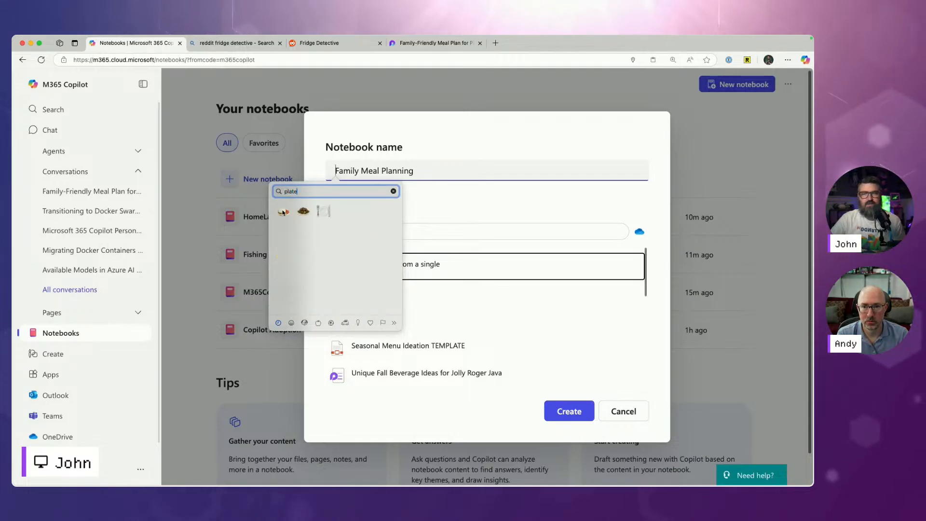
{"action": "key", "text": "Escape"}
{"action": "left_click", "coordinate": [567, 410]}
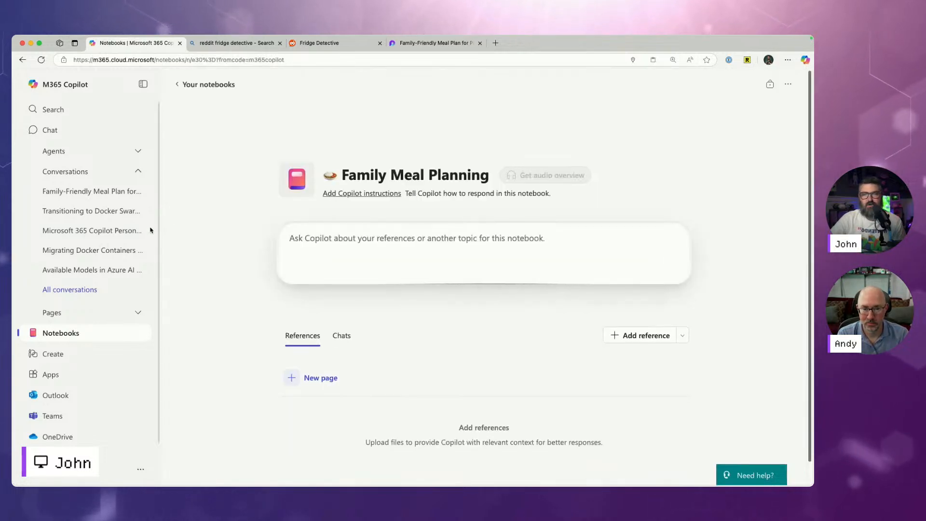
Step: Try to add the Family-Friendly Meal Plan conversation to a notebook
{"action": "left_click", "coordinate": [110, 192]}
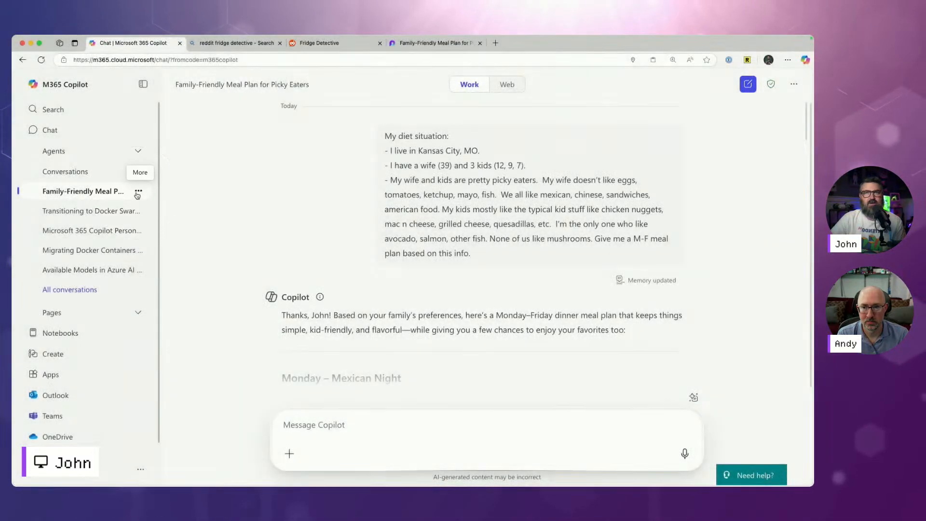
{"action": "left_click", "coordinate": [139, 192]}
{"action": "left_click", "coordinate": [194, 199]}
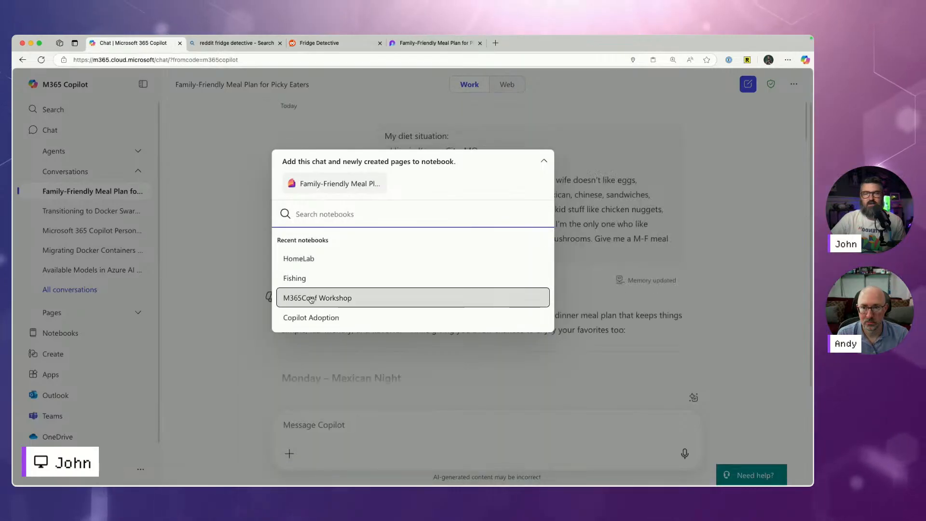
{"action": "left_click", "coordinate": [312, 318]}
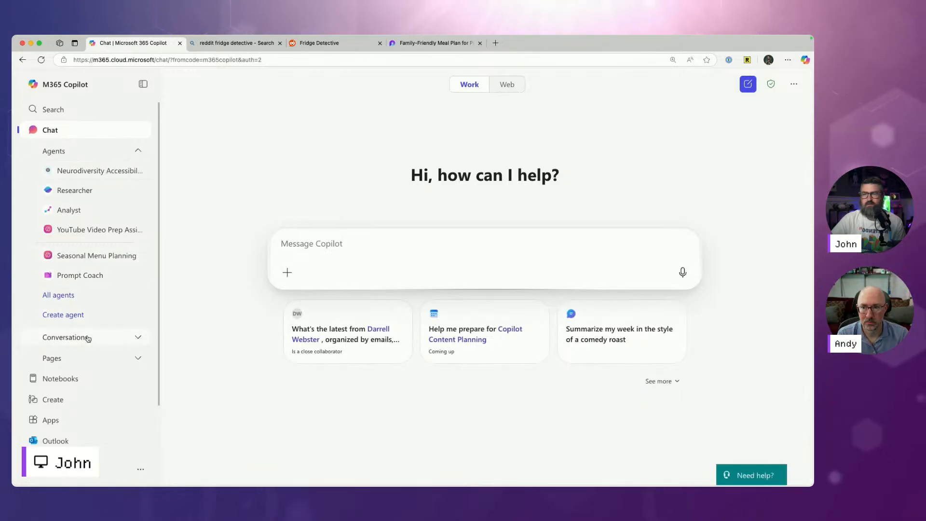
Step: Search for "Family" among the notebooks offered for the Family-Friendly Meal Plan conversation and dismiss the dialog
{"action": "left_click", "coordinate": [88, 338]}
{"action": "scroll", "coordinate": [110, 289], "scroll_direction": "down", "scroll_amount": 3}
{"action": "left_click", "coordinate": [138, 234]}
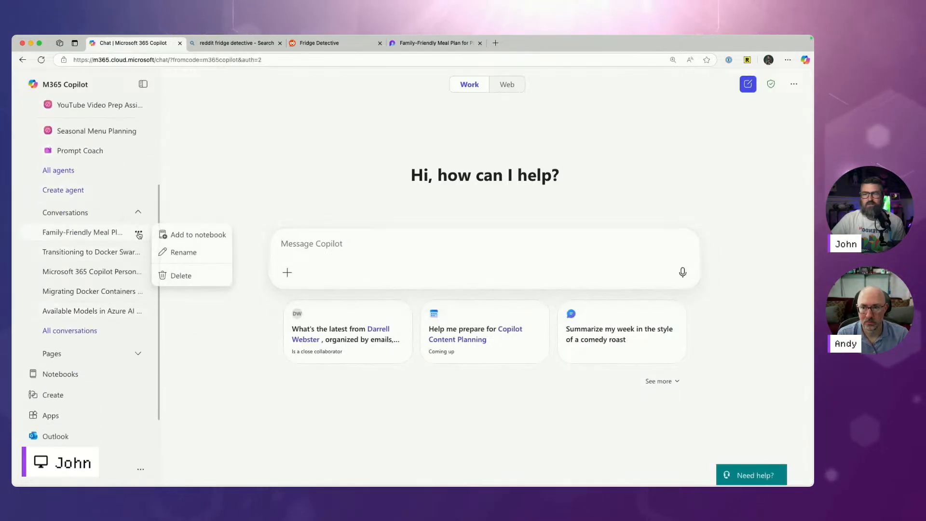
{"action": "left_click", "coordinate": [189, 235]}
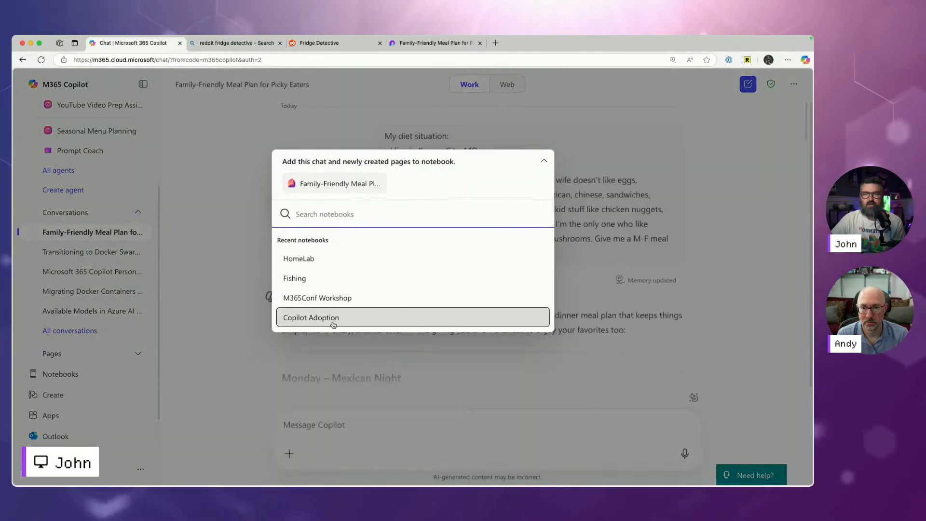
{"action": "type", "text": "Family"}
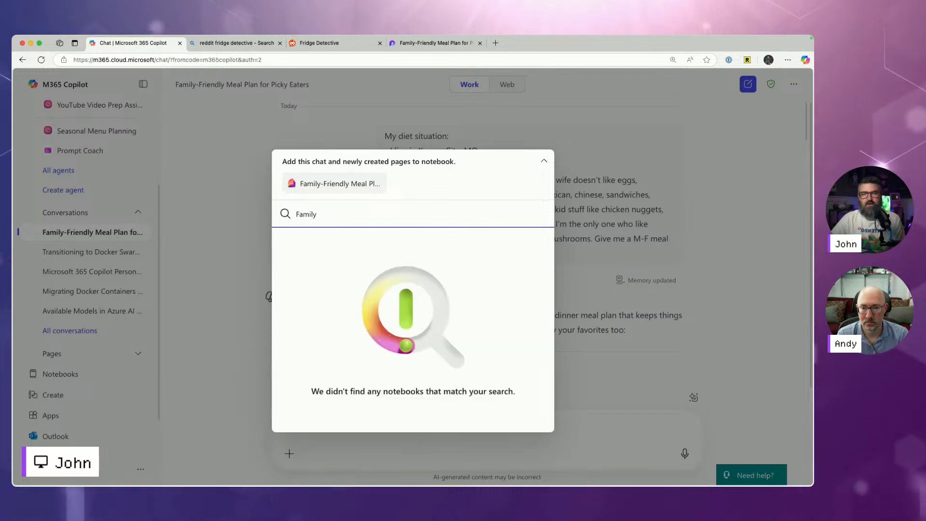
{"action": "left_click", "coordinate": [438, 162]}
{"action": "left_click", "coordinate": [218, 156]}
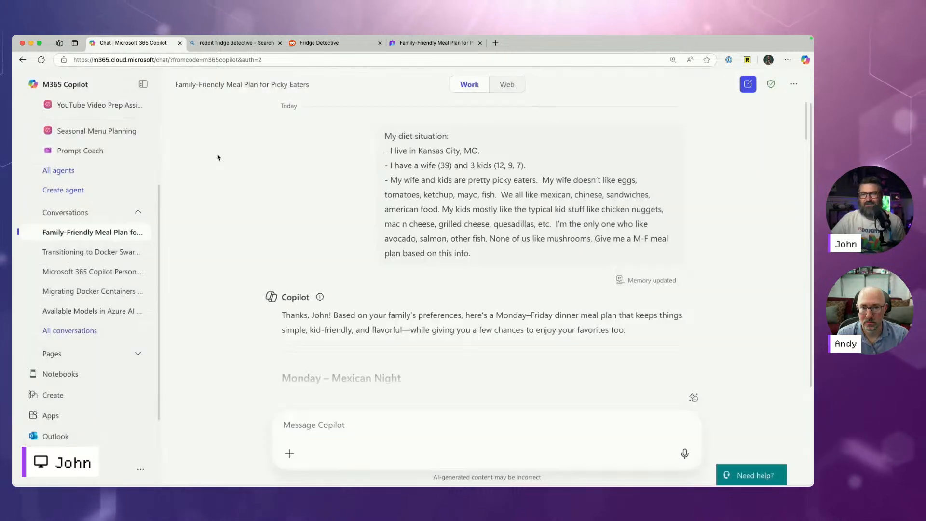
Step: Reload Copilot and recheck which notebooks are offered for the Family-Friendly Meal Plan conversation without adding it
{"action": "key", "text": "super+r"}
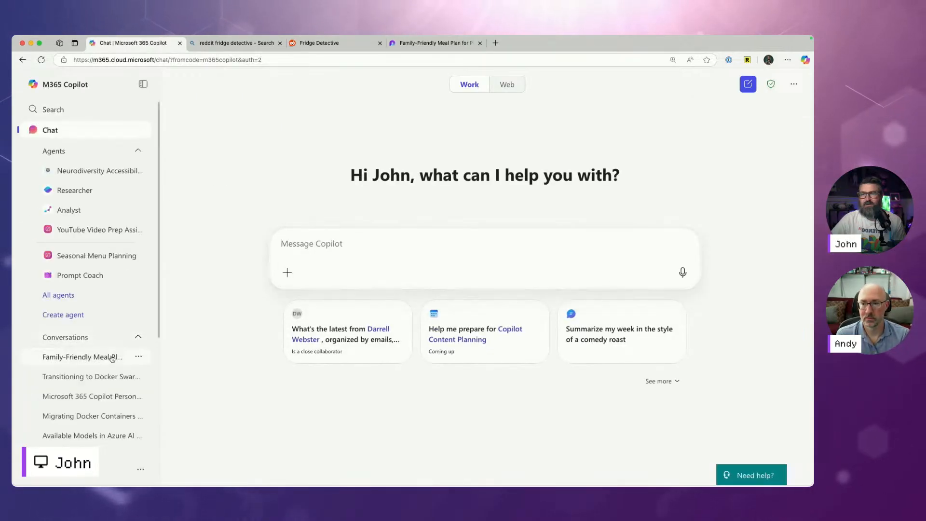
{"action": "left_click", "coordinate": [139, 357]}
{"action": "left_click", "coordinate": [183, 362]}
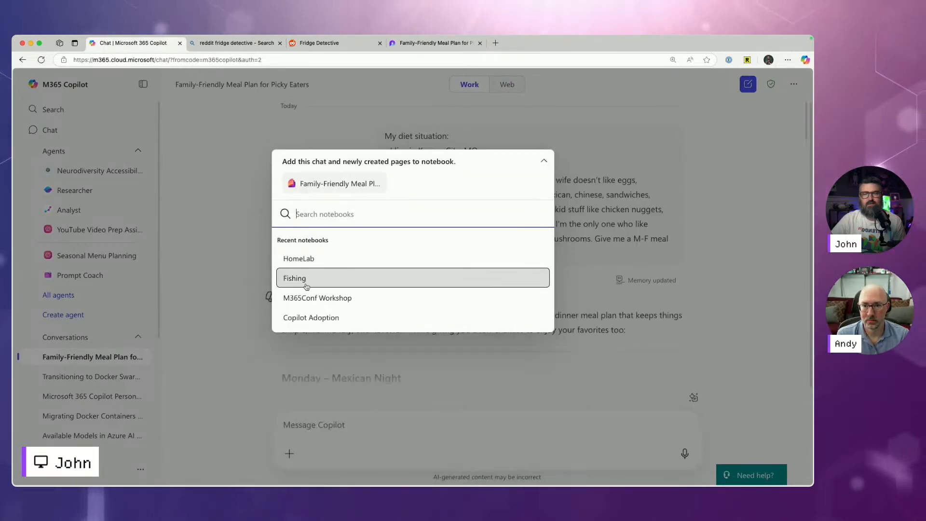
{"action": "left_click", "coordinate": [235, 173]}
Step: Load m365copilot.com in a new browser tab and check the notebook list in the original Copilot tab
{"action": "key", "text": "super+t"}
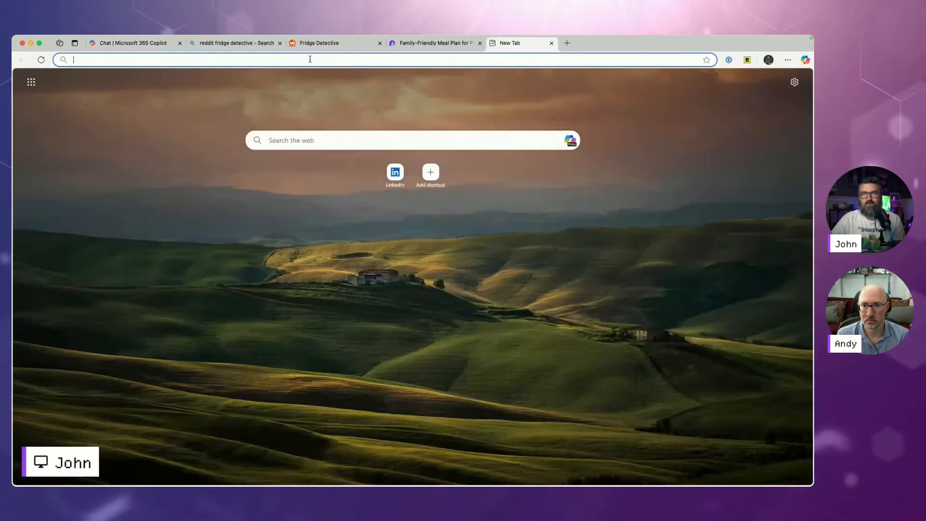
{"action": "type", "text": "m365c"}
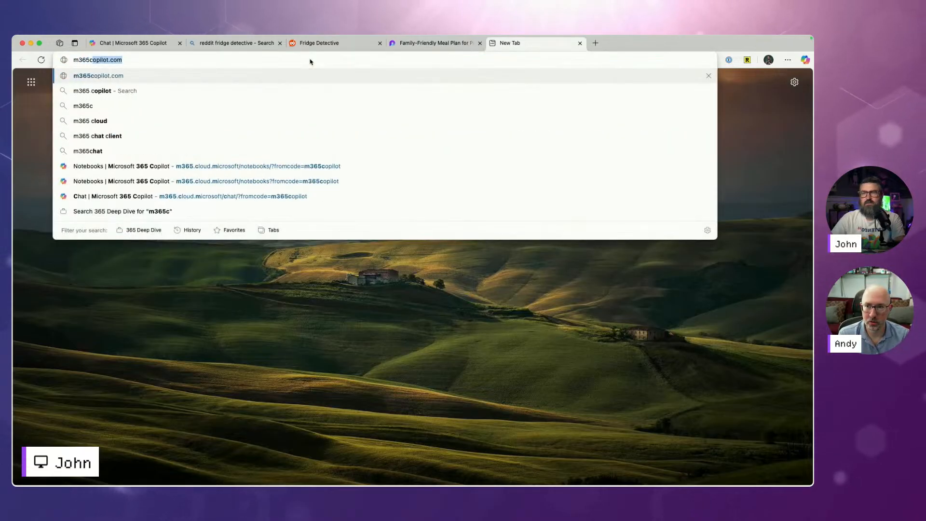
{"action": "key", "text": "Return"}
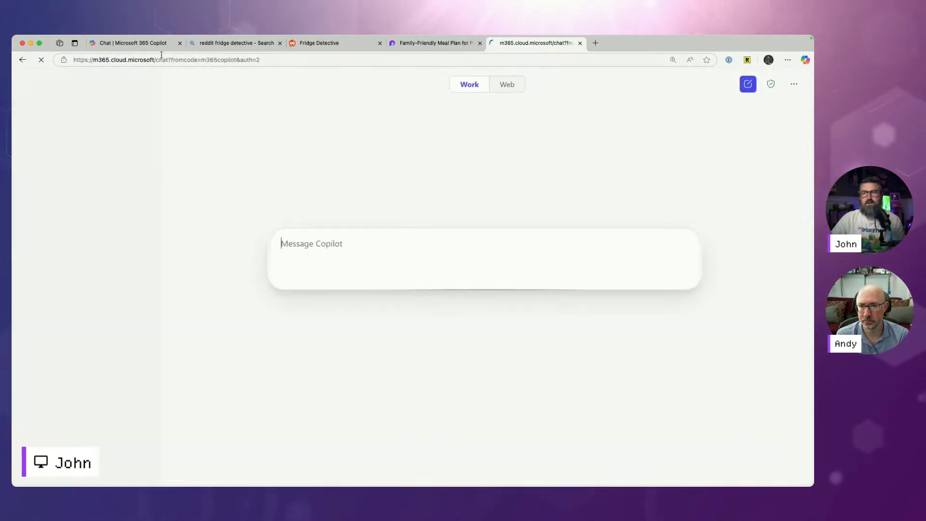
{"action": "left_click", "coordinate": [146, 45]}
{"action": "scroll", "coordinate": [77, 379], "scroll_direction": "down", "scroll_amount": 4}
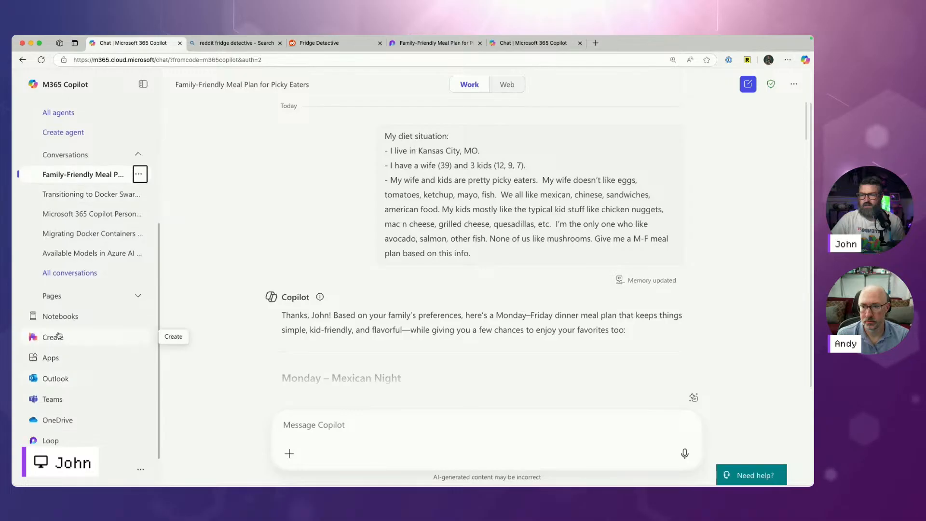
{"action": "left_click", "coordinate": [56, 317]}
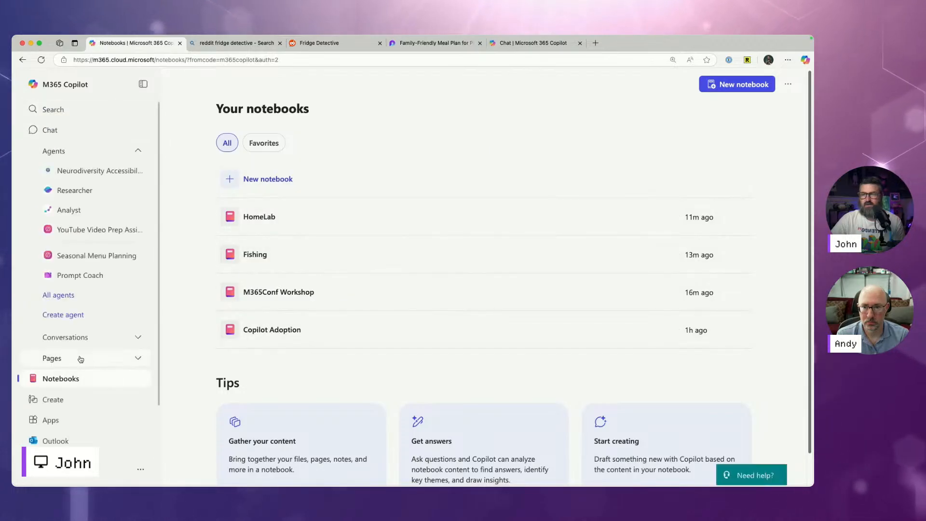
Step: Check the notebook list in the new Copilot tab, briefly opening the HomeLab notebook and returning to the list
{"action": "left_click", "coordinate": [531, 43]}
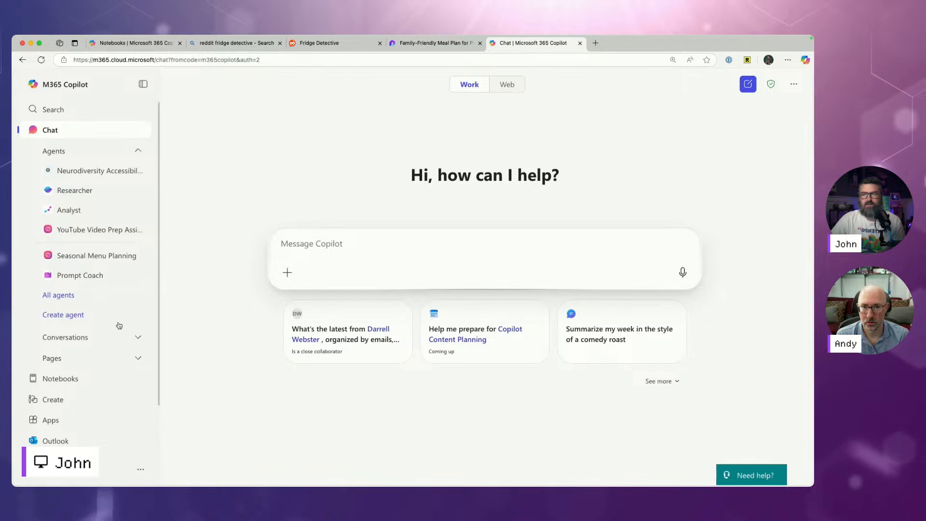
{"action": "left_click", "coordinate": [55, 379]}
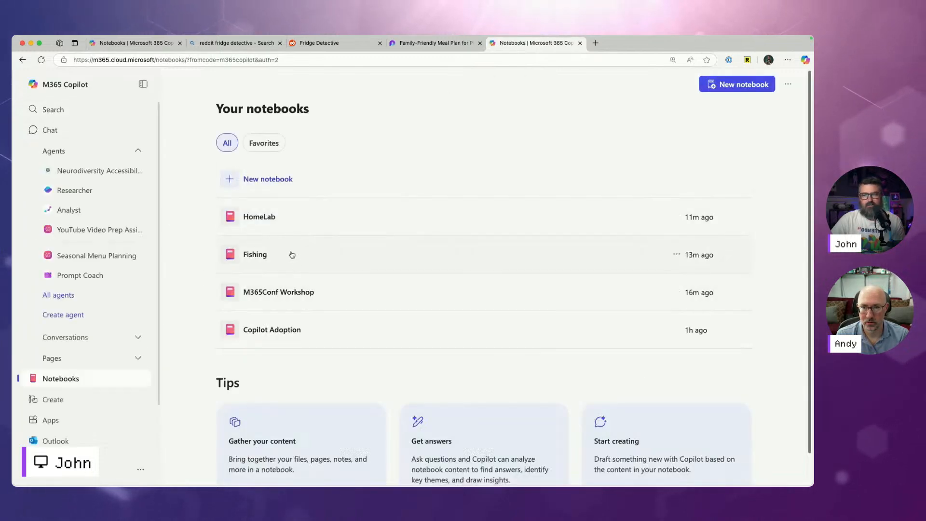
{"action": "left_click", "coordinate": [268, 221]}
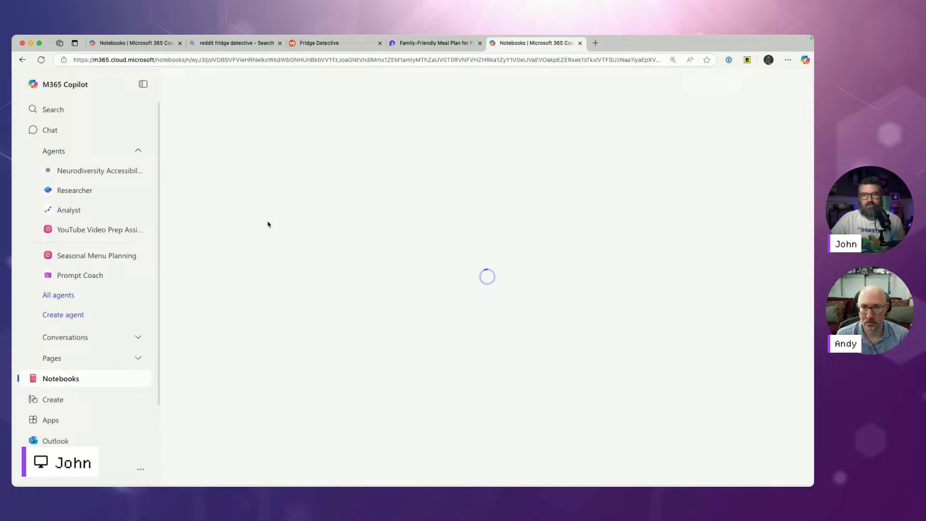
{"action": "left_click", "coordinate": [61, 380]}
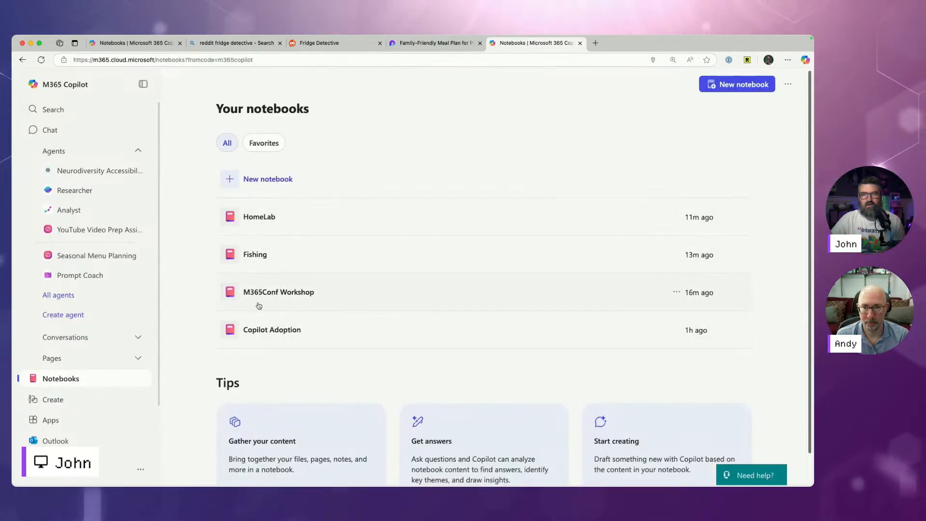
Step: Create a notebook named Family Meal Planning with the Family-Friendly Meal Plan for Picky Eaters page selected as a reference
{"action": "left_click", "coordinate": [270, 179]}
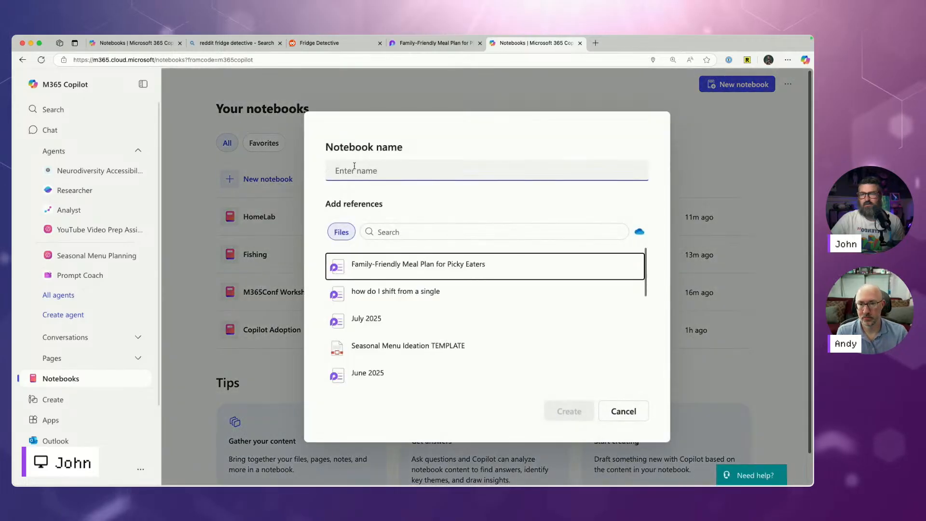
{"action": "type", "text": "Family Meal Planning"}
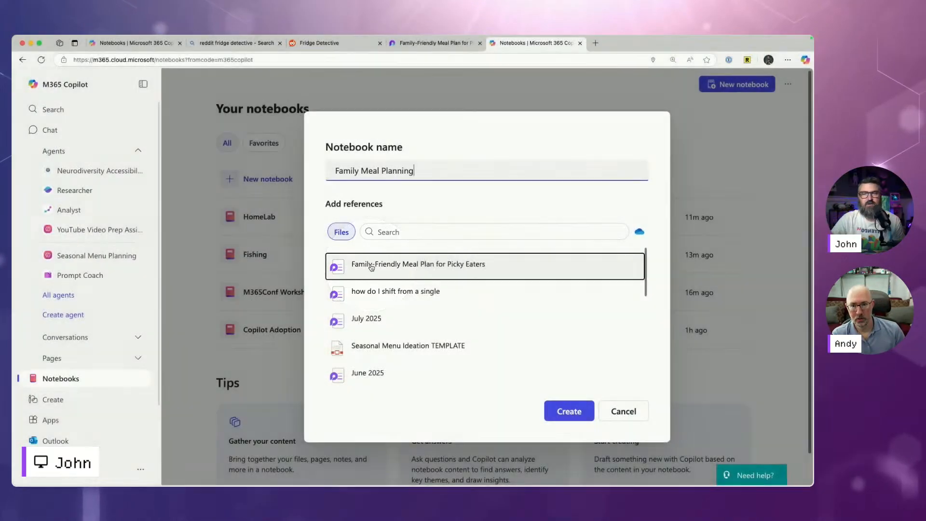
{"action": "left_click", "coordinate": [371, 268]}
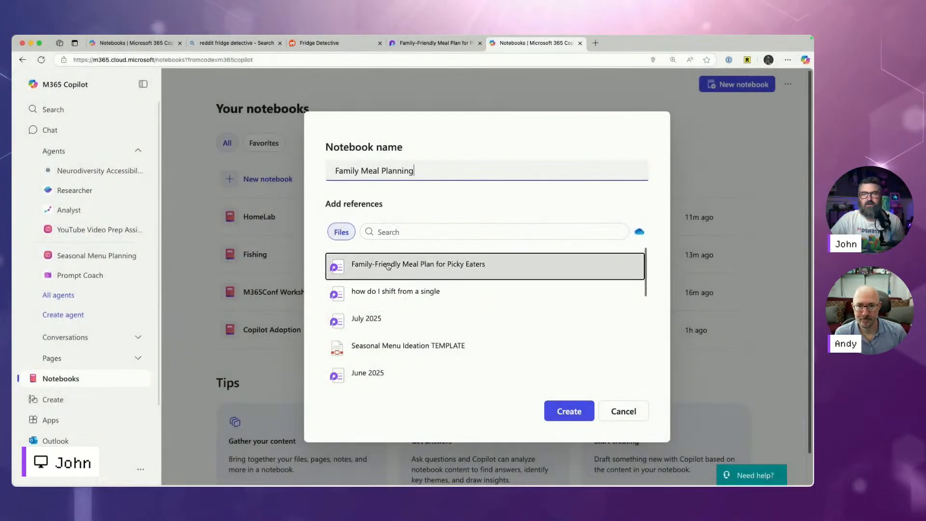
{"action": "left_click", "coordinate": [563, 430]}
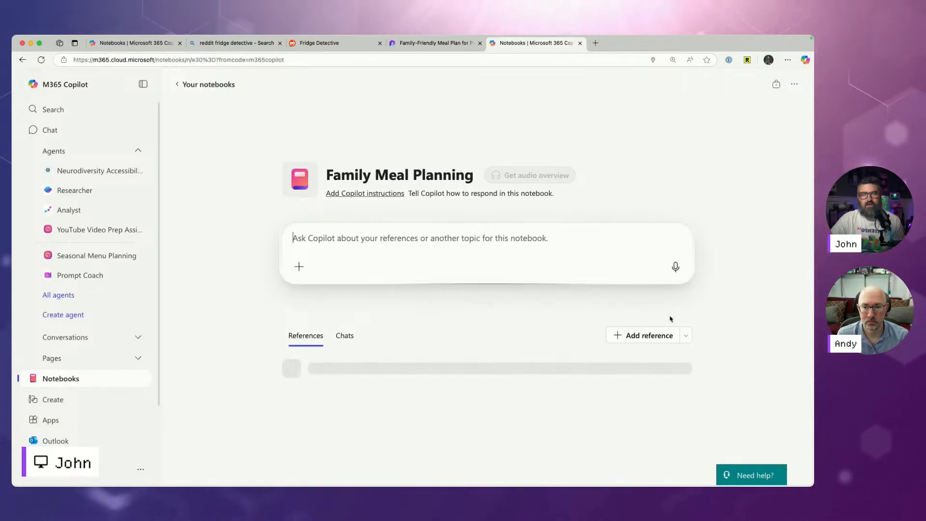
Step: Look at the reference-adding options, the chats and the references of the Family Meal Planning notebook
{"action": "left_click", "coordinate": [686, 336]}
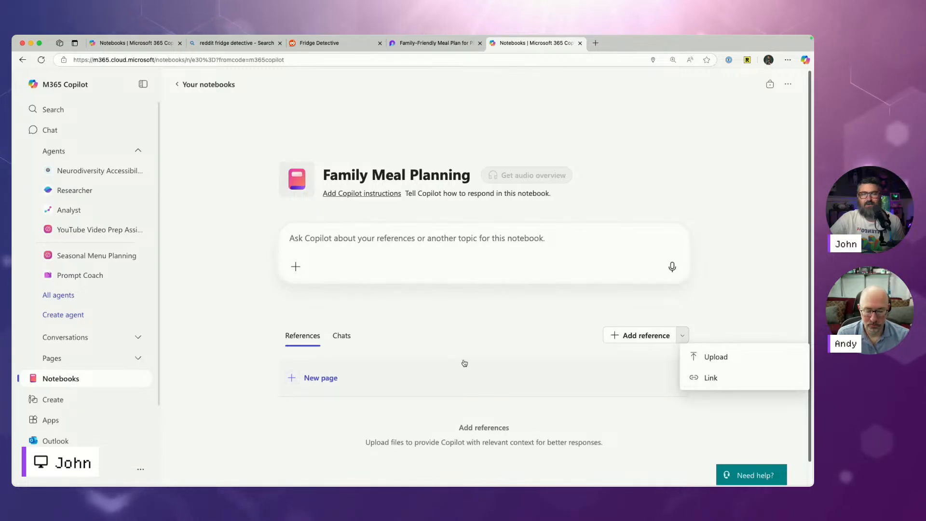
{"action": "left_click", "coordinate": [341, 335]}
{"action": "left_click", "coordinate": [311, 342]}
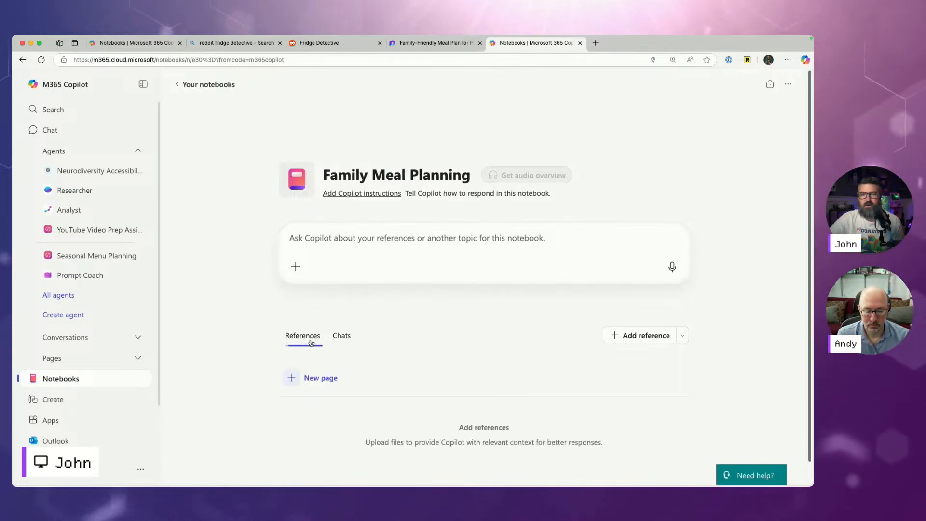
Step: Reload the notebooks, reopen Family Meal Planning and add the Family-Friendly Meal Plan for Picky Eaters page as a reference
{"action": "key", "text": "super+r"}
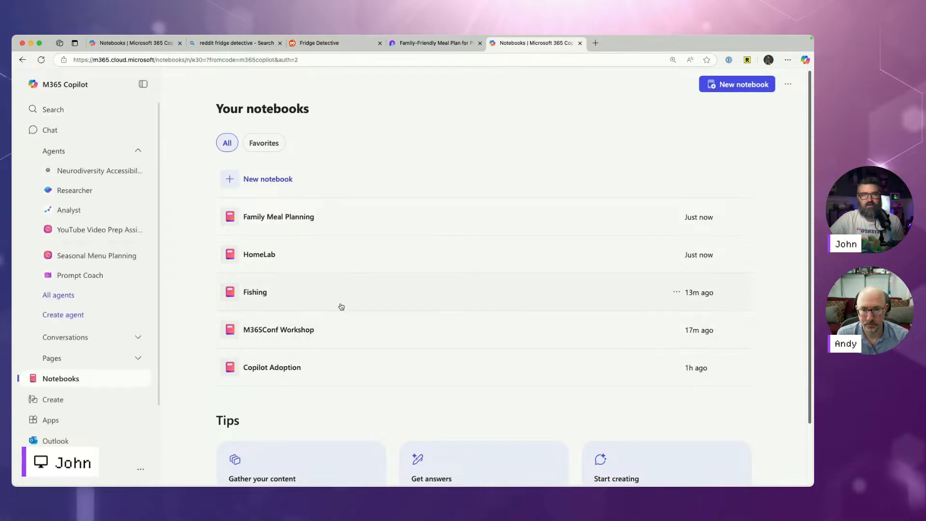
{"action": "left_click", "coordinate": [336, 224]}
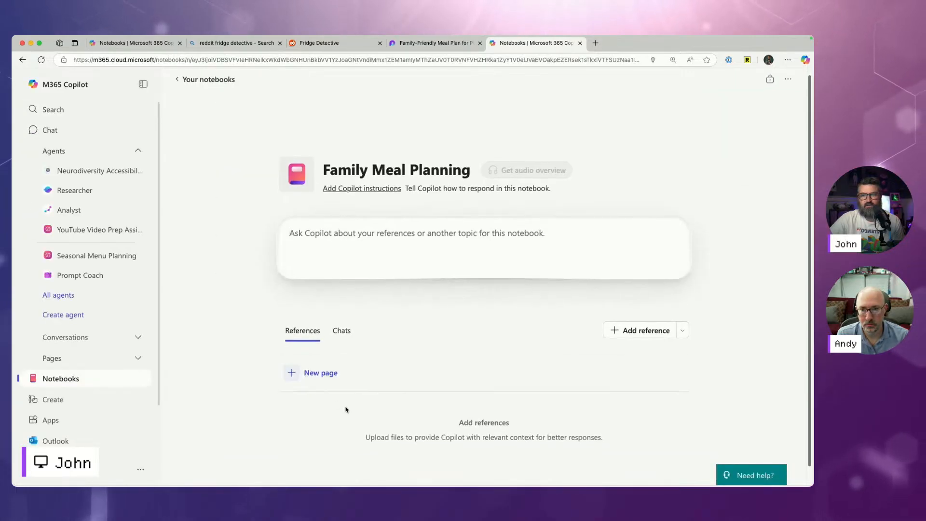
{"action": "left_click", "coordinate": [647, 333]}
{"action": "left_click", "coordinate": [456, 237]}
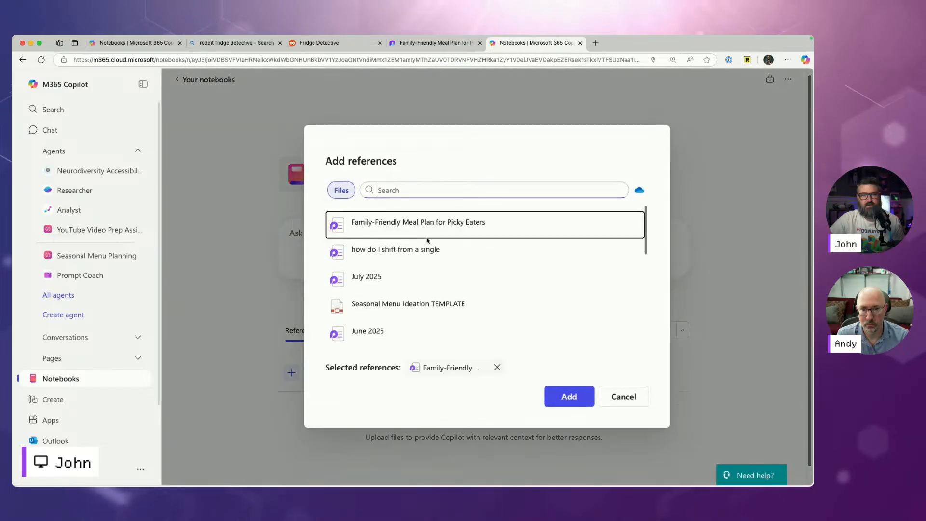
{"action": "left_click", "coordinate": [569, 397]}
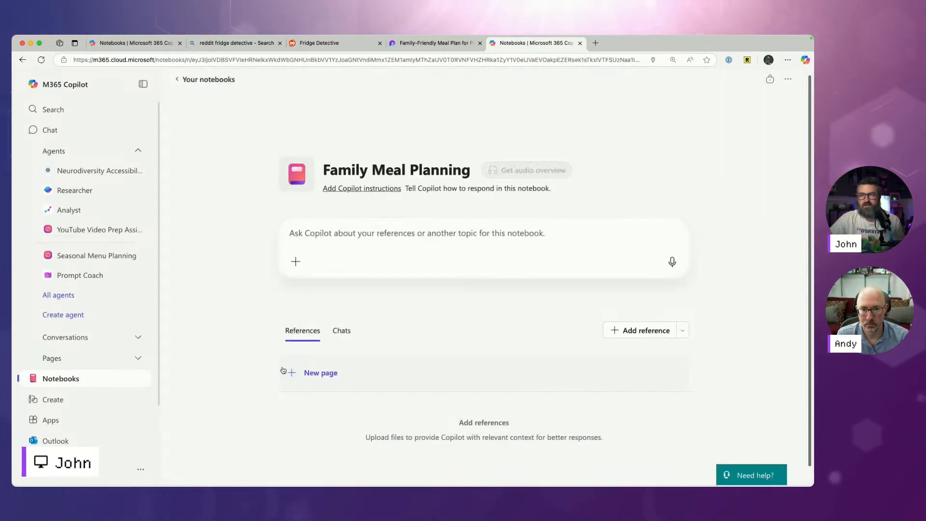
{"action": "scroll", "coordinate": [222, 317], "scroll_direction": "down", "scroll_amount": 1}
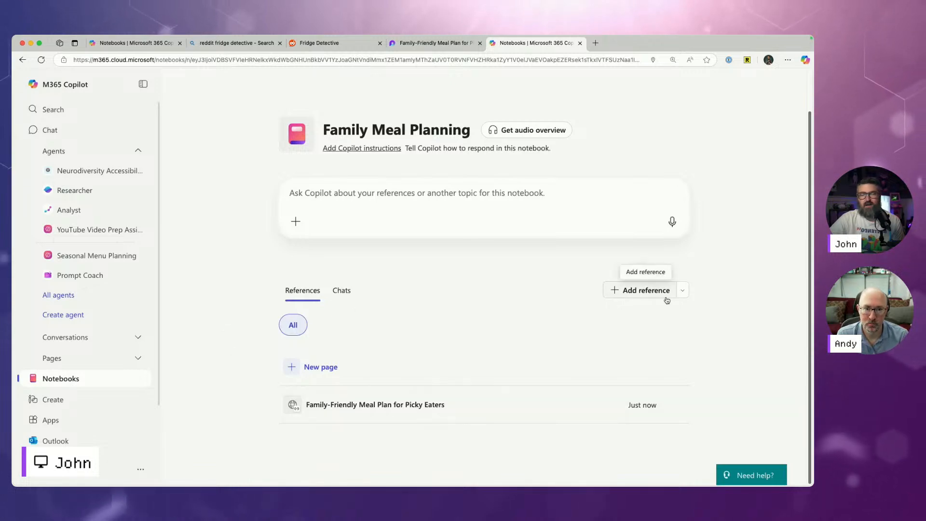
Step: Check the notebook's chats and add the Family-Friendly Meal Plan for Picky Eaters conversation to the Family Meal Planning notebook
{"action": "left_click", "coordinate": [345, 292]}
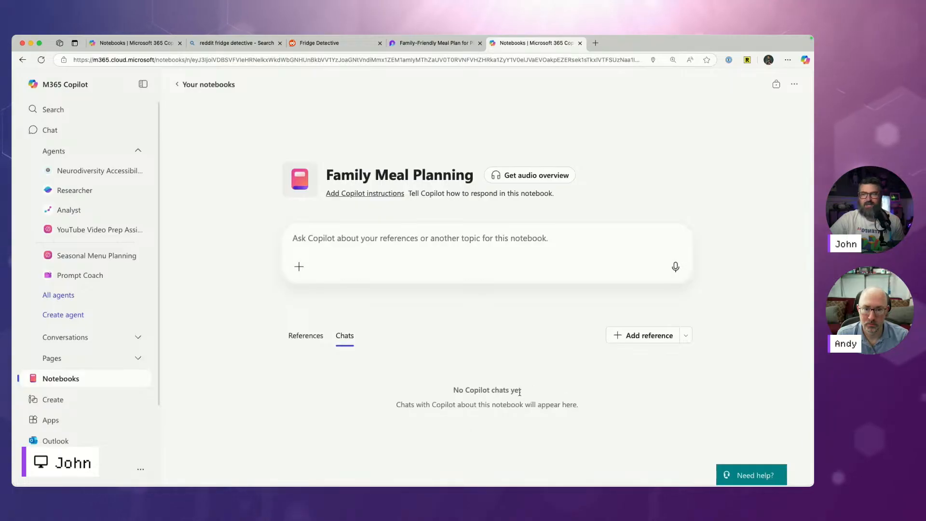
{"action": "left_click", "coordinate": [138, 339]}
{"action": "left_click", "coordinate": [140, 358]}
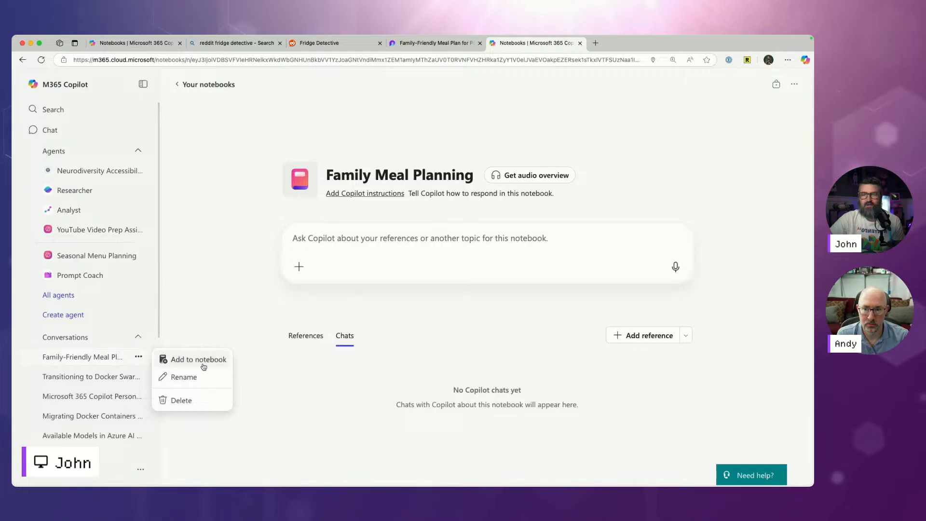
{"action": "left_click", "coordinate": [172, 363]}
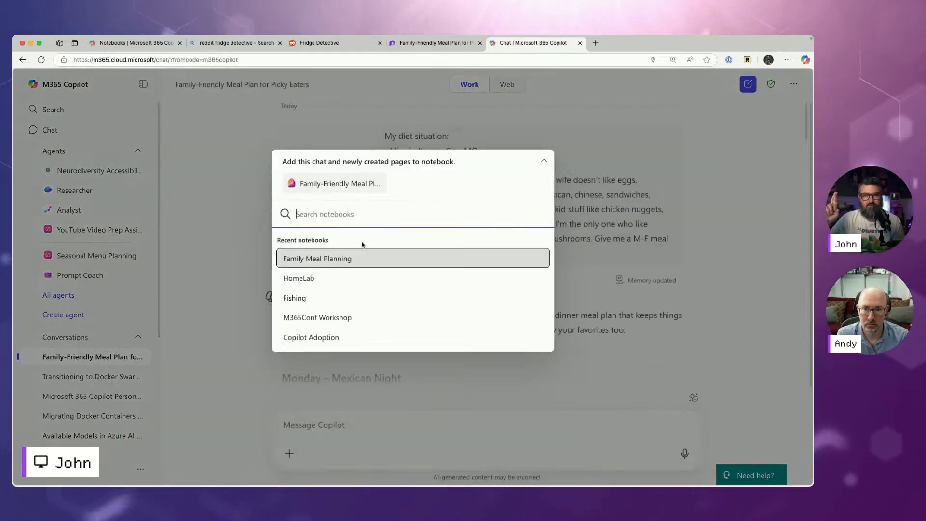
{"action": "left_click", "coordinate": [342, 259]}
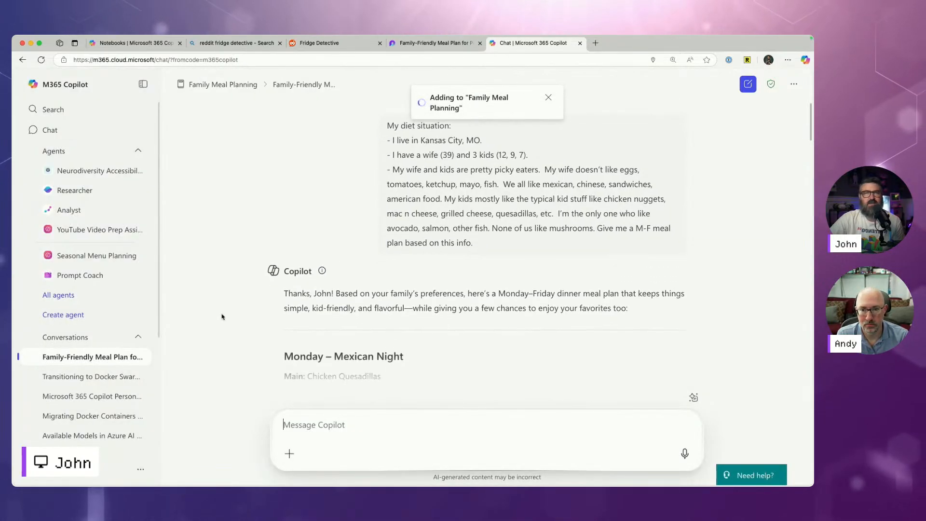
Step: Reopen the Family Meal Planning notebook from the notebook list and check its references and chats
{"action": "scroll", "coordinate": [92, 319], "scroll_direction": "down", "scroll_amount": 4}
{"action": "left_click", "coordinate": [91, 325]}
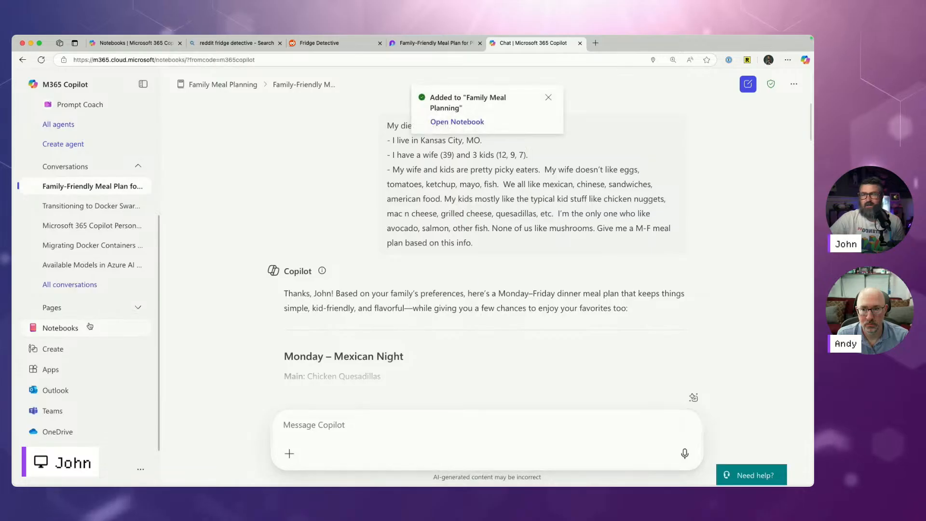
{"action": "left_click", "coordinate": [280, 224]}
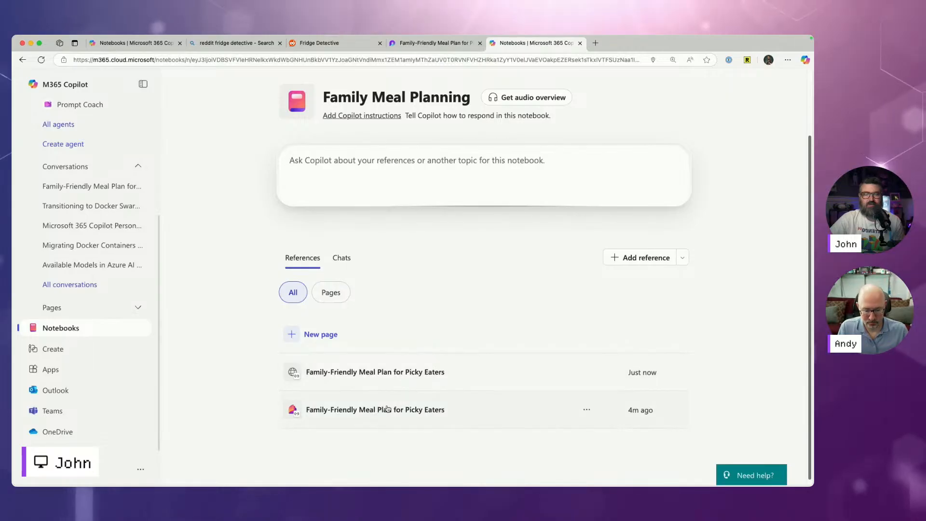
{"action": "left_click", "coordinate": [342, 259]}
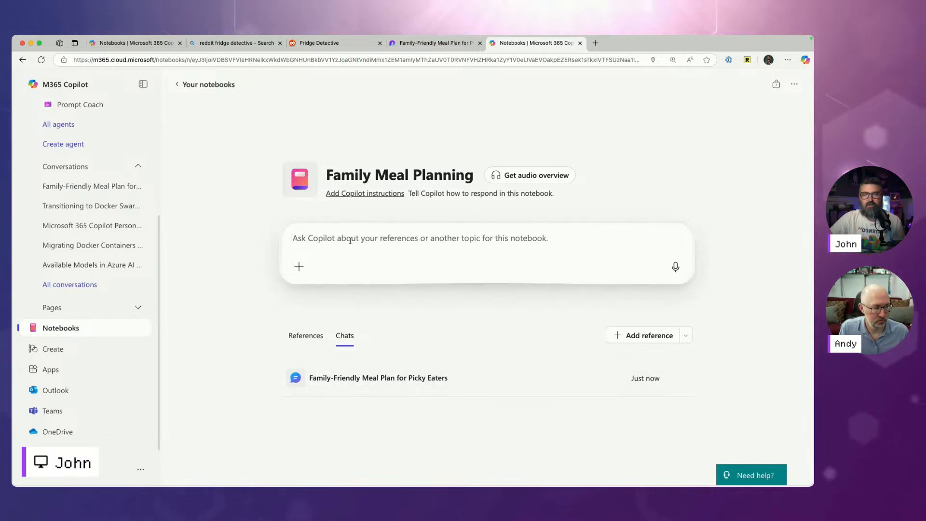
Step: Open the notebook's meal plan chat and copy the diet situation text from its first prompt, leaving out the closing meal plan request
{"action": "left_click", "coordinate": [386, 379]}
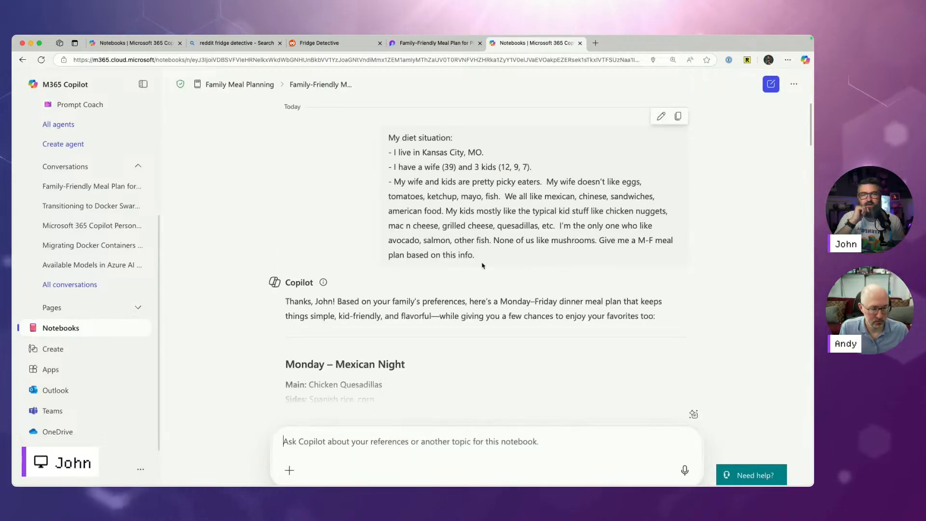
{"action": "left_click_drag", "start_coordinate": [486, 258], "coordinate": [407, 177]}
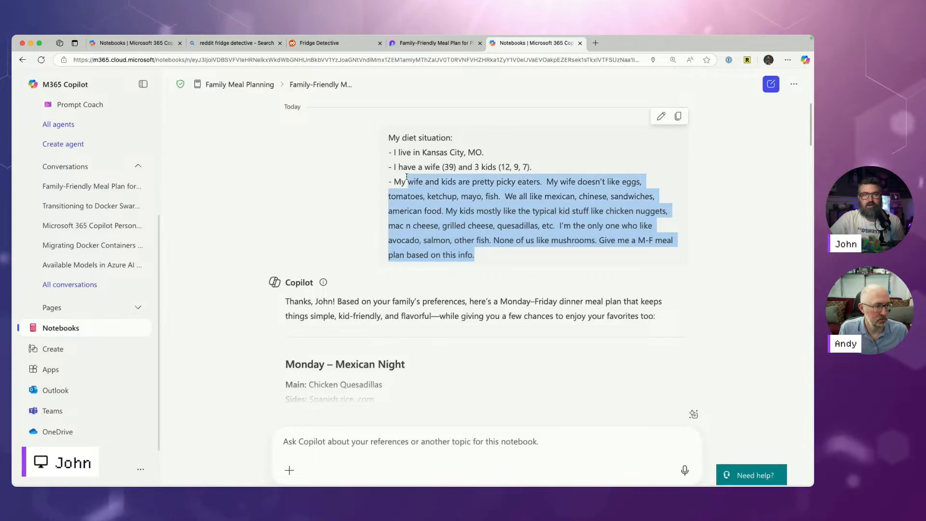
{"action": "left_click", "coordinate": [595, 240]}
{"action": "left_click_drag", "start_coordinate": [595, 240], "coordinate": [388, 142]}
{"action": "key", "text": "super+c"}
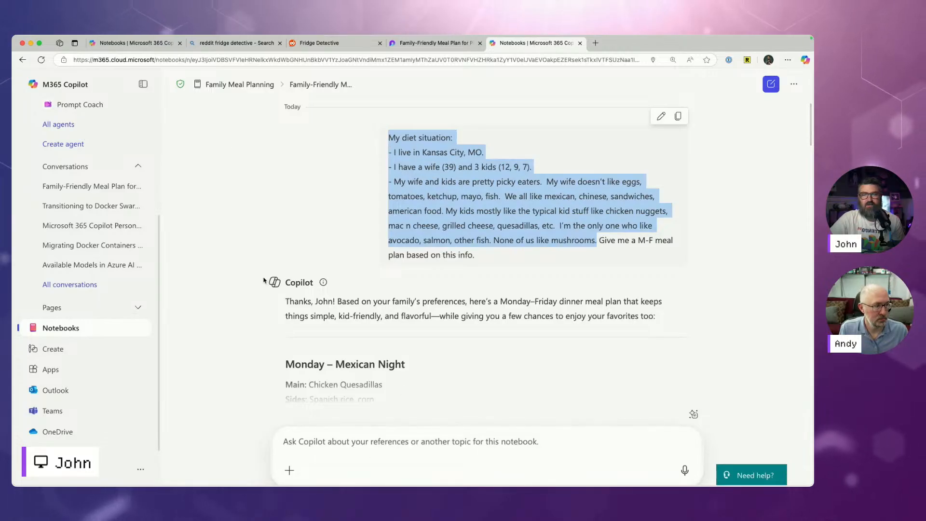
Step: Return to the notebook and save Copilot instructions containing the copied diet situation plus a line to always reply with the meal plan in a table format
{"action": "left_click", "coordinate": [240, 84]}
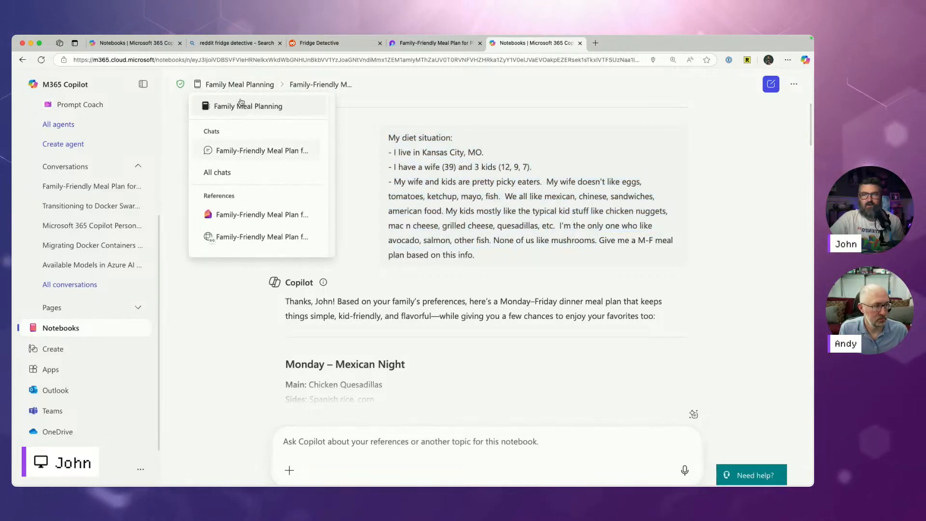
{"action": "left_click", "coordinate": [241, 104]}
{"action": "left_click", "coordinate": [389, 195]}
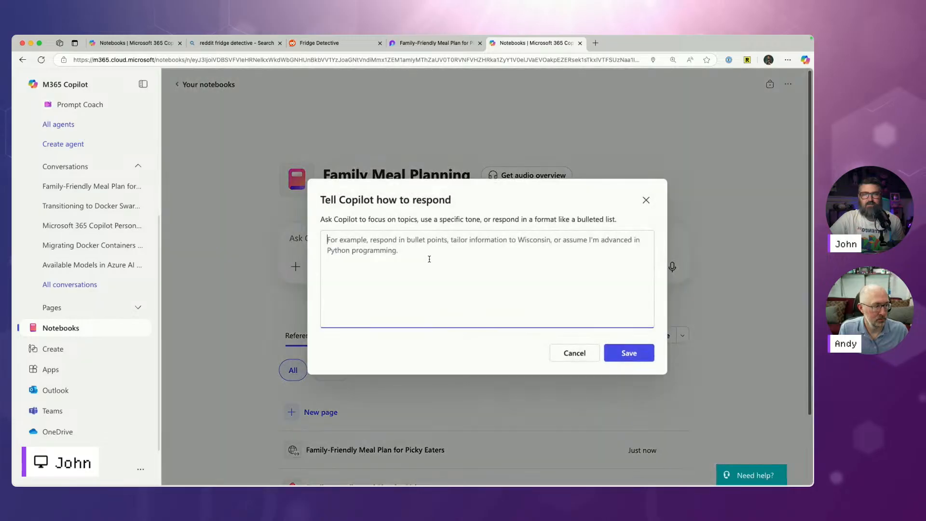
{"action": "key", "text": "super+v"}
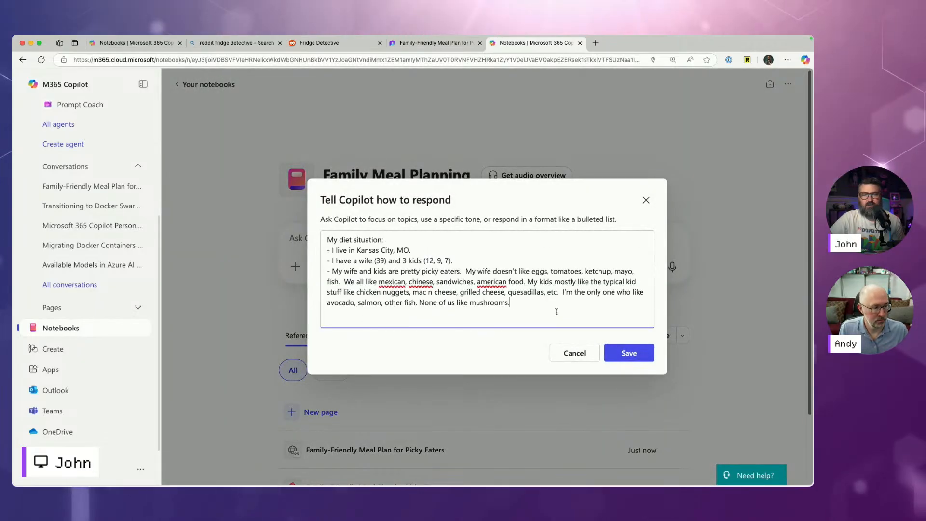
{"action": "key", "text": "Return"}
{"action": "key", "text": "Return"}
{"action": "type", "text": "Alw"}
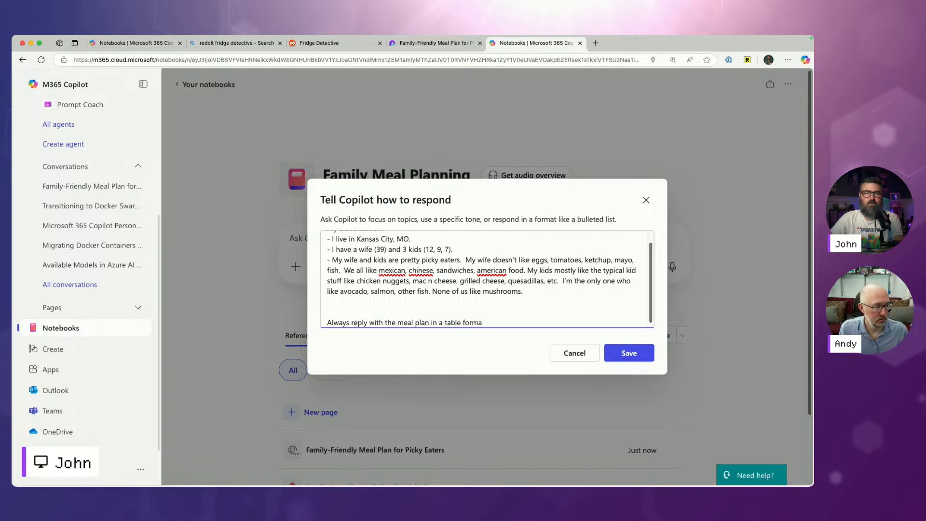
{"action": "left_click", "coordinate": [647, 353]}
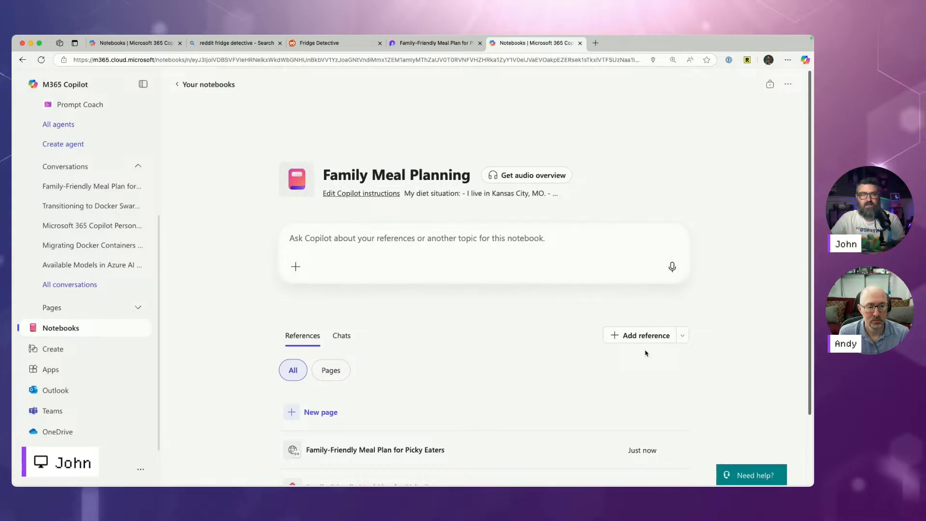
Step: Ask Copilot in the notebook "Give a meal plan for 14 days."
{"action": "left_click", "coordinate": [497, 239]}
{"action": "type", "text": "Gie"}
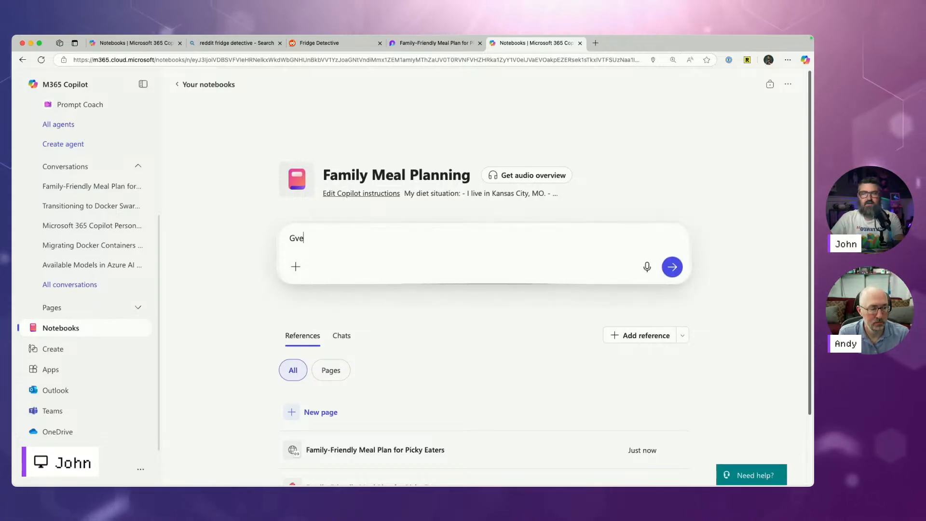
{"action": "key", "text": "BackSpace"}
{"action": "type", "text": "ve a meal plan for 14 d"}
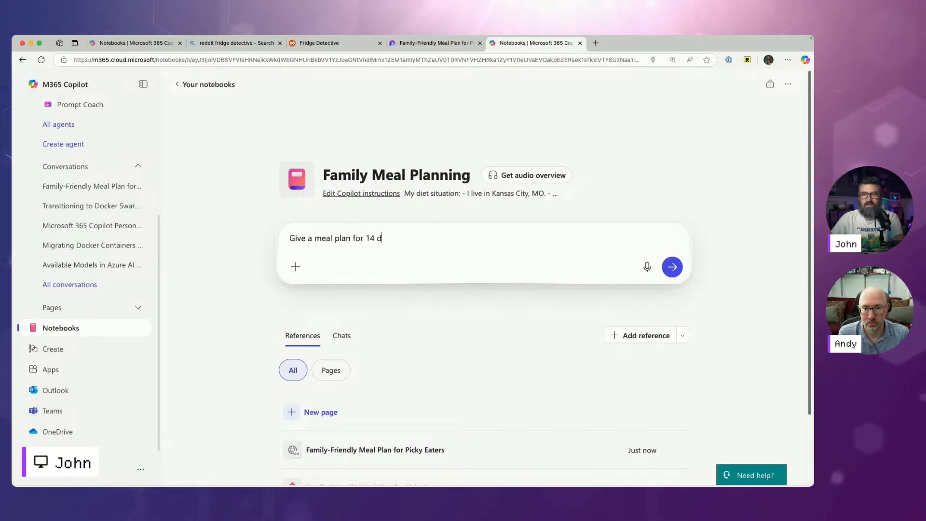
{"action": "type", "text": "ays."}
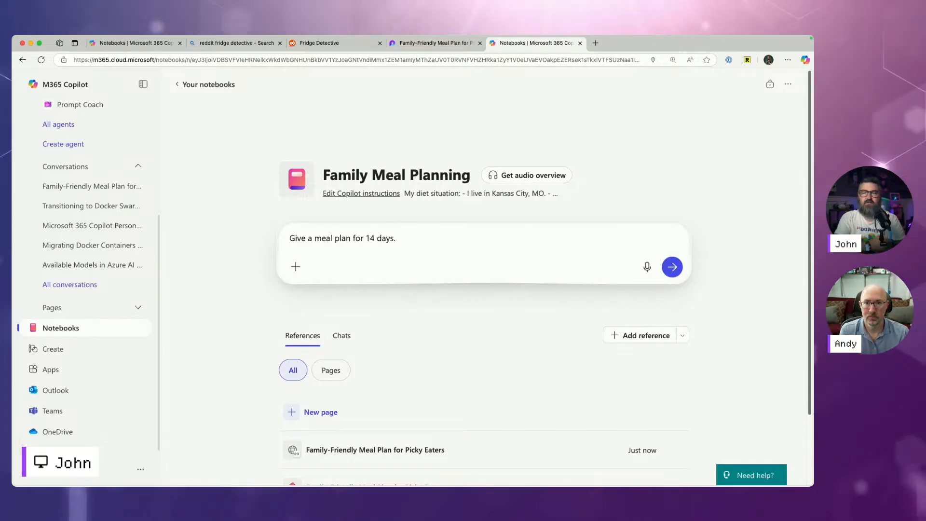
{"action": "key", "text": "Return"}
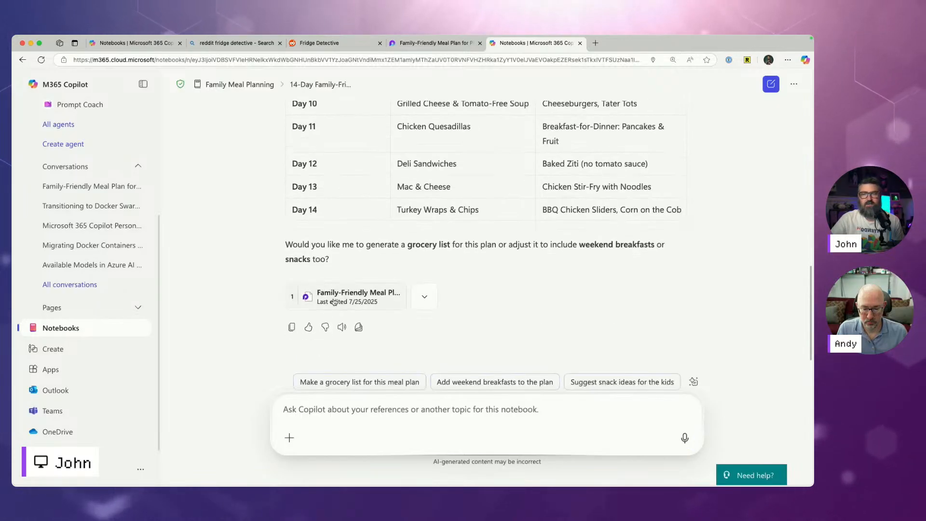
Step: Review the 14-day meal plan response and the reference it cites
{"action": "mouse_move", "coordinate": [325, 301]}
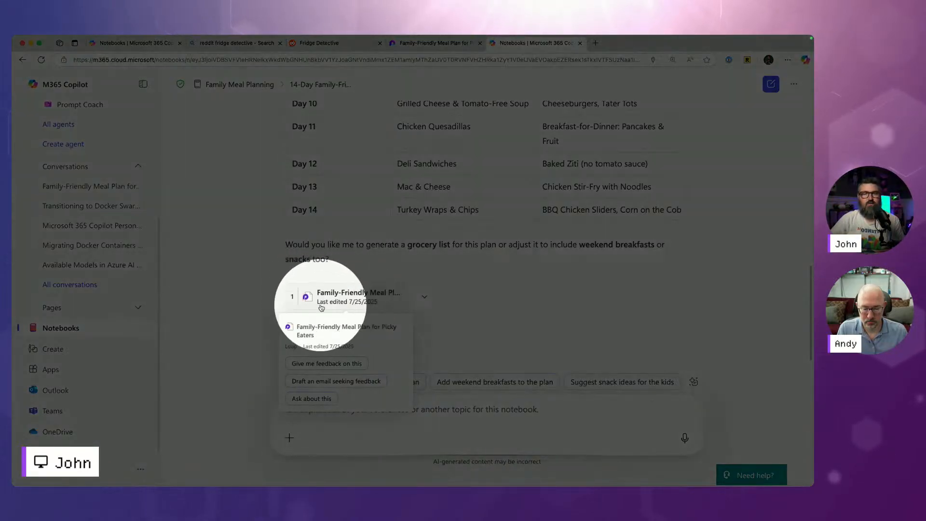
{"action": "scroll", "coordinate": [424, 351], "scroll_direction": "up", "scroll_amount": 8}
{"action": "scroll", "coordinate": [424, 352], "scroll_direction": "up", "scroll_amount": 3}
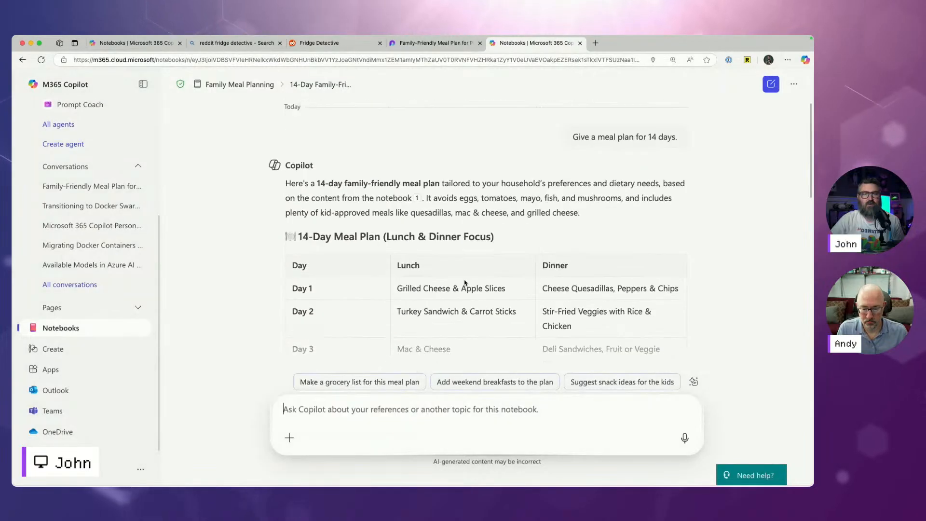
{"action": "mouse_move", "coordinate": [418, 202]}
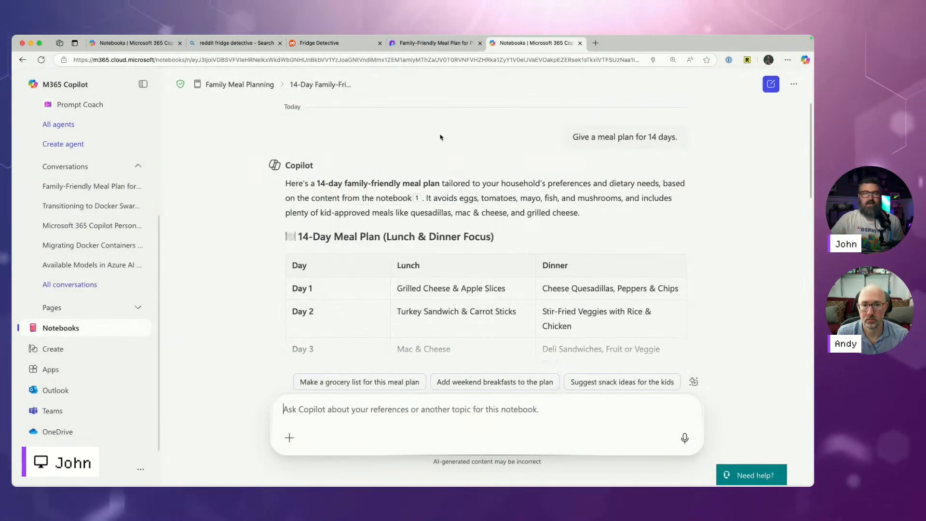
Step: Switch to the Fridge Detective Reddit page and save the "Who are we? (just cleaned it out)" fridge image to Downloads
{"action": "left_click", "coordinate": [351, 49]}
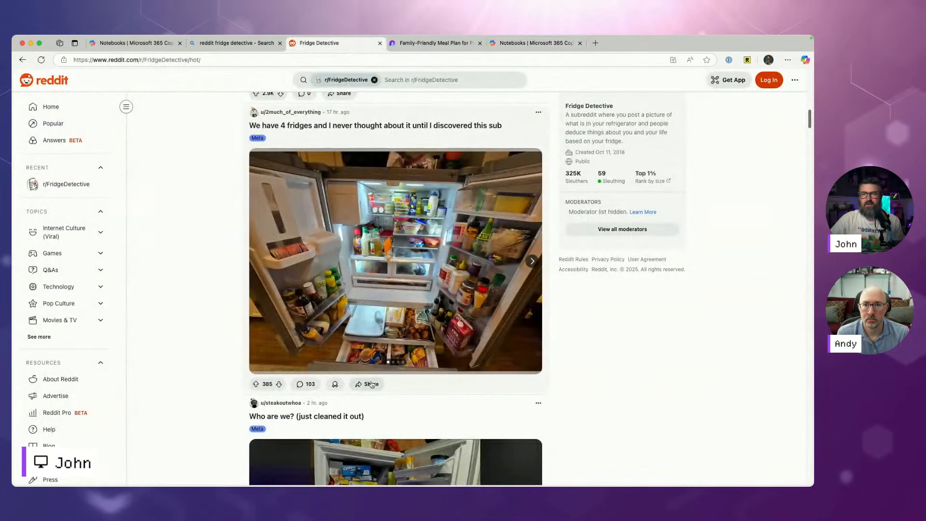
{"action": "scroll", "coordinate": [370, 289], "scroll_direction": "down", "scroll_amount": 5}
{"action": "right_click", "coordinate": [370, 299]}
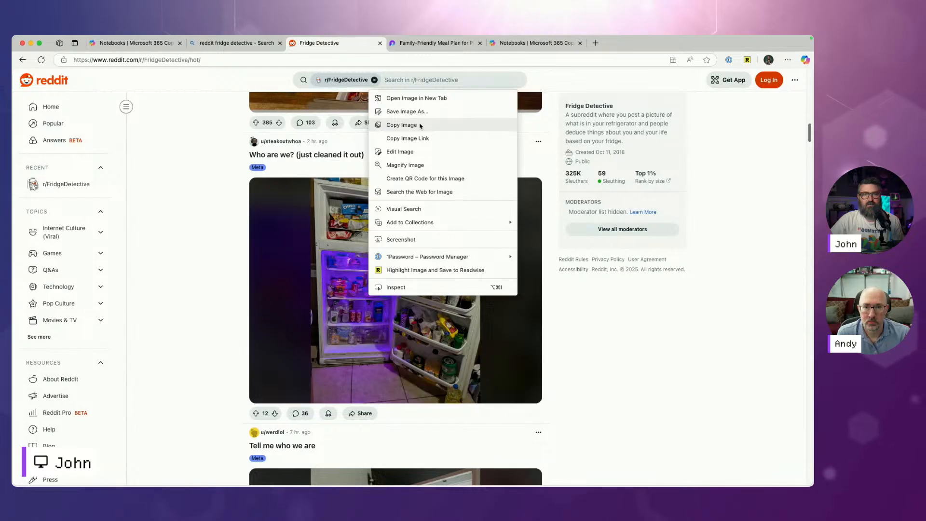
{"action": "left_click", "coordinate": [408, 112]}
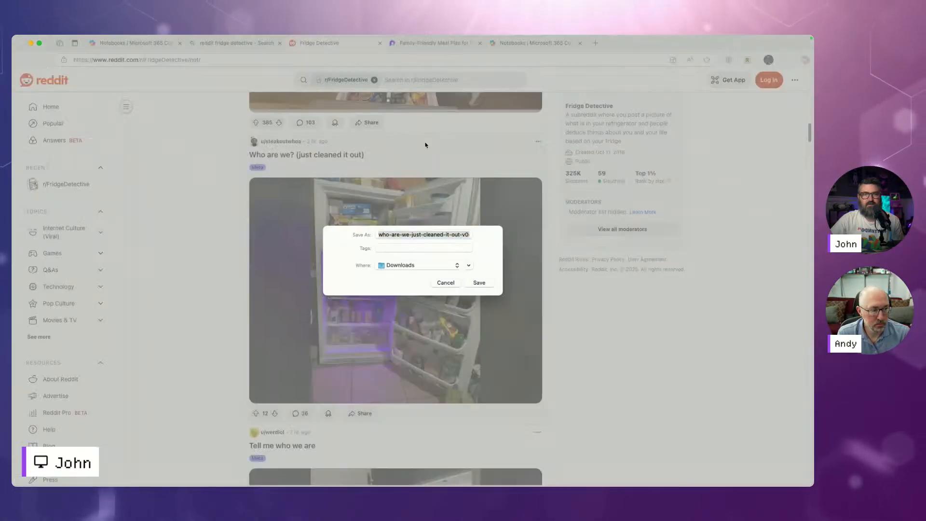
{"action": "left_click", "coordinate": [472, 284]}
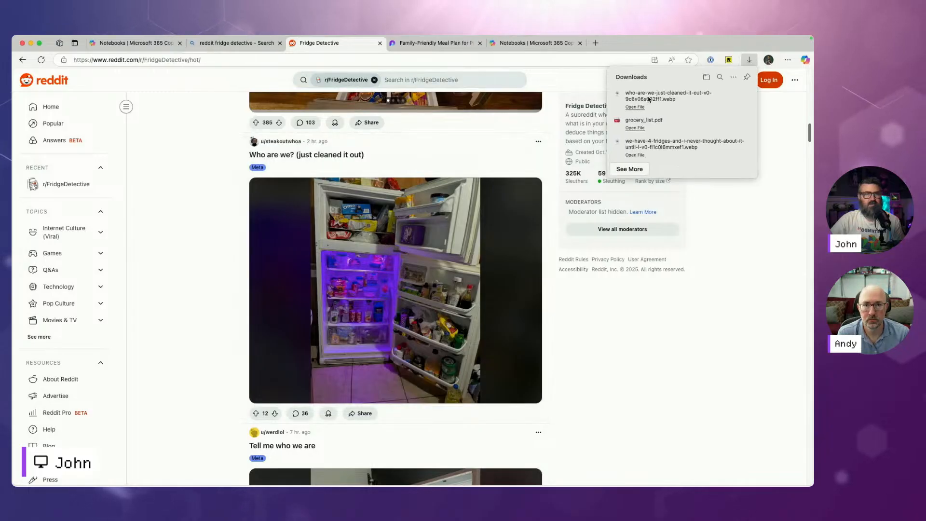
Step: Return to the Family Meal Planning notebook chat and draft the prompt "what's in this pic of my fridge?"
{"action": "left_click", "coordinate": [528, 45]}
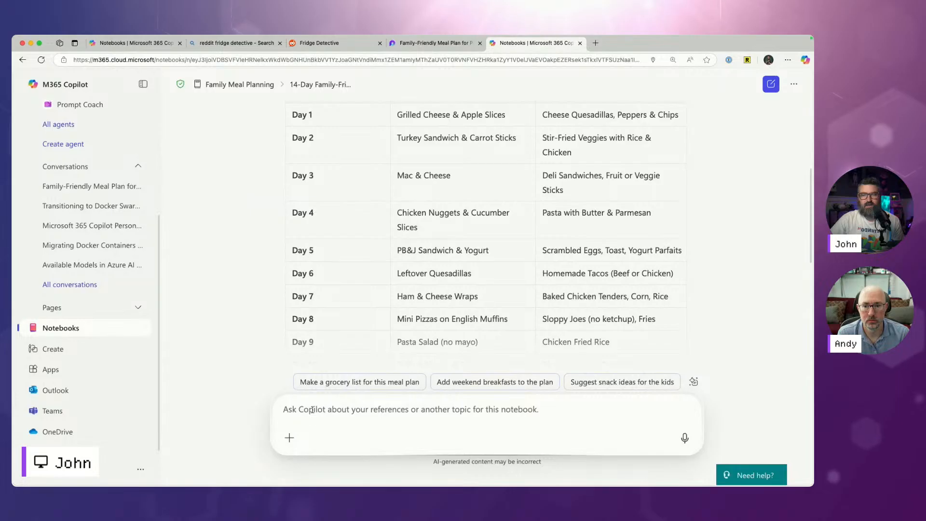
{"action": "left_click", "coordinate": [312, 410]}
{"action": "type", "text": "what's i"}
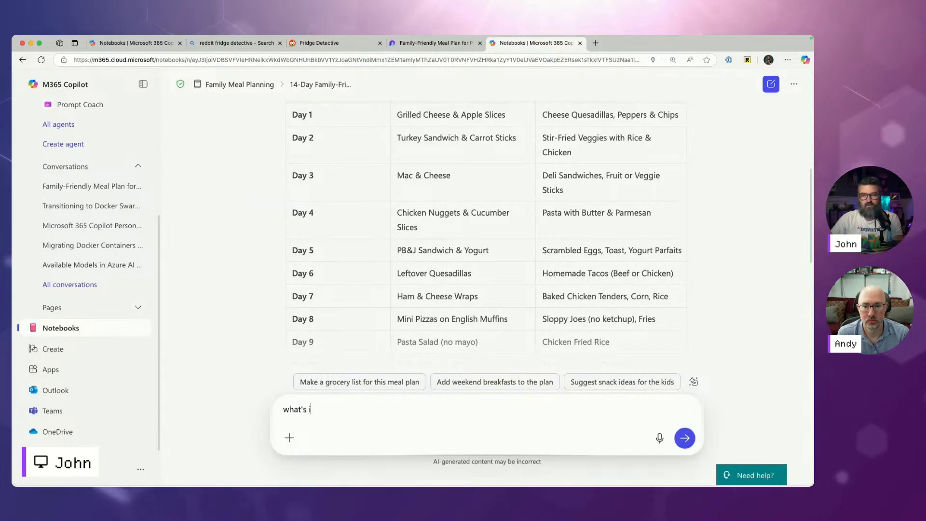
{"action": "type", "text": "n this pic "}
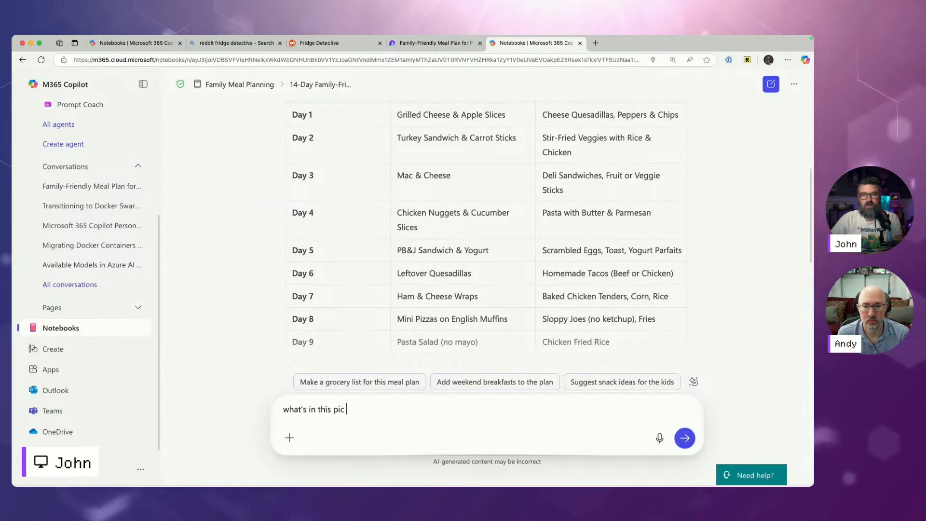
{"action": "type", "text": "of my"}
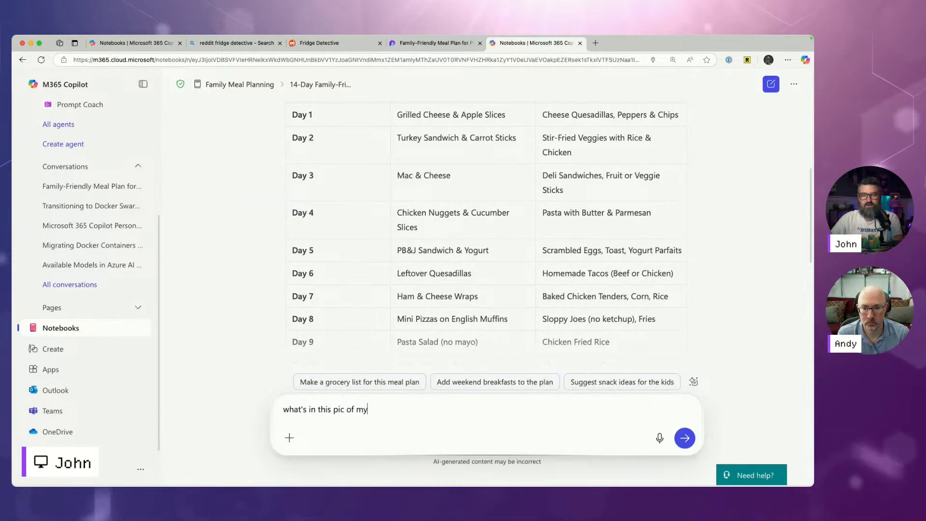
{"action": "type", "text": " fridge?"}
Step: Attach the who-are-we-just-cleaned-it-out fridge image from Downloads to the prompt and send it to Copilot
{"action": "left_click", "coordinate": [290, 438]}
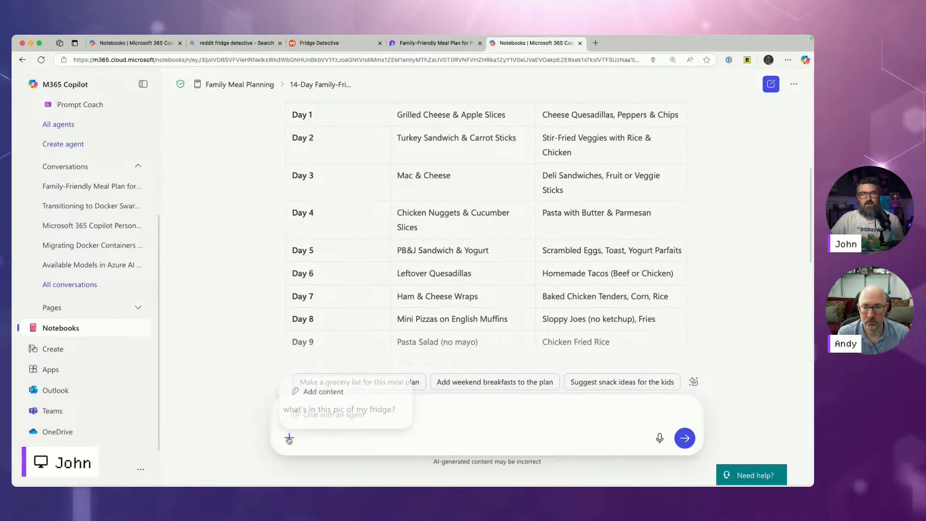
{"action": "left_click", "coordinate": [303, 392]}
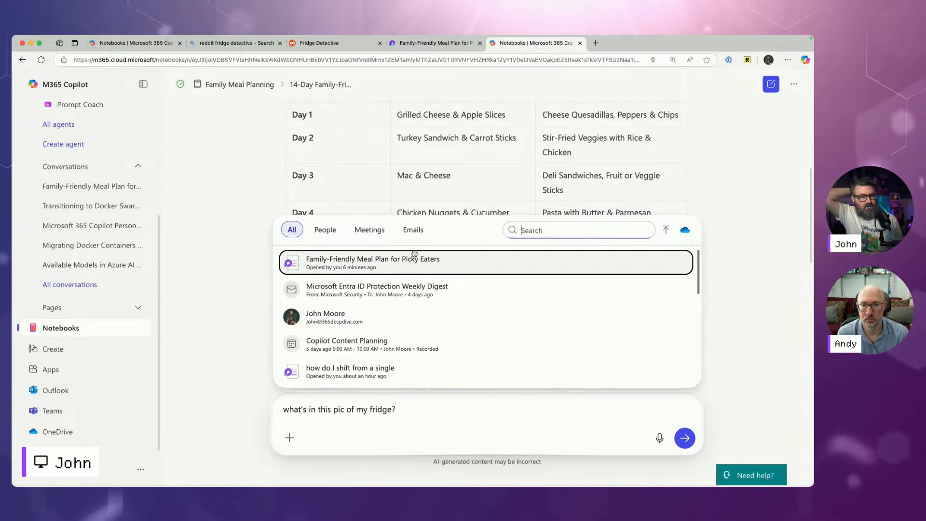
{"action": "left_click", "coordinate": [666, 231]}
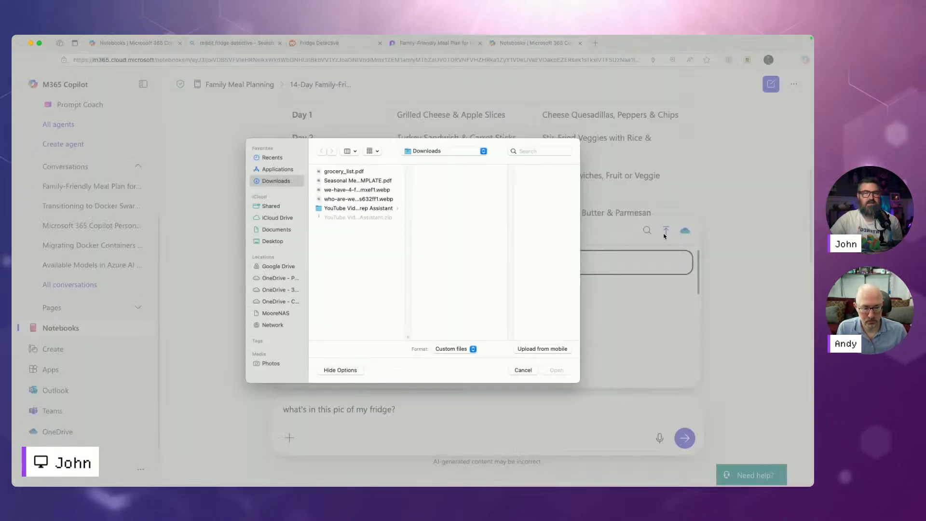
{"action": "left_click", "coordinate": [345, 200]}
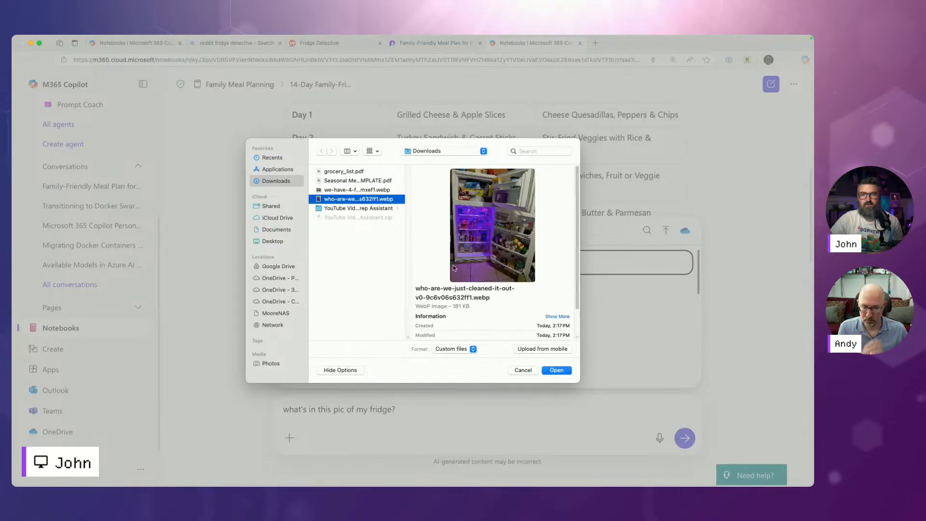
{"action": "left_click", "coordinate": [558, 371]}
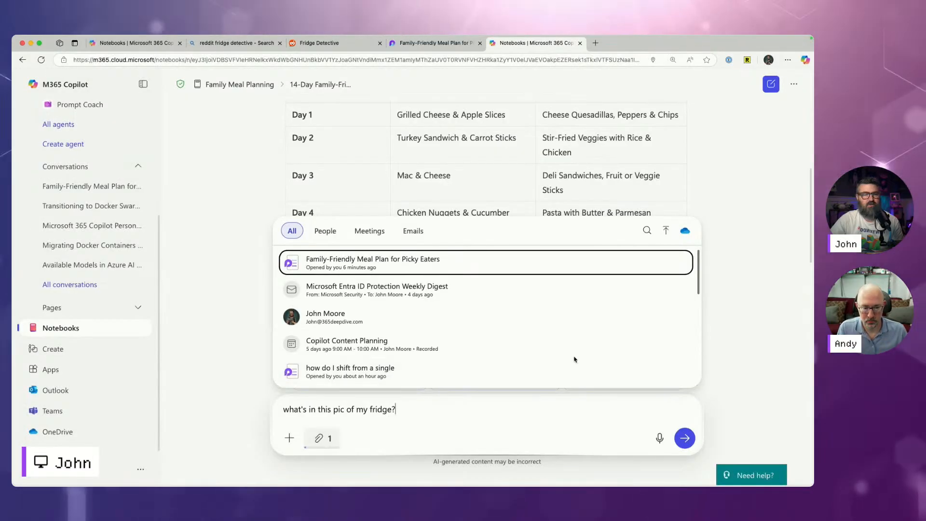
{"action": "left_click", "coordinate": [678, 434]}
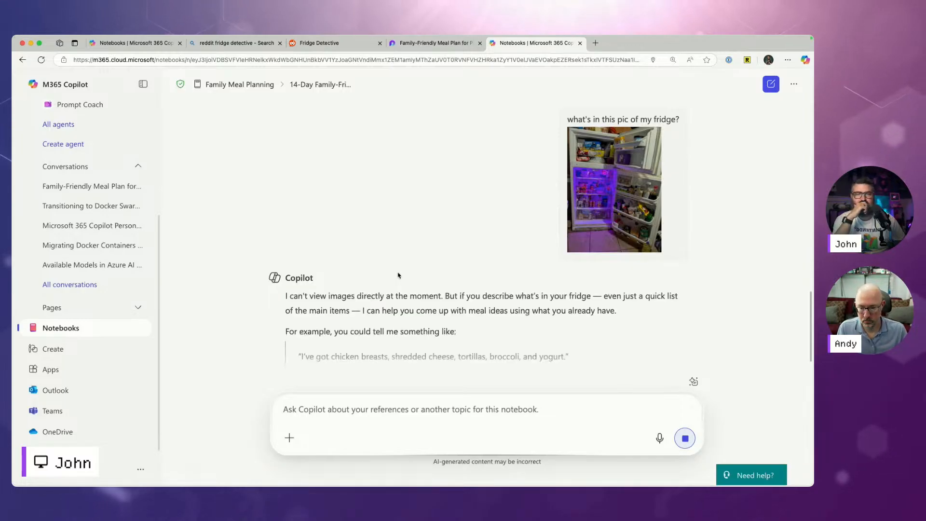
Step: Review Copilot's reply about the fridge photo, highlighting its opening lines, and look back over the submitted image
{"action": "left_click_drag", "start_coordinate": [348, 296], "coordinate": [616, 312]}
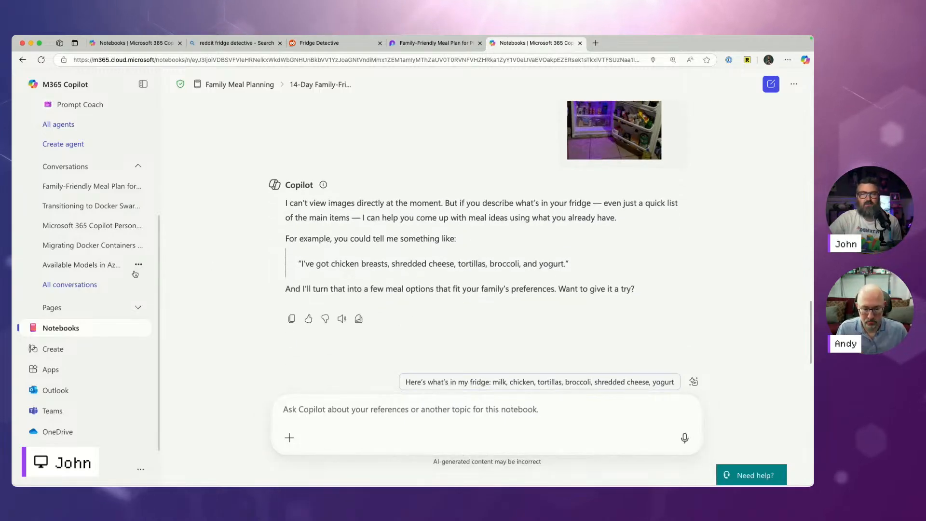
{"action": "scroll", "coordinate": [136, 274], "scroll_direction": "up", "scroll_amount": 4}
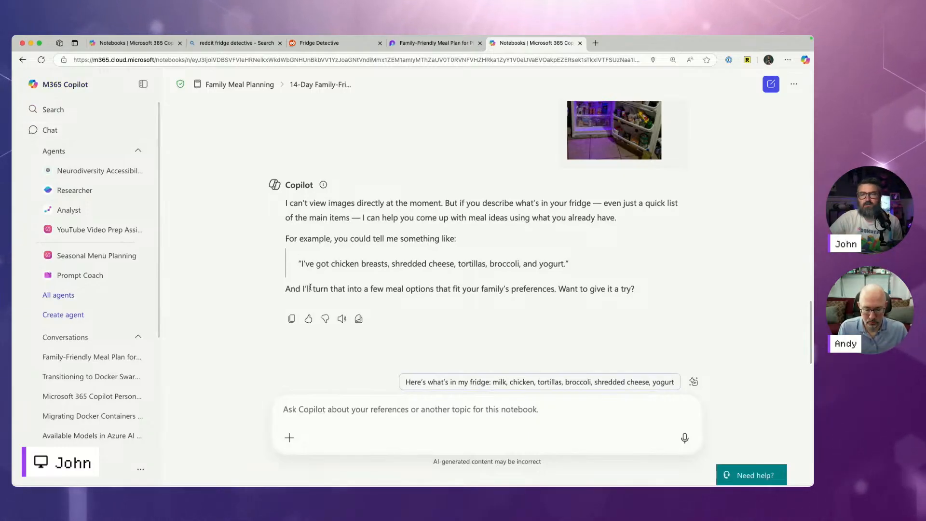
{"action": "scroll", "coordinate": [533, 328], "scroll_direction": "up", "scroll_amount": 3}
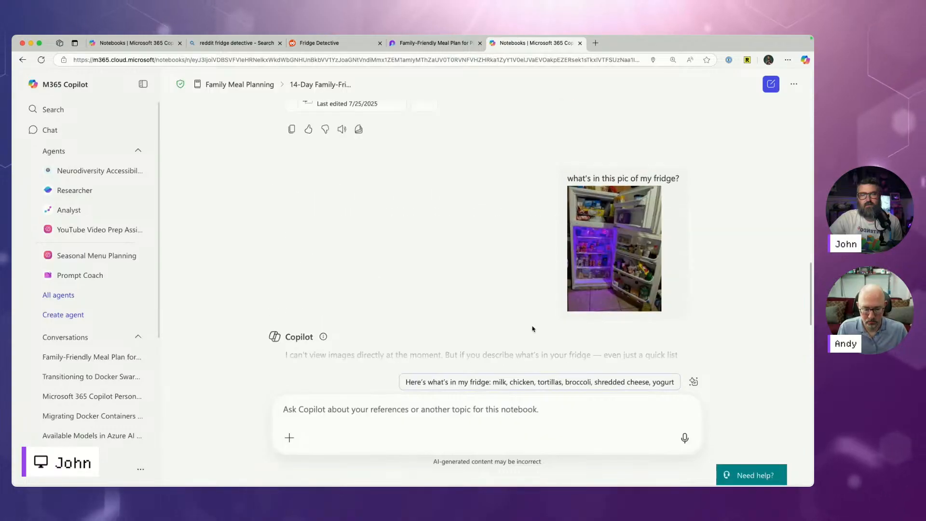
{"action": "scroll", "coordinate": [533, 329], "scroll_direction": "up", "scroll_amount": 10}
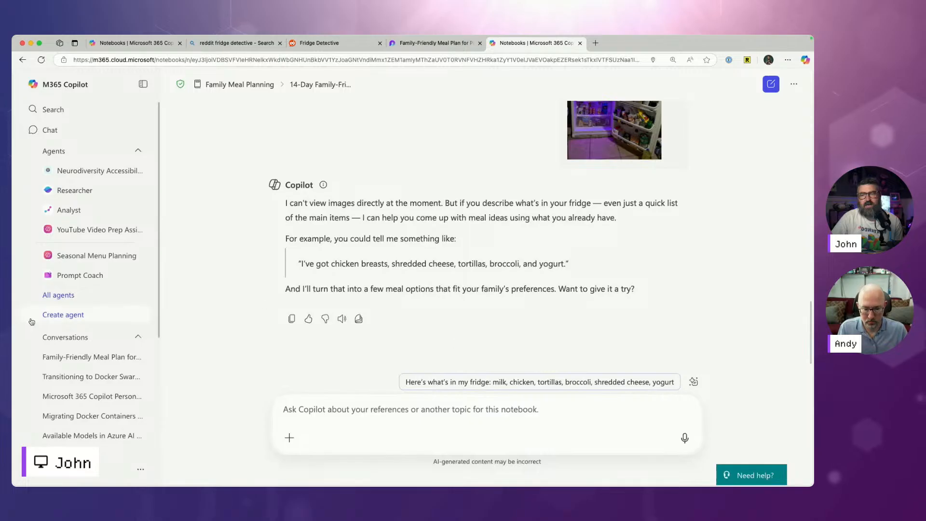
Step: Start a new agent and view its manual configuration options for name, description and instructions
{"action": "left_click", "coordinate": [68, 316]}
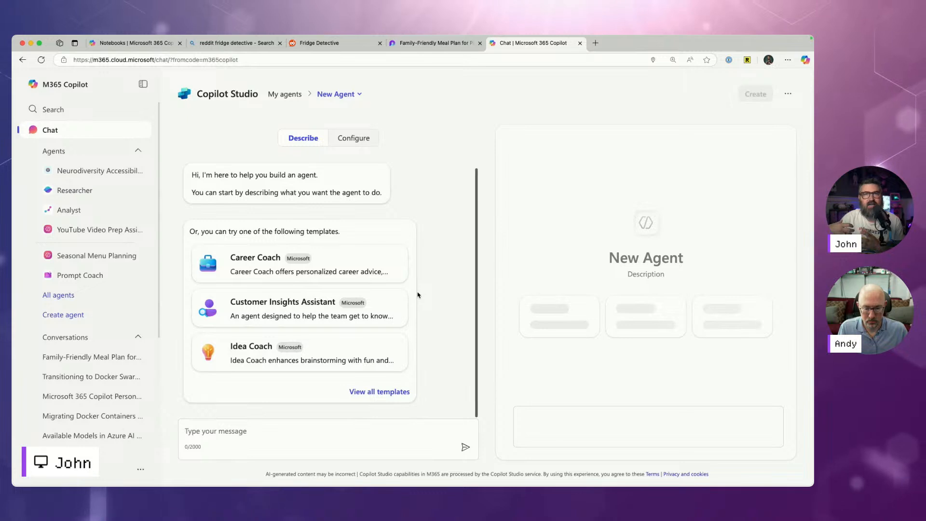
{"action": "left_click", "coordinate": [356, 139]}
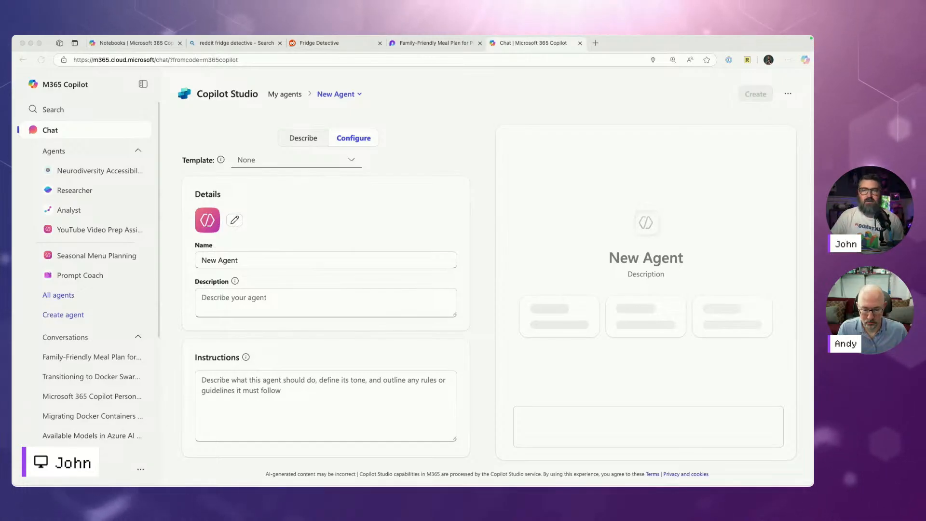
Step: Leave the agent builder, open the Family Meal Planning notebook, and look over its references and chats
{"action": "scroll", "coordinate": [107, 316], "scroll_direction": "down", "scroll_amount": 3}
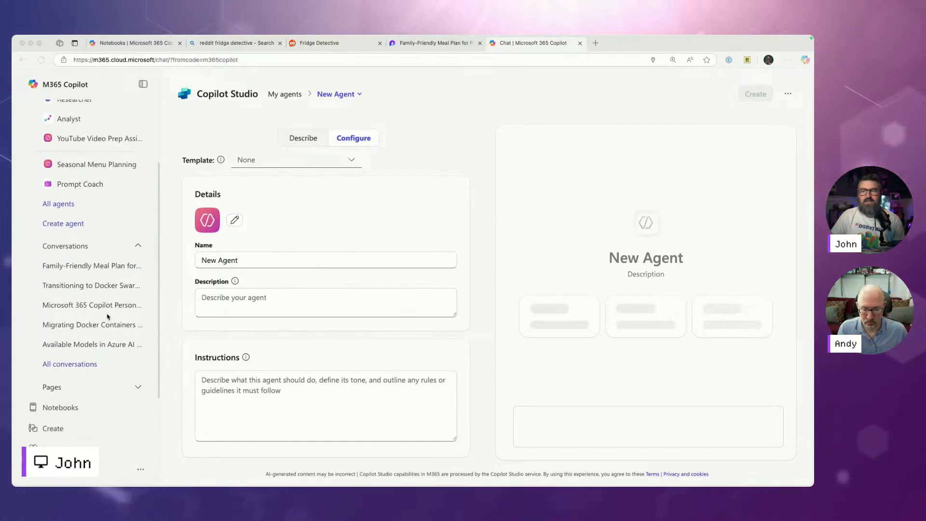
{"action": "left_click", "coordinate": [65, 406]}
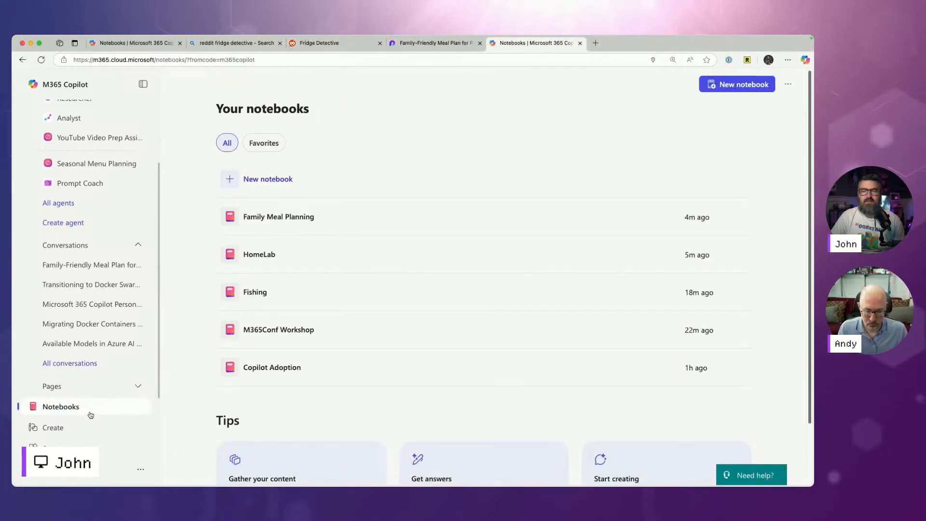
{"action": "left_click", "coordinate": [290, 226]}
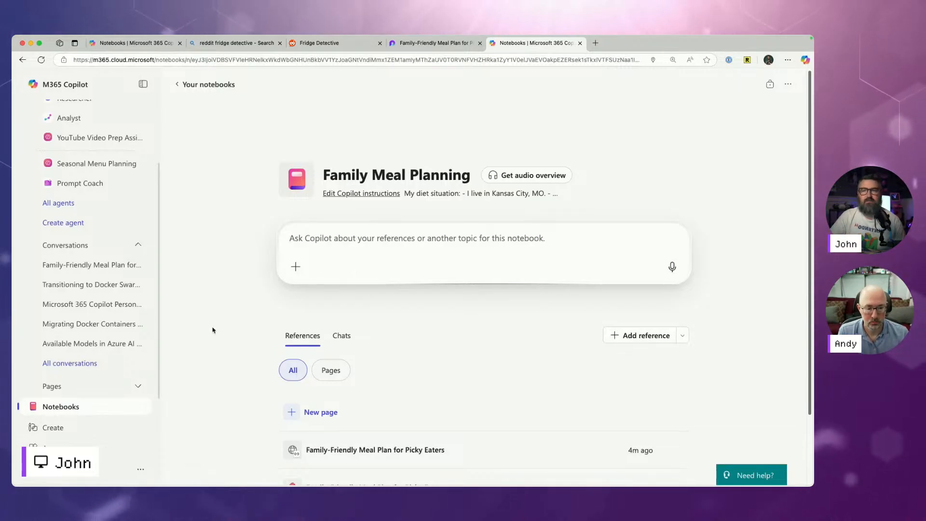
{"action": "scroll", "coordinate": [236, 331], "scroll_direction": "down", "scroll_amount": 2}
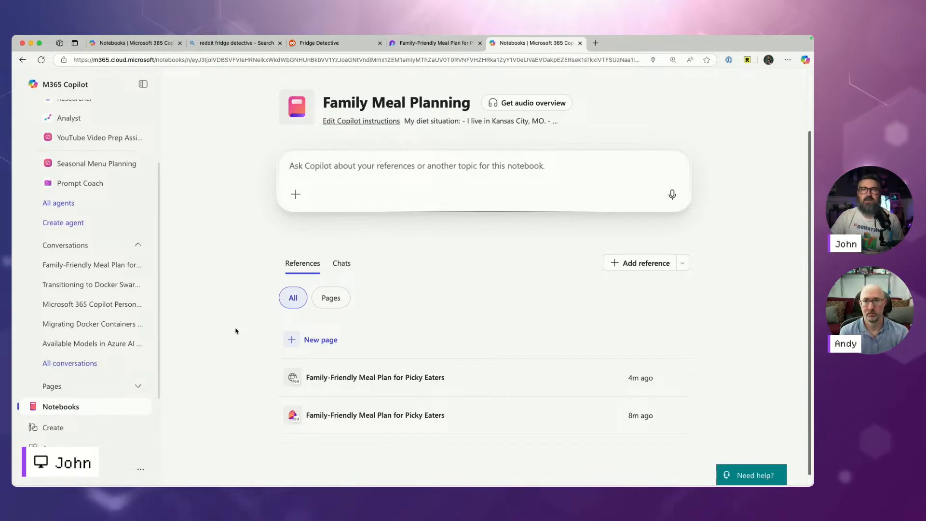
{"action": "scroll", "coordinate": [252, 259], "scroll_direction": "up", "scroll_amount": 3}
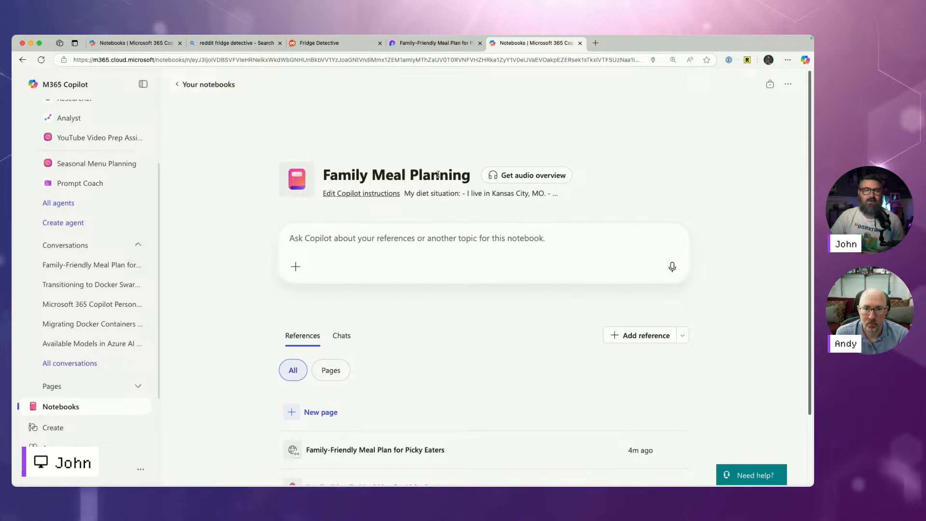
{"action": "key", "text": "F1"}
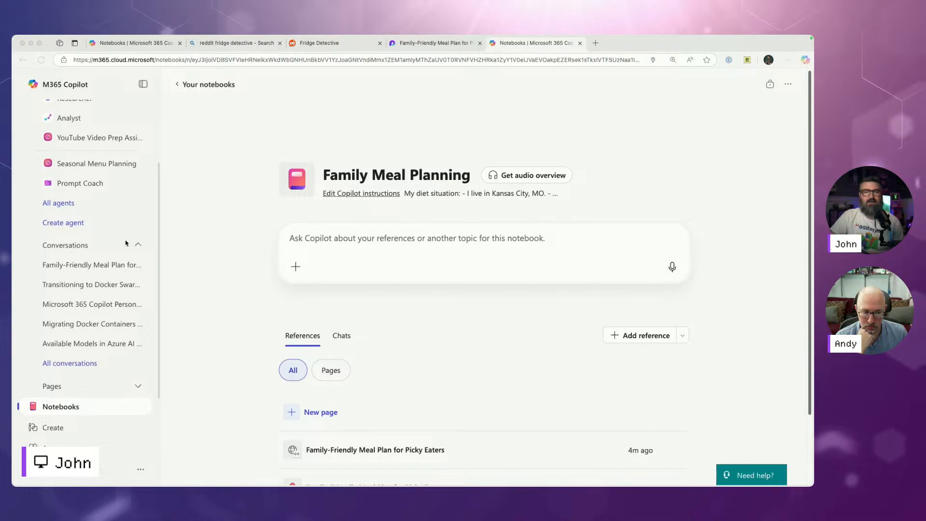
{"action": "left_click", "coordinate": [363, 252]}
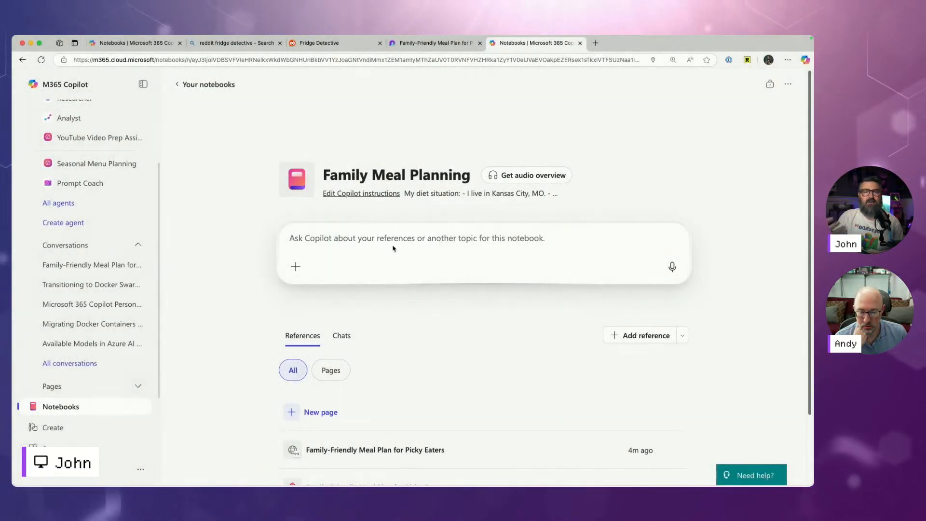
{"action": "left_click", "coordinate": [344, 338]}
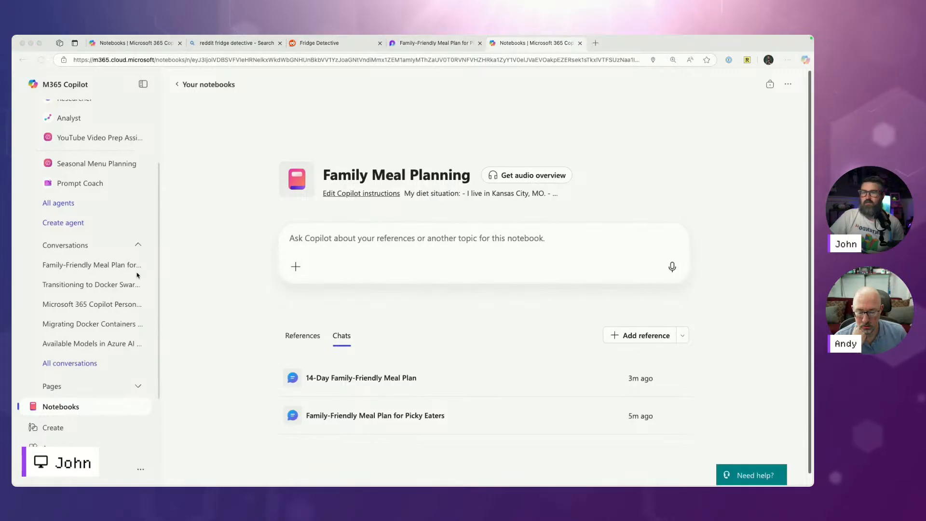
Step: Try to move the Transitioning to Docker Swarm chat from the HomeLab notebook to another one, and close the notebook selection without choosing
{"action": "left_click", "coordinate": [167, 289]}
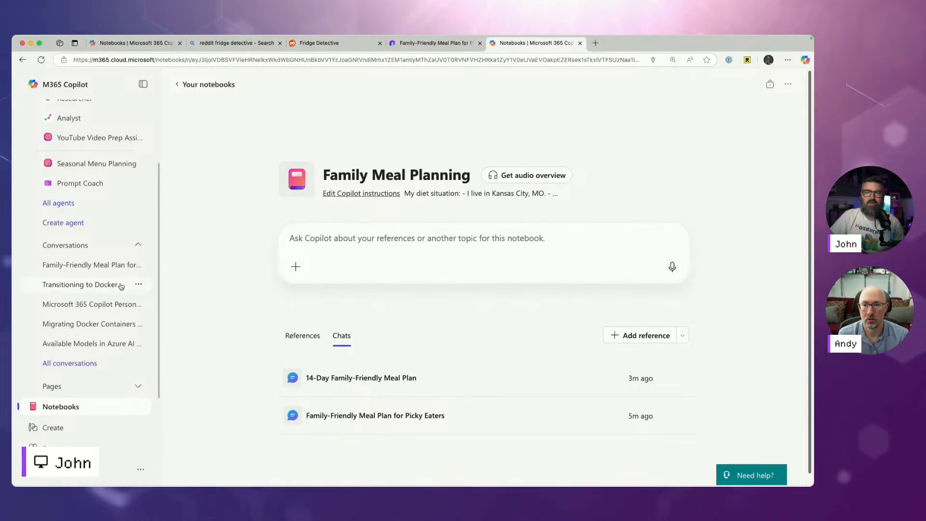
{"action": "left_click", "coordinate": [138, 284]}
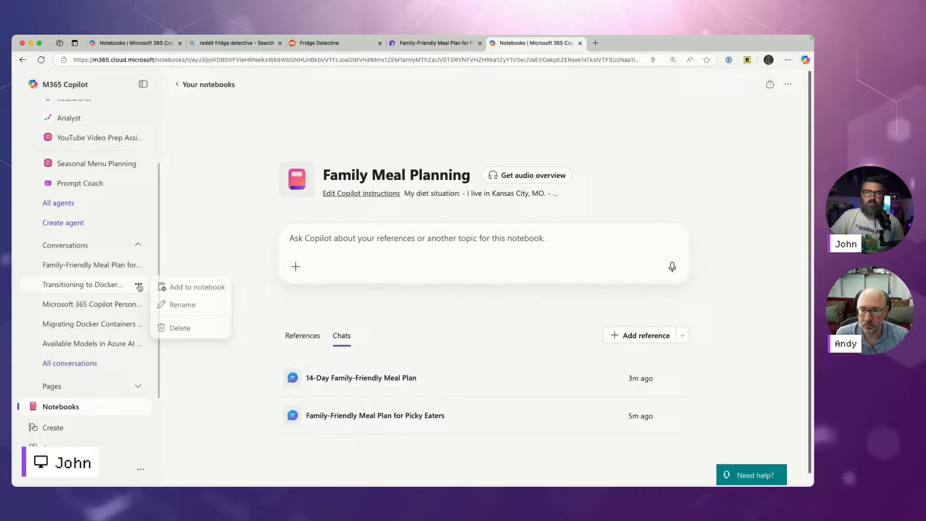
{"action": "left_click", "coordinate": [199, 289]}
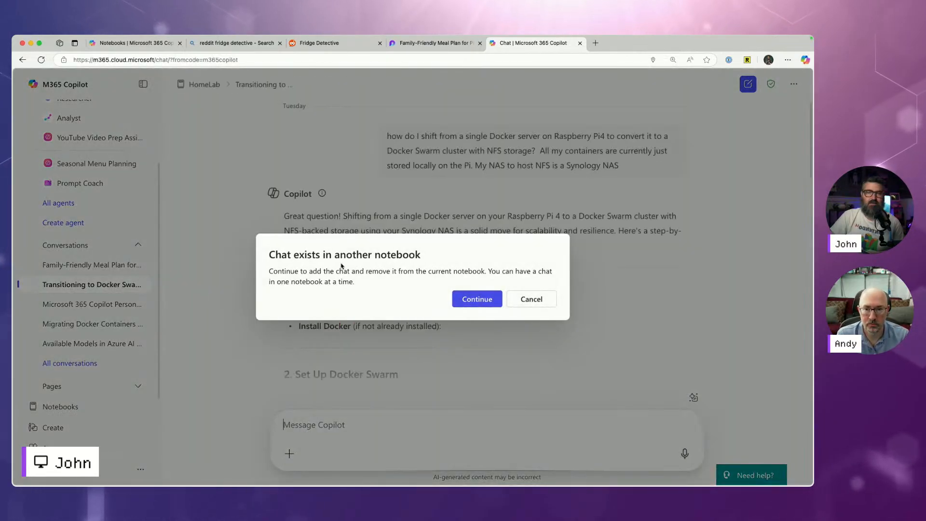
{"action": "left_click", "coordinate": [476, 300]}
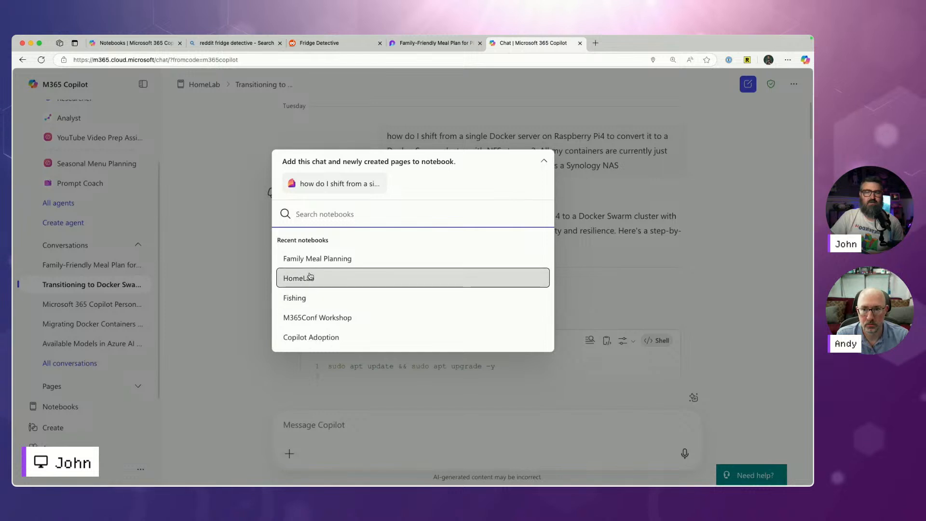
{"action": "left_click", "coordinate": [221, 194]}
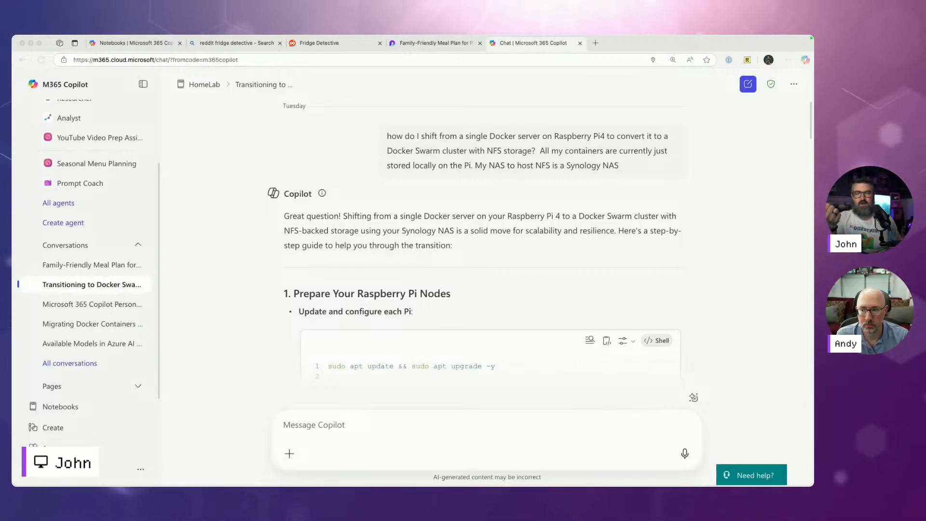
Step: Switch to the Microsoft 365 Roadmap page, enlarge it, and examine the entry on Researcher in Copilot Notebooks, highlighting its description
{"action": "left_click", "coordinate": [290, 453]}
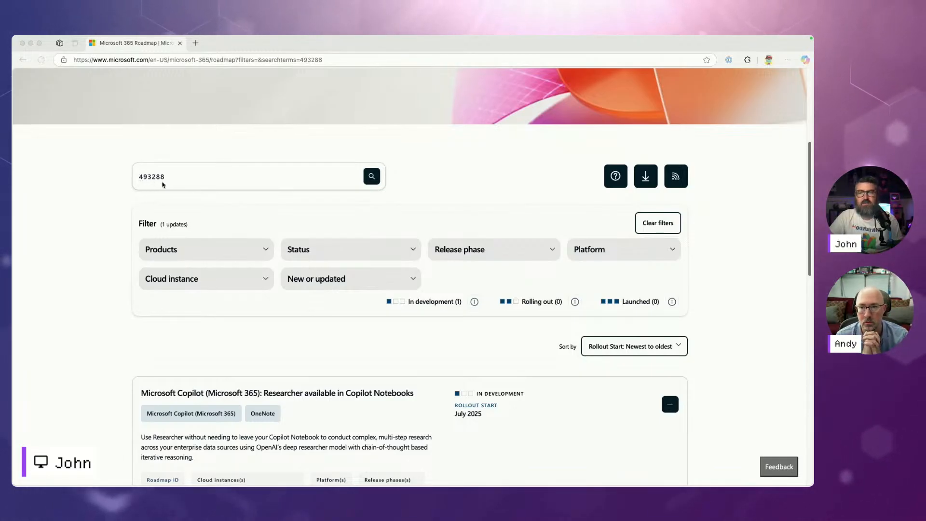
{"action": "left_click", "coordinate": [112, 212]}
{"action": "key", "text": "super+equal"}
{"action": "key", "text": "super+equal"}
{"action": "scroll", "coordinate": [111, 256], "scroll_direction": "down", "scroll_amount": 5}
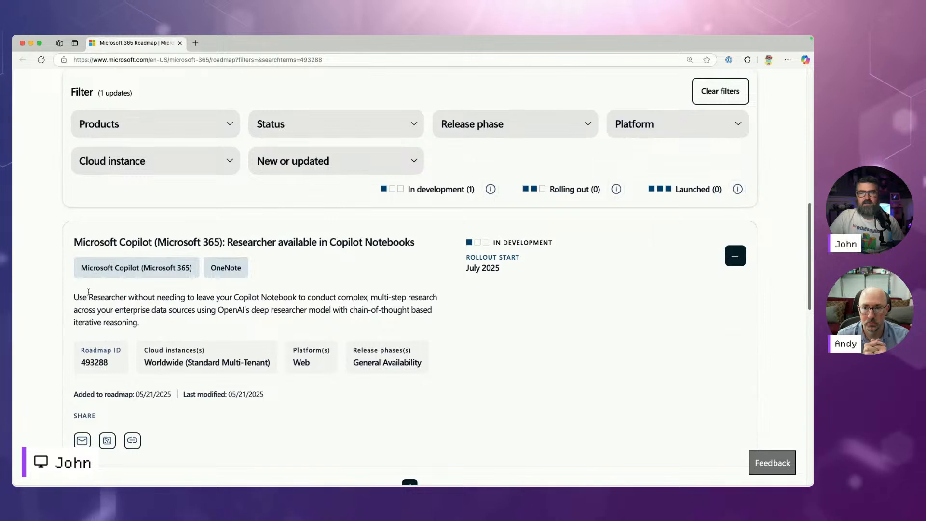
{"action": "left_click_drag", "start_coordinate": [74, 297], "coordinate": [174, 322]}
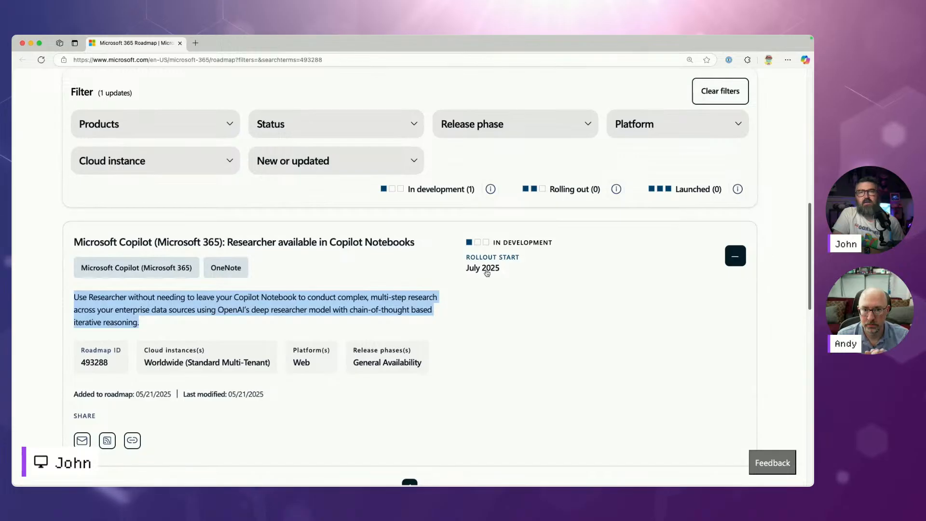
{"action": "left_click", "coordinate": [483, 281]}
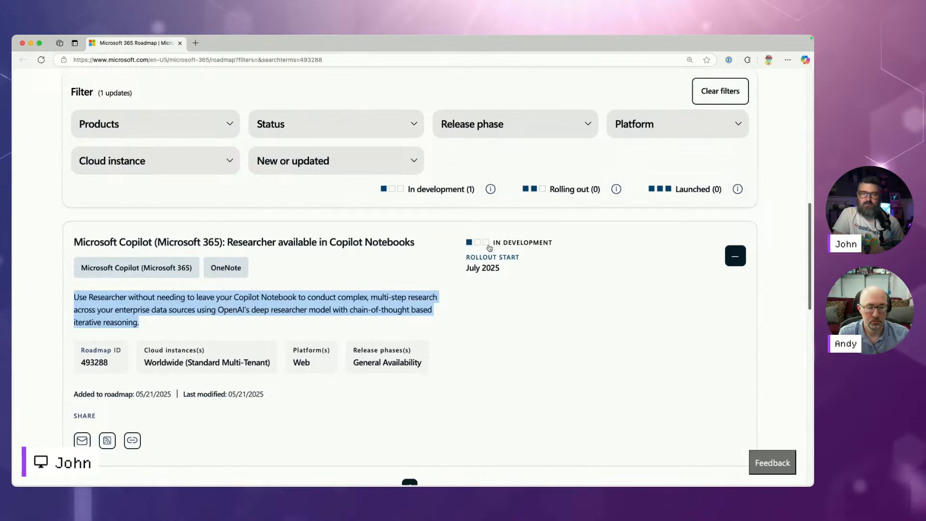
{"action": "scroll", "coordinate": [216, 326], "scroll_direction": "down", "scroll_amount": 1}
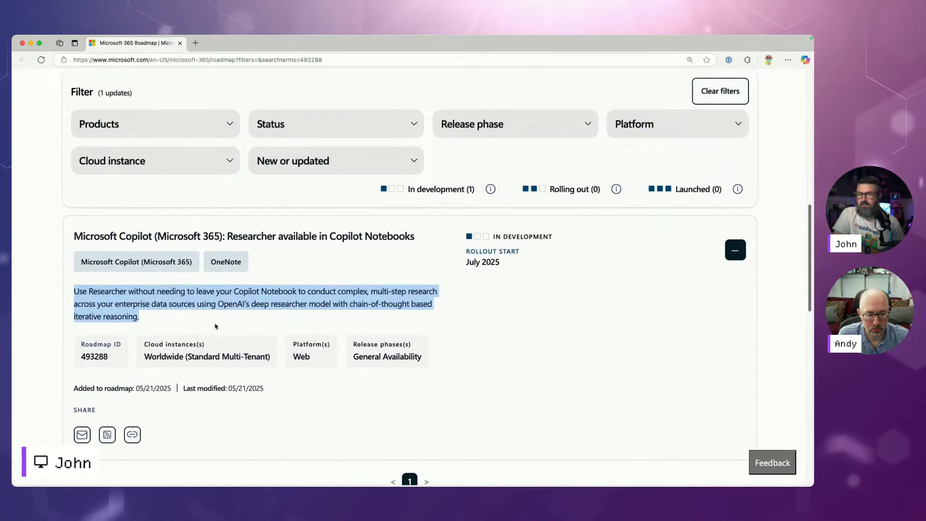
{"action": "scroll", "coordinate": [216, 326], "scroll_direction": "up", "scroll_amount": 1}
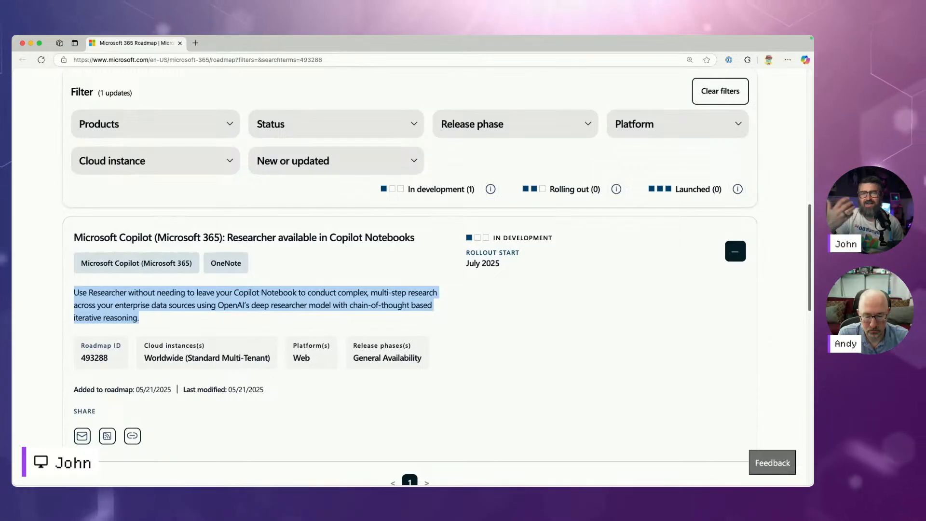
Step: Close the Microsoft 365 Roadmap page after reviewing its search and filters, and switch back to the M365 Copilot browser window
{"action": "scroll", "coordinate": [281, 290], "scroll_direction": "up", "scroll_amount": 4}
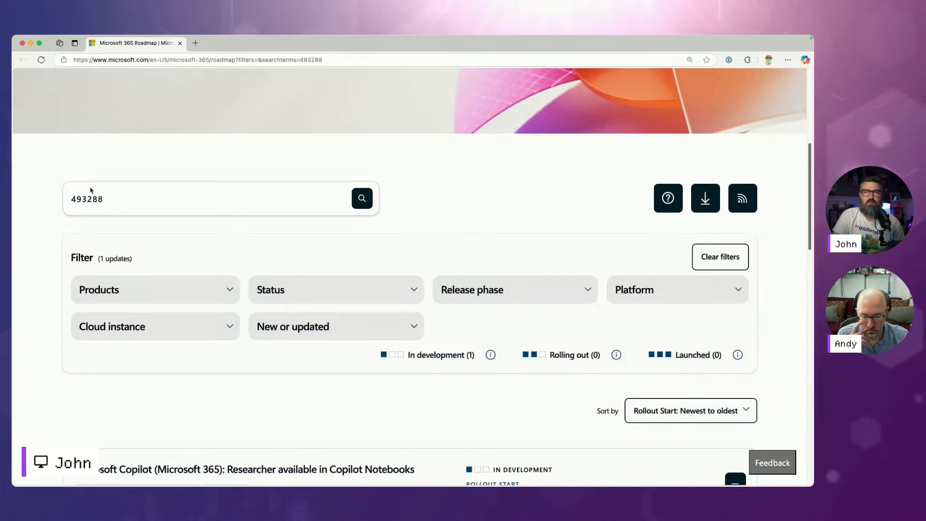
{"action": "scroll", "coordinate": [107, 207], "scroll_direction": "down", "scroll_amount": 1}
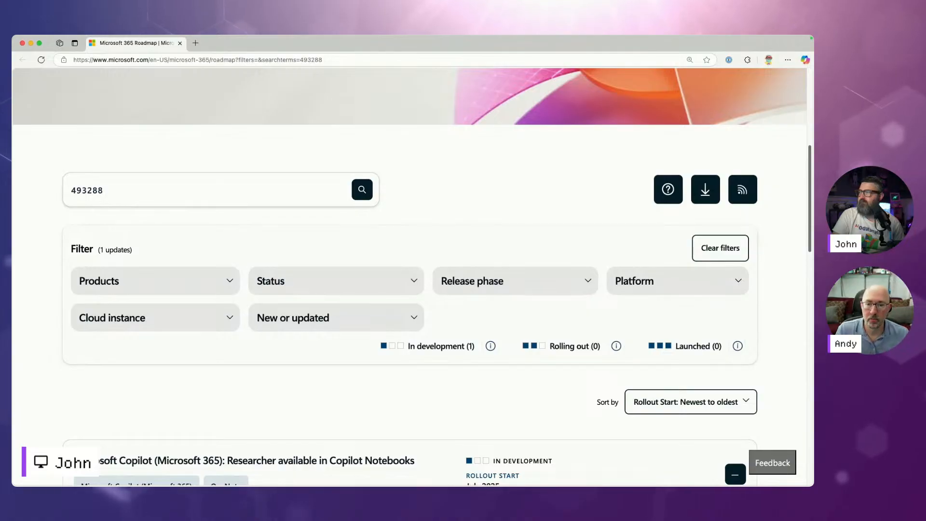
{"action": "key", "text": "super+Tab"}
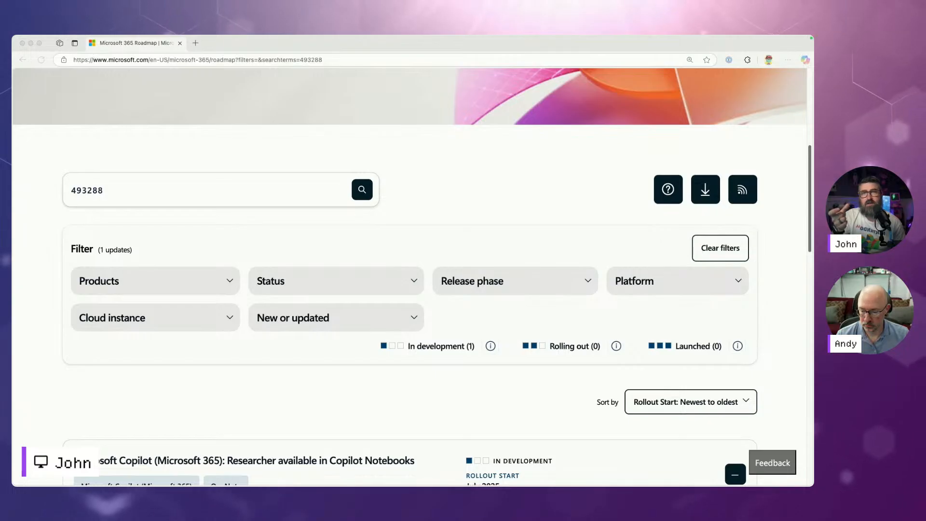
{"action": "key", "text": "ctrl+Up"}
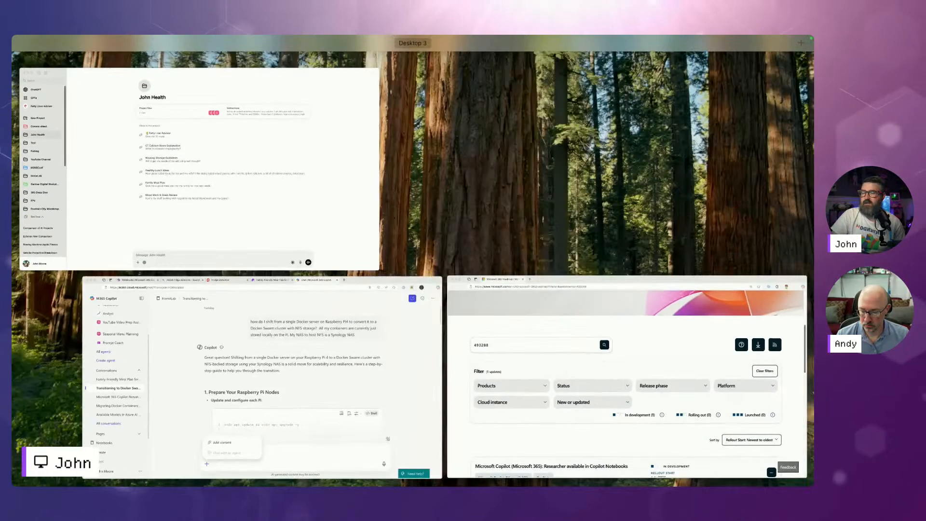
{"action": "left_click", "coordinate": [181, 235]}
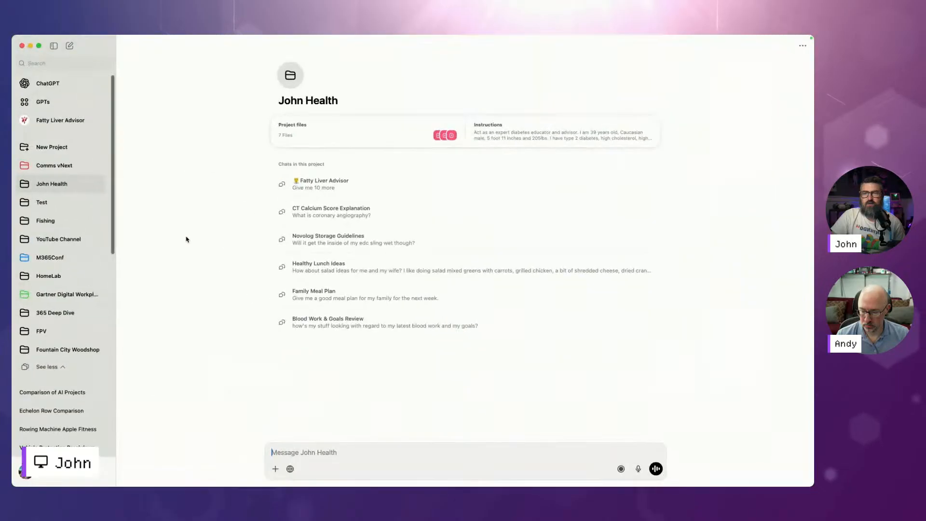
{"action": "key", "text": "ctrl+Up"}
{"action": "left_click", "coordinate": [247, 341]}
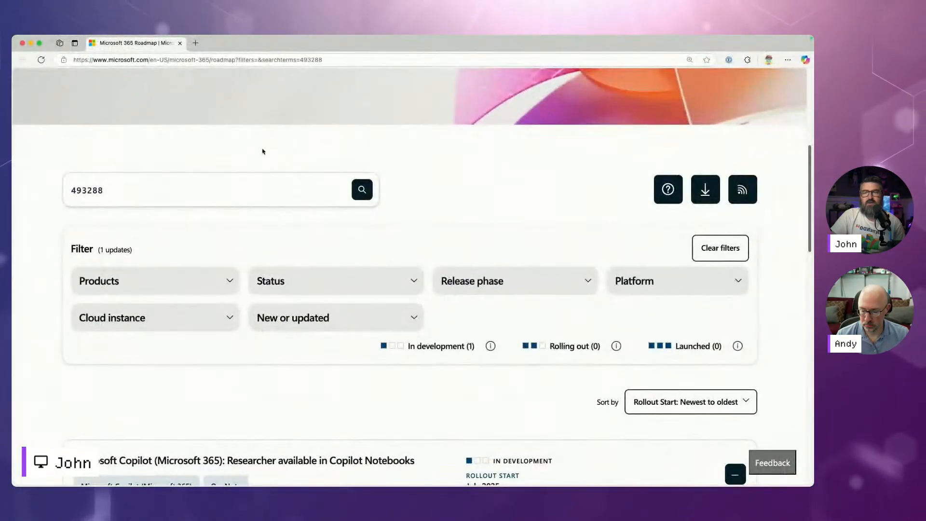
{"action": "left_click", "coordinate": [180, 43]}
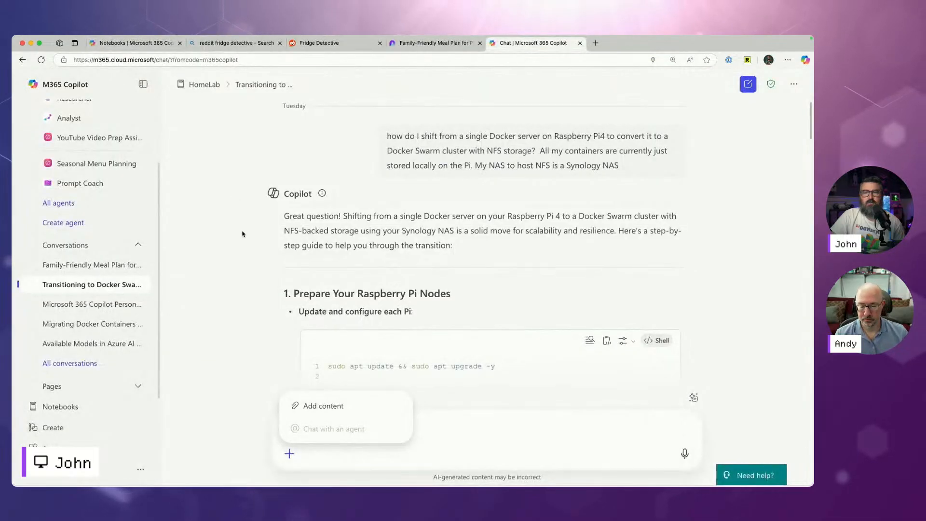
Step: Open the M365Conf Workshop notebook from the notebooks list and look over its references
{"action": "left_click", "coordinate": [80, 408]}
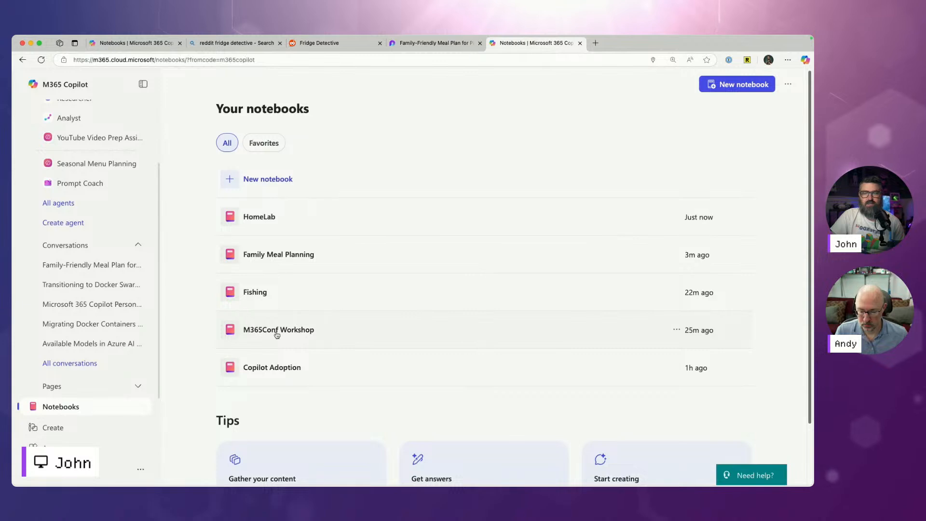
{"action": "left_click", "coordinate": [277, 333]}
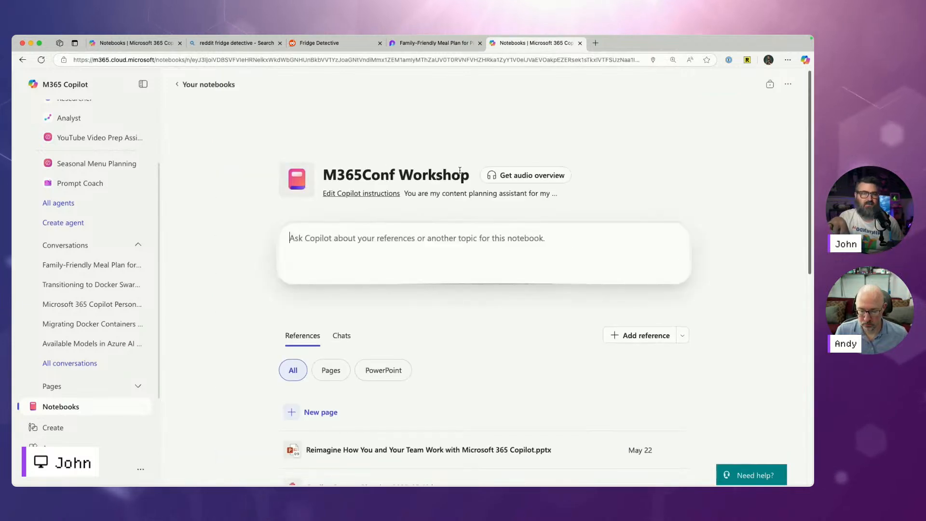
{"action": "scroll", "coordinate": [442, 301], "scroll_direction": "down", "scroll_amount": 5}
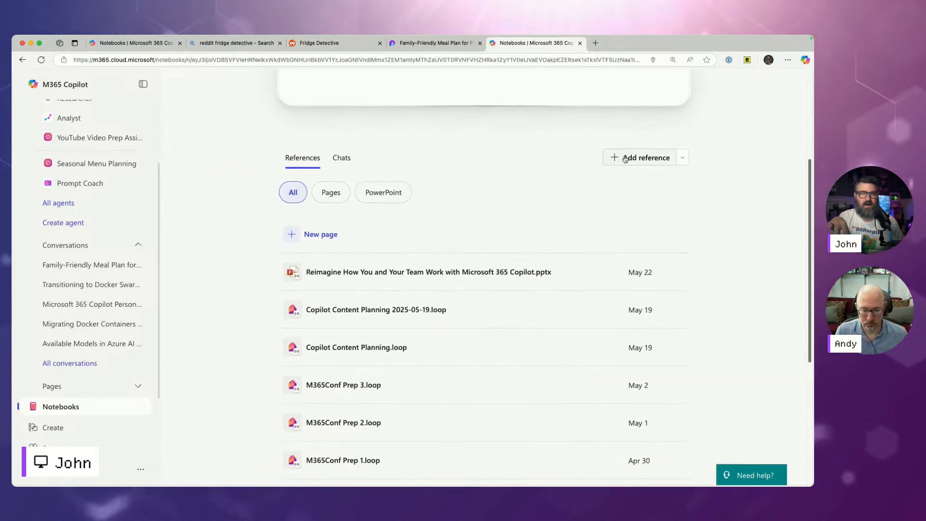
Step: Start adding a reference to the notebook and browse the cloud files shared in the Copilot Content Planning meeting
{"action": "left_click", "coordinate": [638, 157]}
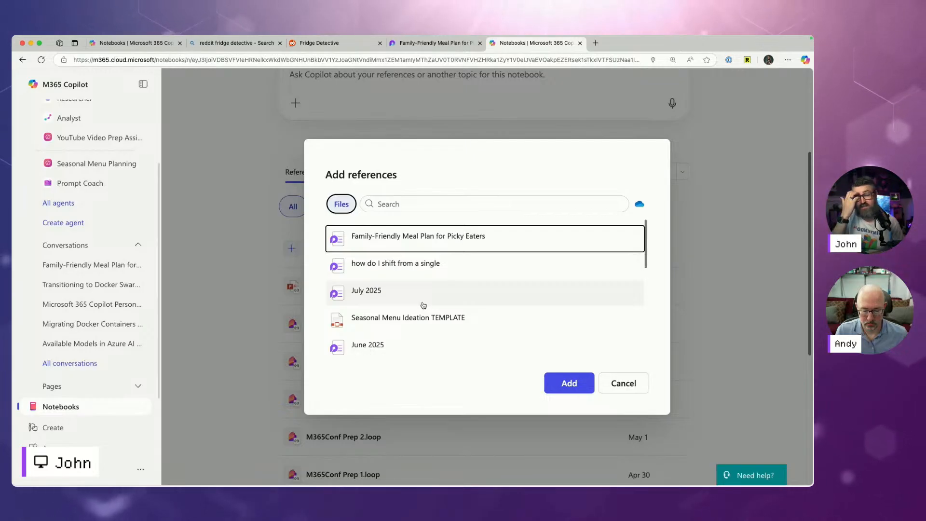
{"action": "left_click", "coordinate": [638, 204]}
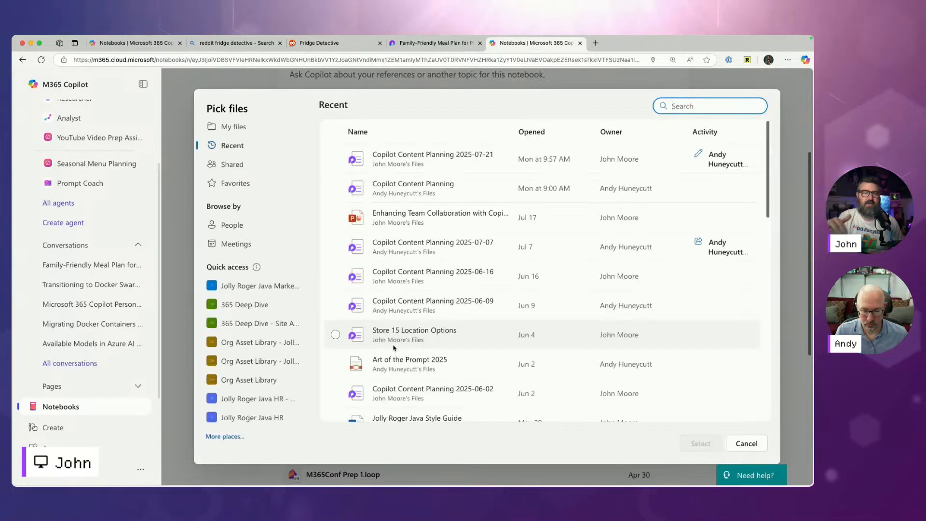
{"action": "left_click", "coordinate": [244, 245]}
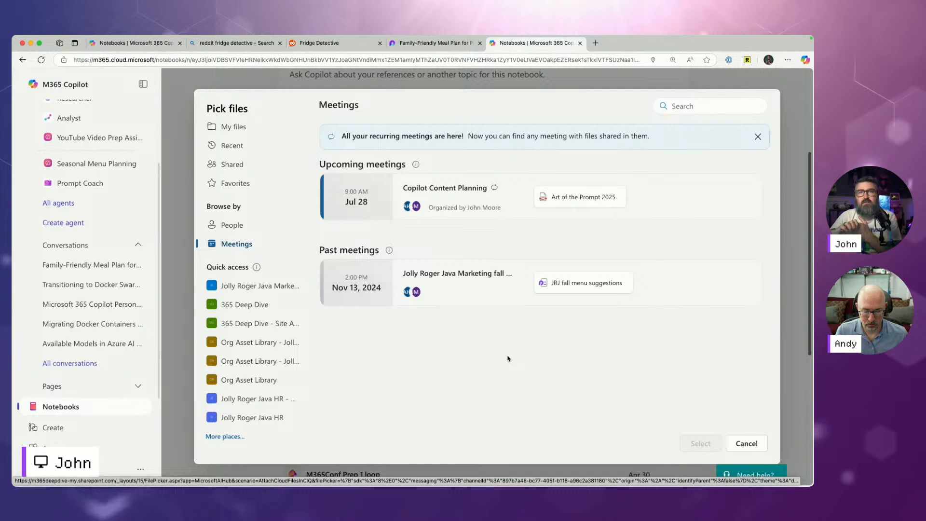
{"action": "left_click", "coordinate": [495, 199]}
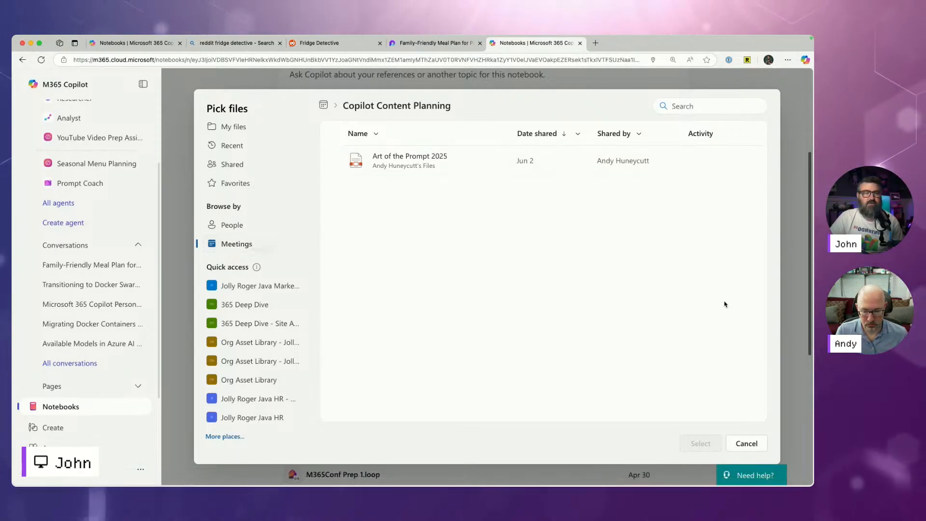
Step: Close the file picker and the reference dialog without adding anything, and show the M365Conf Workshop notebook's chats
{"action": "left_click", "coordinate": [753, 442]}
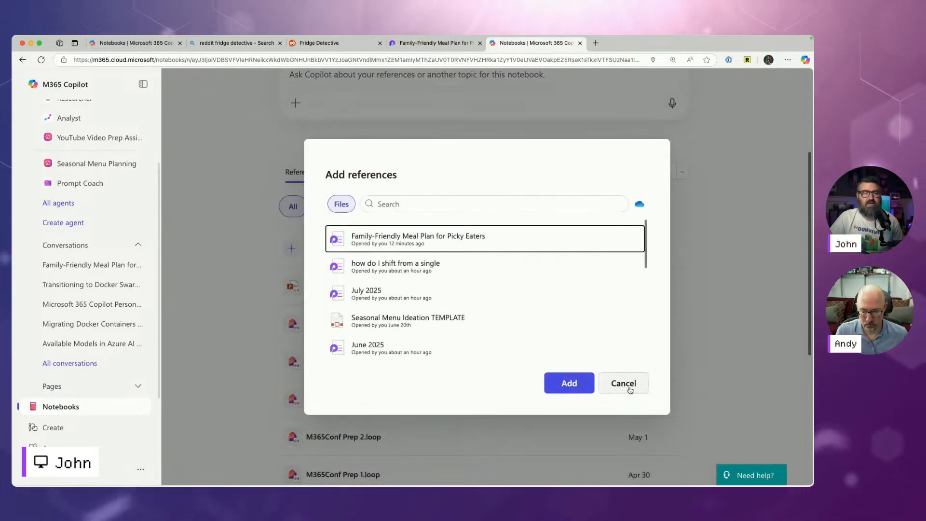
{"action": "left_click", "coordinate": [624, 384]}
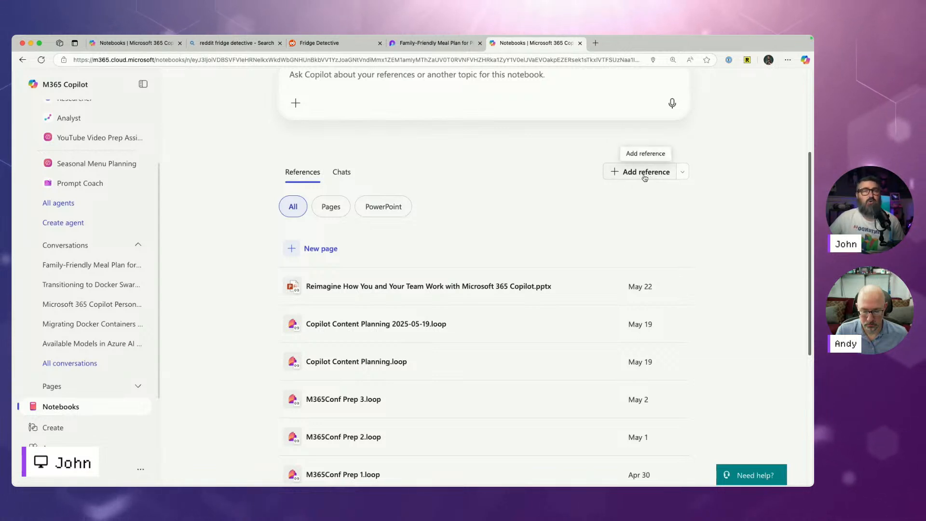
{"action": "left_click", "coordinate": [340, 172]}
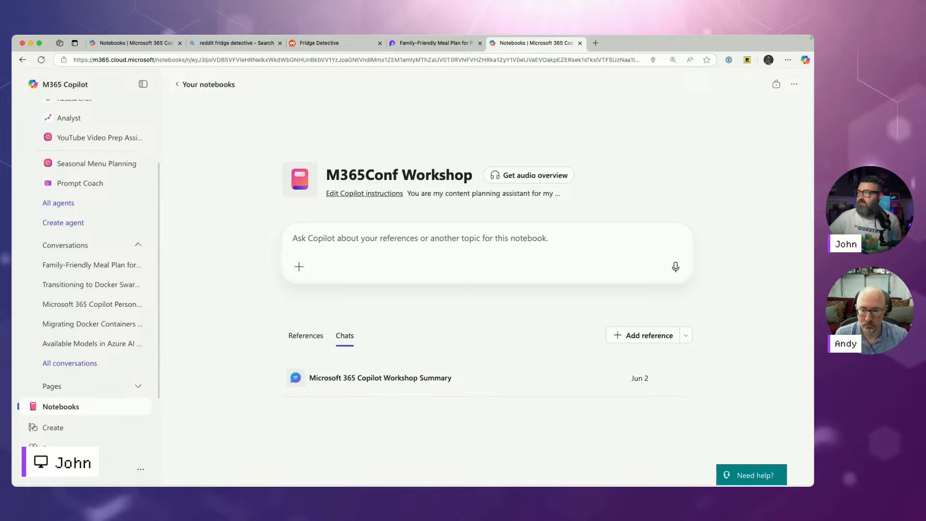
{"action": "key", "text": "super+Tab"}
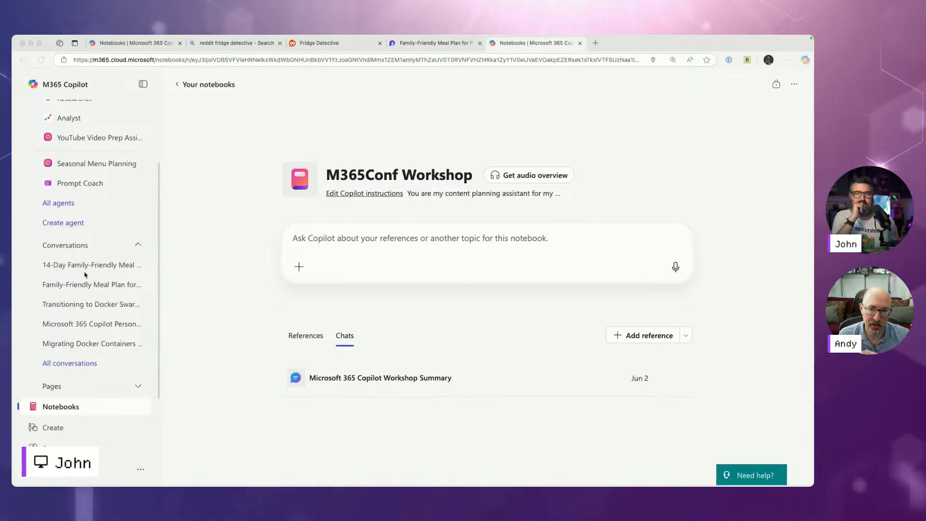
Step: Open the full conversation list and check the options and notebook marker of the Comparison of Inflatable Pedal Kayaks chat
{"action": "scroll", "coordinate": [70, 254], "scroll_direction": "down", "scroll_amount": 1}
{"action": "left_click", "coordinate": [75, 313]}
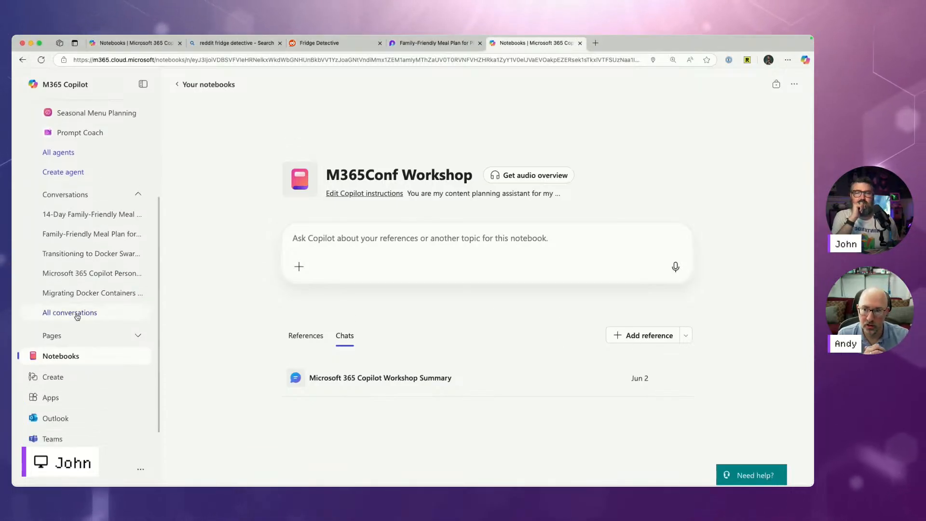
{"action": "left_click", "coordinate": [80, 314]}
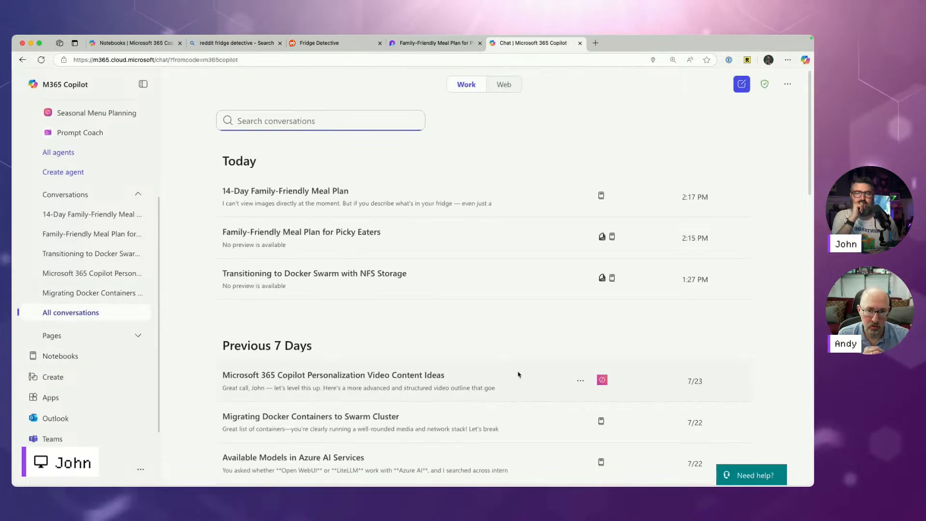
{"action": "scroll", "coordinate": [520, 374], "scroll_direction": "down", "scroll_amount": 15}
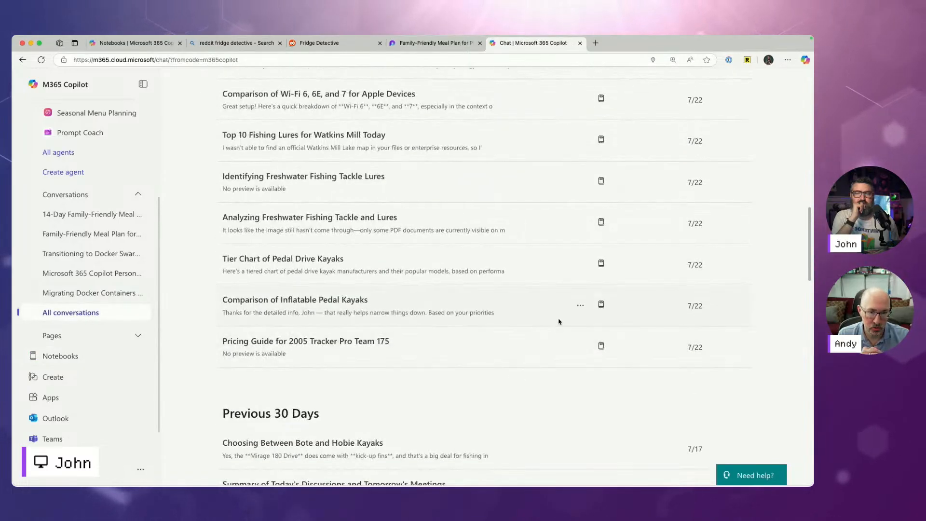
{"action": "left_click", "coordinate": [580, 305]}
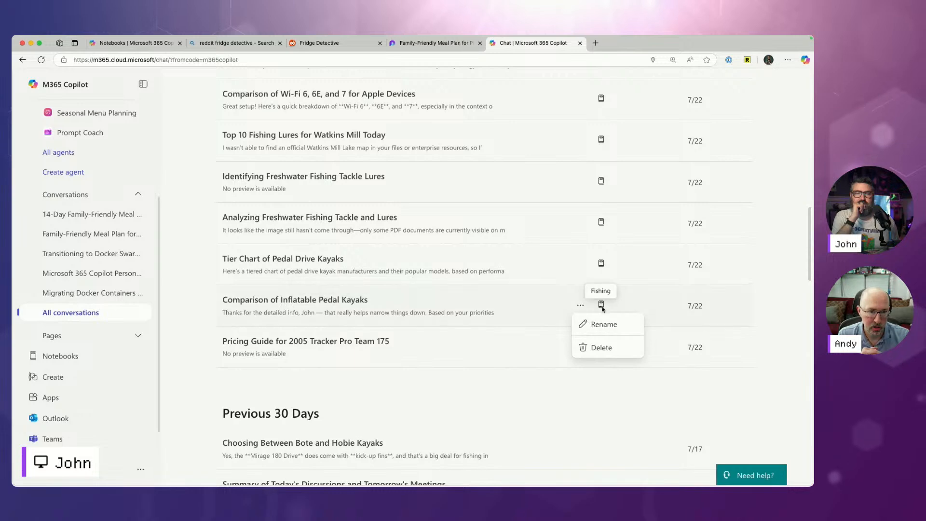
{"action": "left_click", "coordinate": [518, 397]}
Step: Find the Fall-Themed Drinks for Jolly Roger Java conversation from June, check its options and open it
{"action": "scroll", "coordinate": [518, 396], "scroll_direction": "down", "scroll_amount": 9}
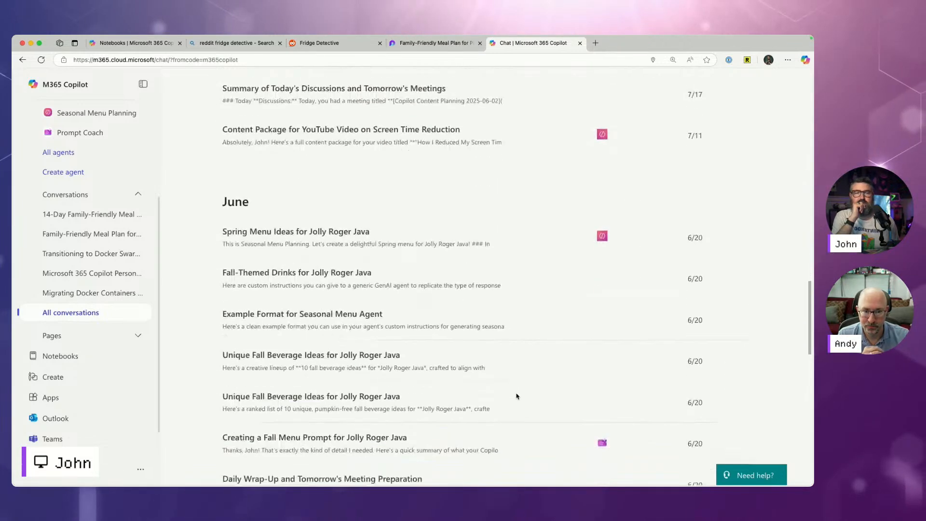
{"action": "left_click", "coordinate": [580, 218]}
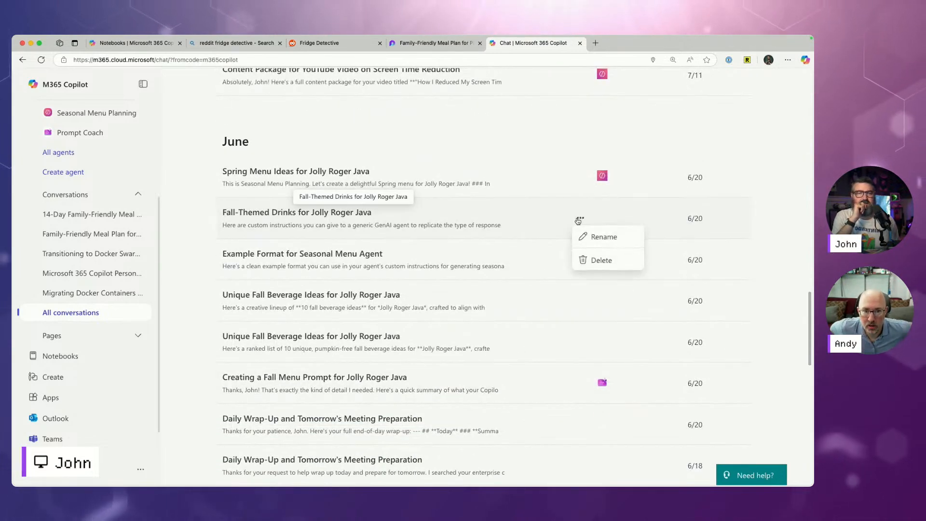
{"action": "left_click", "coordinate": [323, 215]}
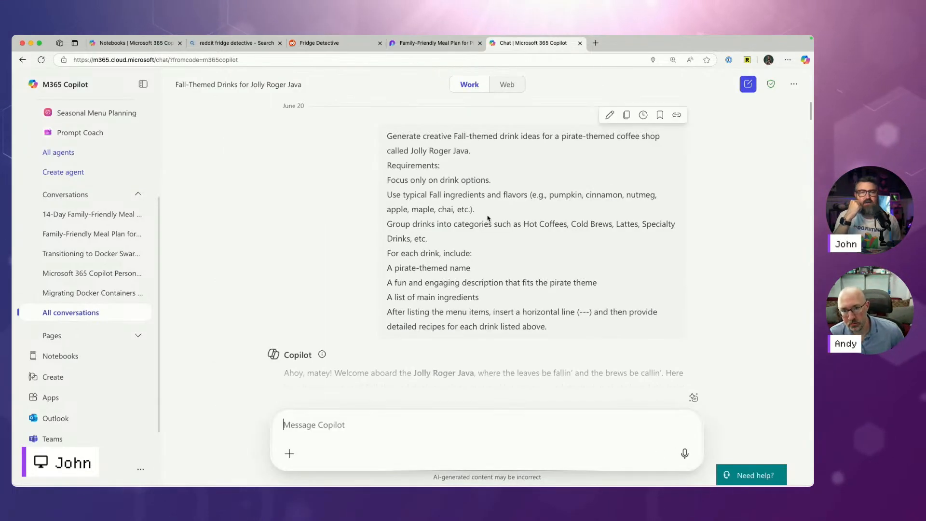
Step: Return to the full conversation list and open Summary of Today's Discussions and Tomorrow's Meetings from the previous 30 days
{"action": "left_click", "coordinate": [82, 312]}
{"action": "scroll", "coordinate": [413, 311], "scroll_direction": "down", "scroll_amount": 15}
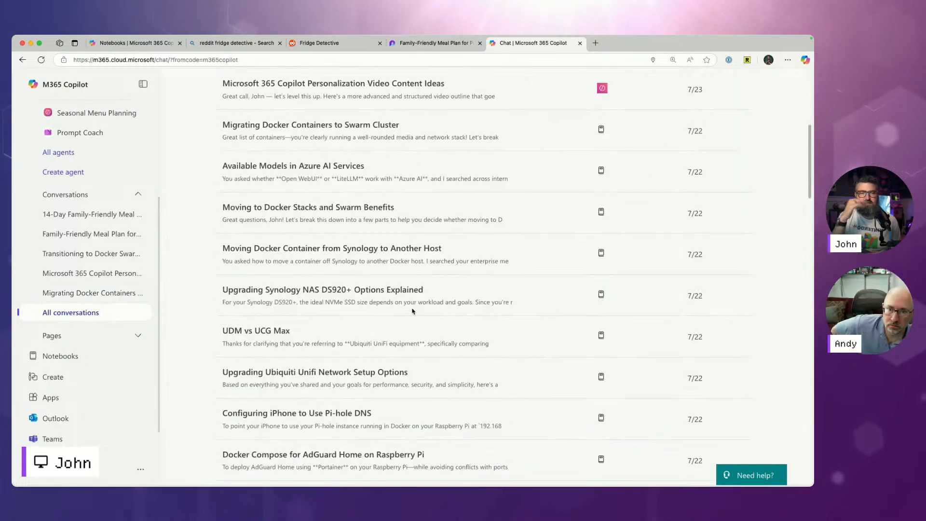
{"action": "scroll", "coordinate": [413, 311], "scroll_direction": "up", "scroll_amount": 10}
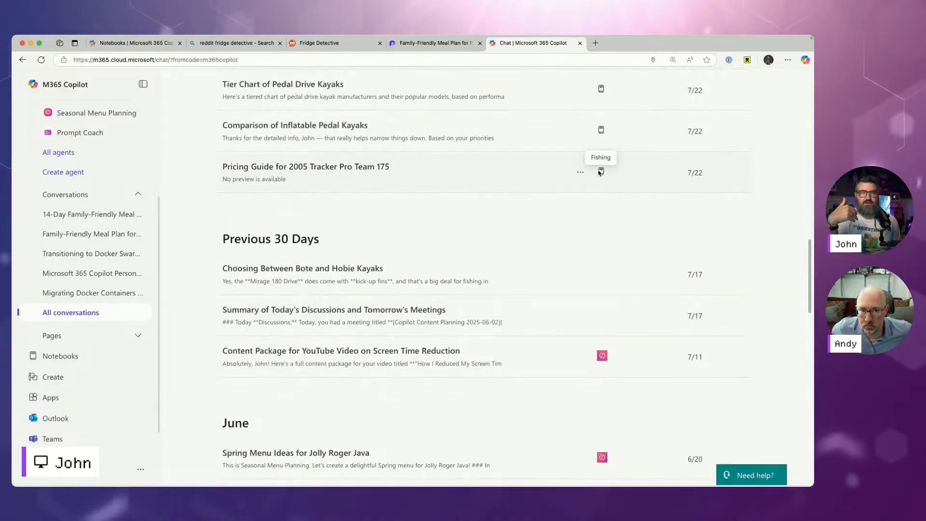
{"action": "scroll", "coordinate": [323, 313], "scroll_direction": "down", "scroll_amount": 2}
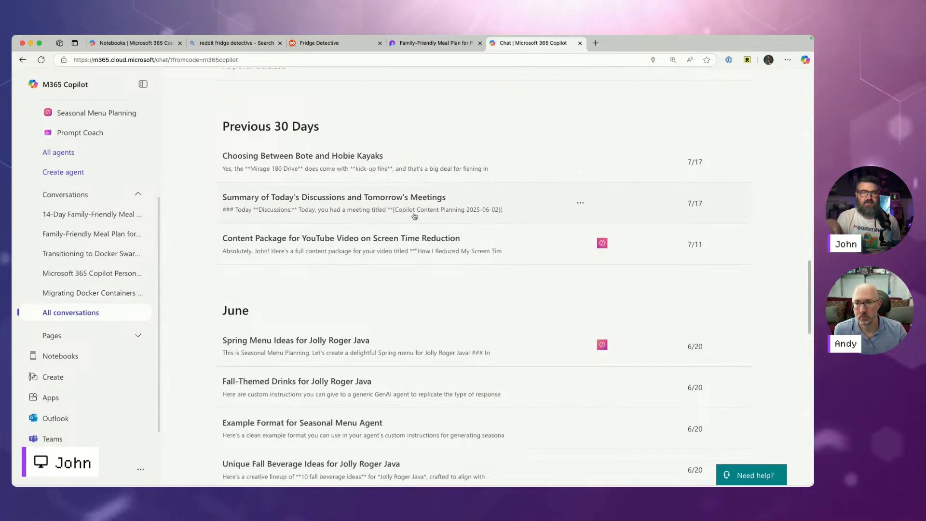
{"action": "left_click", "coordinate": [580, 205]}
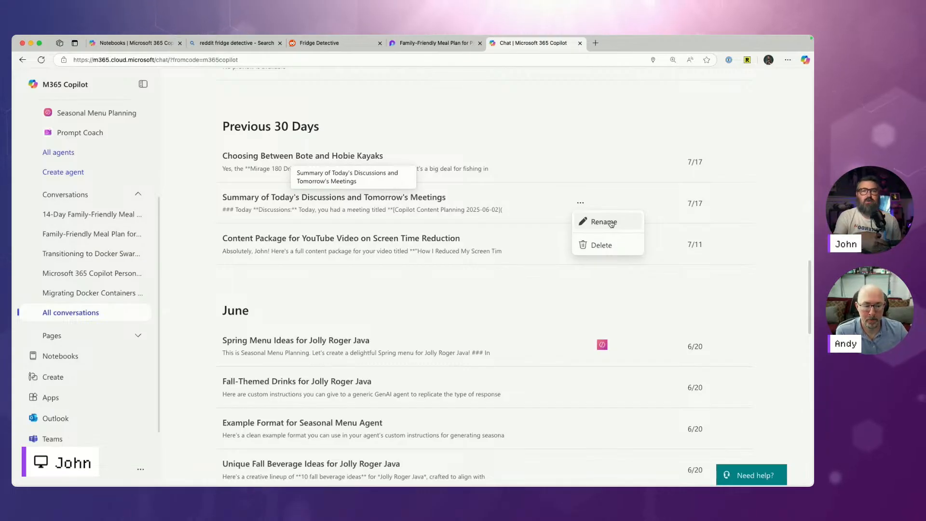
{"action": "left_click", "coordinate": [433, 199]}
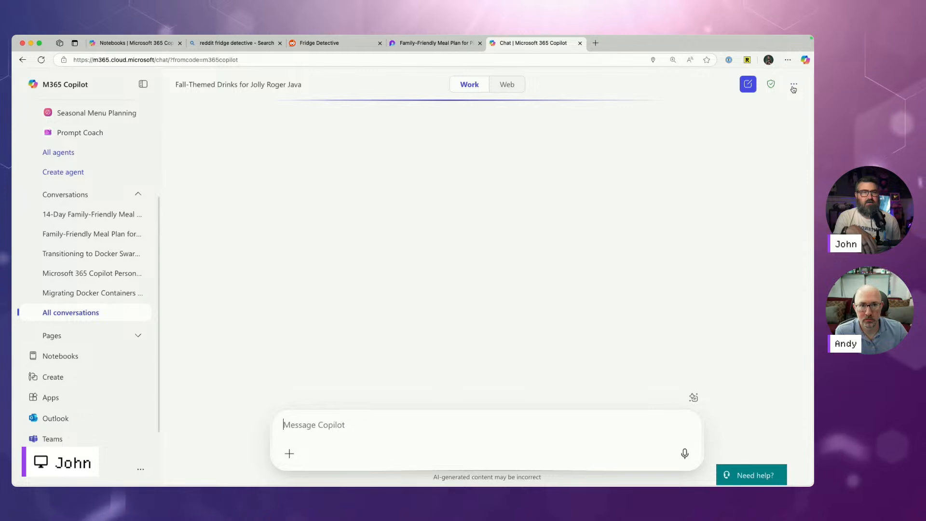
Step: Check the additional options available for the meeting summary conversation and look through its Copilot responses
{"action": "left_click", "coordinate": [794, 87]}
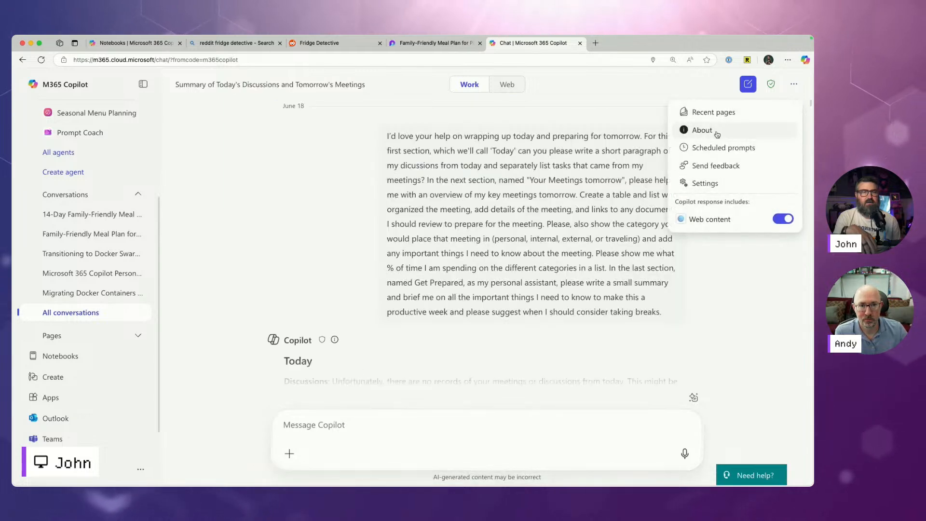
{"action": "left_click", "coordinate": [611, 88]}
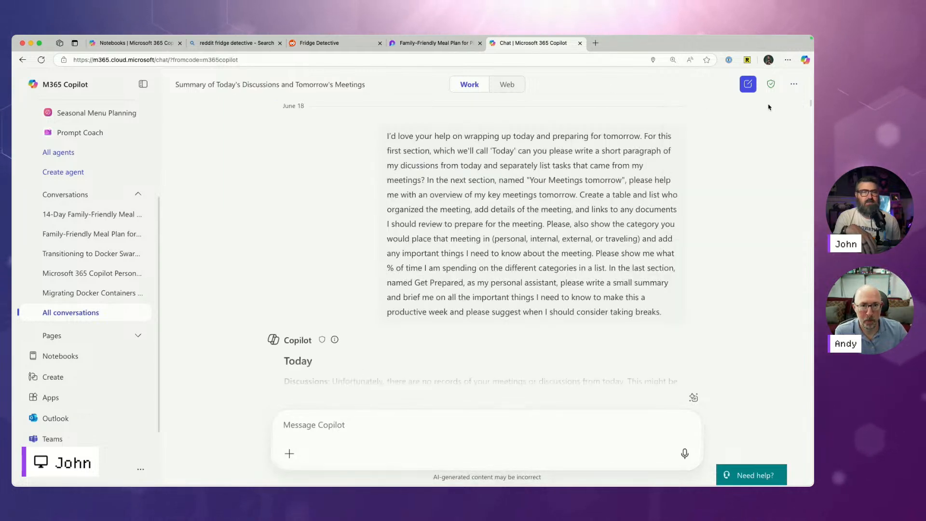
{"action": "scroll", "coordinate": [490, 294], "scroll_direction": "up", "scroll_amount": 20}
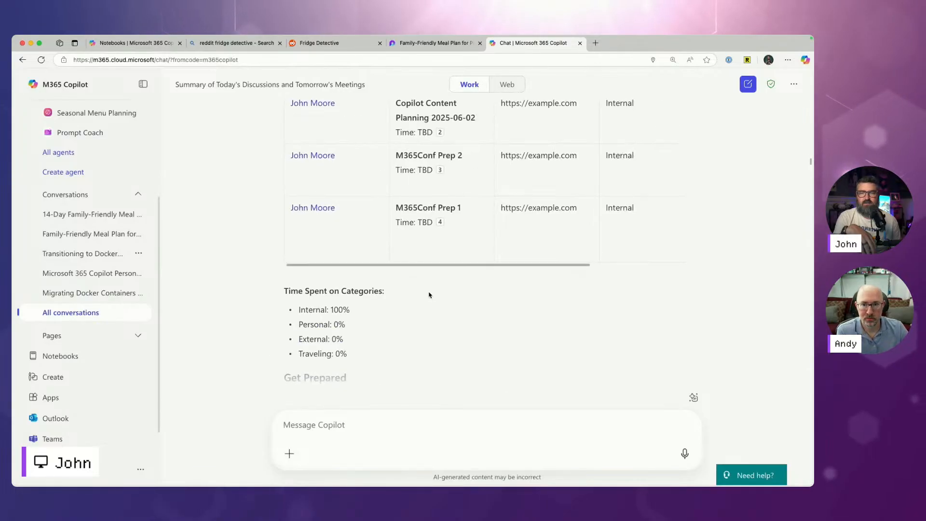
{"action": "scroll", "coordinate": [426, 294], "scroll_direction": "up", "scroll_amount": 10}
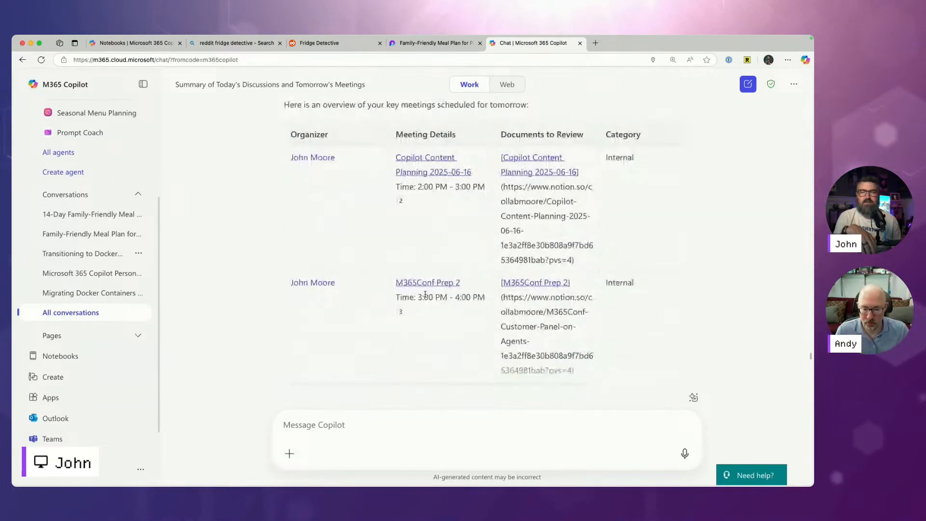
Step: Open the M365Conf Workshop notebook and review its list of reference files
{"action": "left_click", "coordinate": [59, 357]}
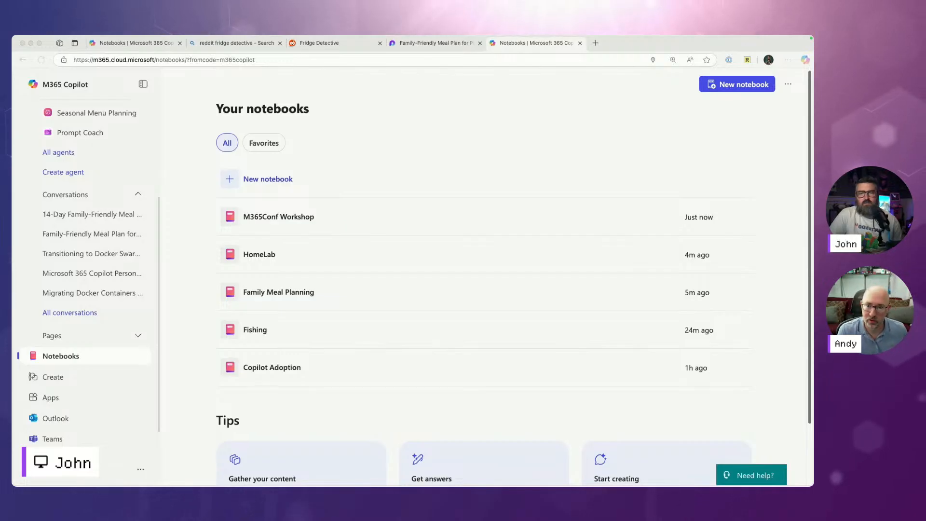
{"action": "left_click", "coordinate": [304, 222]}
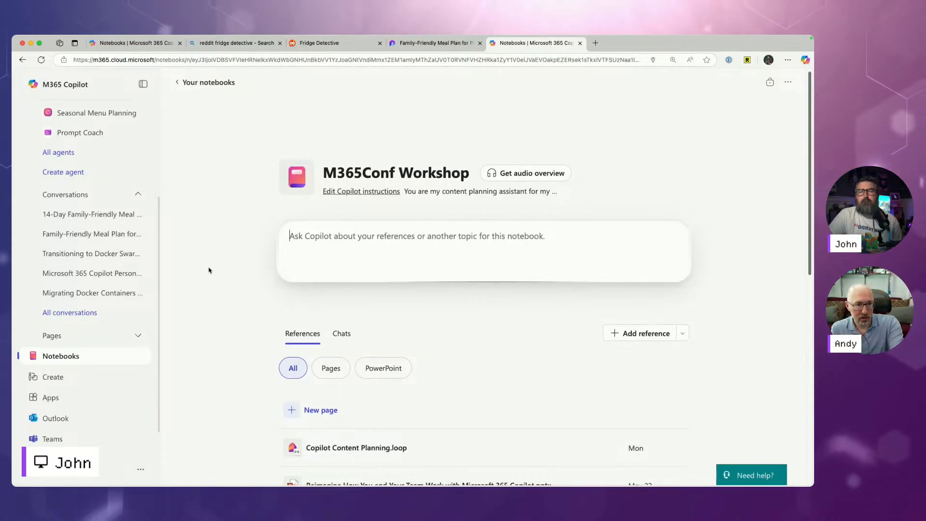
{"action": "scroll", "coordinate": [209, 271], "scroll_direction": "down", "scroll_amount": 5}
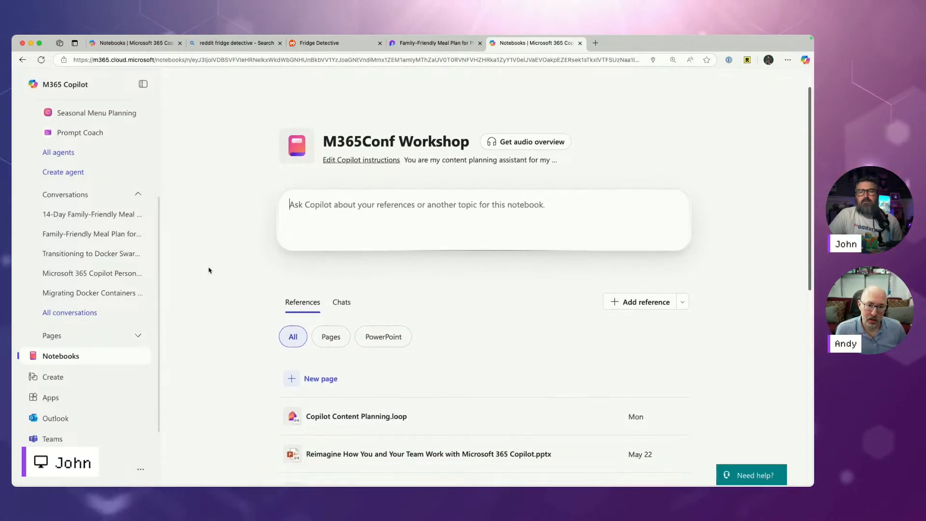
{"action": "scroll", "coordinate": [209, 270], "scroll_direction": "down", "scroll_amount": 3}
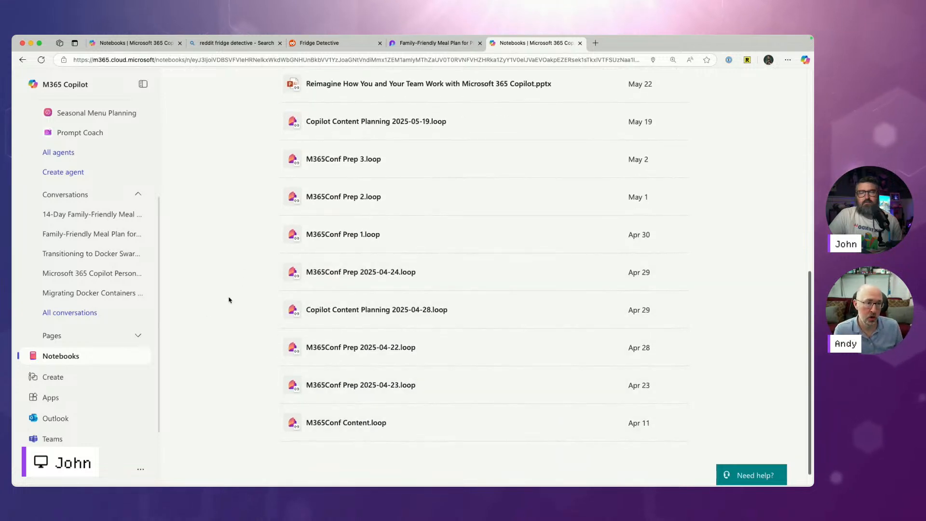
{"action": "scroll", "coordinate": [230, 300], "scroll_direction": "up", "scroll_amount": 4}
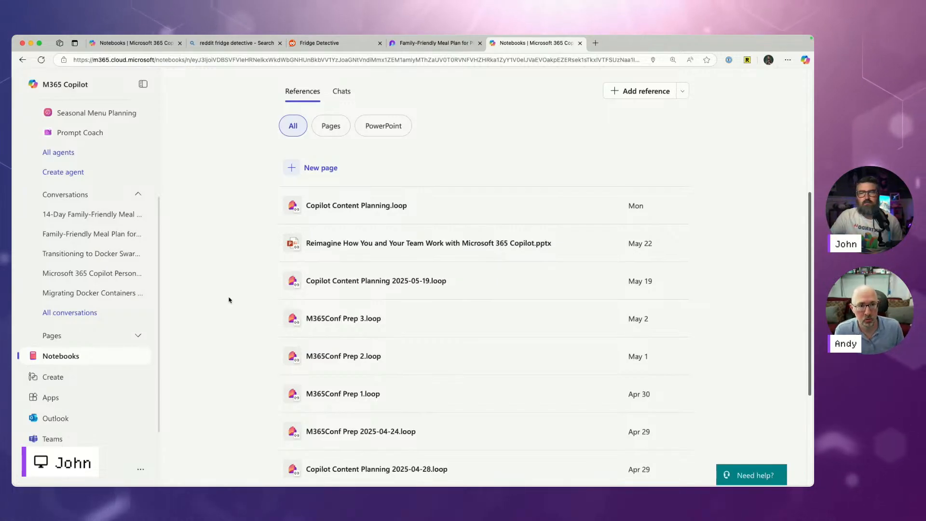
{"action": "scroll", "coordinate": [230, 301], "scroll_direction": "up", "scroll_amount": 3}
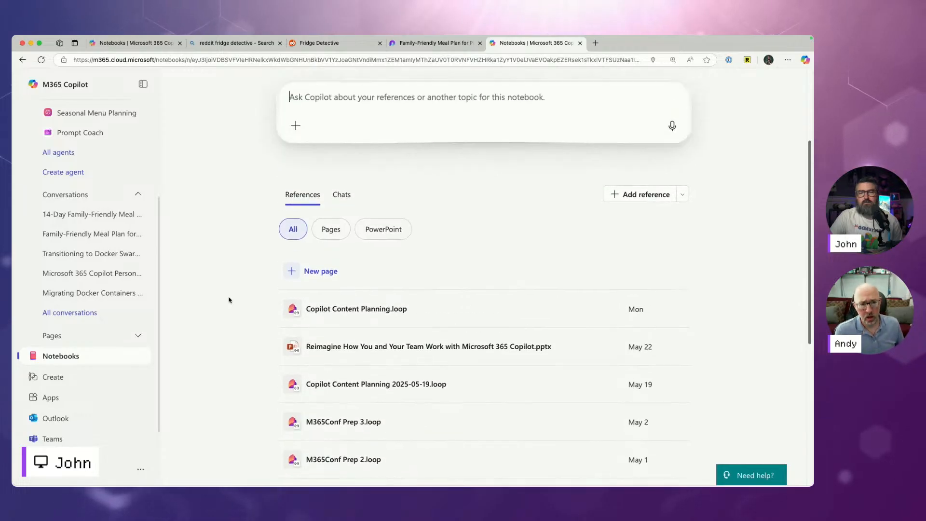
{"action": "scroll", "coordinate": [229, 300], "scroll_direction": "down", "scroll_amount": 3}
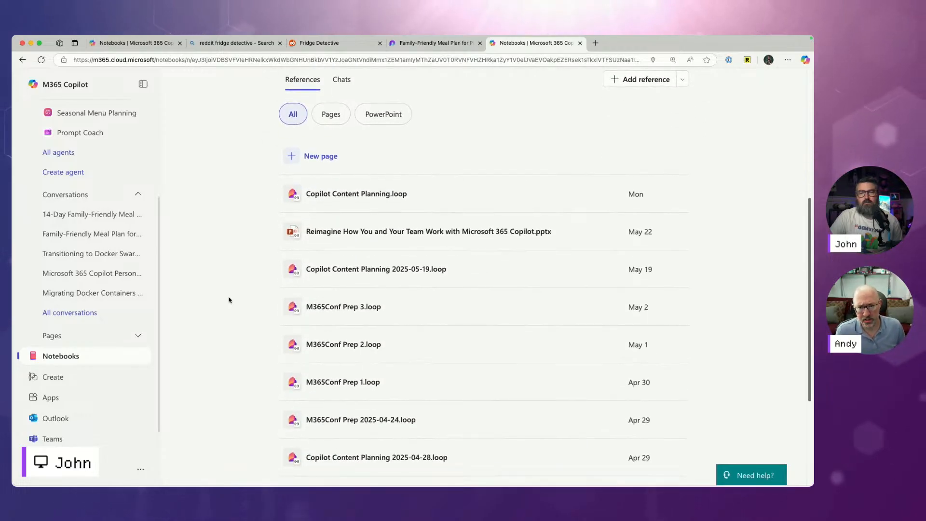
{"action": "scroll", "coordinate": [230, 300], "scroll_direction": "up", "scroll_amount": 5}
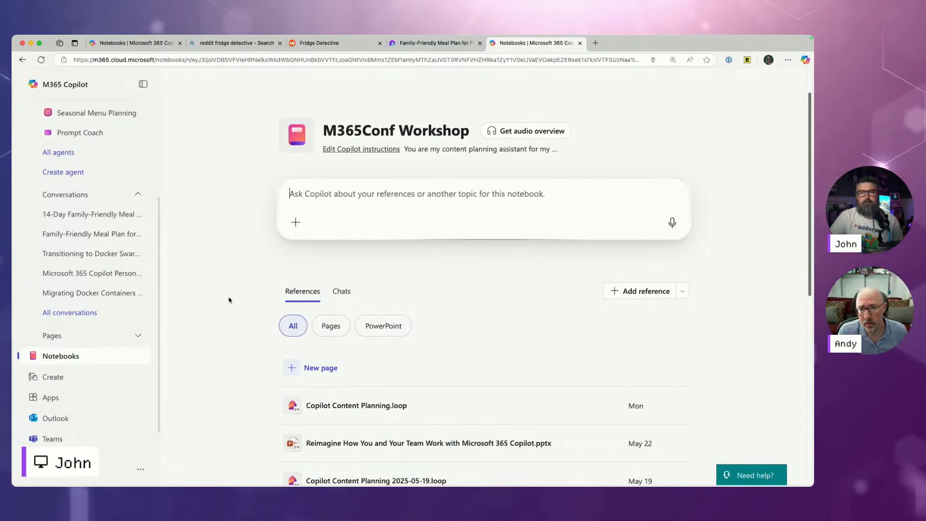
Step: Ask Copilot in the M365Conf Workshop notebook when the co-presenter is arriving in Vegas
{"action": "left_click", "coordinate": [338, 208]}
{"action": "type", "text": "whe"}
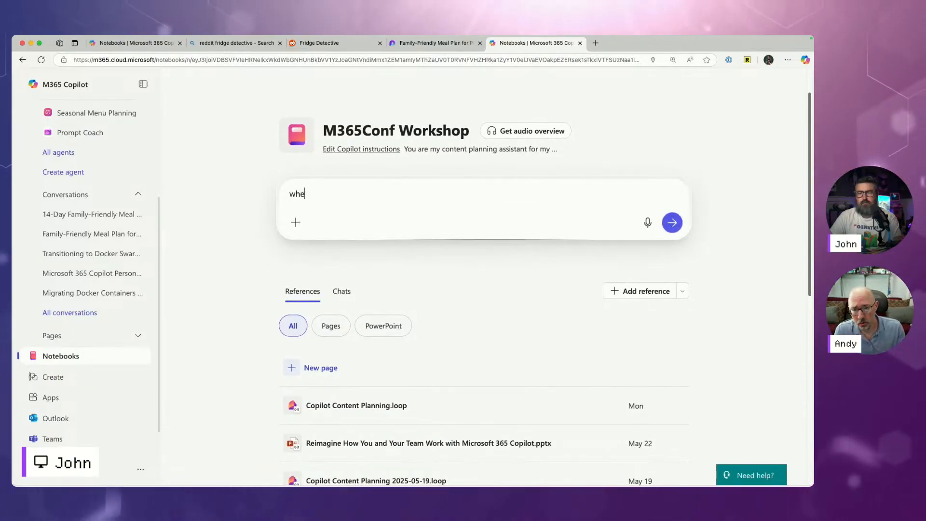
{"action": "type", "text": "n is Andy arriv"}
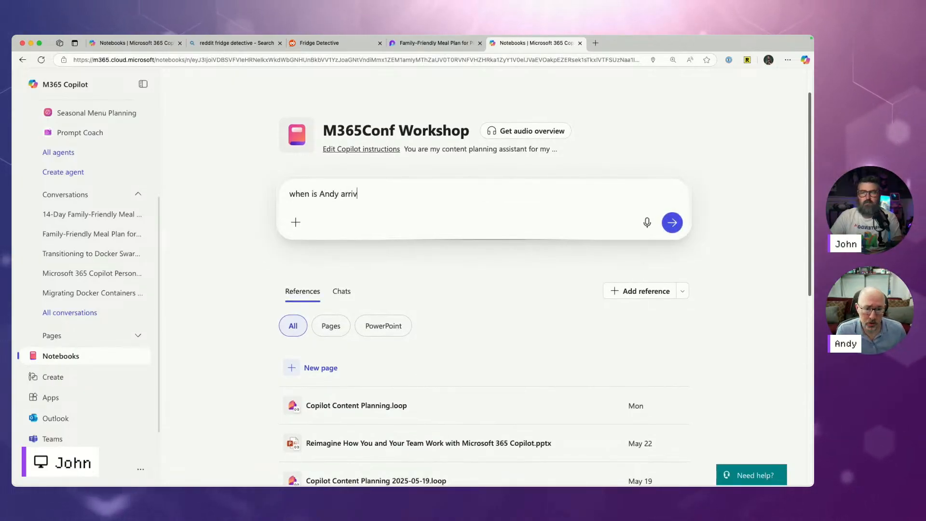
{"action": "type", "text": "ing in Vegas?"}
{"action": "key", "text": "Return"}
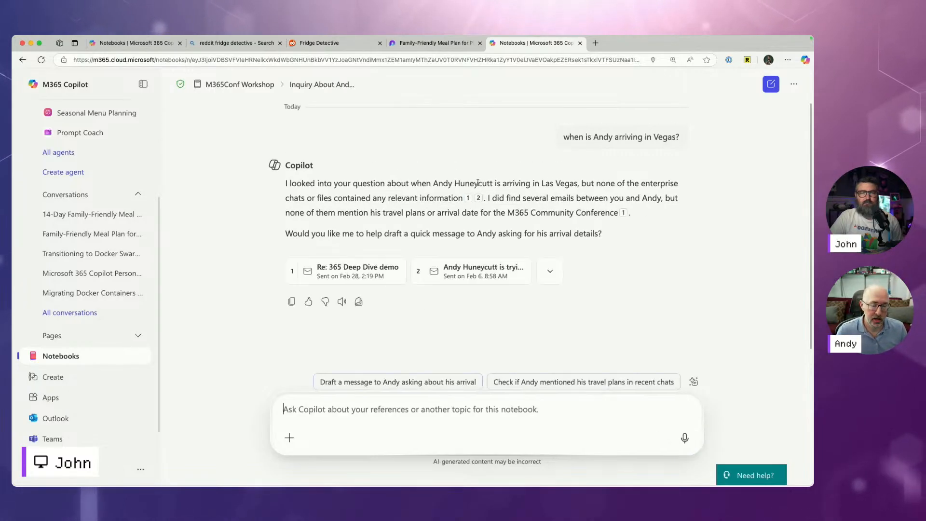
Step: Review Copilot's reply about the arrival date and return to the M365Conf Workshop notebook's main page
{"action": "left_click_drag", "start_coordinate": [523, 197], "coordinate": [521, 231]}
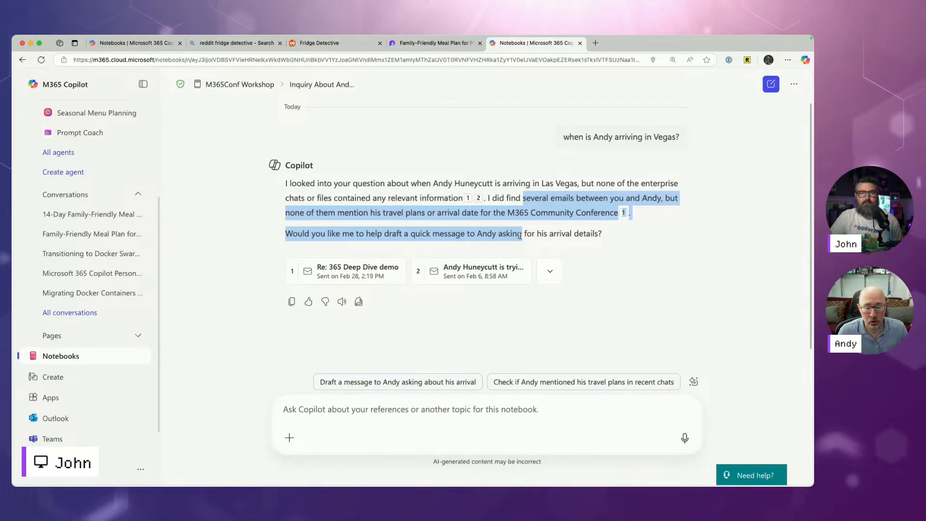
{"action": "left_click", "coordinate": [428, 223]}
{"action": "left_click", "coordinate": [256, 89]}
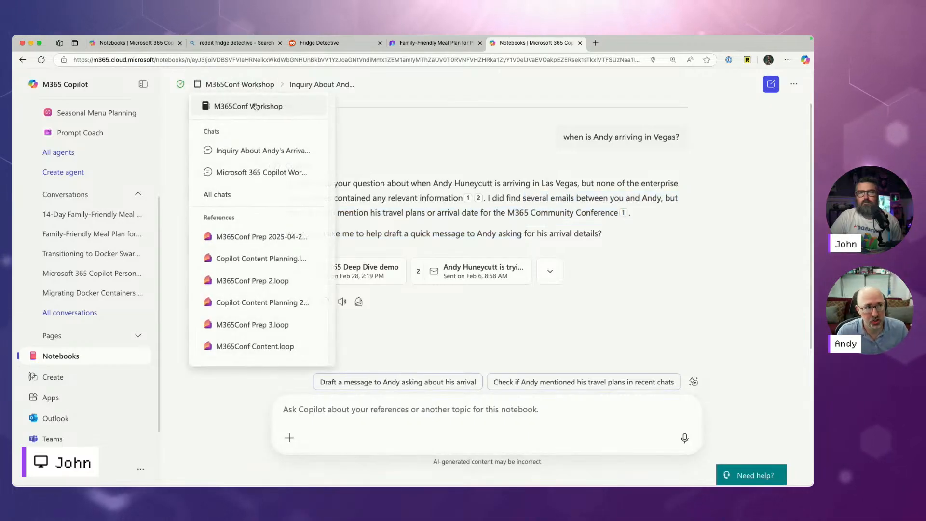
{"action": "left_click", "coordinate": [255, 105]}
{"action": "scroll", "coordinate": [235, 275], "scroll_direction": "down", "scroll_amount": 1}
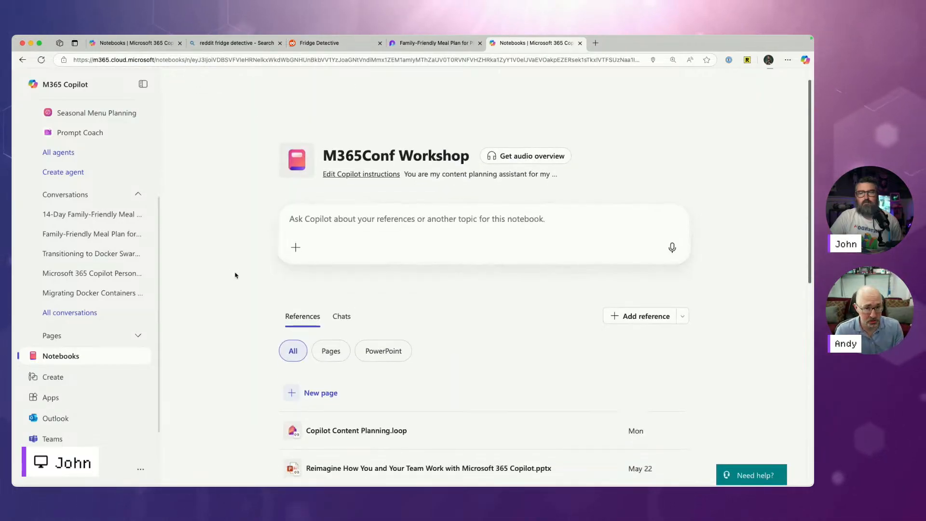
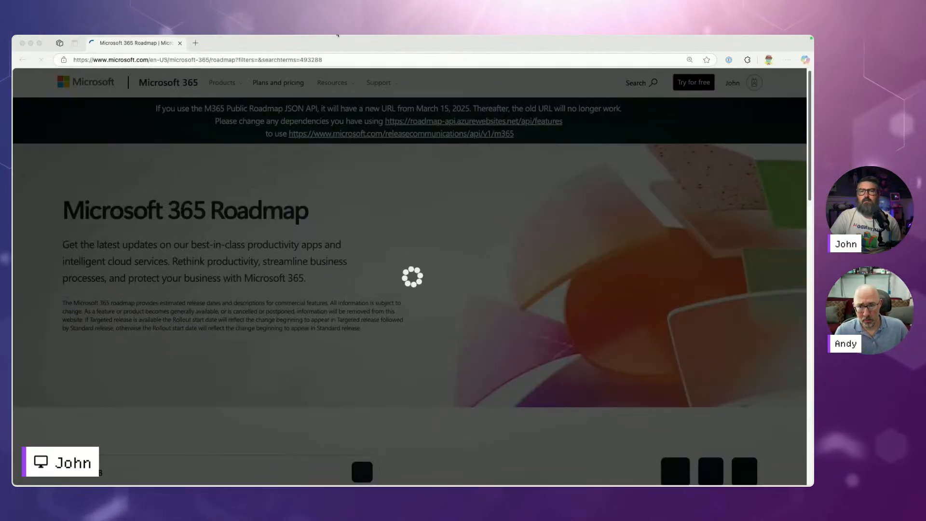
Step: Bring the M365Conf Workshop notebook back into view and look over its list of references
{"action": "left_click_drag", "start_coordinate": [337, 48], "coordinate": [12, 193]}
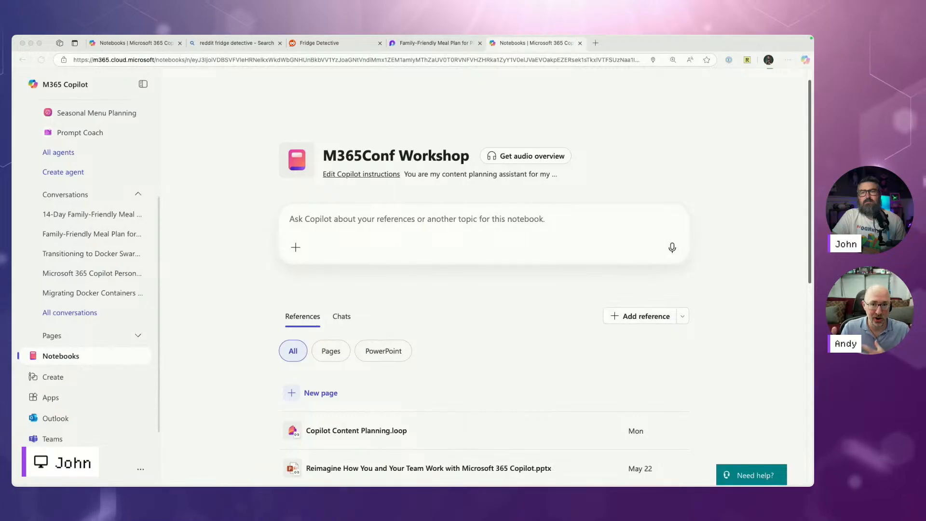
{"action": "left_click", "coordinate": [228, 368]}
{"action": "scroll", "coordinate": [229, 367], "scroll_direction": "down", "scroll_amount": 4}
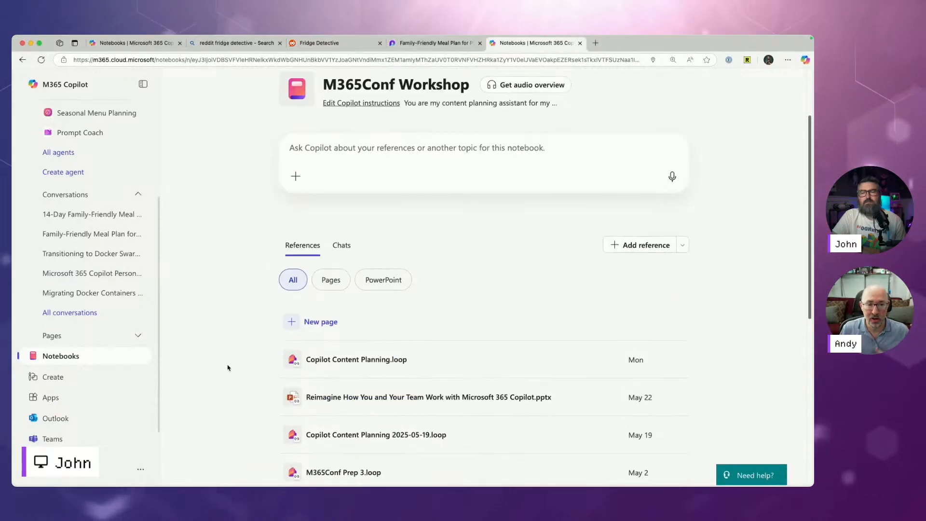
{"action": "scroll", "coordinate": [228, 368], "scroll_direction": "down", "scroll_amount": 2}
{"action": "scroll", "coordinate": [227, 369], "scroll_direction": "up", "scroll_amount": 6}
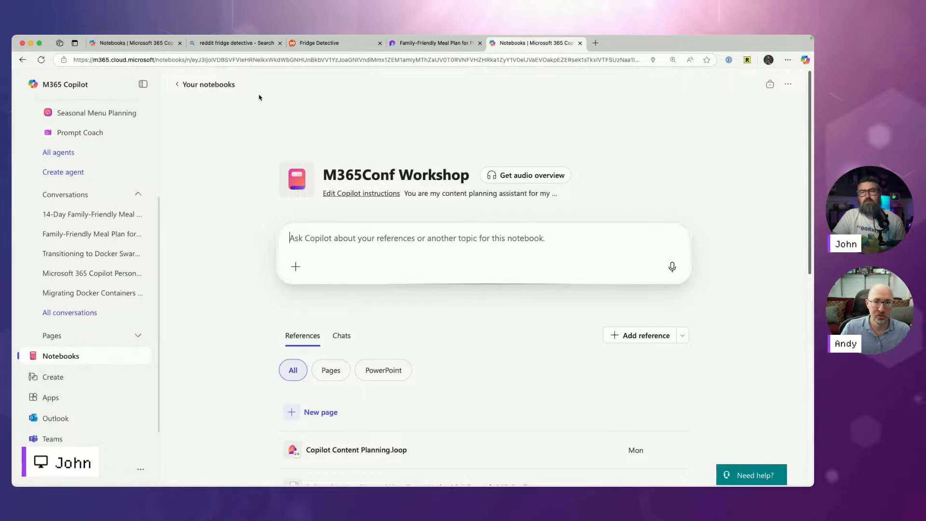
Step: Close the extra Notebooks tab and the reddit fridge detective search tab, and open teams.microsoft.com in a new tab
{"action": "left_click", "coordinate": [180, 44]}
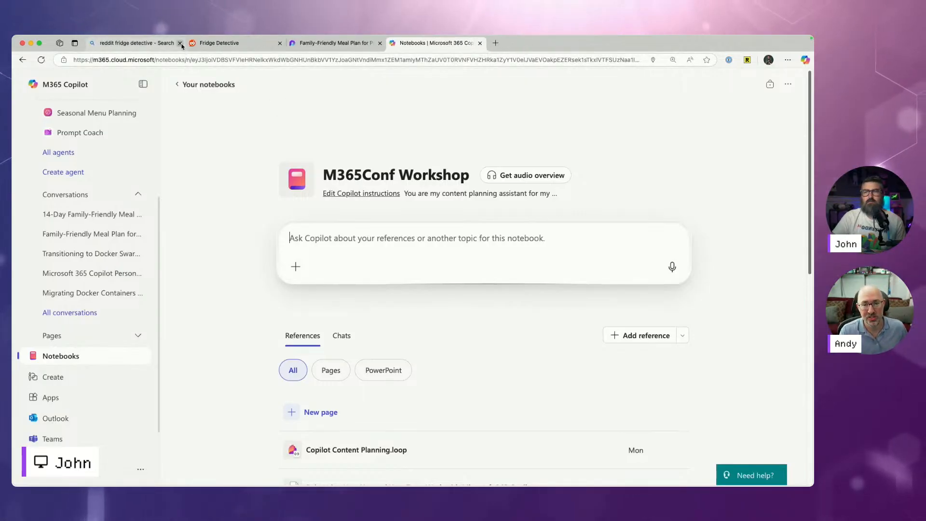
{"action": "left_click", "coordinate": [180, 44]}
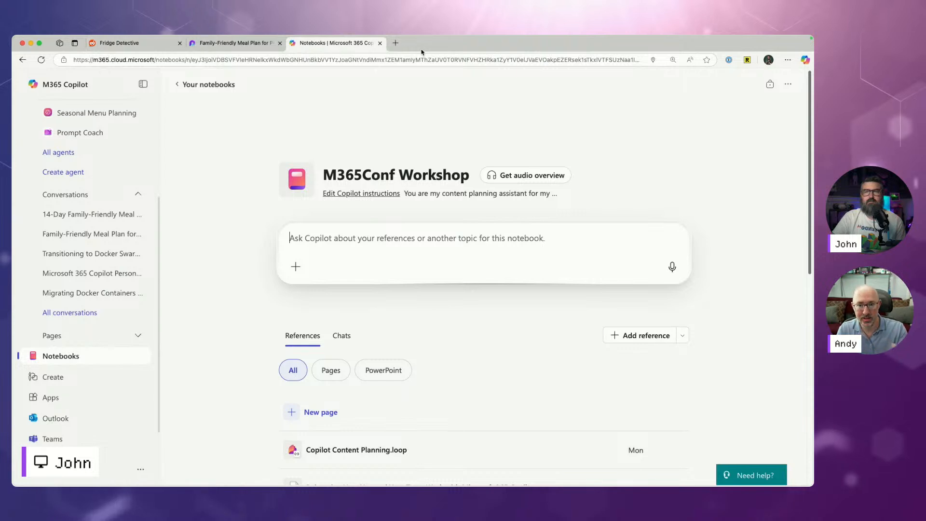
{"action": "left_click", "coordinate": [396, 44]}
{"action": "type", "text": "teams.microsoft.com"}
{"action": "key", "text": "Return"}
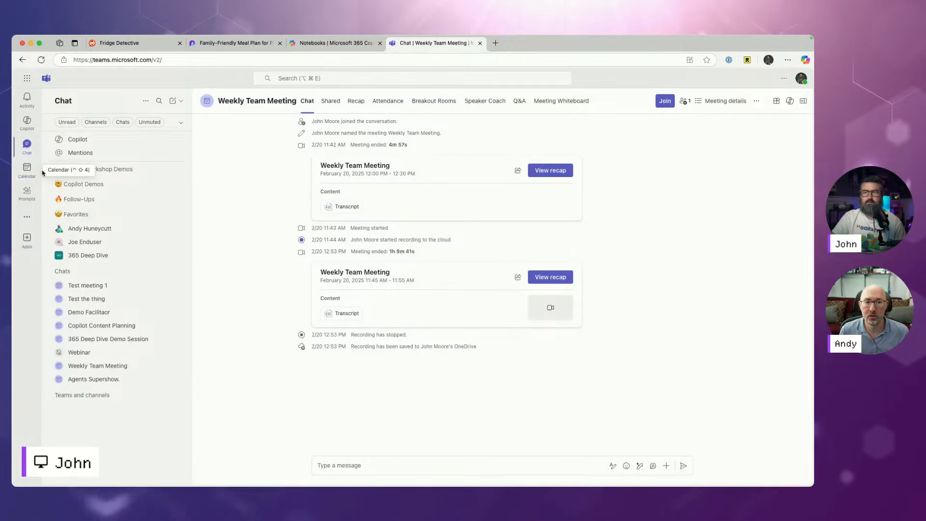
Step: Open the Teams calendar and go back to the work week of June 16, 2025
{"action": "left_click", "coordinate": [27, 170]}
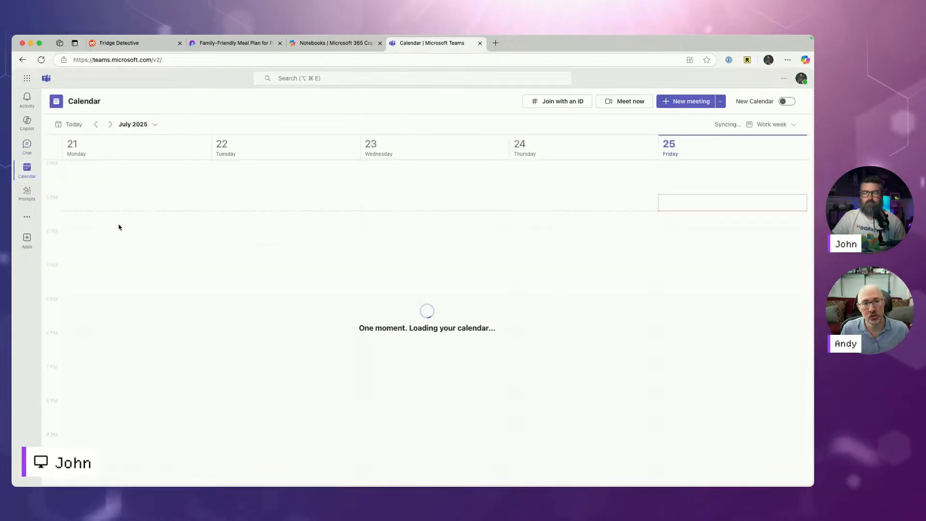
{"action": "left_click", "coordinate": [97, 125]}
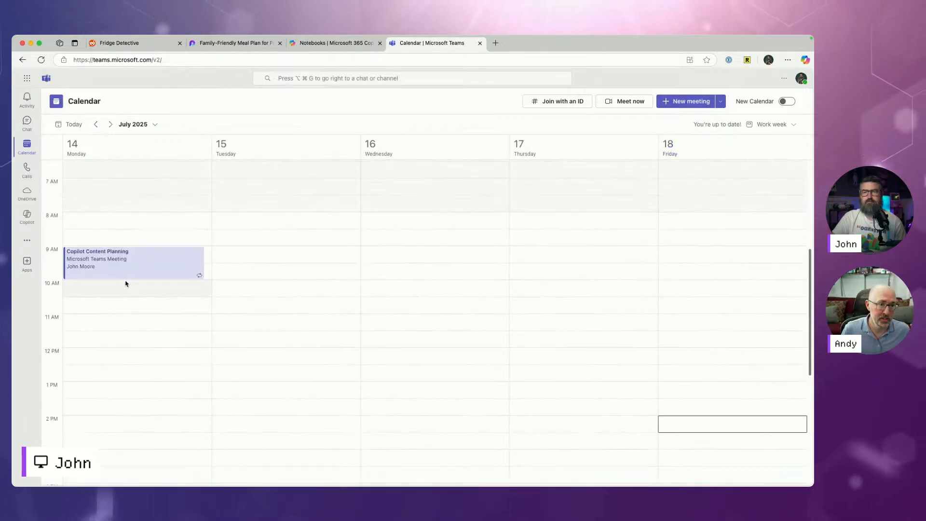
{"action": "left_click", "coordinate": [96, 126]}
{"action": "left_click", "coordinate": [95, 125]}
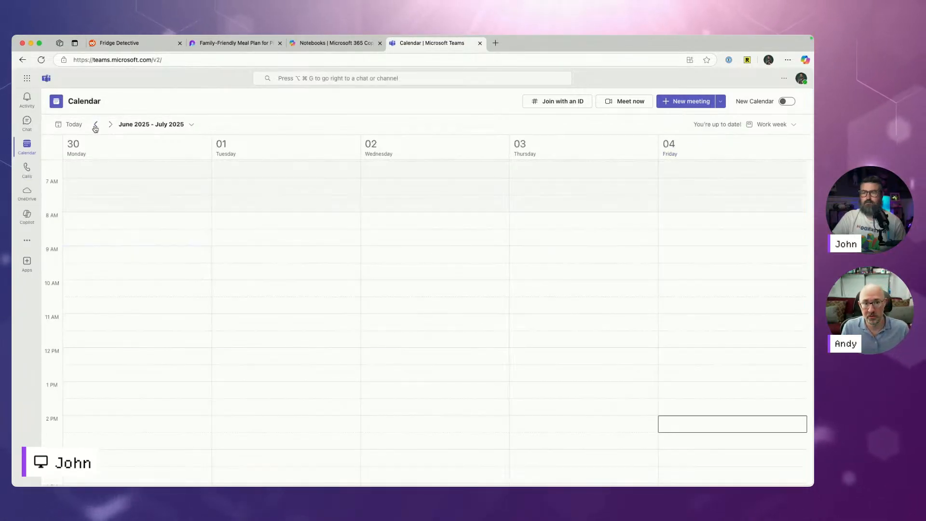
{"action": "left_click", "coordinate": [96, 126]}
{"action": "left_click", "coordinate": [95, 125]}
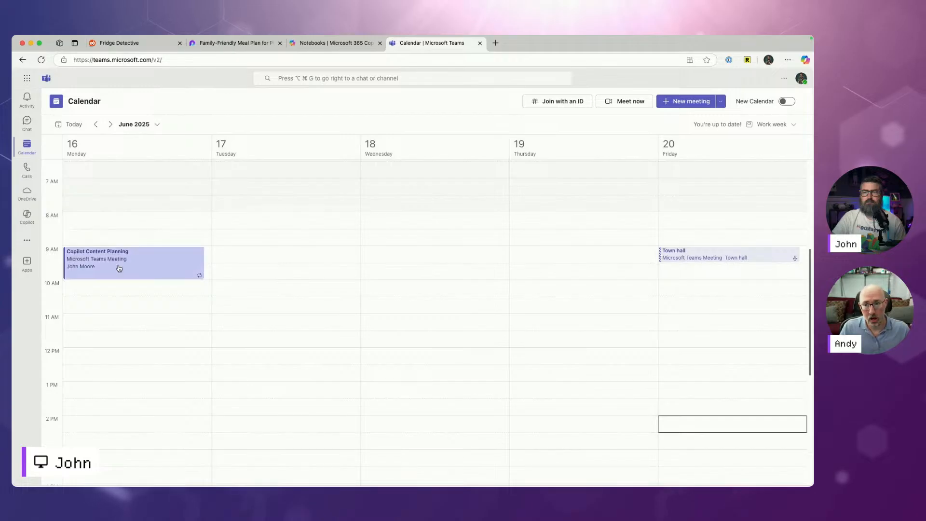
Step: Open the full details of the June 16 Copilot Content Planning meeting and show its recap
{"action": "left_click", "coordinate": [119, 268]}
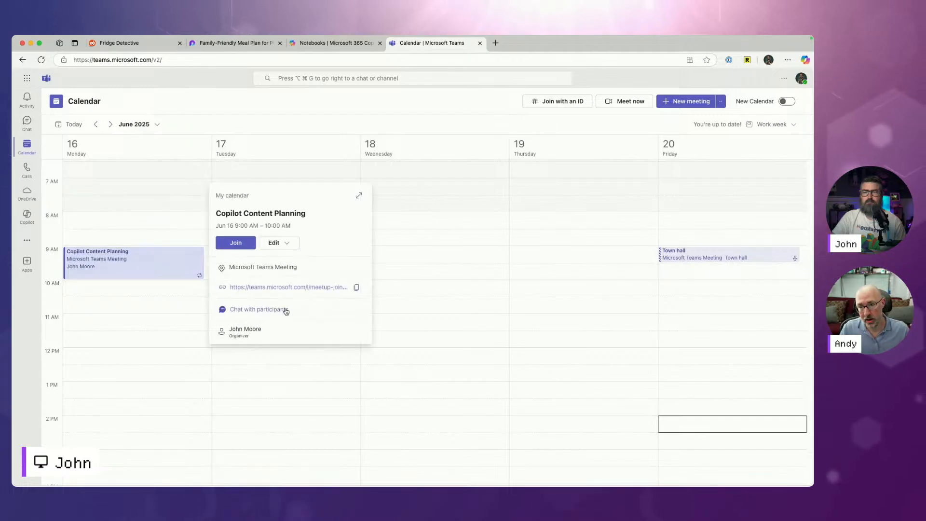
{"action": "left_click", "coordinate": [359, 195]}
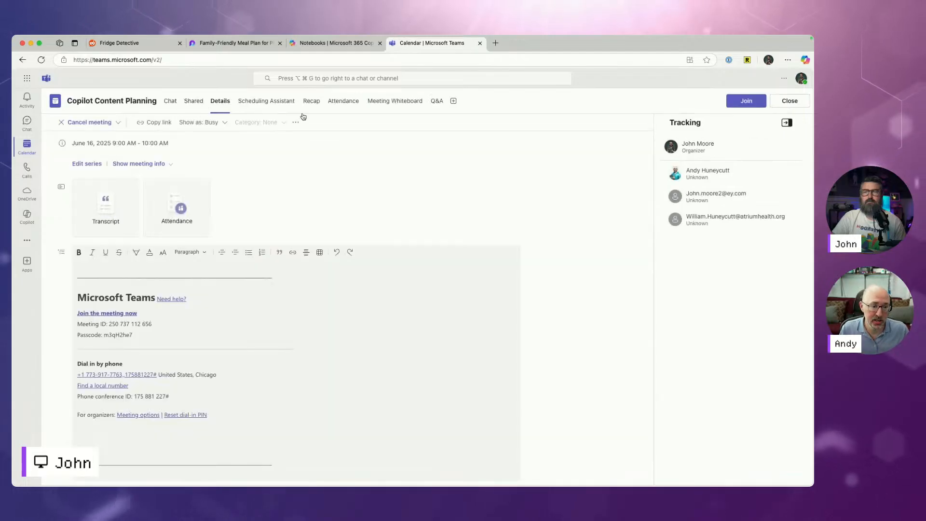
{"action": "left_click", "coordinate": [316, 107]}
Step: Move the Teams meeting tab into its own window and dismiss the accessibility tip in the Word transcript document
{"action": "left_click_drag", "start_coordinate": [428, 44], "coordinate": [440, 126]}
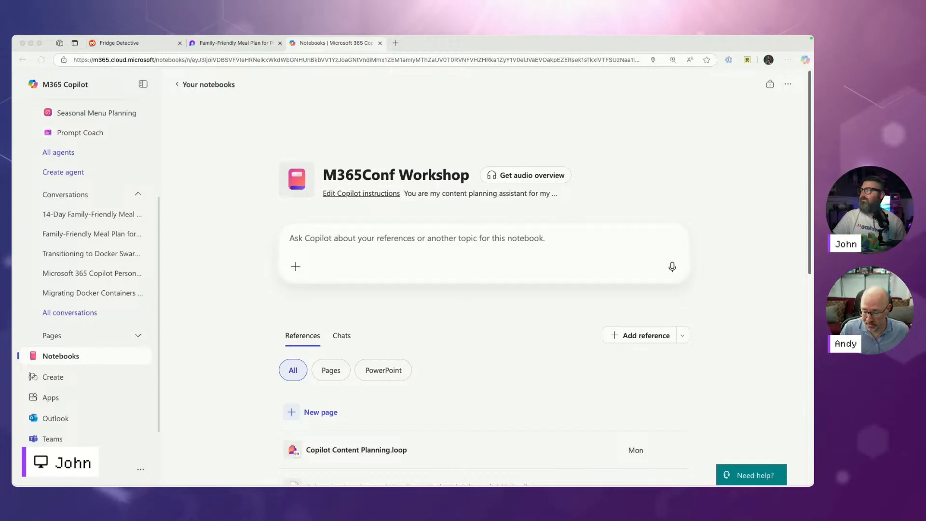
{"action": "left_click_drag", "start_coordinate": [13, 89], "coordinate": [491, 44]}
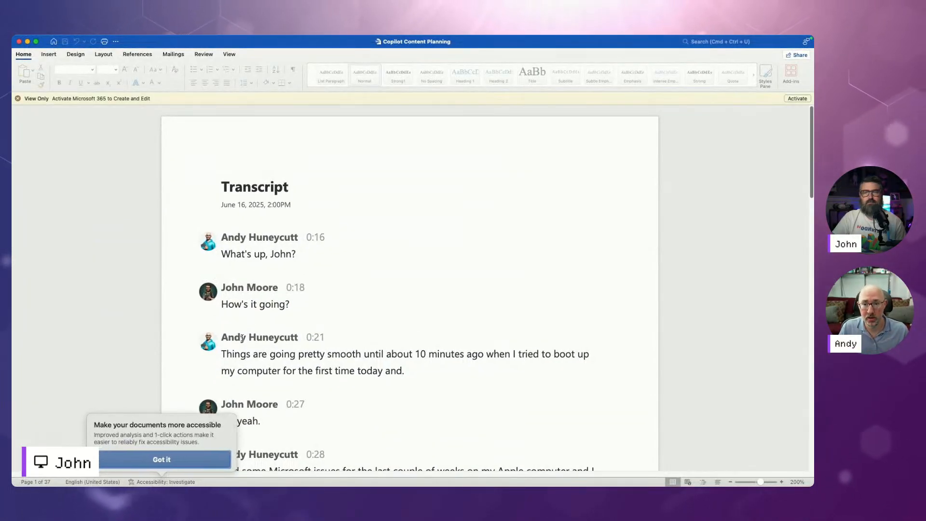
{"action": "left_click", "coordinate": [194, 456]}
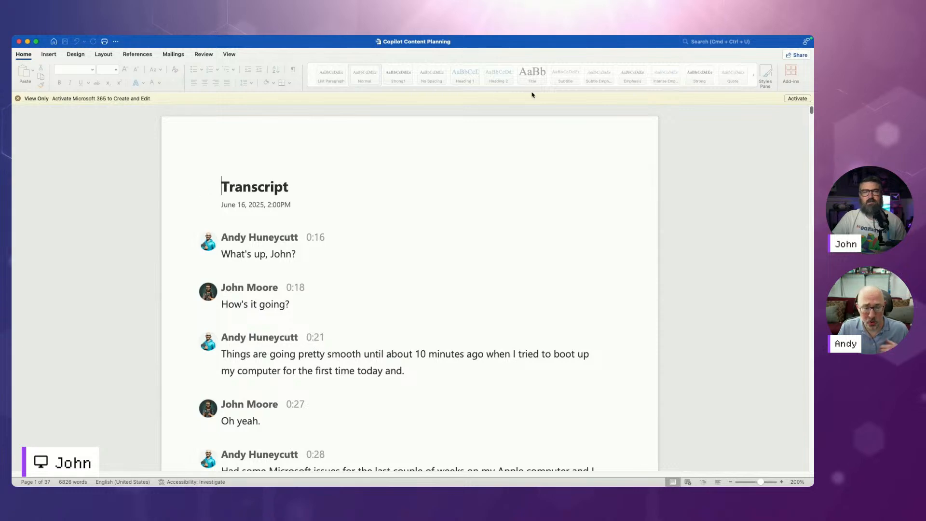
Step: Return to the Teams recap of the Copilot Content Planning meeting and show the transcript's download formats
{"action": "key", "text": "ctrl+Up"}
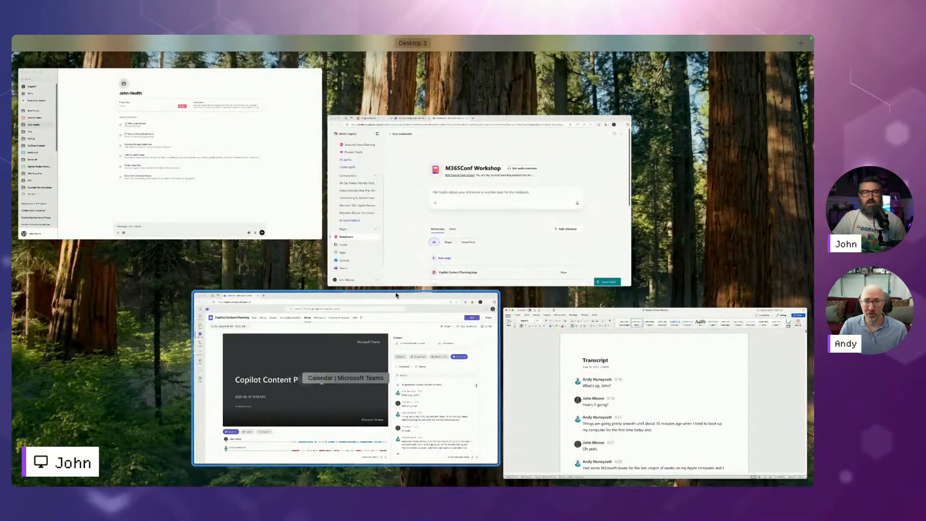
{"action": "left_click", "coordinate": [361, 344]}
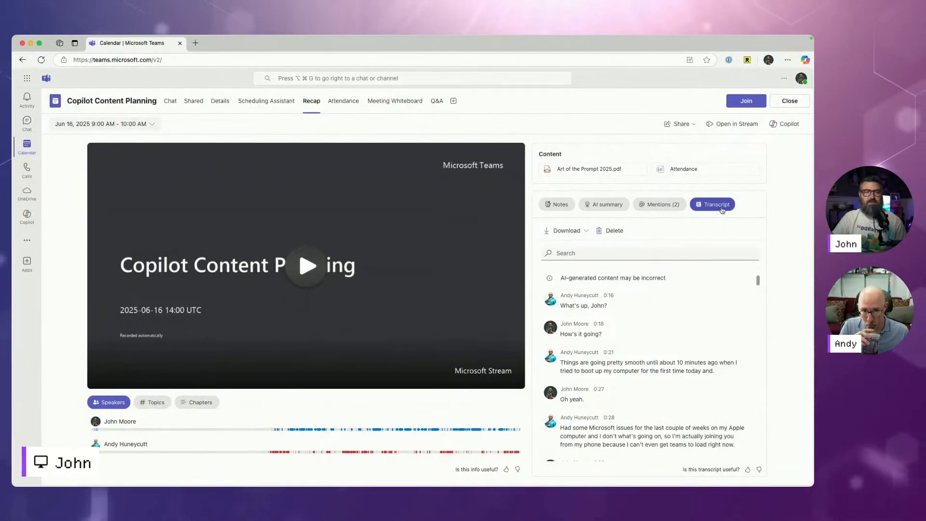
{"action": "left_click", "coordinate": [567, 232]}
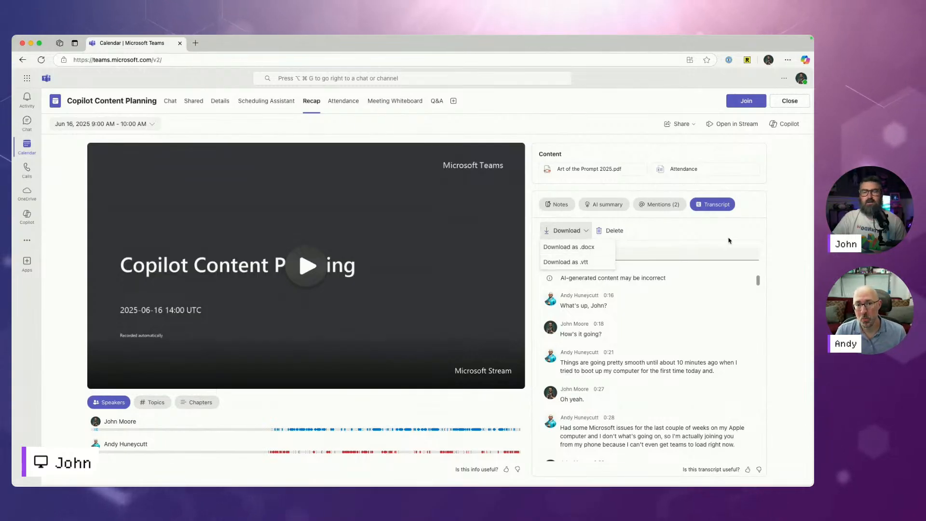
Step: Switch between the open windows and bring up the Copilot Content Planning transcript in Word
{"action": "key", "text": "ctrl+Up"}
{"action": "left_click", "coordinate": [458, 214]}
{"action": "key", "text": "ctrl+Up"}
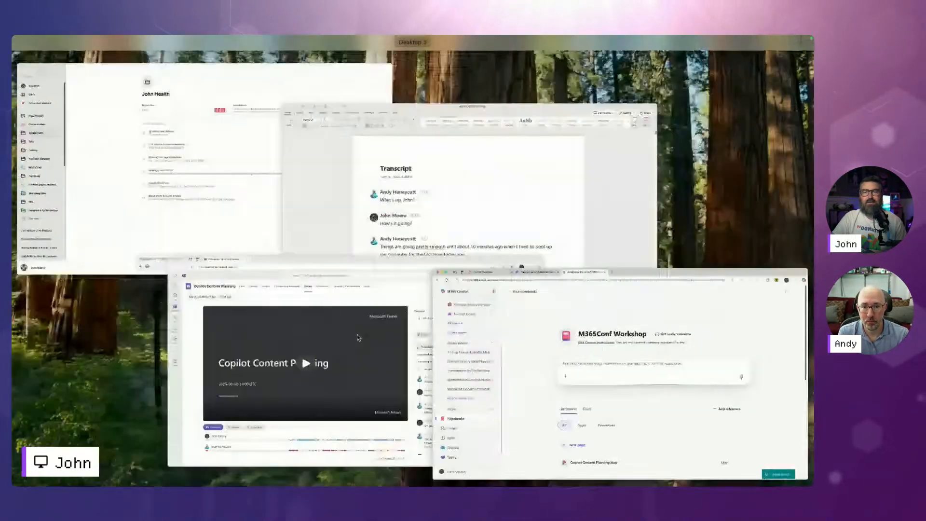
{"action": "left_click", "coordinate": [357, 334]}
{"action": "key", "text": "ctrl+Up"}
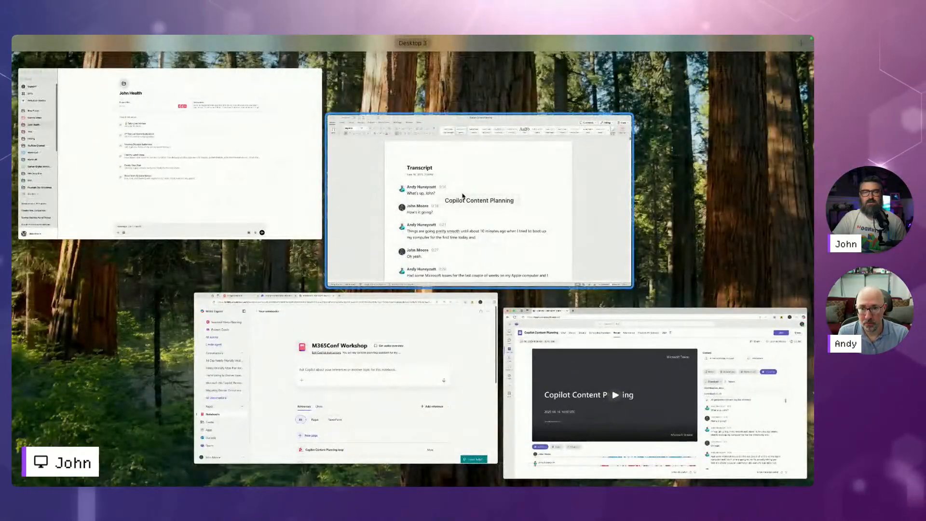
{"action": "left_click", "coordinate": [459, 200]}
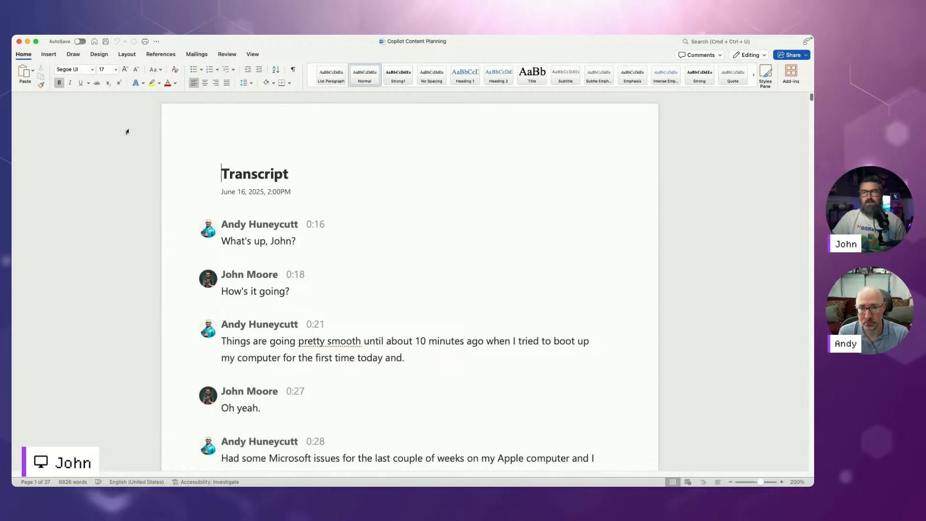
Step: Upload Copilot Content Planning.docx from Downloads as a reference in the M365Conf Workshop notebook and check the reference list
{"action": "key", "text": "ctrl+Up"}
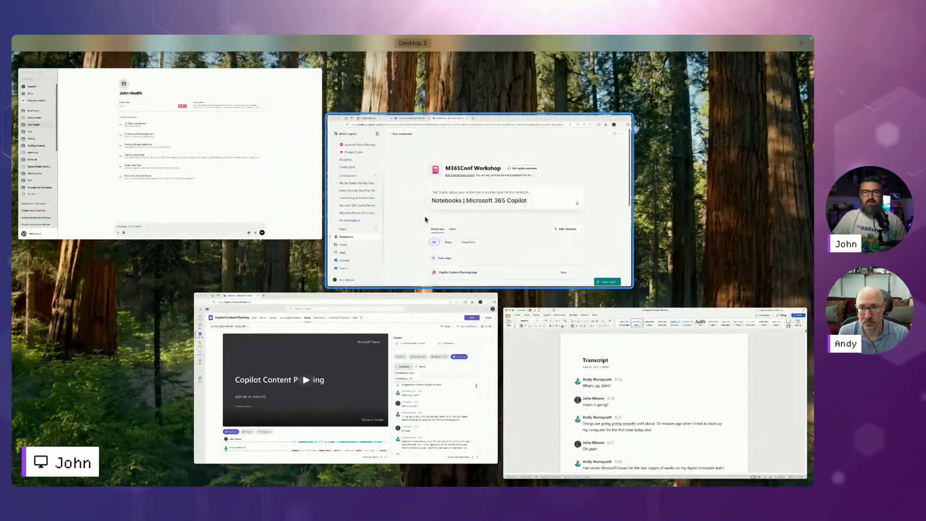
{"action": "left_click", "coordinate": [621, 294]}
{"action": "left_click", "coordinate": [682, 335]}
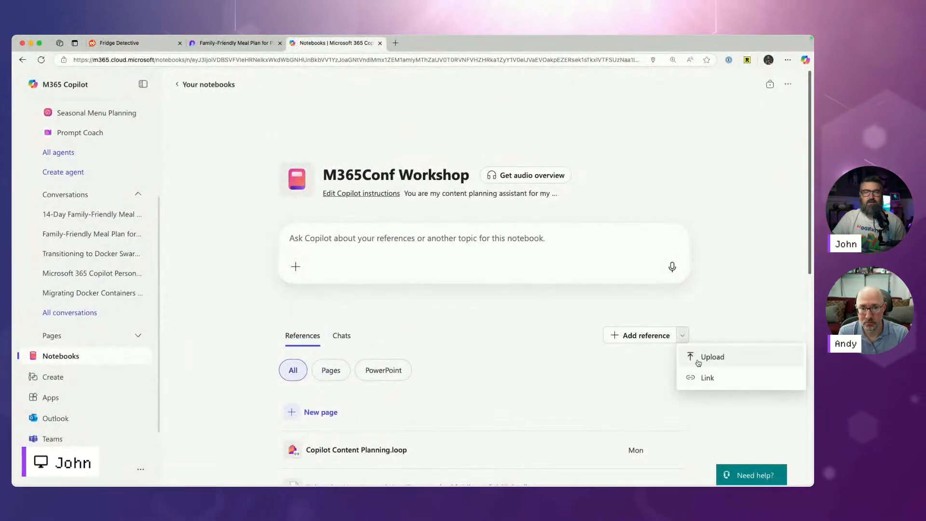
{"action": "left_click", "coordinate": [694, 357]}
{"action": "left_click", "coordinate": [346, 174]}
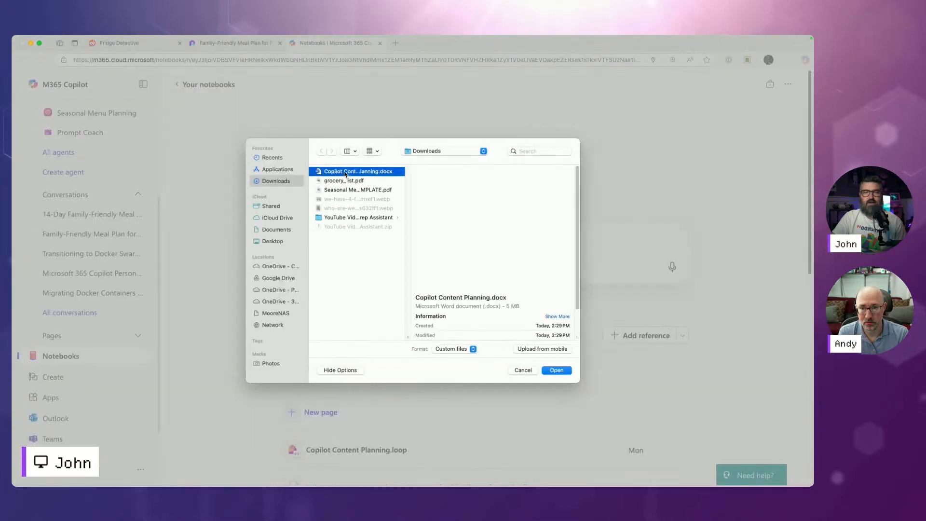
{"action": "key", "text": "Return"}
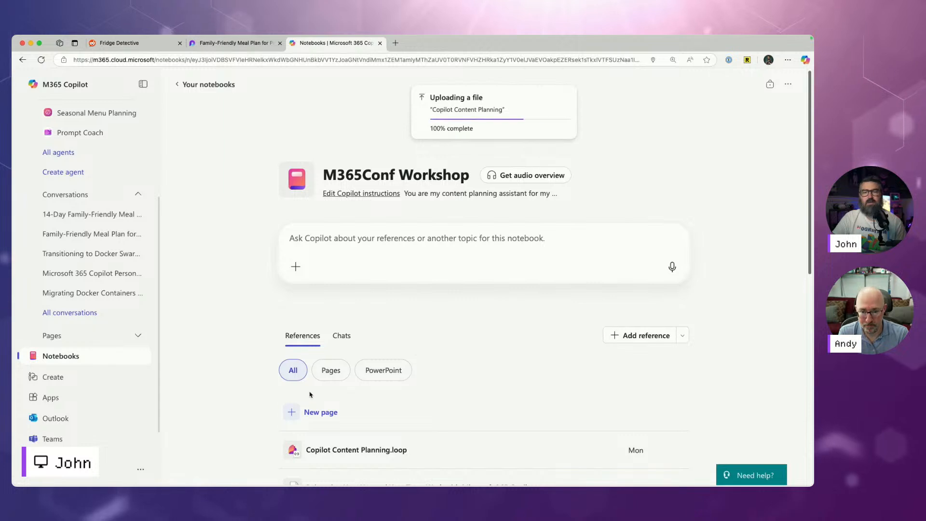
{"action": "scroll", "coordinate": [231, 361], "scroll_direction": "down", "scroll_amount": 4}
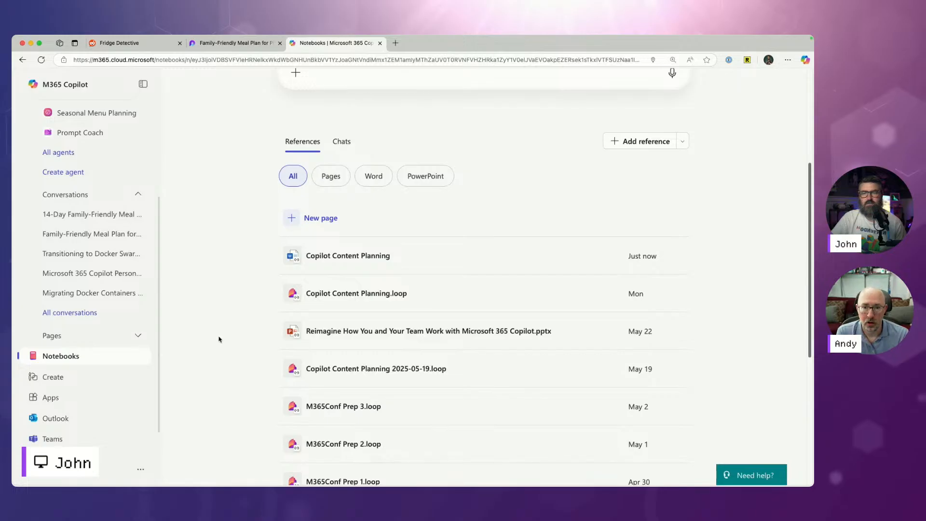
Step: Go back to the Teams recap of the Copilot Content Planning meeting and open Copilot beside it
{"action": "key", "text": "ctrl+Up"}
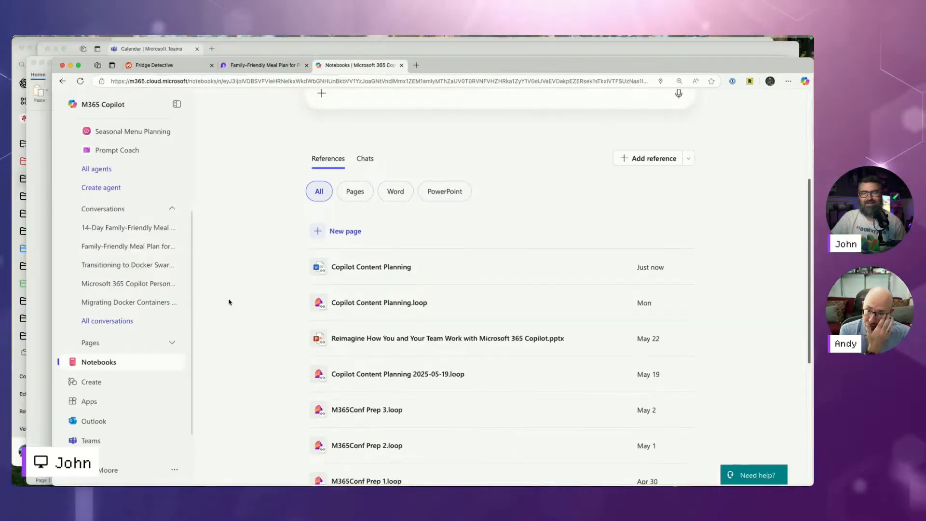
{"action": "left_click", "coordinate": [379, 123]}
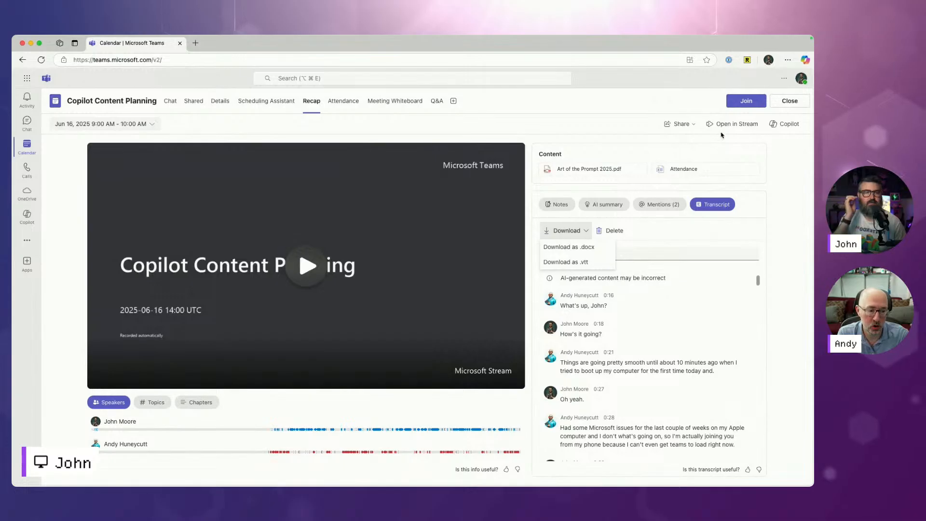
{"action": "left_click", "coordinate": [775, 125]}
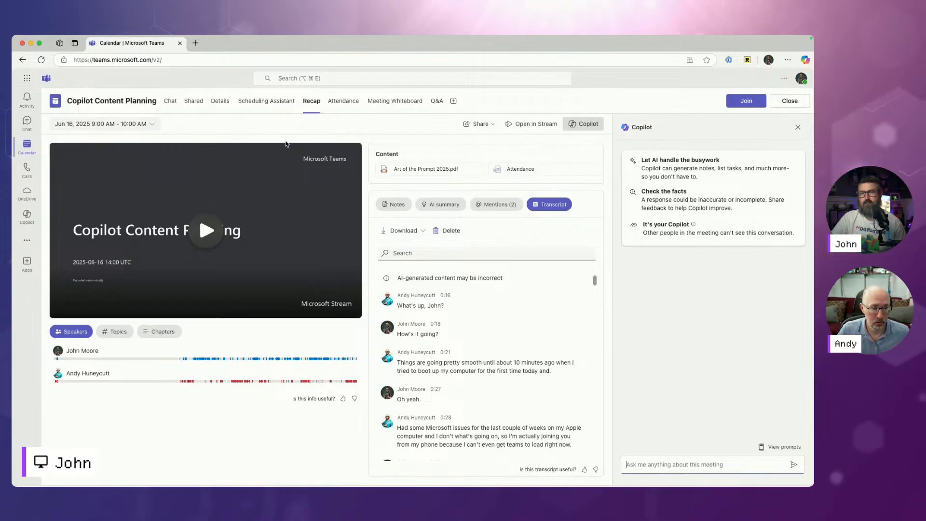
Step: Show the meeting's notes in the recap and read through the agenda, decisions and discussion topics
{"action": "left_click", "coordinate": [395, 208]}
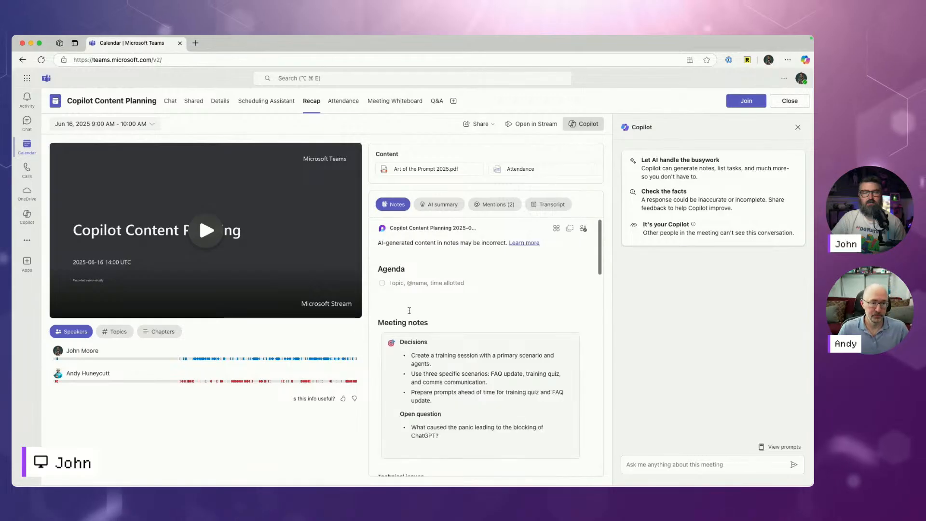
{"action": "scroll", "coordinate": [451, 309], "scroll_direction": "down", "scroll_amount": 1}
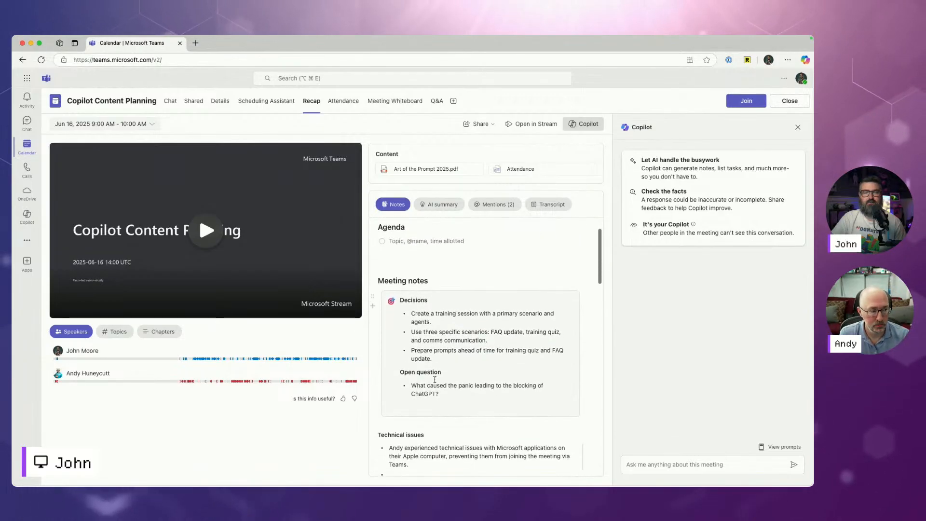
{"action": "scroll", "coordinate": [453, 328], "scroll_direction": "down", "scroll_amount": 4}
{"action": "scroll", "coordinate": [446, 348], "scroll_direction": "up", "scroll_amount": 2}
{"action": "scroll", "coordinate": [446, 348], "scroll_direction": "up", "scroll_amount": 3}
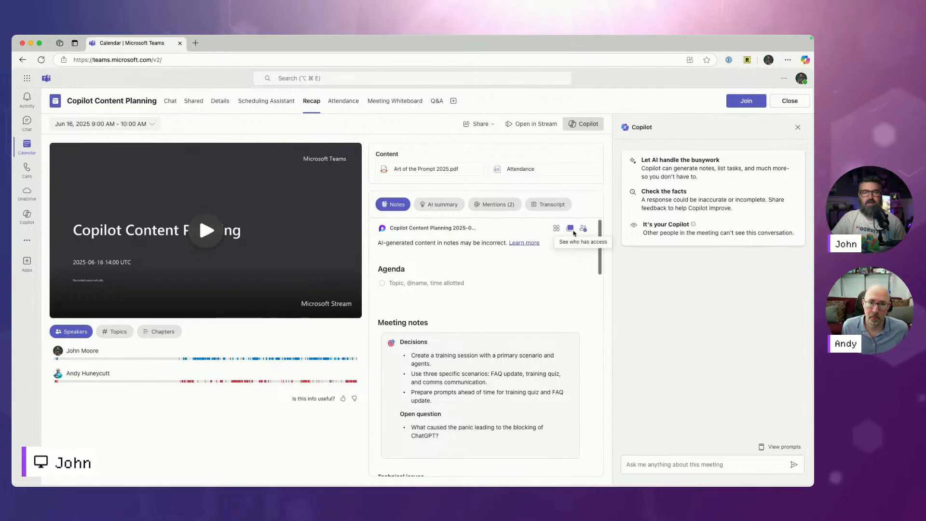
Step: Open the Copilot Content Planning 2025-06-16 meeting notes in Loop and look through the page's workspace and export options
{"action": "left_click", "coordinate": [431, 228]}
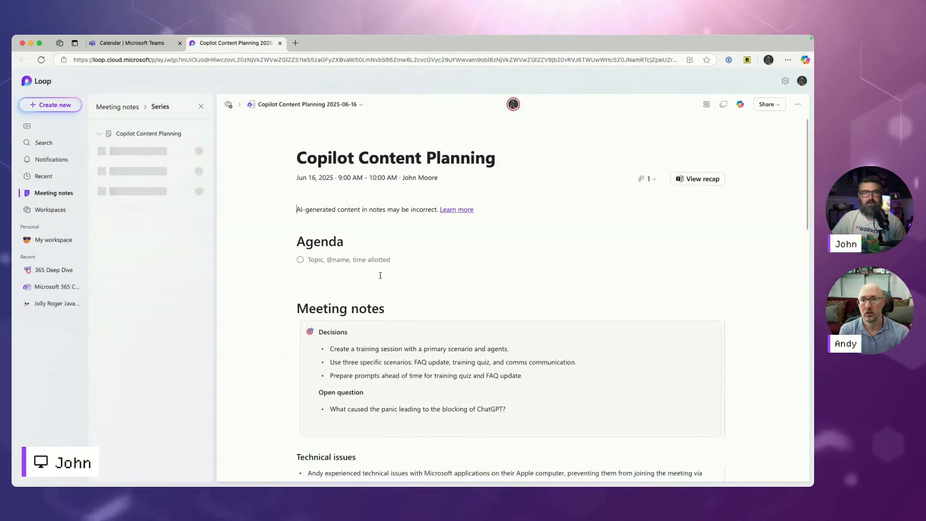
{"action": "left_click", "coordinate": [798, 105]}
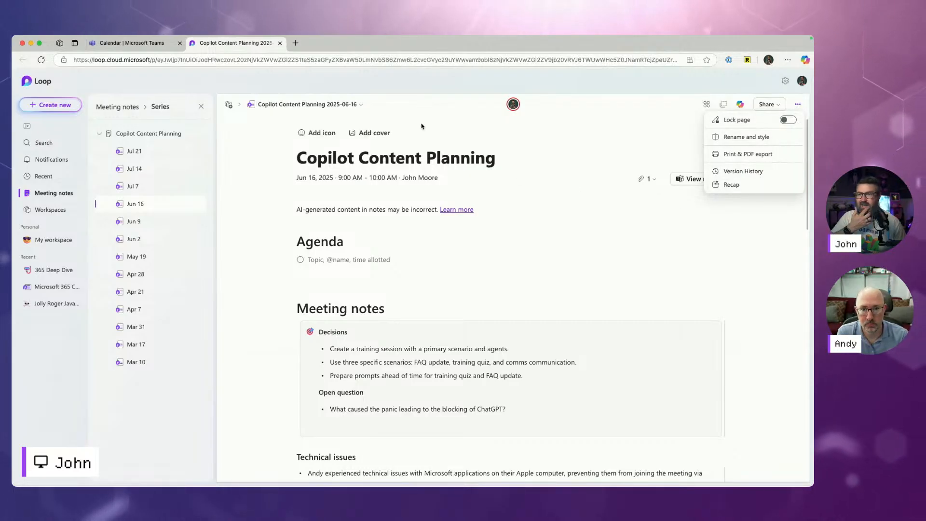
{"action": "left_click", "coordinate": [230, 105]}
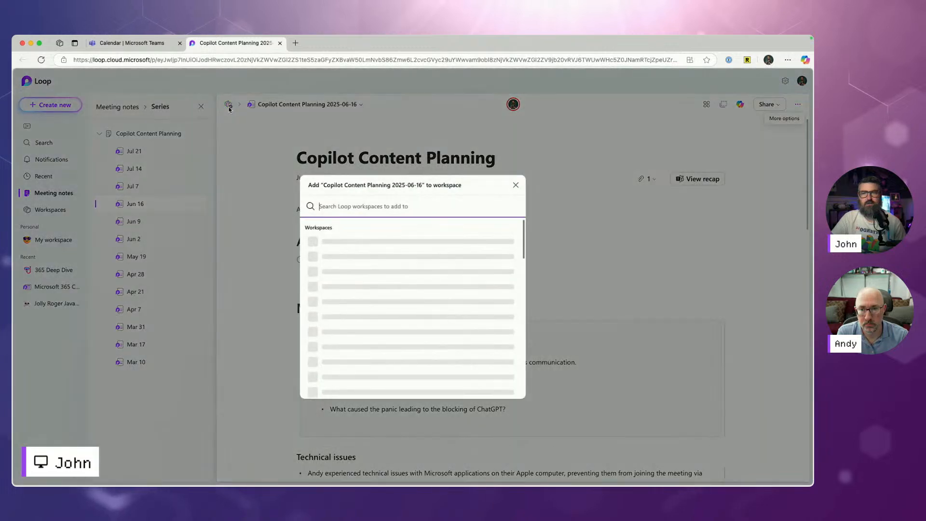
{"action": "left_click", "coordinate": [516, 188]}
{"action": "left_click", "coordinate": [795, 106]}
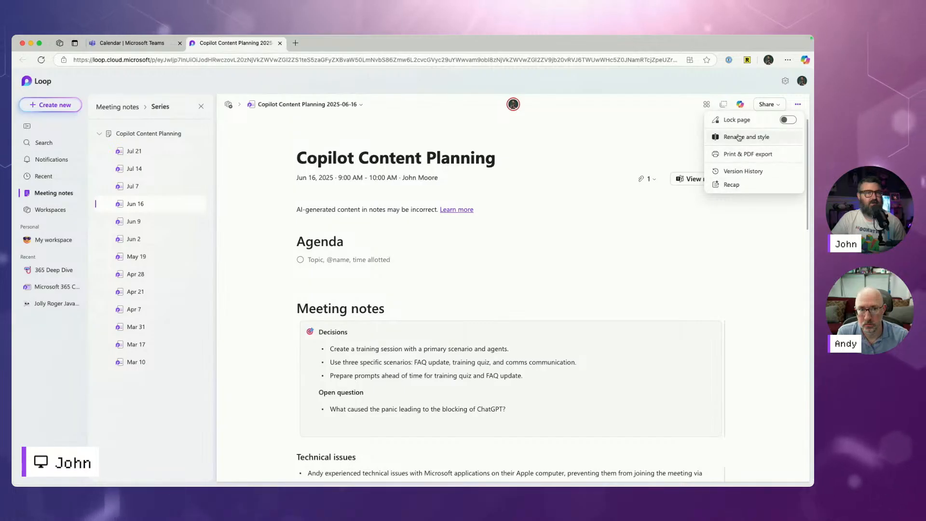
{"action": "left_click", "coordinate": [599, 136]}
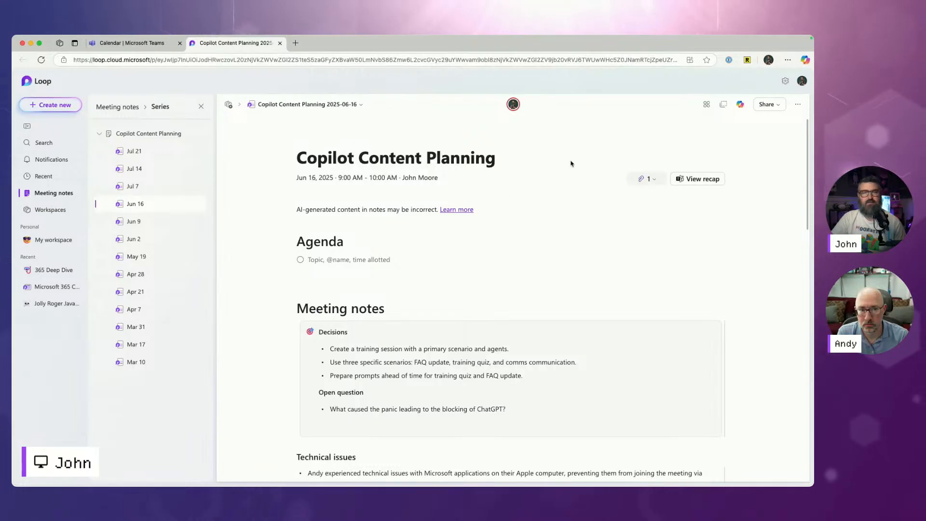
Step: Return to the M365Conf Workshop notebook and search for "copilot planning" among the files to add as references
{"action": "left_click", "coordinate": [115, 43]}
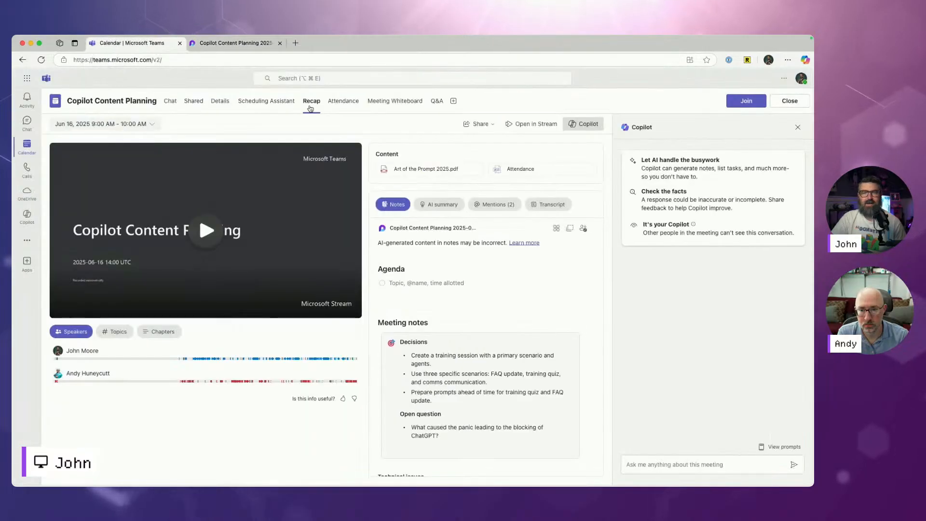
{"action": "key", "text": "ctrl+Up"}
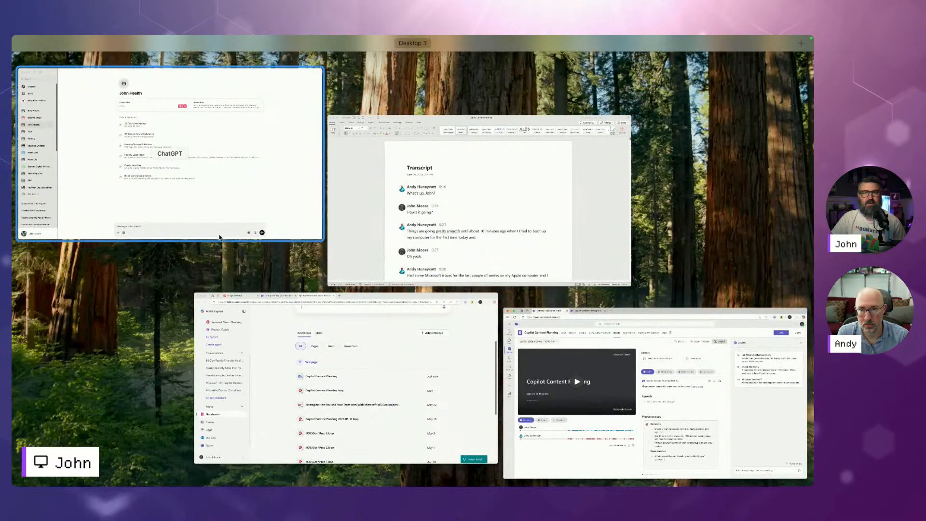
{"action": "left_click", "coordinate": [341, 372]}
{"action": "left_click", "coordinate": [633, 150]}
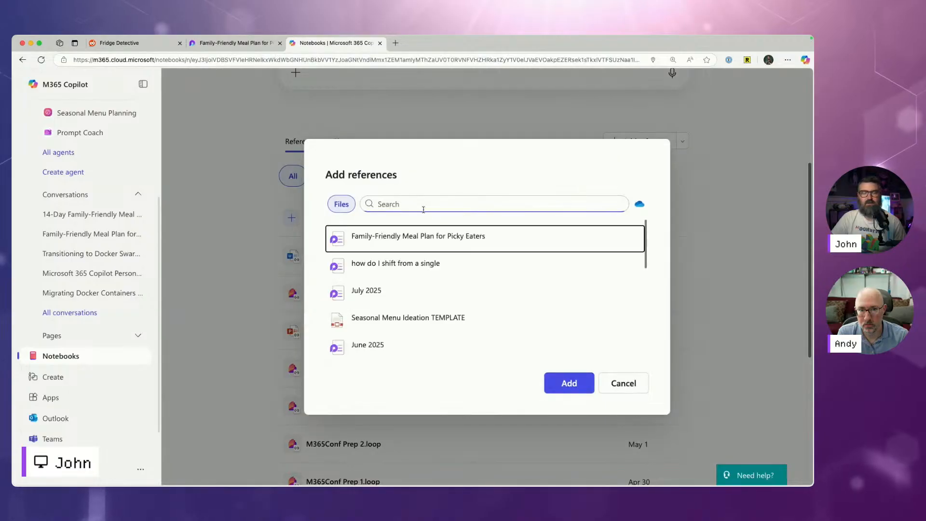
{"action": "type", "text": "copilot planning"}
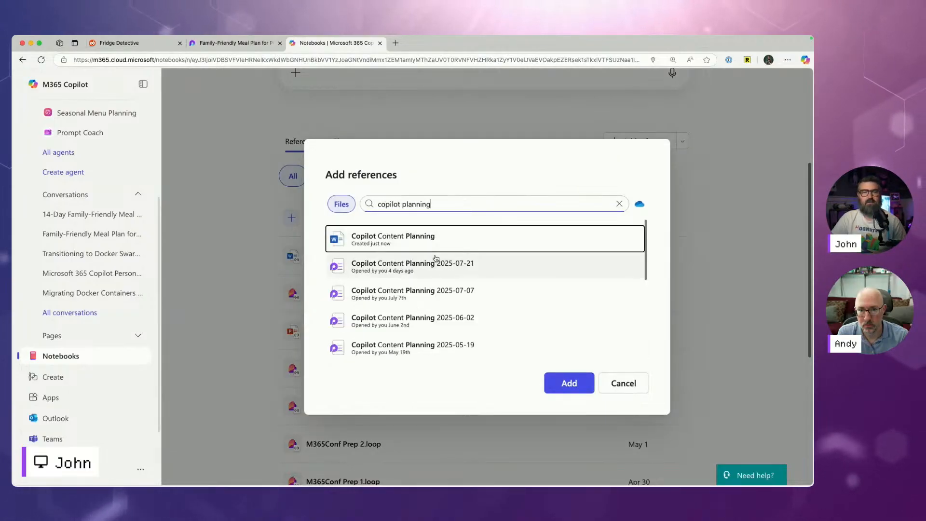
{"action": "scroll", "coordinate": [424, 297], "scroll_direction": "down", "scroll_amount": 1}
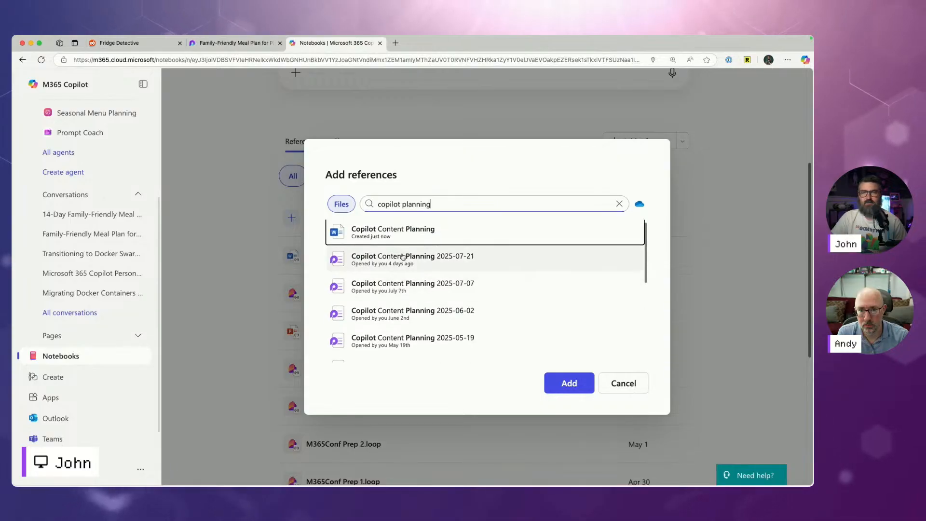
Step: Check the meeting date in the Teams recap and come back to the notebook's reference search
{"action": "key", "text": "ctrl+Up"}
{"action": "left_click", "coordinate": [311, 369]}
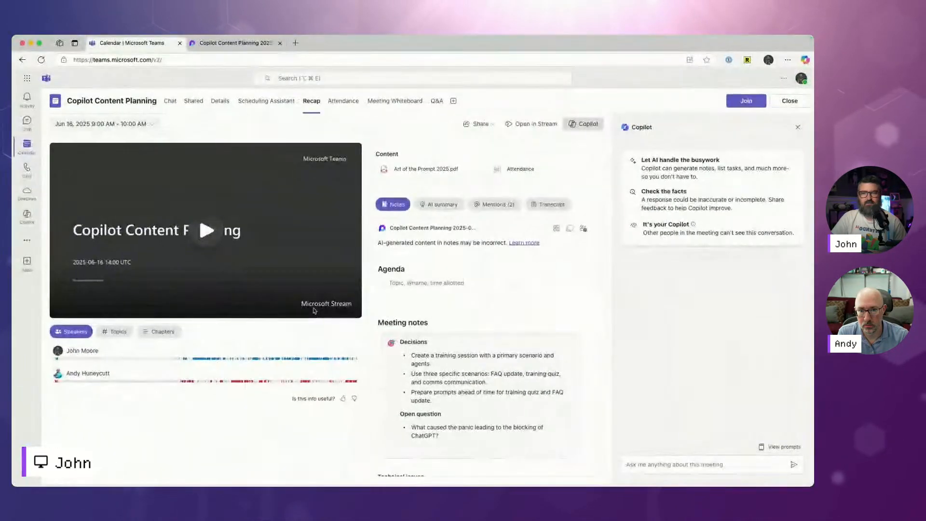
{"action": "key", "text": "ctrl+Up"}
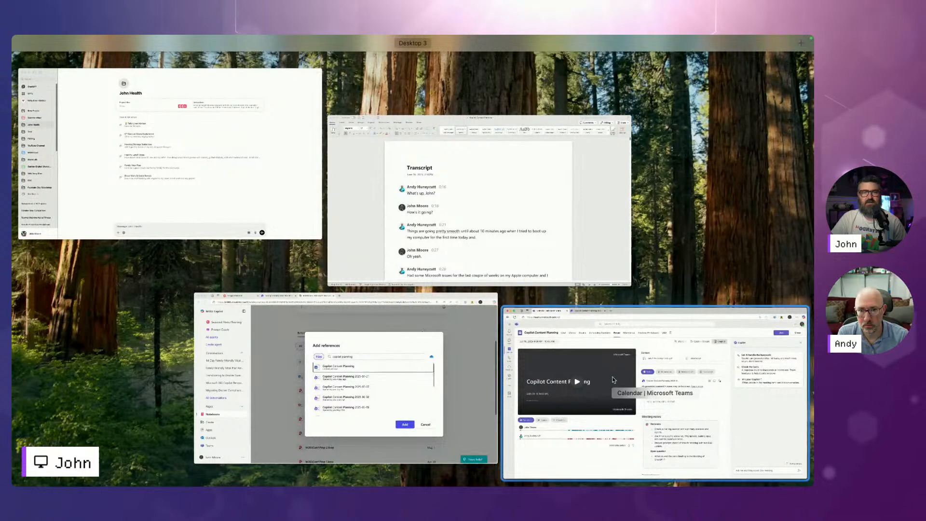
{"action": "left_click", "coordinate": [390, 367]}
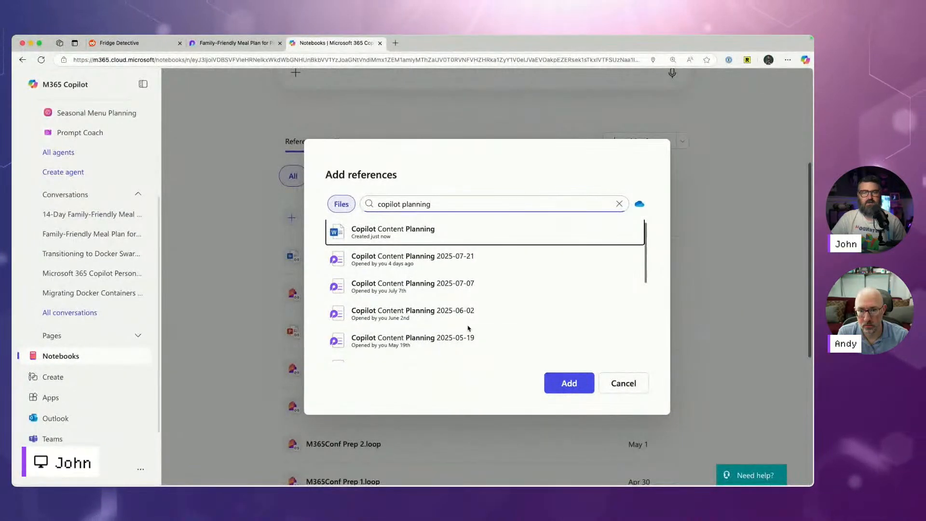
Step: Add the Copilot Content Planning 2025-06-16 Loop notes as a notebook reference and look over the reference list
{"action": "scroll", "coordinate": [468, 328], "scroll_direction": "down", "scroll_amount": 3}
{"action": "scroll", "coordinate": [468, 328], "scroll_direction": "down", "scroll_amount": 1}
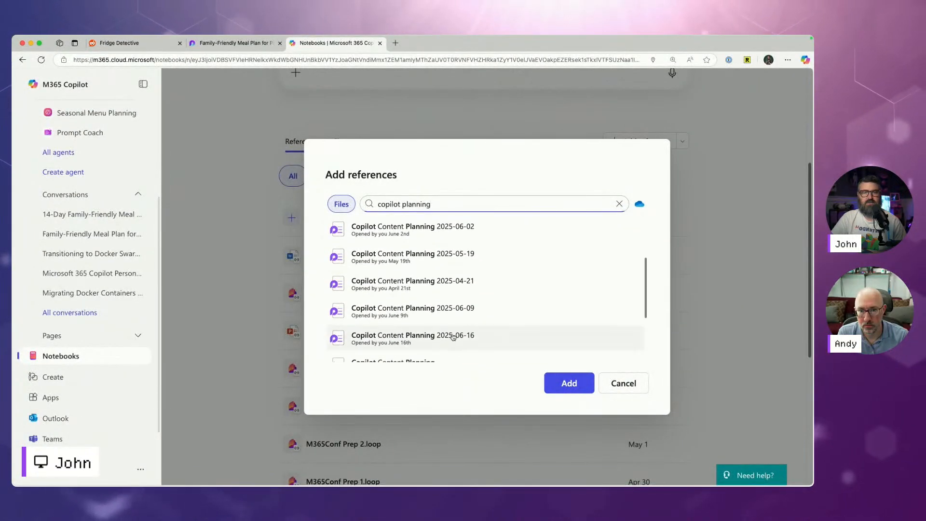
{"action": "left_click", "coordinate": [461, 335]}
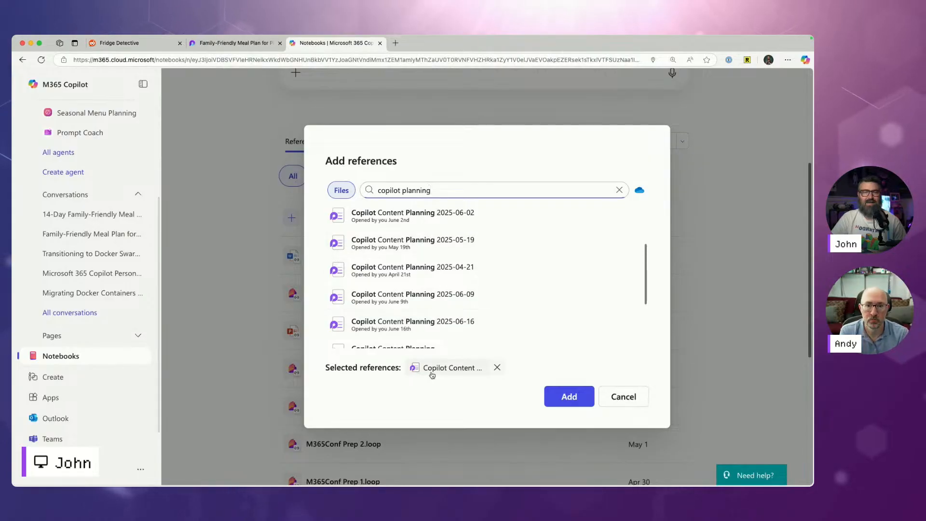
{"action": "left_click", "coordinate": [570, 396]}
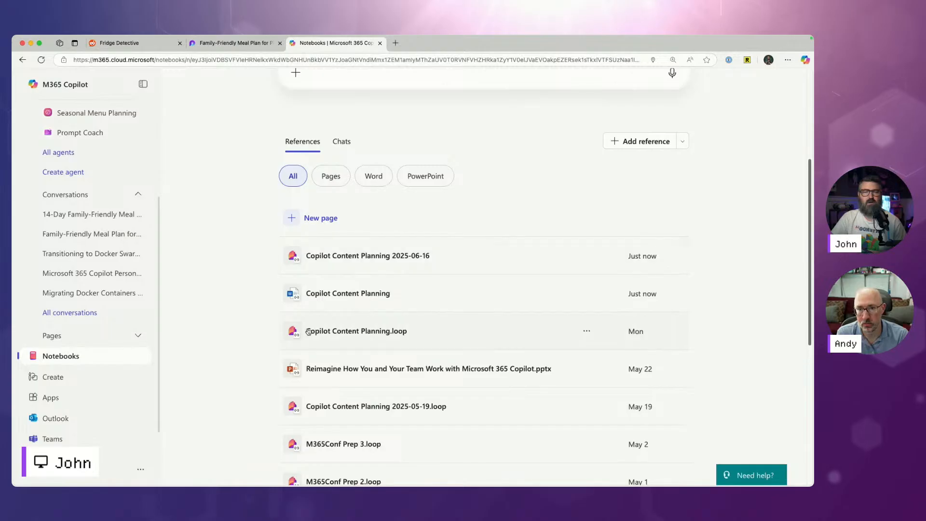
{"action": "scroll", "coordinate": [234, 344], "scroll_direction": "down", "scroll_amount": 3}
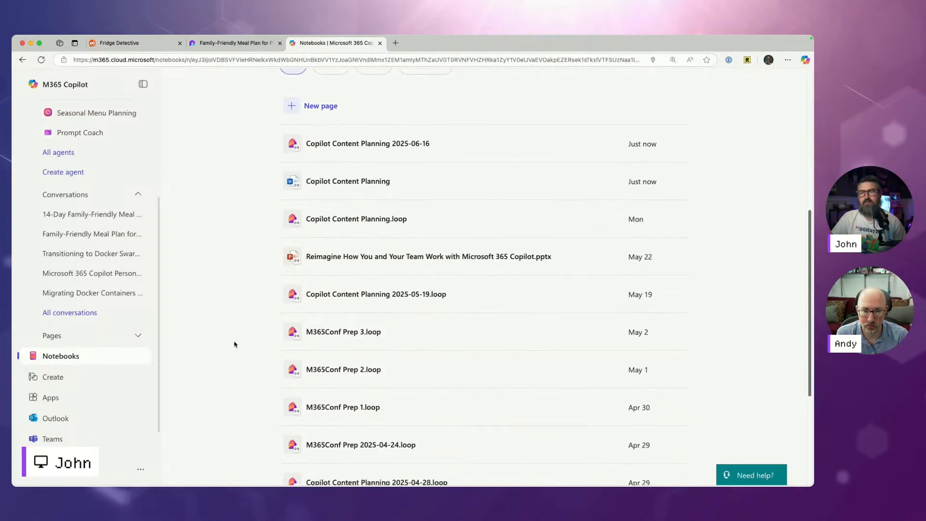
{"action": "scroll", "coordinate": [235, 344], "scroll_direction": "up", "scroll_amount": 1}
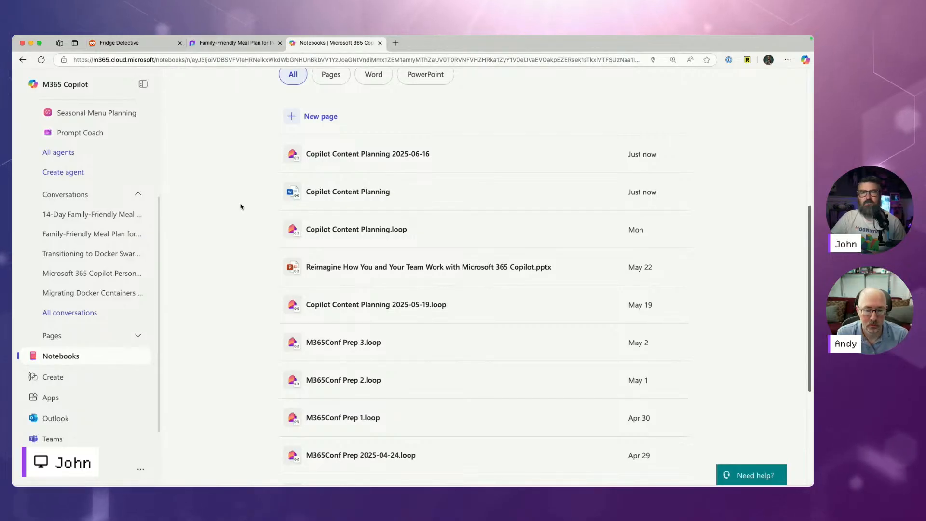
Step: Close the Teams recap and the Loop notes pages and go back to the M365Conf Workshop notebook
{"action": "key", "text": "ctrl+Up"}
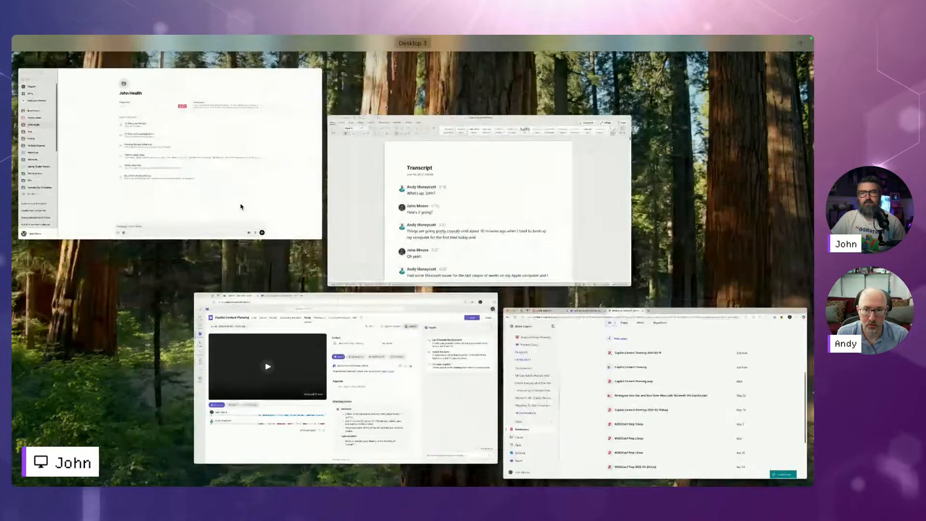
{"action": "left_click", "coordinate": [301, 365]}
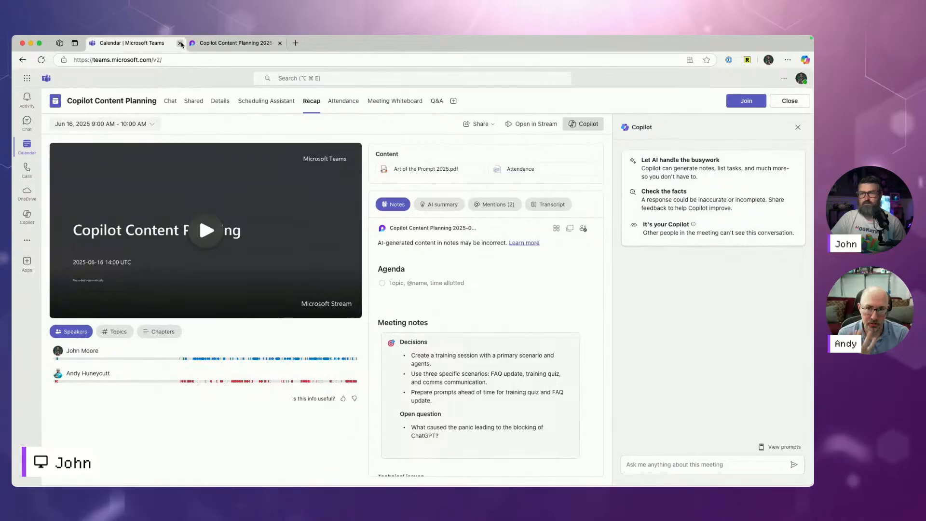
{"action": "left_click", "coordinate": [182, 43]}
{"action": "left_click", "coordinate": [182, 44]}
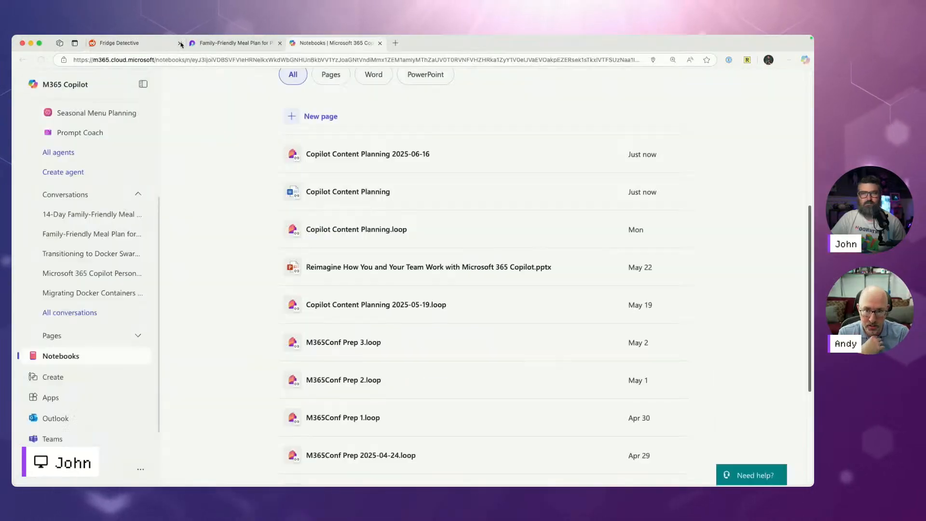
{"action": "scroll", "coordinate": [254, 237], "scroll_direction": "up", "scroll_amount": 6}
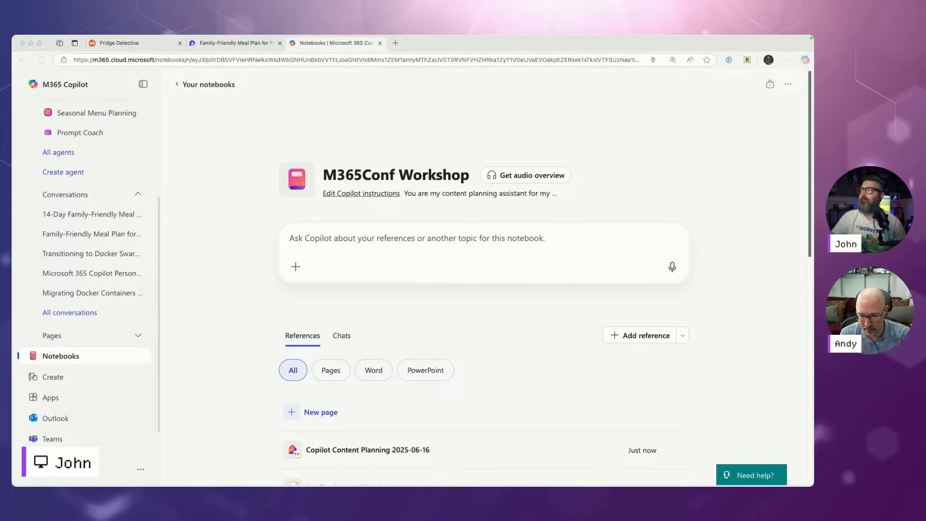
Step: Switch to the Microsoft 365 Roadmap and read the entry about Copilot in Teams generating audio overviews of meetings
{"action": "left_click_drag", "start_coordinate": [11, 181], "coordinate": [247, 44]}
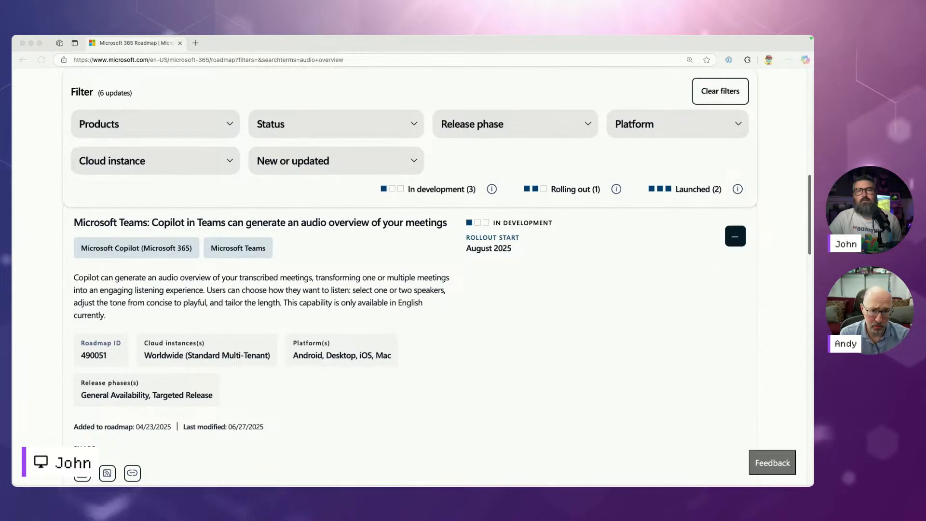
{"action": "scroll", "coordinate": [244, 119], "scroll_direction": "up", "scroll_amount": 2}
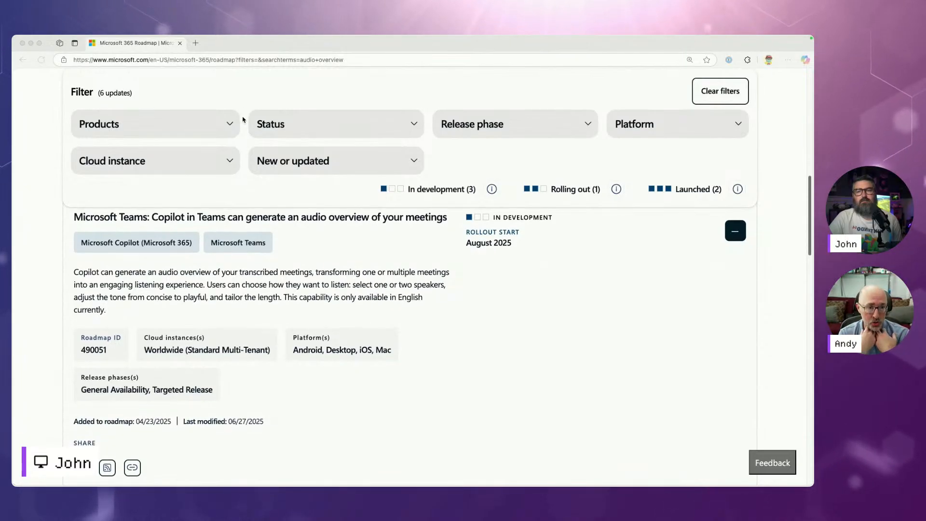
{"action": "scroll", "coordinate": [244, 119], "scroll_direction": "down", "scroll_amount": 1}
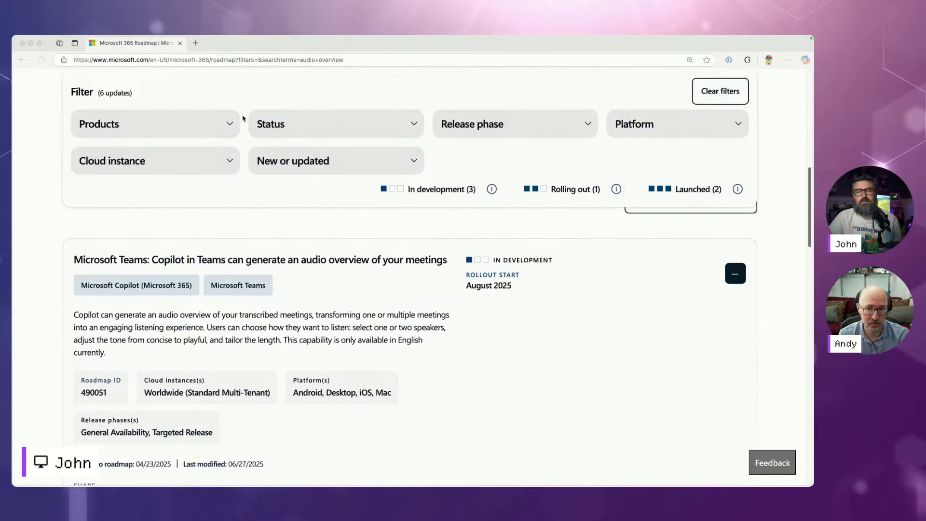
{"action": "scroll", "coordinate": [233, 116], "scroll_direction": "down", "scroll_amount": 1}
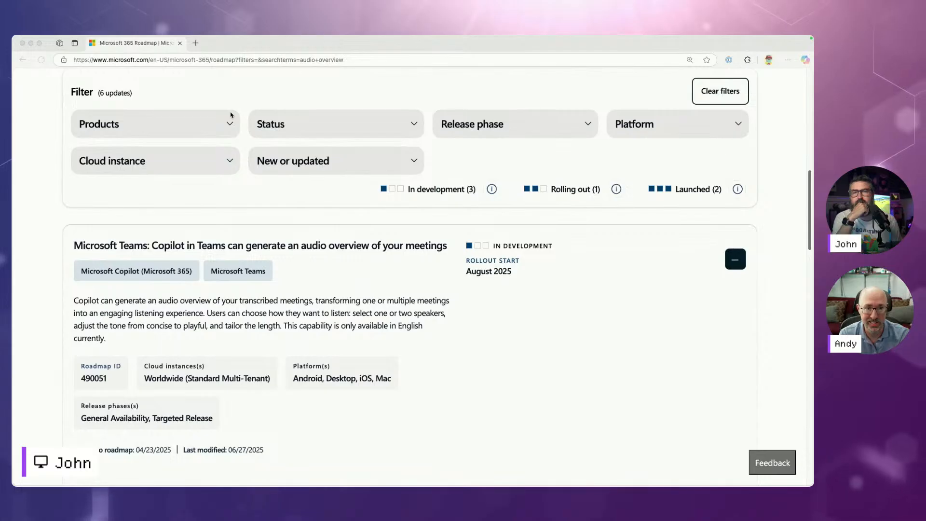
{"action": "scroll", "coordinate": [231, 116], "scroll_direction": "down", "scroll_amount": 1}
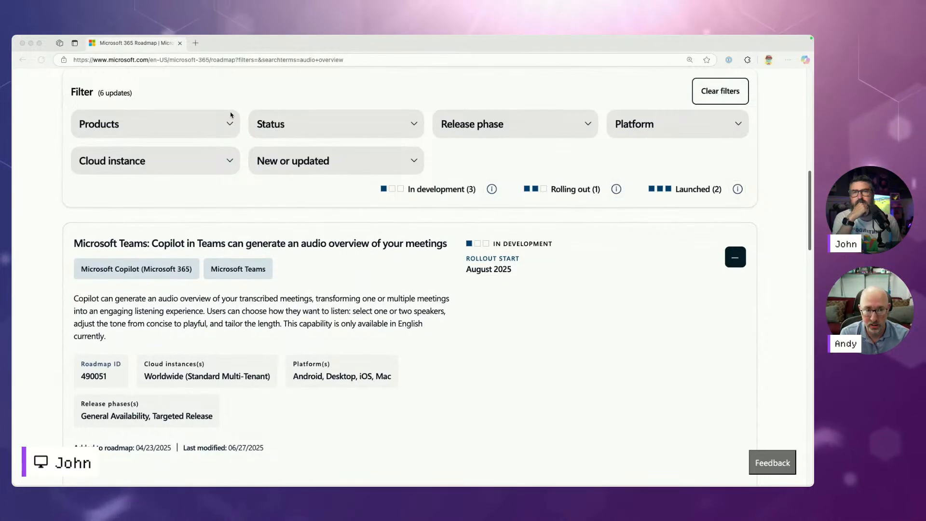
{"action": "scroll", "coordinate": [231, 116], "scroll_direction": "down", "scroll_amount": 2}
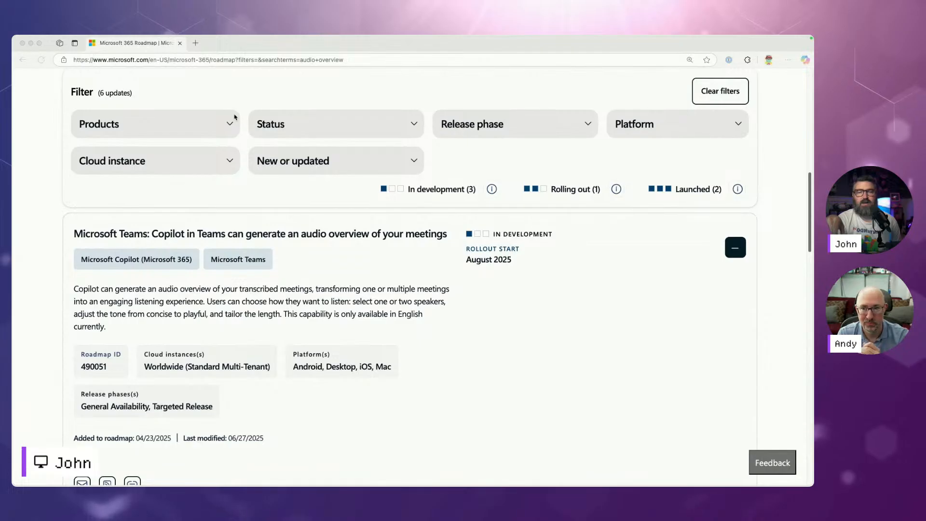
Step: Highlight the audio overview entry's title, rollout start and description together, then clear the selection
{"action": "left_click", "coordinate": [155, 236]}
{"action": "left_click", "coordinate": [295, 236]}
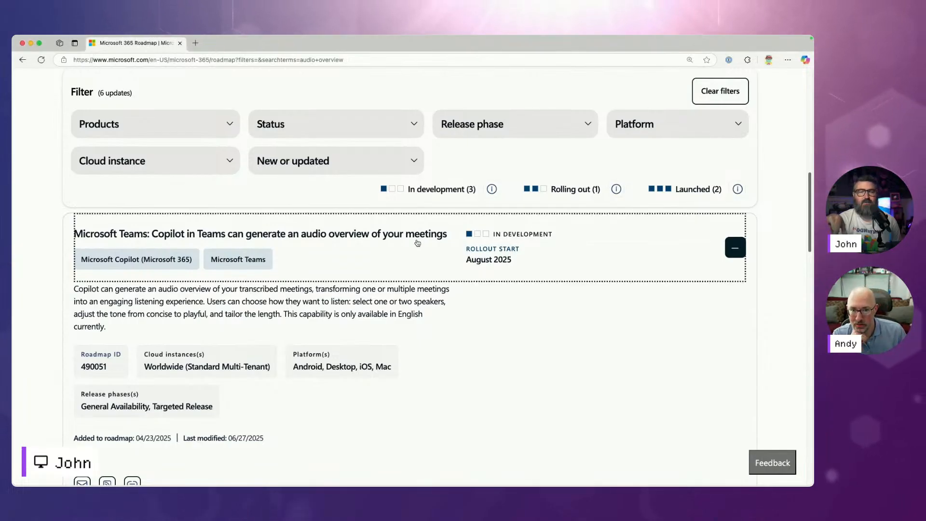
{"action": "left_click_drag", "start_coordinate": [440, 245], "coordinate": [419, 326]}
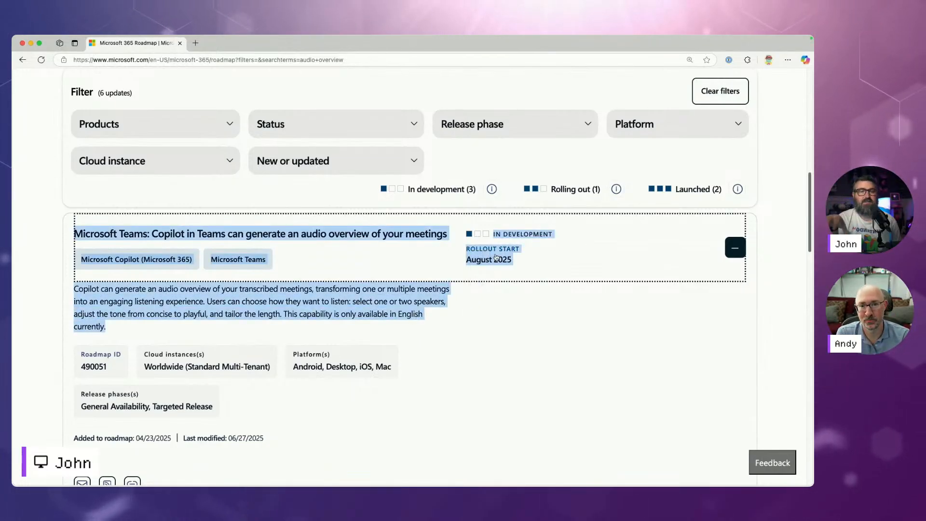
{"action": "left_click", "coordinate": [430, 312]}
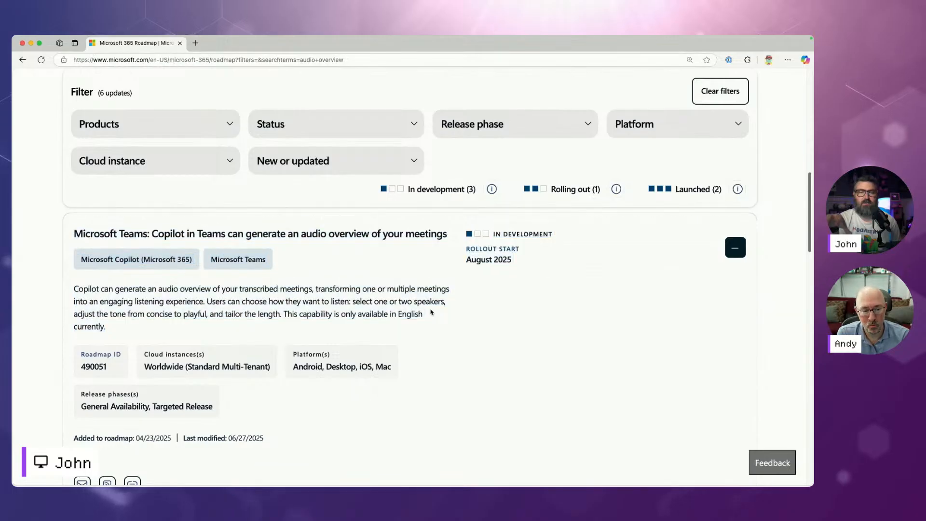
Step: Go through the entry's description, highlighting the passages on transcribed meetings, listening experience and choice of one or two speakers
{"action": "left_click_drag", "start_coordinate": [396, 327], "coordinate": [75, 290]}
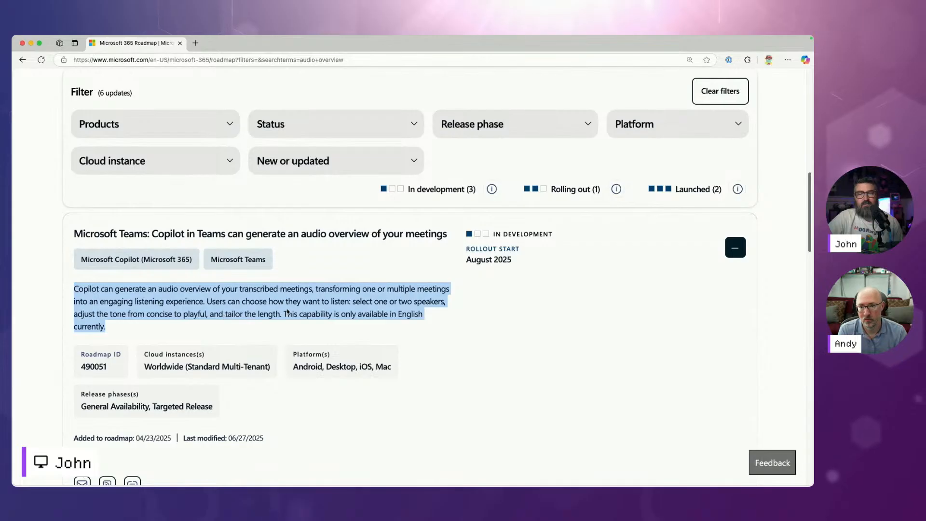
{"action": "left_click", "coordinate": [204, 290]}
{"action": "left_click_drag", "start_coordinate": [207, 301], "coordinate": [426, 302]}
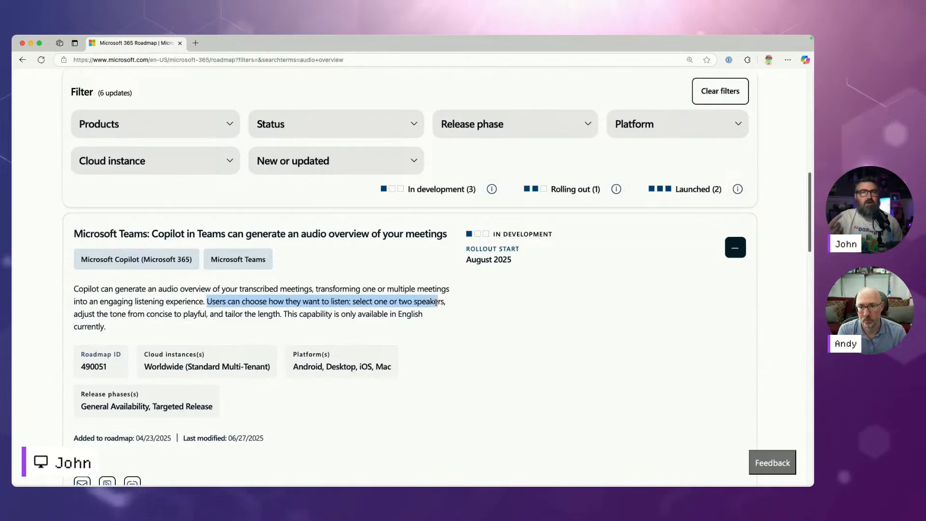
{"action": "left_click_drag", "start_coordinate": [437, 302], "coordinate": [438, 302]}
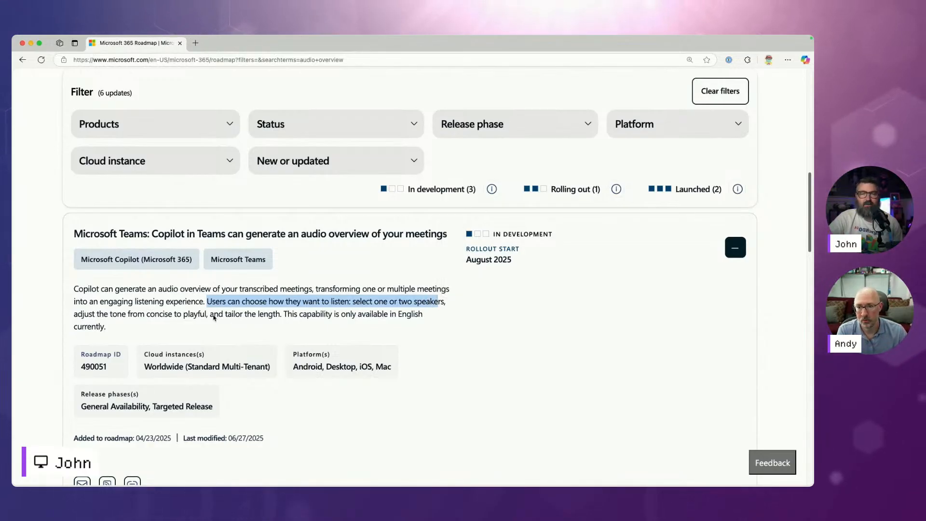
{"action": "left_click", "coordinate": [206, 314]}
{"action": "left_click_drag", "start_coordinate": [159, 289], "coordinate": [298, 303]}
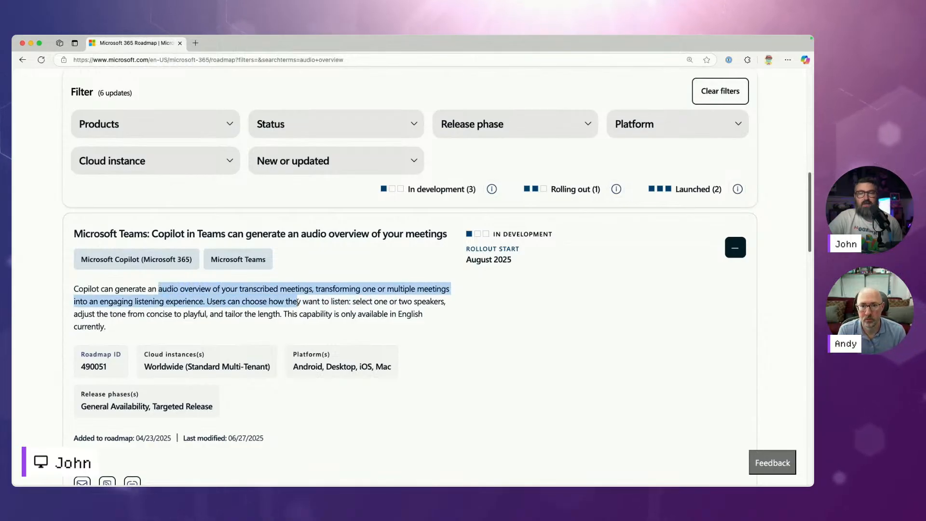
Step: Clear the highlight in the roadmap entry's description and close the Microsoft 365 Roadmap to return to the M365Conf Workshop notebook
{"action": "left_click_drag", "start_coordinate": [206, 304], "coordinate": [207, 306]}
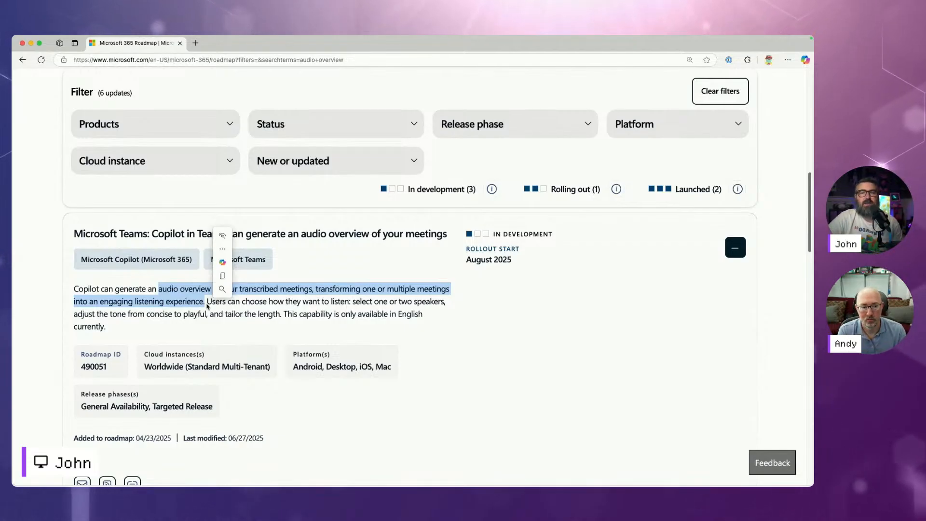
{"action": "left_click", "coordinate": [320, 314]}
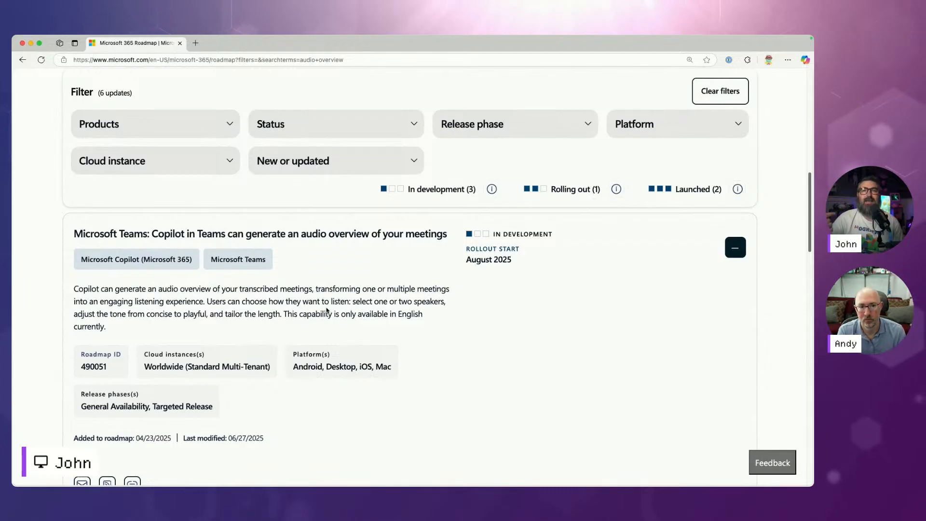
{"action": "left_click", "coordinate": [180, 43]}
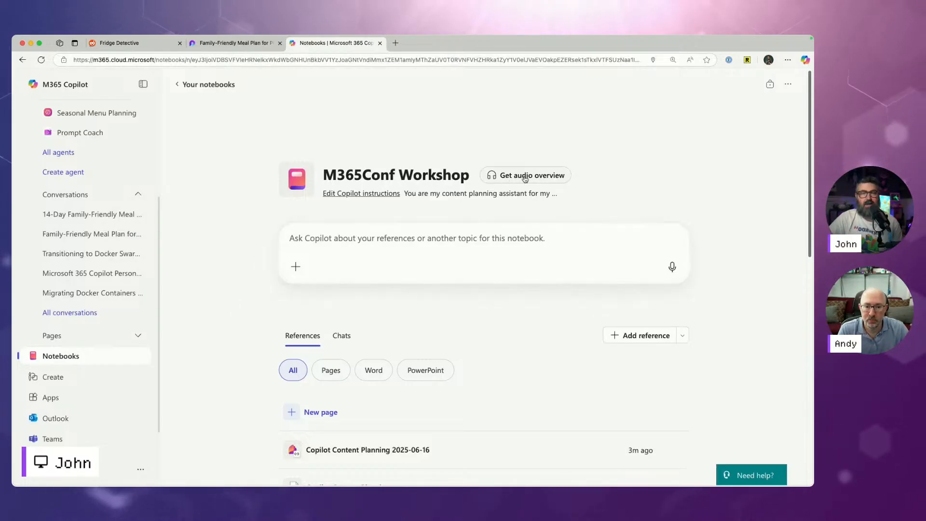
Step: Point out the audio overview option and generate an audio overview of the M365Conf Workshop notebook
{"action": "key", "text": "F1"}
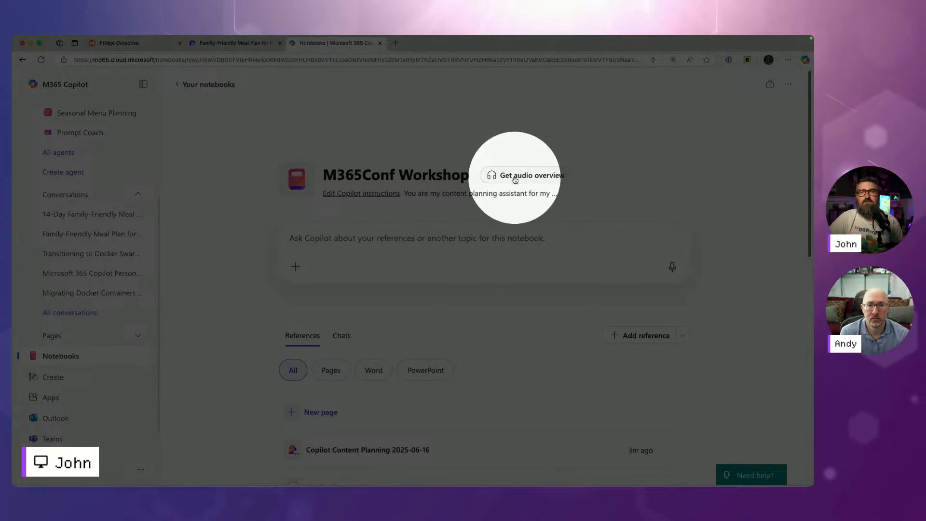
{"action": "key", "text": "F1"}
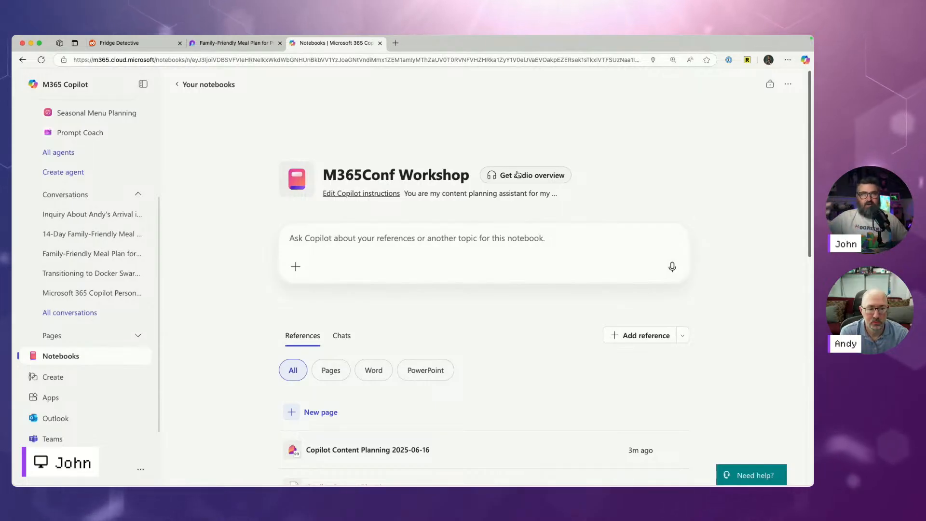
{"action": "left_click", "coordinate": [518, 175]}
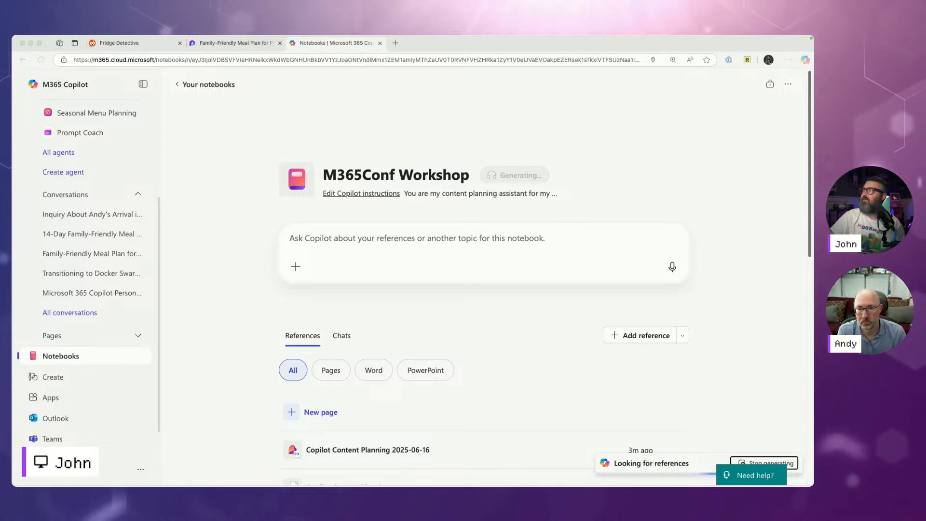
Step: Bring the Wave Link mixer into view and add Microsoft Edge to the SFX channel's audio inputs
{"action": "left_click_drag", "start_coordinate": [13, 48], "coordinate": [517, 130]}
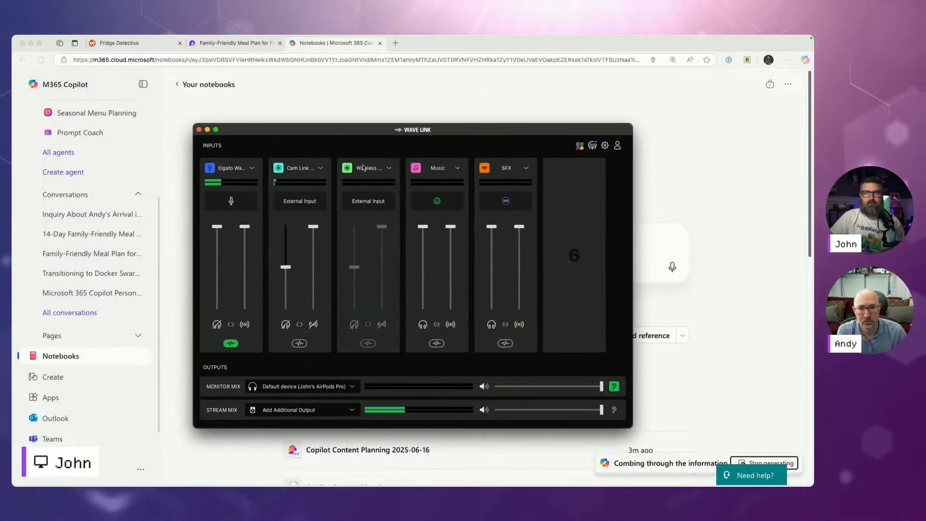
{"action": "mouse_move", "coordinate": [550, 177]}
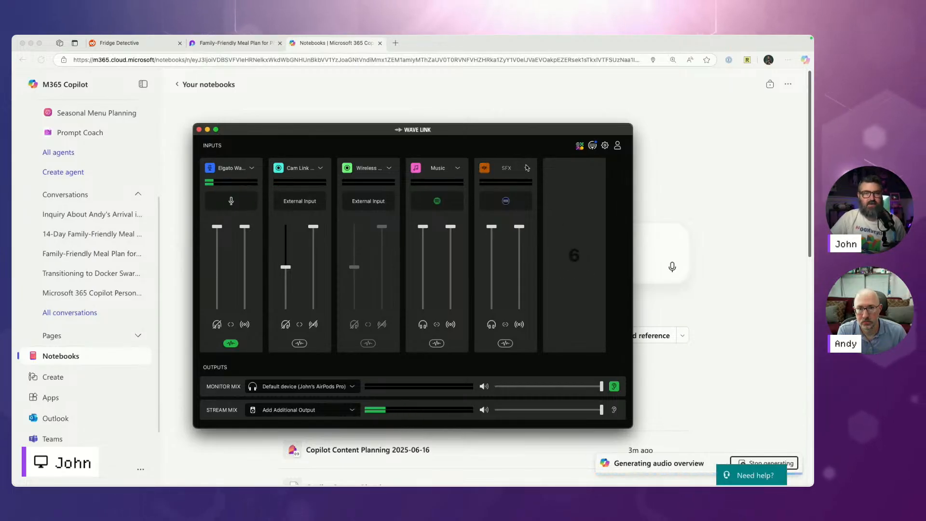
{"action": "left_click", "coordinate": [527, 168]}
{"action": "scroll", "coordinate": [504, 249], "scroll_direction": "down", "scroll_amount": 1}
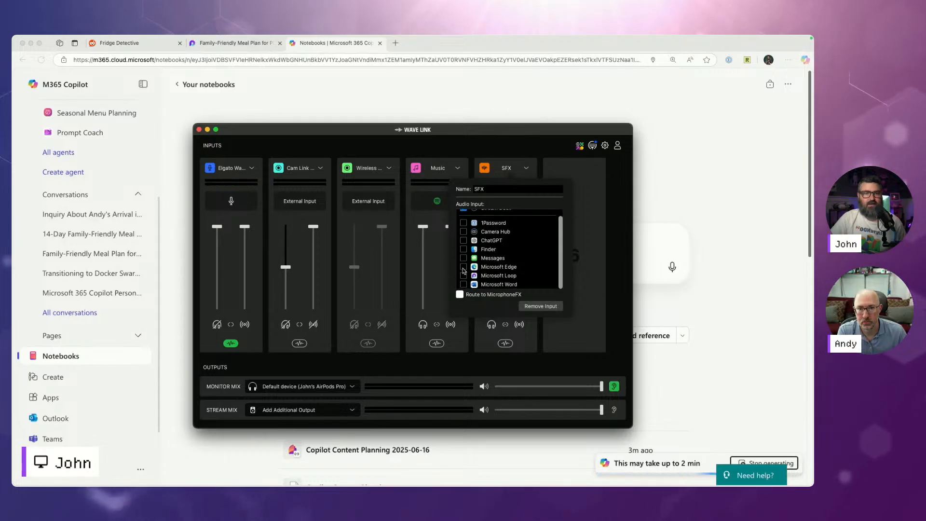
{"action": "scroll", "coordinate": [463, 271], "scroll_direction": "up", "scroll_amount": 1}
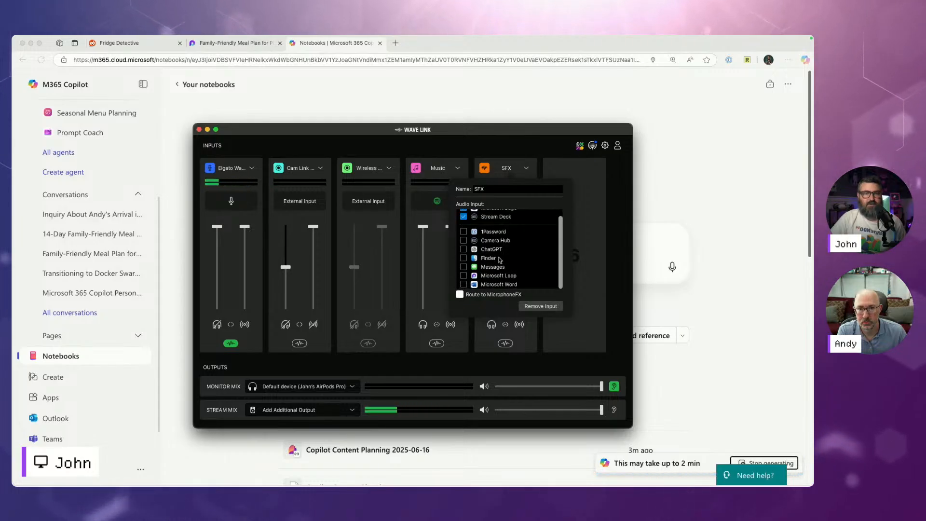
{"action": "scroll", "coordinate": [496, 280], "scroll_direction": "up", "scroll_amount": 1}
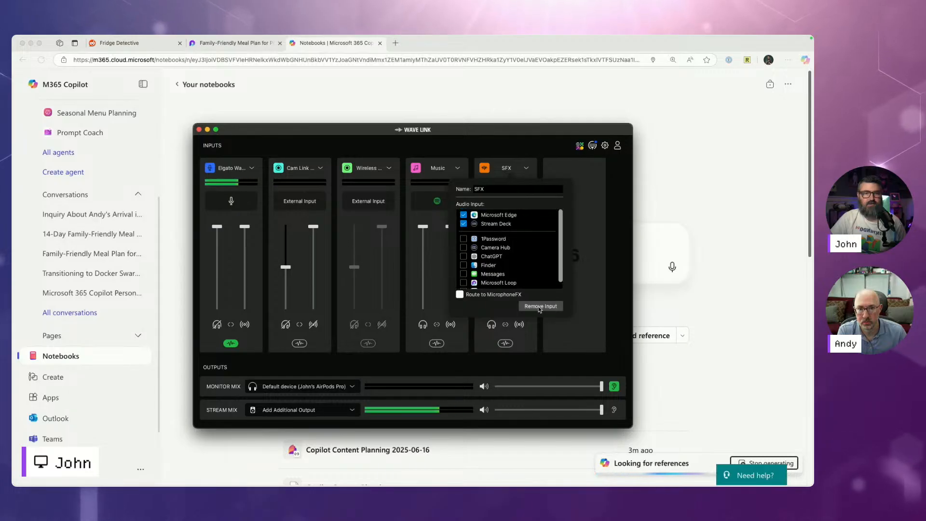
{"action": "left_click", "coordinate": [585, 277]}
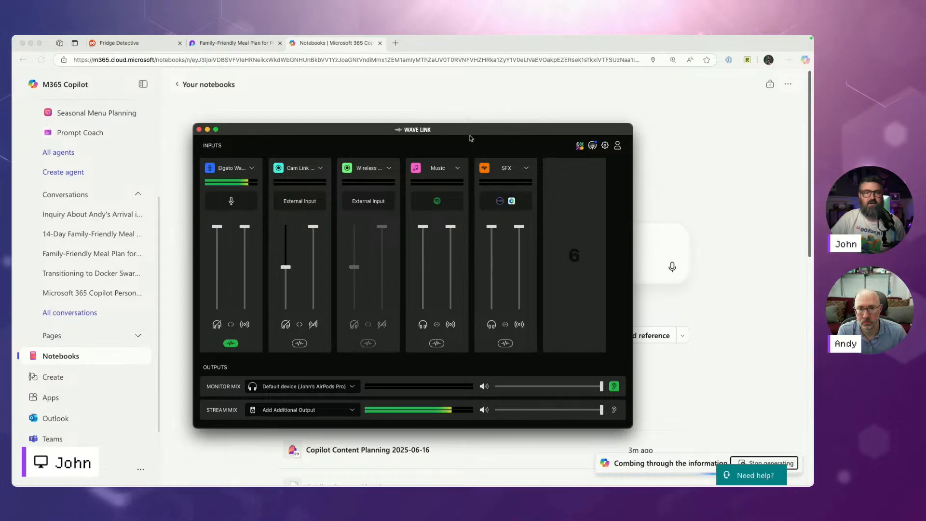
Step: Move the mixer aside, lower the Elgato Wave microphone's stream mix level slightly, and mute the SFX channel in the stream mix
{"action": "left_click_drag", "start_coordinate": [472, 139], "coordinate": [403, 135]}
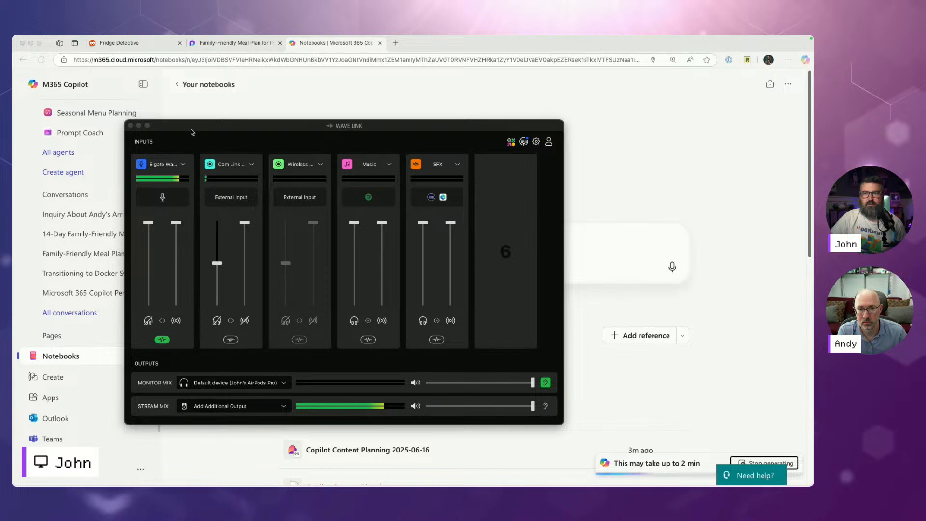
{"action": "left_click_drag", "start_coordinate": [191, 132], "coordinate": [141, 135]}
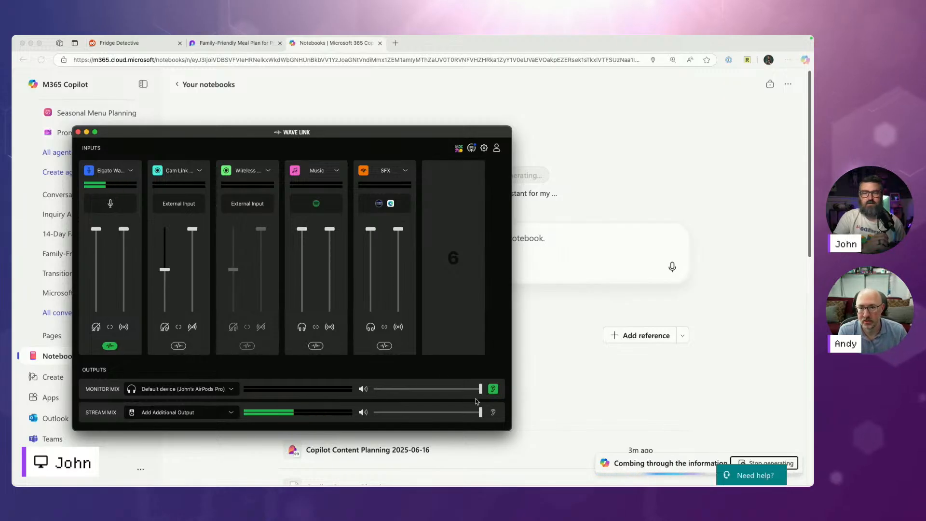
{"action": "left_click", "coordinate": [124, 230]}
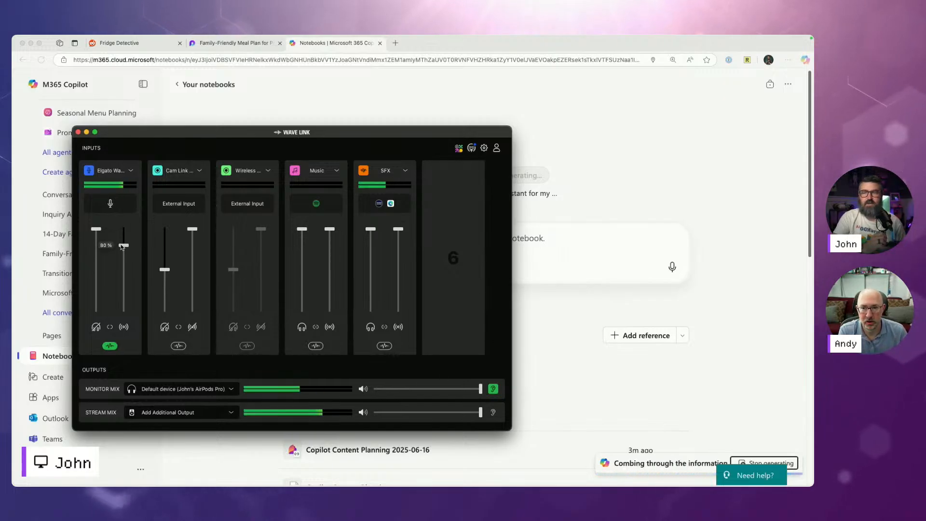
{"action": "left_click_drag", "start_coordinate": [121, 248], "coordinate": [124, 240]}
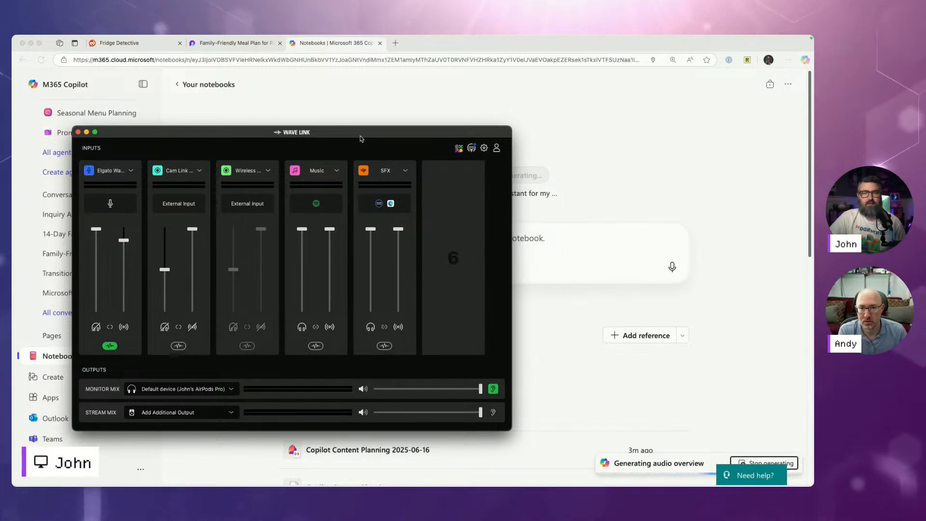
{"action": "left_click_drag", "start_coordinate": [359, 134], "coordinate": [352, 120]}
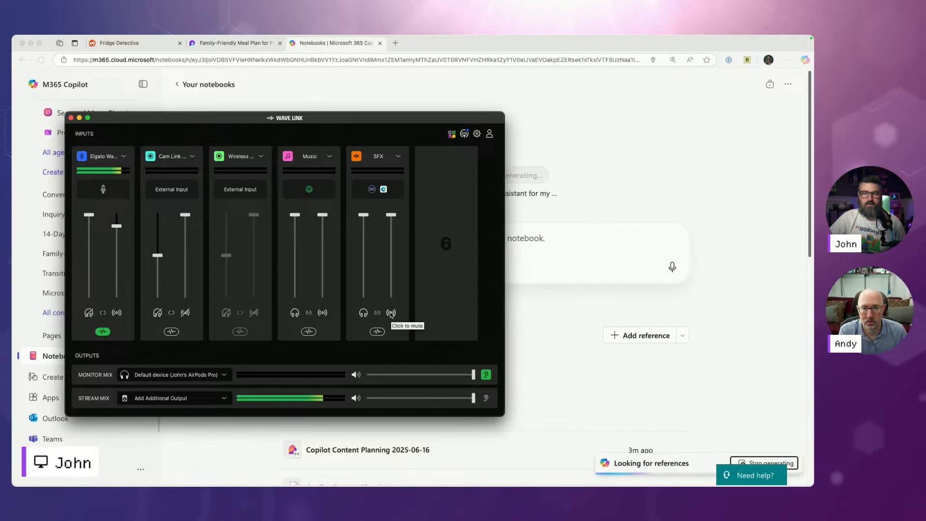
{"action": "mouse_move", "coordinate": [366, 217]}
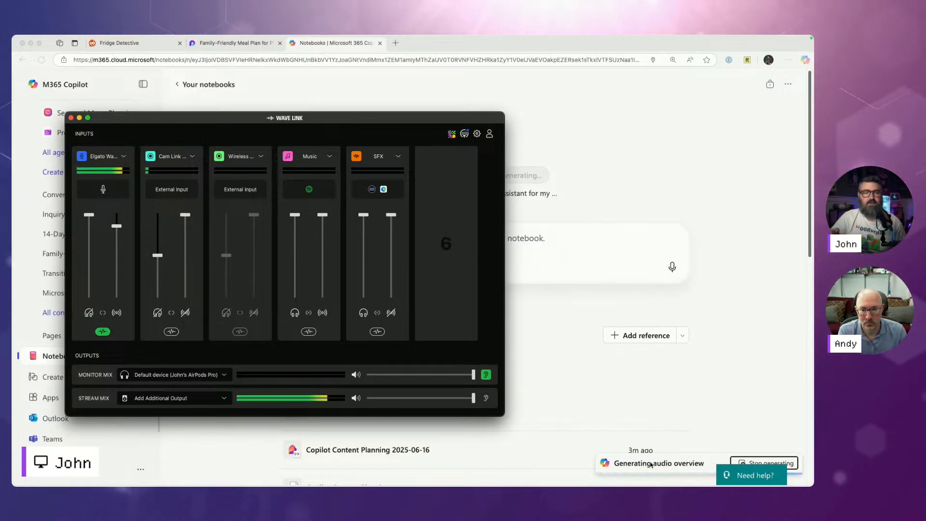
Step: Test the audio overview playback with the SFX channel unmuted in Wave Link's stream mix, and mute that channel again
{"action": "left_click", "coordinate": [764, 384]}
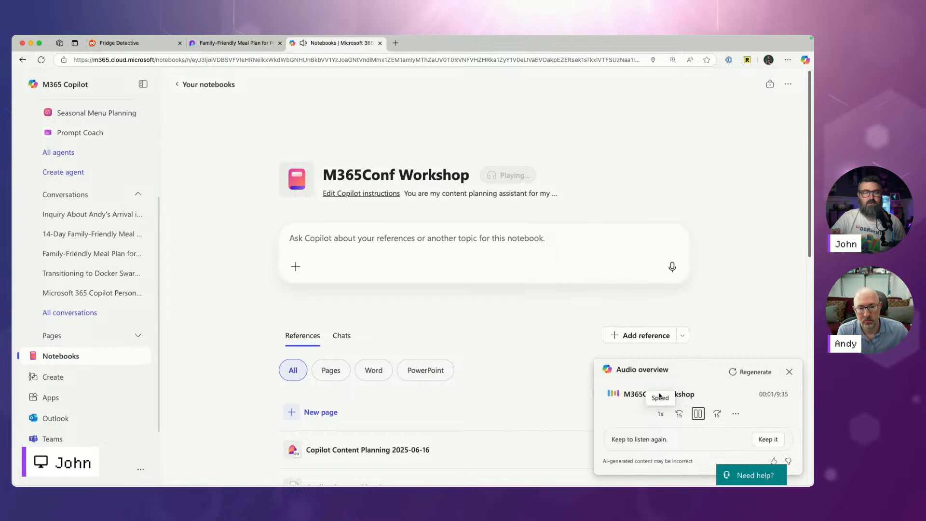
{"action": "key", "text": "super+Tab"}
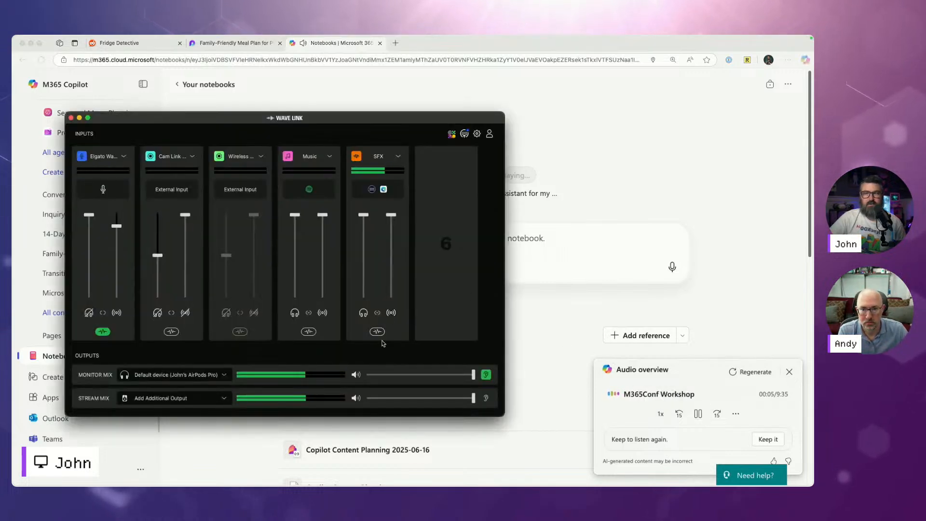
{"action": "left_click", "coordinate": [700, 416]}
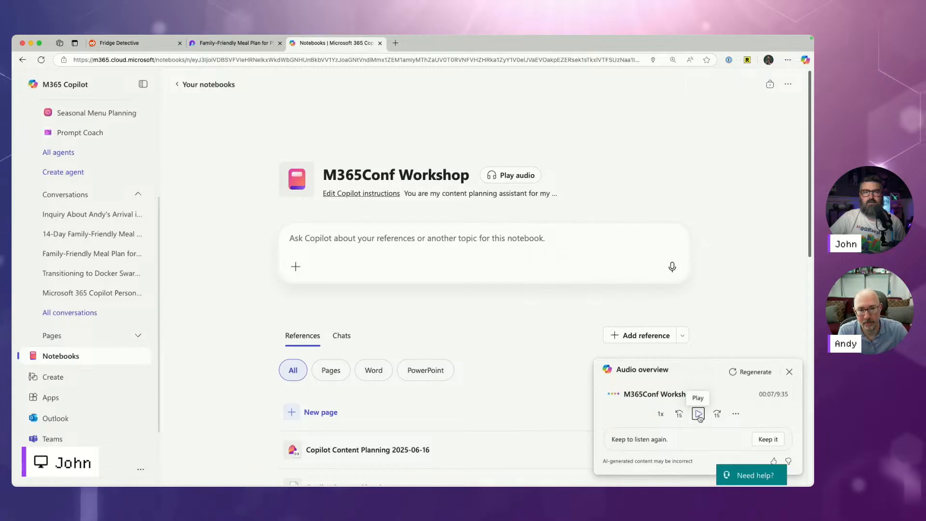
{"action": "left_click", "coordinate": [699, 415]}
{"action": "key", "text": "super+Tab"}
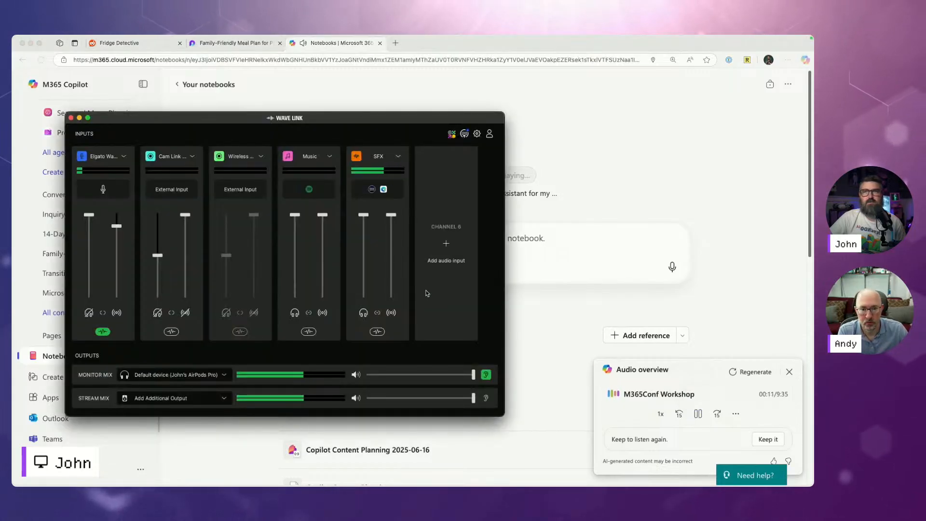
{"action": "key", "text": "super+Tab"}
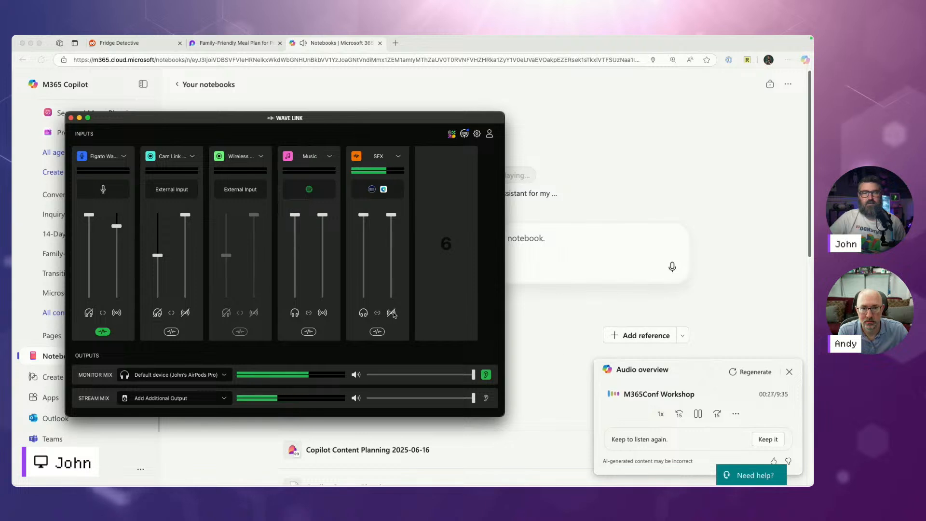
Step: Pause the notebook's audio overview and rewind it to the beginning
{"action": "left_click", "coordinate": [698, 413]}
{"action": "left_click", "coordinate": [697, 412]}
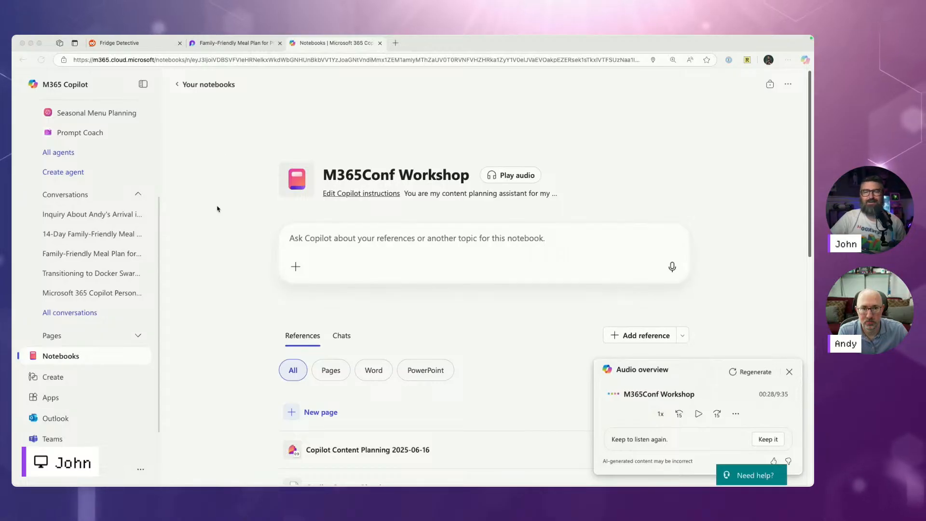
{"action": "left_click", "coordinate": [253, 246]}
{"action": "left_click", "coordinate": [678, 414]}
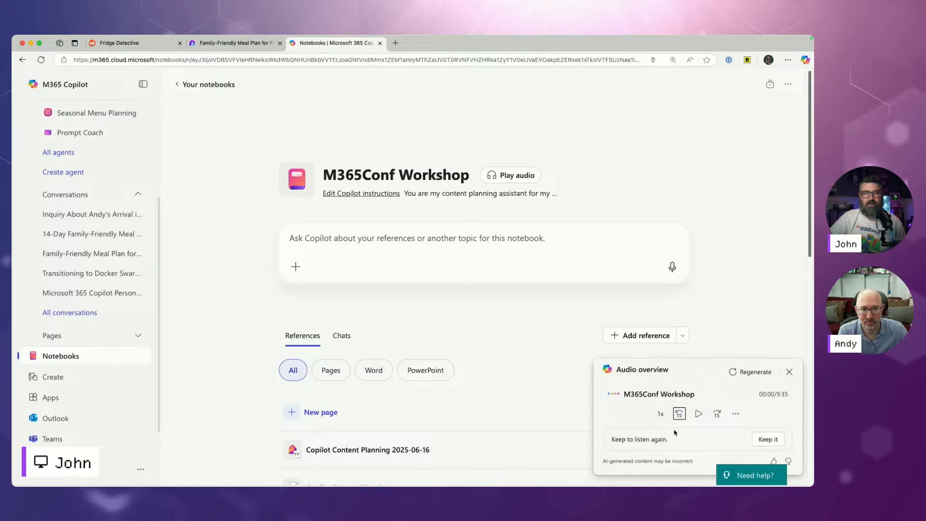
Step: Play the audio overview from the start with the SFX channel unmuted in the stream mix, and move Wave Link out of view
{"action": "key", "text": "super+Tab"}
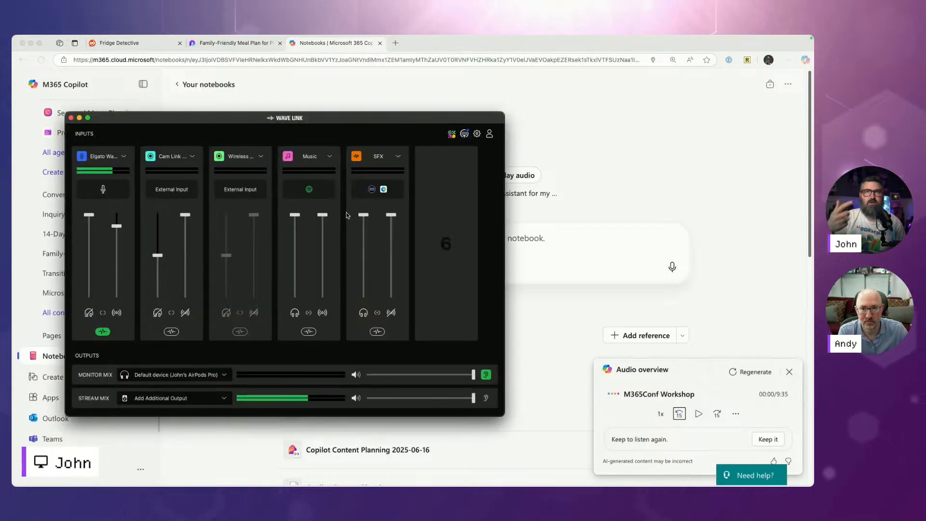
{"action": "left_click", "coordinate": [699, 415]}
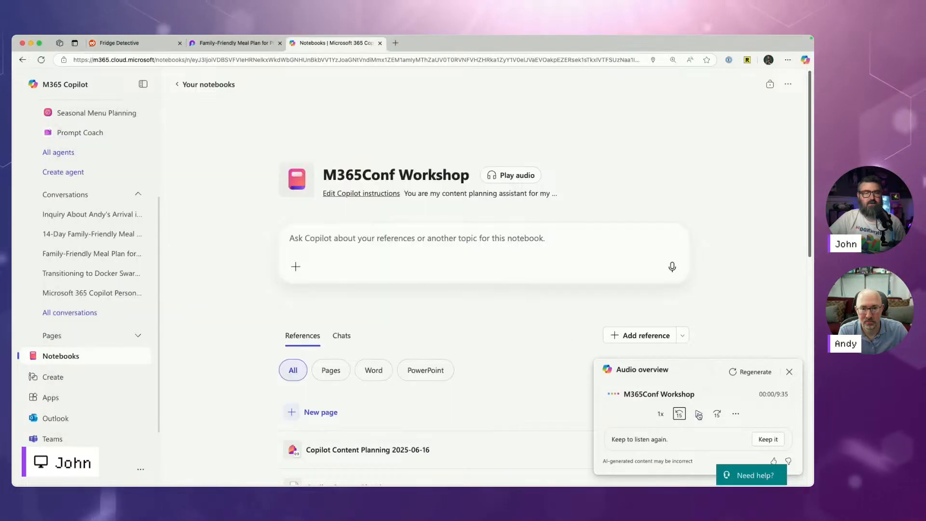
{"action": "left_click", "coordinate": [699, 415]}
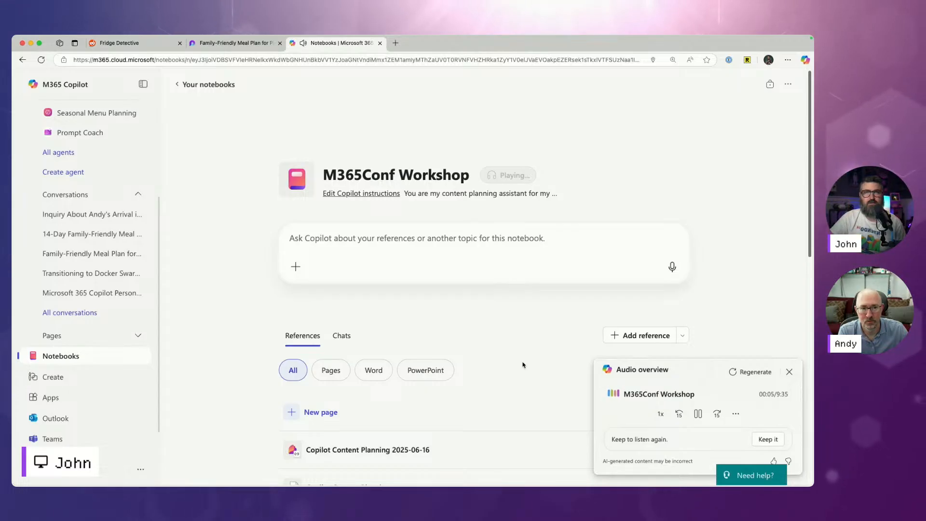
{"action": "key", "text": "super+Tab"}
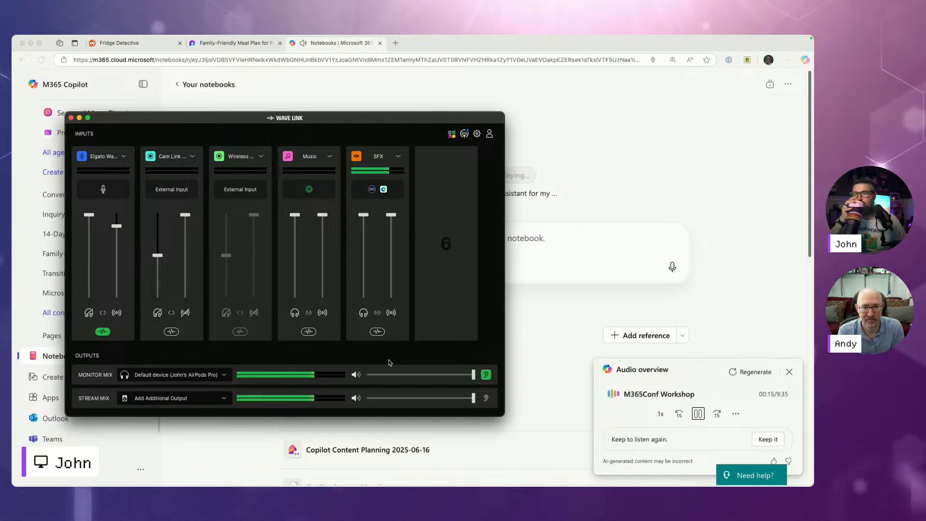
{"action": "left_click_drag", "start_coordinate": [349, 121], "coordinate": [13, 44]}
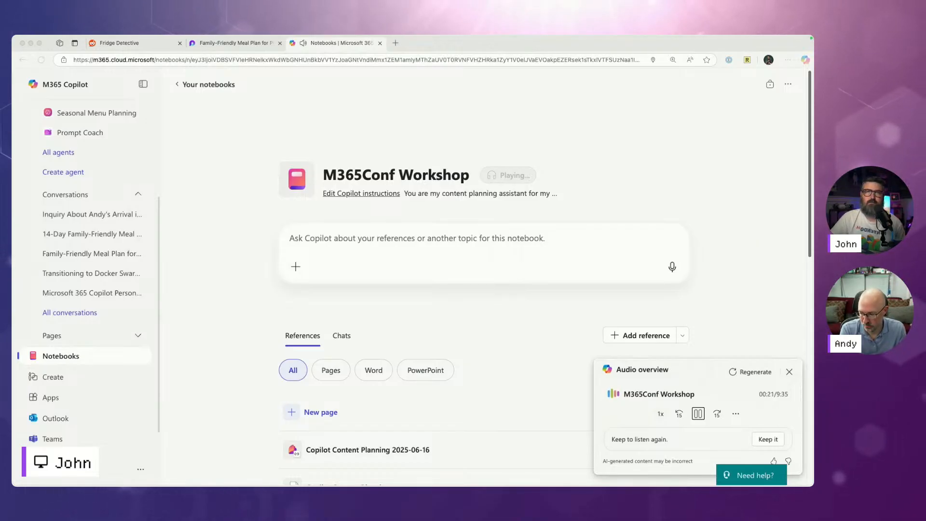
Step: Set the audio overview's playback speed to 1.5x, then show its further options and dismiss them without choosing one
{"action": "left_click", "coordinate": [661, 416]}
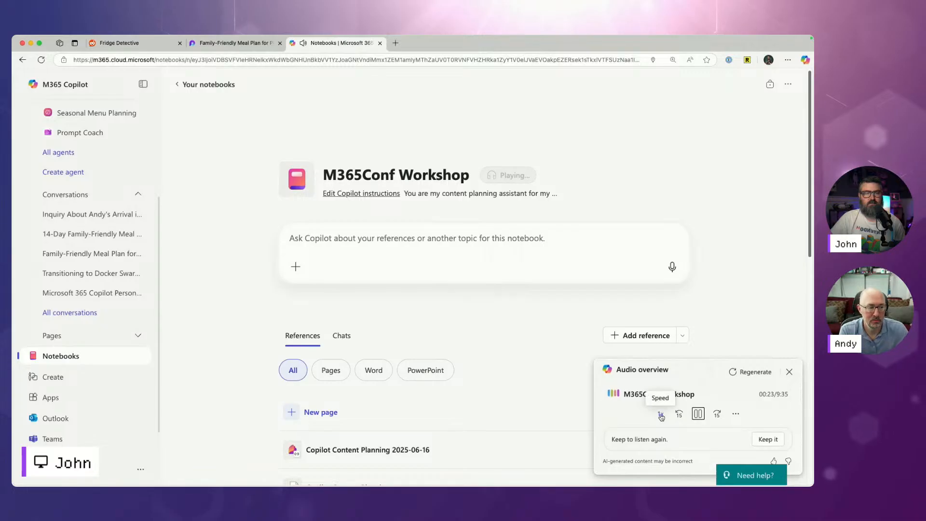
{"action": "left_click", "coordinate": [662, 415]}
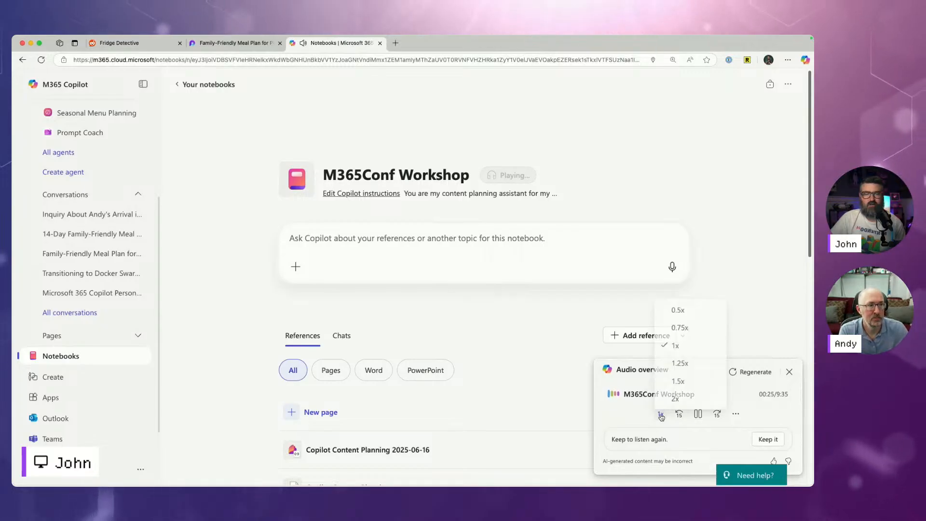
{"action": "left_click", "coordinate": [679, 378]}
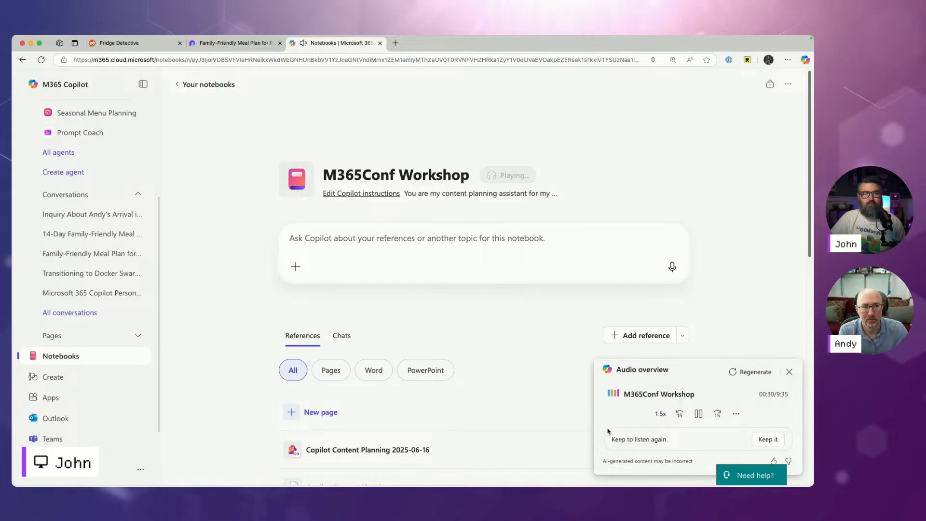
{"action": "left_click", "coordinate": [736, 414]}
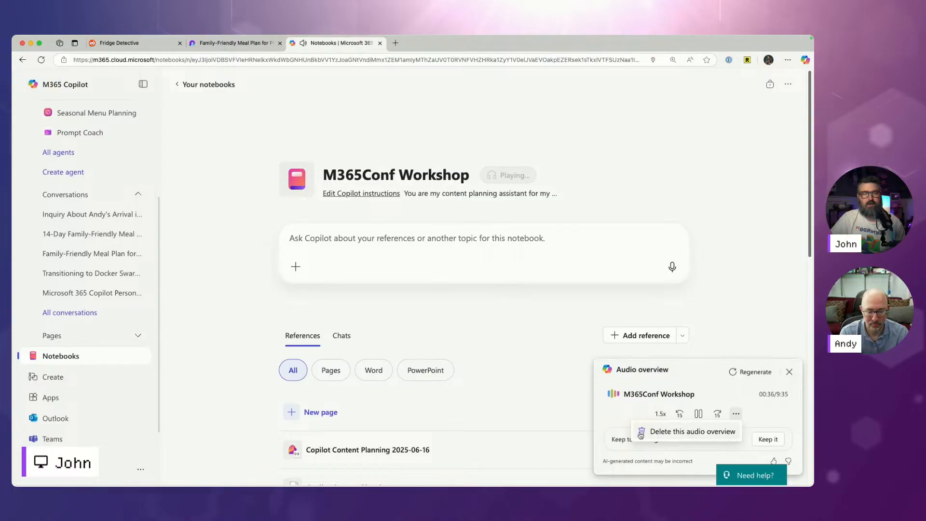
{"action": "left_click", "coordinate": [693, 389]}
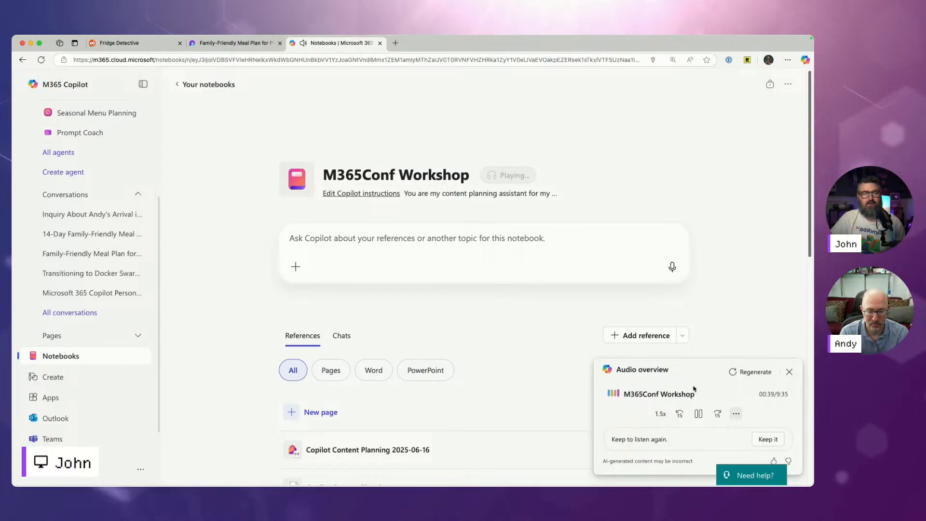
Step: Set the audio overview's playback speed to 1.25x and pause the playback
{"action": "left_click", "coordinate": [665, 415]}
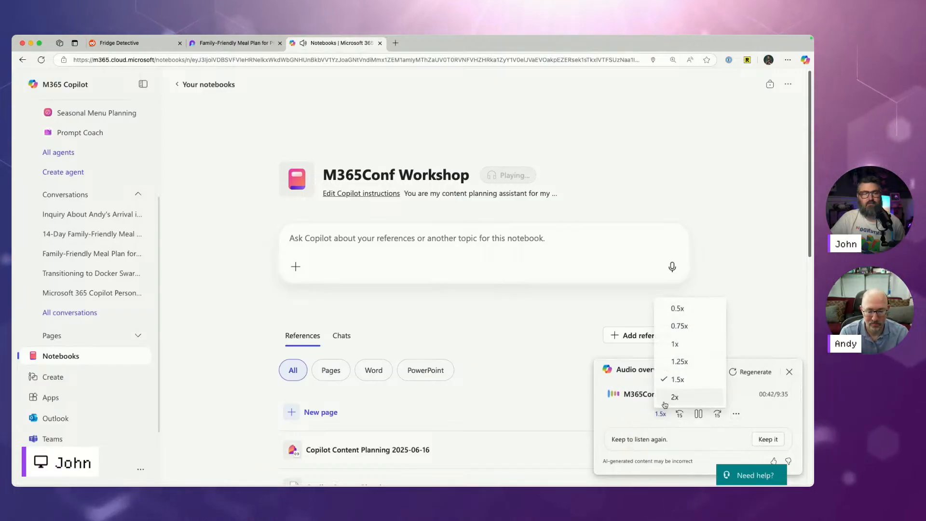
{"action": "left_click", "coordinate": [678, 364]}
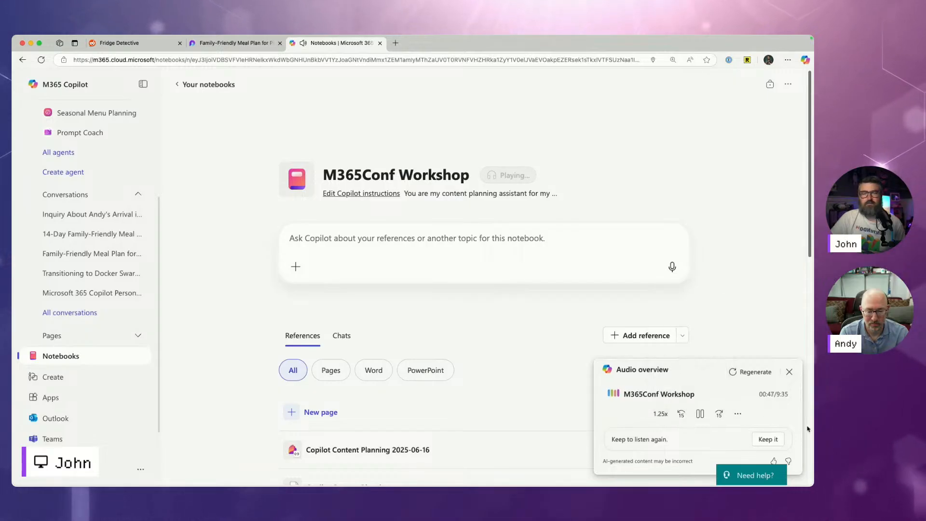
{"action": "left_click", "coordinate": [701, 415]}
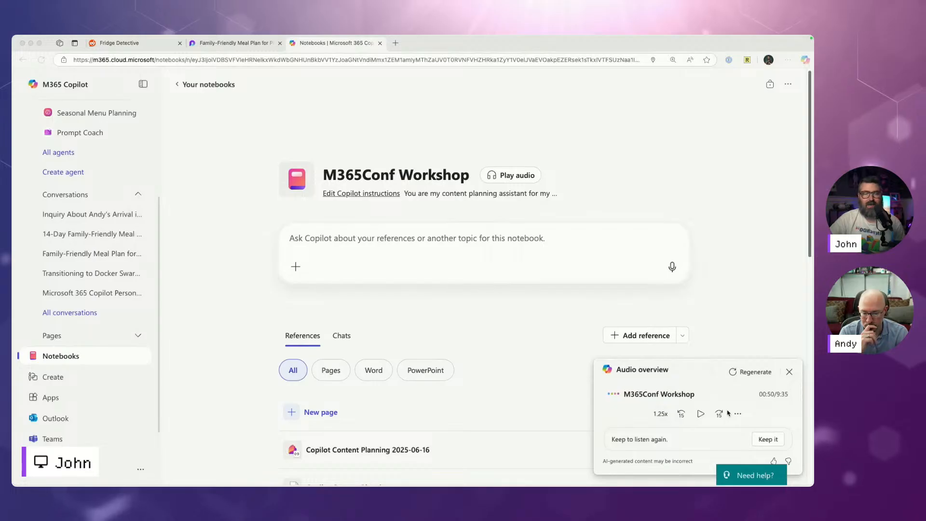
Step: Keep the audio overview in the M365Conf Workshop notebook and glance over the notebook's references
{"action": "left_click", "coordinate": [765, 440]}
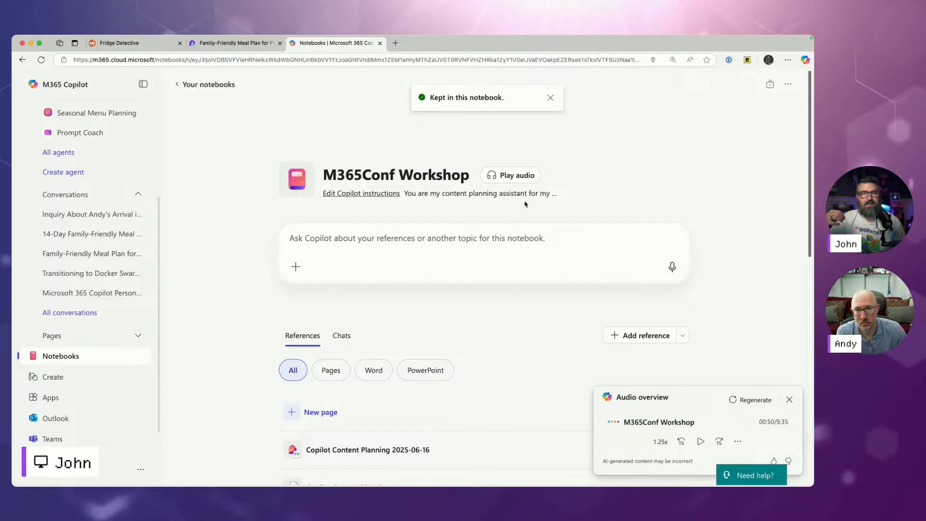
{"action": "scroll", "coordinate": [534, 248], "scroll_direction": "down", "scroll_amount": 4}
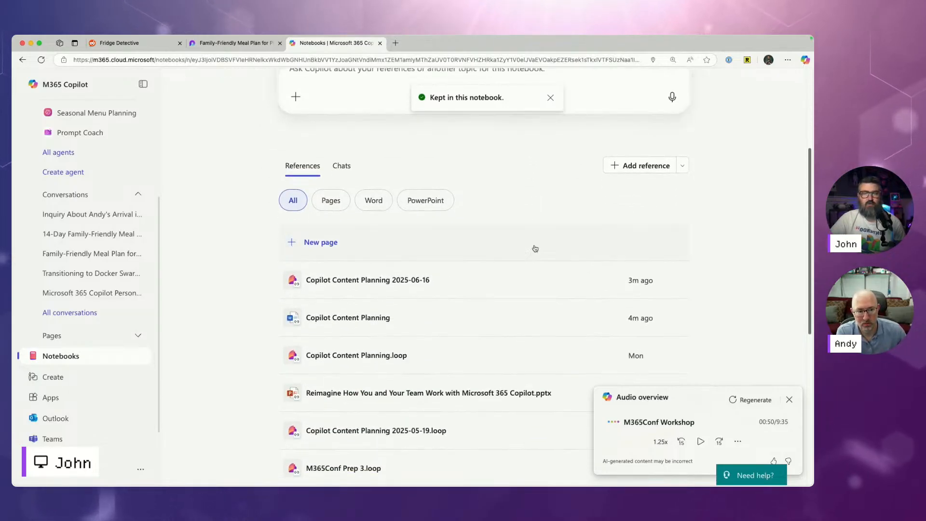
{"action": "scroll", "coordinate": [534, 248], "scroll_direction": "up", "scroll_amount": 4}
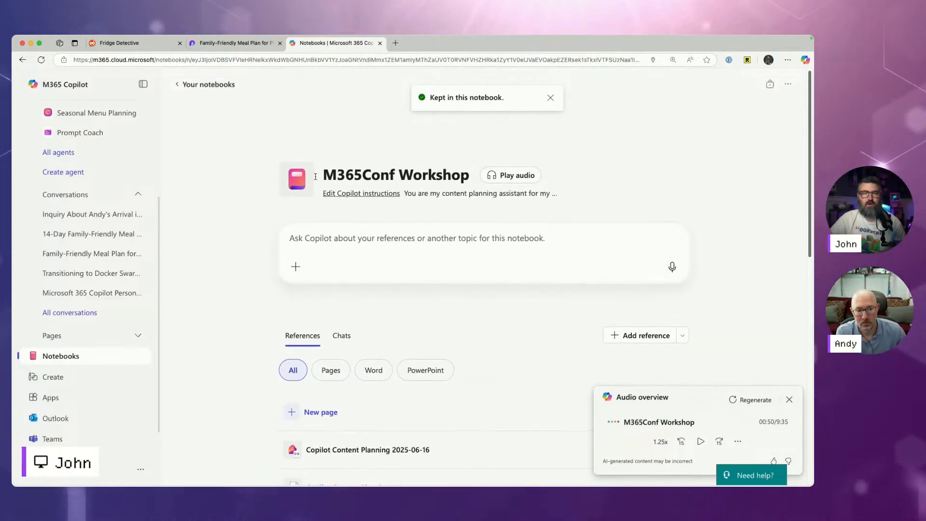
Step: Reopen the M365Conf Workshop notebook from the list of notebooks and spotlight its Play audio option
{"action": "left_click", "coordinate": [79, 354]}
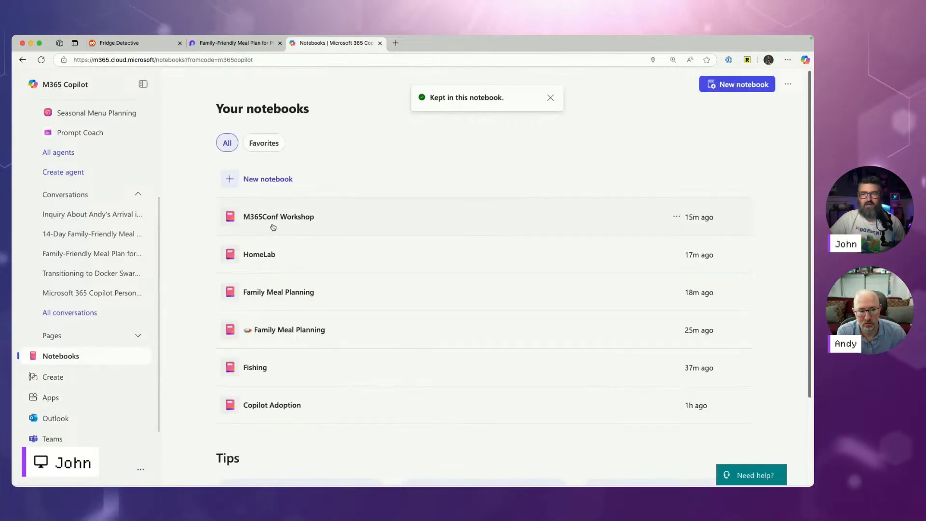
{"action": "left_click", "coordinate": [270, 254]}
{"action": "key", "text": "super+bracketleft"}
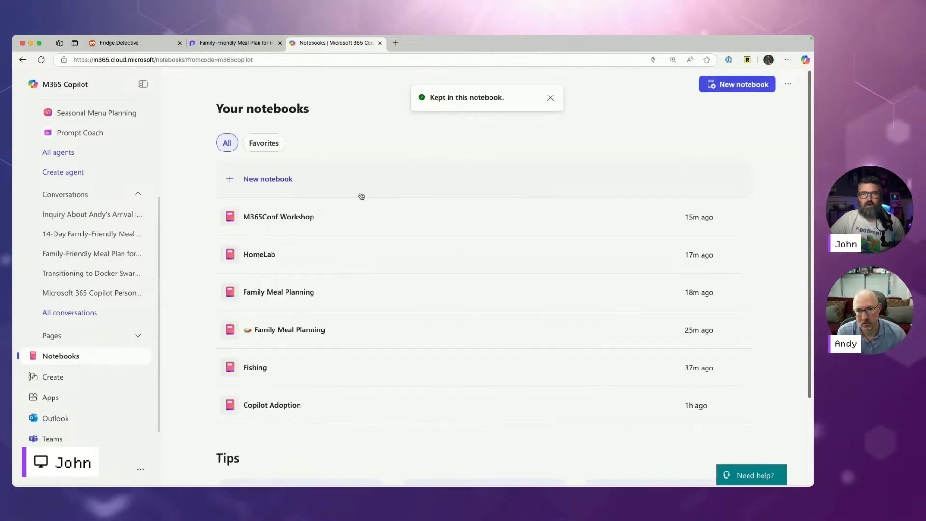
{"action": "left_click", "coordinate": [287, 224]}
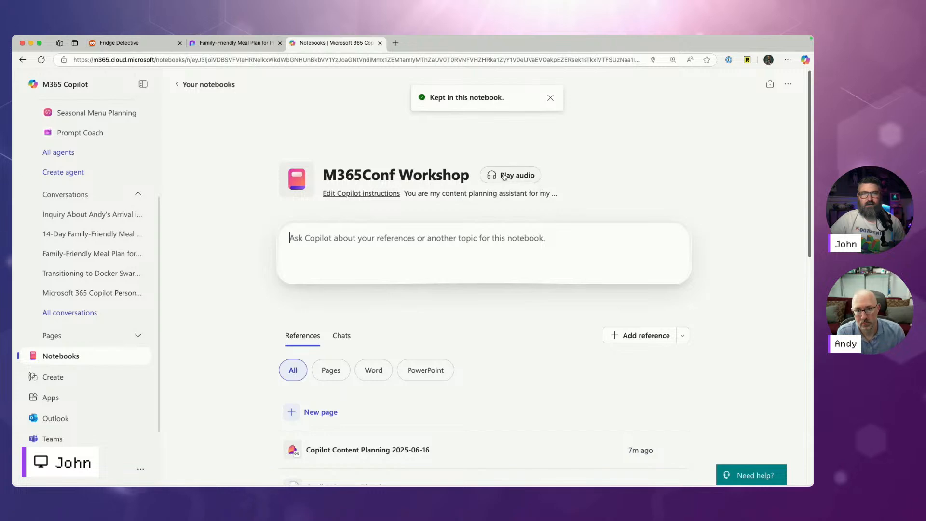
{"action": "key", "text": "F1"}
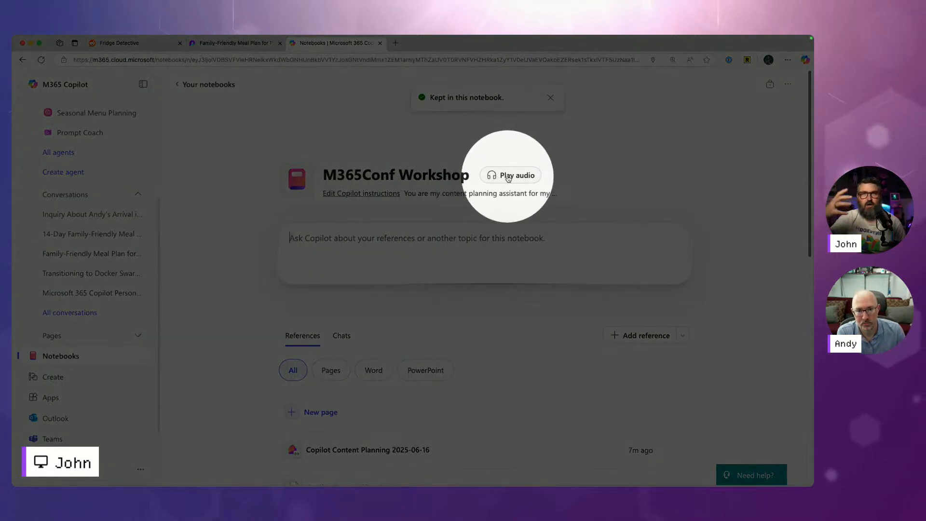
{"action": "key", "text": "F1"}
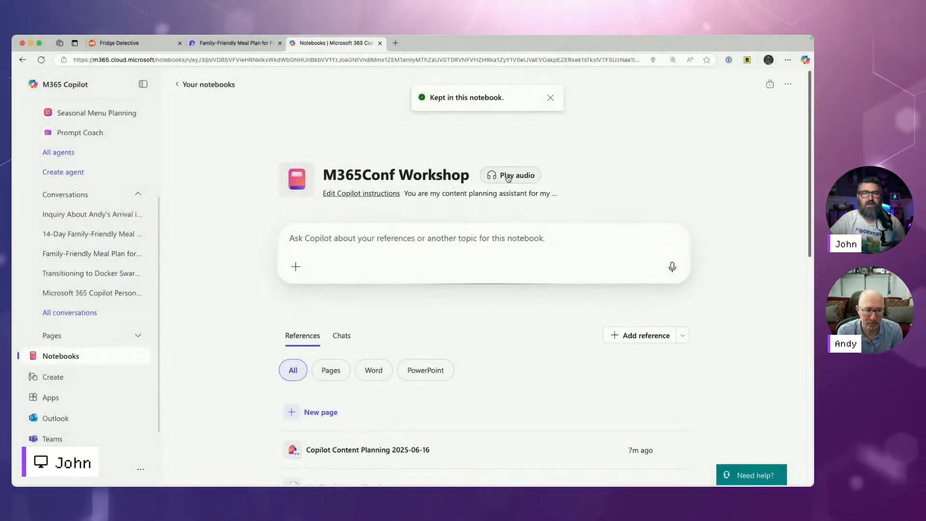
Step: Start the kept audio overview from the notebook and spotlight its Regenerate option
{"action": "left_click", "coordinate": [508, 176]}
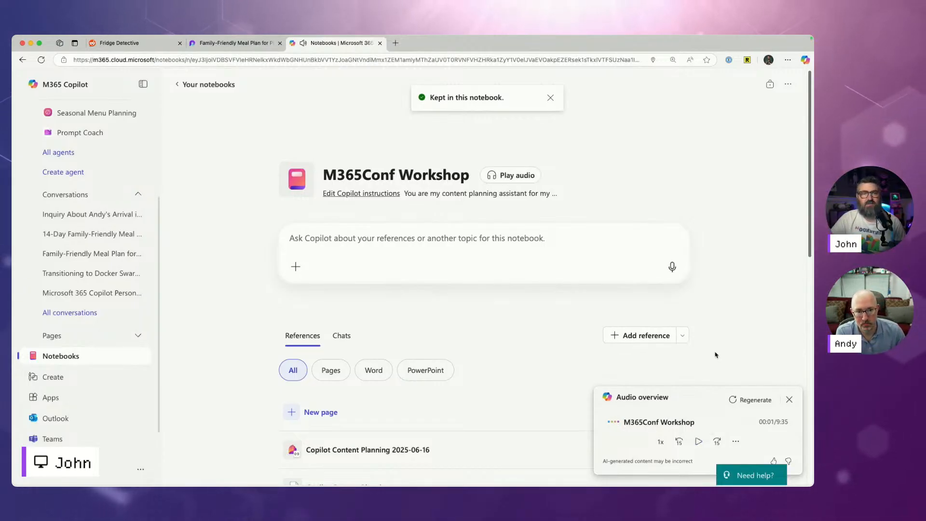
{"action": "key", "text": "F1"}
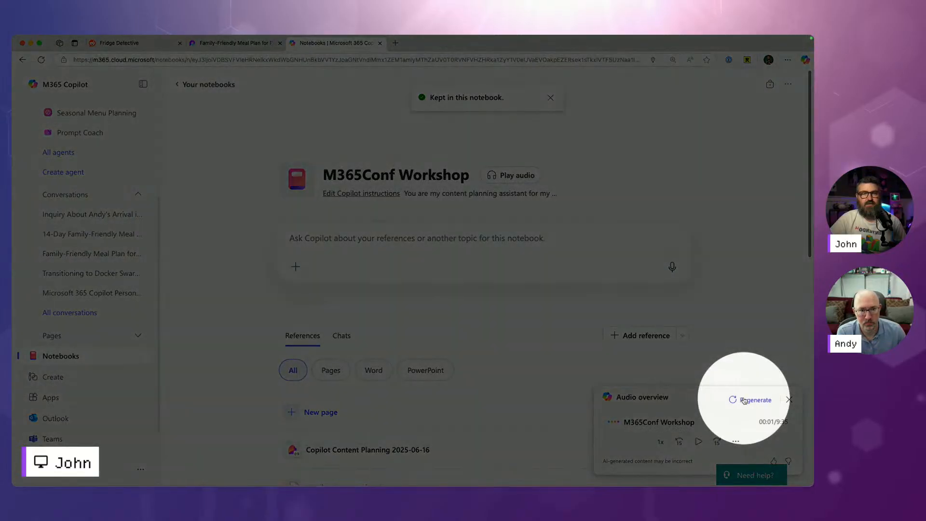
{"action": "key", "text": "F1"}
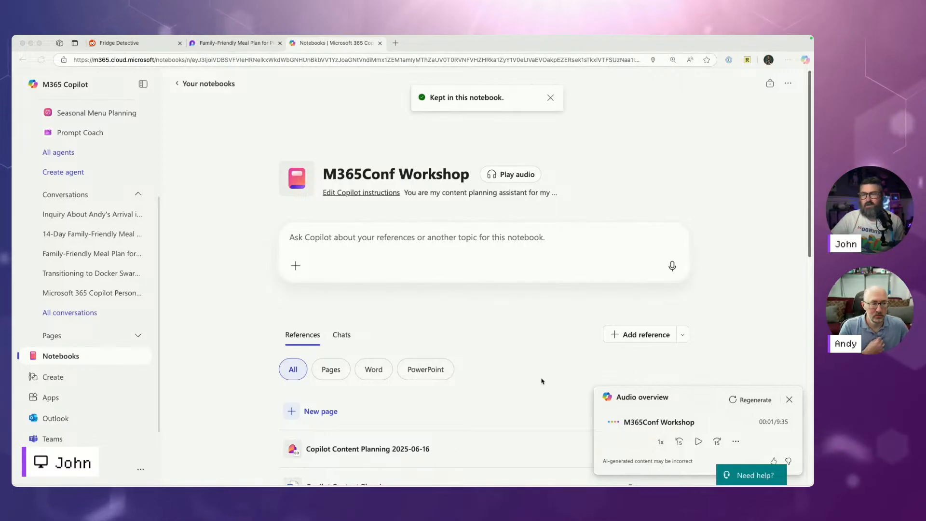
Step: Open the HomeLab notebook and look through its list of chats
{"action": "left_click", "coordinate": [73, 356]}
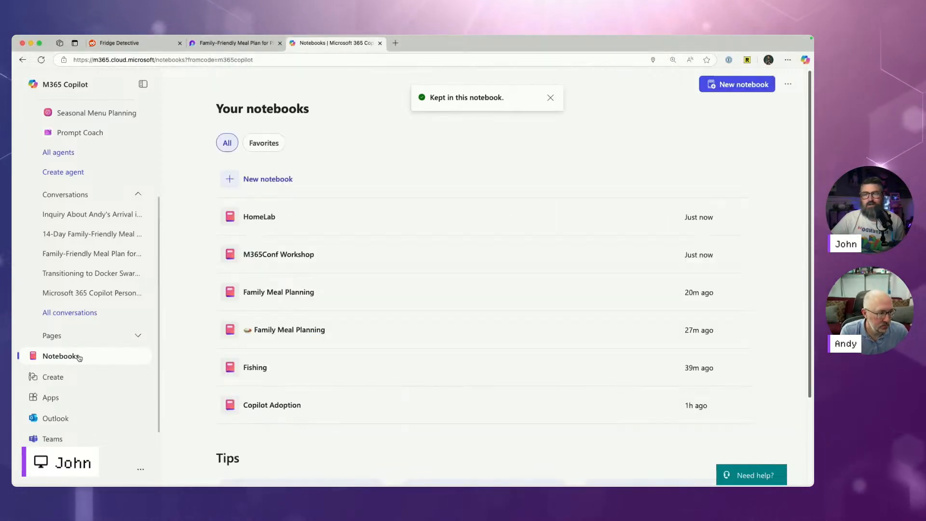
{"action": "left_click", "coordinate": [328, 218]}
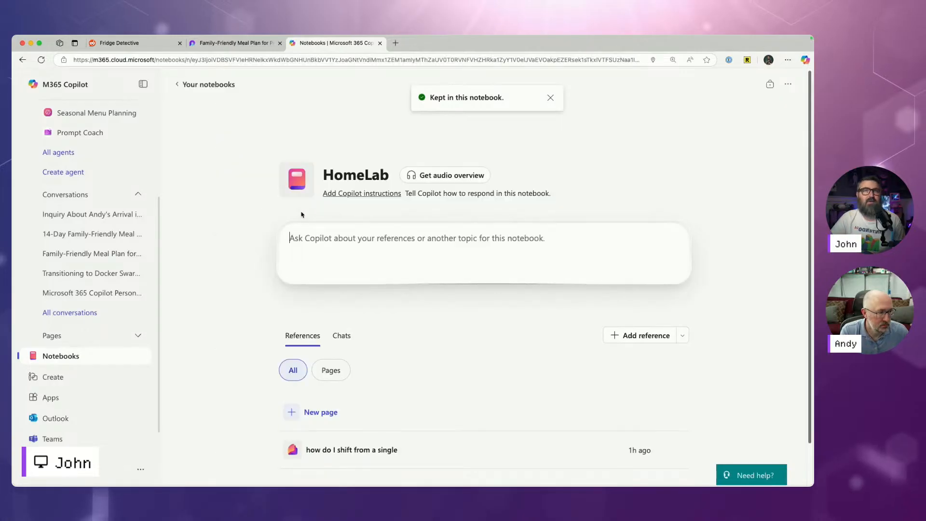
{"action": "scroll", "coordinate": [386, 354], "scroll_direction": "down", "scroll_amount": 2}
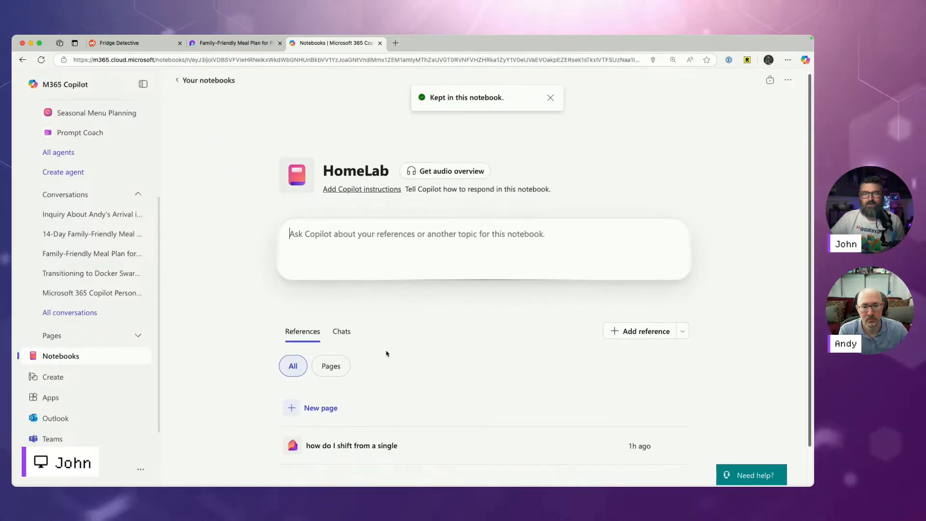
{"action": "left_click", "coordinate": [341, 292]}
{"action": "scroll", "coordinate": [403, 313], "scroll_direction": "down", "scroll_amount": 3}
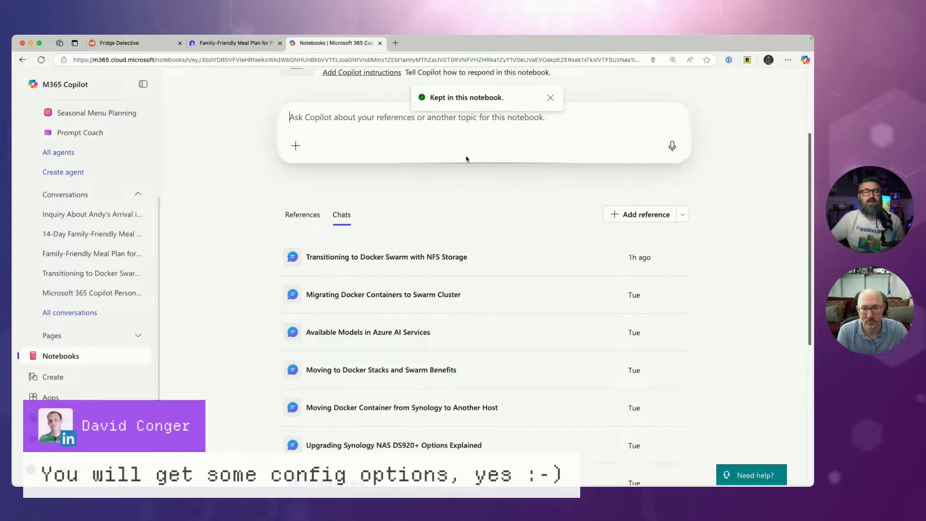
{"action": "scroll", "coordinate": [466, 158], "scroll_direction": "up", "scroll_amount": 2}
{"action": "scroll", "coordinate": [457, 265], "scroll_direction": "down", "scroll_amount": 1}
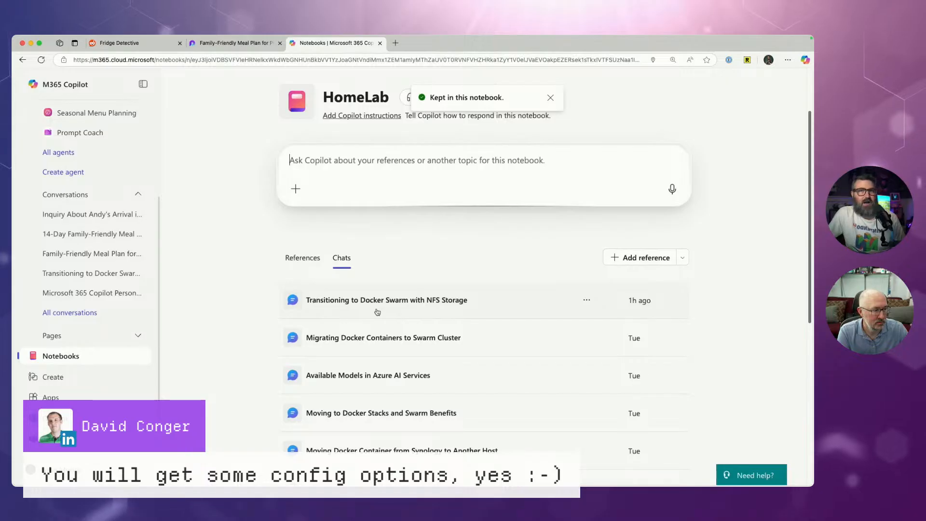
{"action": "scroll", "coordinate": [453, 410], "scroll_direction": "down", "scroll_amount": 4}
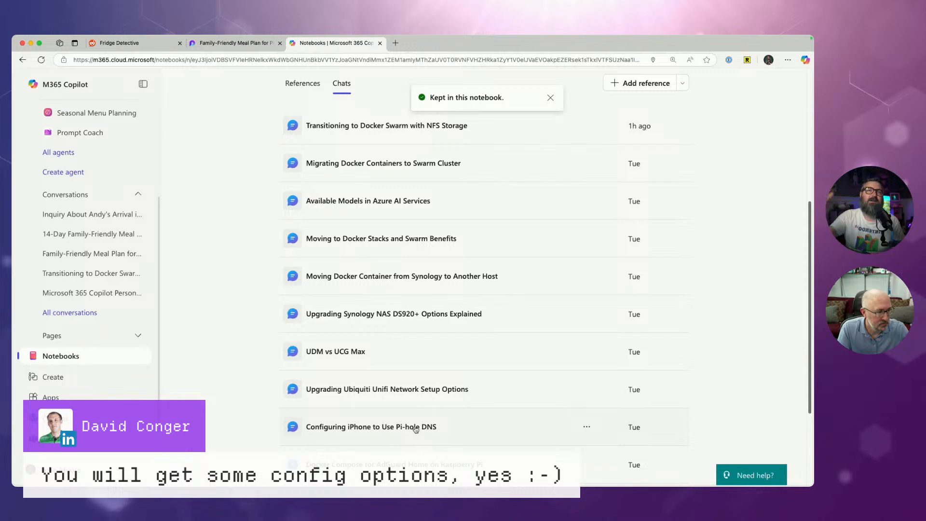
{"action": "scroll", "coordinate": [416, 430], "scroll_direction": "up", "scroll_amount": 5}
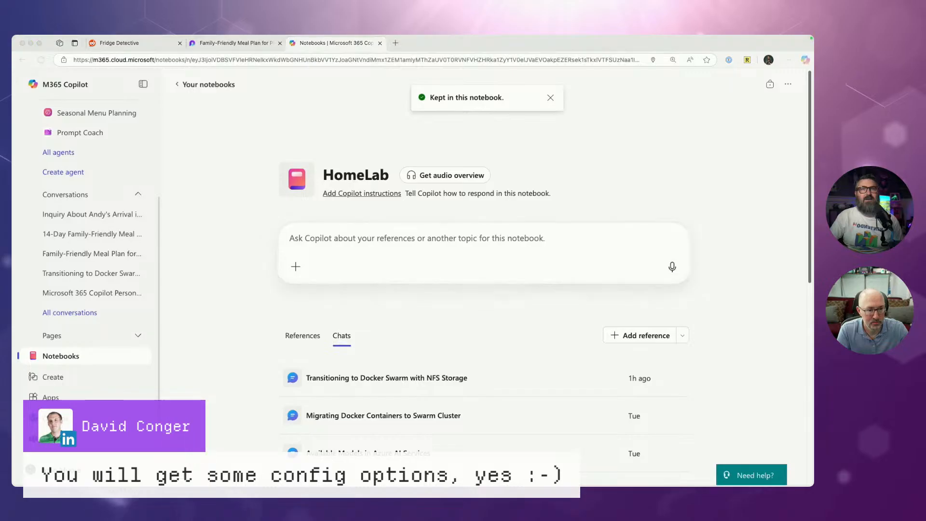
Step: Open the Microsoft 365 Roadmap at roadmap.office.com in a new browser tab
{"action": "left_click", "coordinate": [213, 151]}
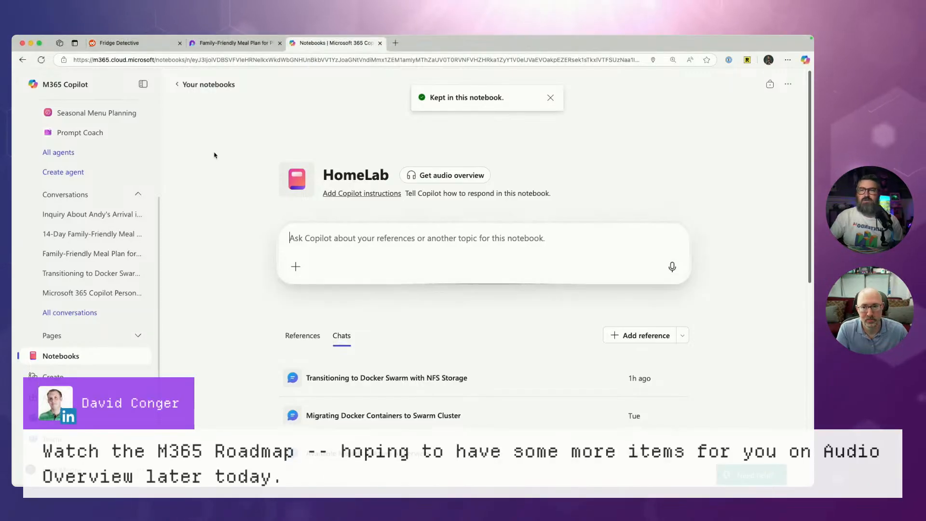
{"action": "key", "text": "super+t"}
{"action": "type", "text": "roadmap.office.com"}
{"action": "key", "text": "Return"}
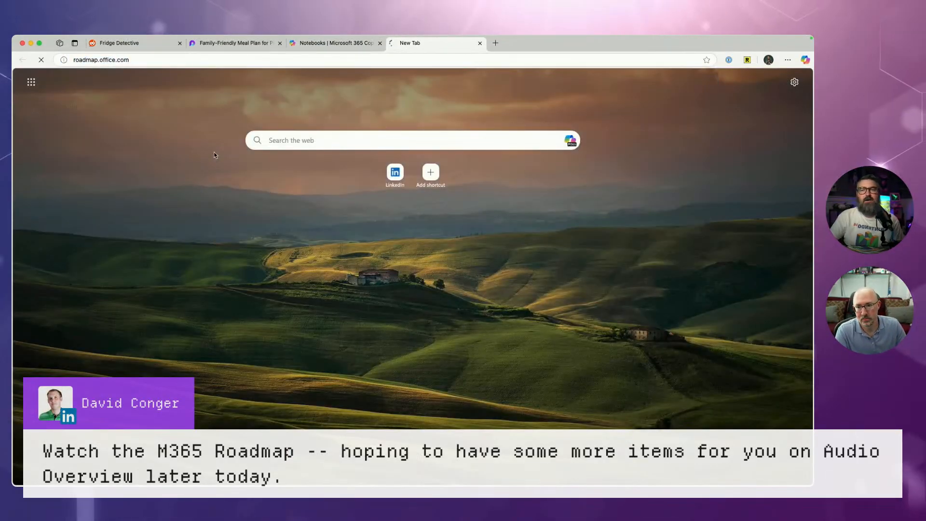
{"action": "scroll", "coordinate": [137, 337], "scroll_direction": "down", "scroll_amount": 1}
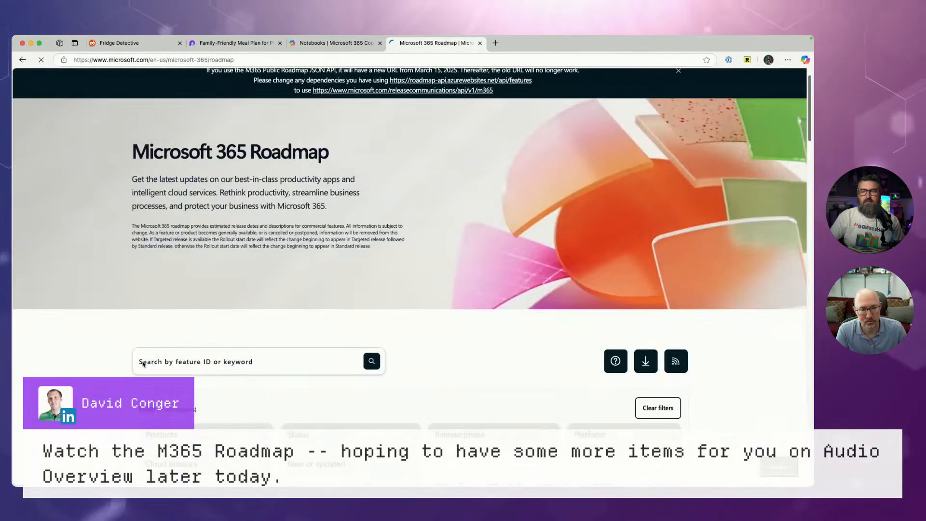
Step: Search the roadmap for "audio overview" and bring the matching features into view
{"action": "left_click", "coordinate": [188, 357]}
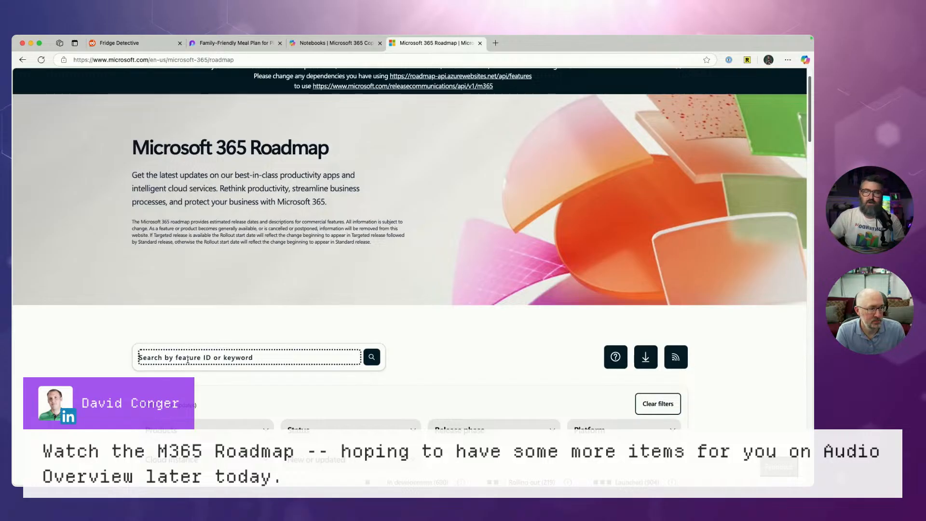
{"action": "type", "text": "audio overview"}
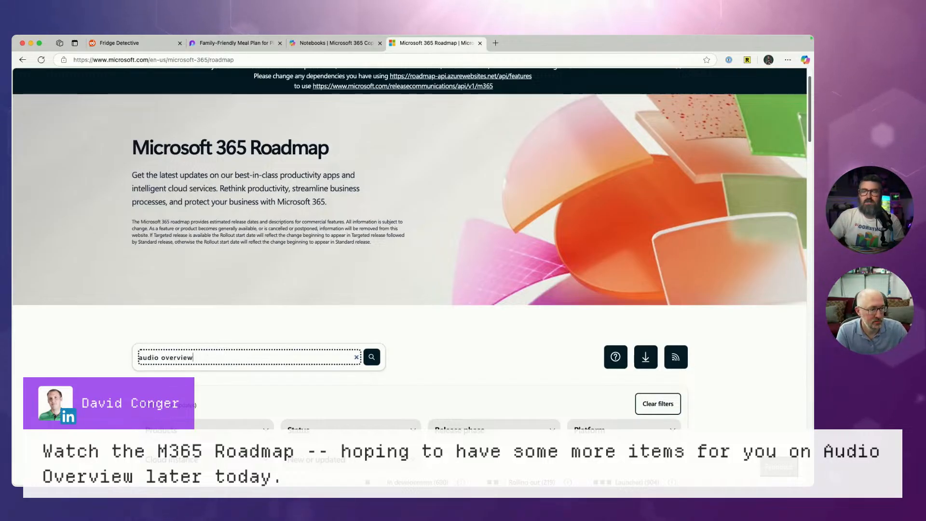
{"action": "key", "text": "Return"}
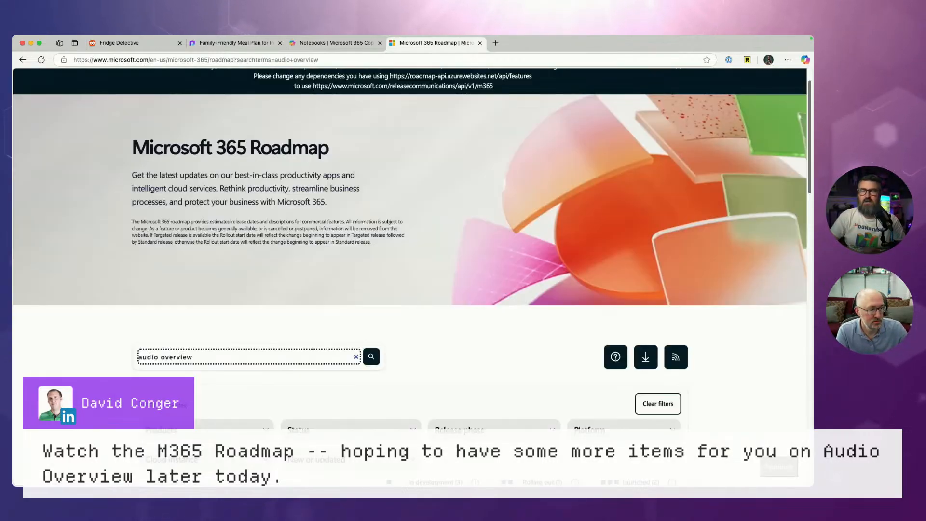
{"action": "scroll", "coordinate": [264, 285], "scroll_direction": "down", "scroll_amount": 7}
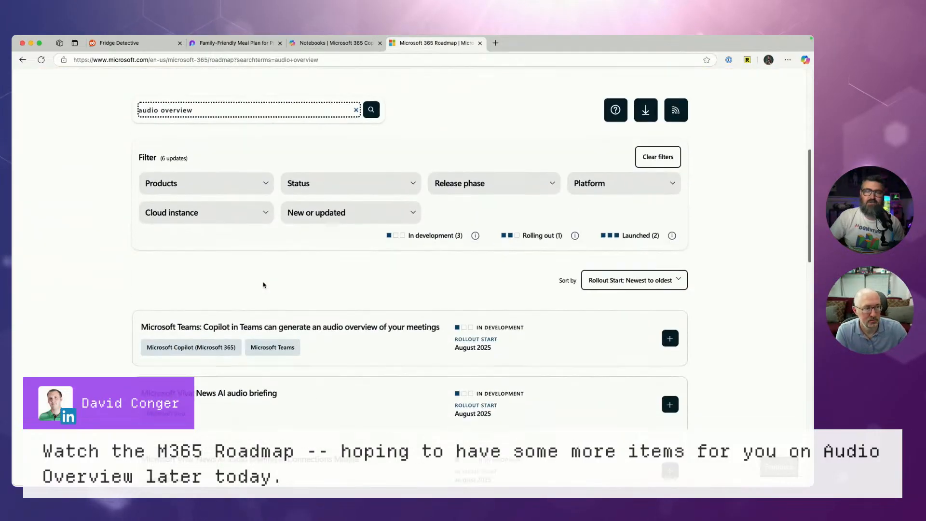
{"action": "key", "text": "F1"}
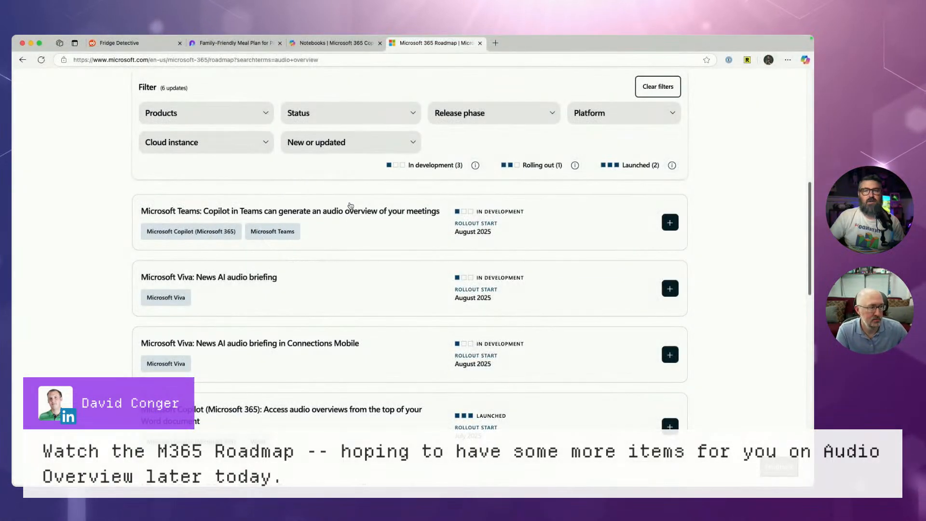
Step: Expand the Microsoft Teams meeting audio overview feature and examine its description, highlighting the speaker, tone and length options
{"action": "left_click", "coordinate": [351, 208]}
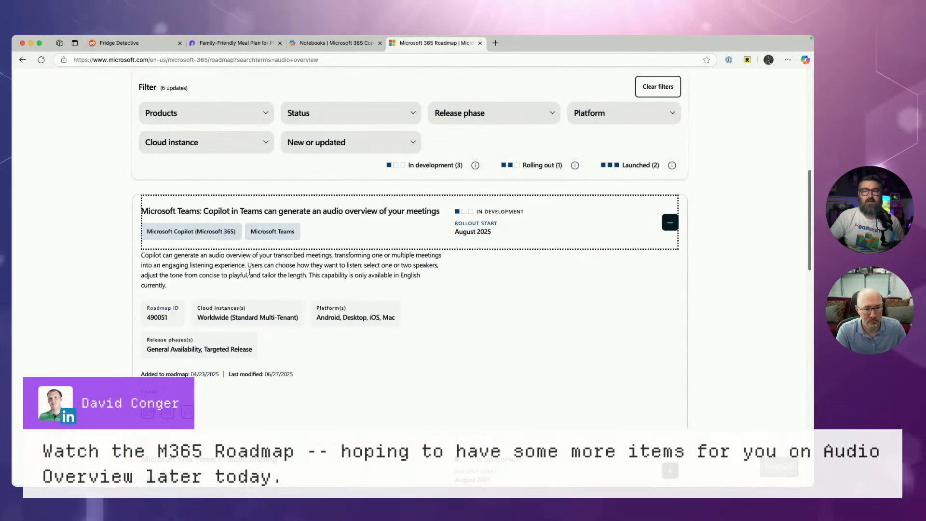
{"action": "left_click", "coordinate": [348, 263]}
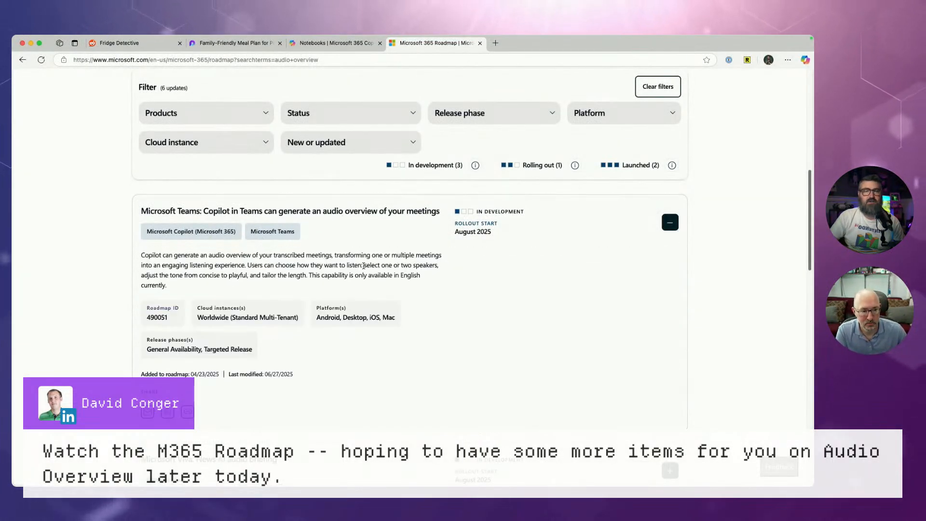
{"action": "left_click_drag", "start_coordinate": [364, 265], "coordinate": [429, 266]}
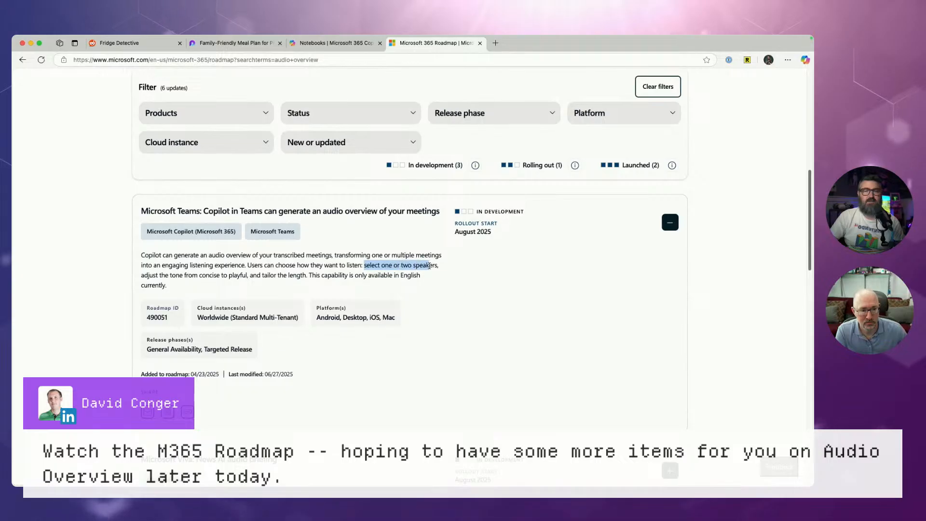
{"action": "left_click", "coordinate": [173, 278]}
{"action": "left_click_drag", "start_coordinate": [184, 278], "coordinate": [312, 281]}
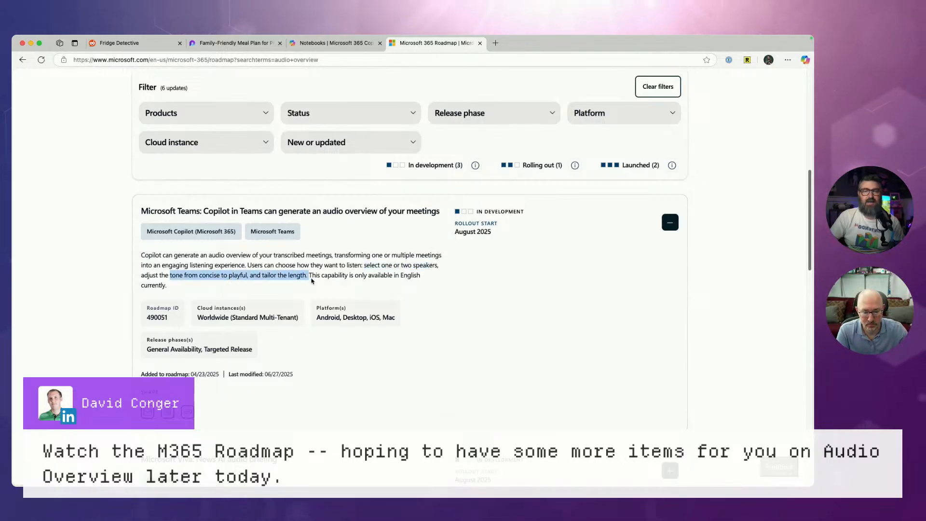
{"action": "left_click", "coordinate": [347, 283]}
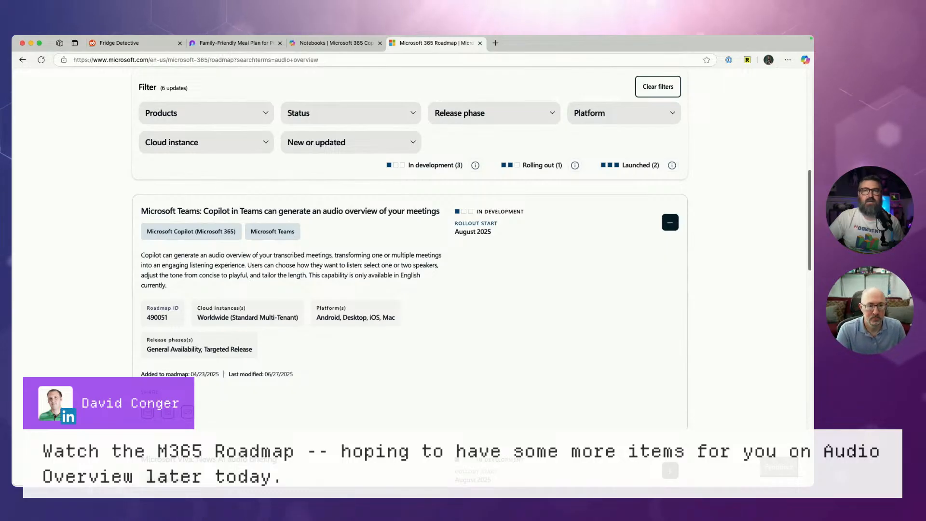
{"action": "scroll", "coordinate": [240, 303], "scroll_direction": "down", "scroll_amount": 5}
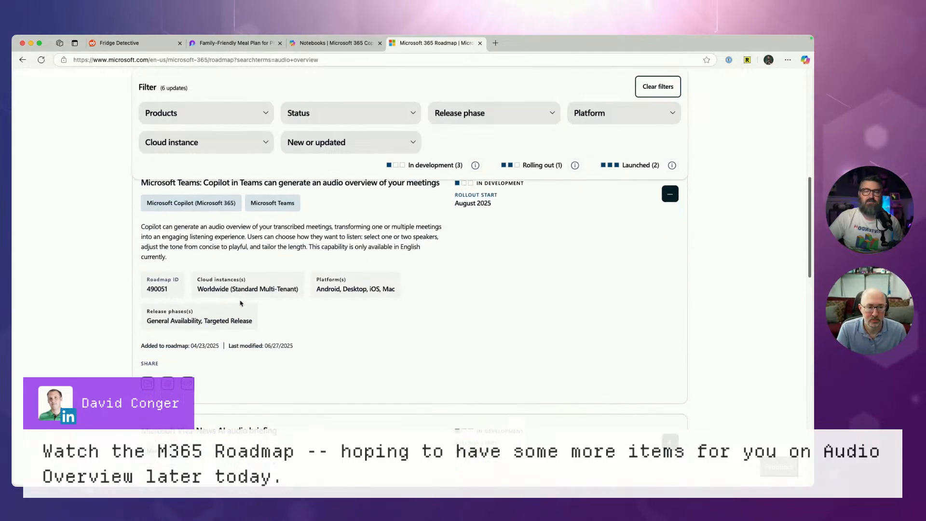
Step: Review the "audio overview" search and skim the matching features on the roadmap
{"action": "scroll", "coordinate": [241, 303], "scroll_direction": "up", "scroll_amount": 5}
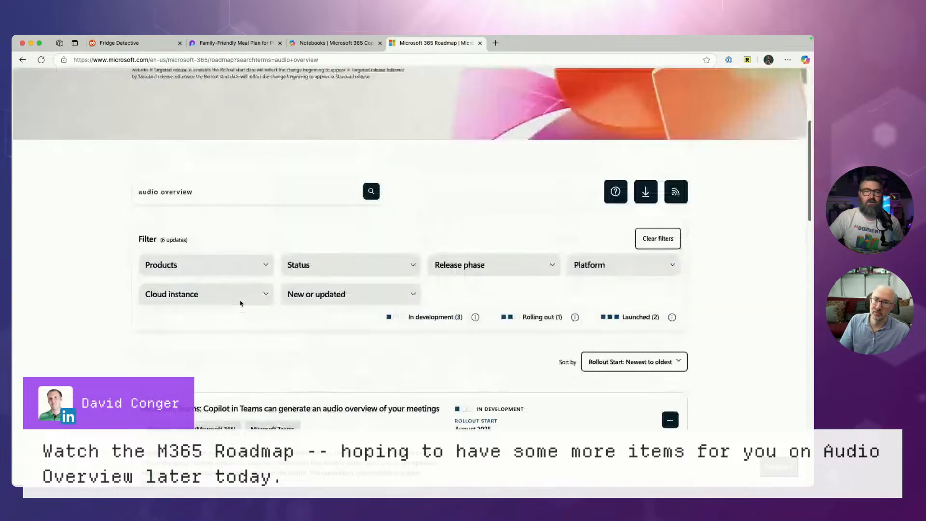
{"action": "left_click", "coordinate": [115, 209]}
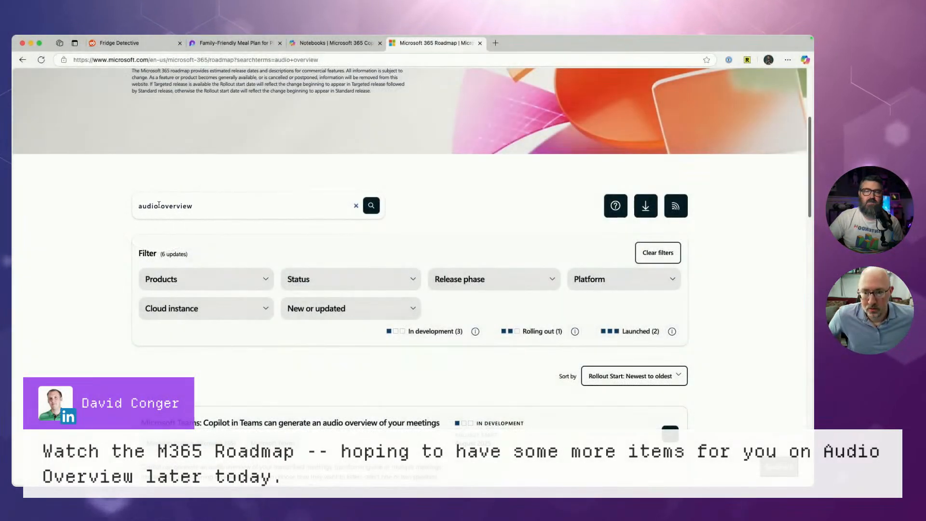
{"action": "left_click", "coordinate": [164, 208]}
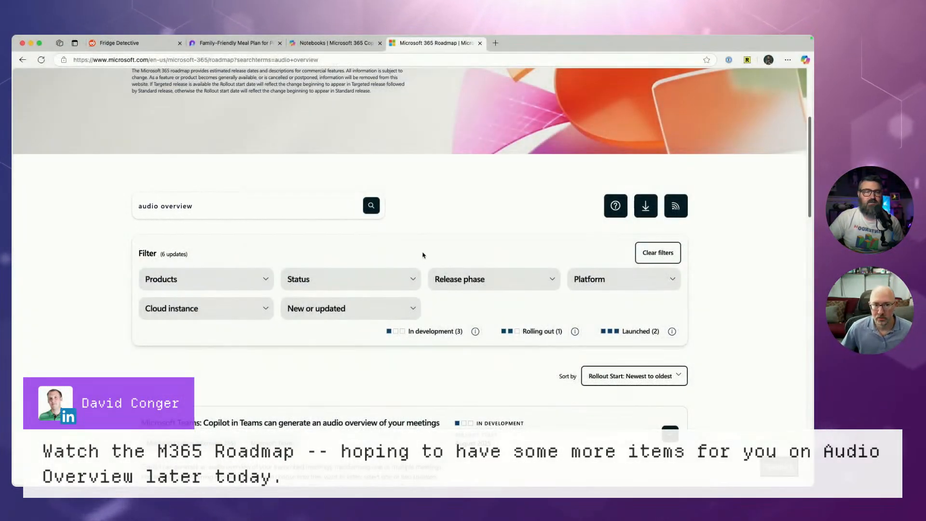
{"action": "scroll", "coordinate": [436, 314], "scroll_direction": "down", "scroll_amount": 5}
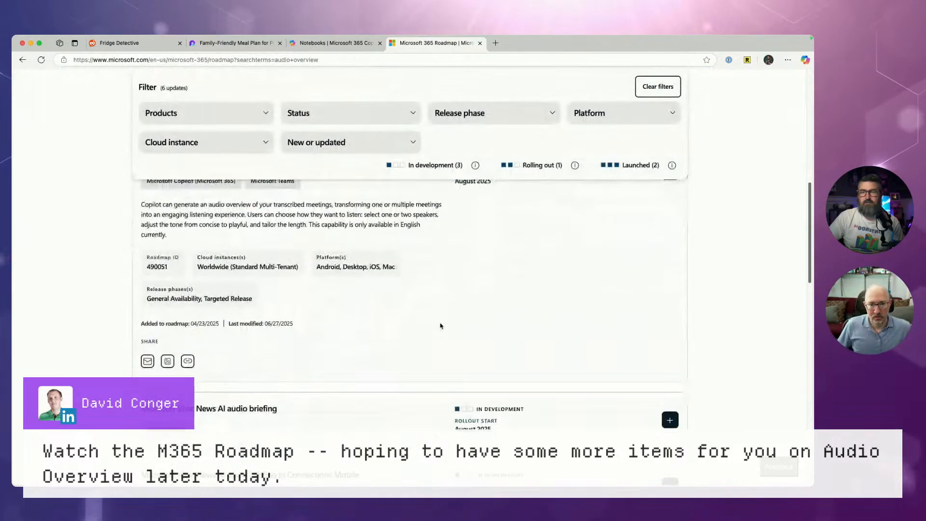
{"action": "scroll", "coordinate": [441, 327], "scroll_direction": "up", "scroll_amount": 1}
{"action": "scroll", "coordinate": [440, 326], "scroll_direction": "up", "scroll_amount": 4}
{"action": "key", "text": "ctrl+Up"}
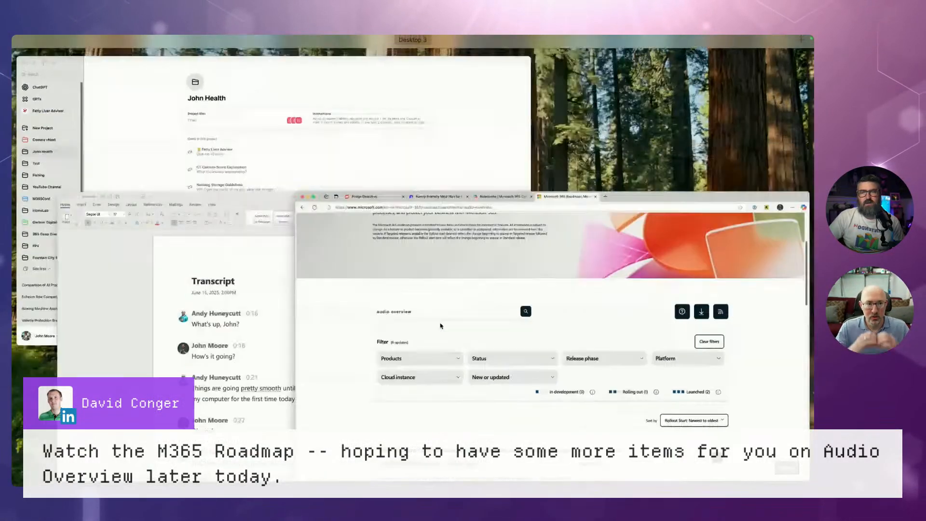
{"action": "left_click", "coordinate": [283, 211]}
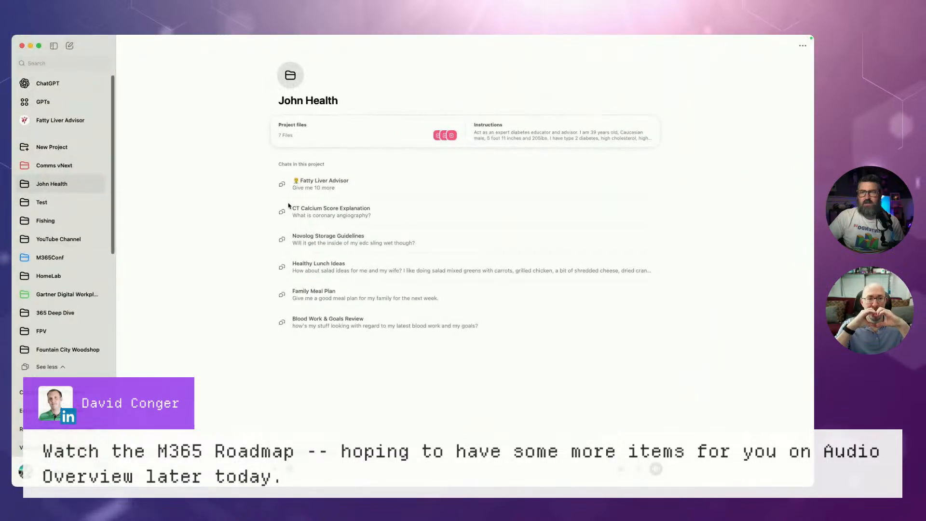
{"action": "key", "text": "ctrl+Up"}
{"action": "left_click", "coordinate": [262, 330]}
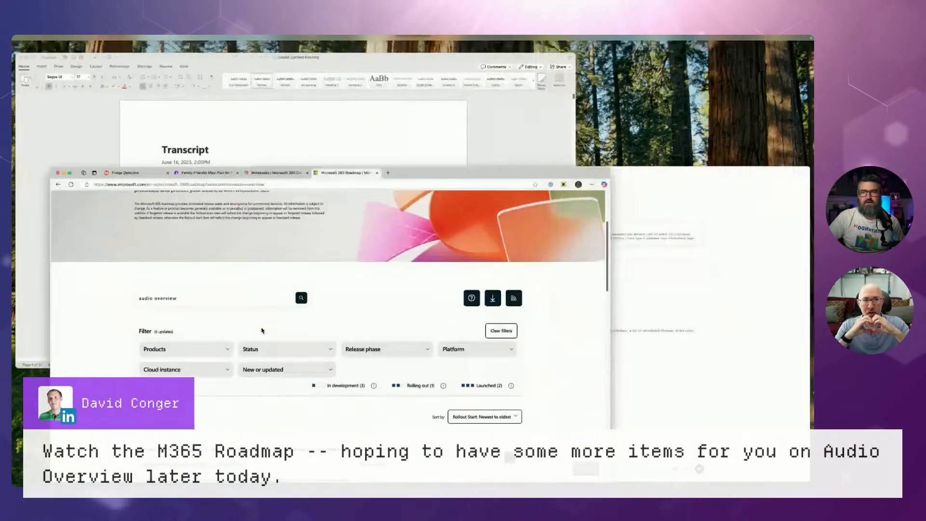
Step: Return to the HomeLab notebook and start generating its audio overview
{"action": "left_click", "coordinate": [333, 43]}
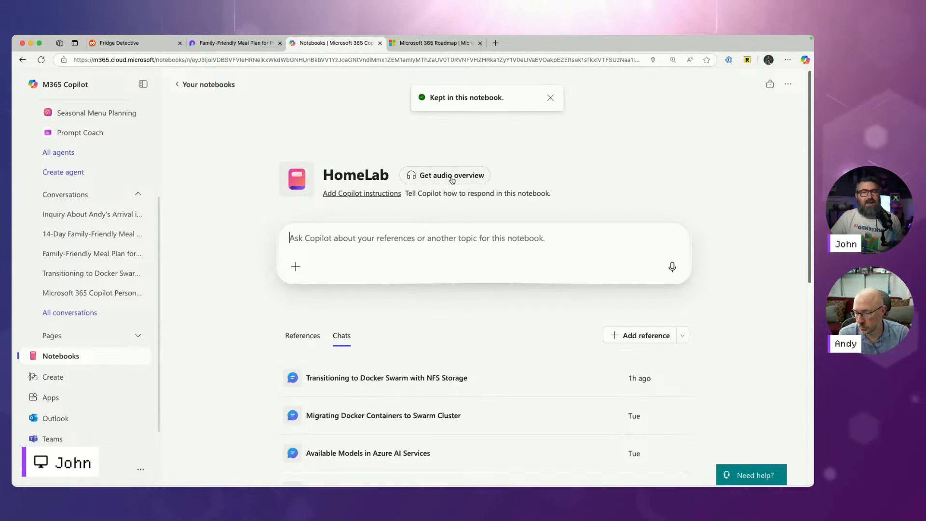
{"action": "left_click", "coordinate": [450, 176]}
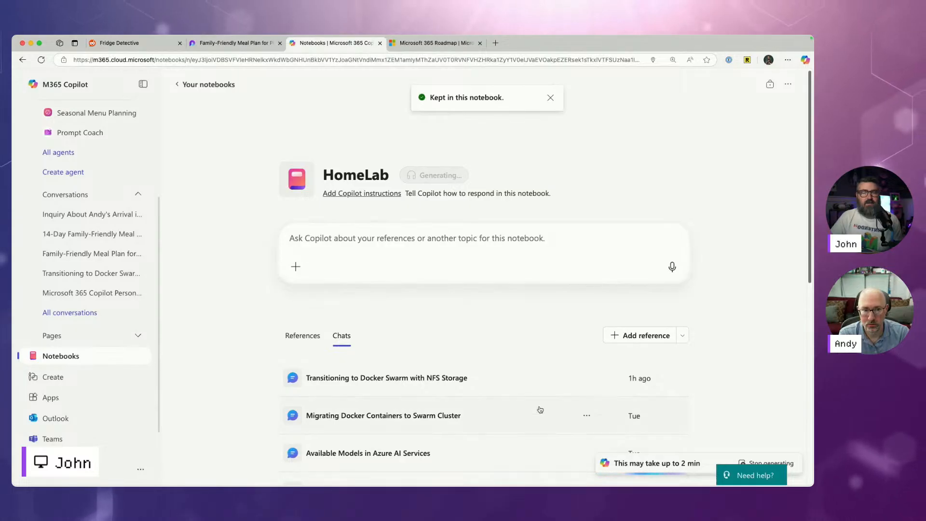
Step: Go back to the notebooks list, open the M365Conf Workshop notebook and bring up its existing audio overview
{"action": "left_click", "coordinate": [81, 360]}
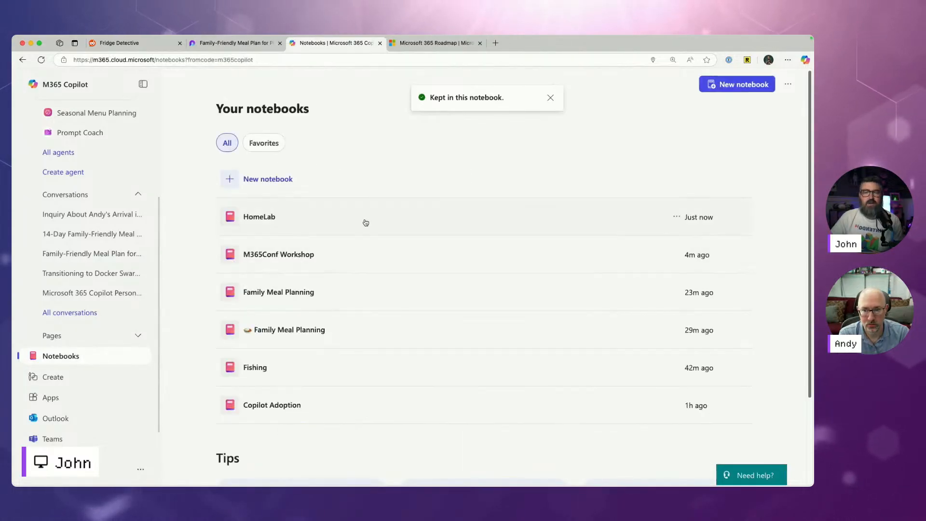
{"action": "left_click", "coordinate": [263, 253]}
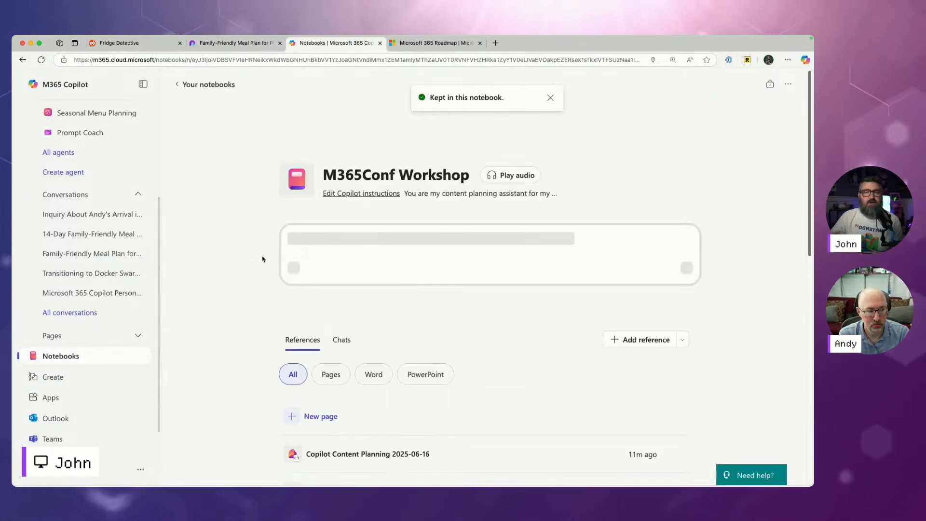
{"action": "left_click", "coordinate": [496, 179]}
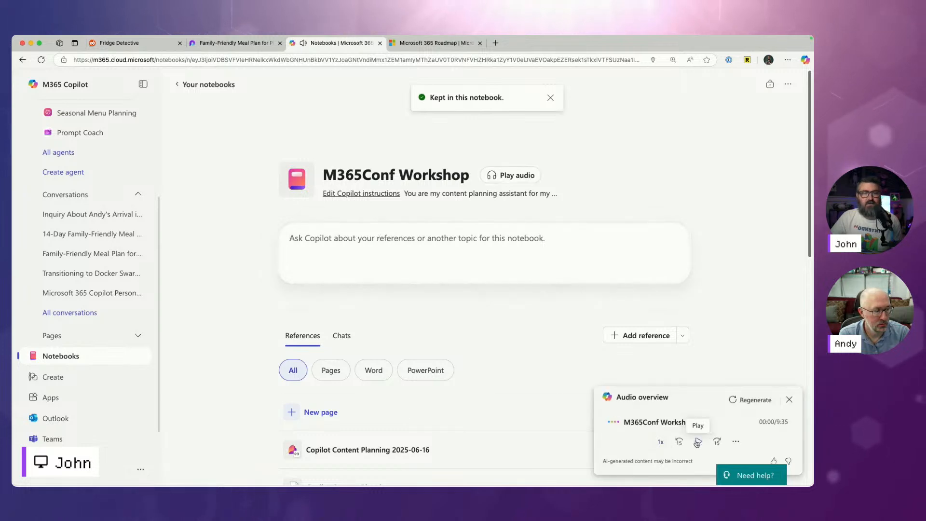
Step: Give the M365Conf Workshop audio overview a positive rating without submitting written feedback, and close its player and the notebook notification
{"action": "left_click", "coordinate": [735, 443]}
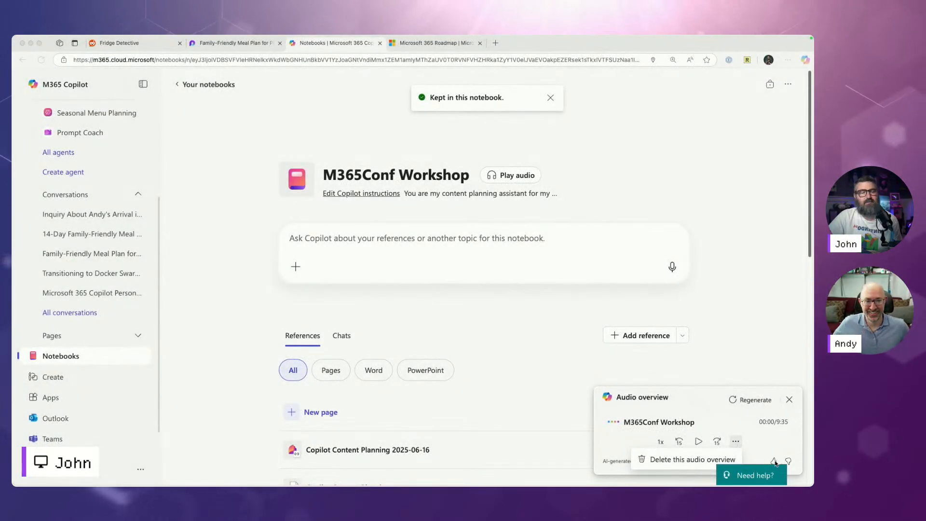
{"action": "left_click", "coordinate": [774, 463]}
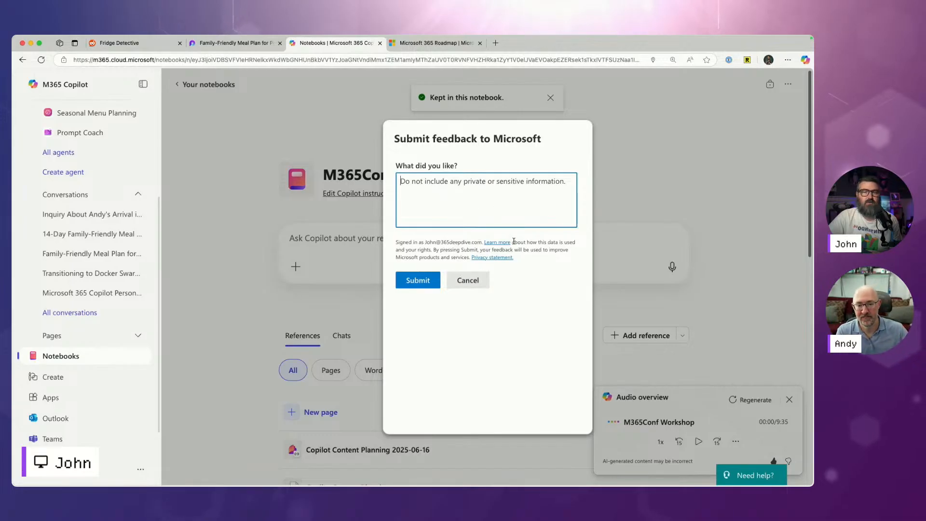
{"action": "left_click", "coordinate": [470, 286]}
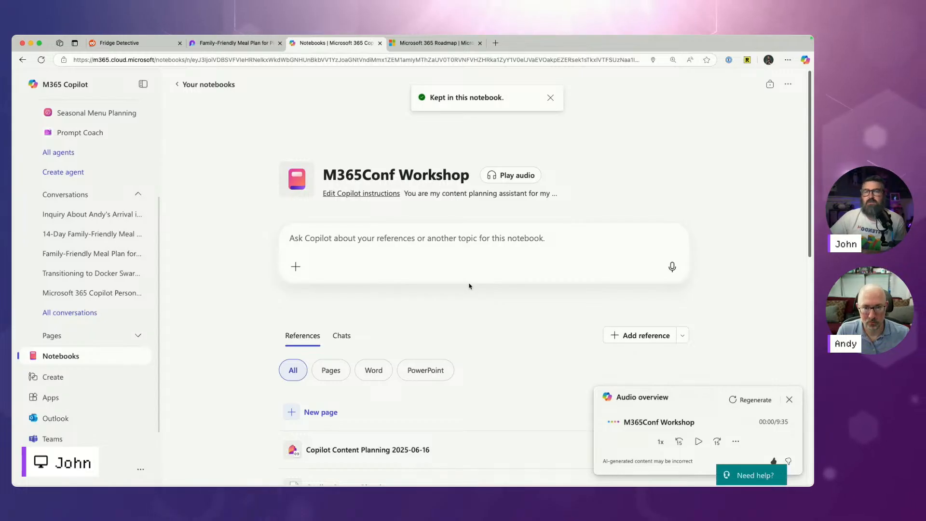
{"action": "left_click", "coordinate": [789, 401]}
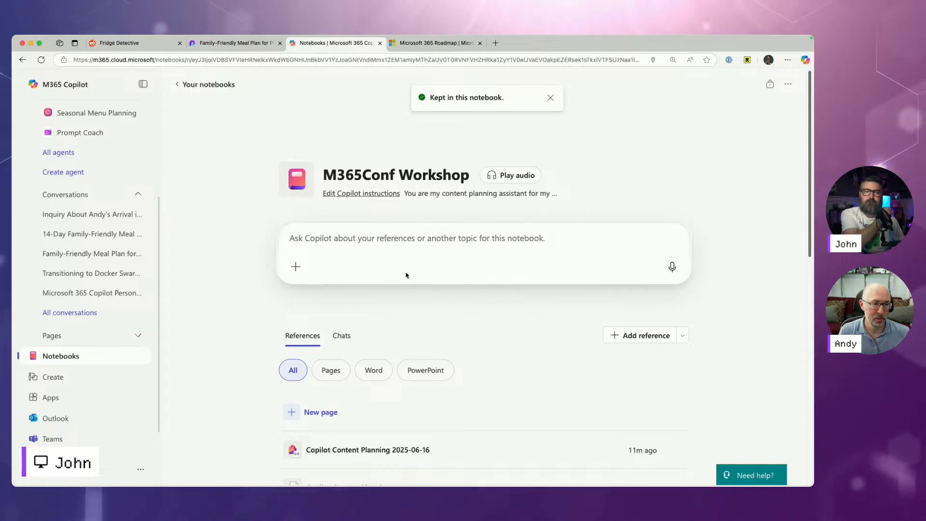
{"action": "left_click", "coordinate": [550, 98]}
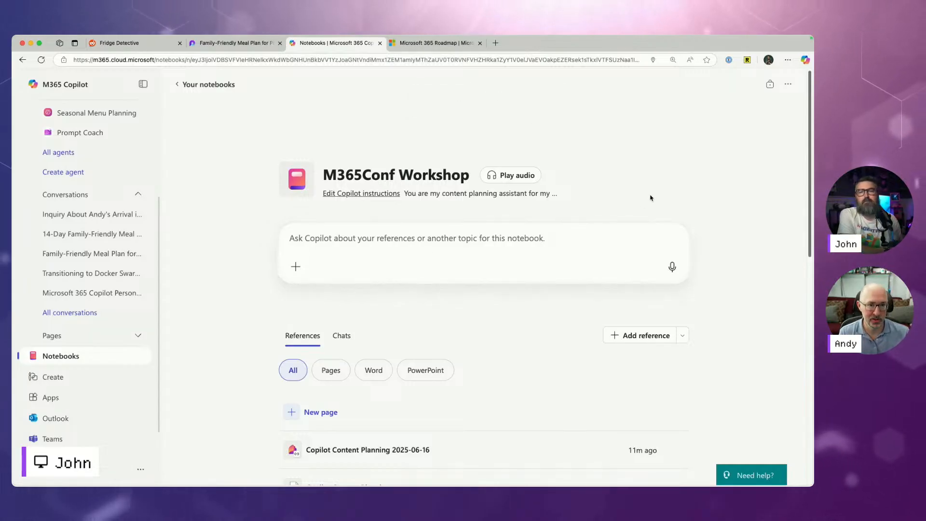
{"action": "left_click_drag", "start_coordinate": [654, 190], "coordinate": [631, 144]}
{"action": "left_click", "coordinate": [604, 142]}
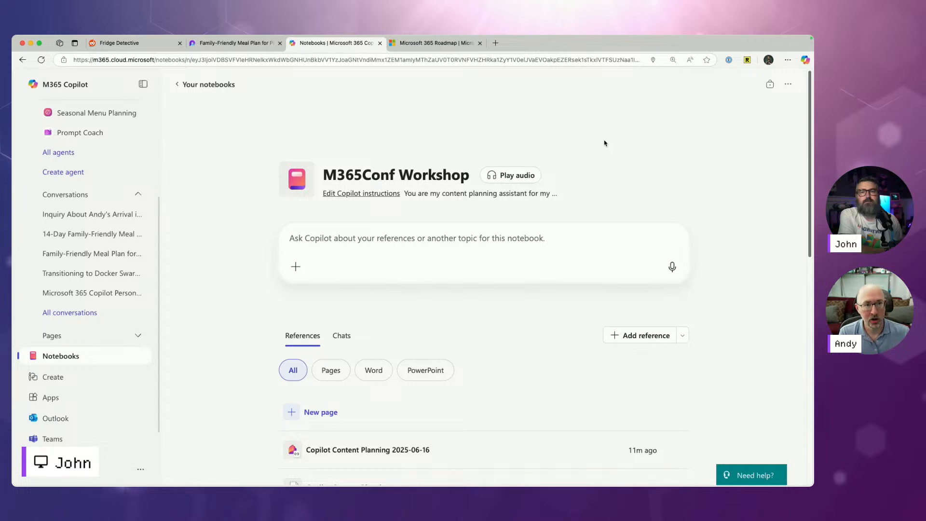
{"action": "left_click_drag", "start_coordinate": [604, 146], "coordinate": [658, 337]}
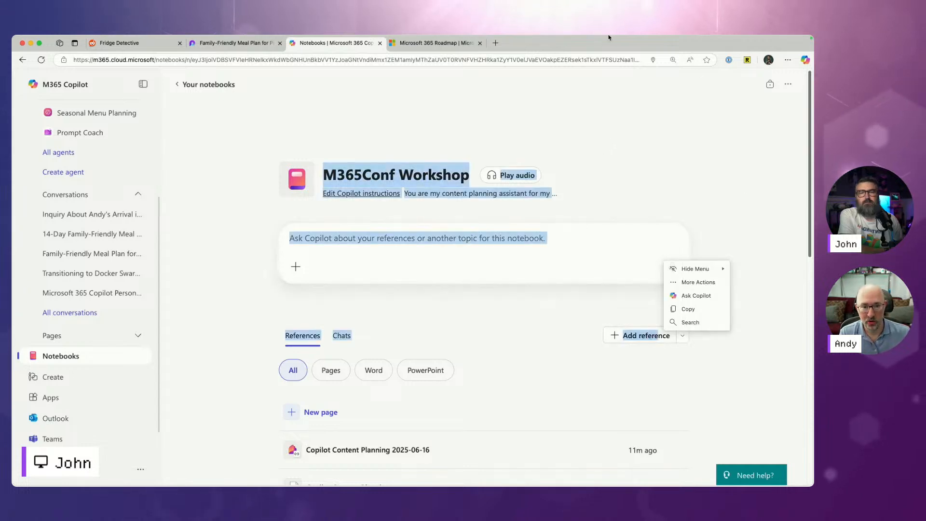
{"action": "left_click", "coordinate": [606, 35]}
{"action": "left_click", "coordinate": [760, 182]}
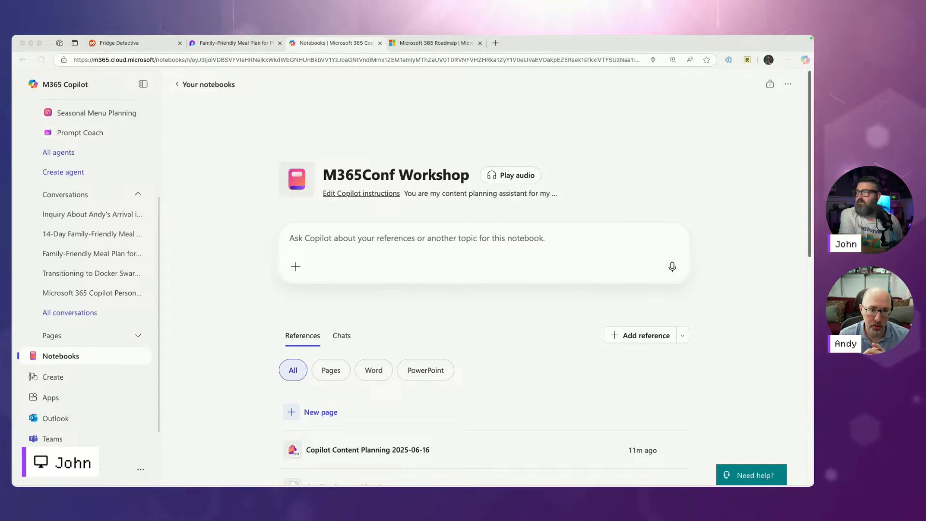
{"action": "left_click", "coordinate": [237, 165]}
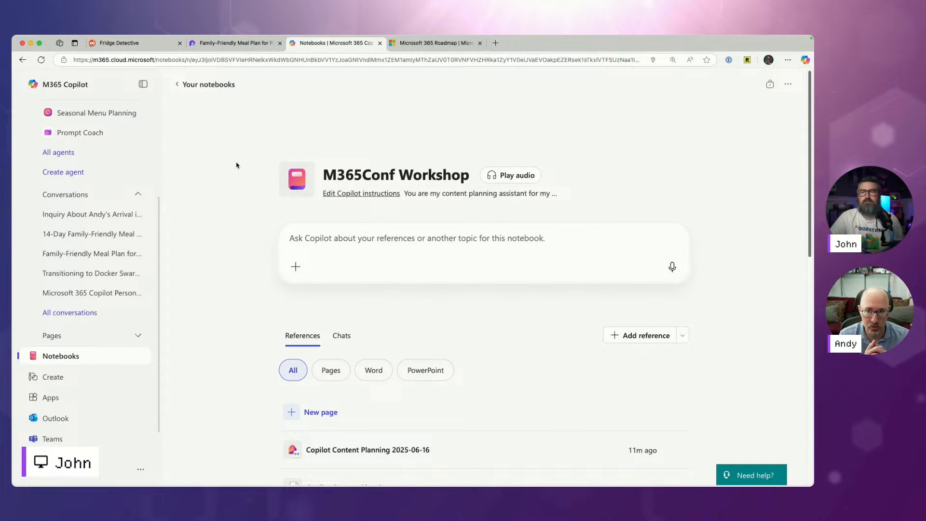
Step: Open OneDrive within M365 Copilot and go through its introductory Copilot tips until they close
{"action": "scroll", "coordinate": [67, 425], "scroll_direction": "down", "scroll_amount": 2}
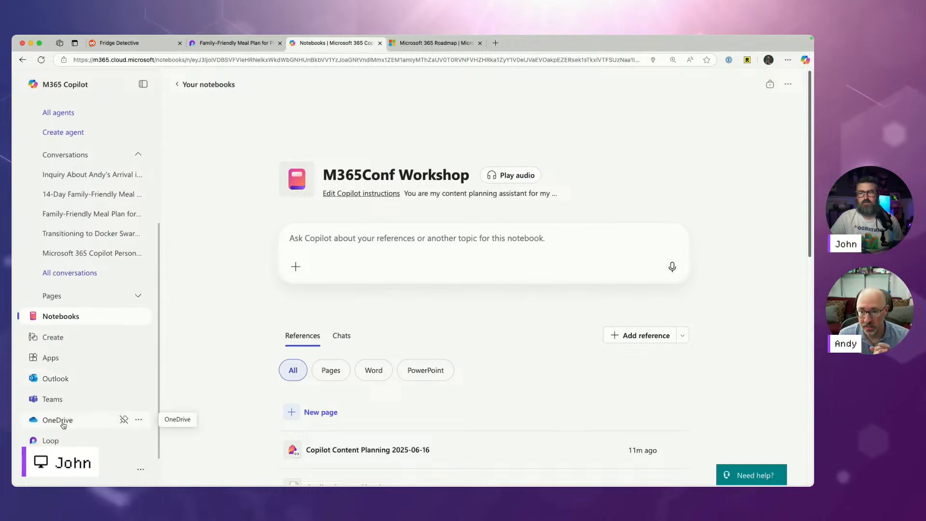
{"action": "left_click", "coordinate": [83, 421]}
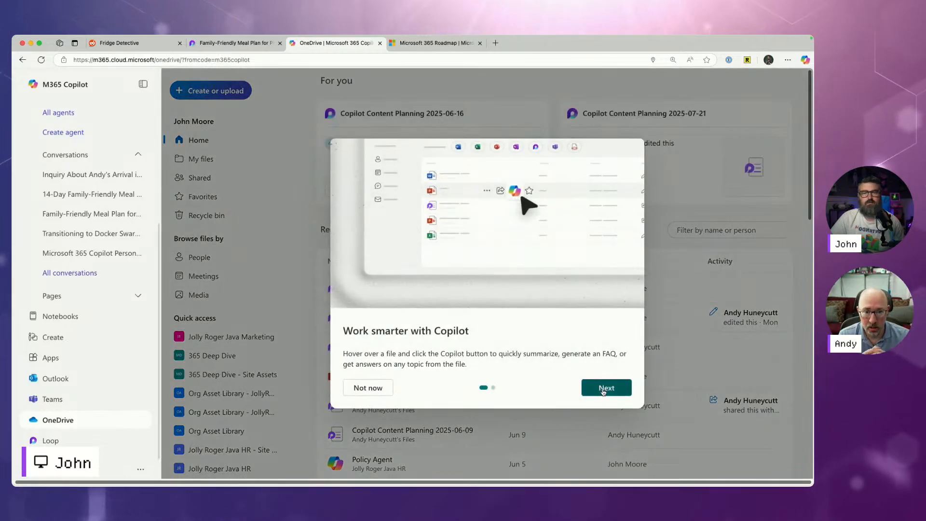
{"action": "left_click", "coordinate": [606, 389]}
{"action": "left_click", "coordinate": [606, 389]}
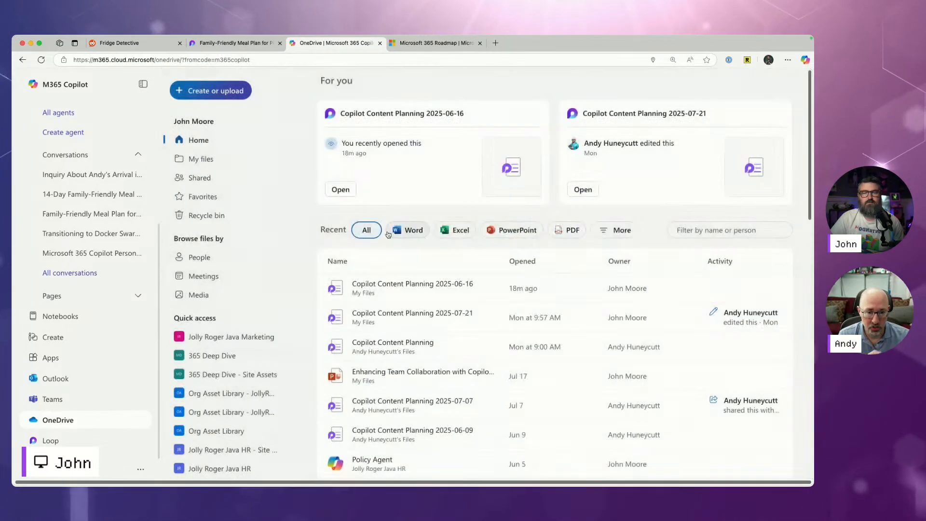
Step: Browse My files in OneDrive and open the Presentations folder inside MVP Stuff
{"action": "left_click", "coordinate": [204, 162]}
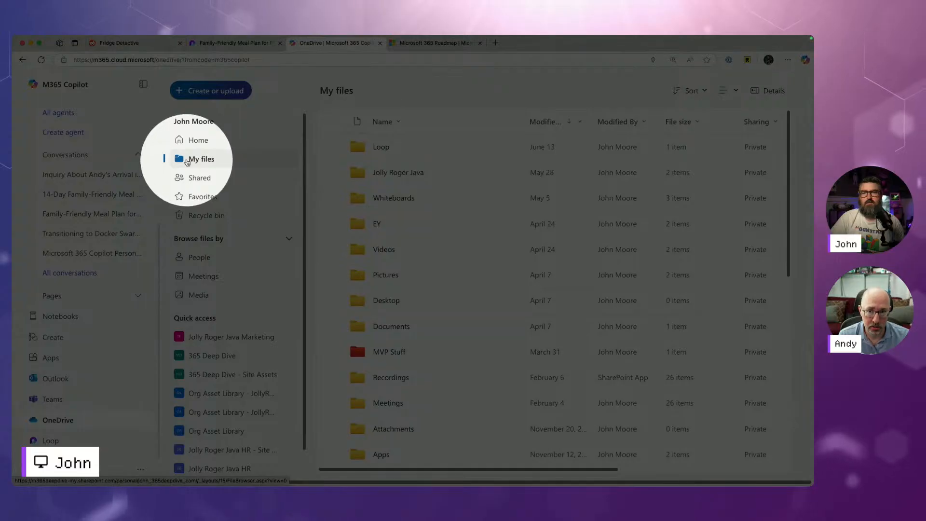
{"action": "scroll", "coordinate": [367, 320], "scroll_direction": "down", "scroll_amount": 10}
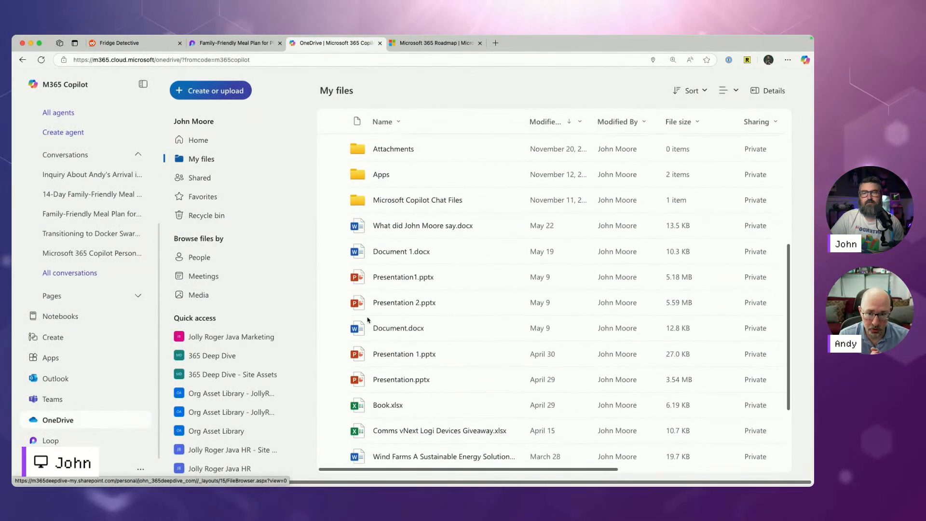
{"action": "scroll", "coordinate": [367, 320], "scroll_direction": "up", "scroll_amount": 7}
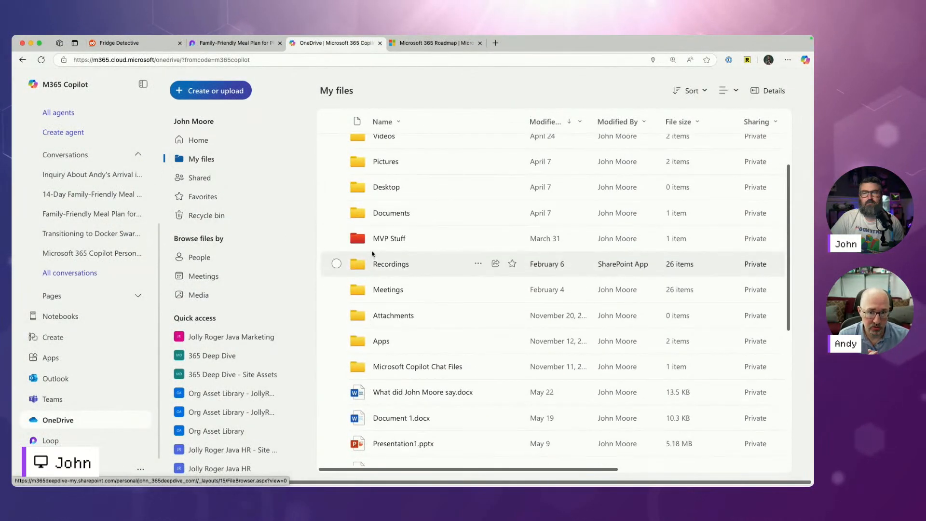
{"action": "left_click", "coordinate": [385, 240]}
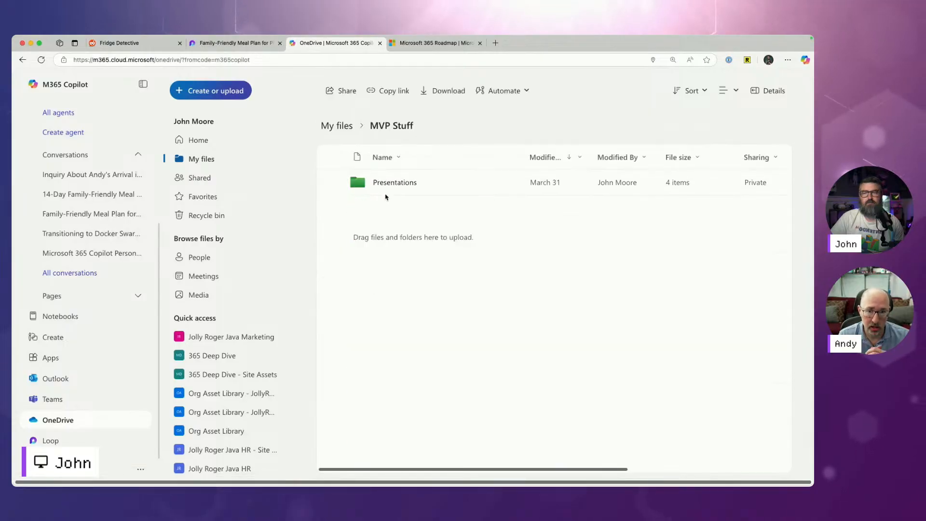
{"action": "left_click", "coordinate": [385, 182]}
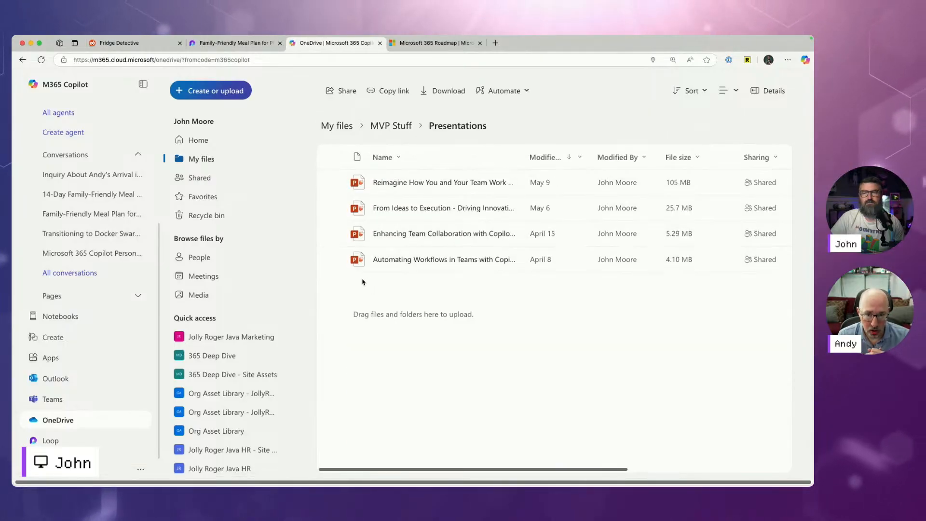
Step: Select the Enhancing Team Collaboration presentation, check which Copilot actions it offers, and clear the selection
{"action": "left_click", "coordinate": [336, 234]}
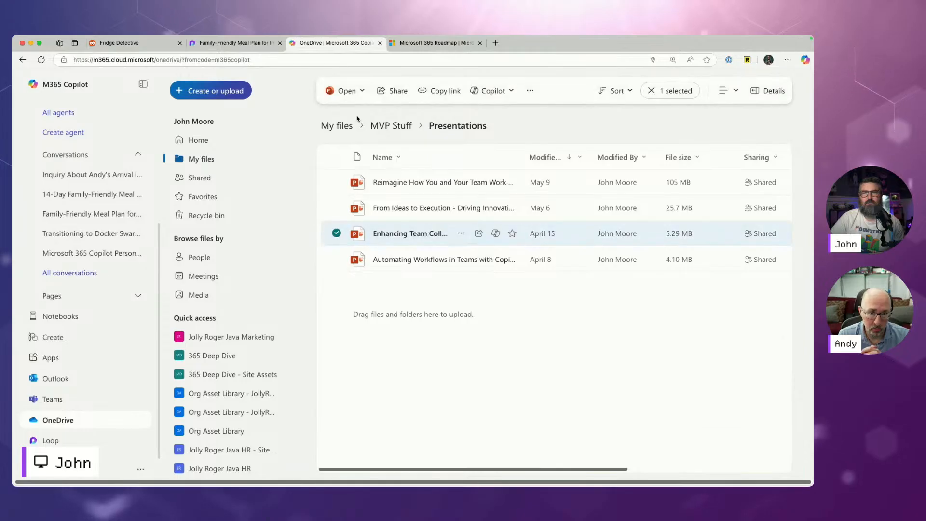
{"action": "left_click", "coordinate": [486, 96]}
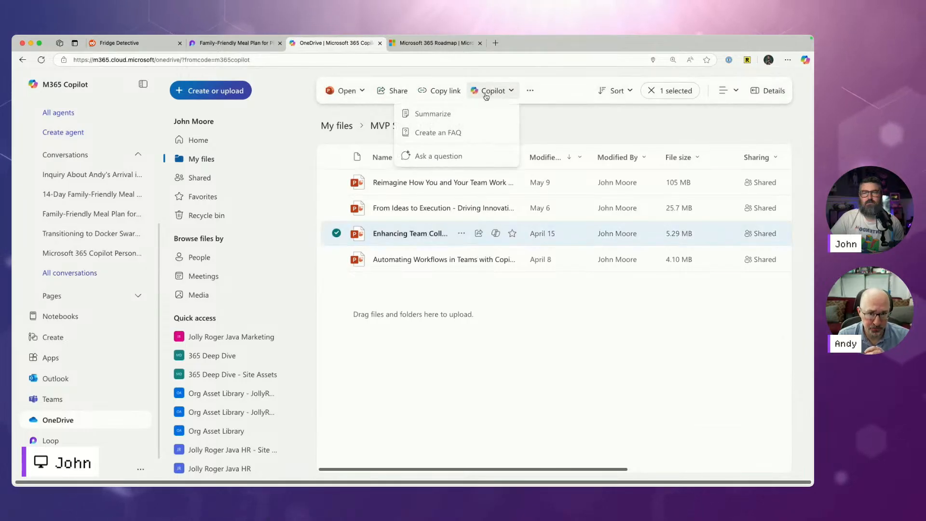
{"action": "left_click", "coordinate": [367, 403]}
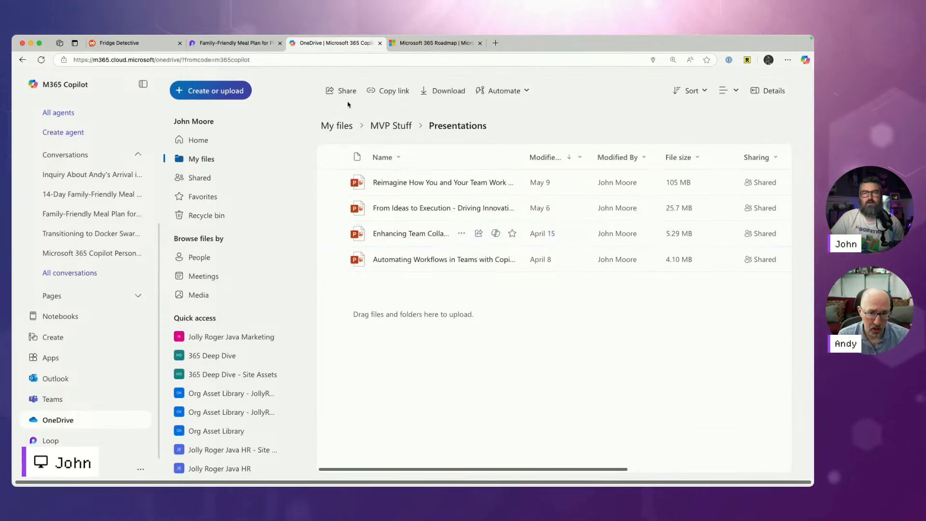
Step: Return to the top level of My files and select the Wind Farms Word document
{"action": "left_click", "coordinate": [379, 125]}
{"action": "left_click", "coordinate": [336, 125]}
{"action": "scroll", "coordinate": [400, 307], "scroll_direction": "down", "scroll_amount": 5}
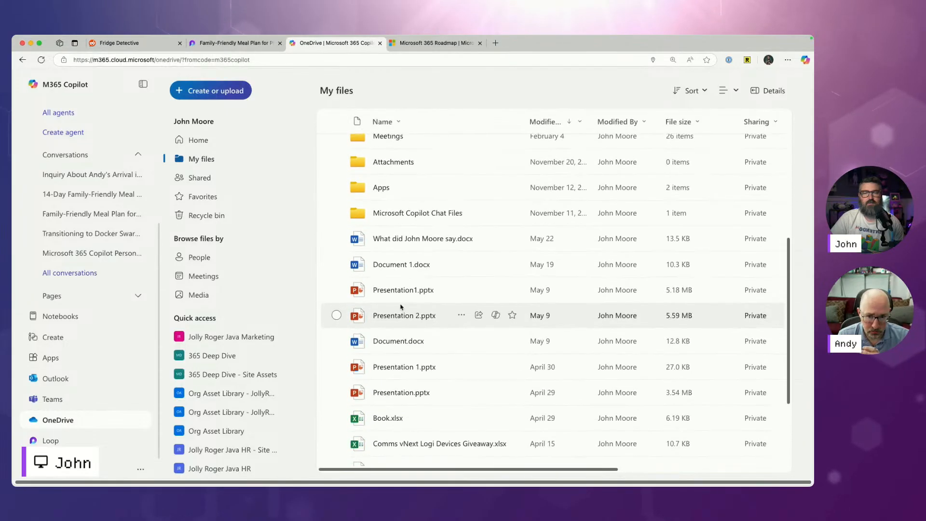
{"action": "scroll", "coordinate": [400, 307], "scroll_direction": "down", "scroll_amount": 5}
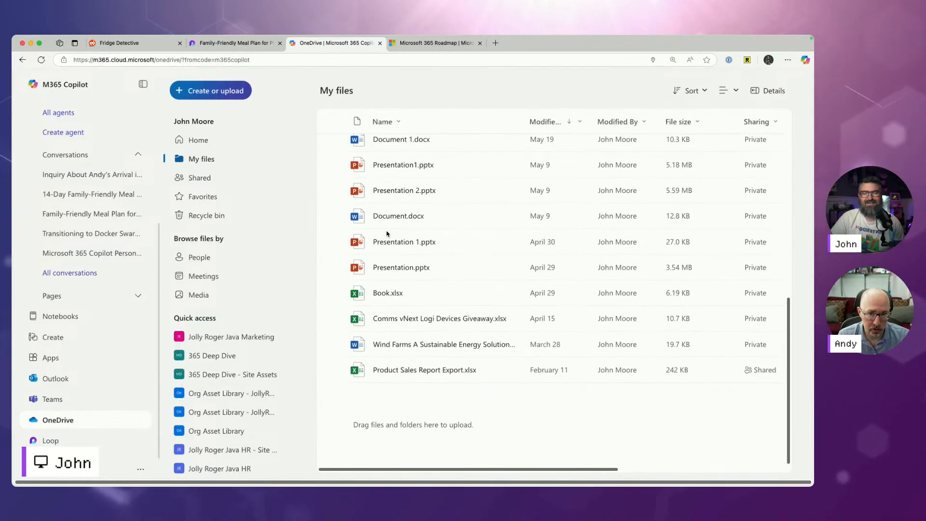
{"action": "left_click", "coordinate": [336, 345]}
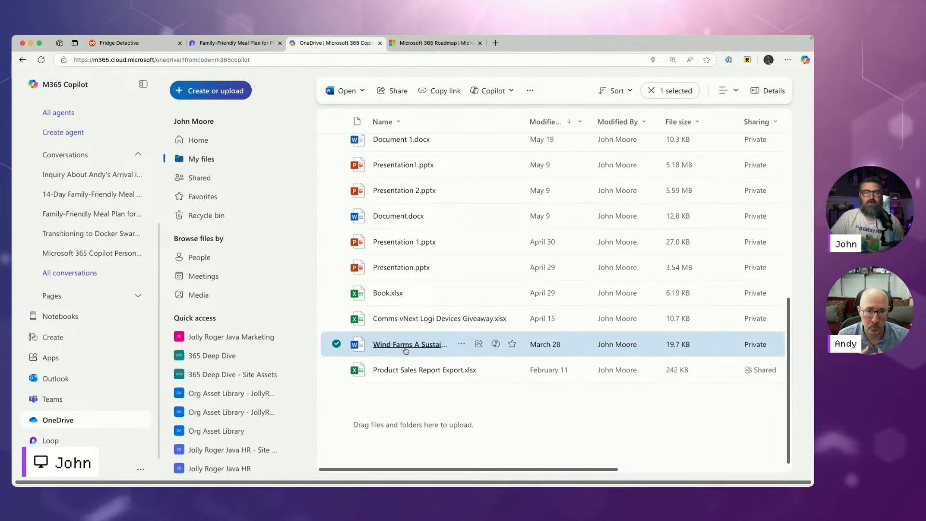
Step: Create a Copilot audio overview of the selected Wind Farms document, check the player's options, and pause the playback
{"action": "left_click", "coordinate": [492, 90]}
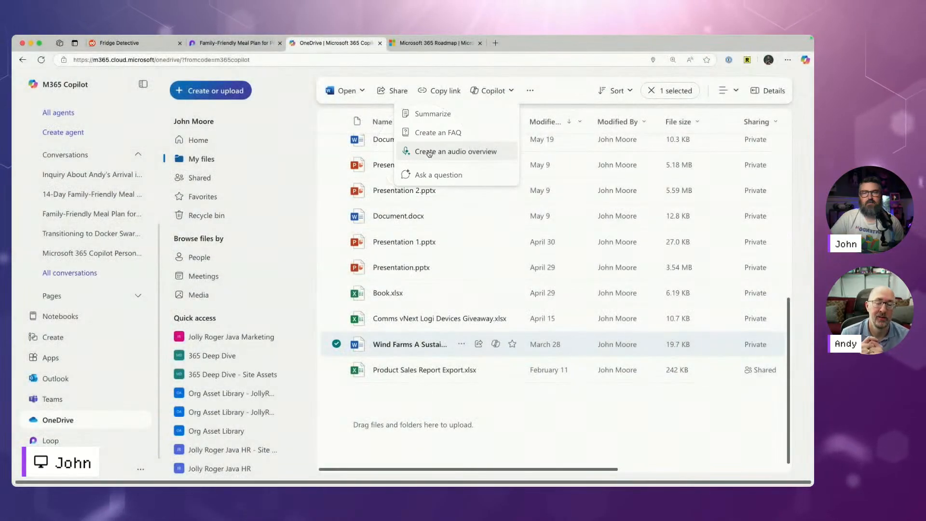
{"action": "left_click", "coordinate": [430, 152]}
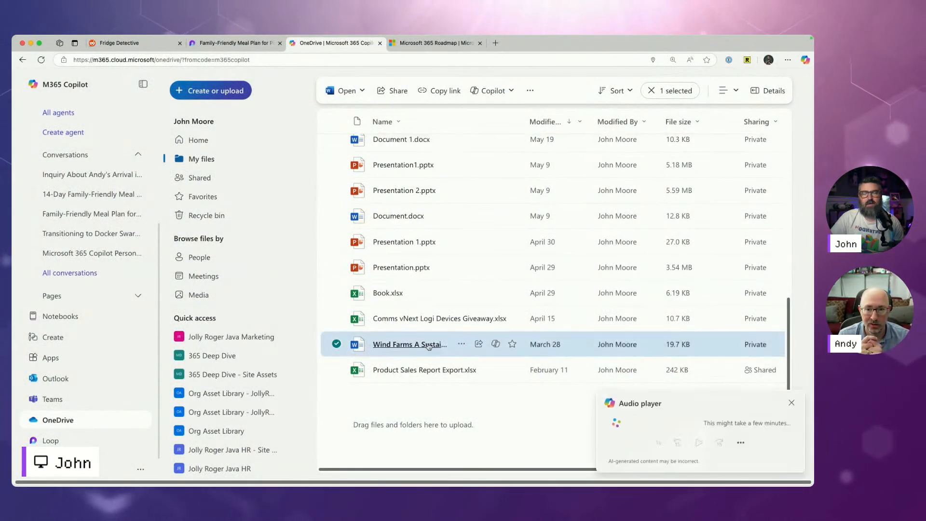
{"action": "mouse_move", "coordinate": [429, 347]}
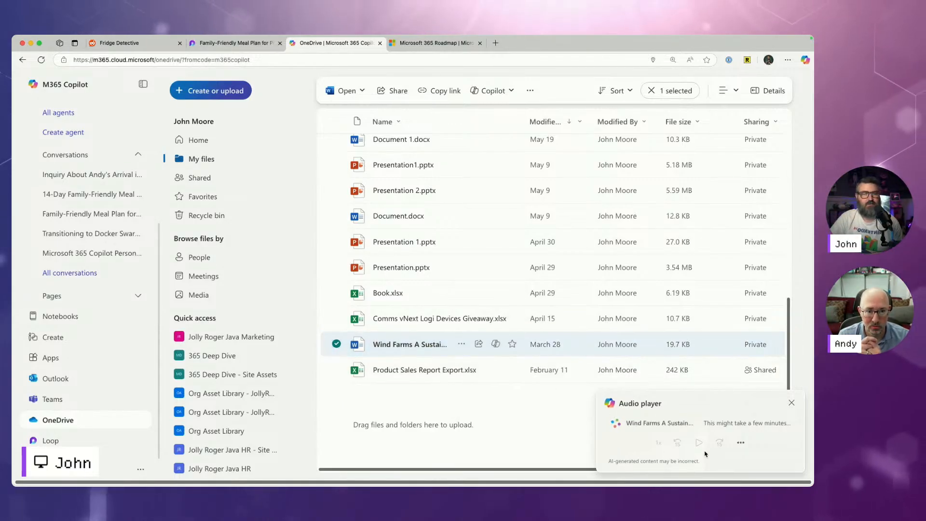
{"action": "left_click", "coordinate": [741, 442]}
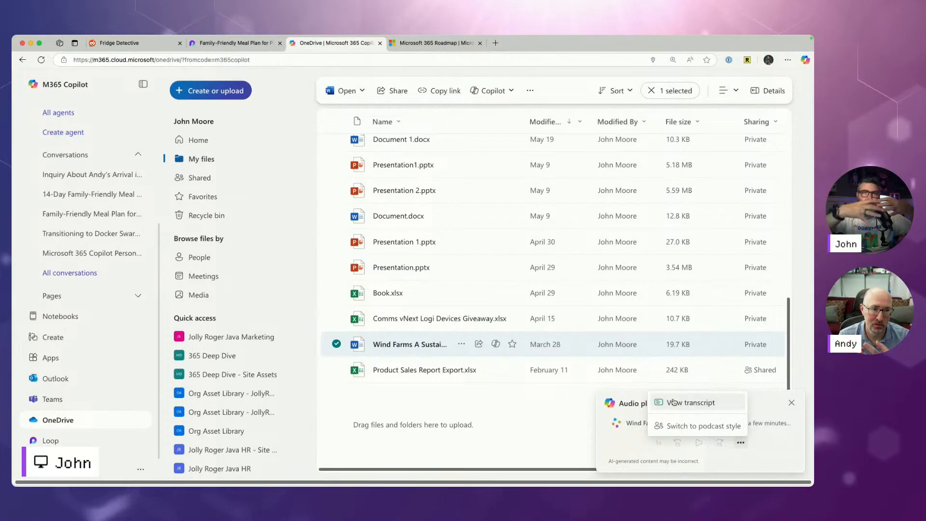
{"action": "left_click", "coordinate": [553, 440]}
{"action": "left_click", "coordinate": [698, 443]}
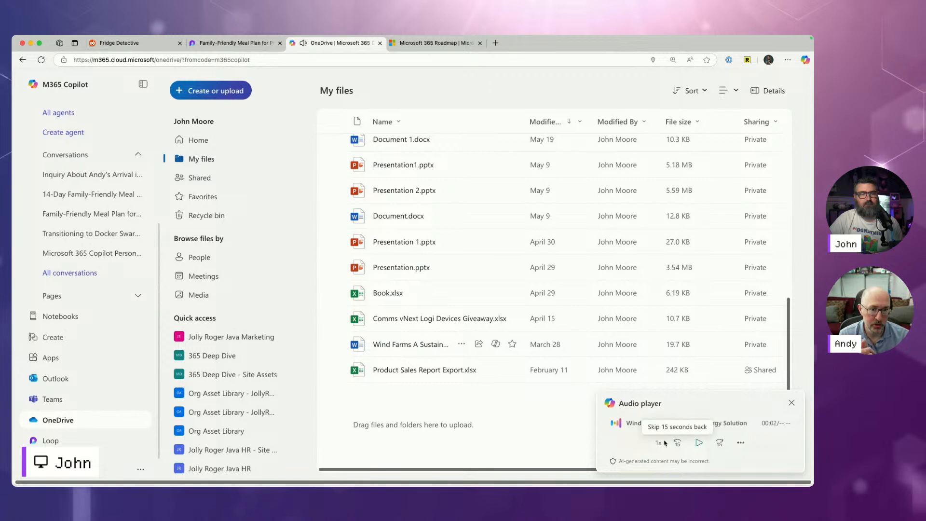
Step: Switch the Wind Farms audio overview to podcast style and look through its full transcript
{"action": "left_click", "coordinate": [740, 442]}
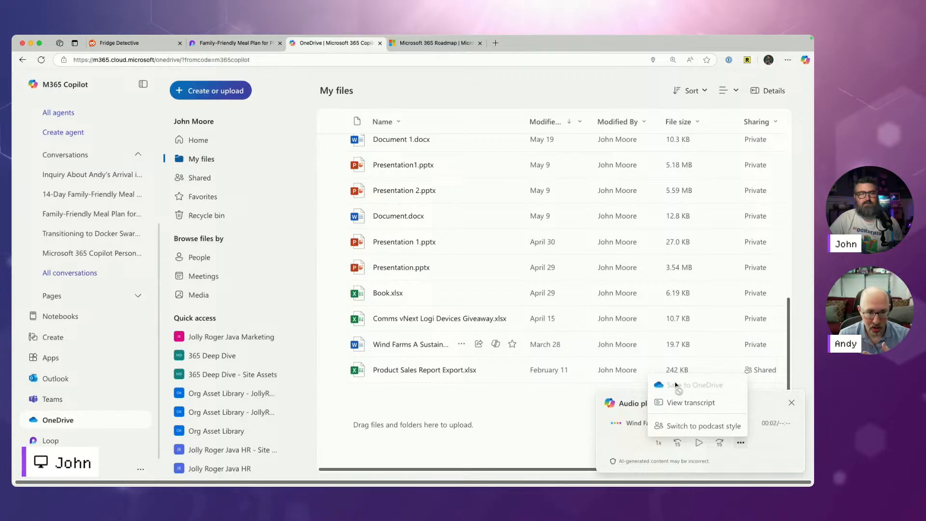
{"action": "left_click", "coordinate": [694, 428]}
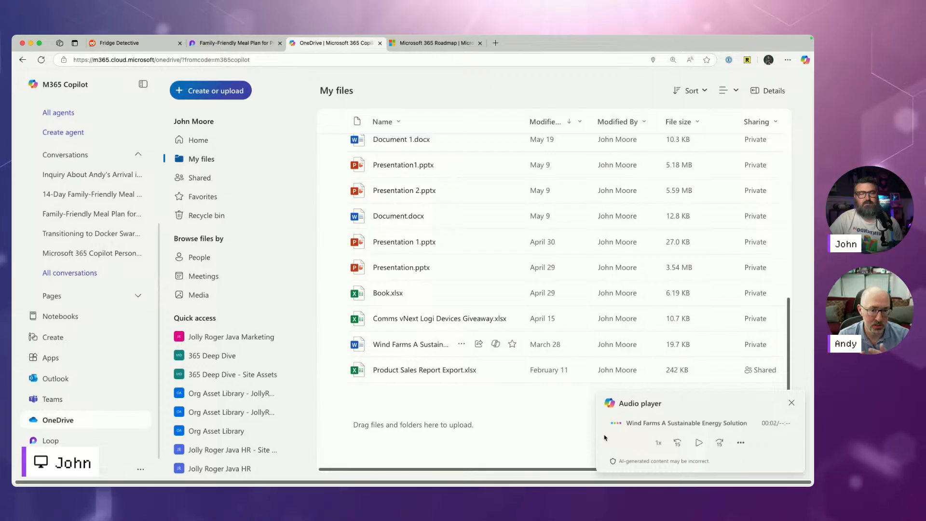
{"action": "left_click", "coordinate": [741, 443]}
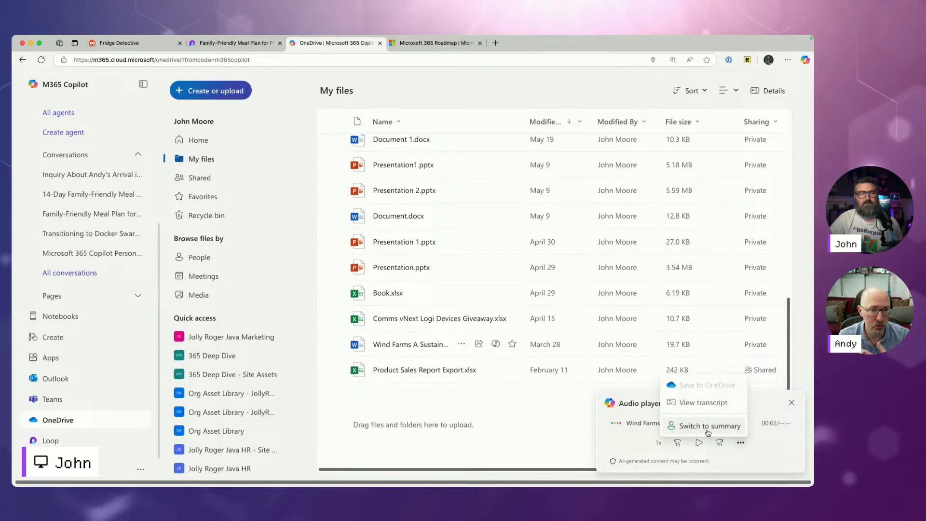
{"action": "left_click", "coordinate": [695, 403]}
{"action": "scroll", "coordinate": [616, 423], "scroll_direction": "down", "scroll_amount": 15}
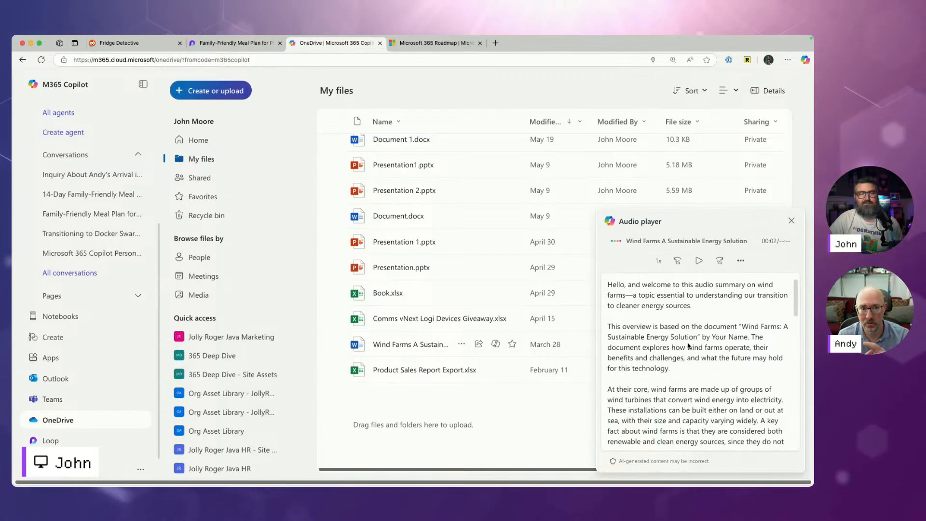
{"action": "scroll", "coordinate": [688, 345], "scroll_direction": "down", "scroll_amount": 2}
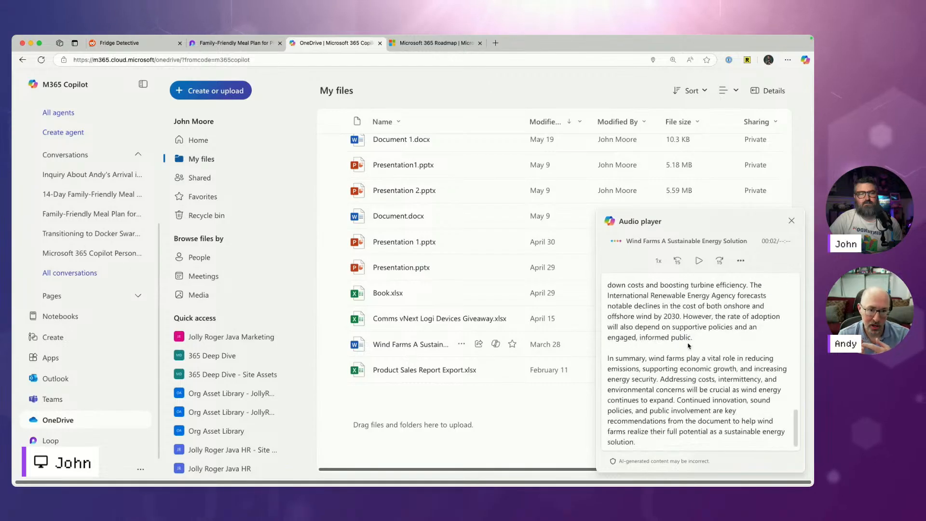
{"action": "left_click_drag", "start_coordinate": [687, 362], "coordinate": [436, 257]}
{"action": "scroll", "coordinate": [431, 300], "scroll_direction": "up", "scroll_amount": 15}
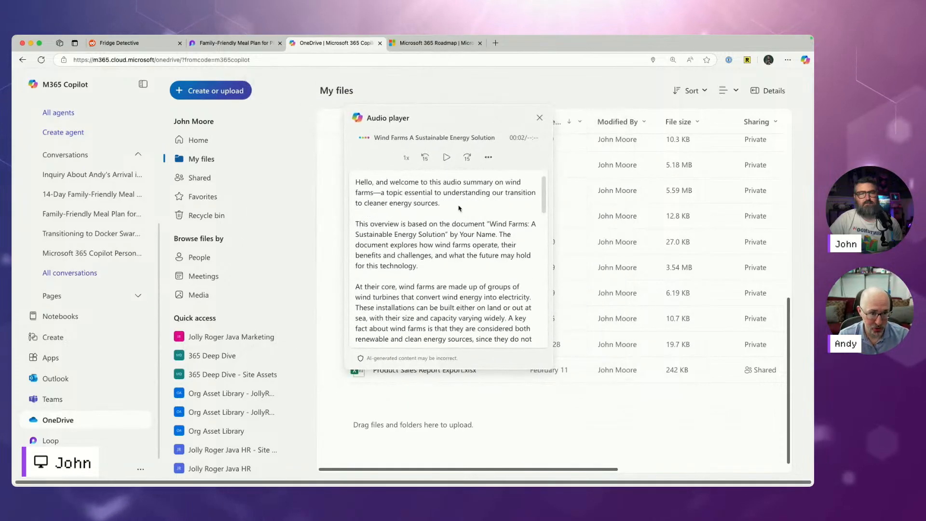
Step: Check the overview's Save to OneDrive option, skip ahead repeatedly in 15-second jumps, and close the audio player
{"action": "left_click", "coordinate": [488, 157]}
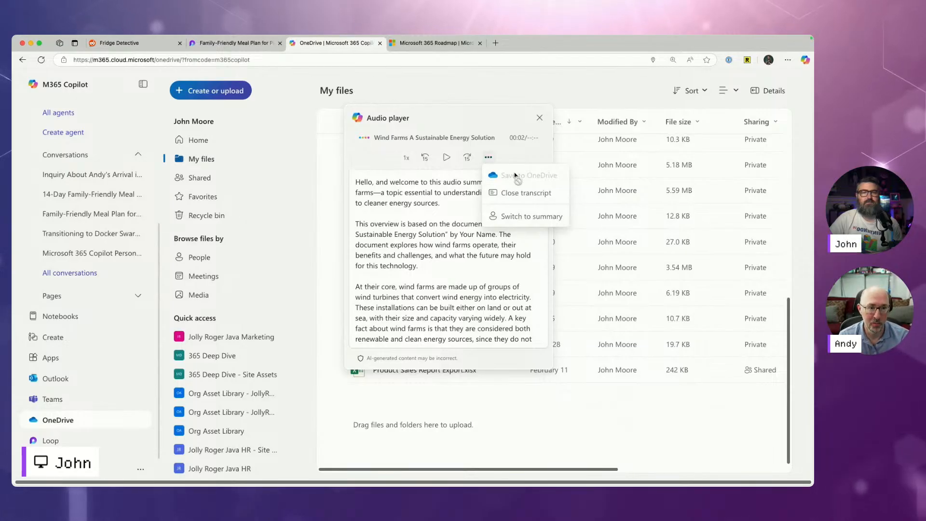
{"action": "left_click", "coordinate": [448, 222]}
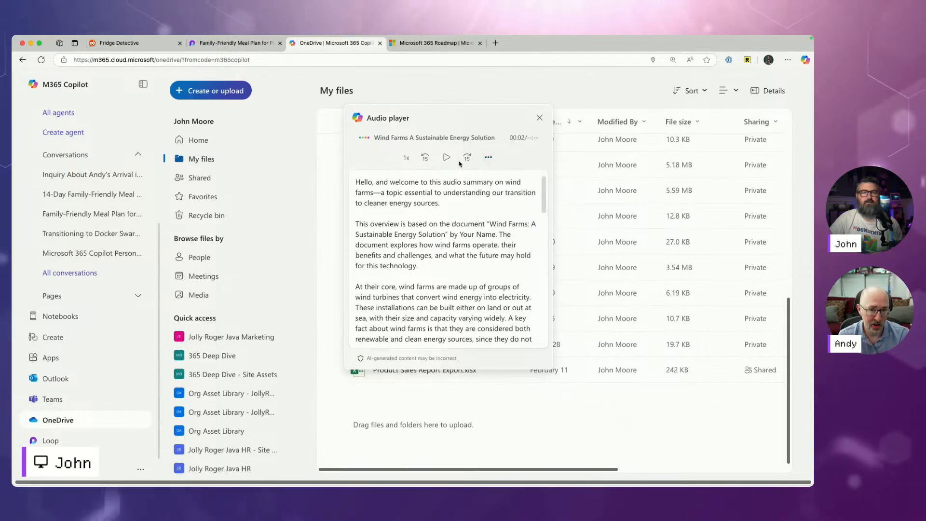
{"action": "left_click", "coordinate": [468, 158]}
{"action": "left_click", "coordinate": [467, 158]}
{"action": "left_click", "coordinate": [467, 158]}
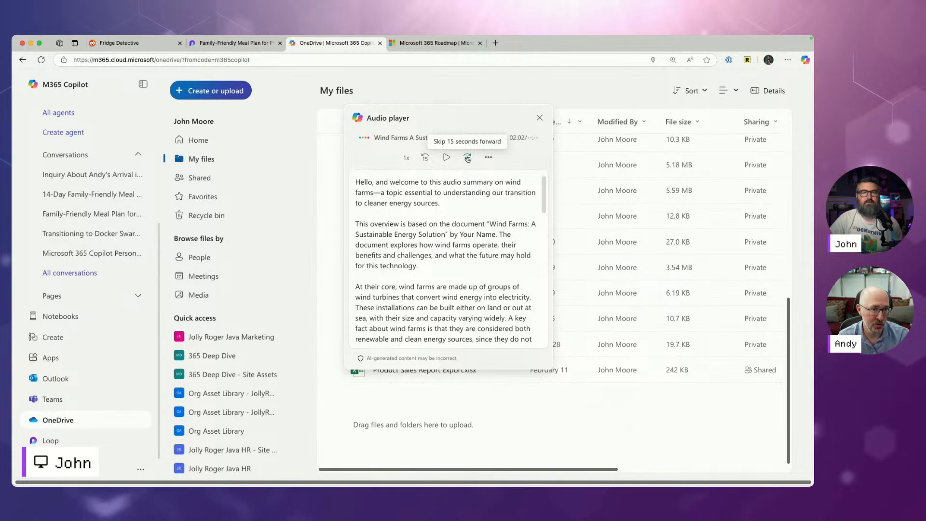
{"action": "left_click", "coordinate": [468, 158]}
{"action": "left_click", "coordinate": [468, 159]}
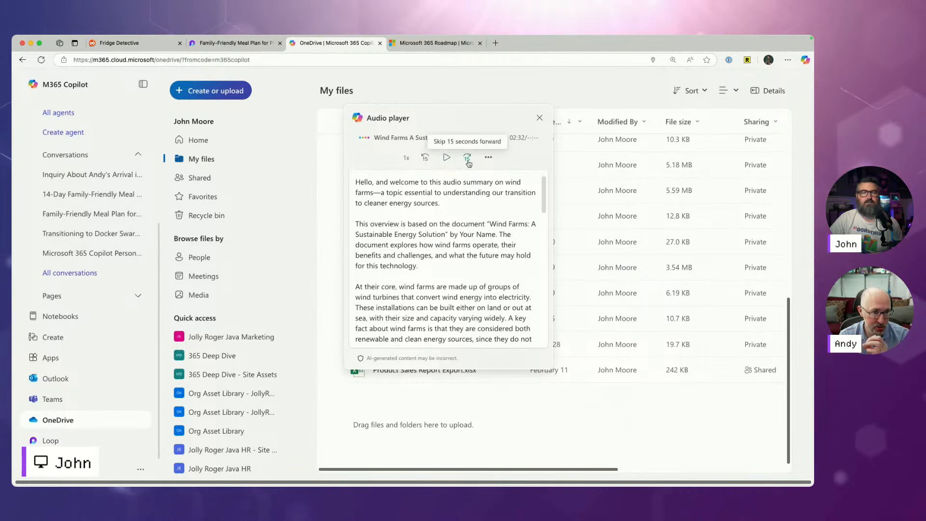
{"action": "left_click", "coordinate": [540, 118]}
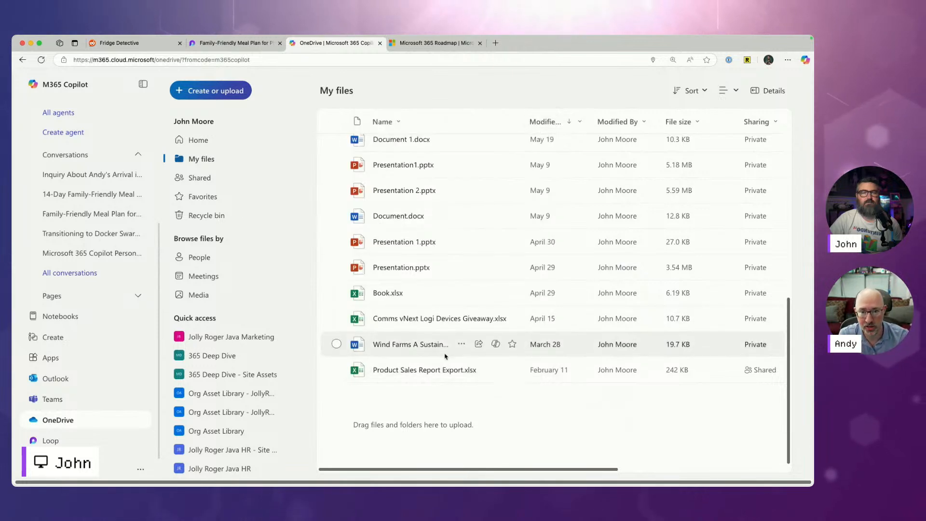
Step: Try creating the Wind Farms audio overview again twice, repositioning the player and closing it each time
{"action": "left_click", "coordinate": [496, 344]}
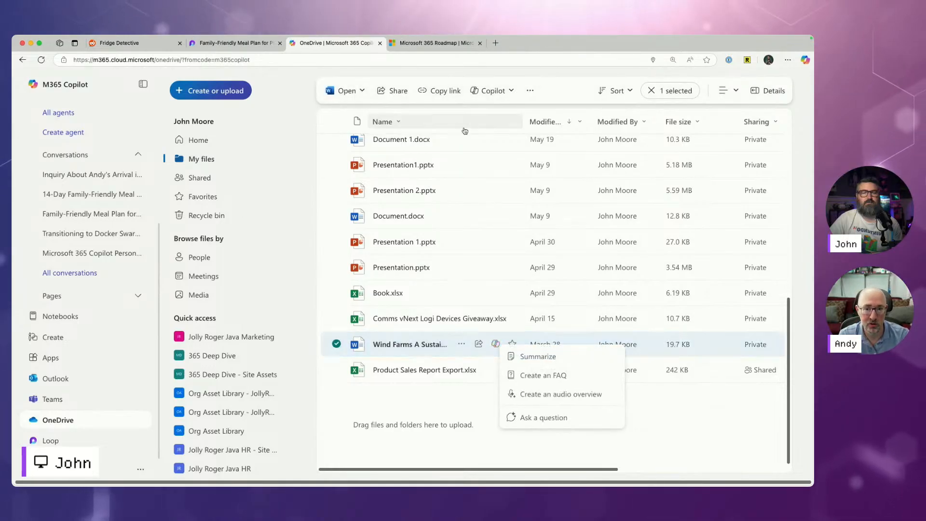
{"action": "left_click", "coordinate": [525, 394]}
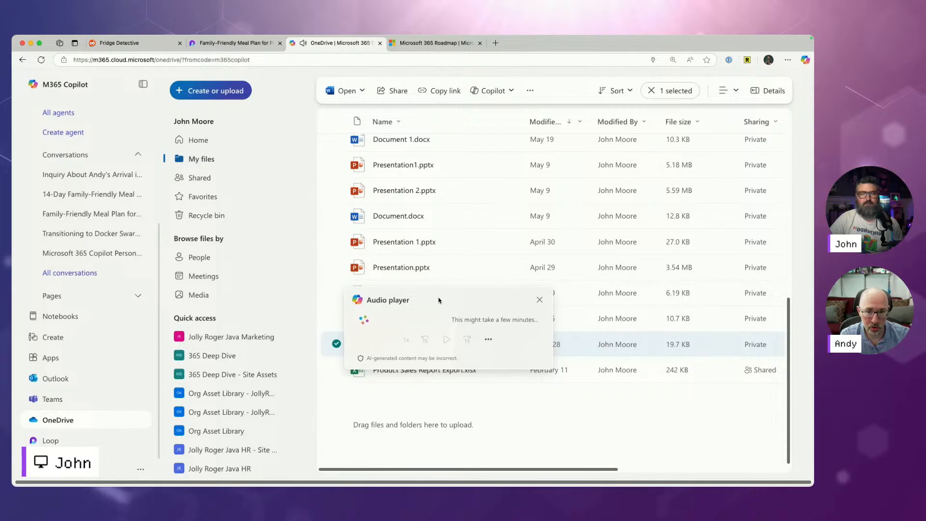
{"action": "left_click_drag", "start_coordinate": [445, 301], "coordinate": [486, 199]}
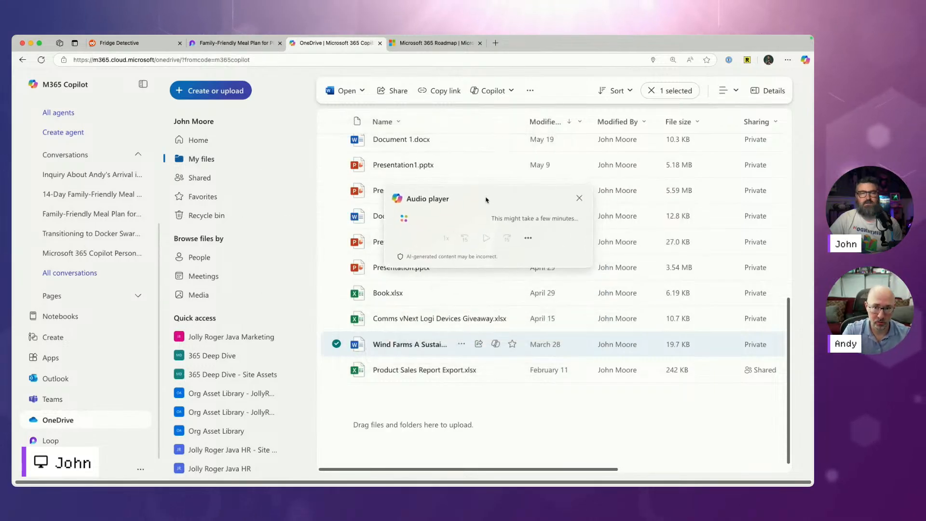
{"action": "left_click", "coordinate": [530, 240]}
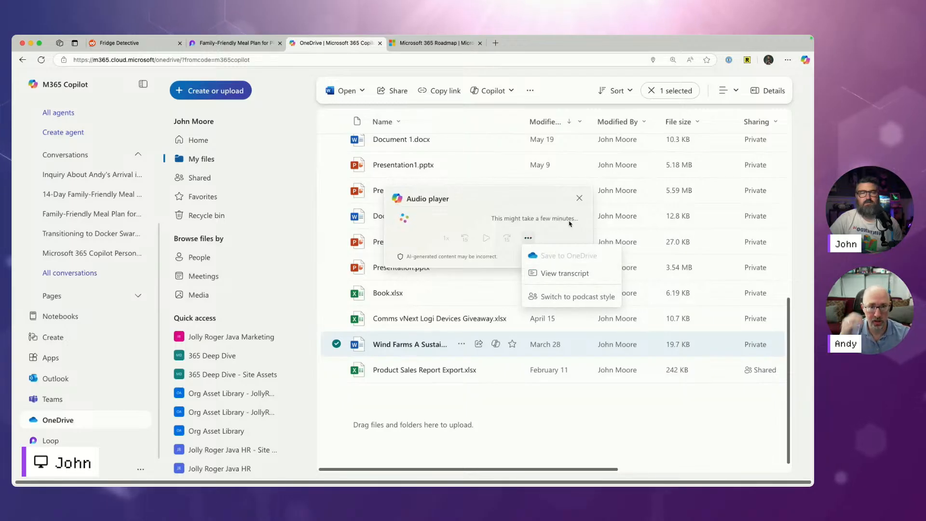
{"action": "left_click", "coordinate": [580, 201]}
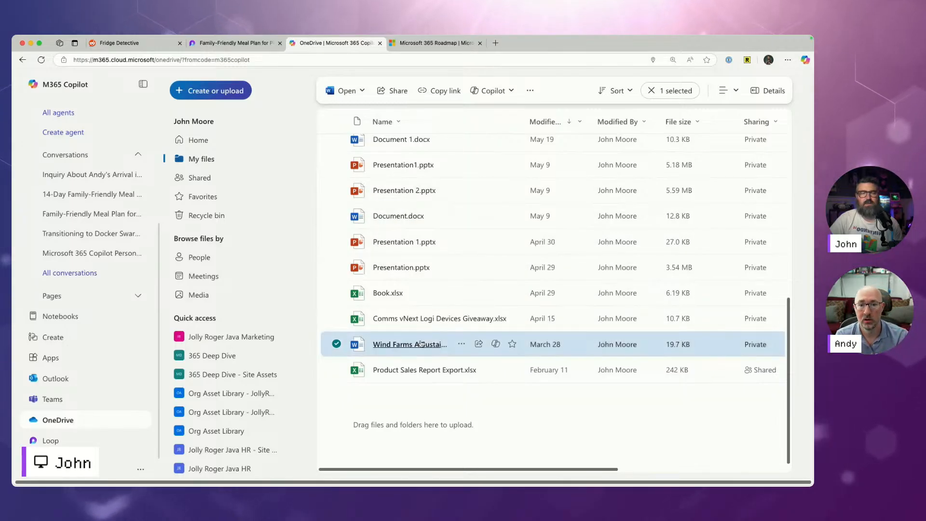
{"action": "left_click", "coordinate": [496, 345]}
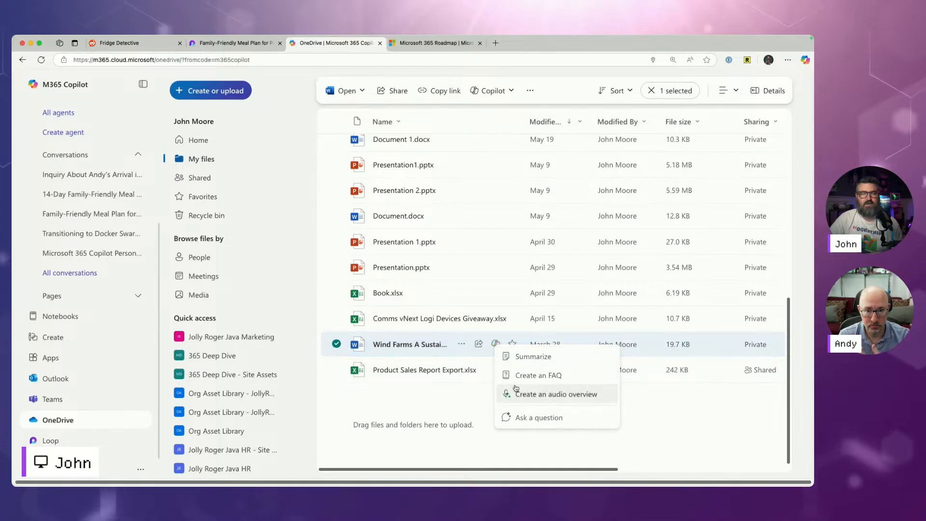
{"action": "left_click", "coordinate": [519, 393]}
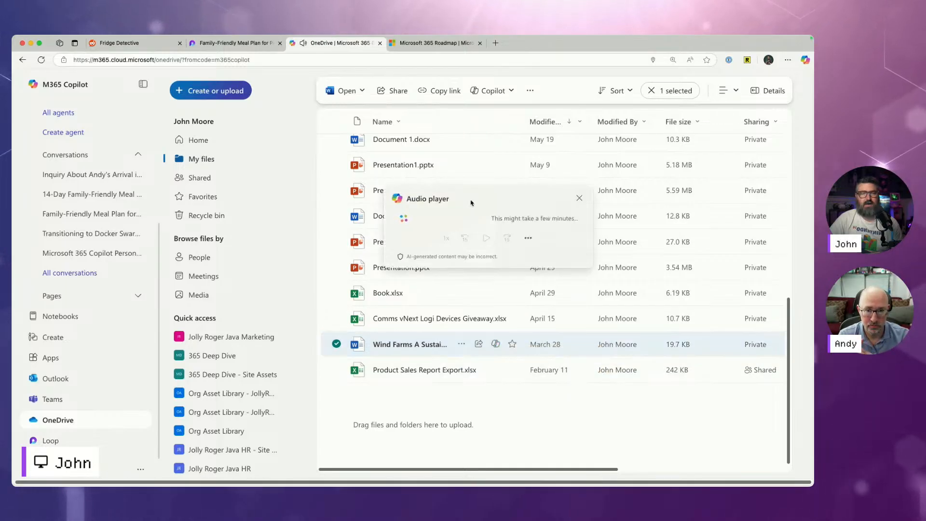
{"action": "left_click_drag", "start_coordinate": [675, 403], "coordinate": [396, 215]}
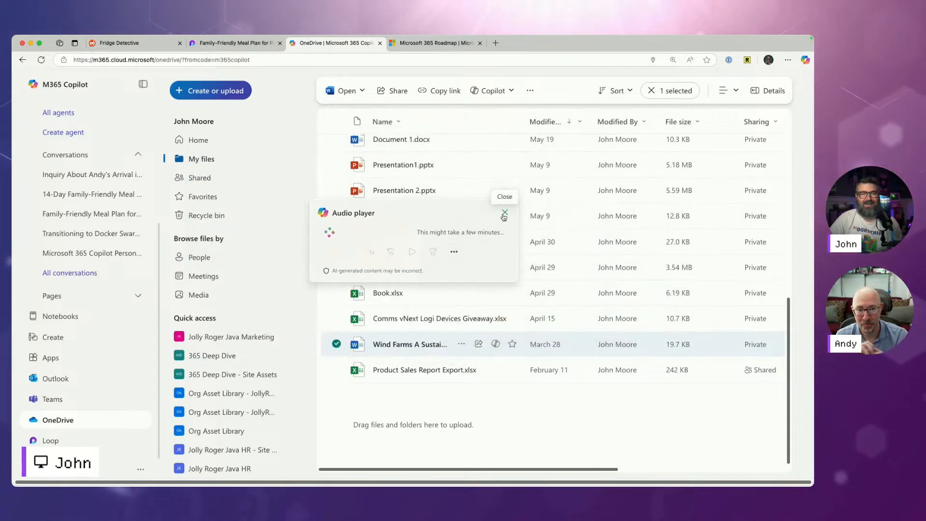
{"action": "left_click", "coordinate": [505, 213]}
Step: Open the Wind Farms document in Word and have Copilot generate an audio overview from it
{"action": "left_click", "coordinate": [405, 344]}
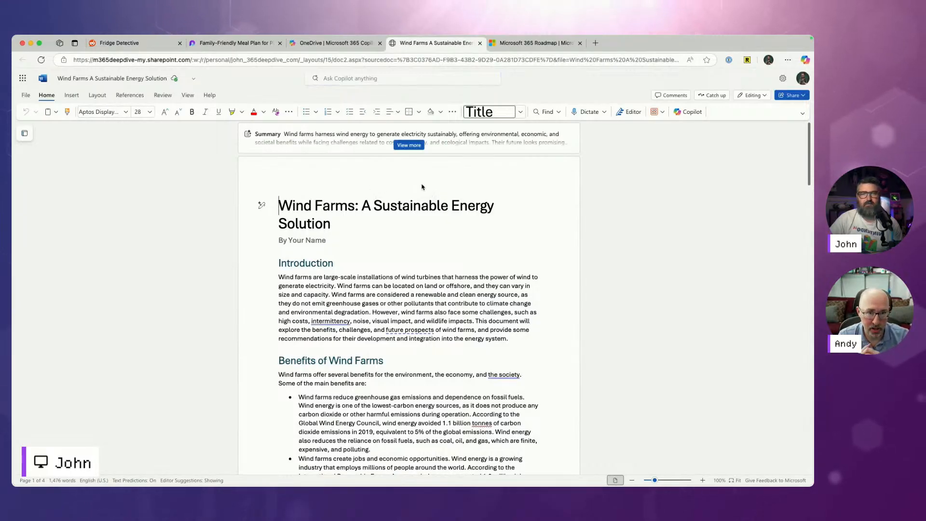
{"action": "left_click", "coordinate": [694, 112]}
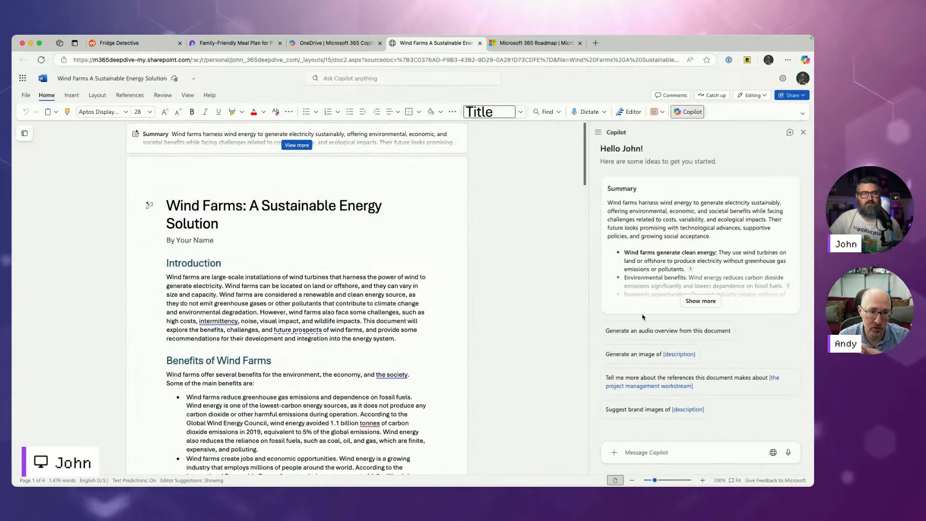
{"action": "left_click", "coordinate": [668, 333]}
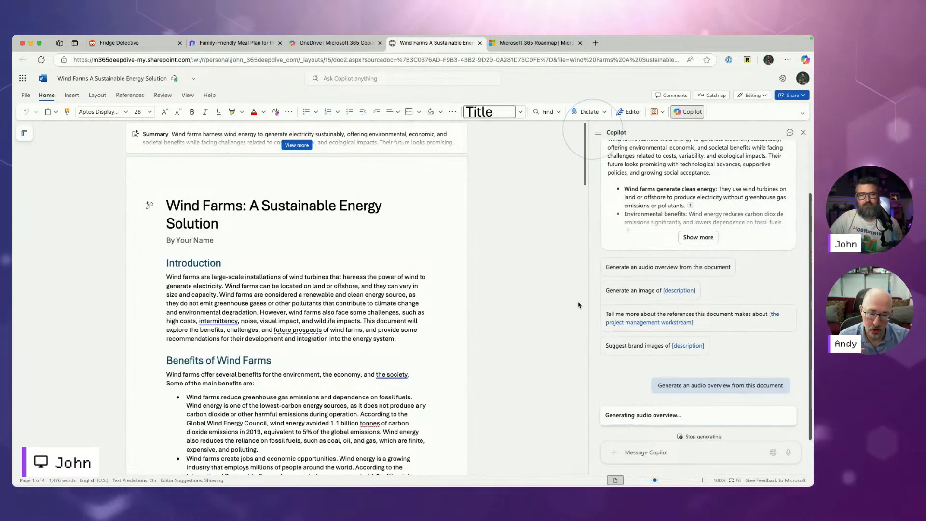
{"action": "scroll", "coordinate": [392, 286], "scroll_direction": "down", "scroll_amount": 20}
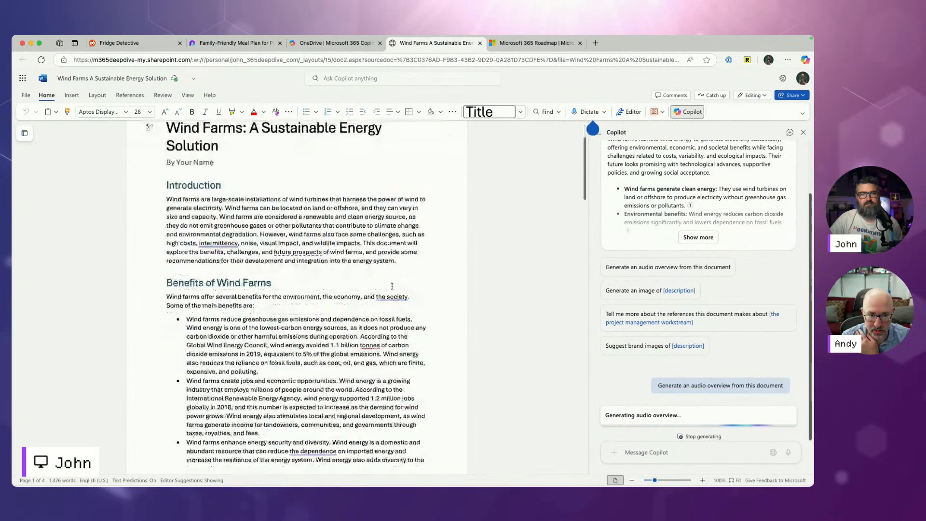
{"action": "scroll", "coordinate": [392, 286], "scroll_direction": "up", "scroll_amount": 20}
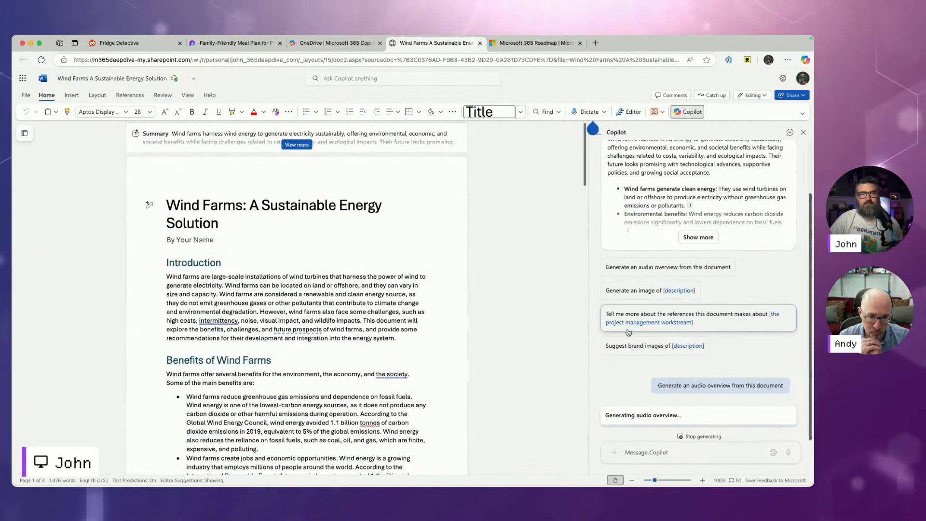
Step: Widen the Copilot pane, pause the generated audio overview, and try its additional options
{"action": "left_click_drag", "start_coordinate": [589, 263], "coordinate": [502, 263]}
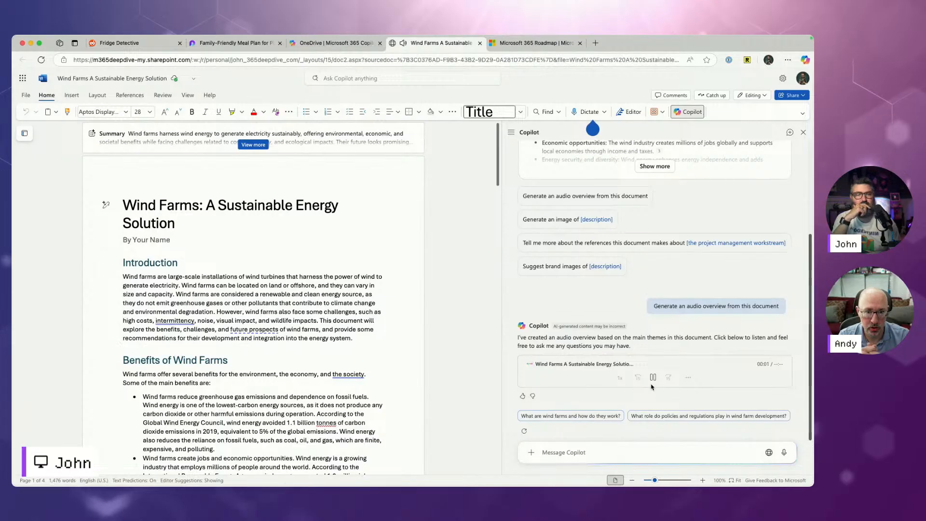
{"action": "left_click", "coordinate": [654, 378]}
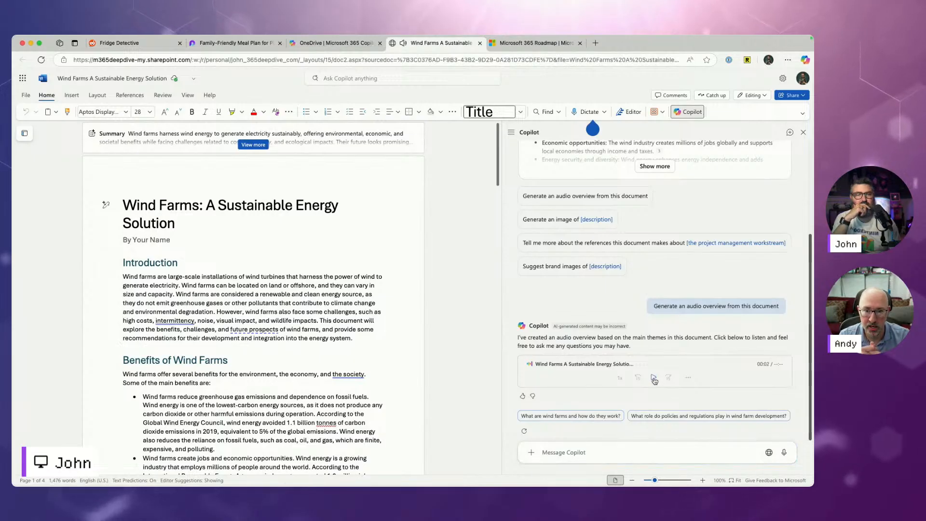
{"action": "left_click", "coordinate": [690, 381]}
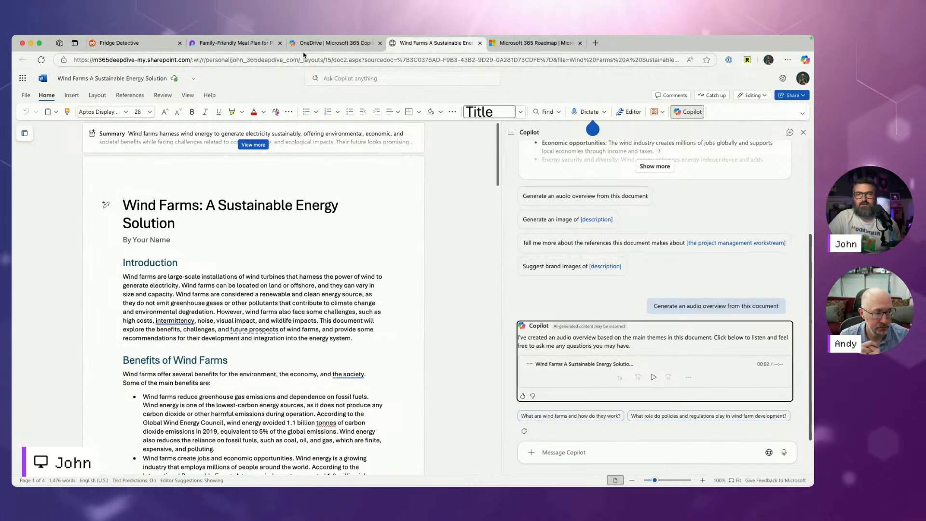
Step: Look back at the OneDrive file list, return to the Word document, and highlight the audio overview's total duration
{"action": "left_click", "coordinate": [316, 46]}
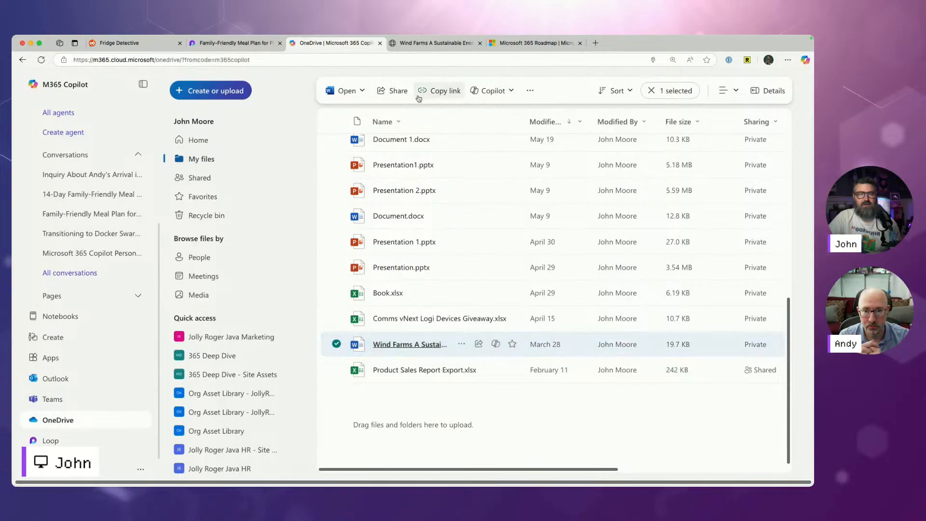
{"action": "left_click", "coordinate": [425, 46]}
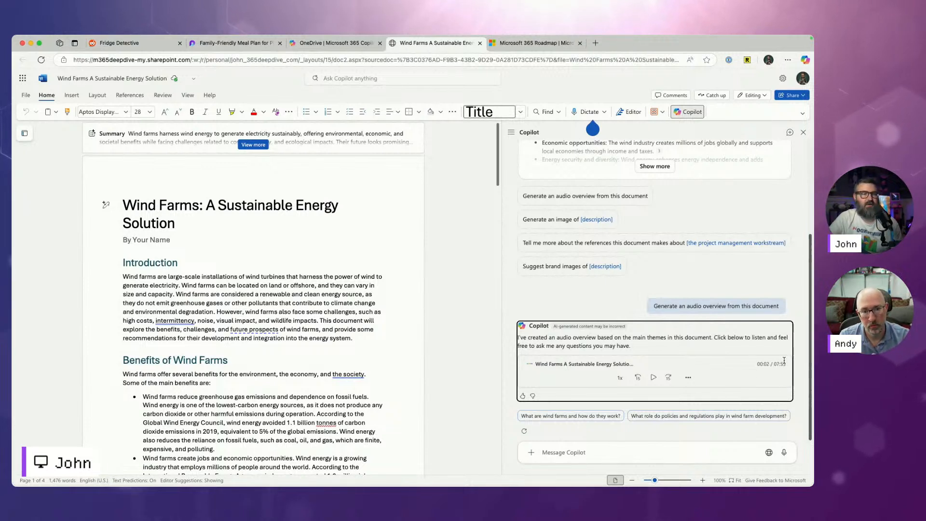
{"action": "left_click_drag", "start_coordinate": [776, 365], "coordinate": [785, 362]}
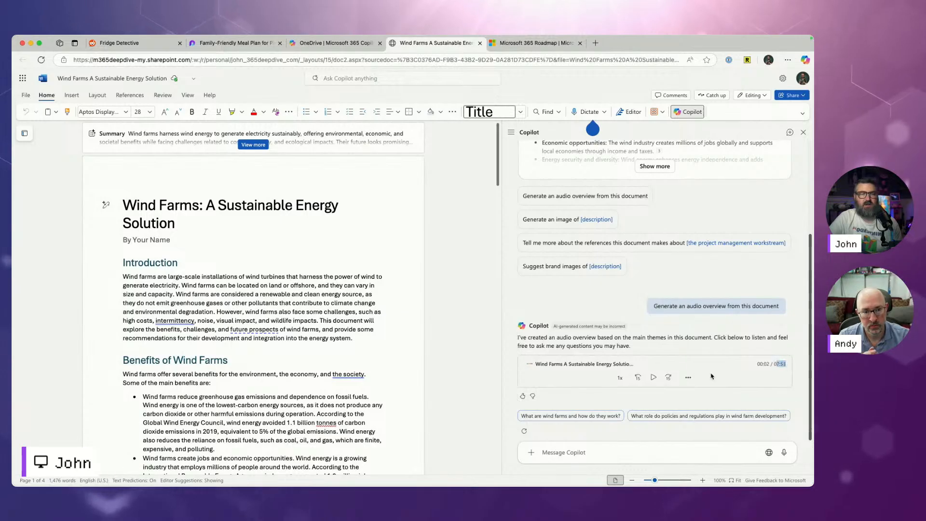
Step: Save the Word audio overview to OneDrive and widen the Name column in the PodcastDownloads folder to show the full file name
{"action": "left_click", "coordinate": [687, 379]}
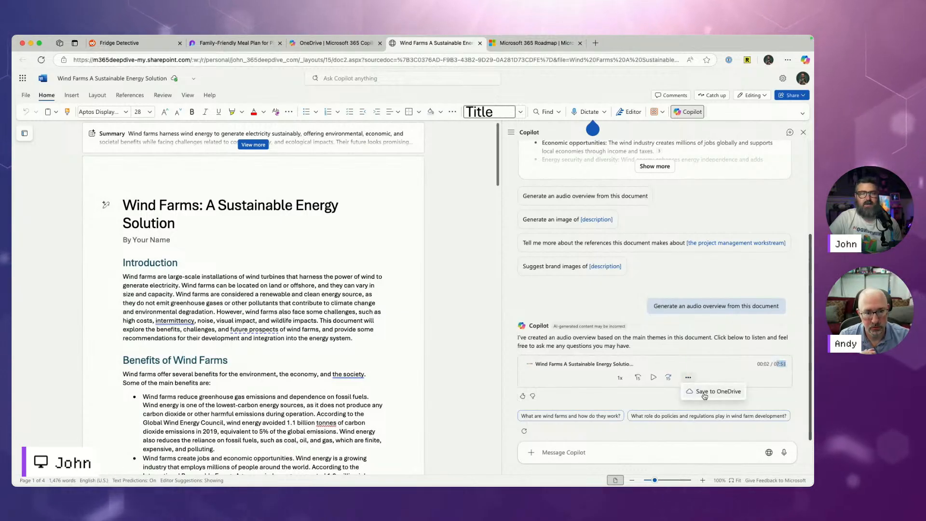
{"action": "left_click", "coordinate": [704, 392]}
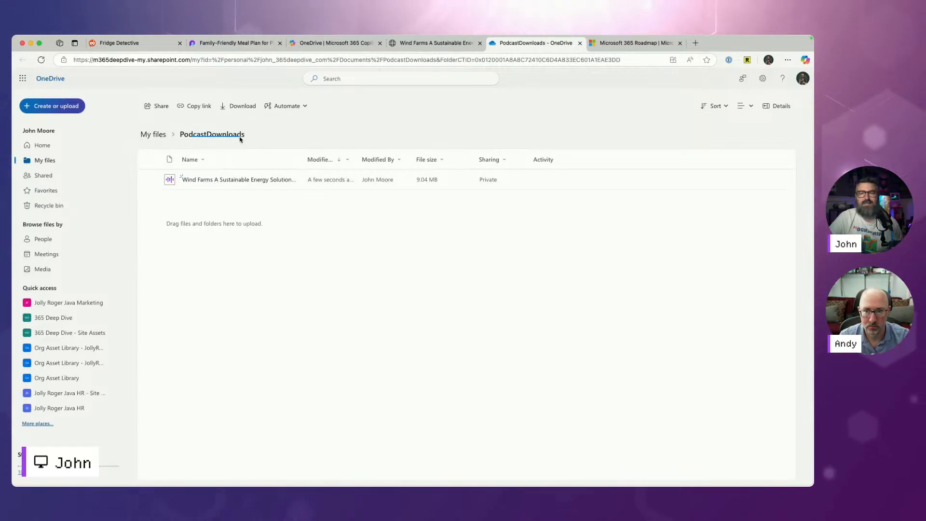
{"action": "left_click_drag", "start_coordinate": [236, 180], "coordinate": [280, 213]}
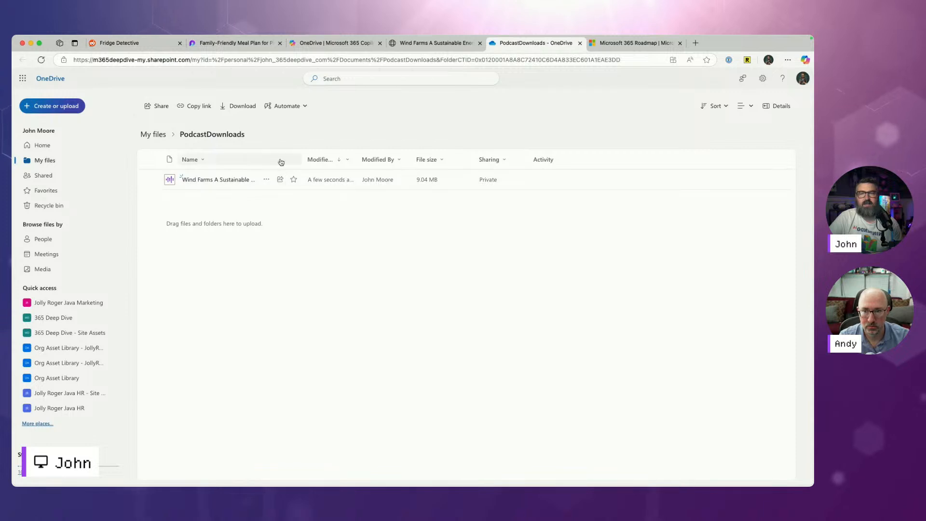
{"action": "left_click_drag", "start_coordinate": [302, 159], "coordinate": [410, 159]}
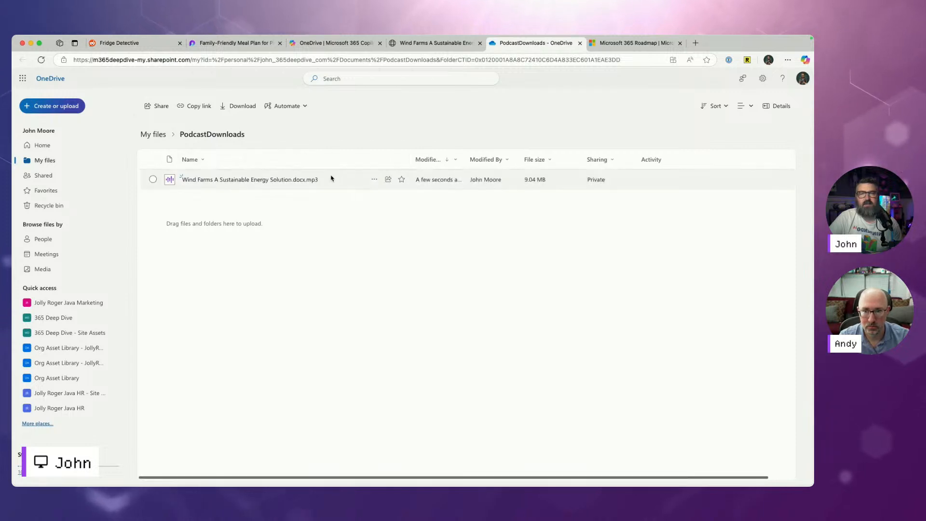
{"action": "mouse_move", "coordinate": [308, 181]}
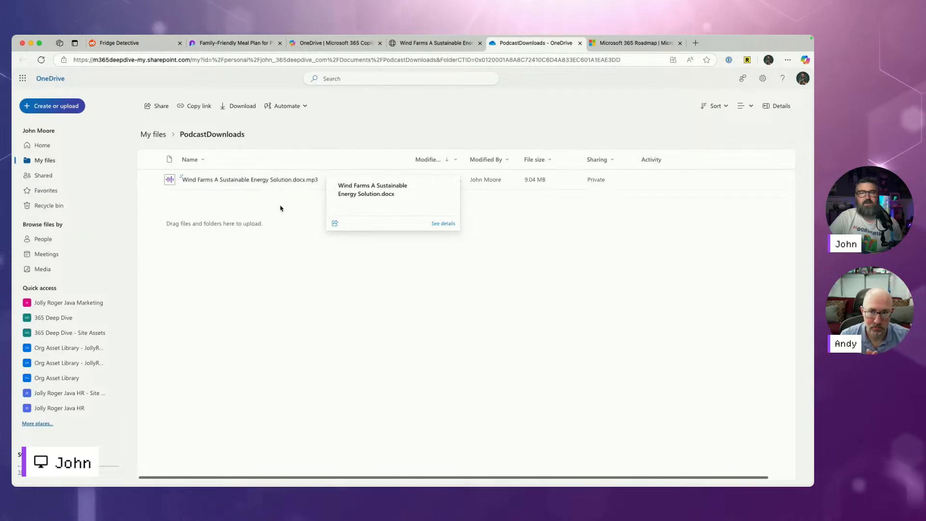
Step: Look at the share and move options for the saved Wind Farms MP3, cancelling each one without changing anything
{"action": "left_click", "coordinate": [388, 180]}
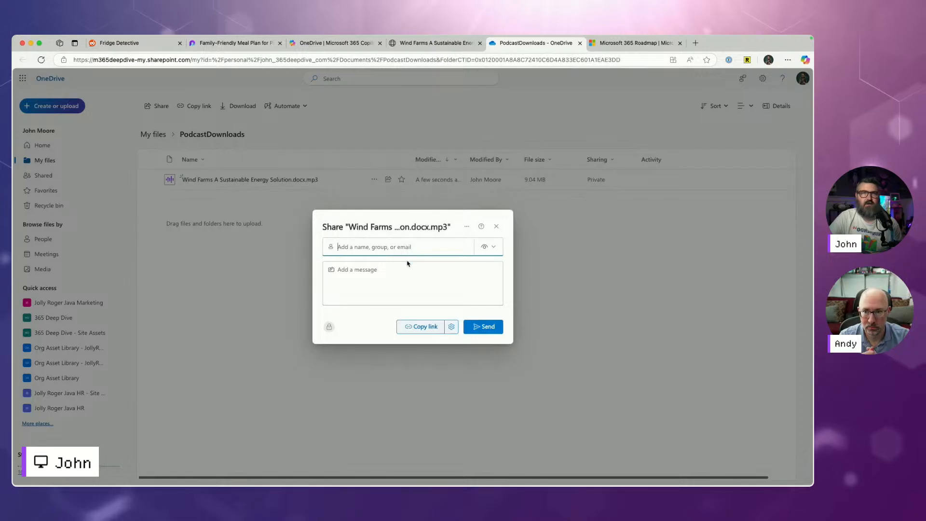
{"action": "left_click", "coordinate": [496, 226]}
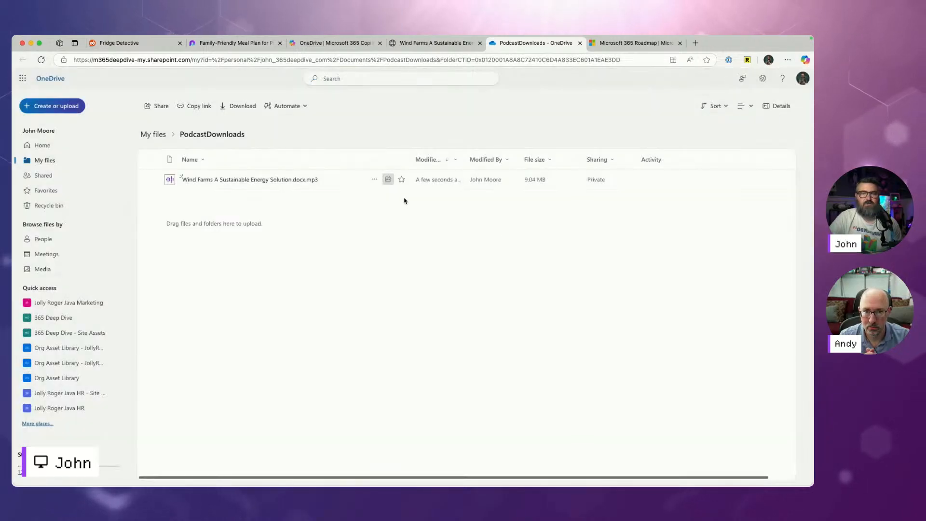
{"action": "left_click", "coordinate": [374, 180]}
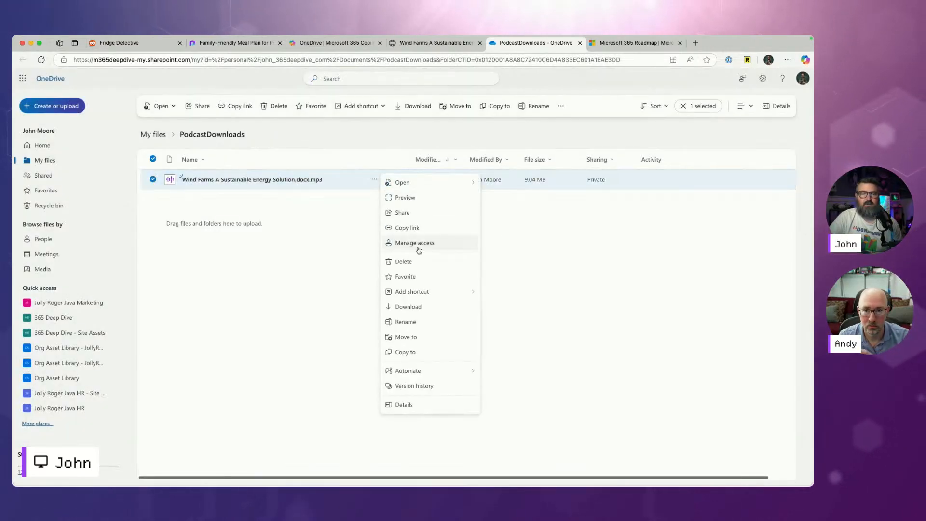
{"action": "left_click", "coordinate": [426, 343]}
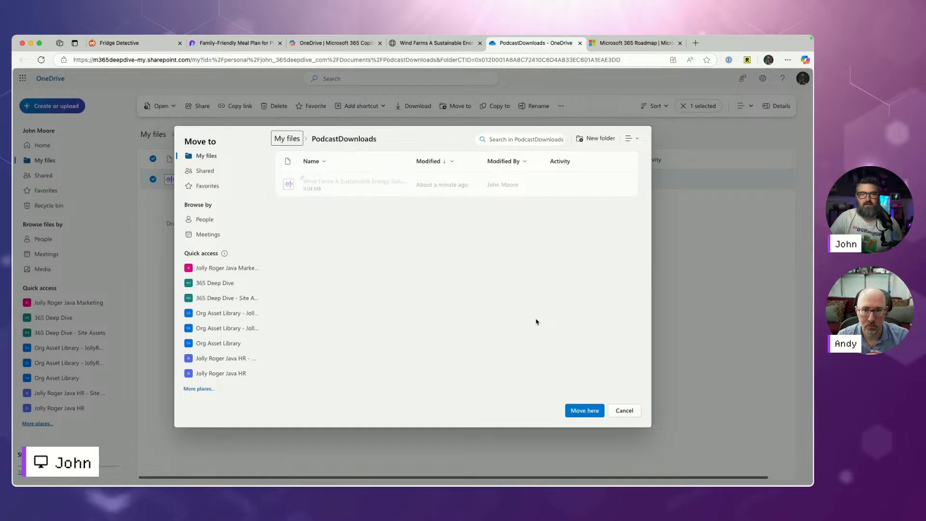
{"action": "left_click", "coordinate": [634, 415]}
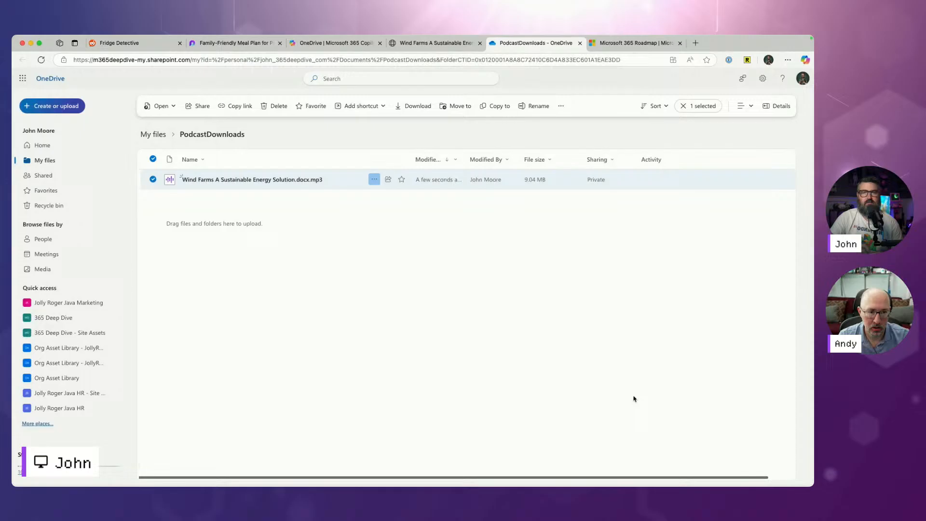
Step: Play the Wind Farms audio overview in Word and position the Wave Link mixer beside the Copilot pane
{"action": "left_click", "coordinate": [454, 46]}
{"action": "left_click", "coordinate": [472, 337]}
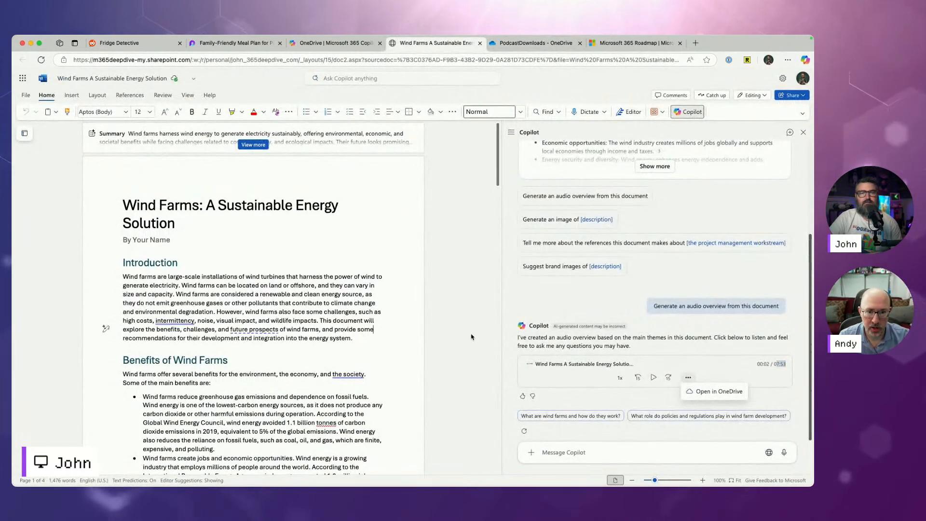
{"action": "left_click", "coordinate": [667, 348]}
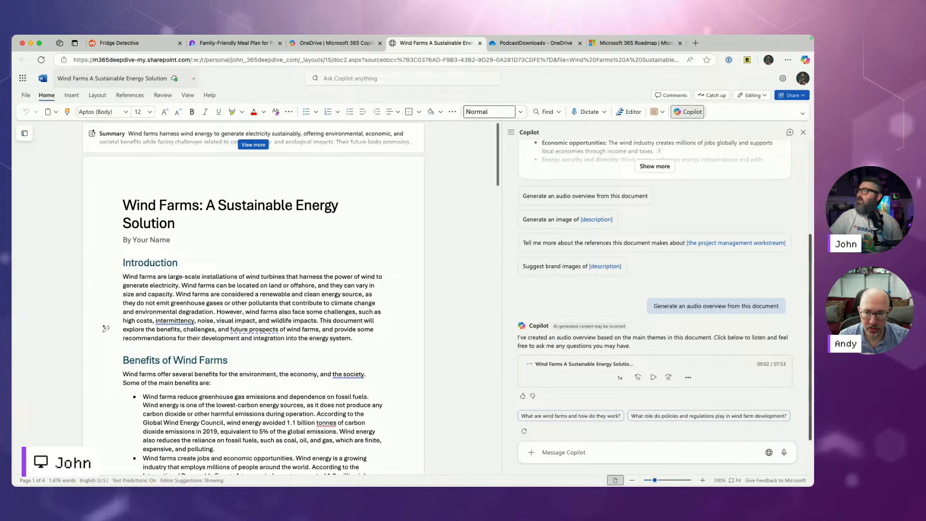
{"action": "left_click_drag", "start_coordinate": [12, 90], "coordinate": [476, 90]}
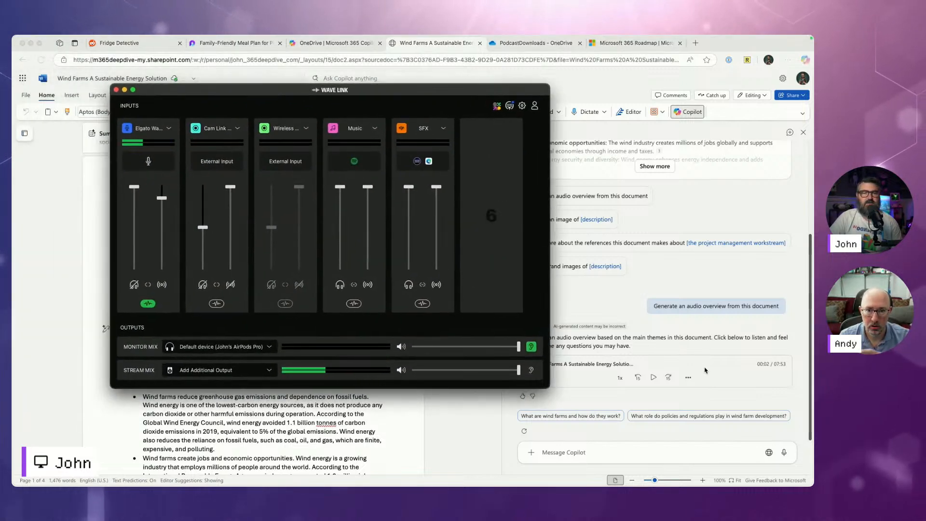
{"action": "left_click", "coordinate": [653, 378]}
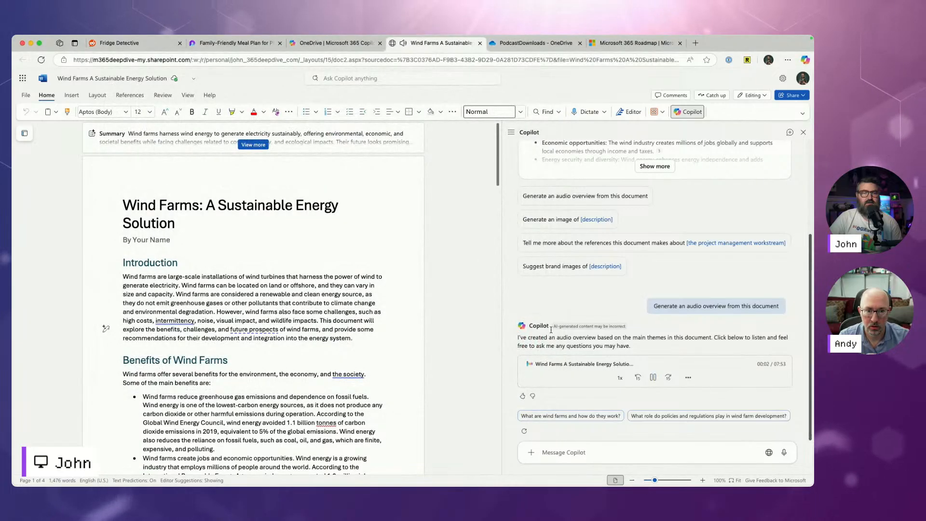
{"action": "key", "text": "super+Tab"}
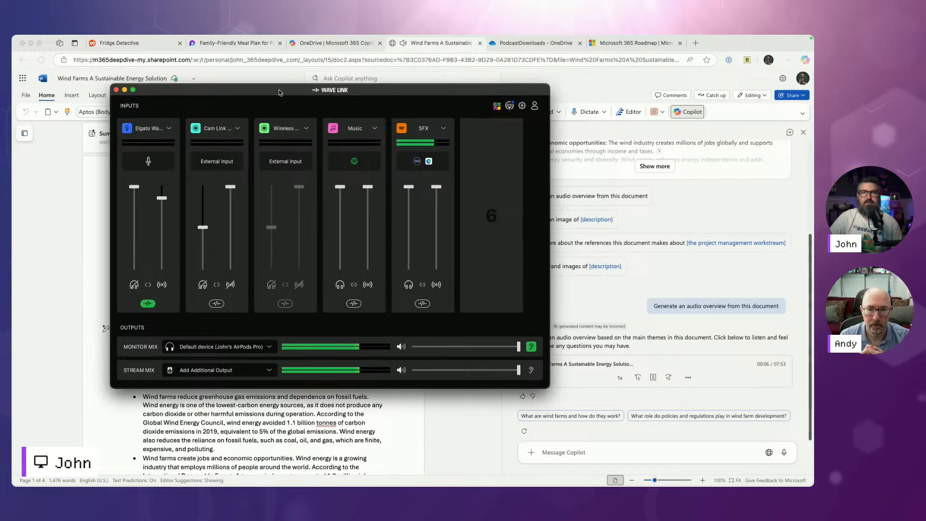
{"action": "left_click_drag", "start_coordinate": [278, 91], "coordinate": [210, 86]}
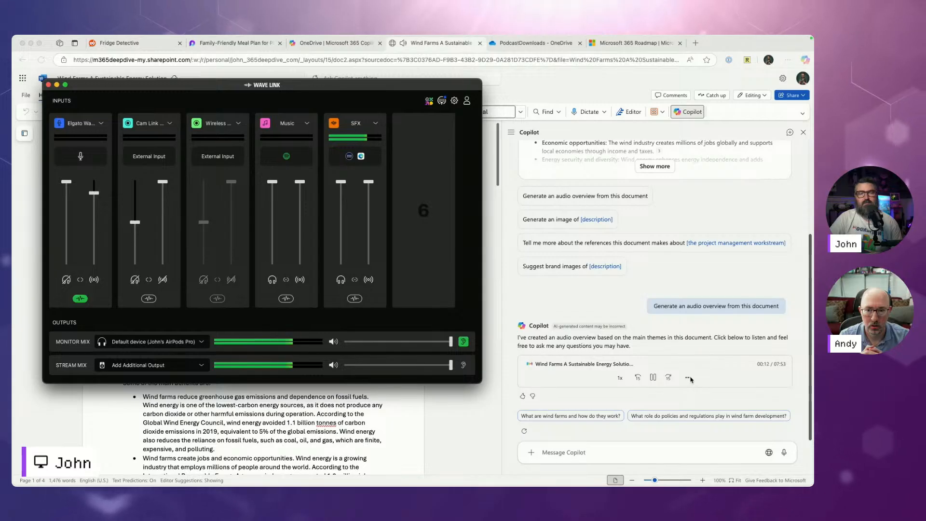
Step: Check the available playback speeds for the audio overview in Word and pause the playback
{"action": "left_click", "coordinate": [619, 379]}
{"action": "left_click", "coordinate": [620, 380]}
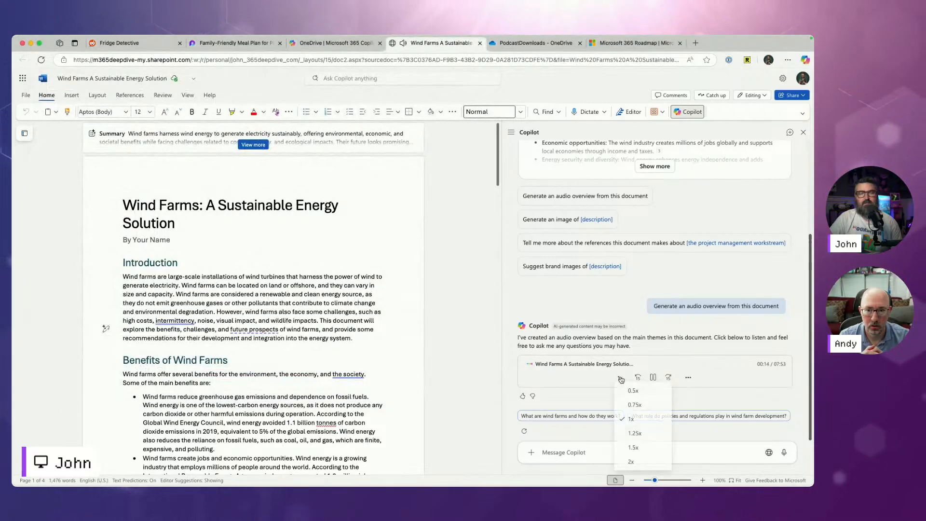
{"action": "left_click", "coordinate": [652, 366]}
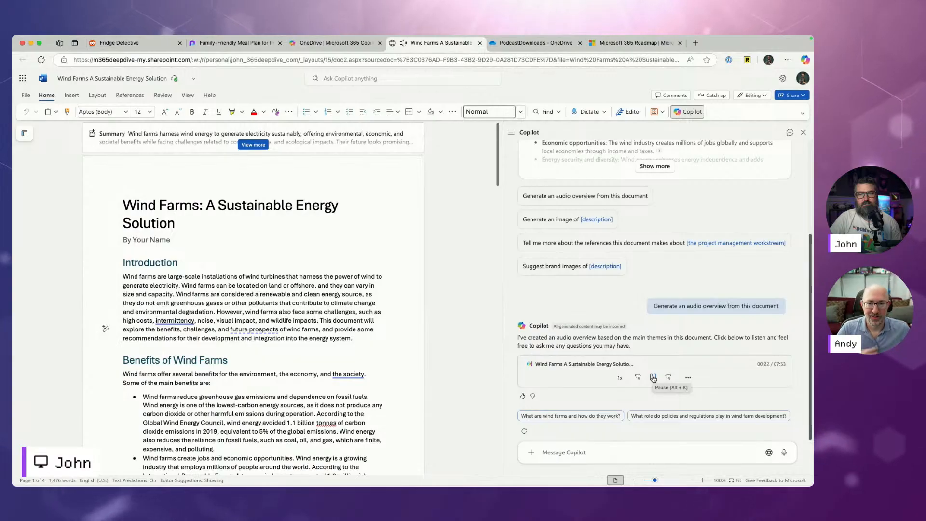
{"action": "left_click", "coordinate": [654, 378]}
Step: Switch to Wave Link, mute the SFX channel in the stream mix, and return to the browser
{"action": "key", "text": "ctrl+Up"}
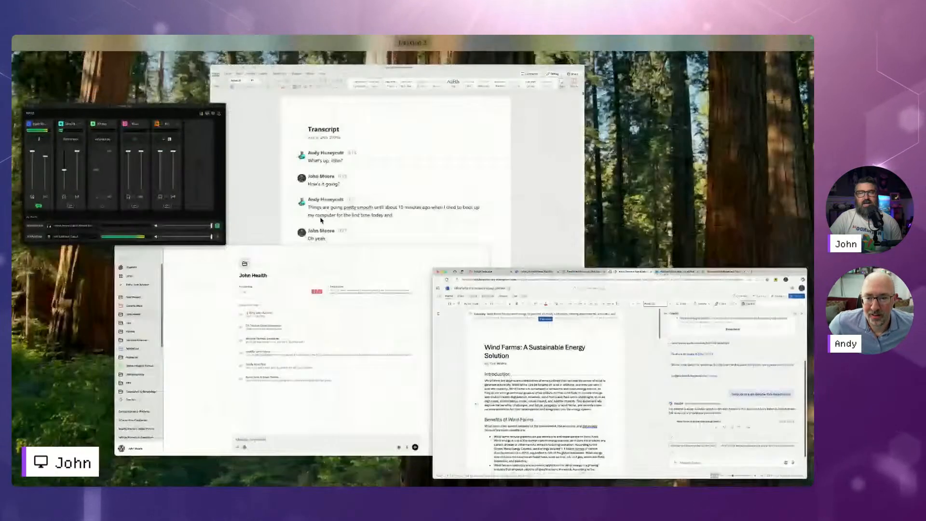
{"action": "left_click", "coordinate": [162, 191]}
{"action": "left_click", "coordinate": [368, 279]}
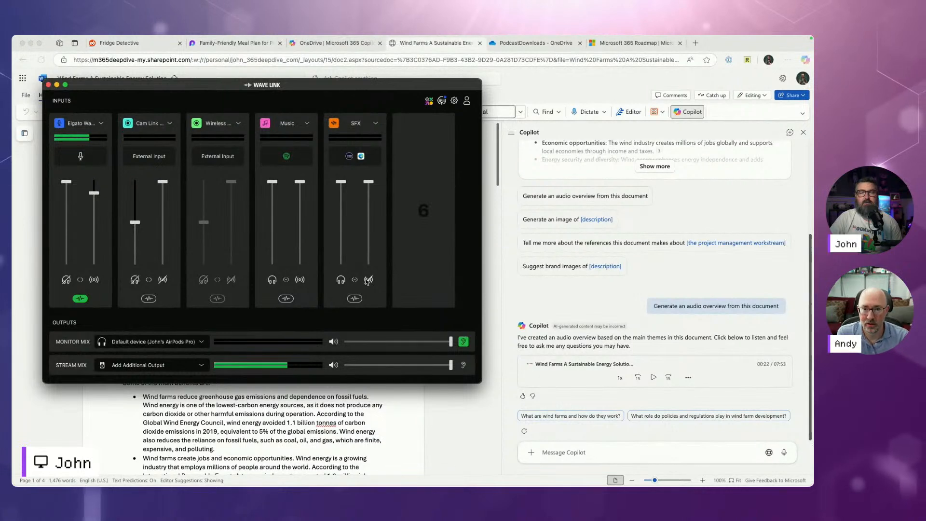
{"action": "left_click", "coordinate": [557, 287]}
Step: Try creating an audio overview of the Wind Farms document from OneDrive, check the player's extra options, and close it
{"action": "left_click", "coordinate": [319, 43]}
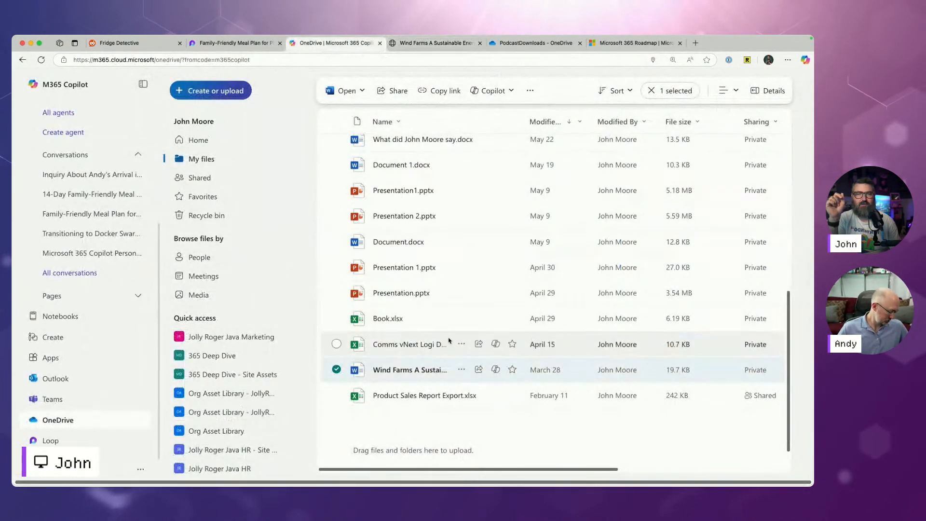
{"action": "left_click", "coordinate": [496, 370]}
{"action": "left_click", "coordinate": [543, 421]}
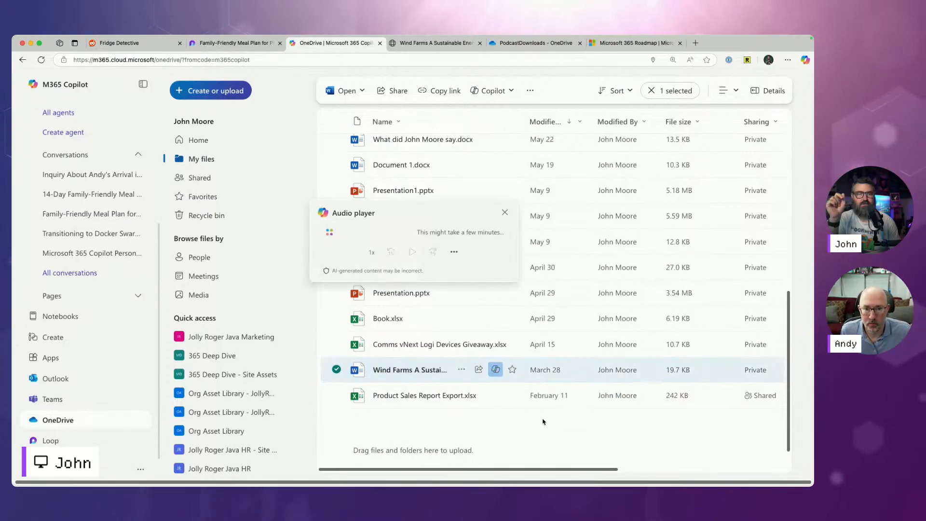
{"action": "left_click", "coordinate": [454, 254]}
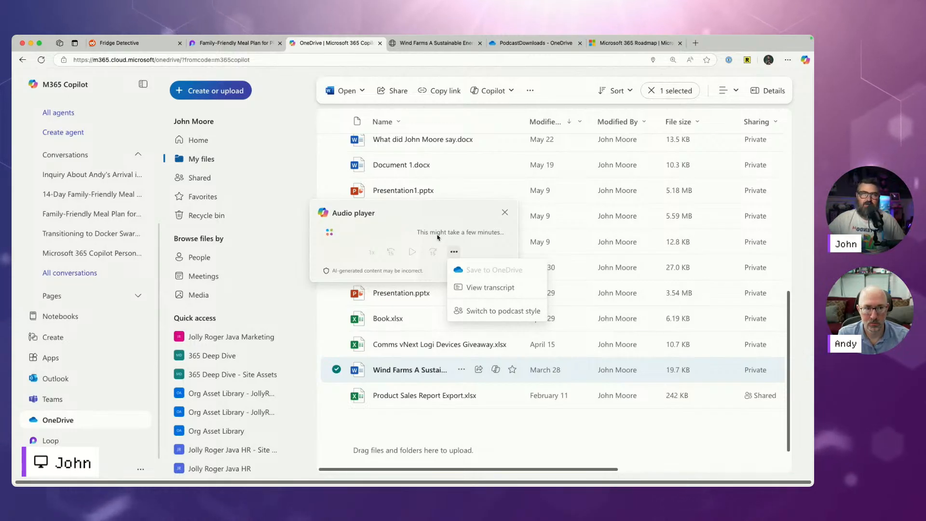
{"action": "left_click", "coordinate": [505, 212]}
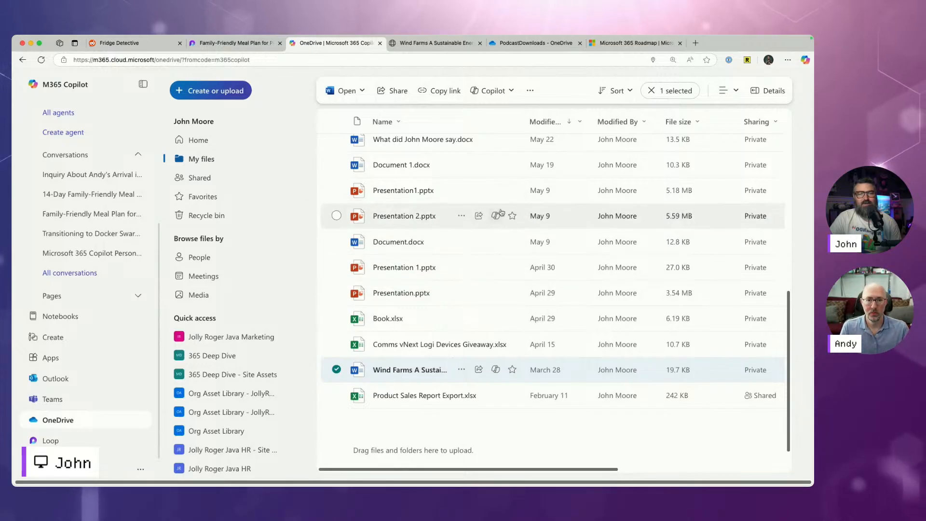
Step: Open Wind Farms A Sustainable Energy Solution.docx.mp3 from the PodcastDownloads folder in OneDrive
{"action": "key", "text": "ctrl+Tab"}
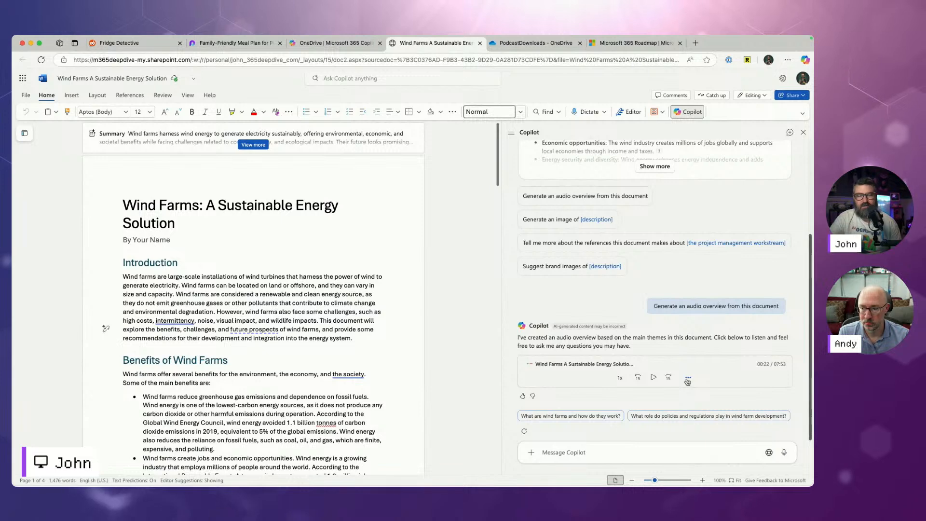
{"action": "left_click", "coordinate": [563, 47]}
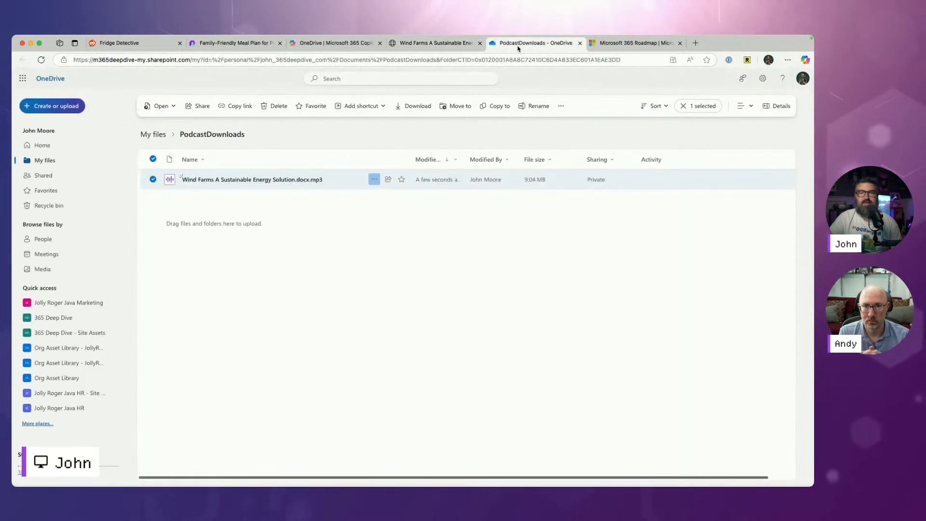
{"action": "left_click", "coordinate": [208, 137]}
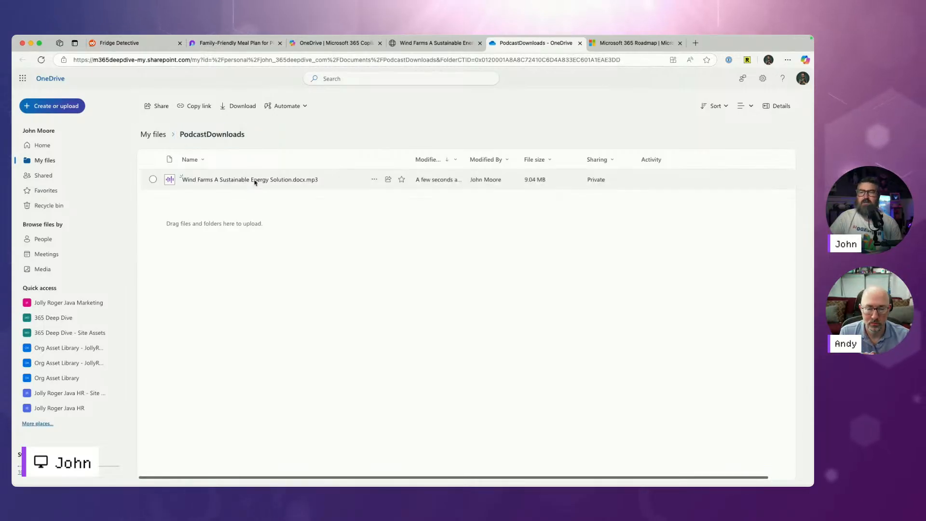
{"action": "left_click", "coordinate": [277, 183]}
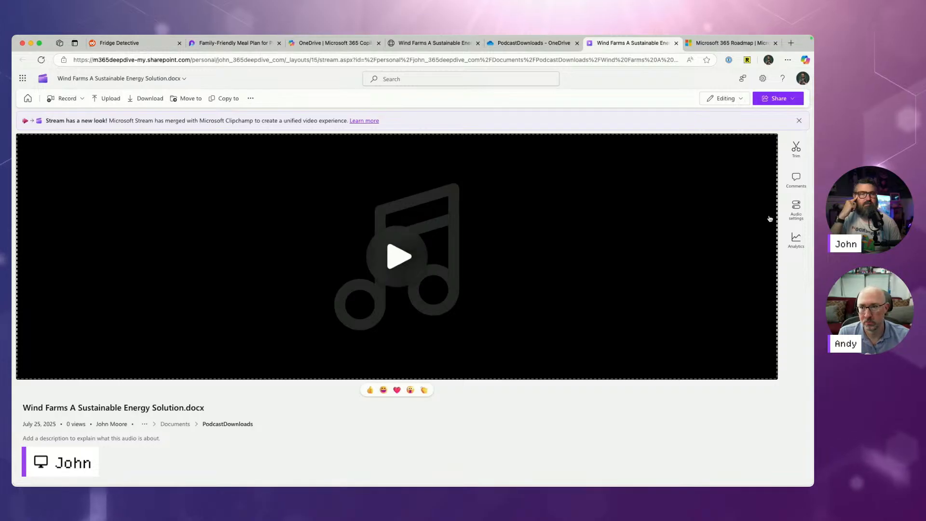
Step: Turn on Chapters in the MP3's audio settings and try to generate chapters from the transcript
{"action": "left_click", "coordinate": [796, 209]}
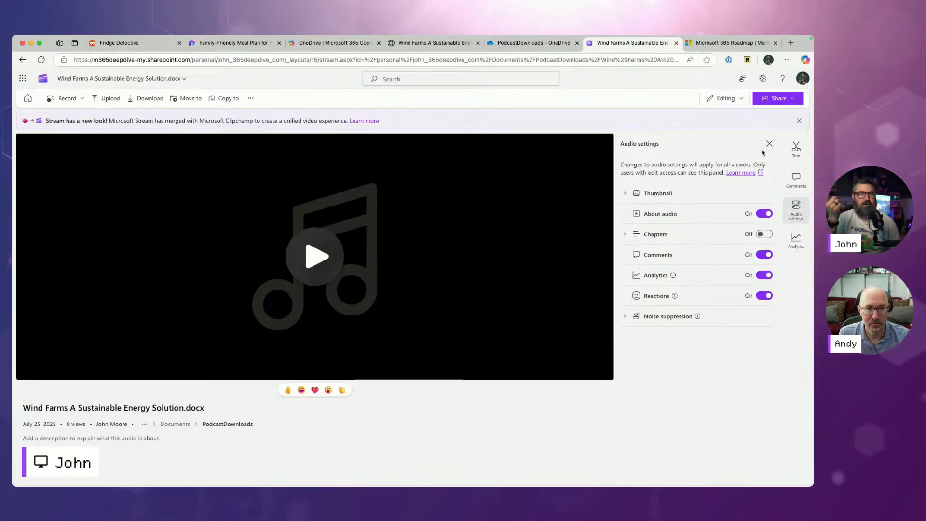
{"action": "left_click", "coordinate": [625, 235]}
{"action": "left_click", "coordinate": [764, 234]}
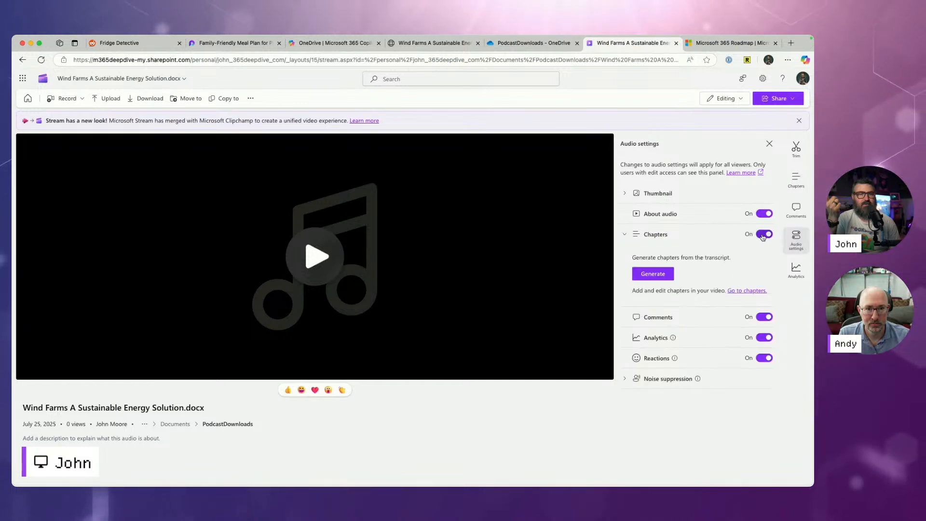
{"action": "left_click", "coordinate": [666, 274]}
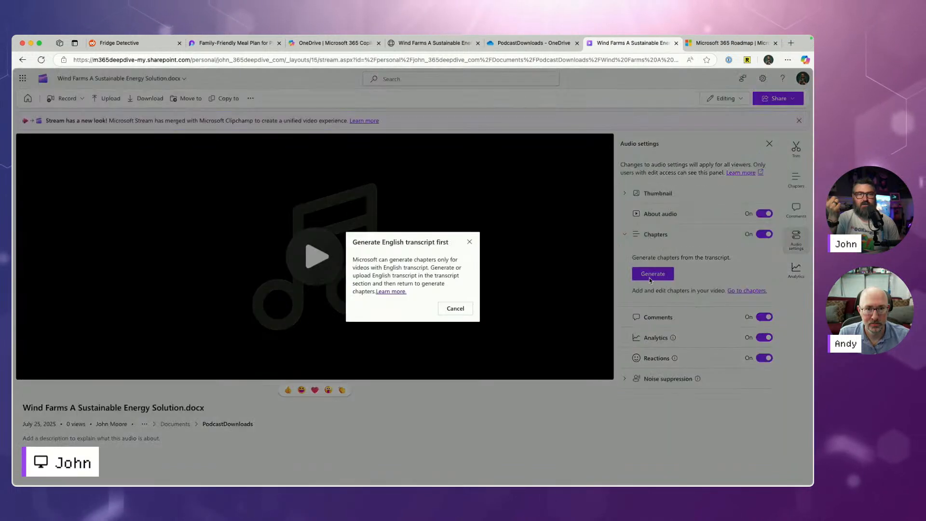
{"action": "left_click", "coordinate": [450, 310]}
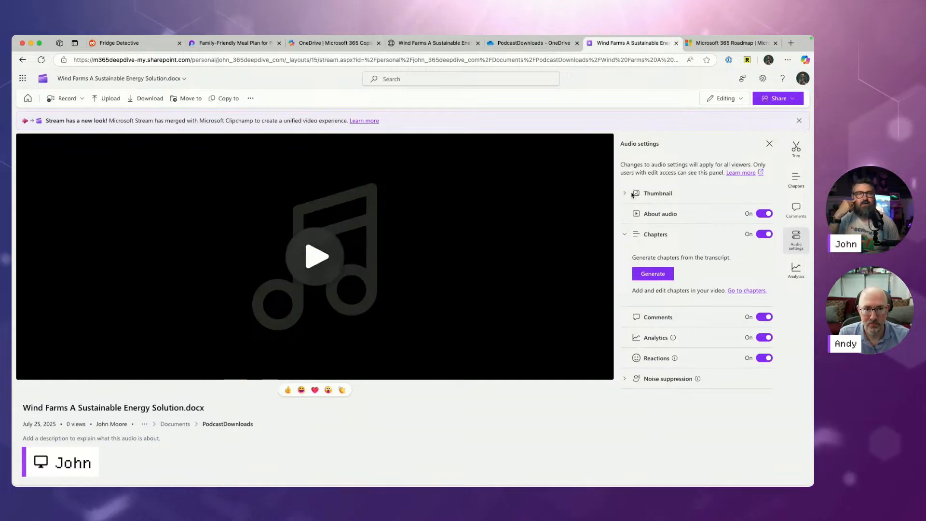
Step: Look at the Thumbnail options in the audio settings and collapse them again
{"action": "left_click", "coordinate": [659, 195]}
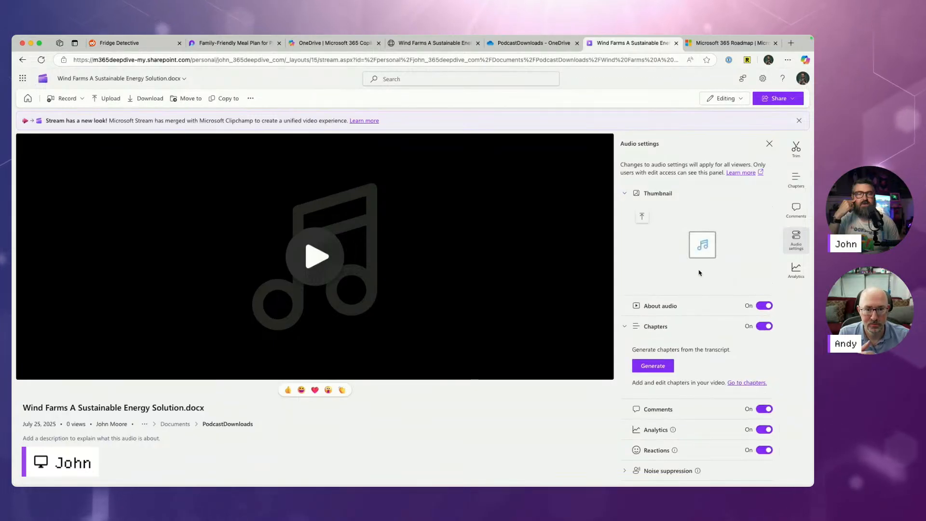
{"action": "left_click", "coordinate": [624, 194]}
{"action": "left_click", "coordinate": [624, 195]}
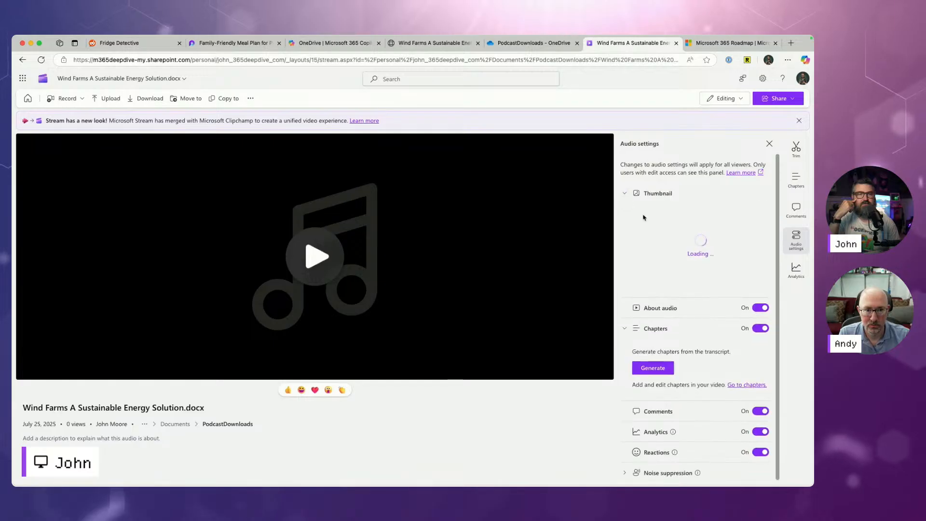
{"action": "left_click", "coordinate": [624, 194]}
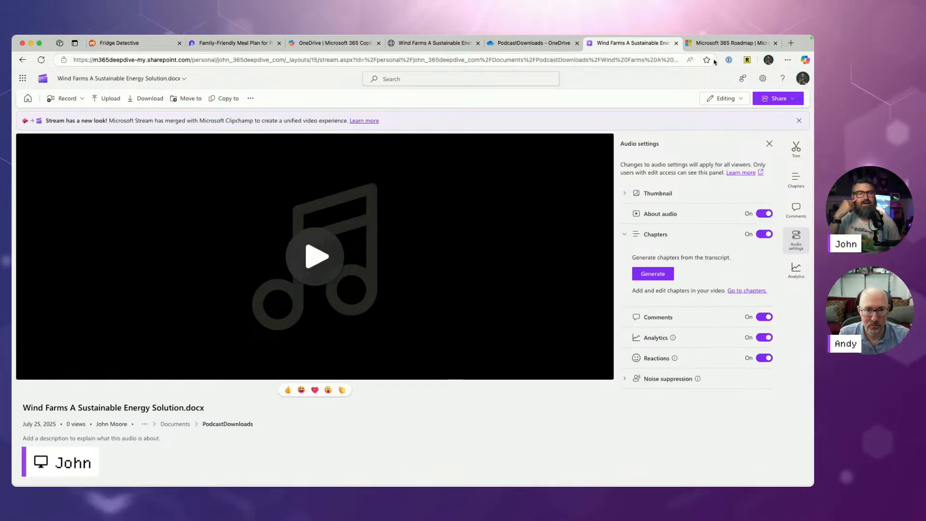
Step: Return to the Wind Farms document in Word and skim its text beside the generated audio overview
{"action": "left_click", "coordinate": [529, 44]}
{"action": "left_click", "coordinate": [458, 218]}
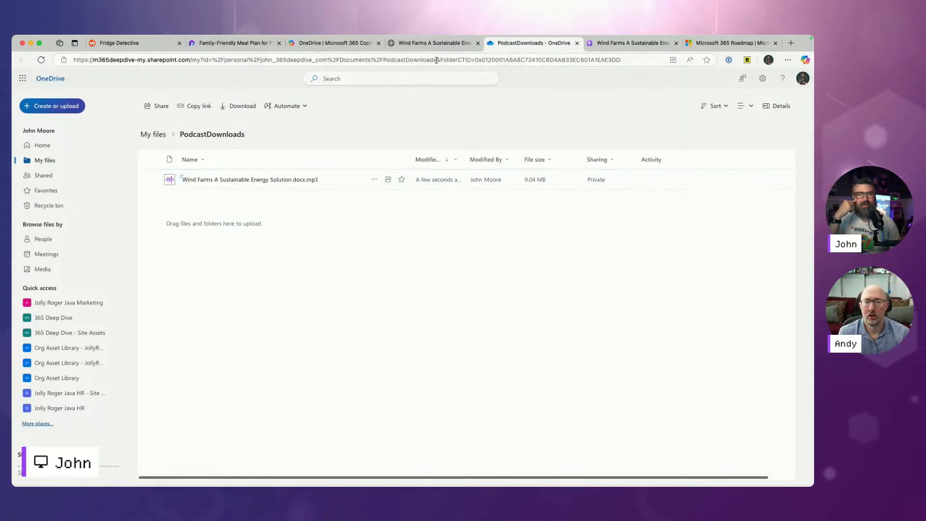
{"action": "left_click", "coordinate": [431, 42]}
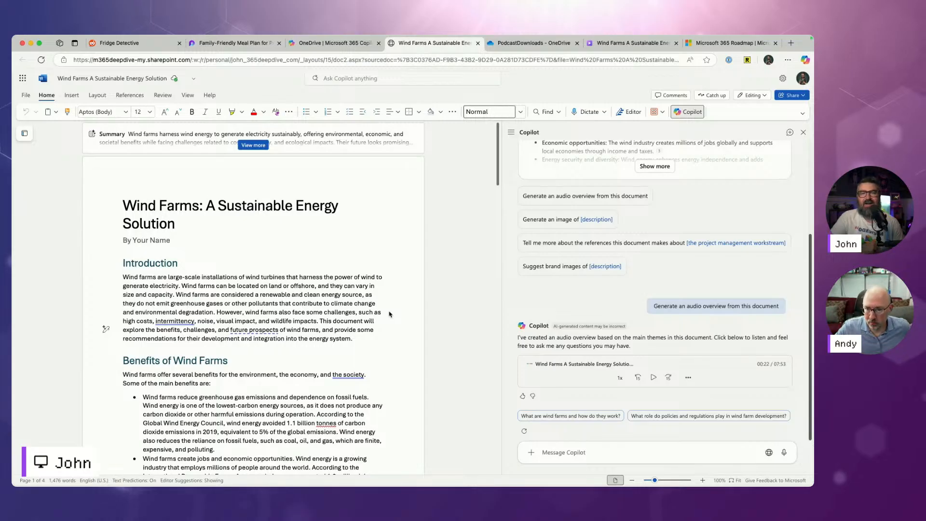
{"action": "scroll", "coordinate": [438, 346], "scroll_direction": "down", "scroll_amount": 3}
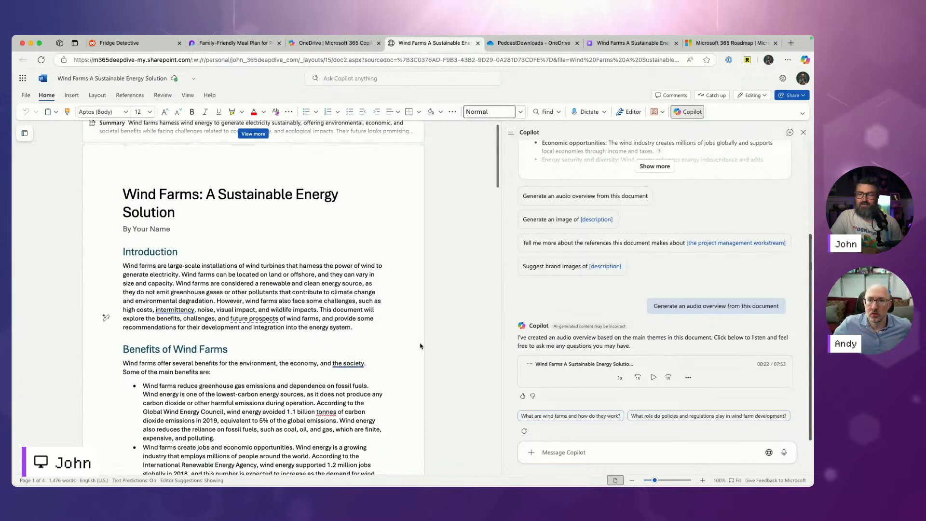
{"action": "scroll", "coordinate": [421, 345], "scroll_direction": "down", "scroll_amount": 9}
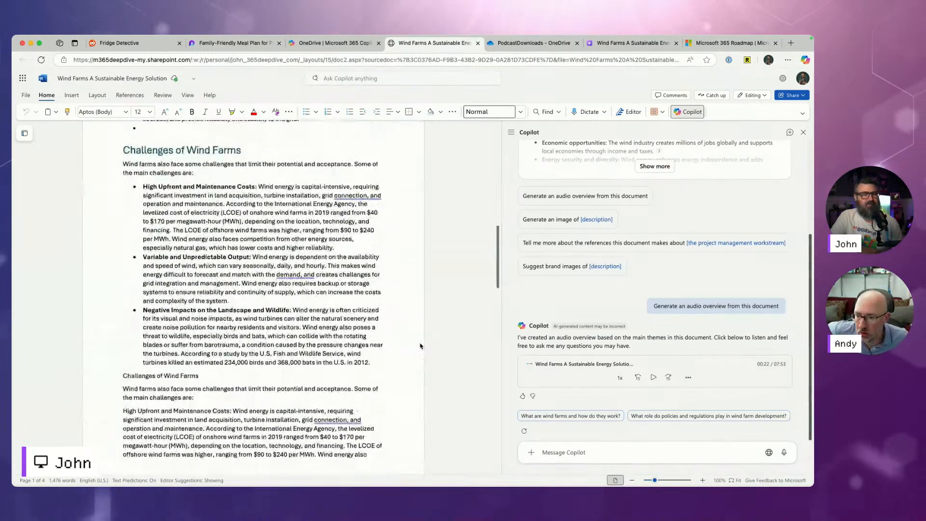
{"action": "scroll", "coordinate": [421, 346], "scroll_direction": "up", "scroll_amount": 11}
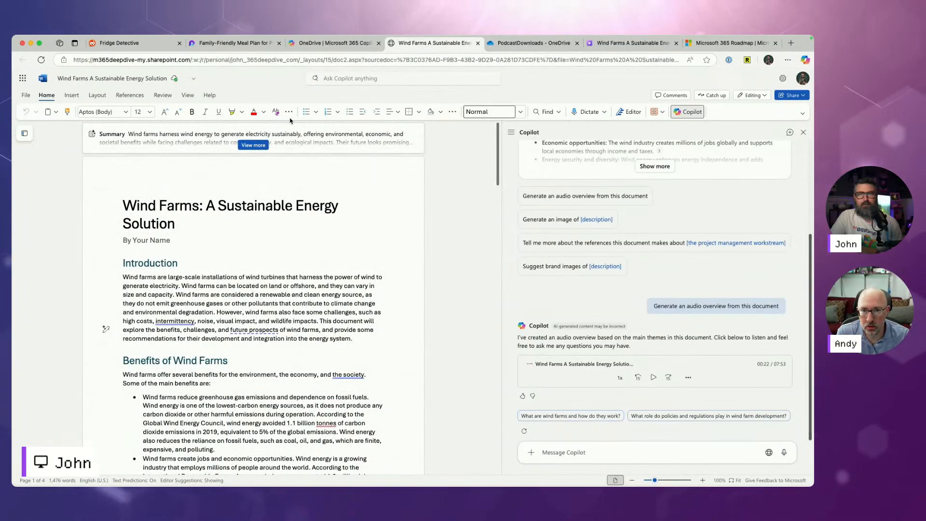
Step: Open the M365Conf Workshop notebook from the Notebooks area of M365 Copilot
{"action": "left_click", "coordinate": [326, 44]}
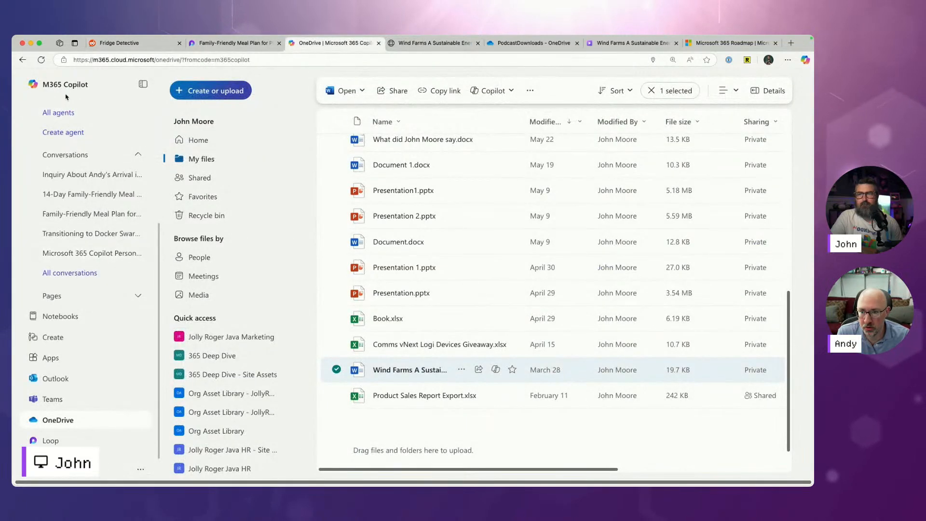
{"action": "left_click", "coordinate": [60, 317]}
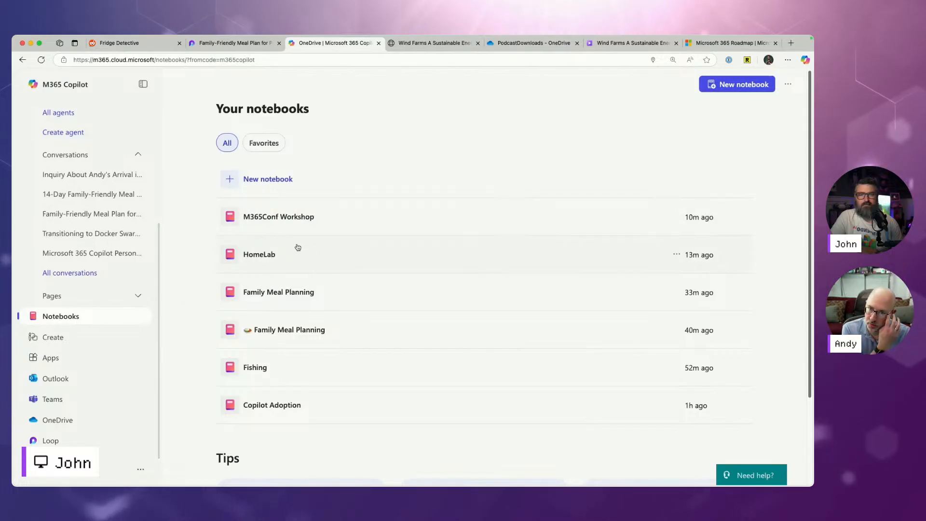
{"action": "left_click", "coordinate": [279, 217]}
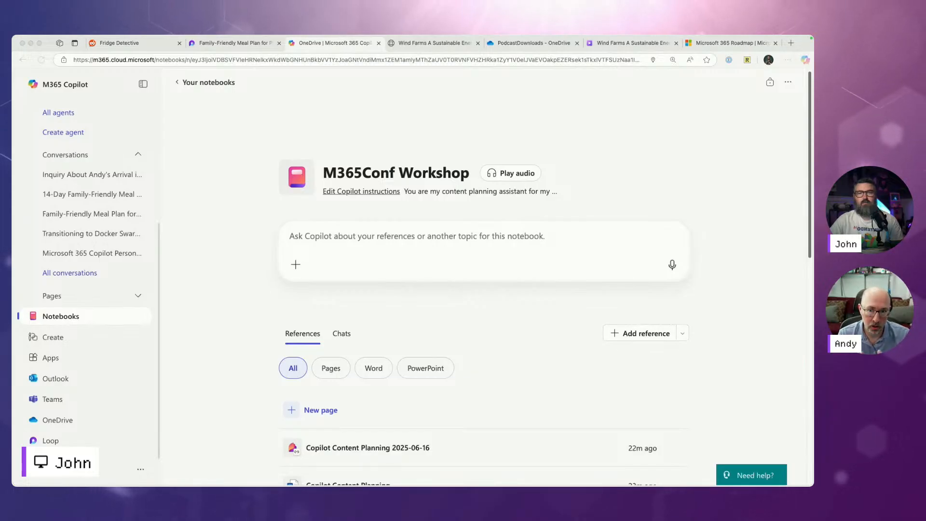
Step: Go back to the notebooks list and check the options available for the M365Conf Workshop notebook
{"action": "left_click", "coordinate": [216, 188]}
{"action": "key", "text": "super+["}
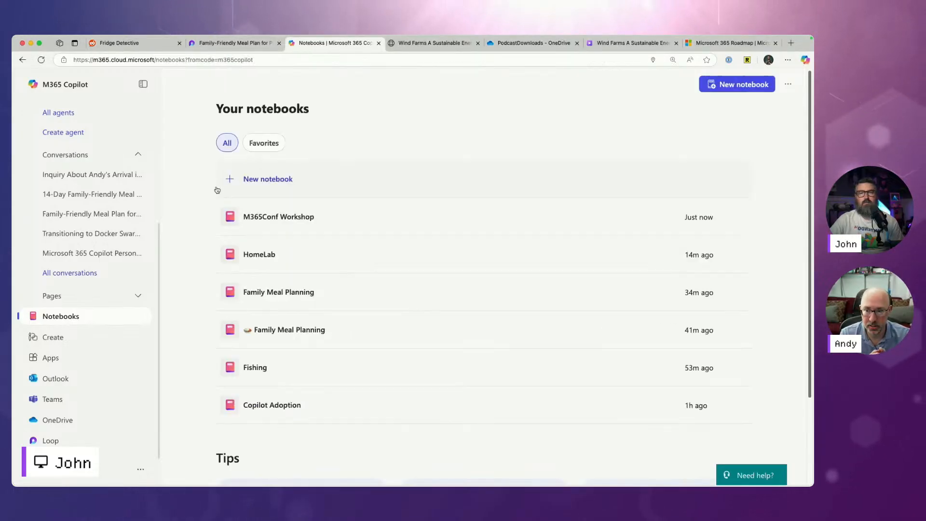
{"action": "left_click", "coordinate": [677, 216]}
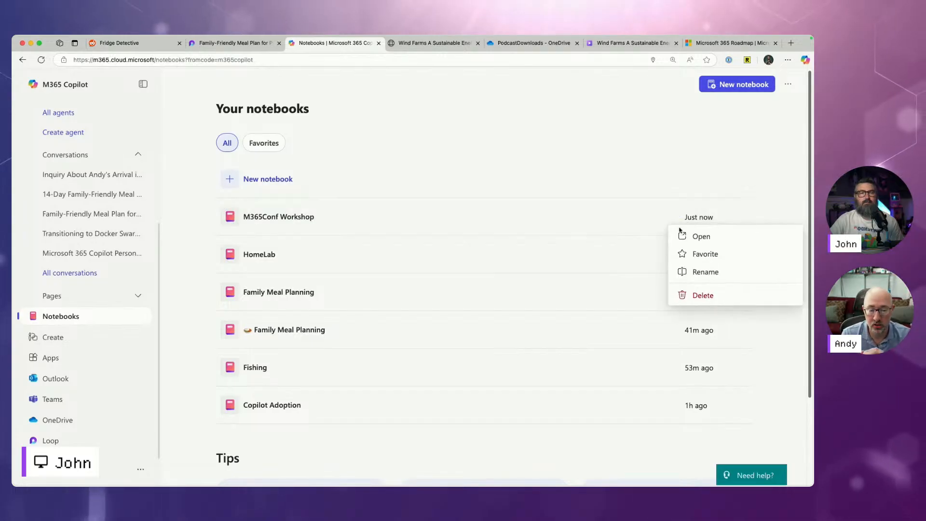
{"action": "left_click", "coordinate": [649, 182]}
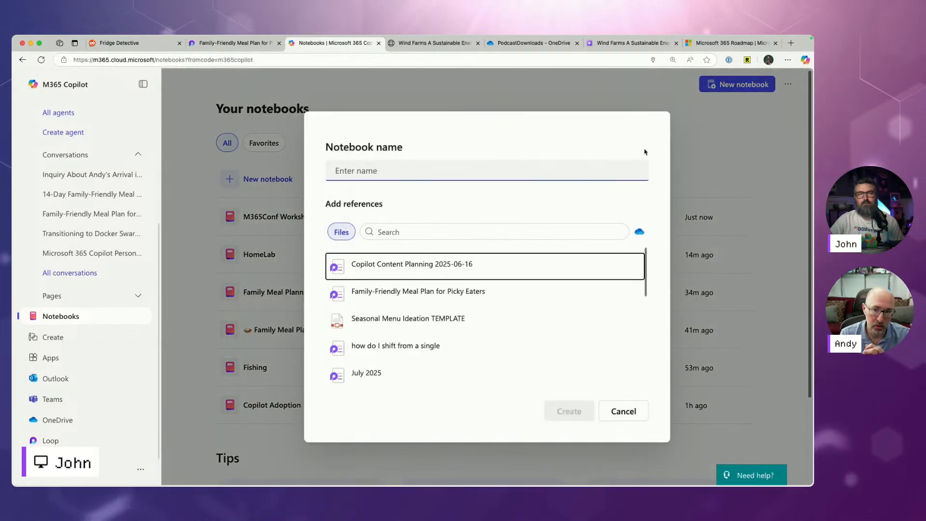
{"action": "left_click", "coordinate": [727, 126]}
{"action": "left_click", "coordinate": [788, 86]}
{"action": "left_click", "coordinate": [651, 120]}
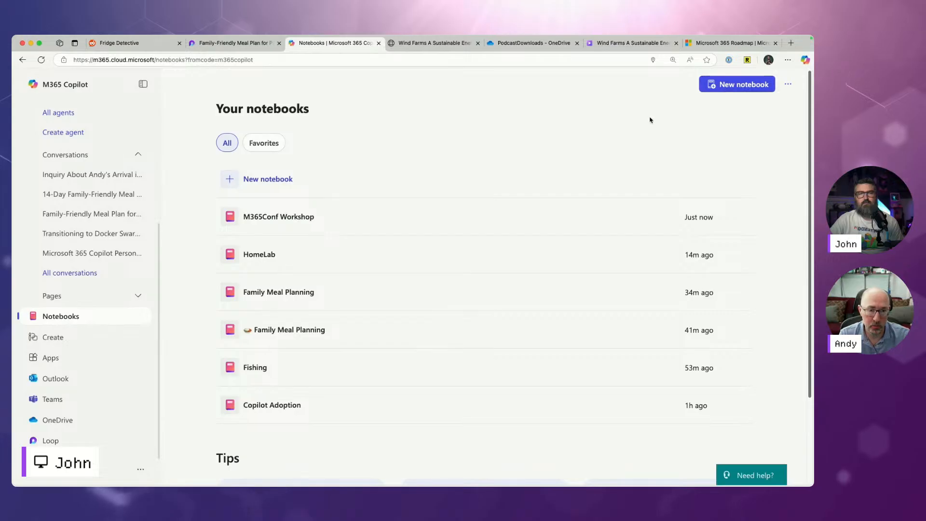
{"action": "key", "text": "super+Tab"}
{"action": "left_click", "coordinate": [557, 147]}
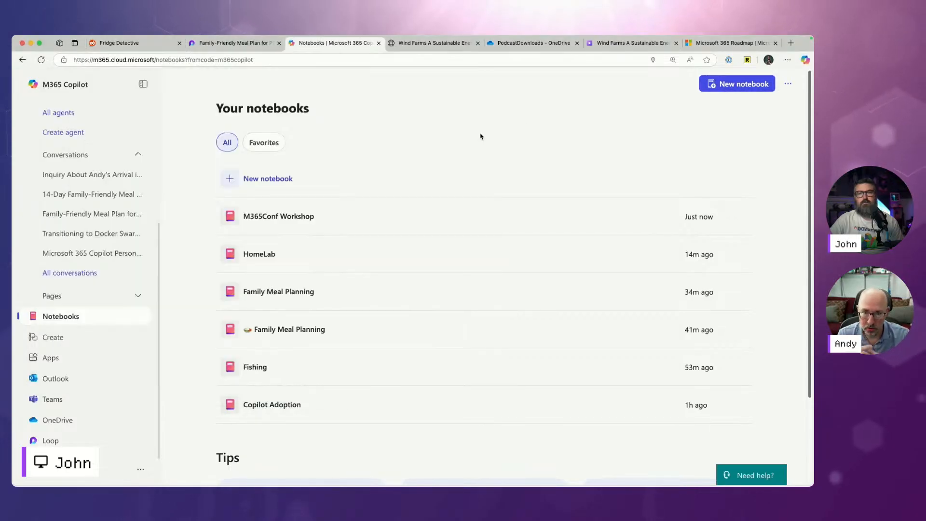
{"action": "key", "text": "super+Tab"}
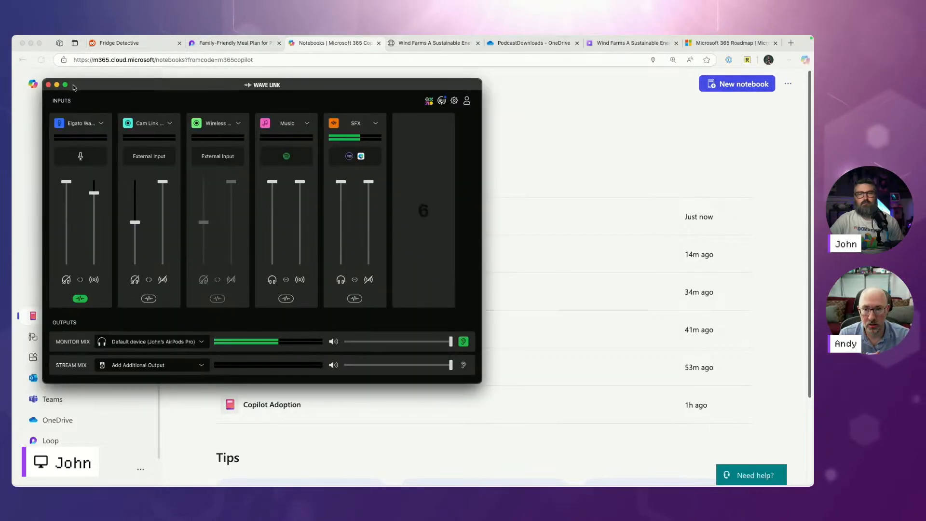
{"action": "key", "text": "super+Tab"}
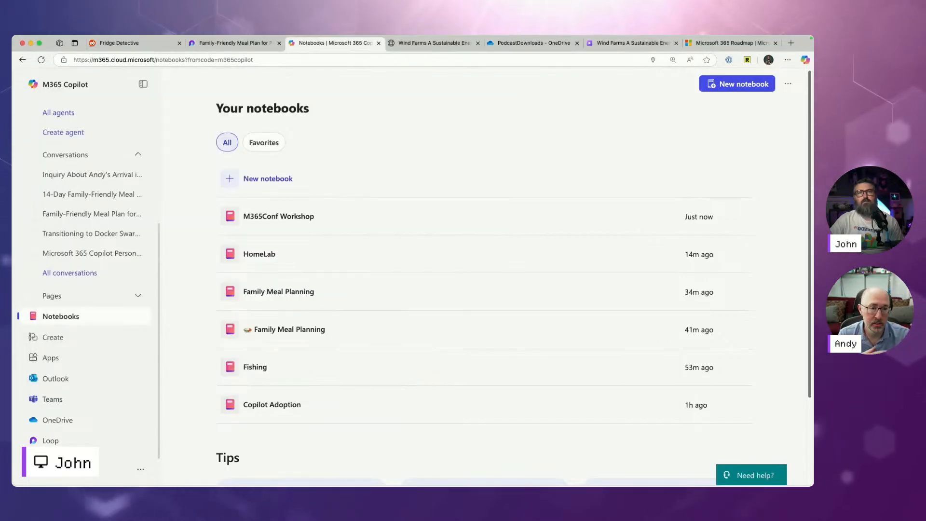
{"action": "key", "text": "super+Tab"}
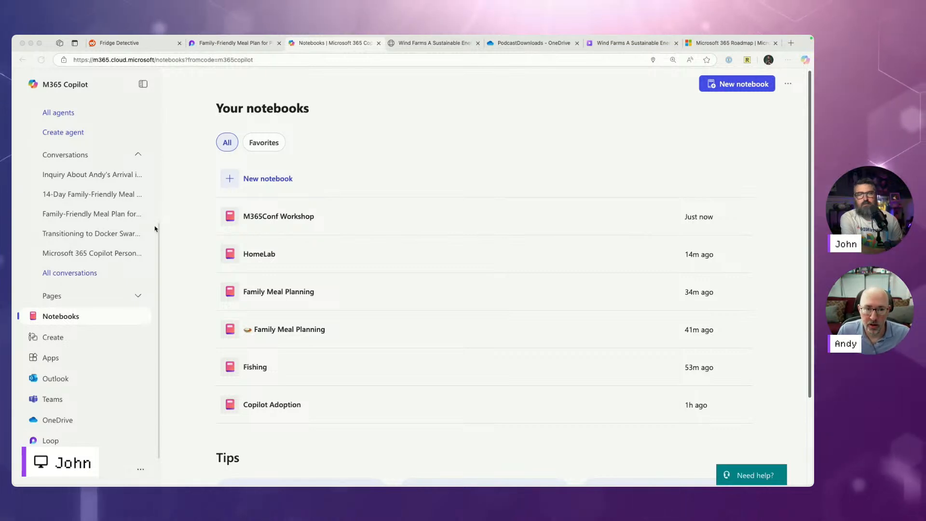
Step: Reopen the M365Conf Workshop notebook and look through its references
{"action": "left_click", "coordinate": [276, 221]}
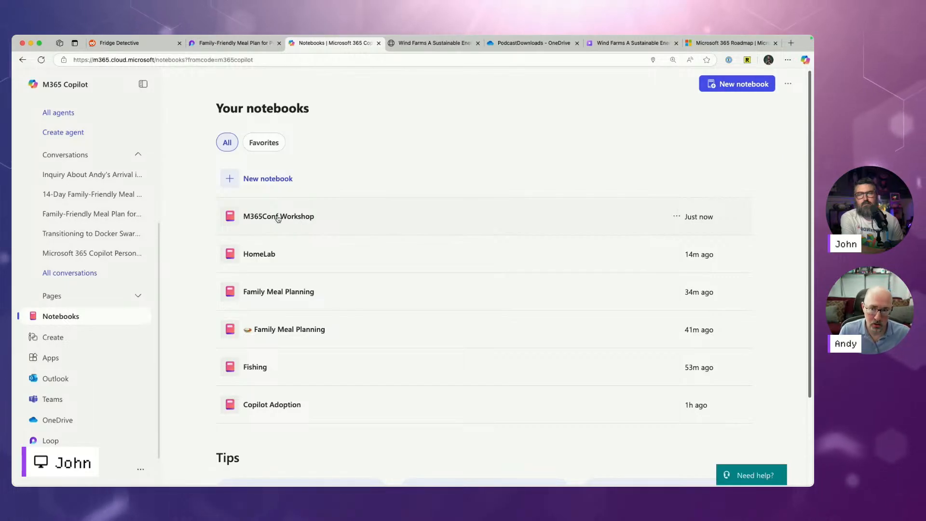
{"action": "left_click", "coordinate": [278, 219]}
{"action": "scroll", "coordinate": [199, 295], "scroll_direction": "down", "scroll_amount": 5}
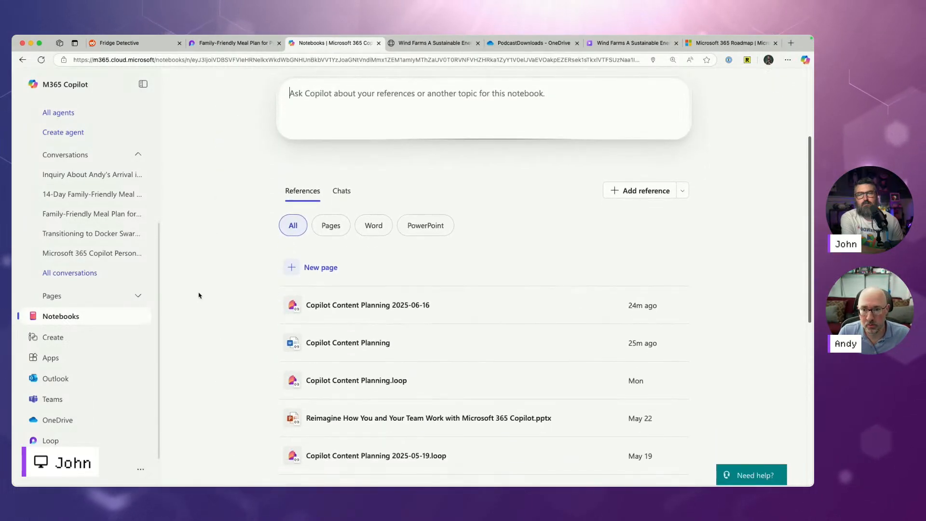
{"action": "scroll", "coordinate": [198, 296], "scroll_direction": "up", "scroll_amount": 5}
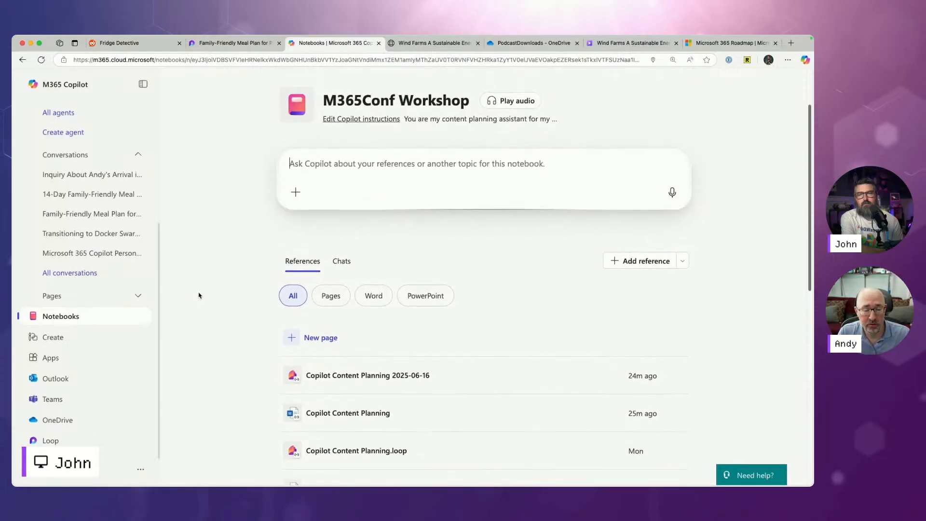
Step: Try to load the file list for adding references to the M365Conf Workshop notebook, refresh it, and cancel
{"action": "left_click", "coordinate": [632, 302]}
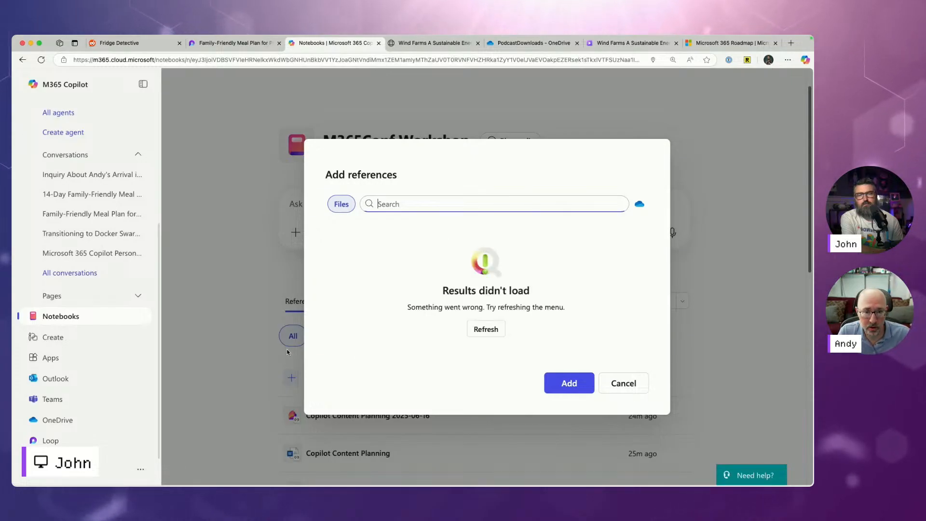
{"action": "left_click", "coordinate": [488, 330]}
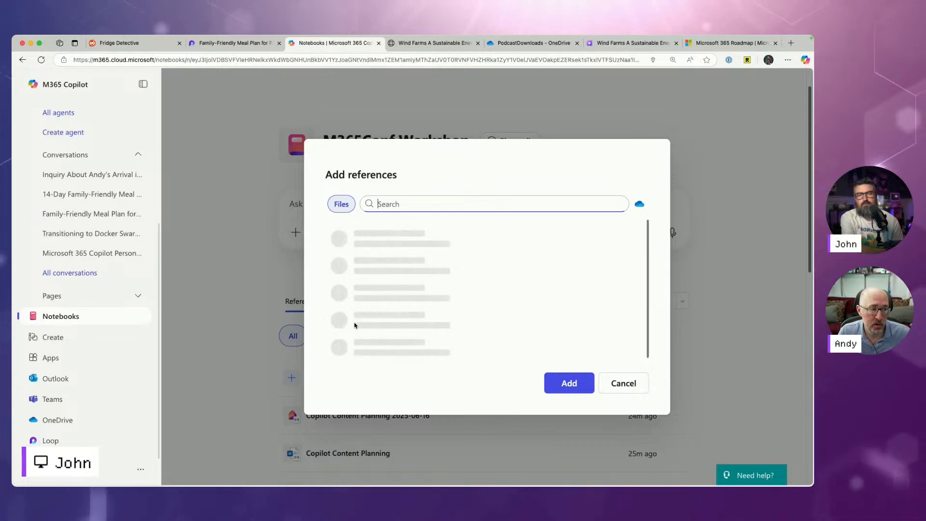
{"action": "left_click", "coordinate": [617, 383]}
{"action": "scroll", "coordinate": [385, 376], "scroll_direction": "down", "scroll_amount": 5}
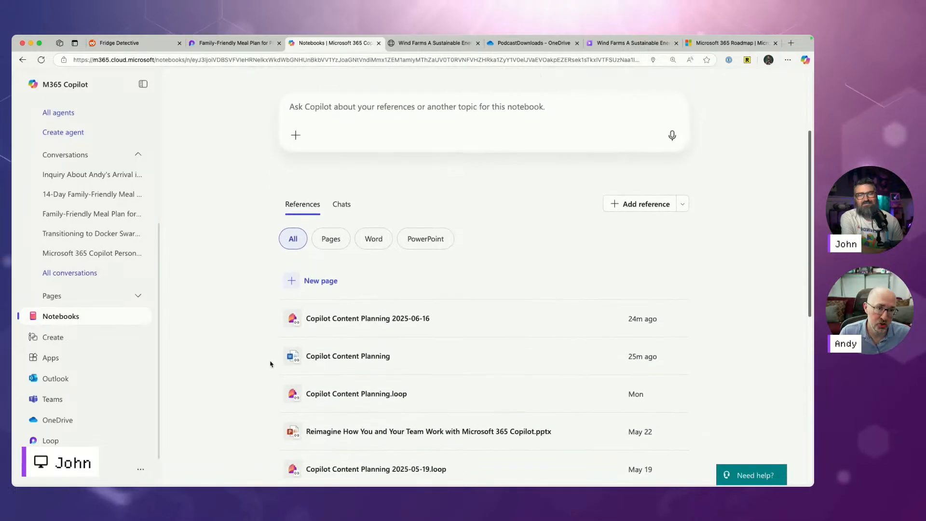
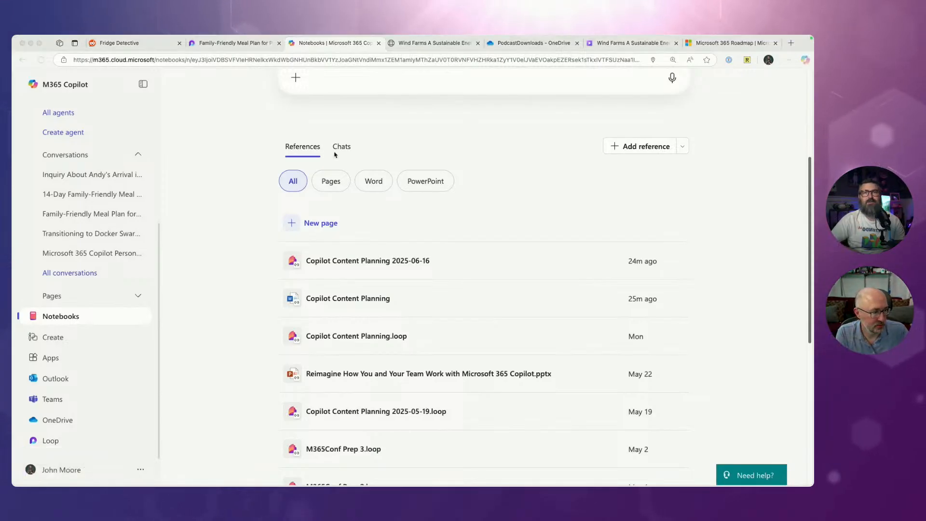
Step: Return to the notebooks list and delete the Family Meal Planning notebook that has the pie emoji in its name
{"action": "left_click", "coordinate": [256, 257]}
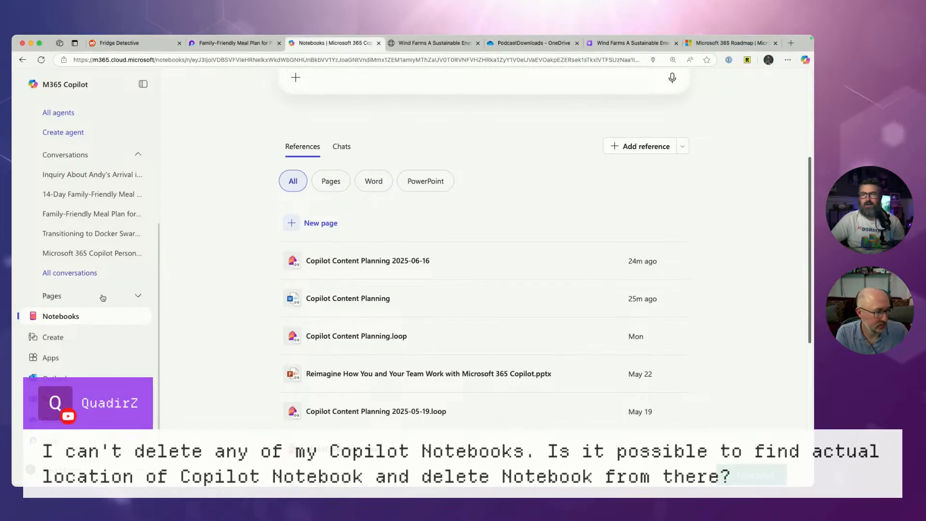
{"action": "left_click", "coordinate": [91, 314]}
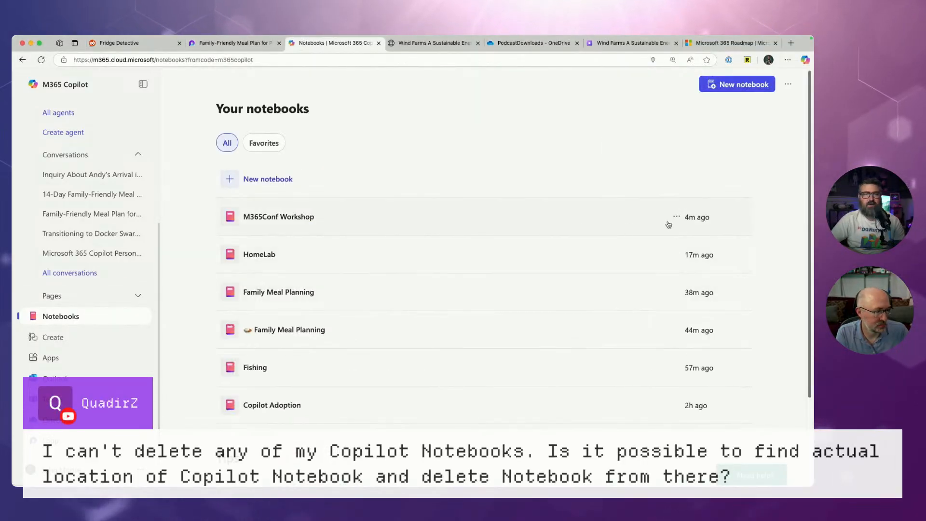
{"action": "scroll", "coordinate": [606, 280], "scroll_direction": "down", "scroll_amount": 2}
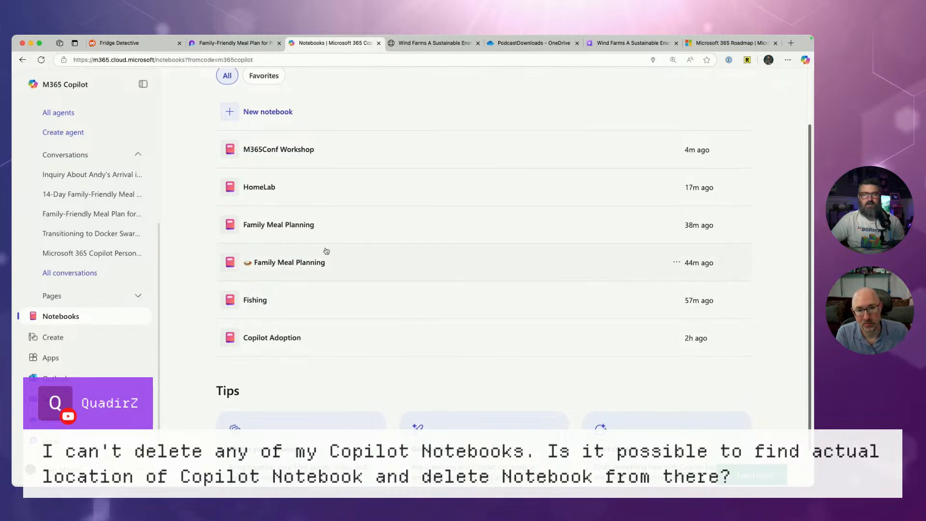
{"action": "left_click", "coordinate": [677, 262]}
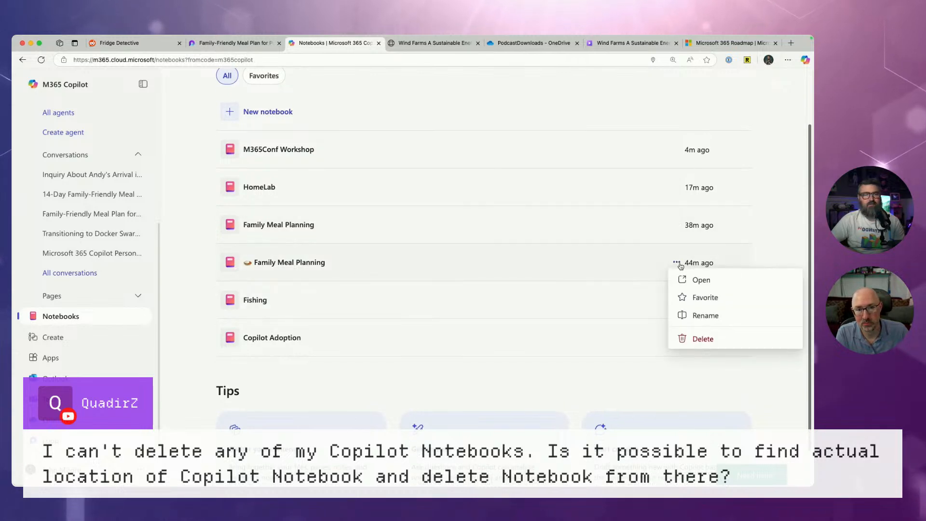
{"action": "left_click", "coordinate": [703, 339]}
{"action": "left_click", "coordinate": [560, 301]}
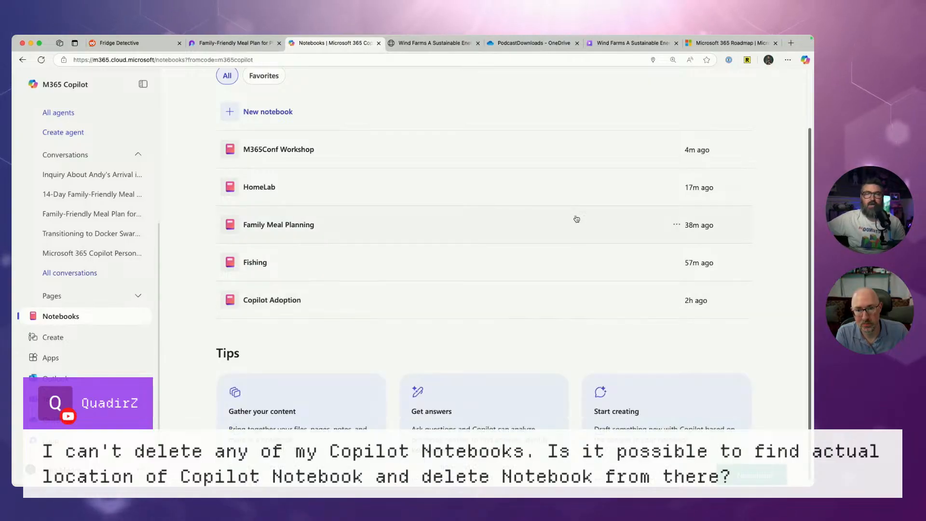
{"action": "scroll", "coordinate": [607, 197], "scroll_direction": "up", "scroll_amount": 2}
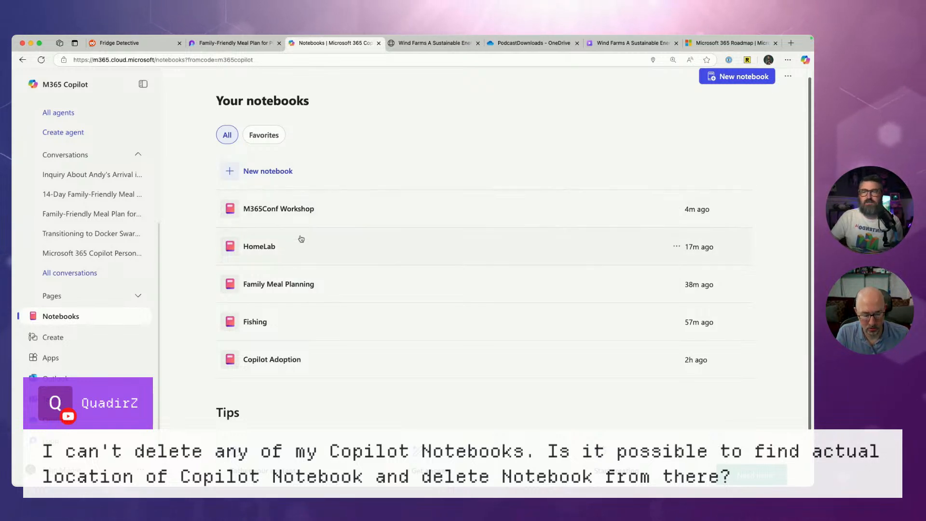
{"action": "scroll", "coordinate": [310, 254], "scroll_direction": "down", "scroll_amount": 1}
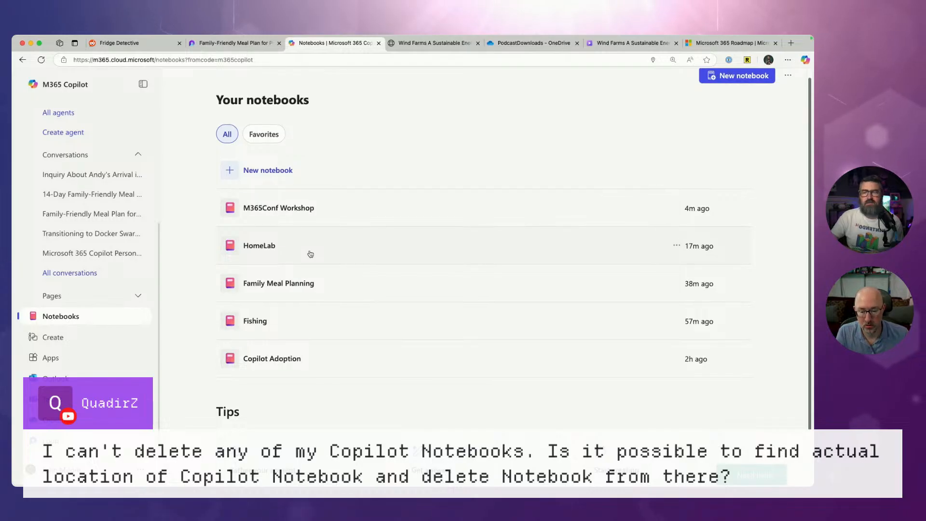
{"action": "scroll", "coordinate": [310, 254], "scroll_direction": "down", "scroll_amount": 1}
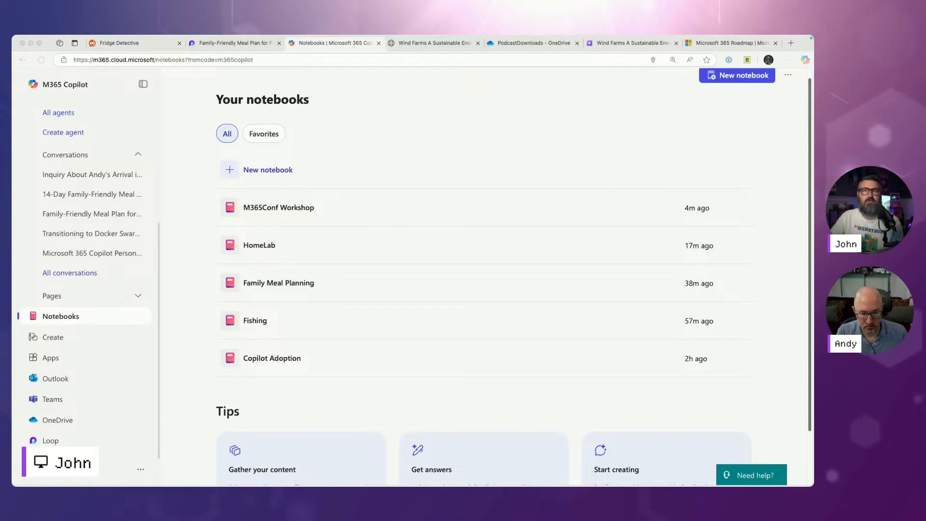
{"action": "left_click", "coordinate": [199, 270]}
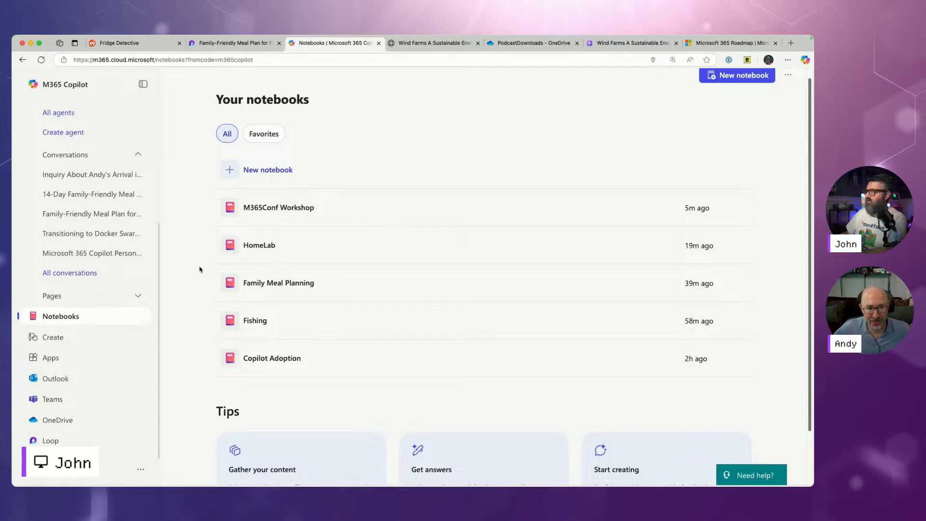
{"action": "key", "text": "super+Tab"}
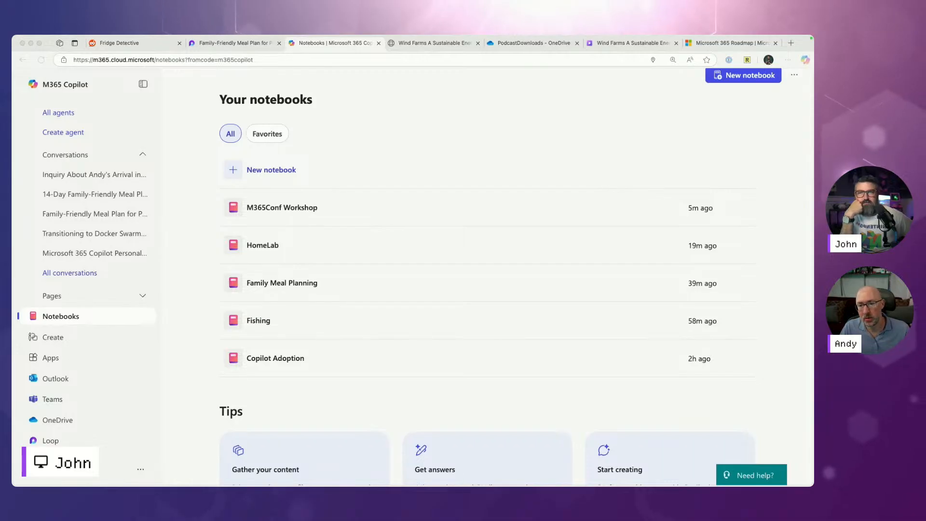
{"action": "key", "text": "super+Tab"}
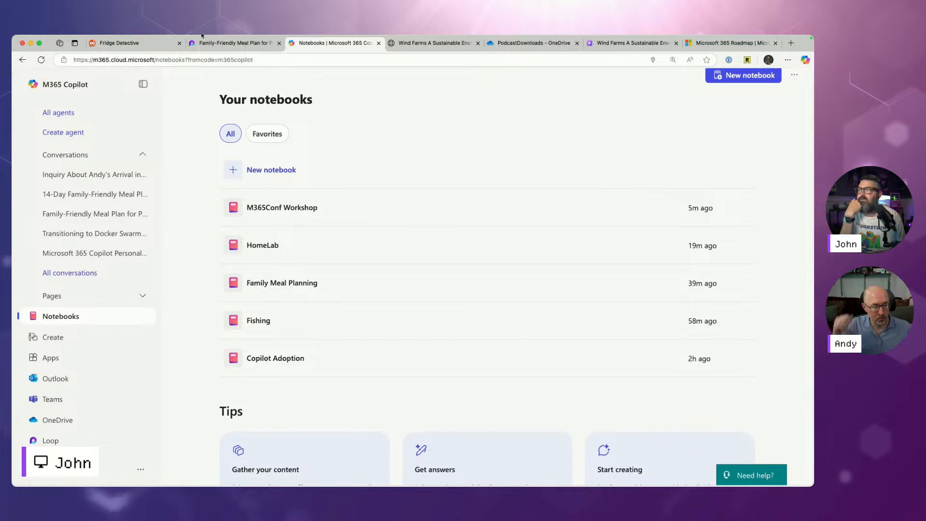
{"action": "key", "text": "super+Tab"}
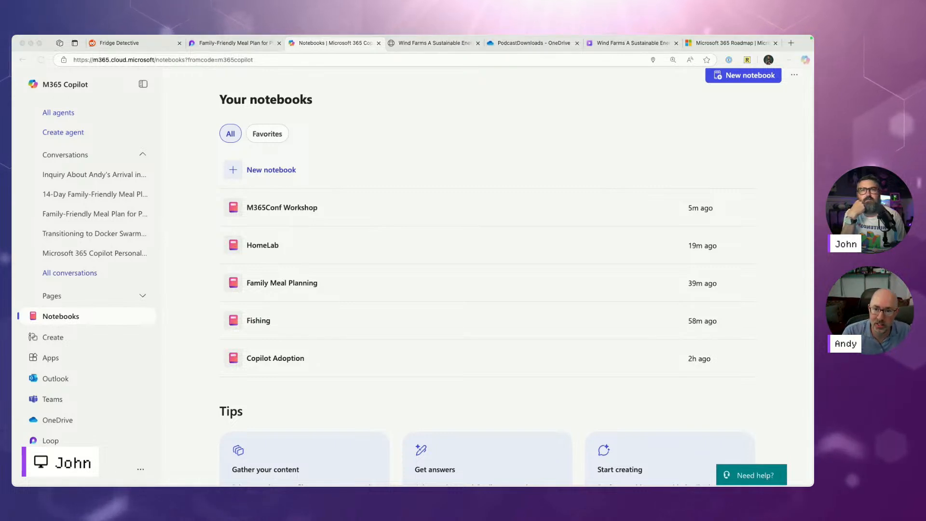